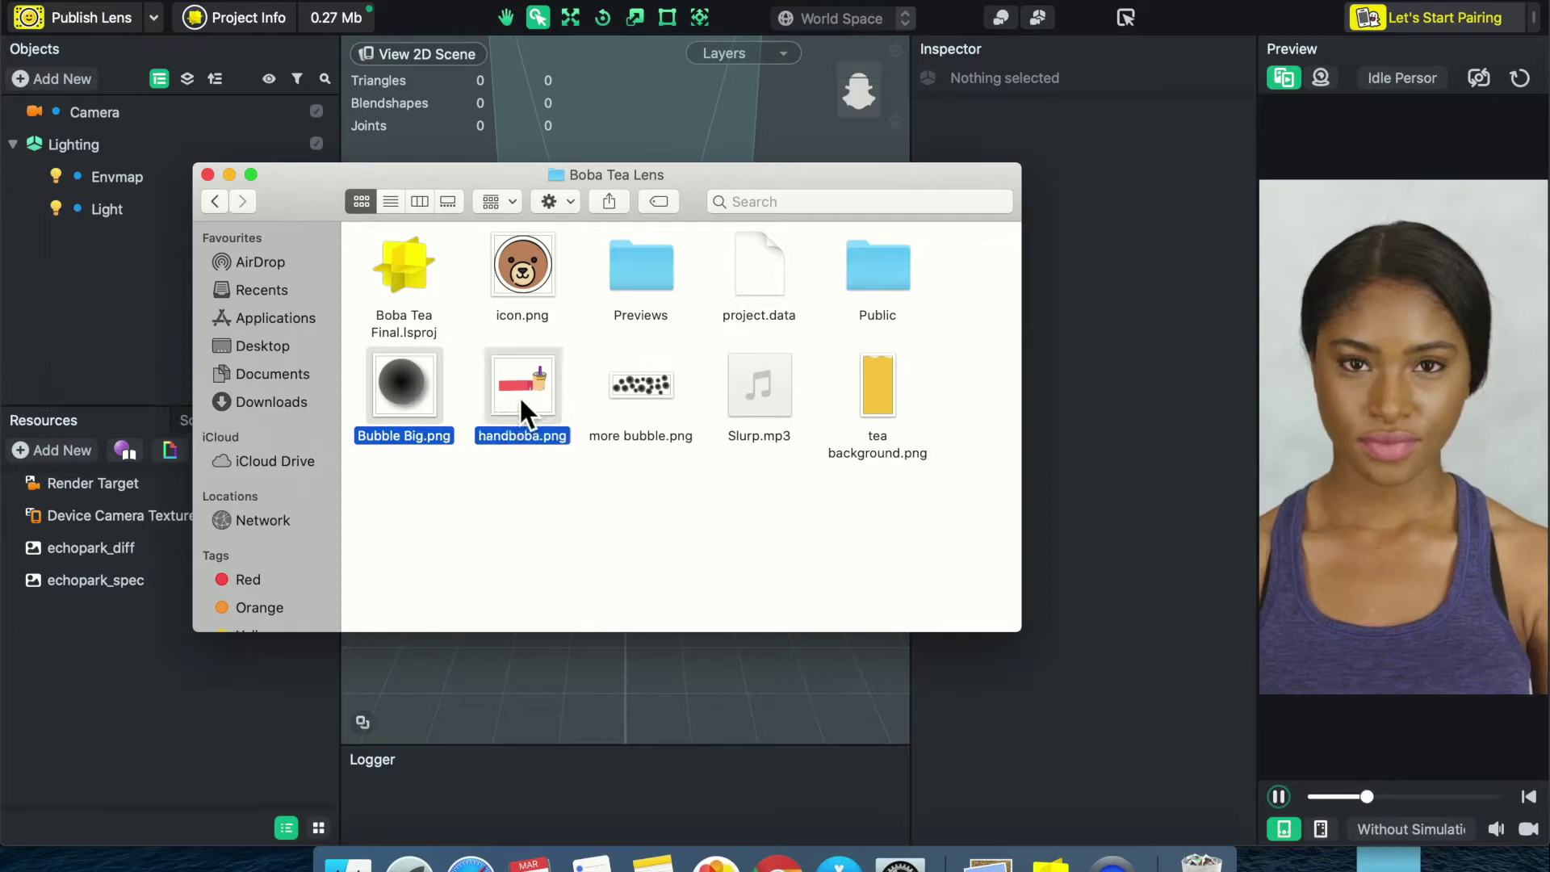
- Import Bubble Big.png, handboba.png, more bubble.png, Slurp.mp3 and tea background.png from the Boba Tea Lens folder into the project resources
super+click(678, 386)
super+click(767, 378)
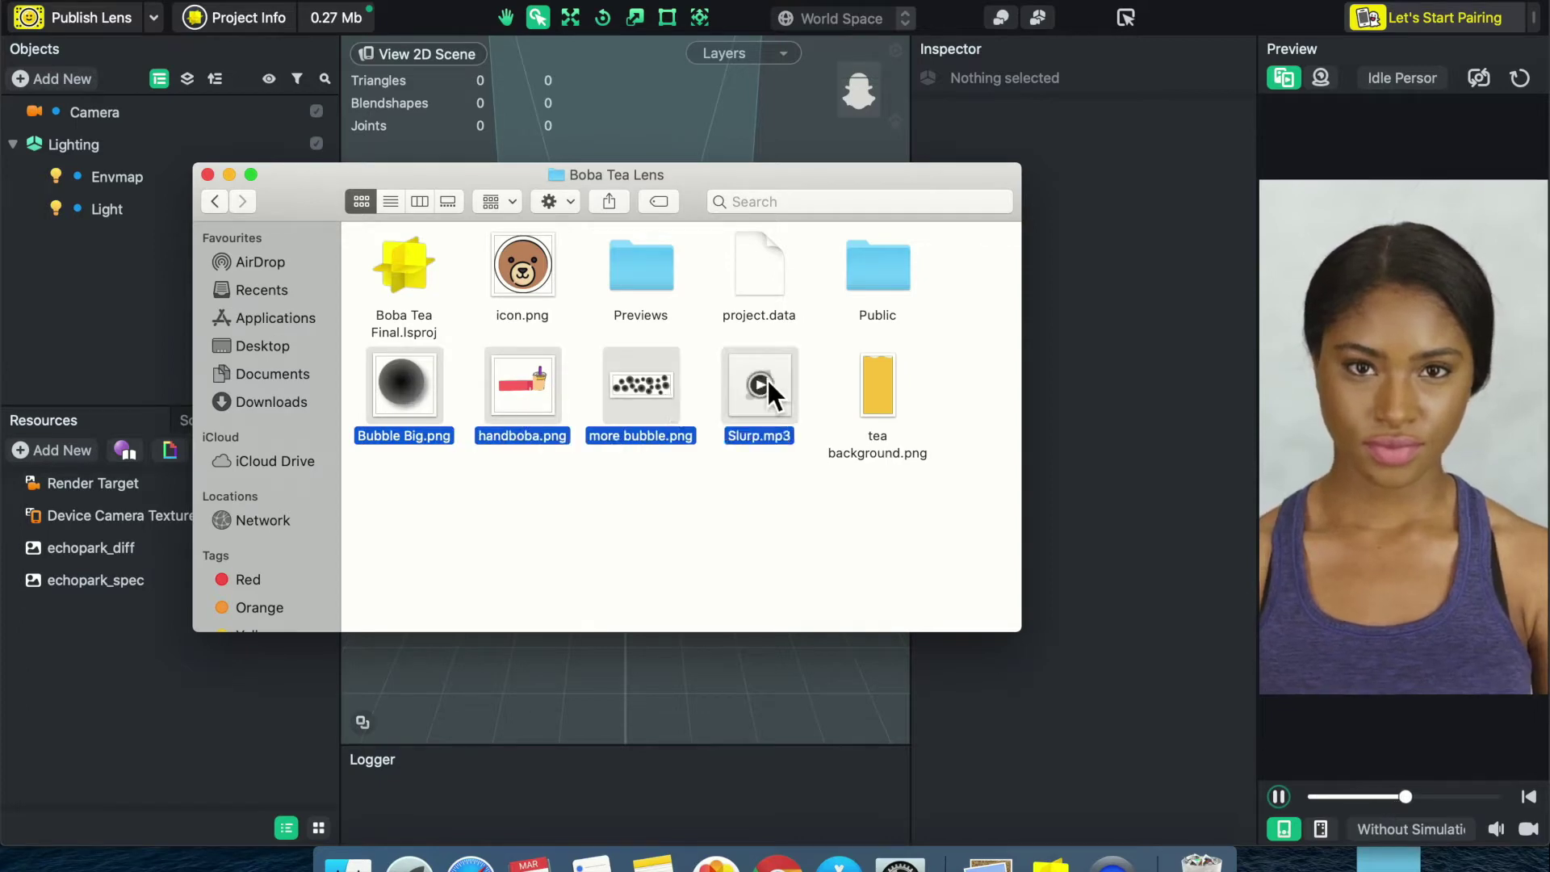
super+click(872, 380)
drag(542, 396, 266, 658)
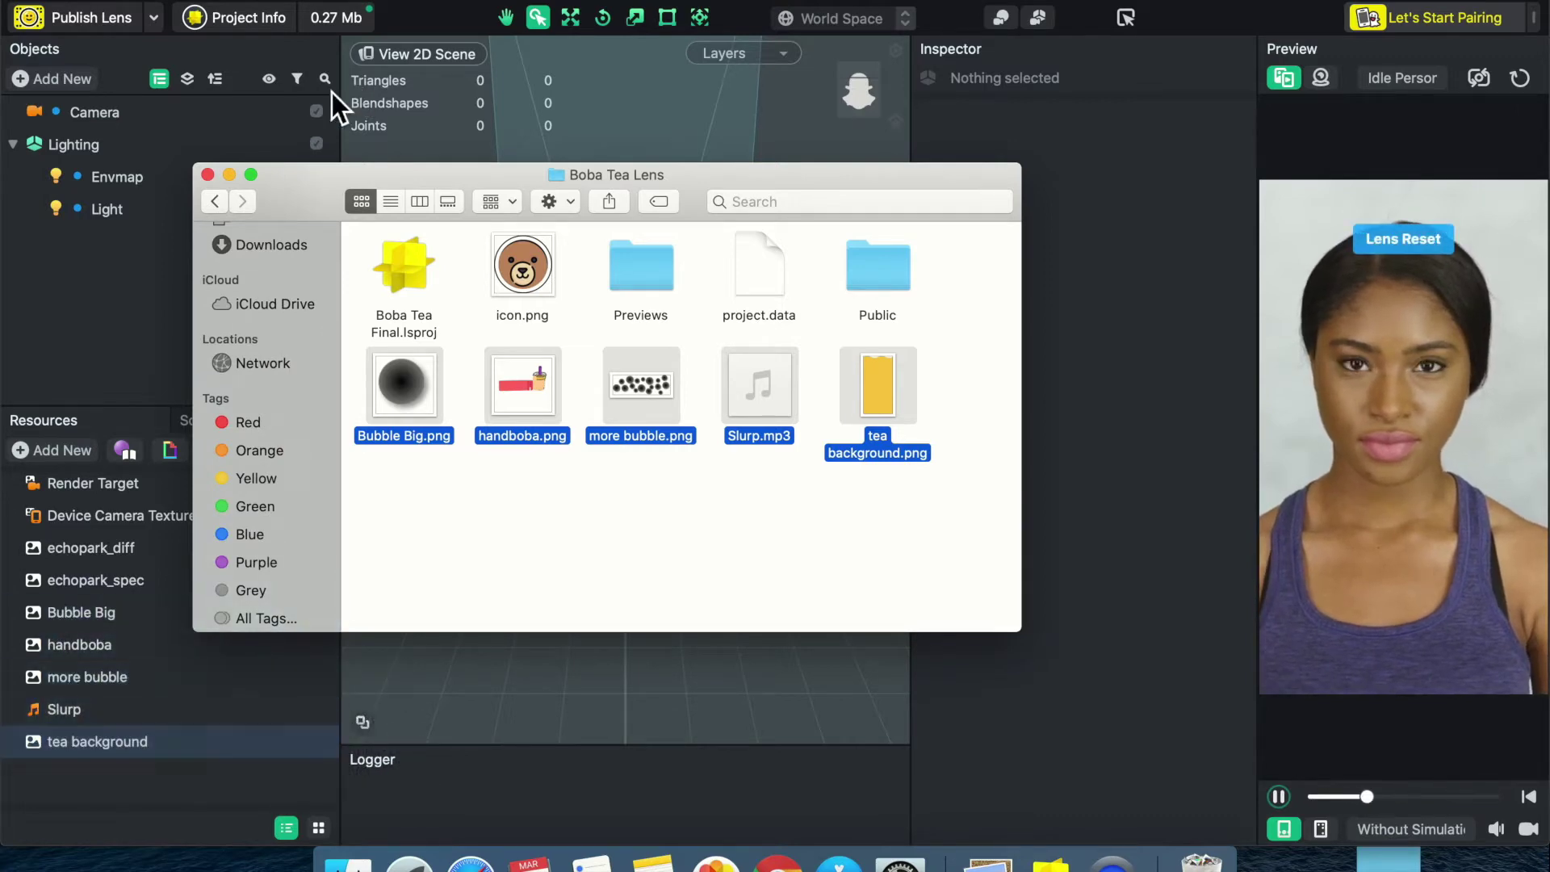
click(207, 176)
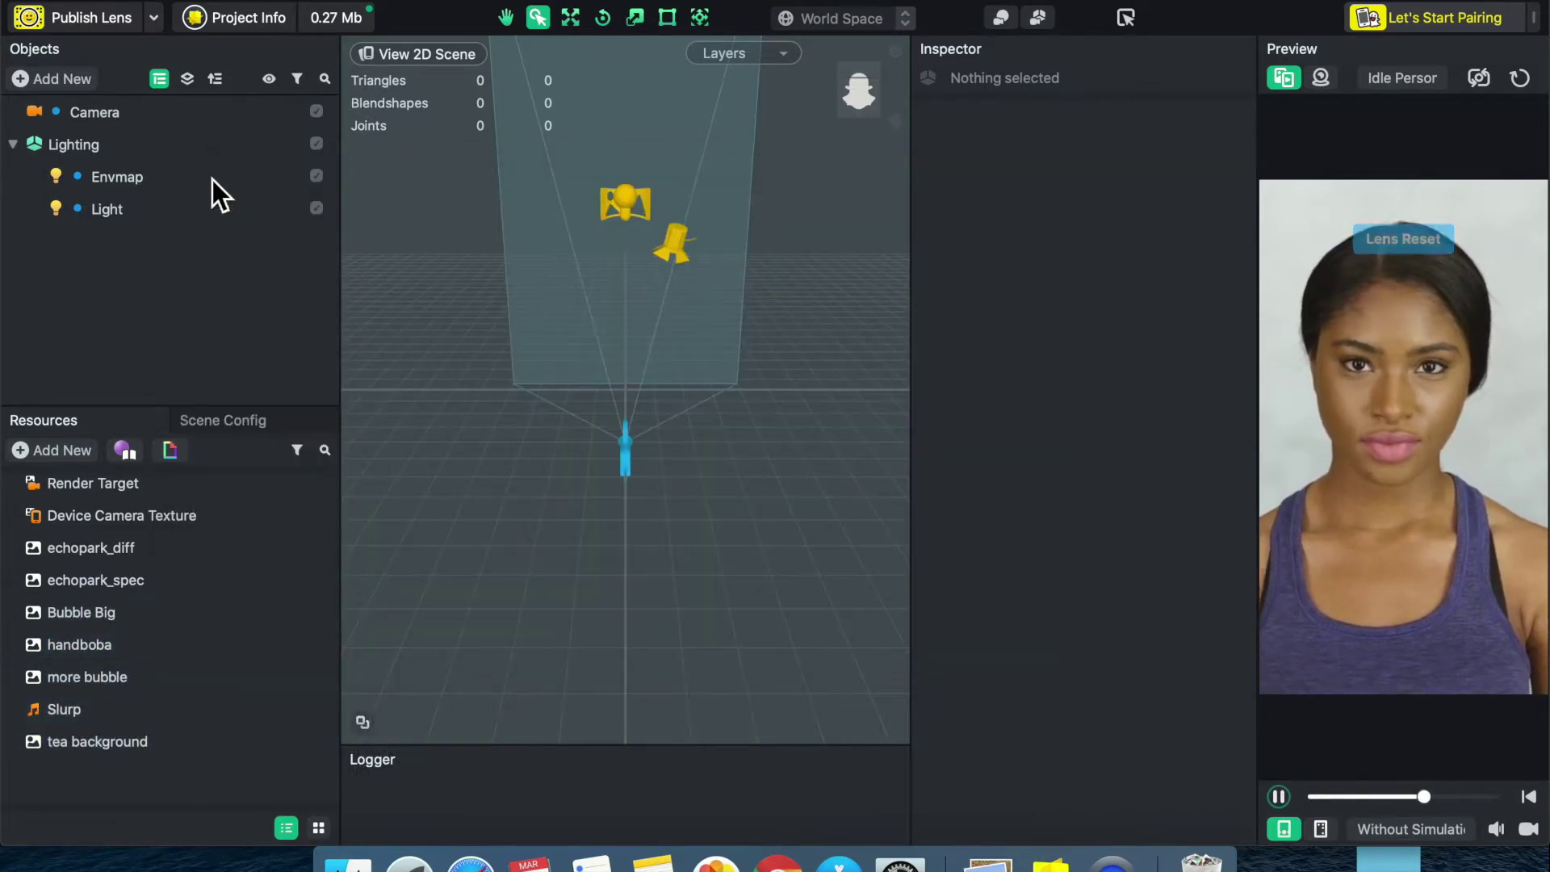
- Add the Tween Manager helper script to the scene objects
click(72, 87)
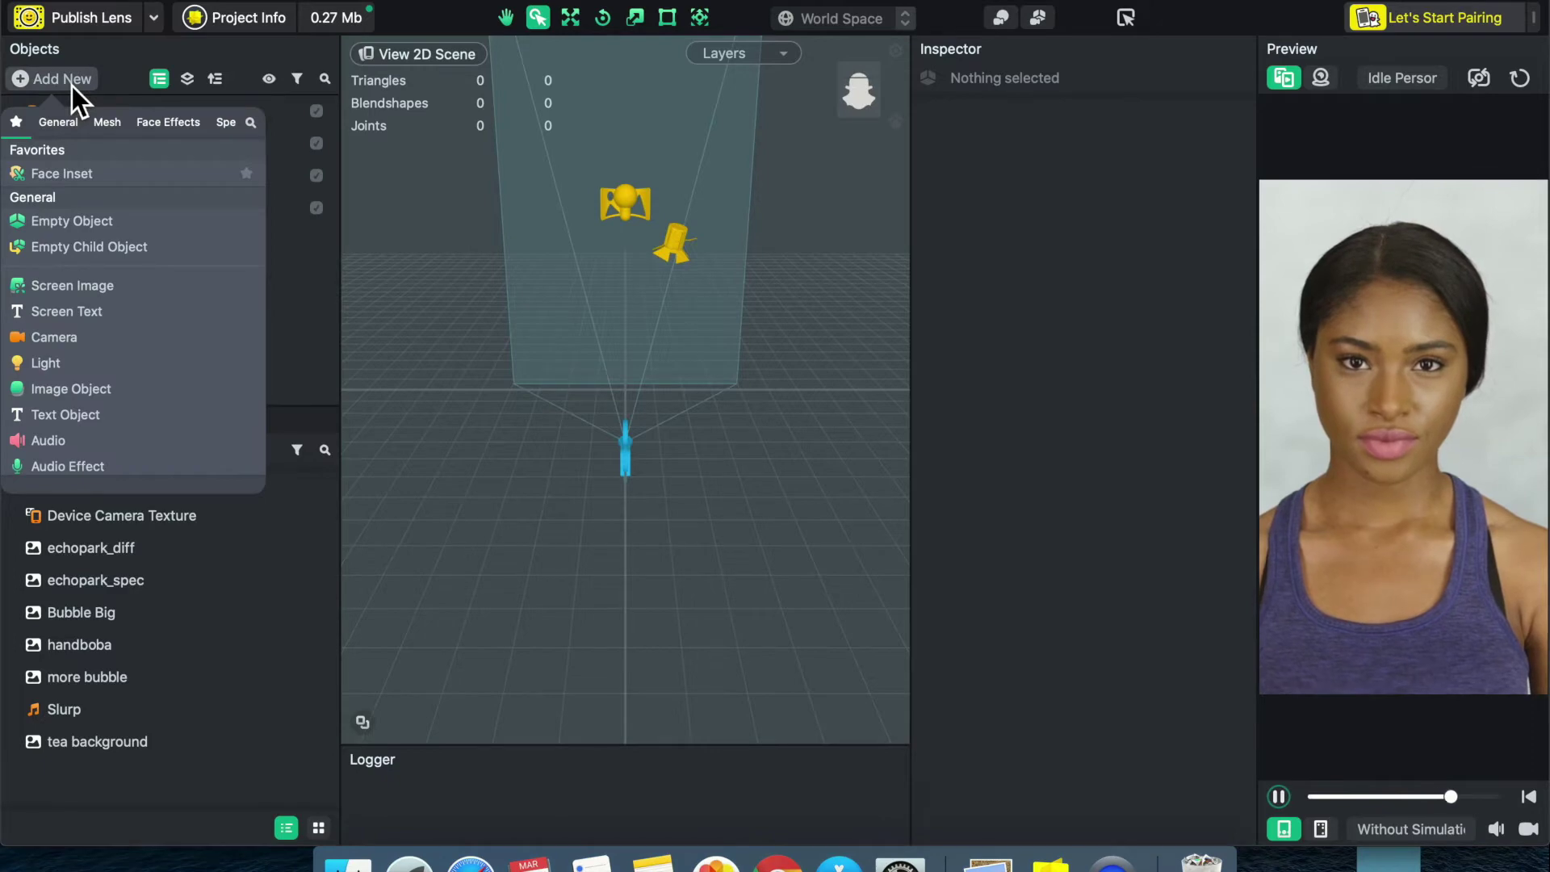
click(251, 123)
text(helper)
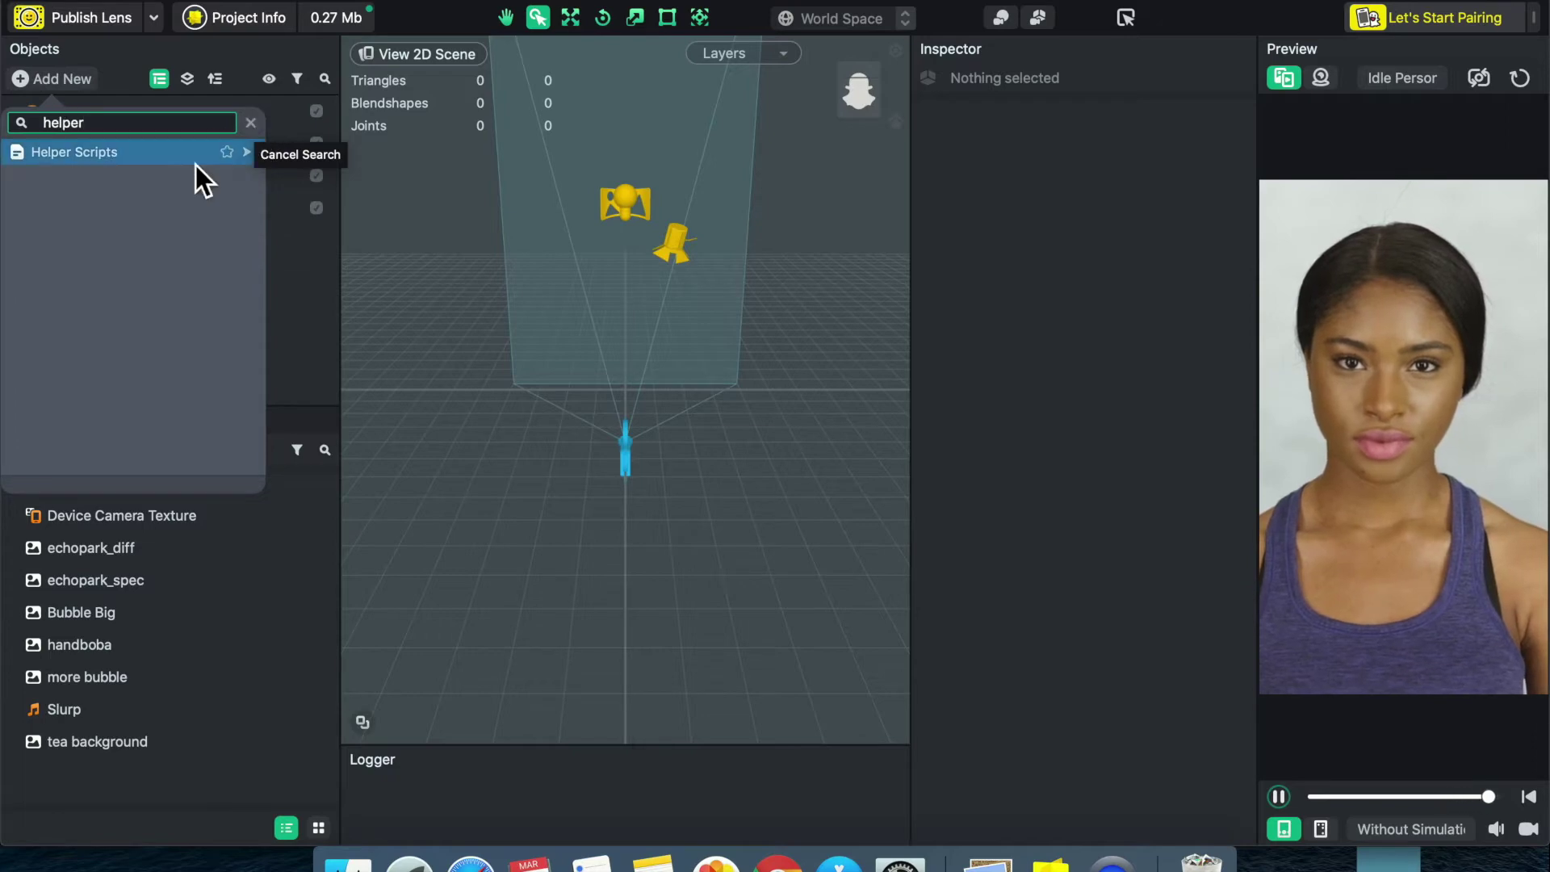
mouse_move(194, 167)
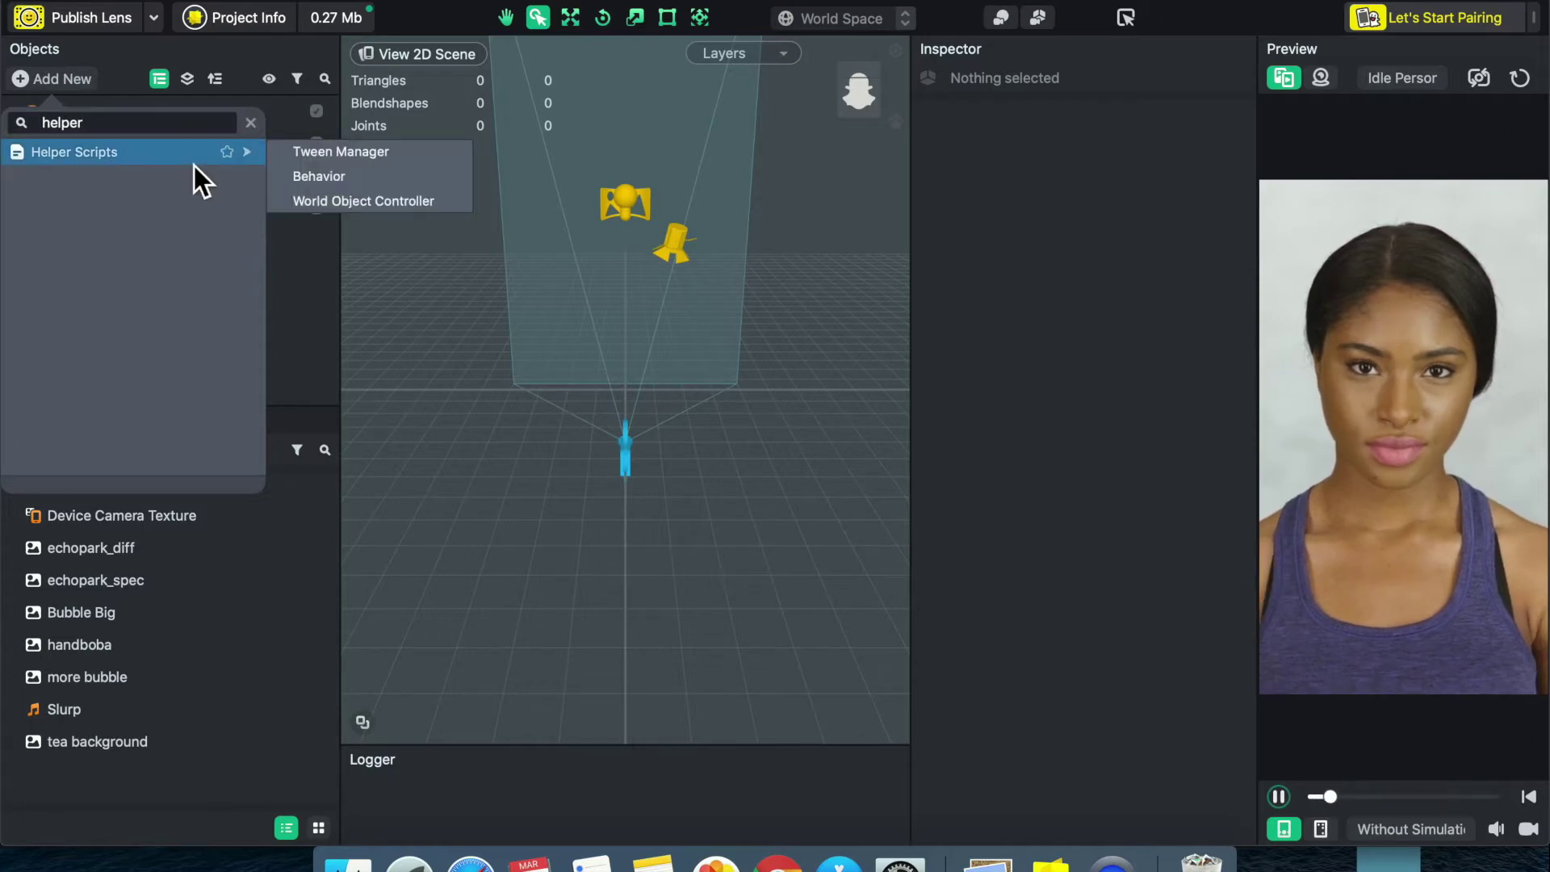
click(307, 161)
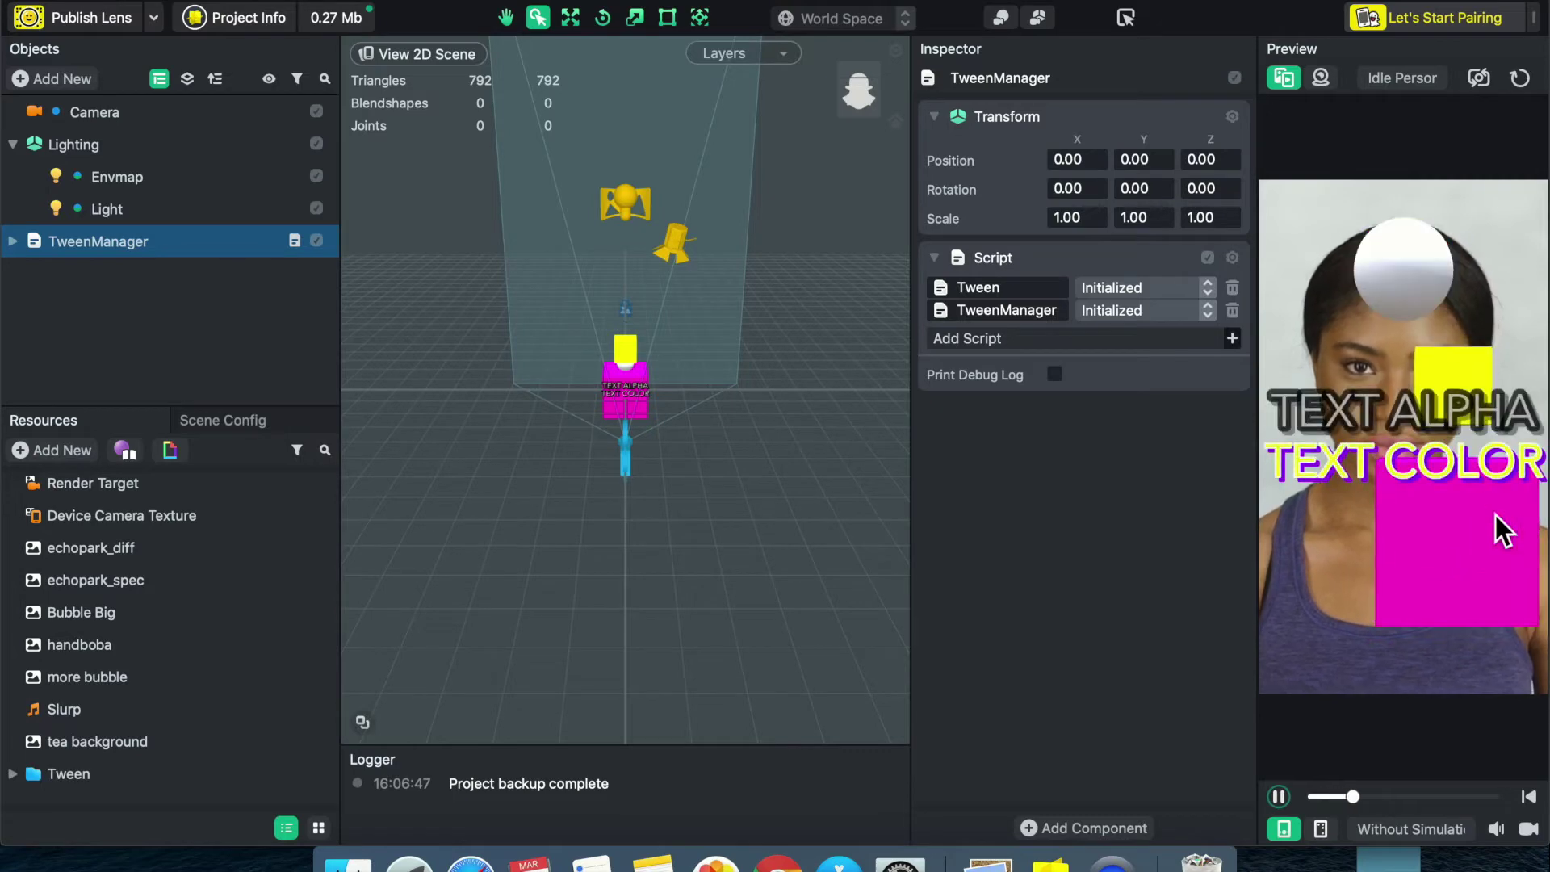
- Delete the Examples [REMOVE_ME] object from TweenManager and move TweenManager above the Camera in the object hierarchy
click(15, 241)
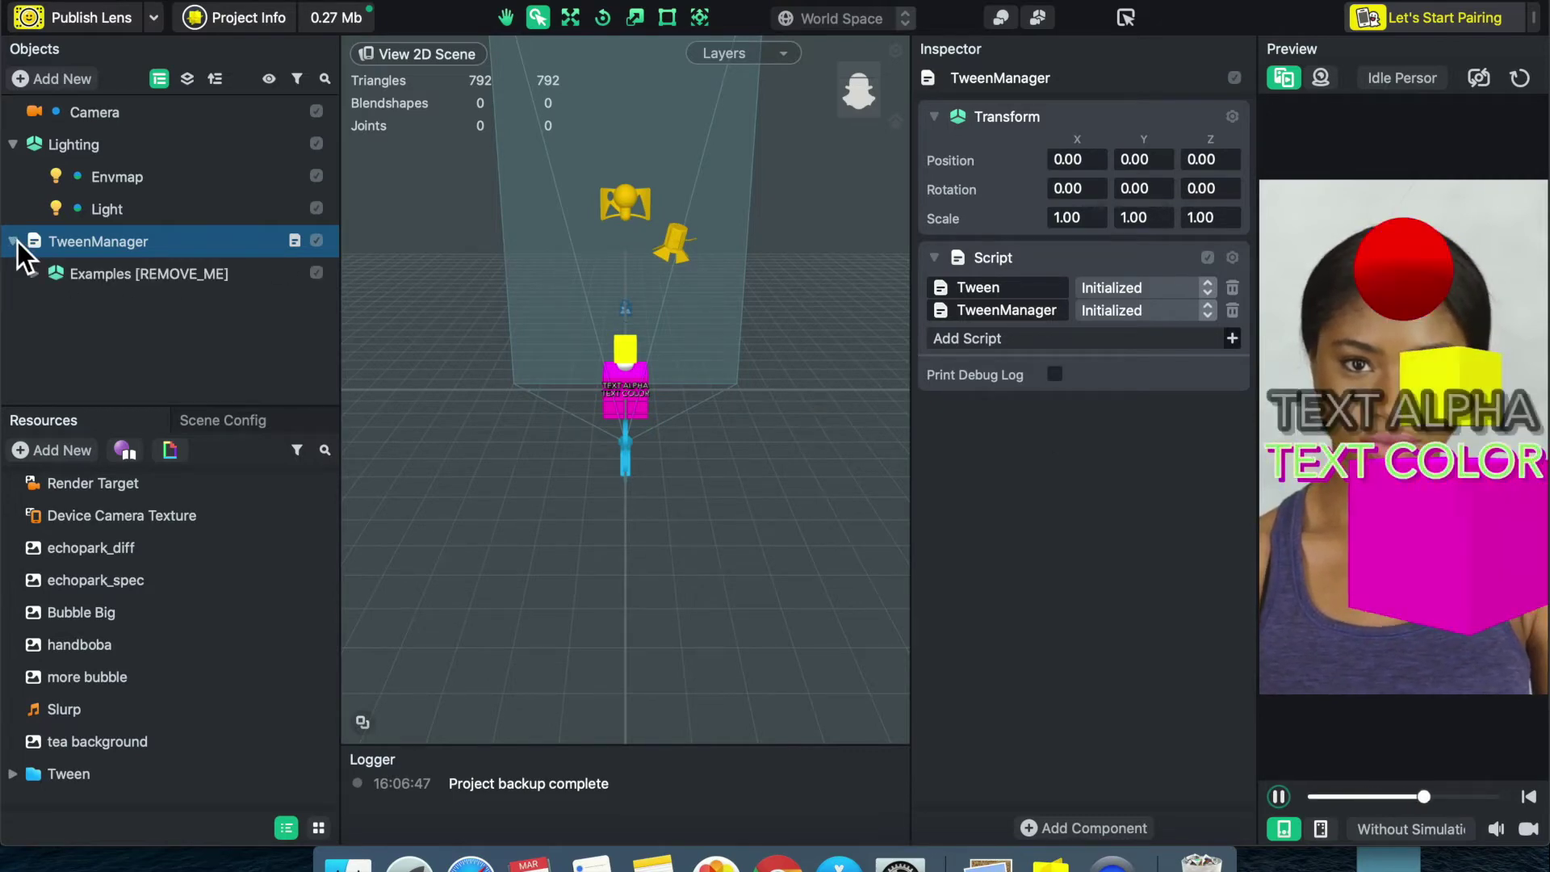
click(87, 273)
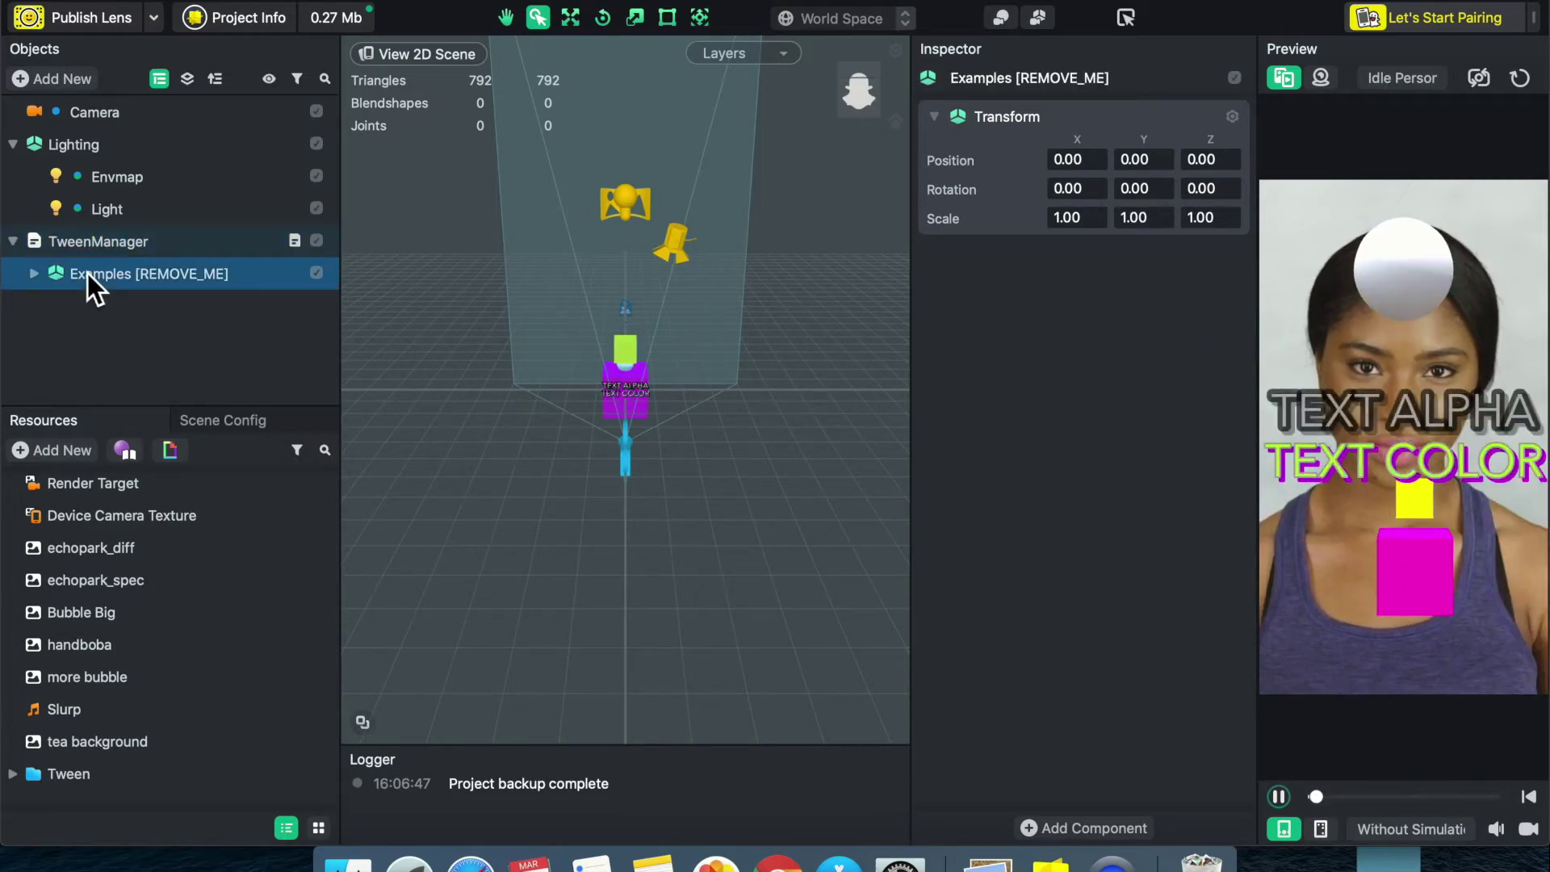
right_click(88, 272)
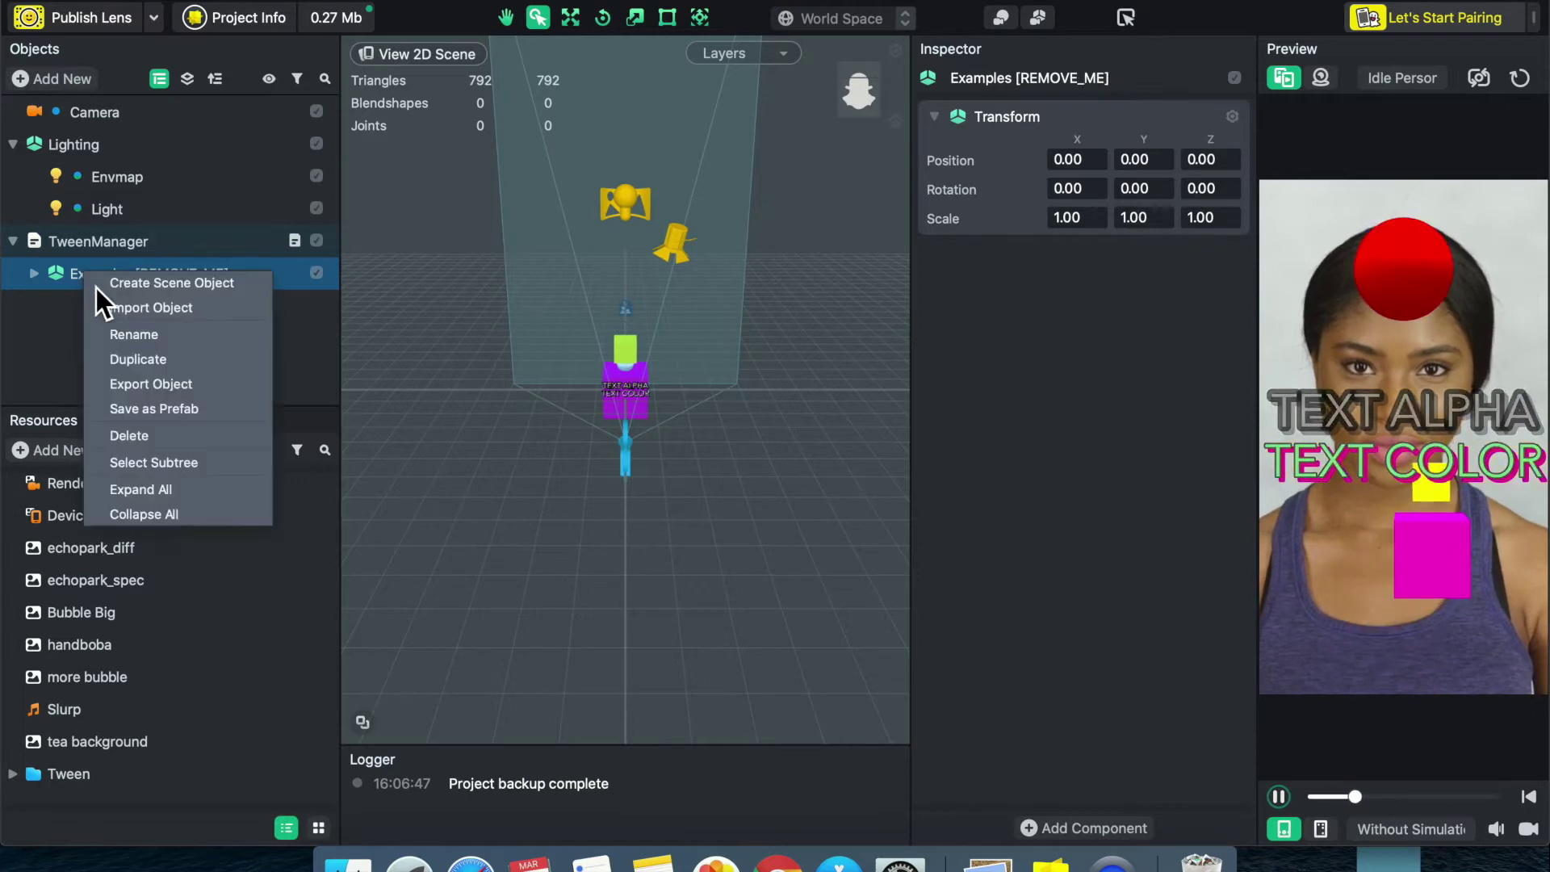
click(143, 437)
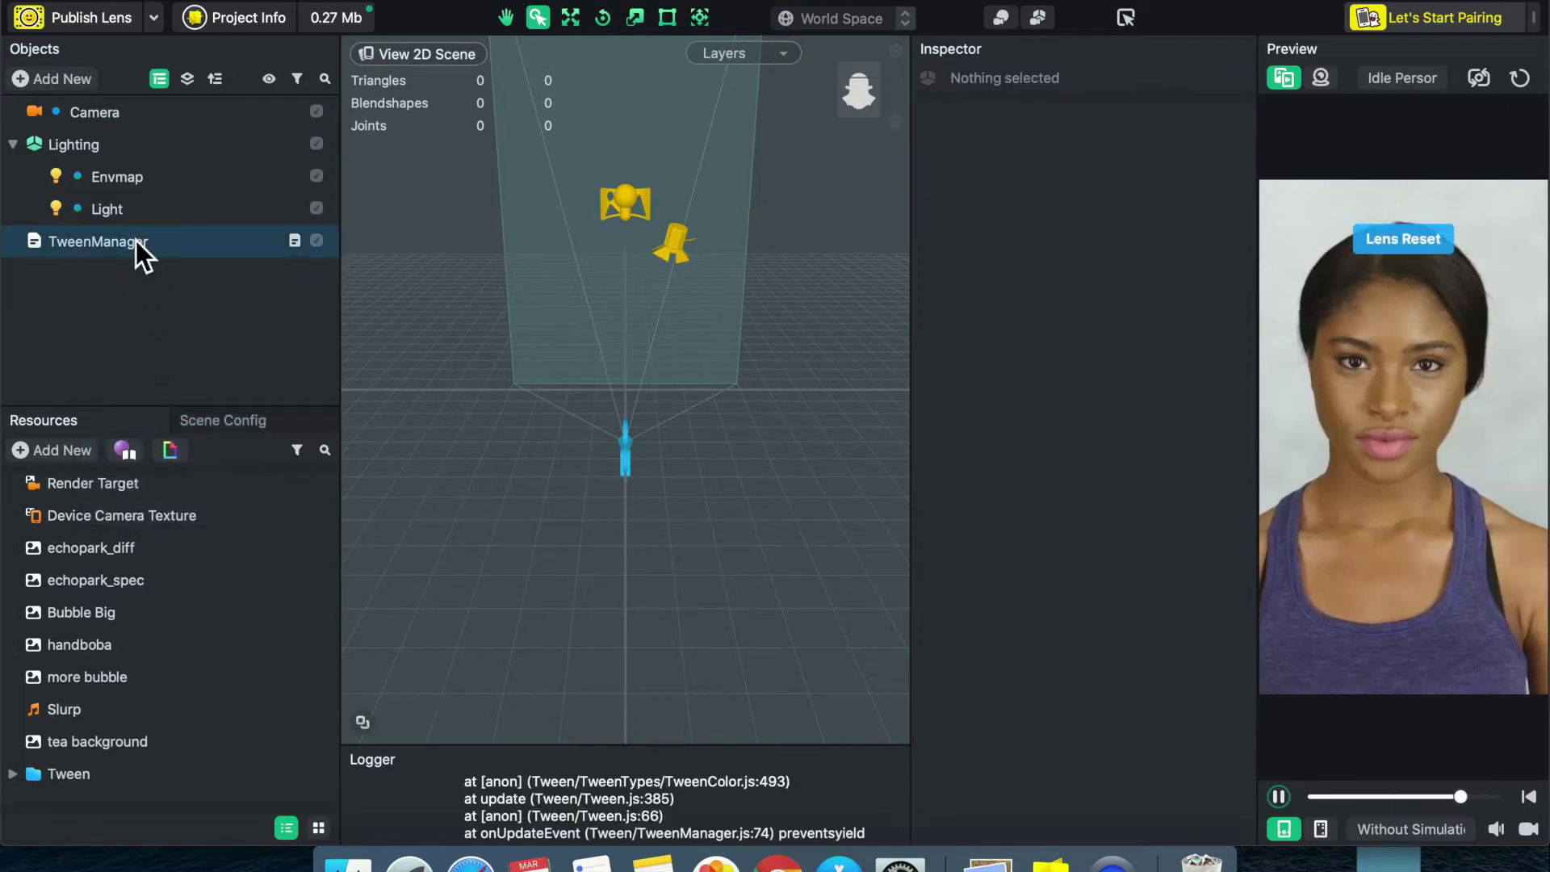
drag(133, 248, 116, 101)
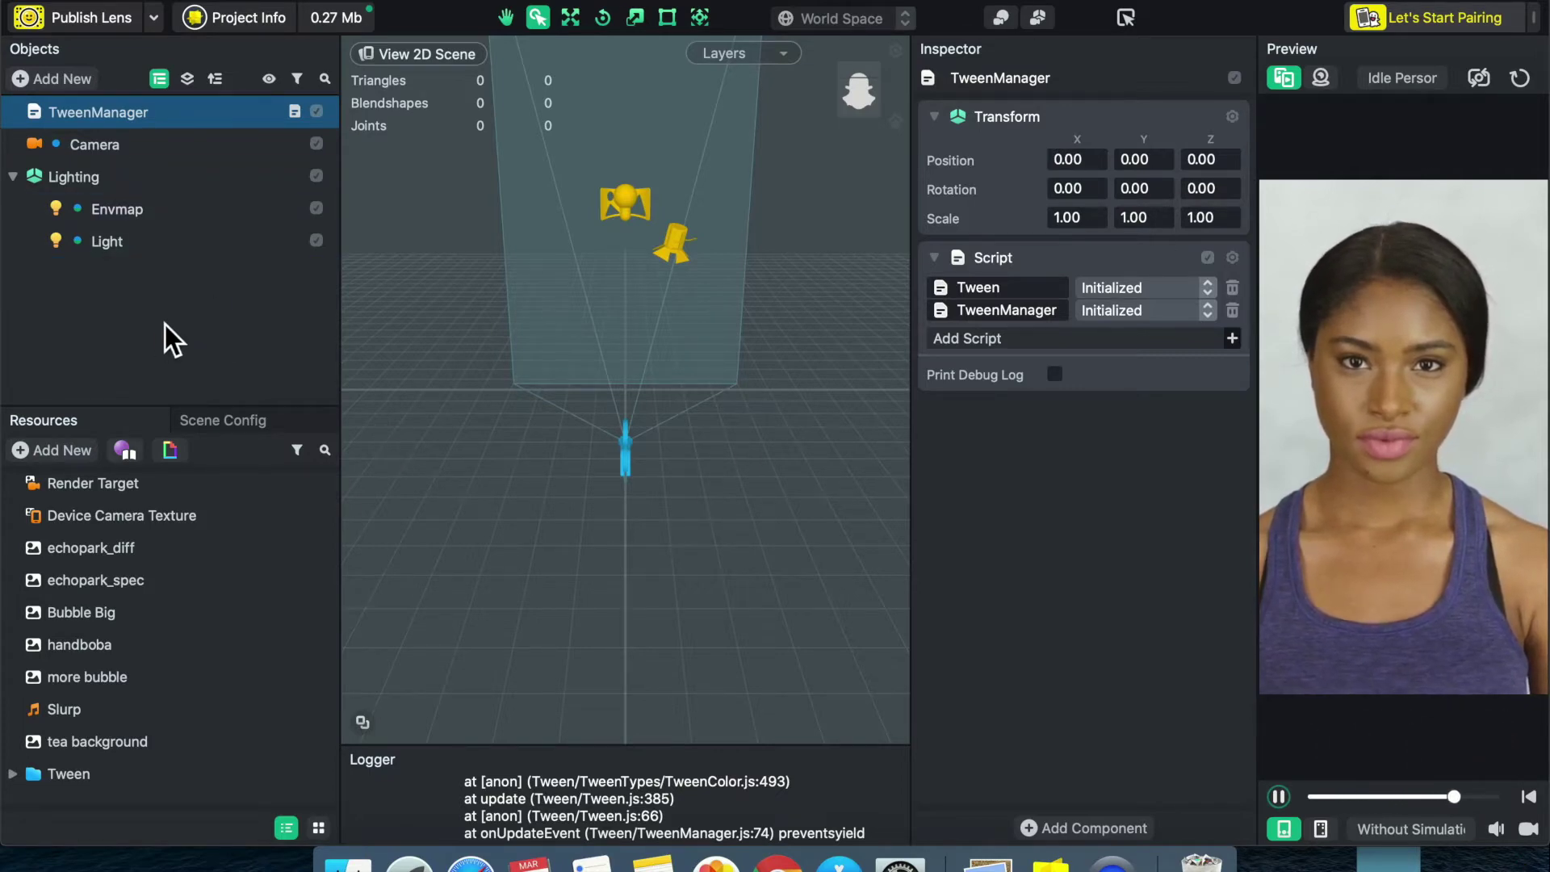
- Switch the preview to the Open Mouth Person 1 video and deselect TweenManager
click(1393, 86)
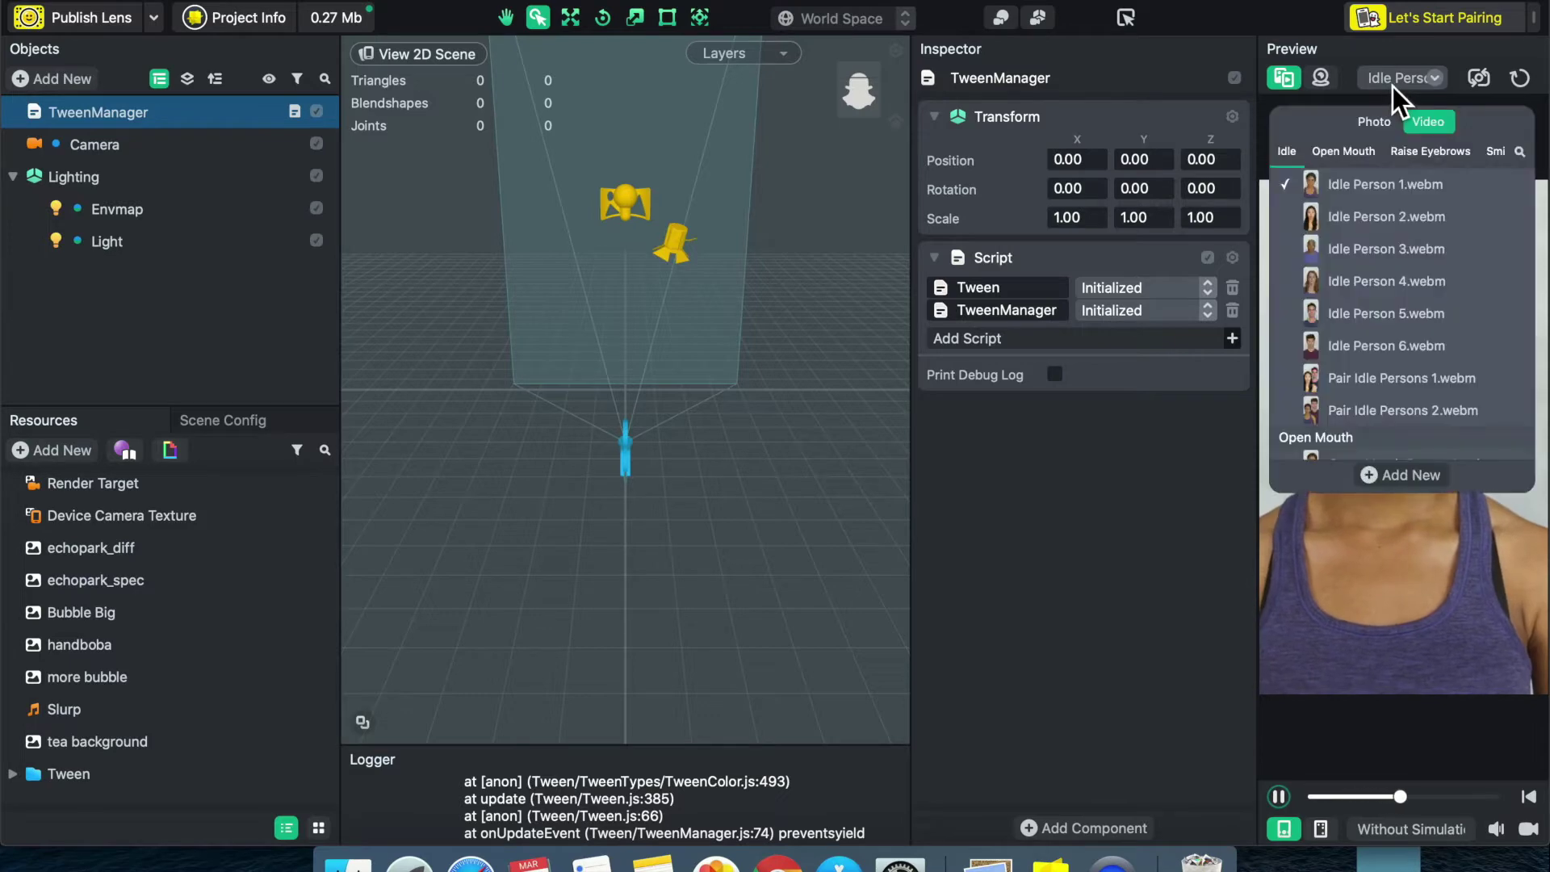
click(1363, 152)
click(1374, 209)
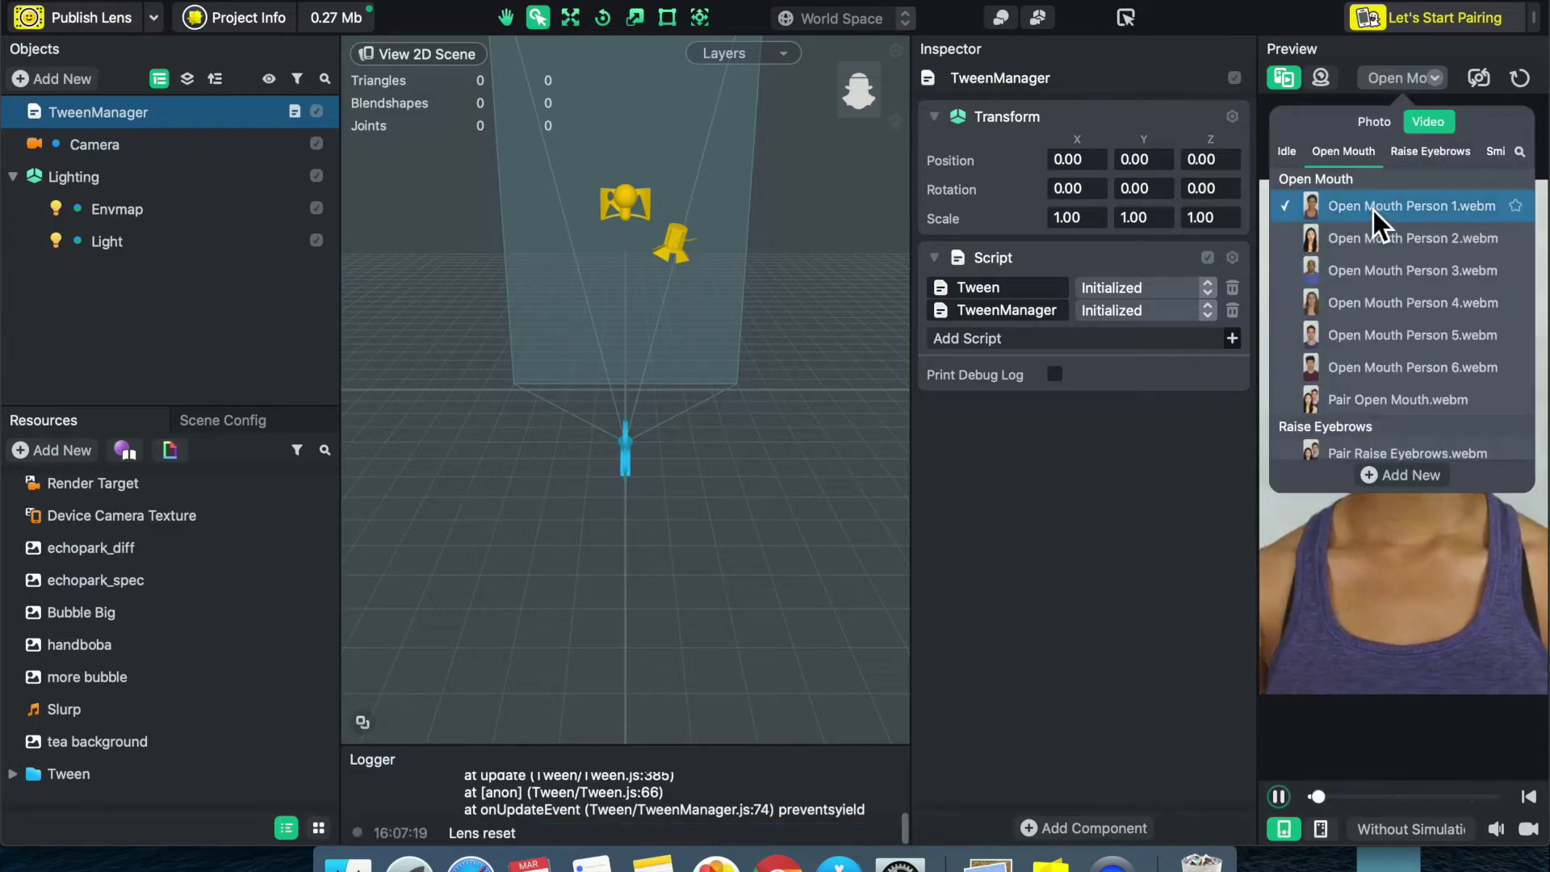
click(1348, 537)
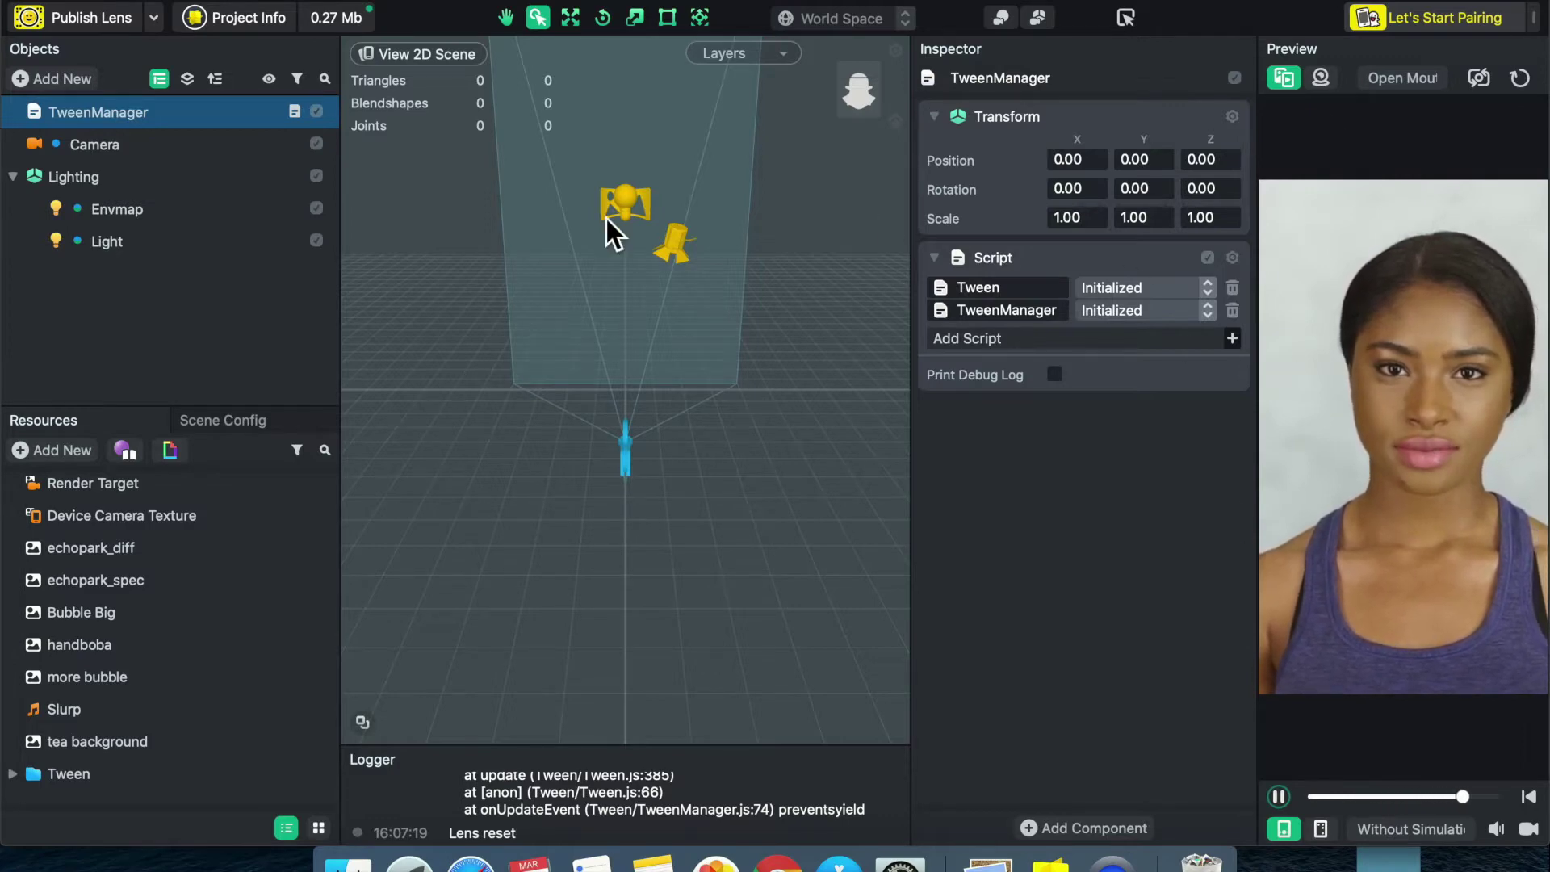
click(200, 281)
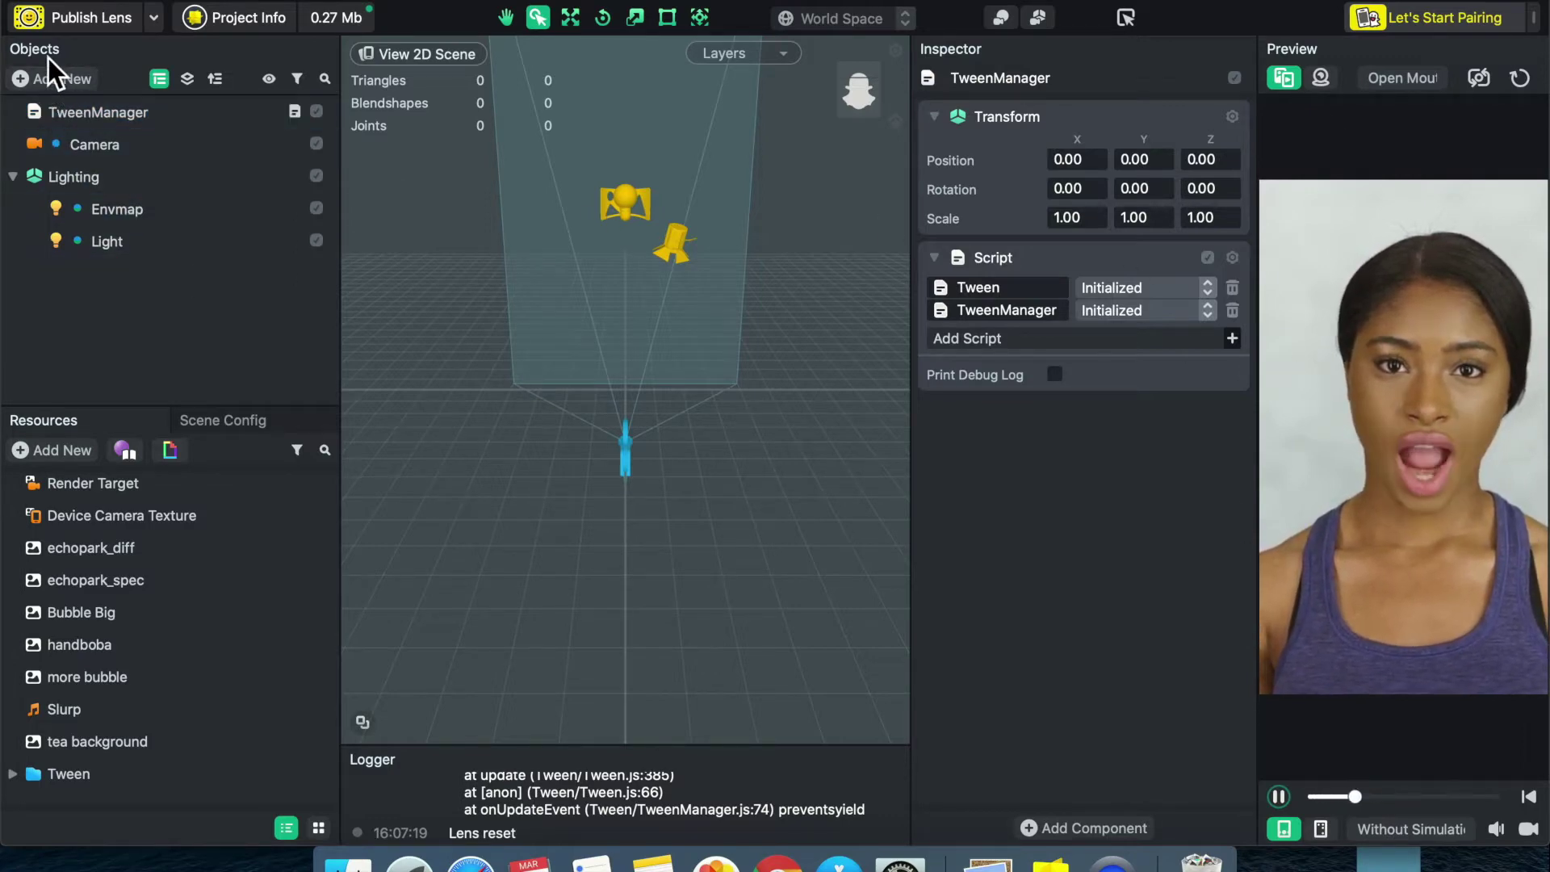
- Add a Screen Image object to the scene
click(57, 83)
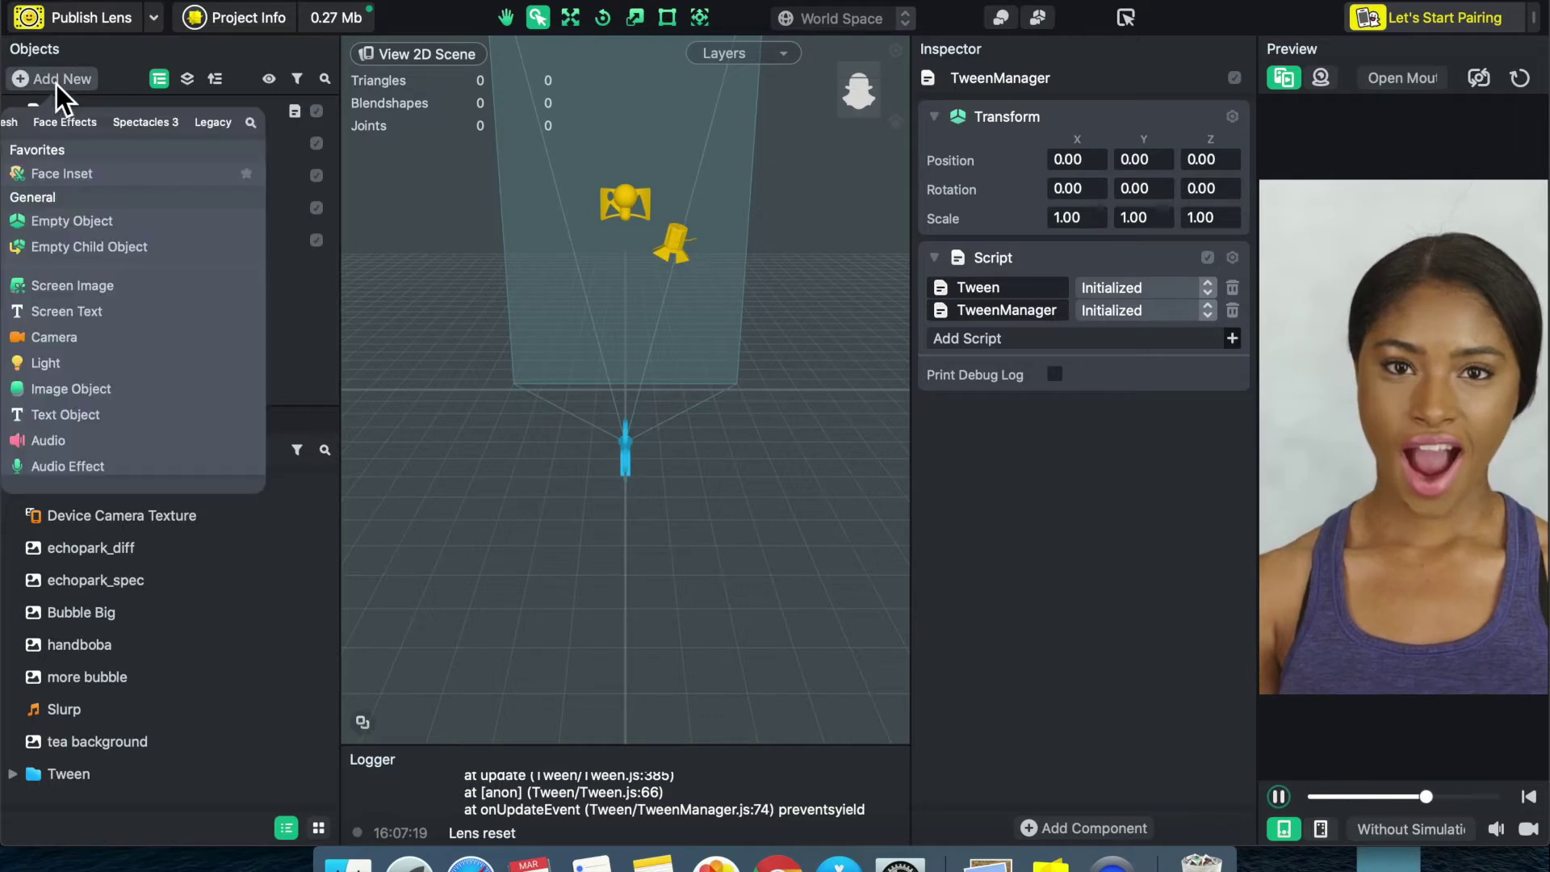
click(253, 125)
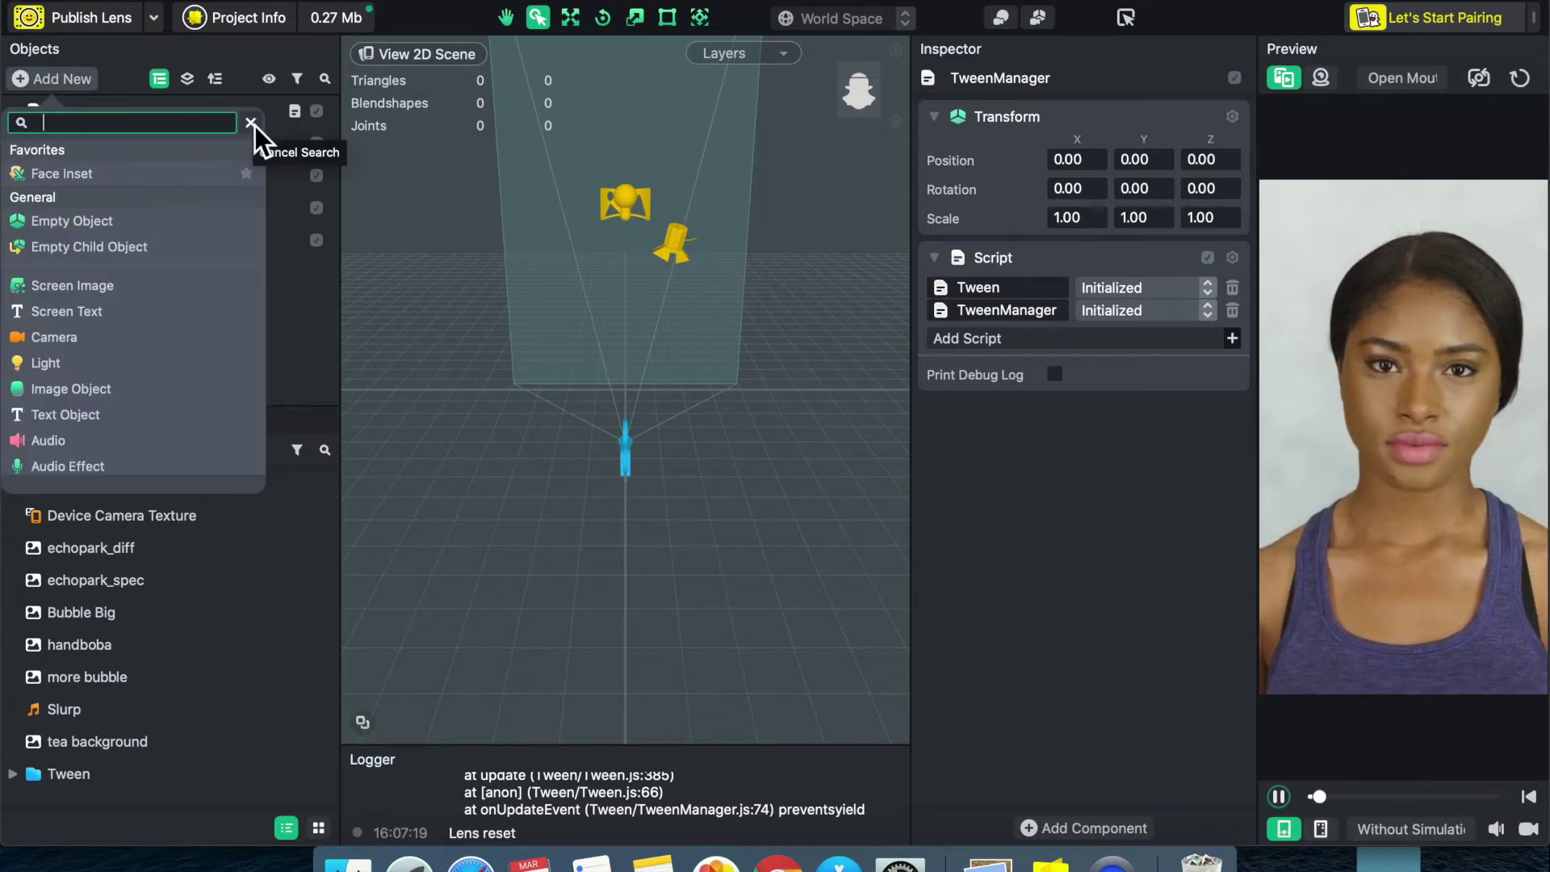
text(screen)
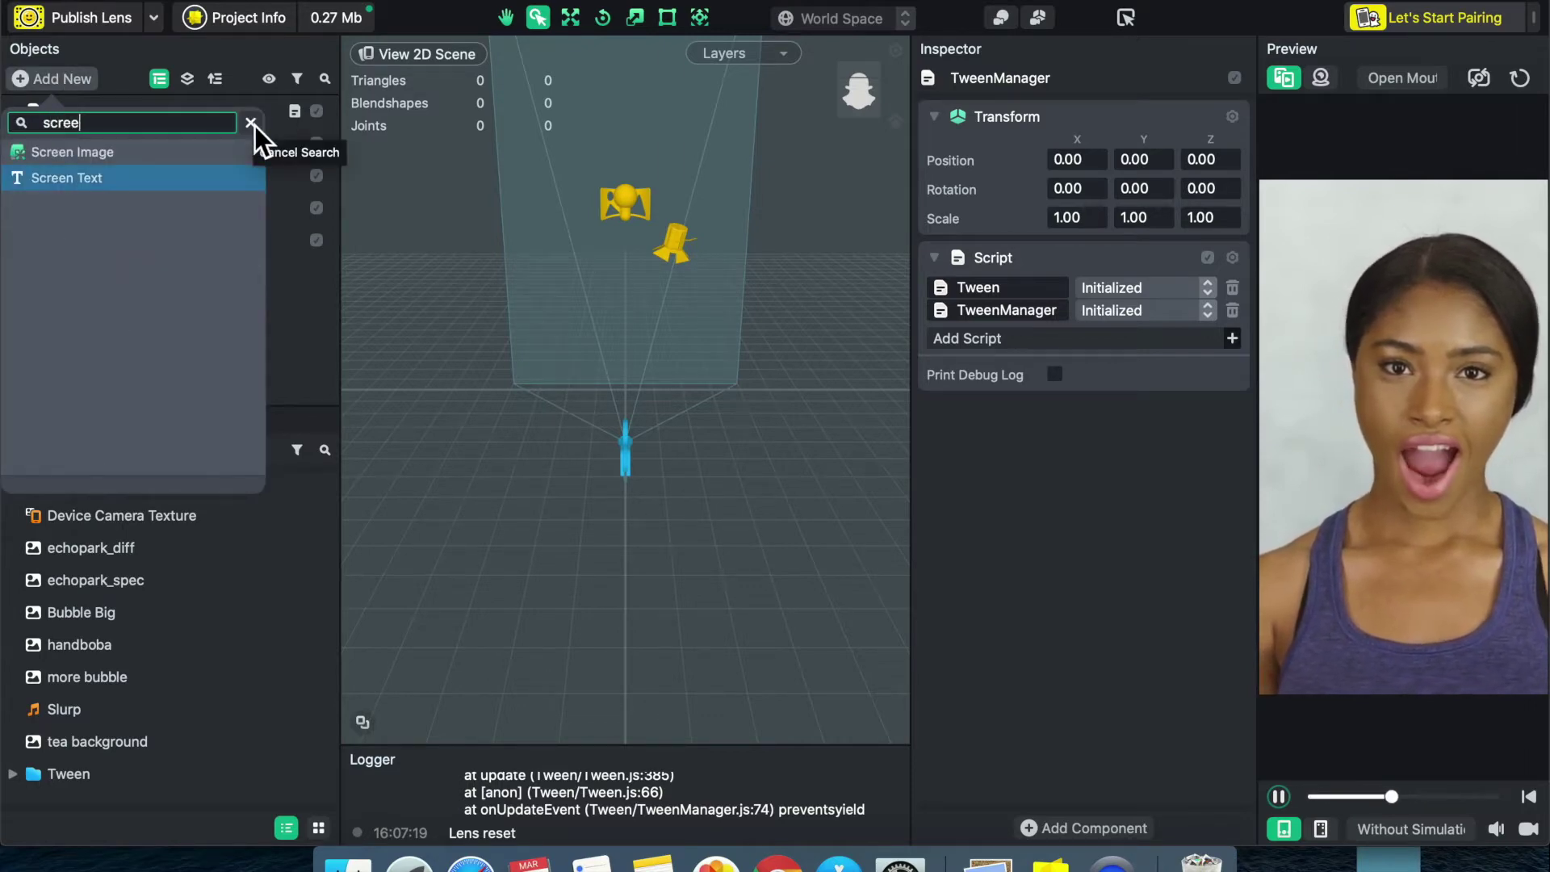
click(135, 150)
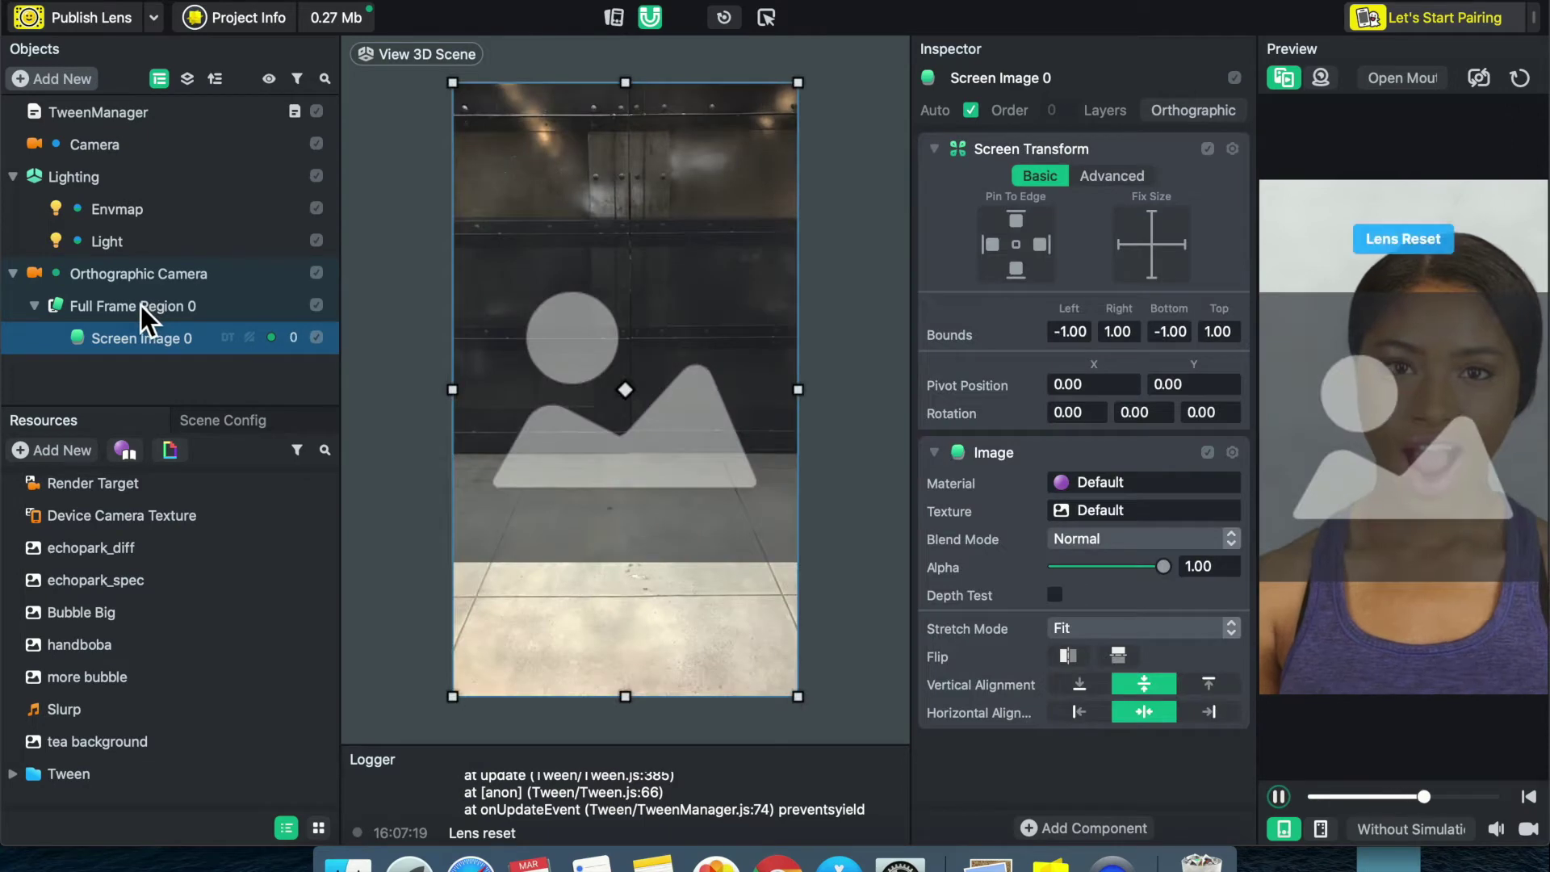
- Rename the full frame region under the Orthographic Camera as Handboba
double_click(142, 305)
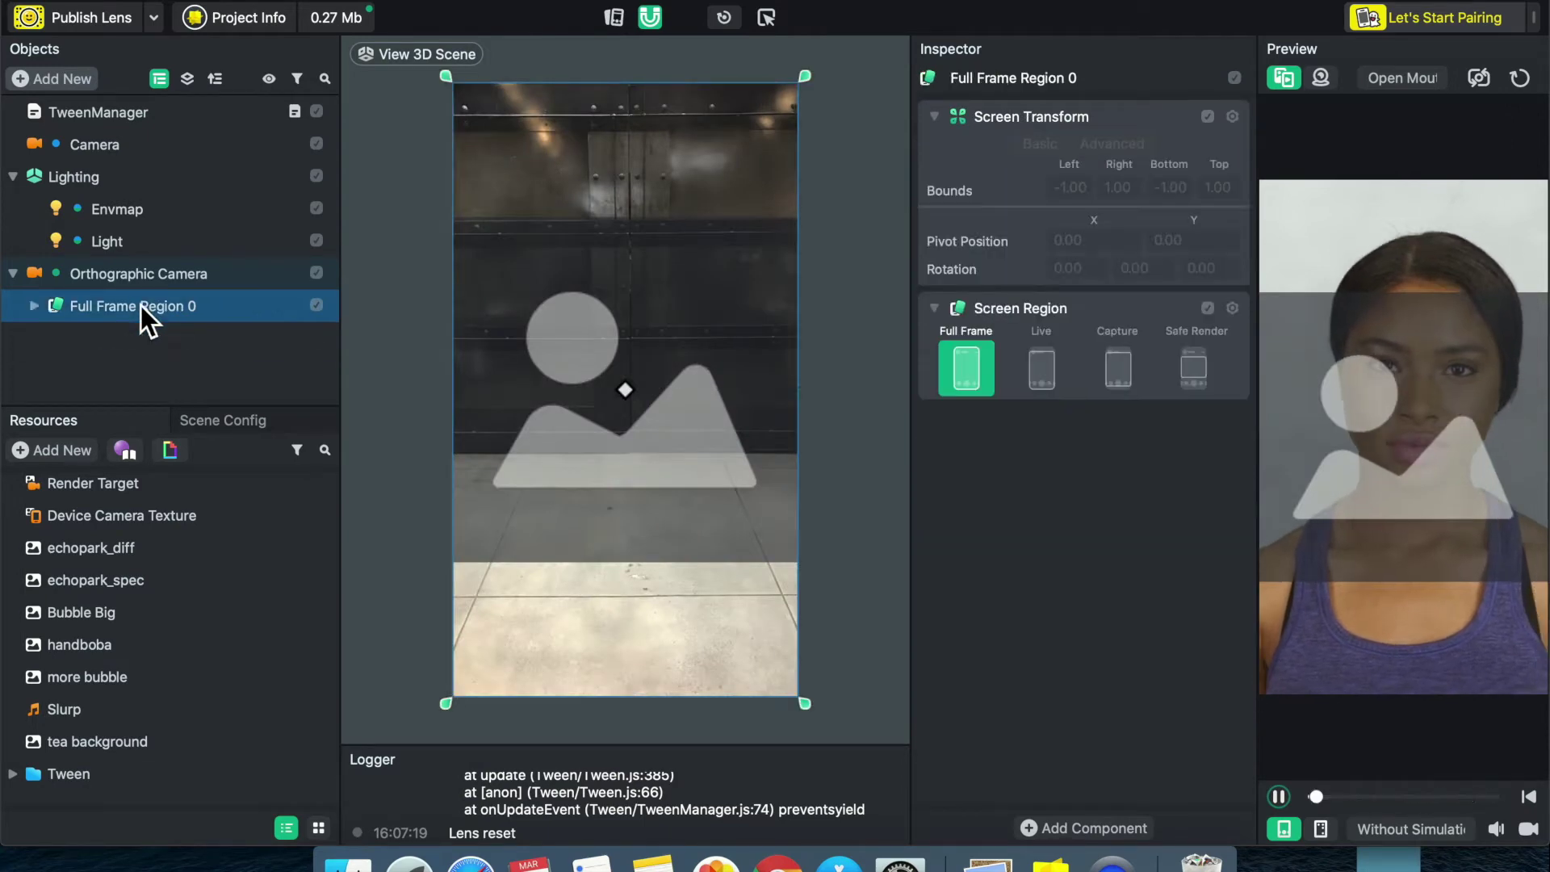
click(38, 306)
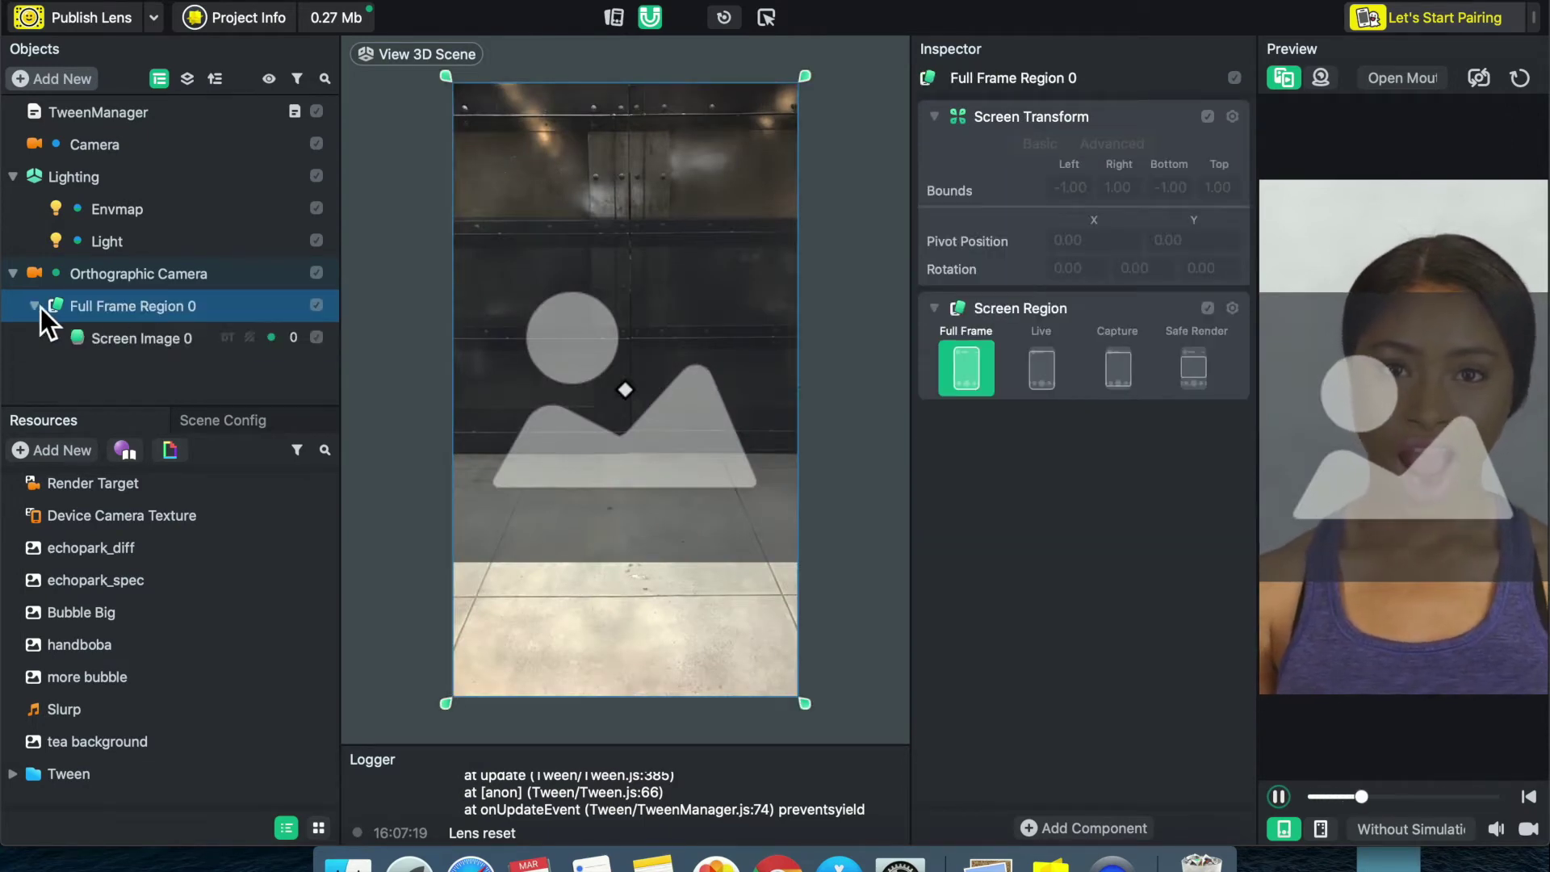
double_click(98, 306)
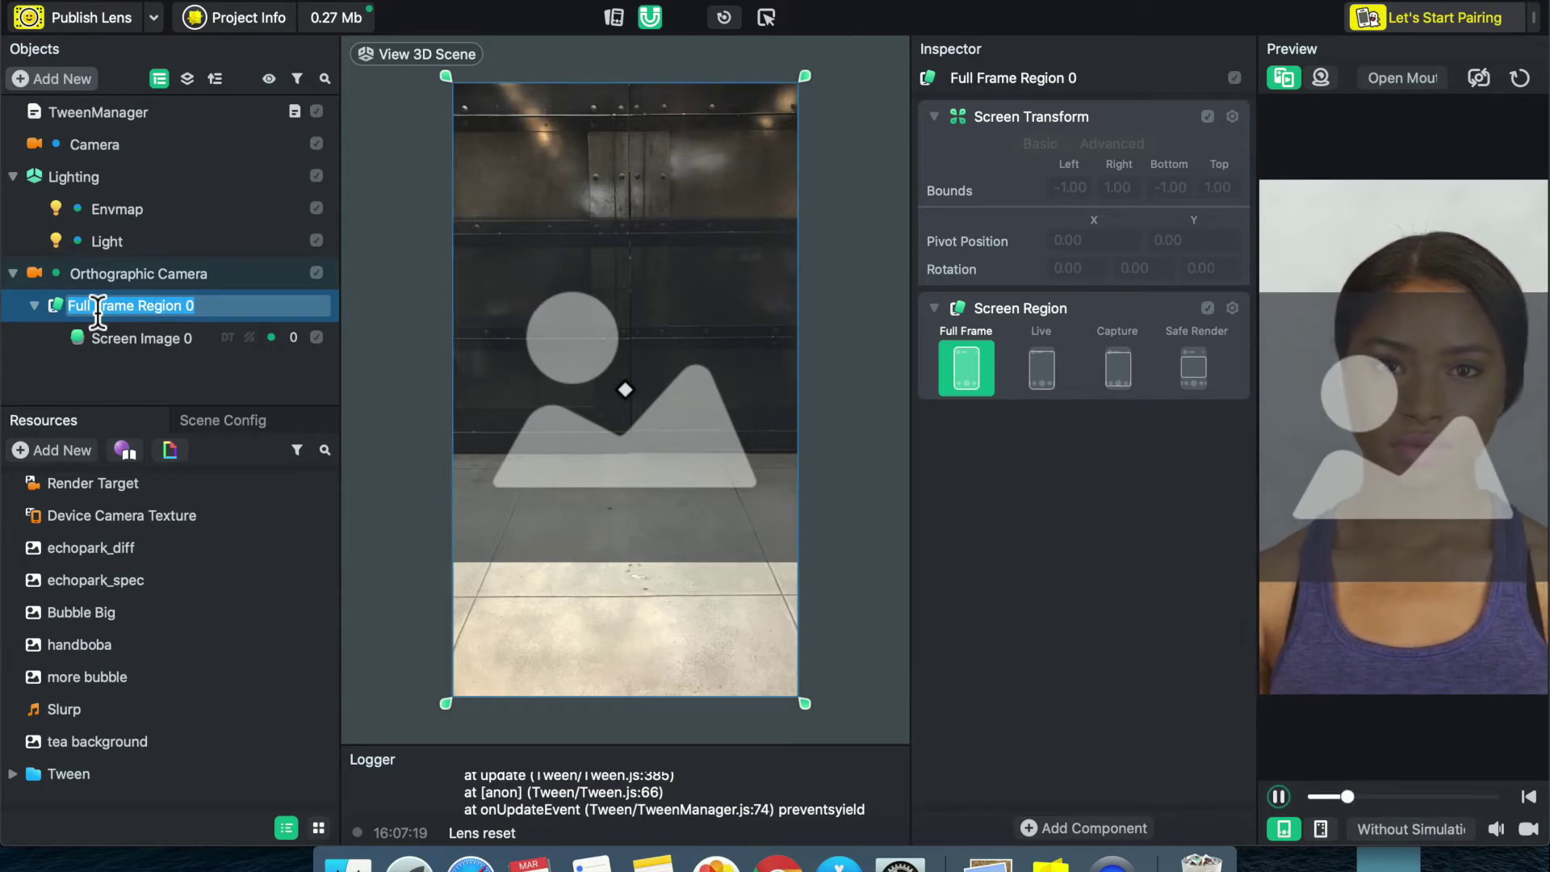
text(Han)
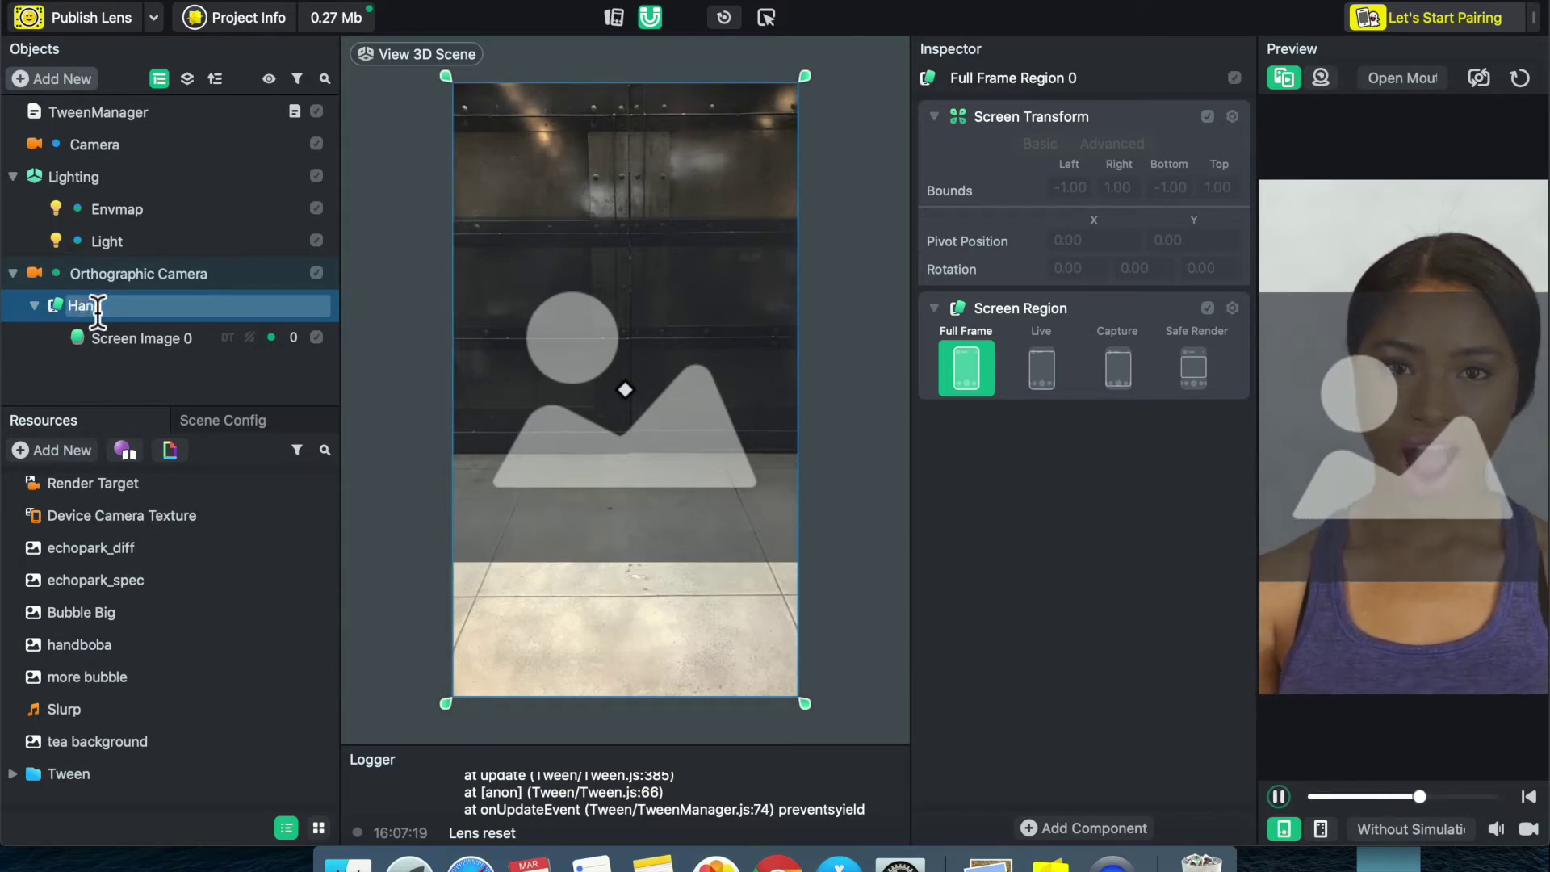
text(dboba)
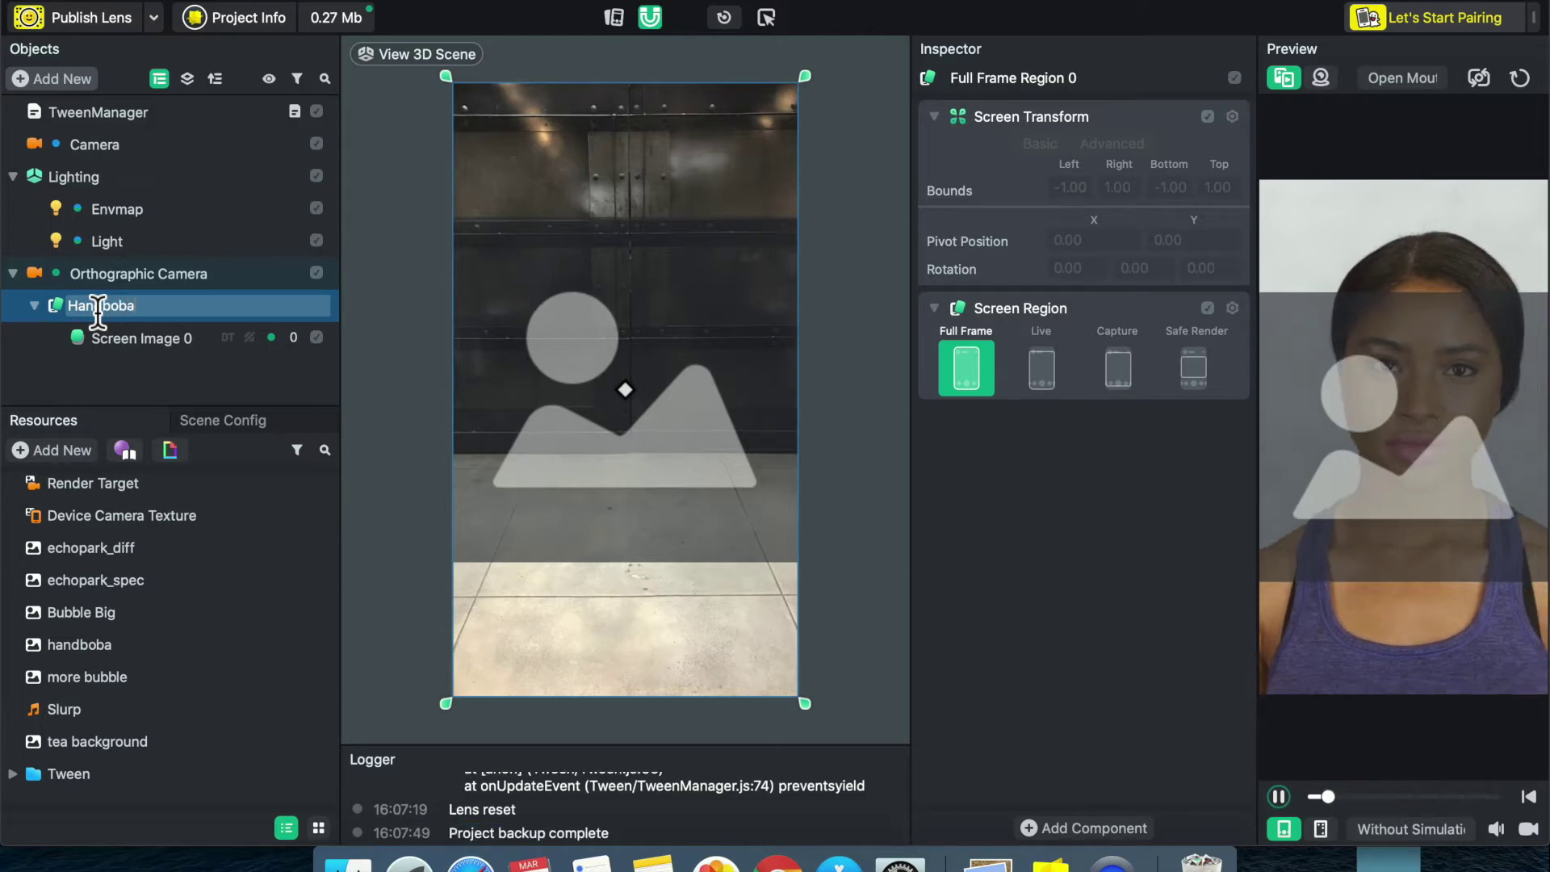
- Rename the screen image inside the Handboba region as Handboba as well
click(134, 335)
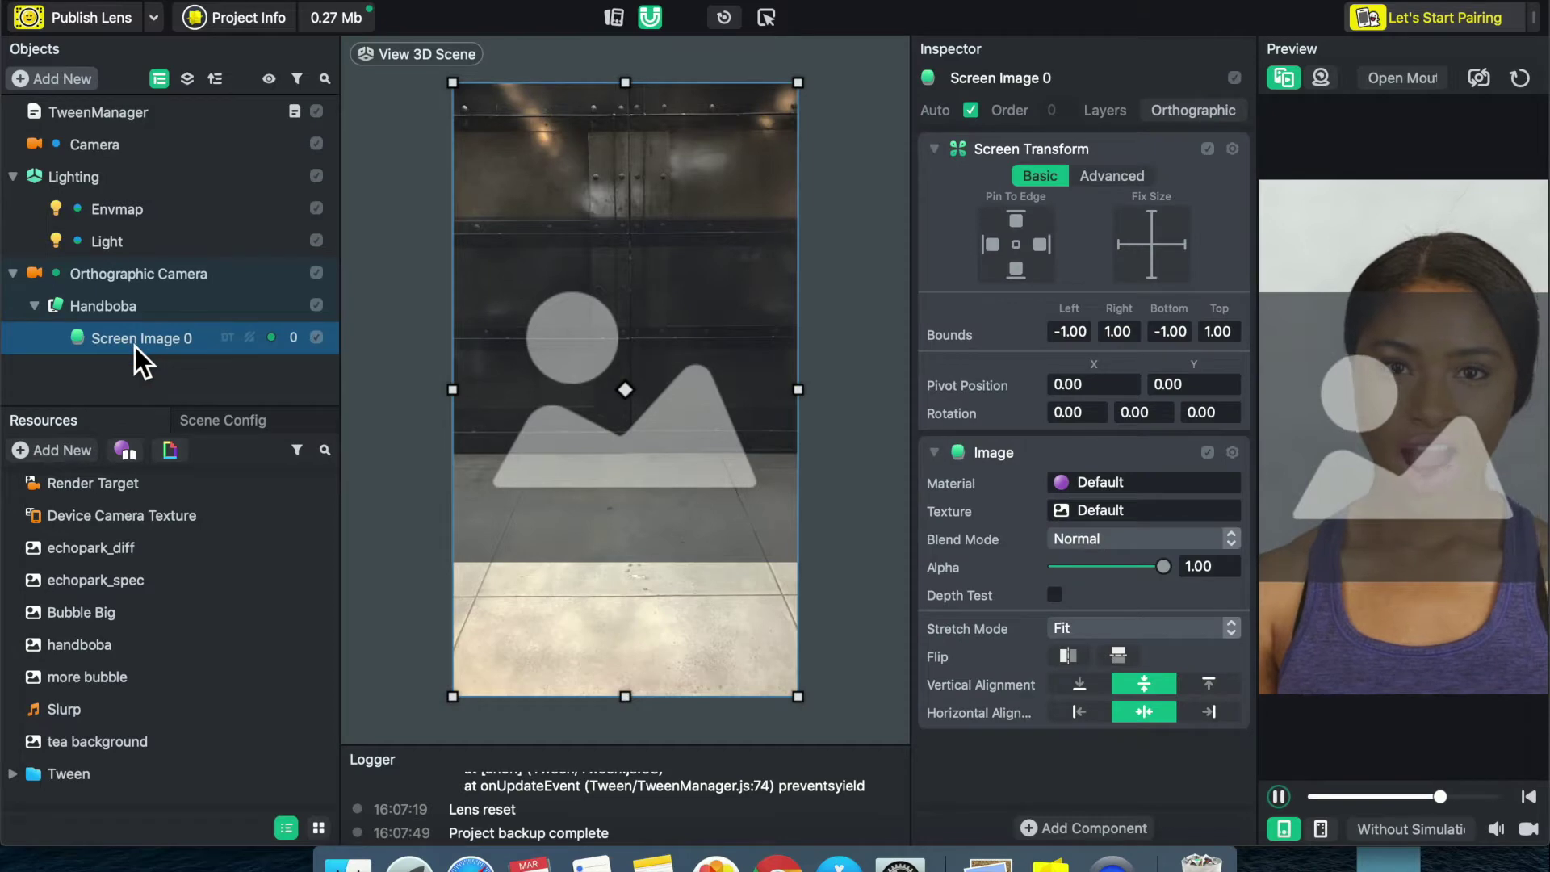
double_click(135, 340)
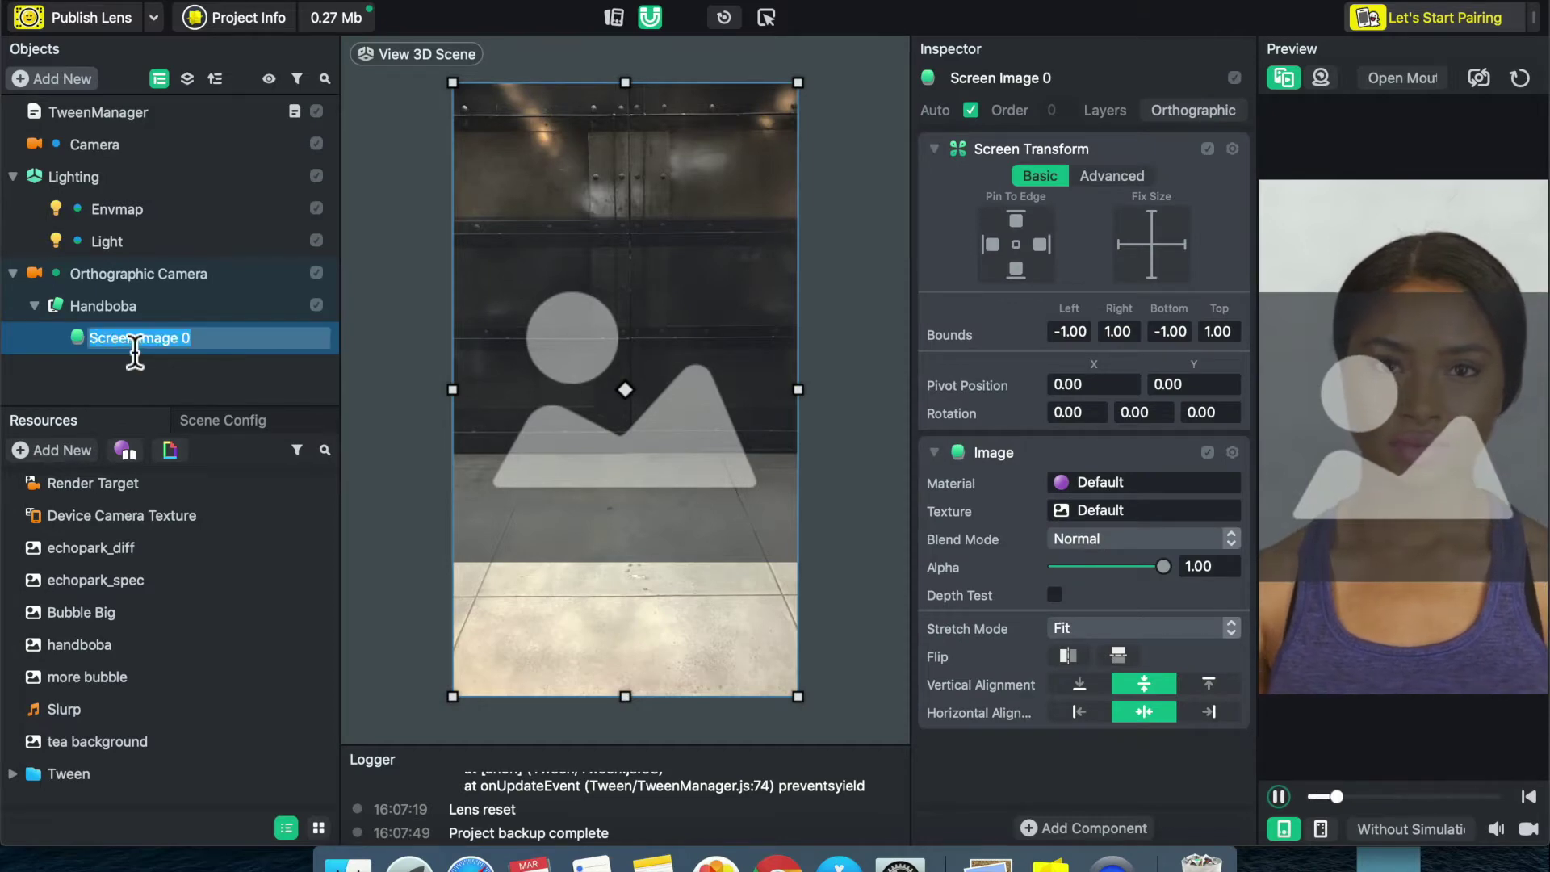
text(Handboba)
key(Return)
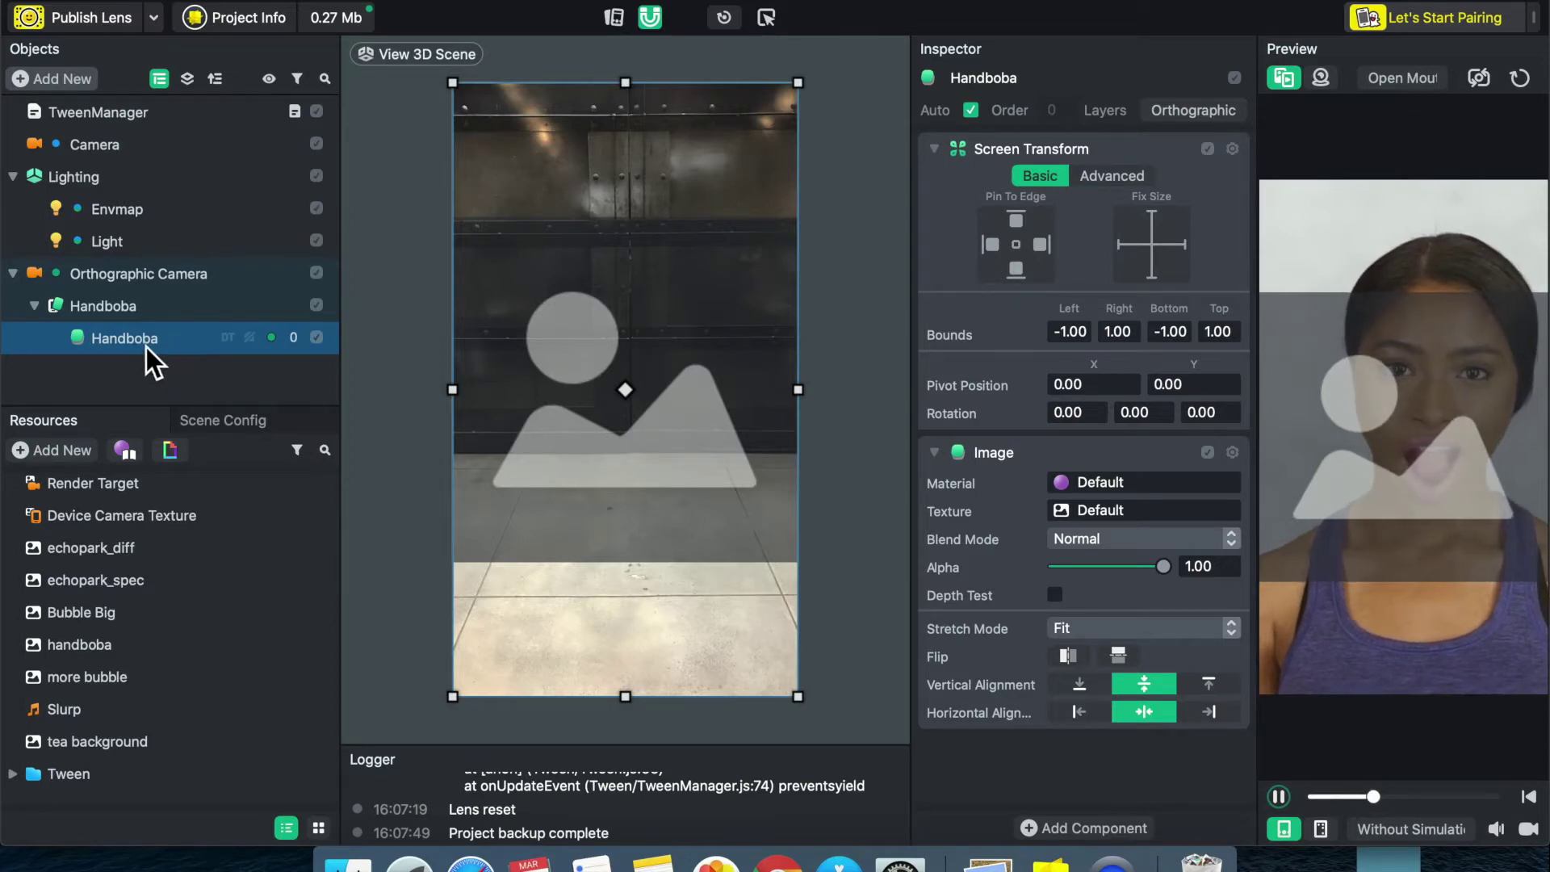
double_click(147, 348)
click(146, 370)
click(152, 348)
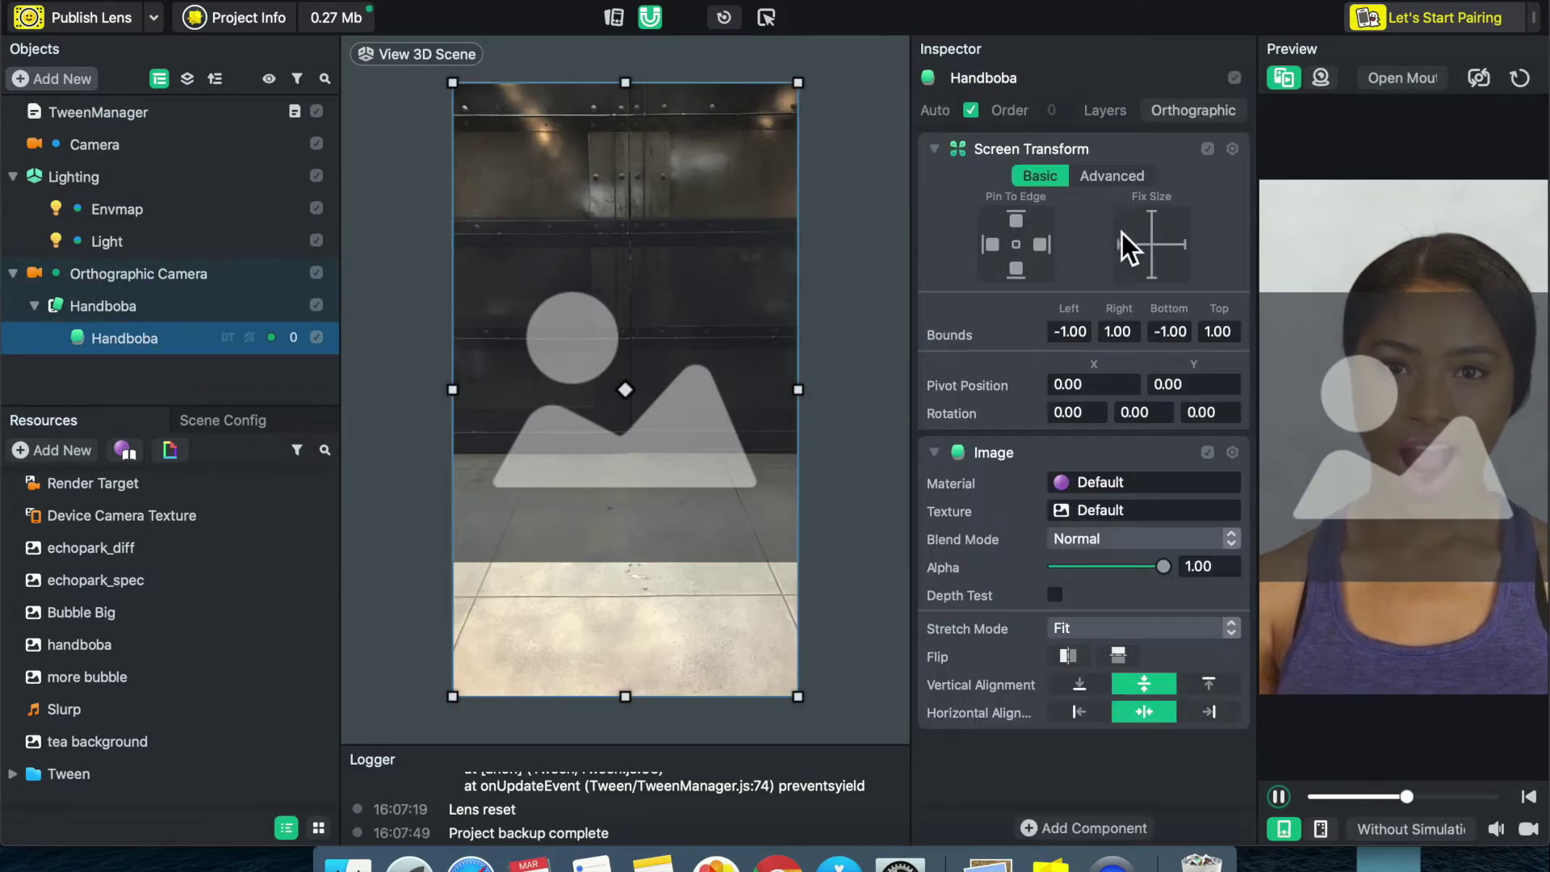
- Assign the handboba texture to the Handboba image and move it partly off the frame's lower-left side, with left bound about -2.62 and top about 0.33
click(1103, 512)
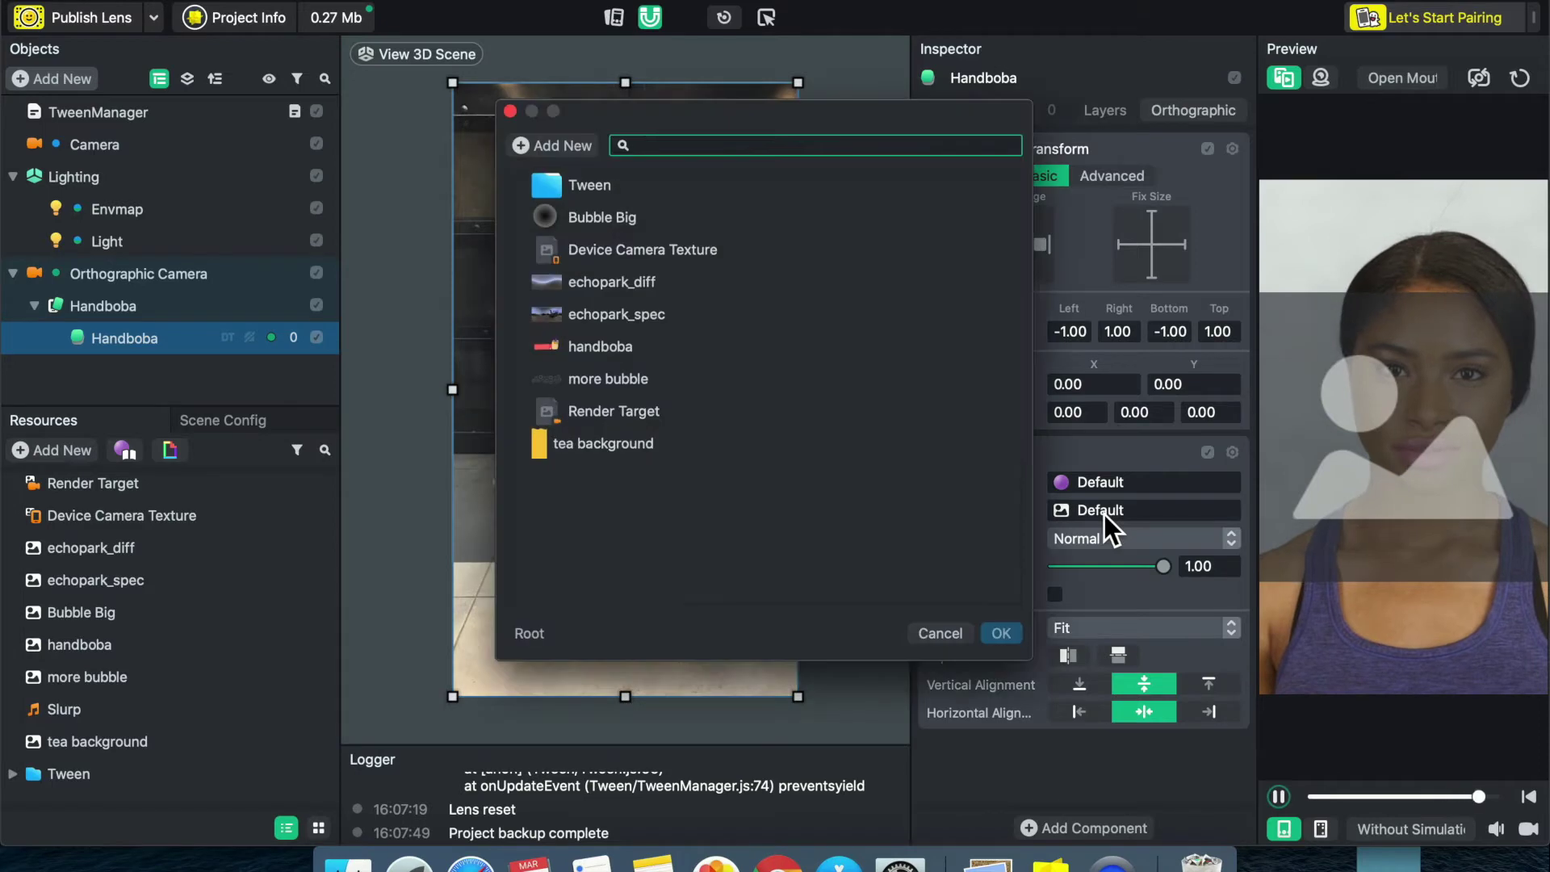
double_click(660, 346)
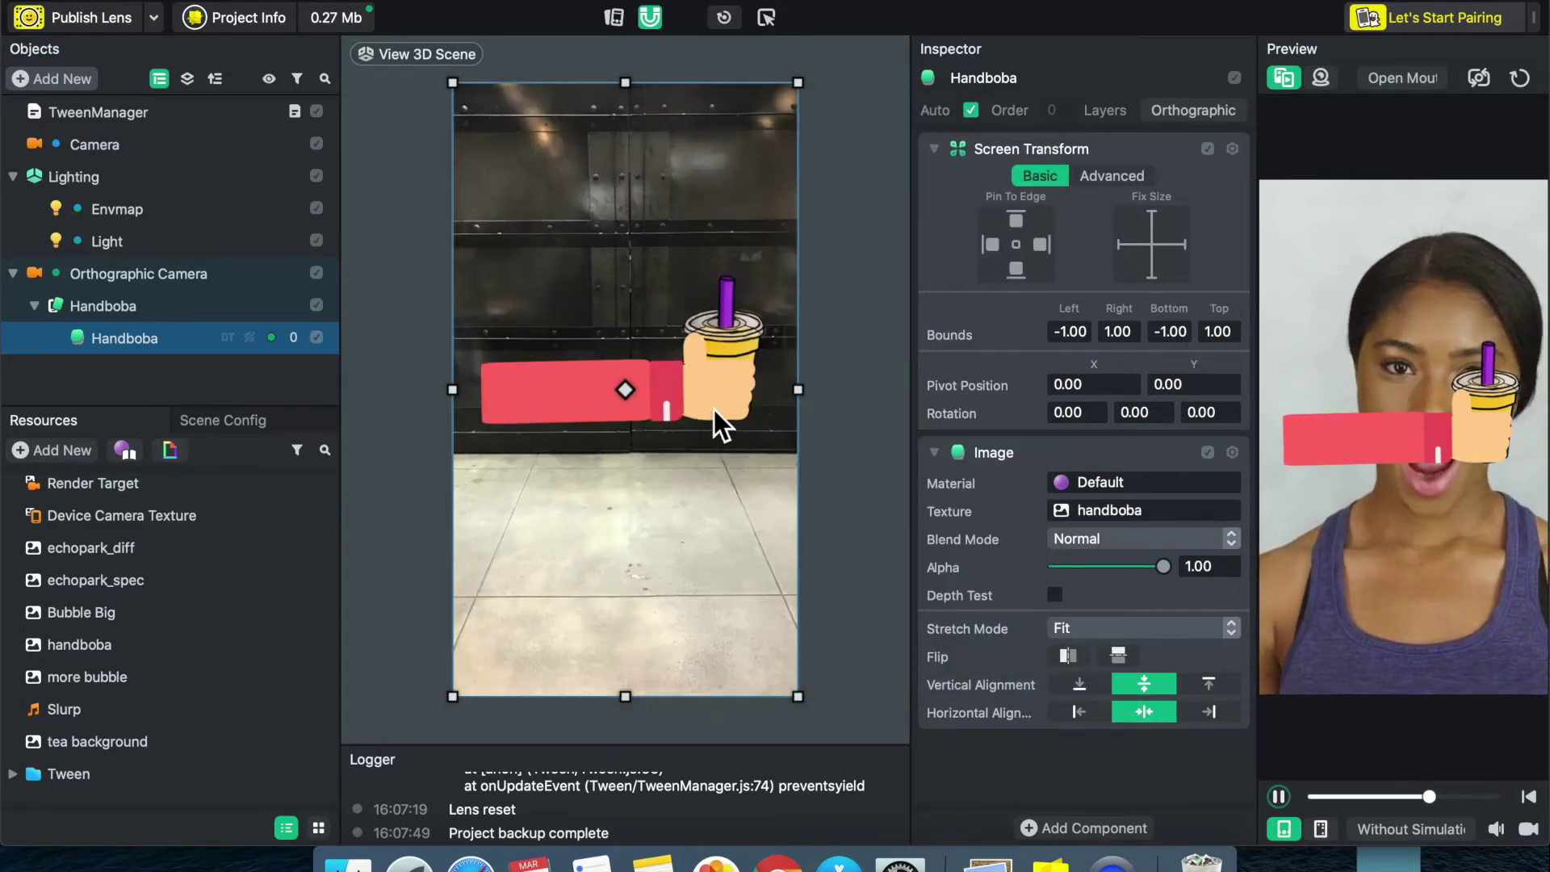
drag(714, 409, 463, 587)
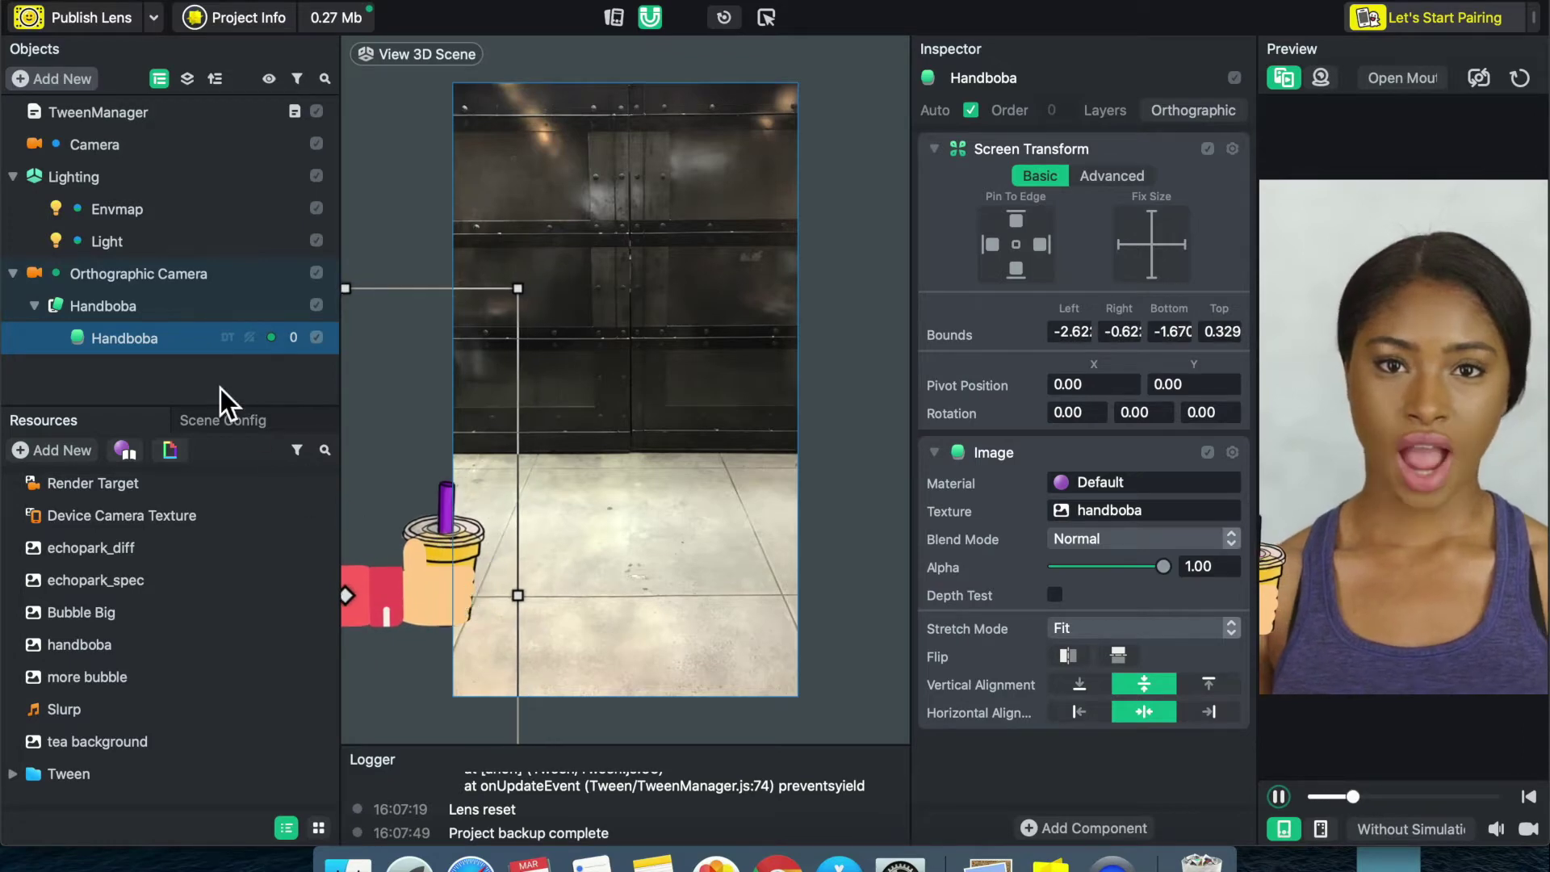
click(34, 306)
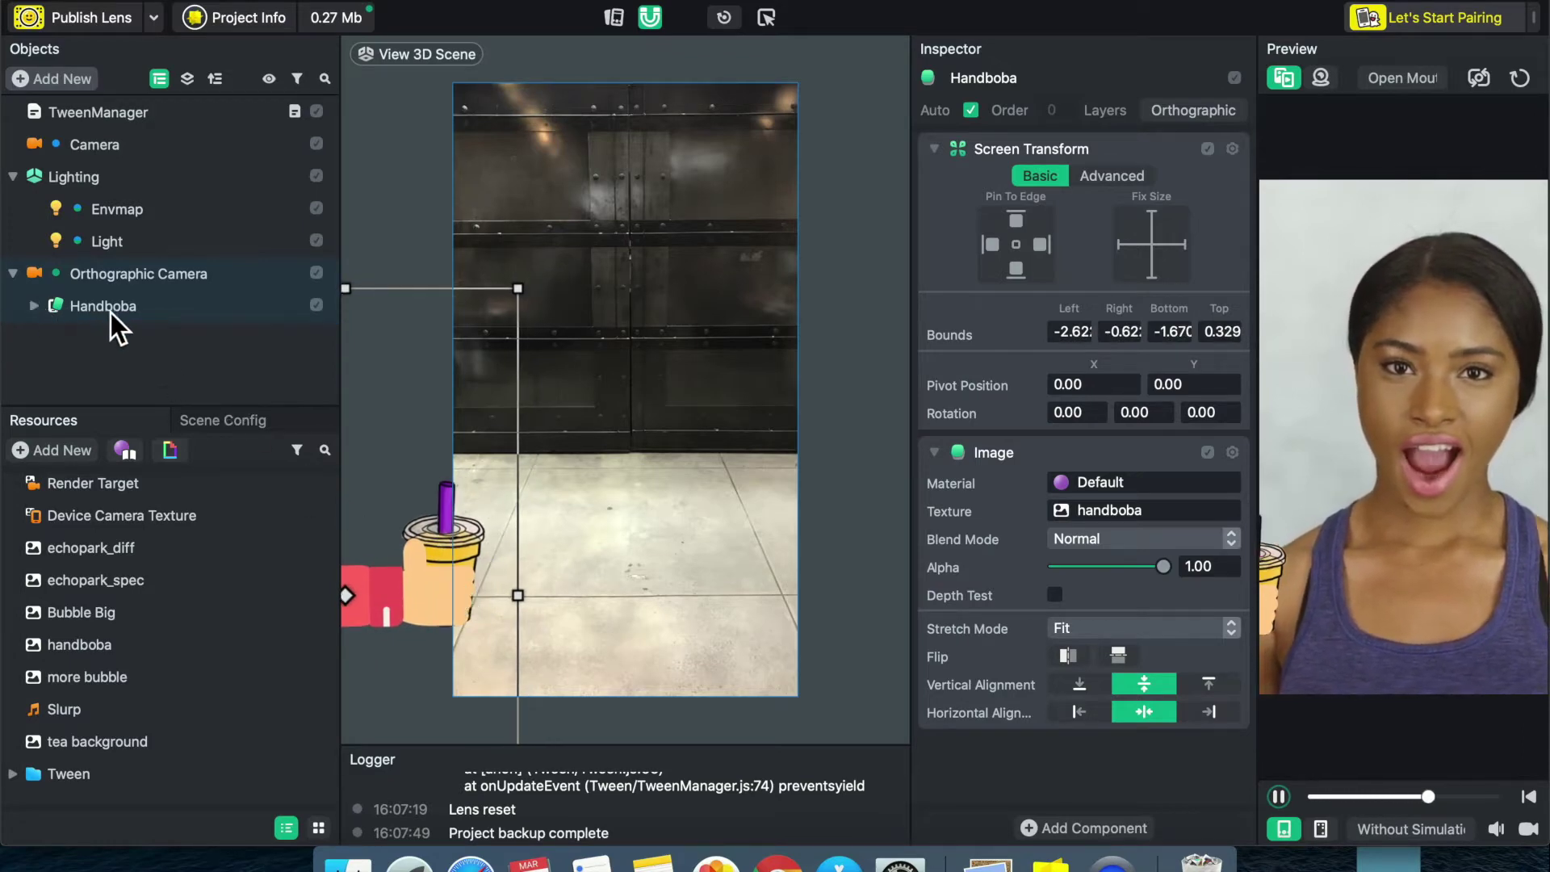
click(84, 81)
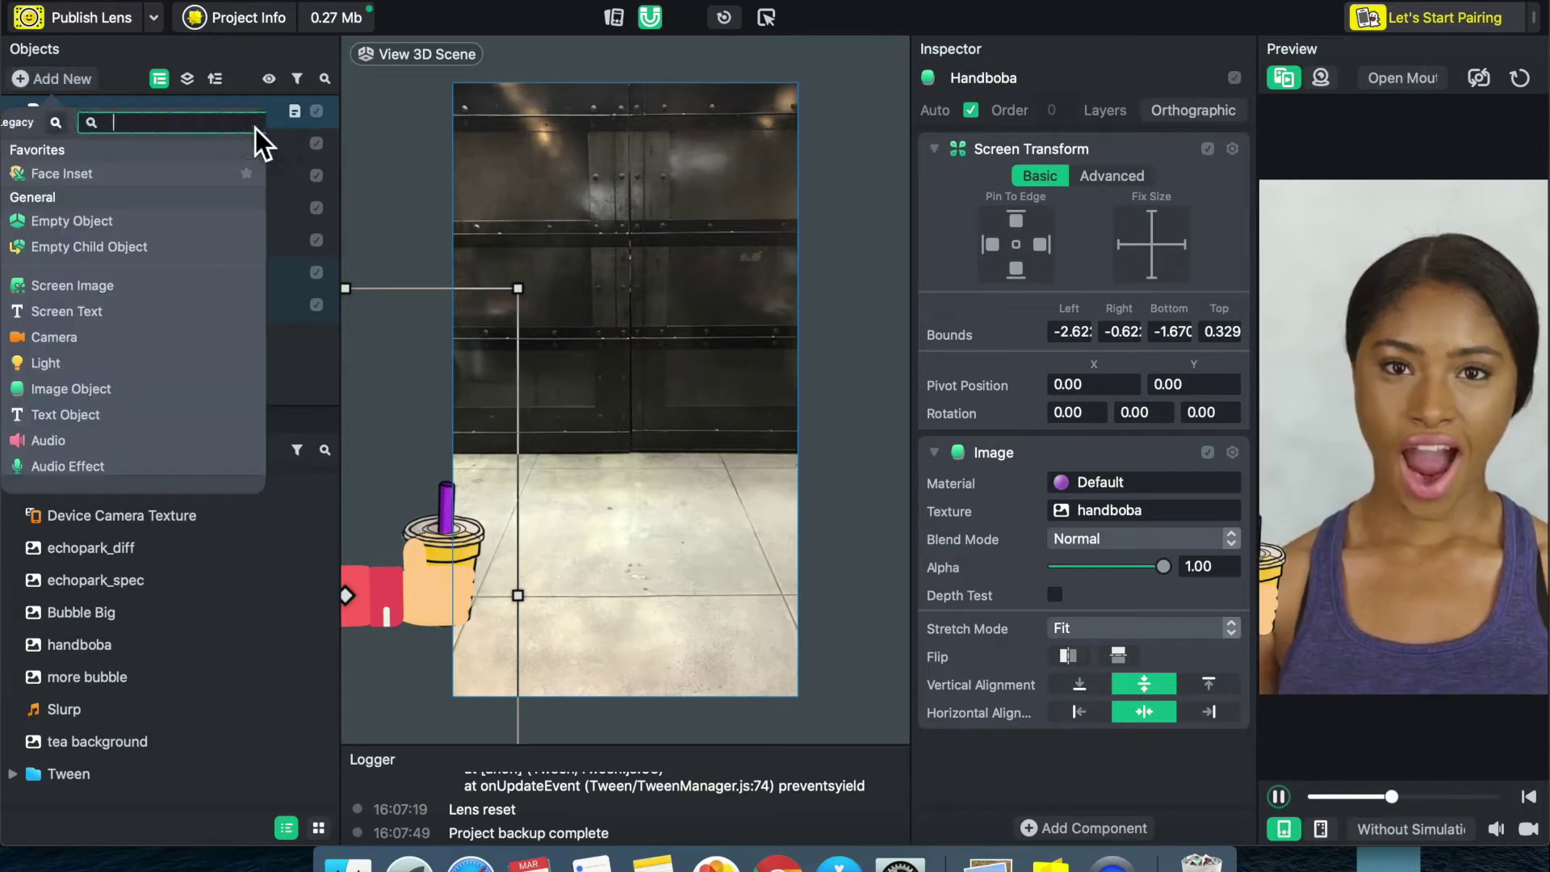
click(255, 127)
text(scr)
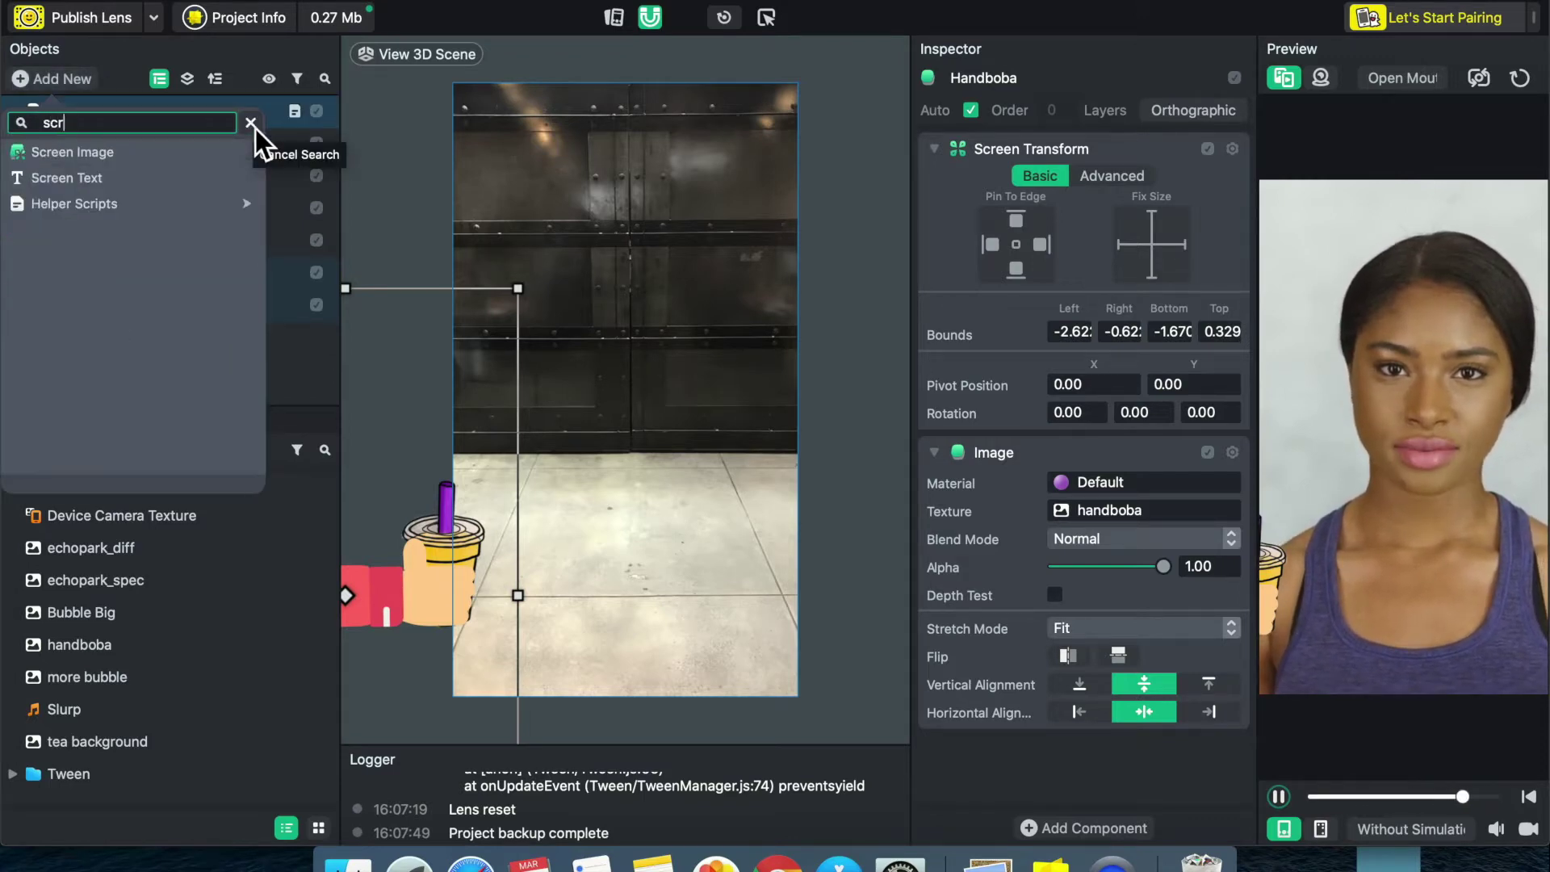
click(218, 154)
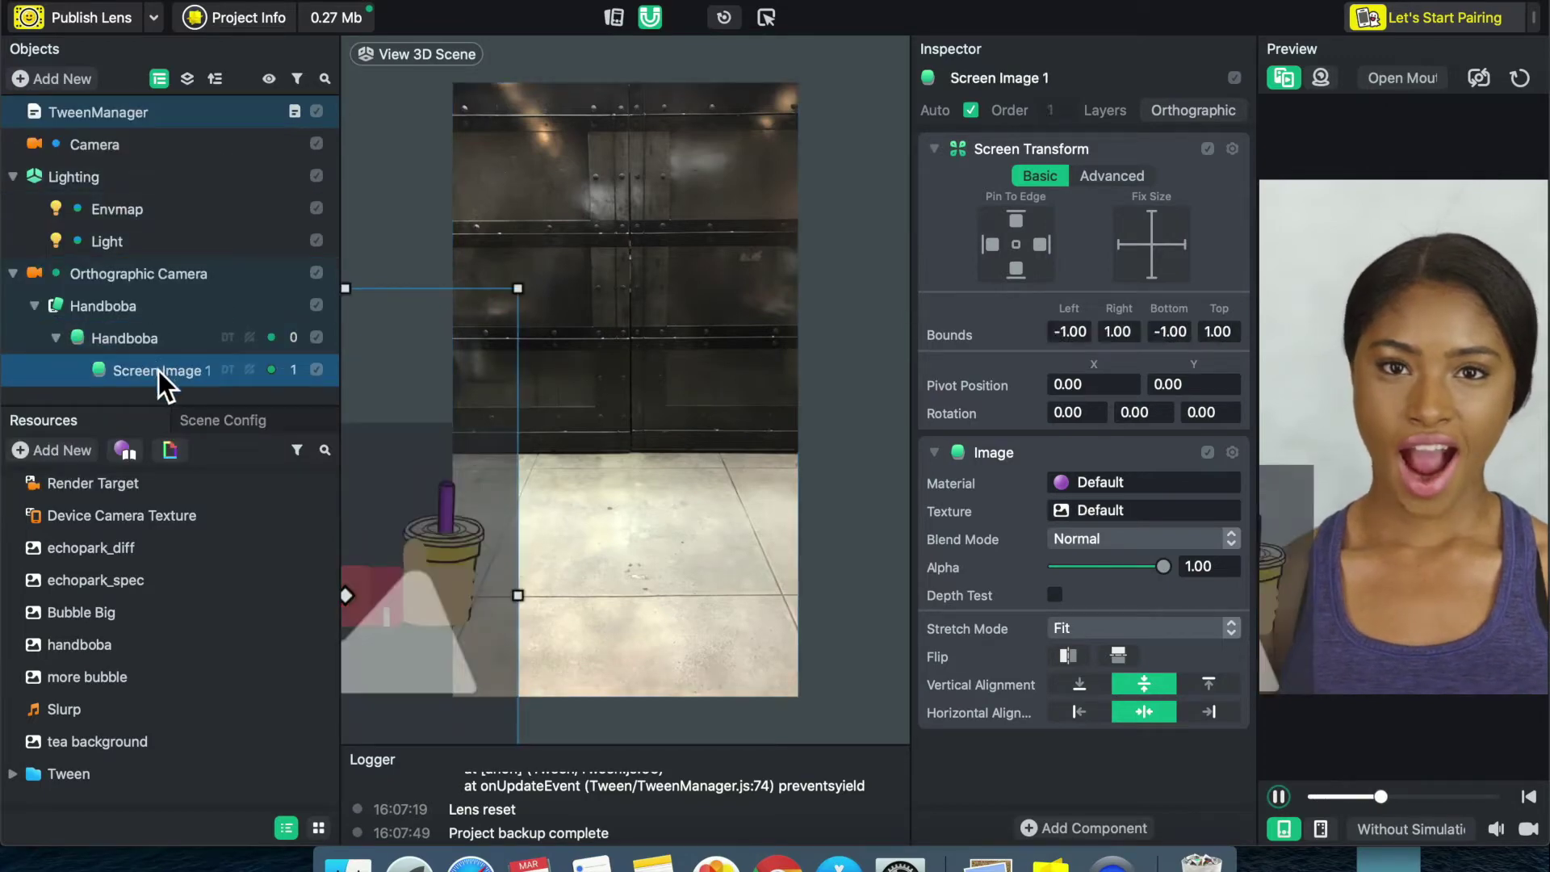
drag(166, 376, 50, 297)
click(35, 340)
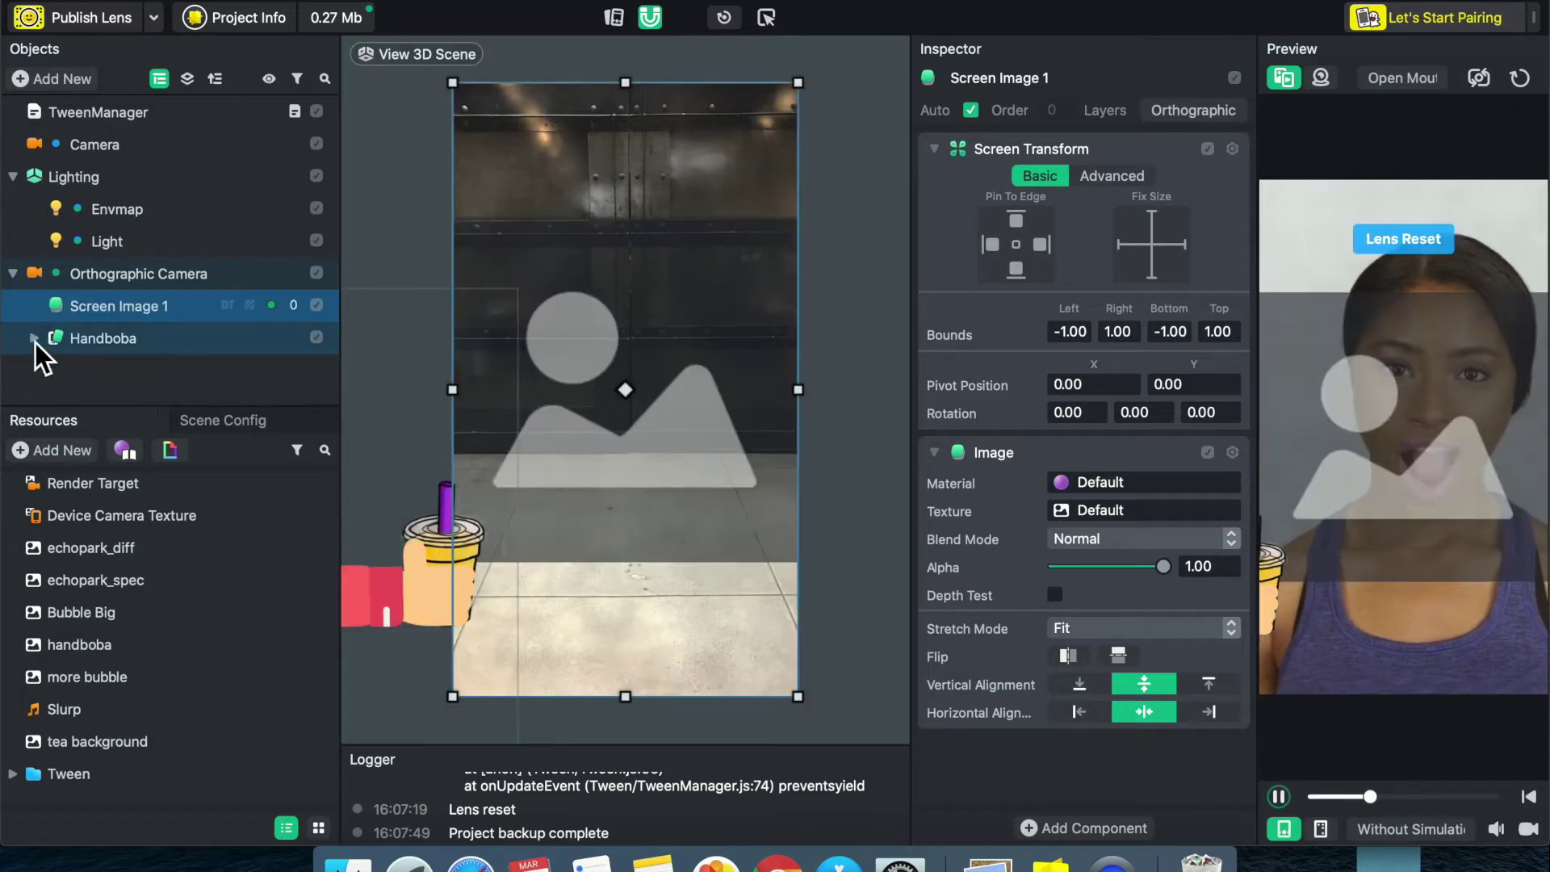
double_click(113, 307)
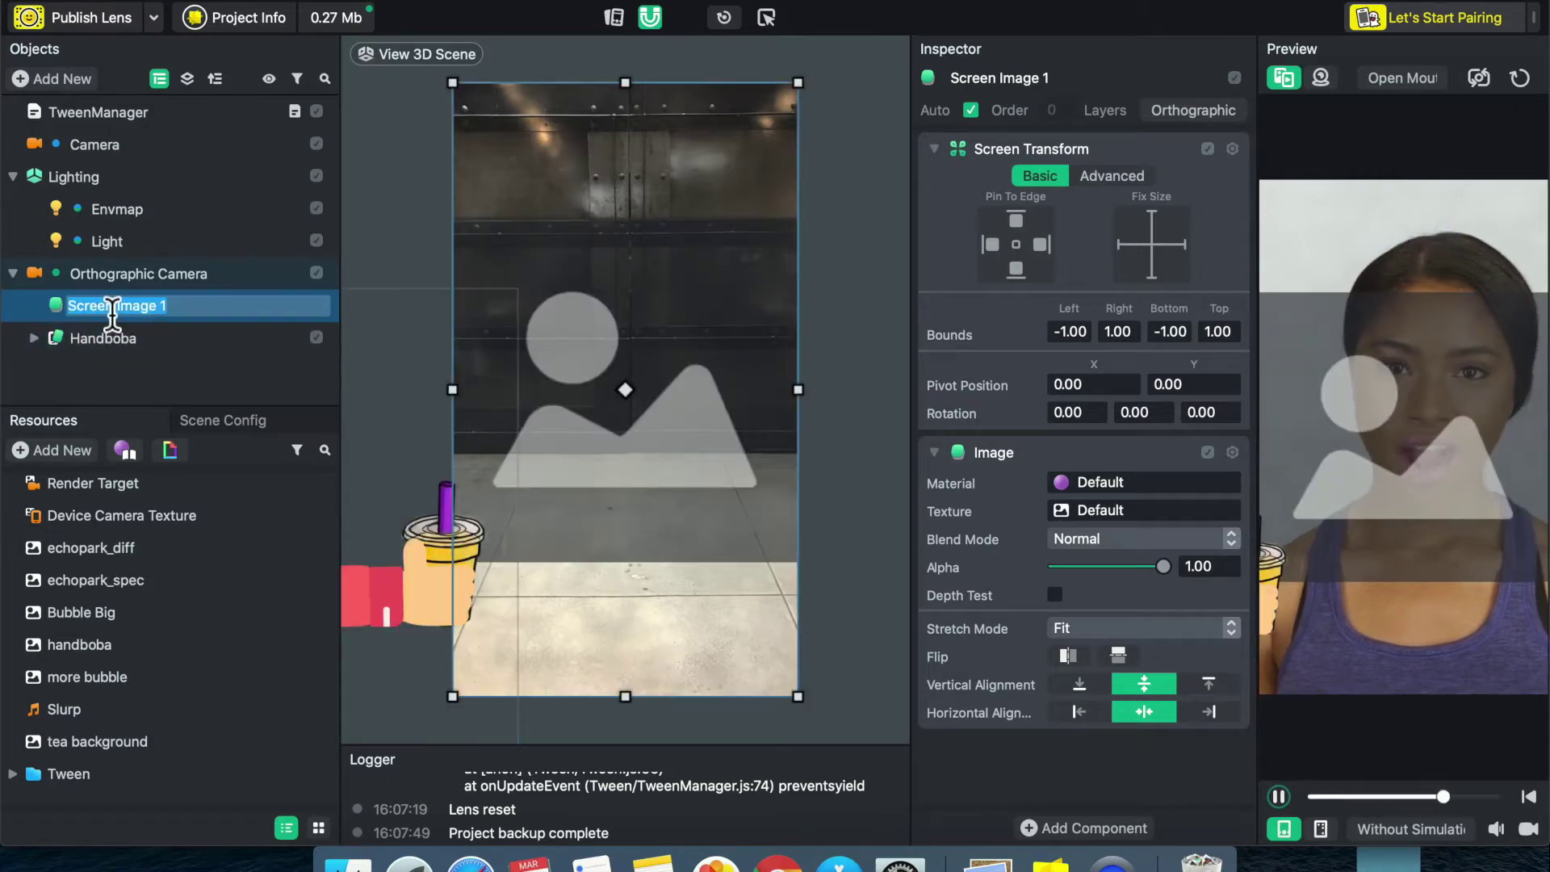
right_click(112, 314)
click(37, 316)
right_click(37, 316)
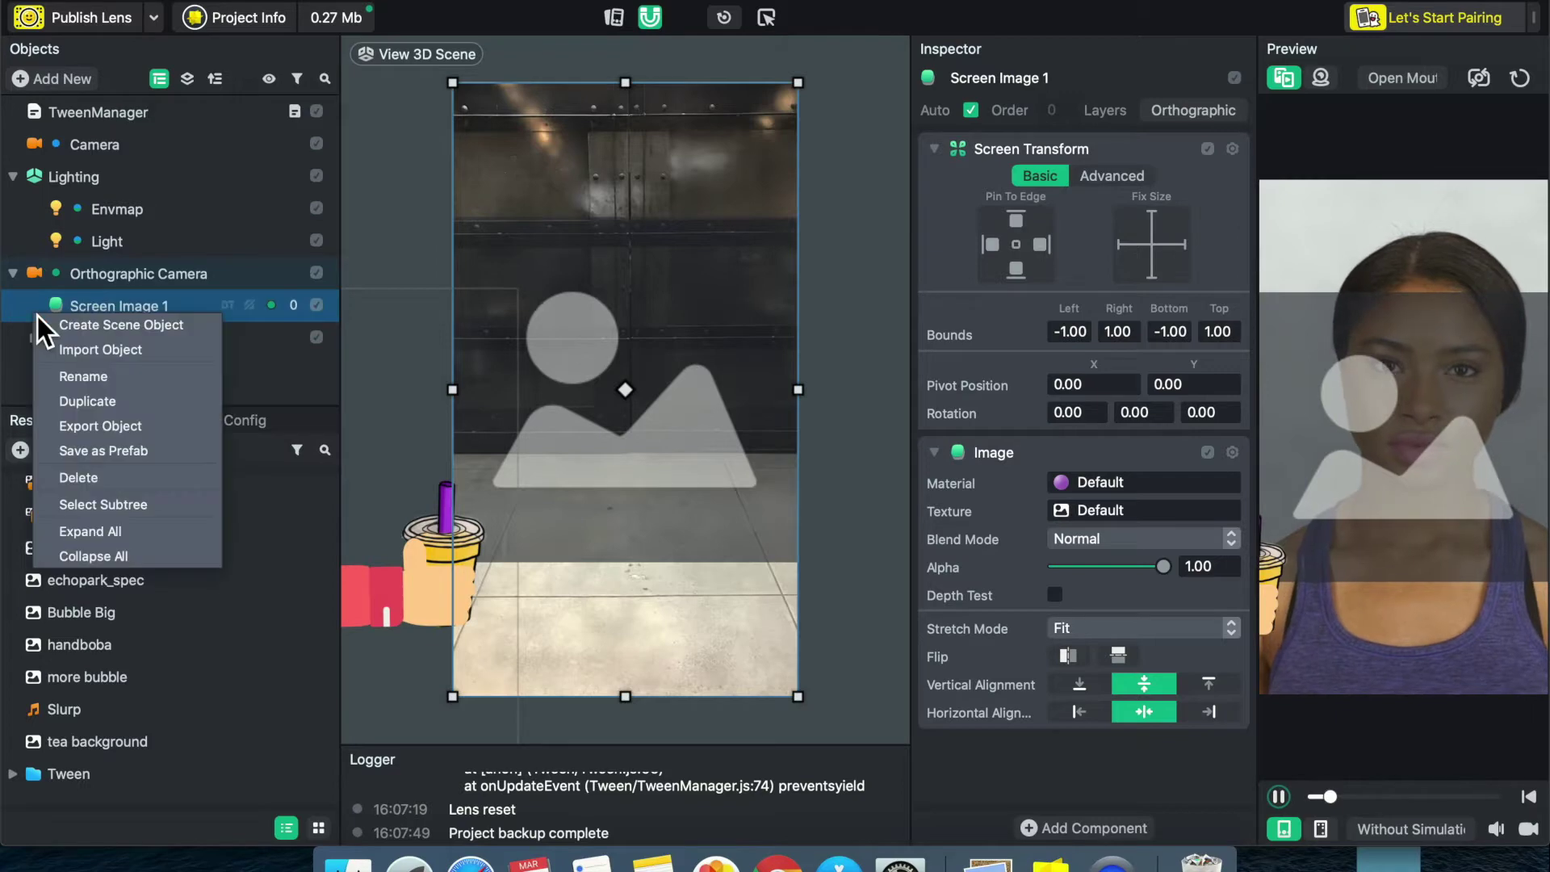
click(75, 478)
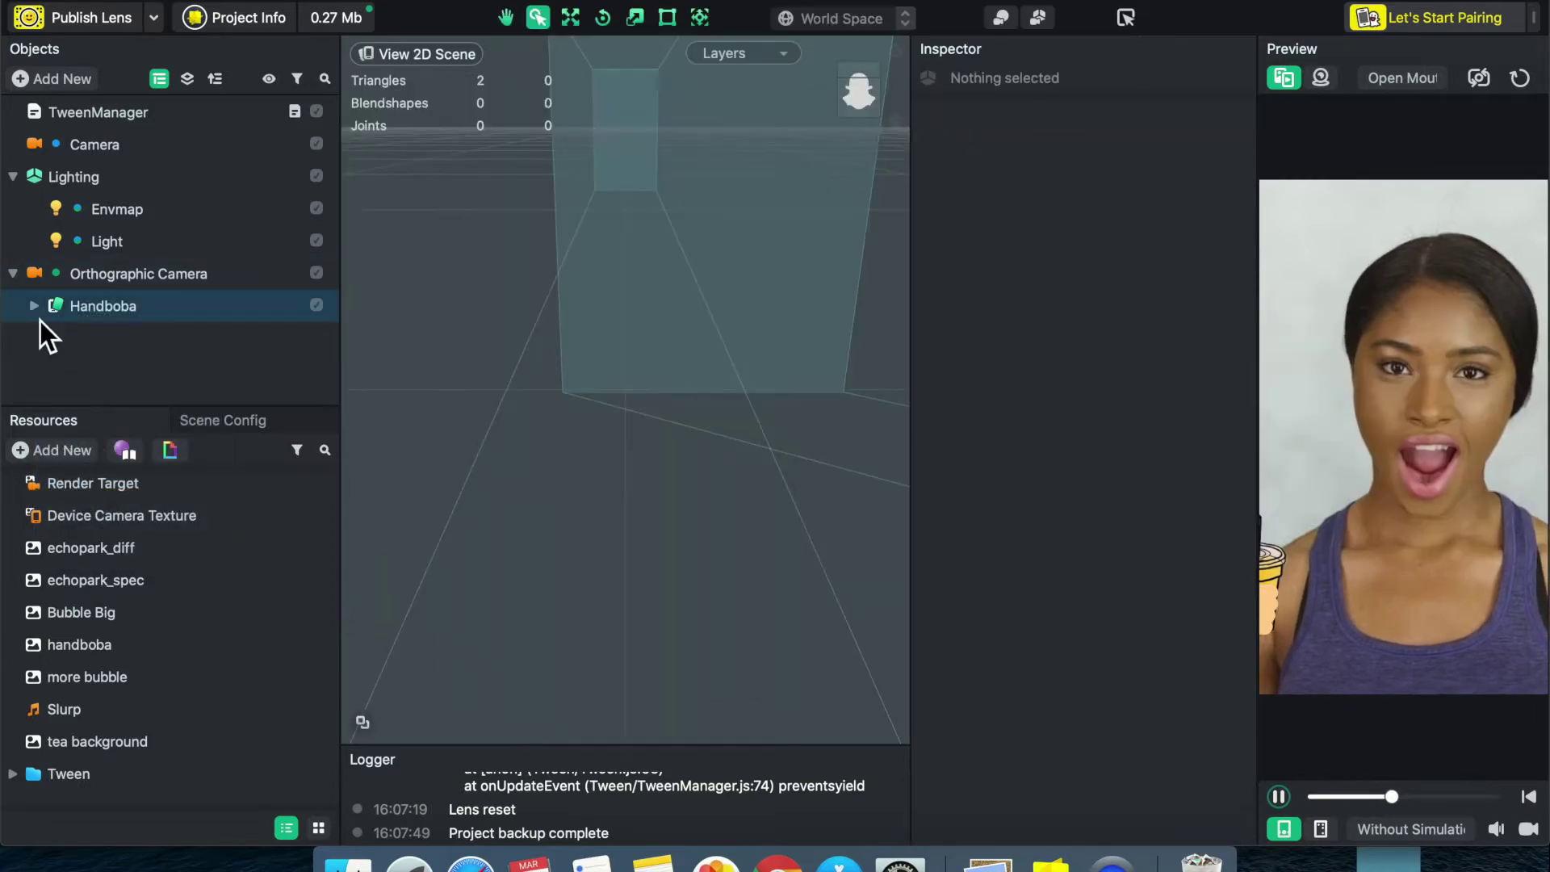
- Add a new Screen Image in its own full frame region under the Orthographic Camera
click(70, 83)
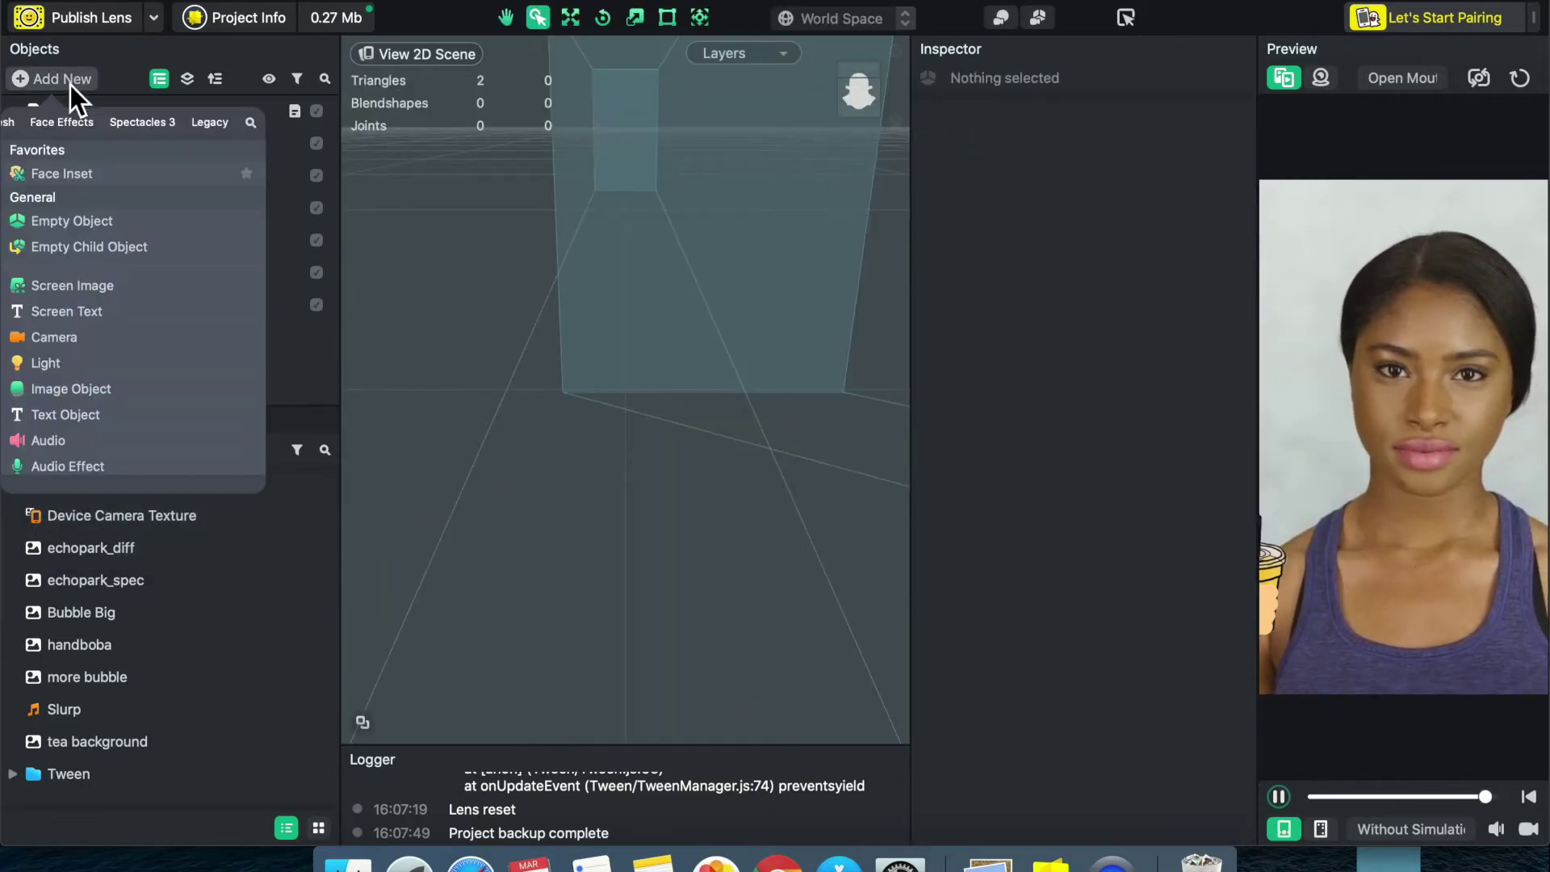
click(253, 135)
text(scree)
click(169, 165)
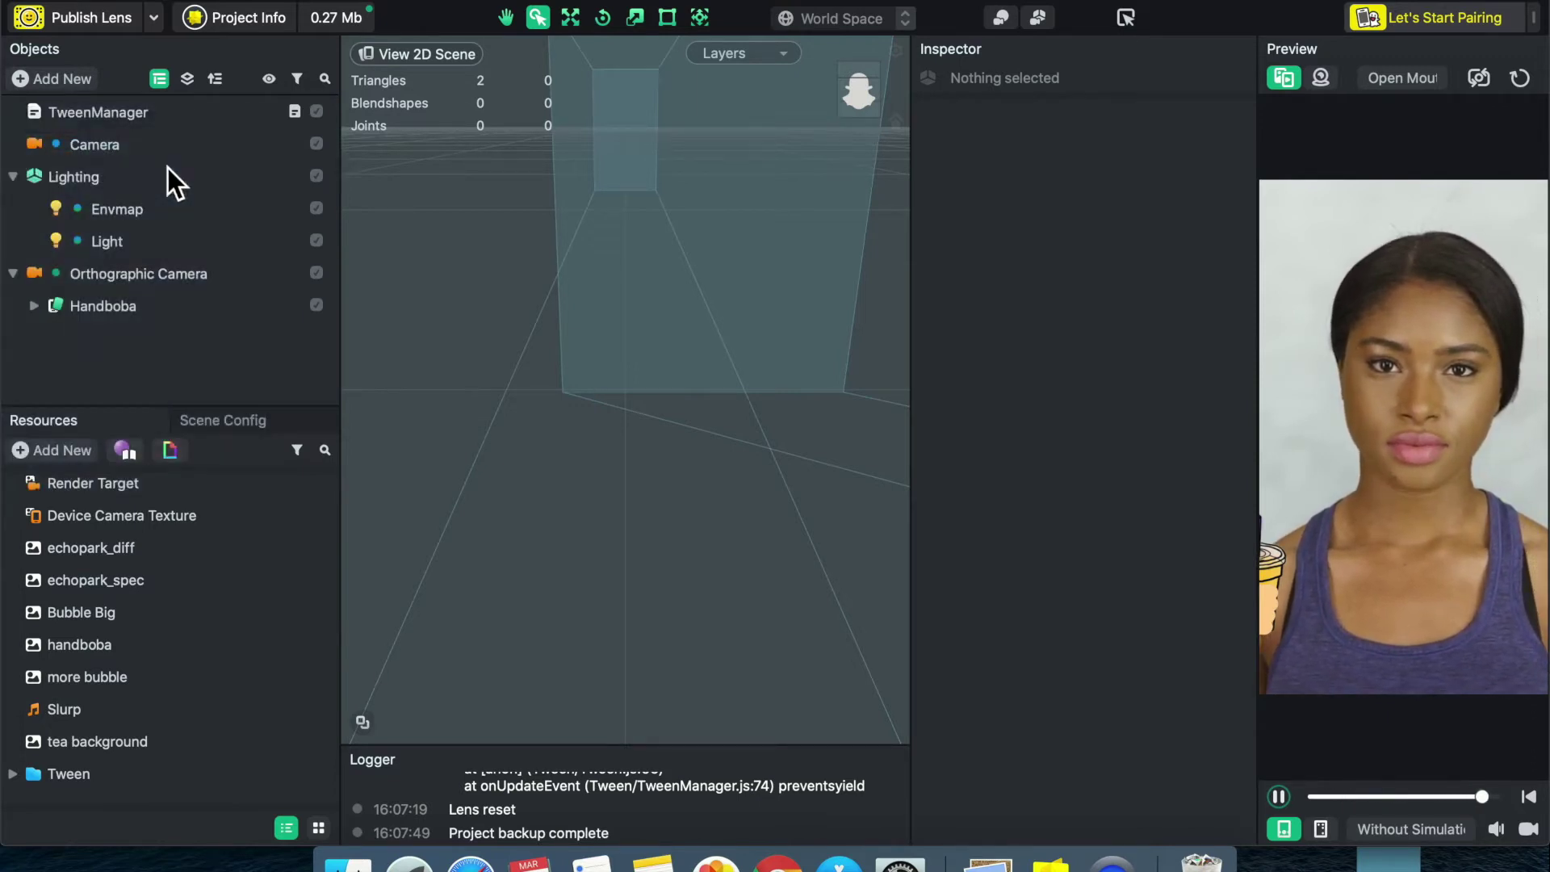
- Rename the new full frame region and the screen image inside it as Tea
click(115, 343)
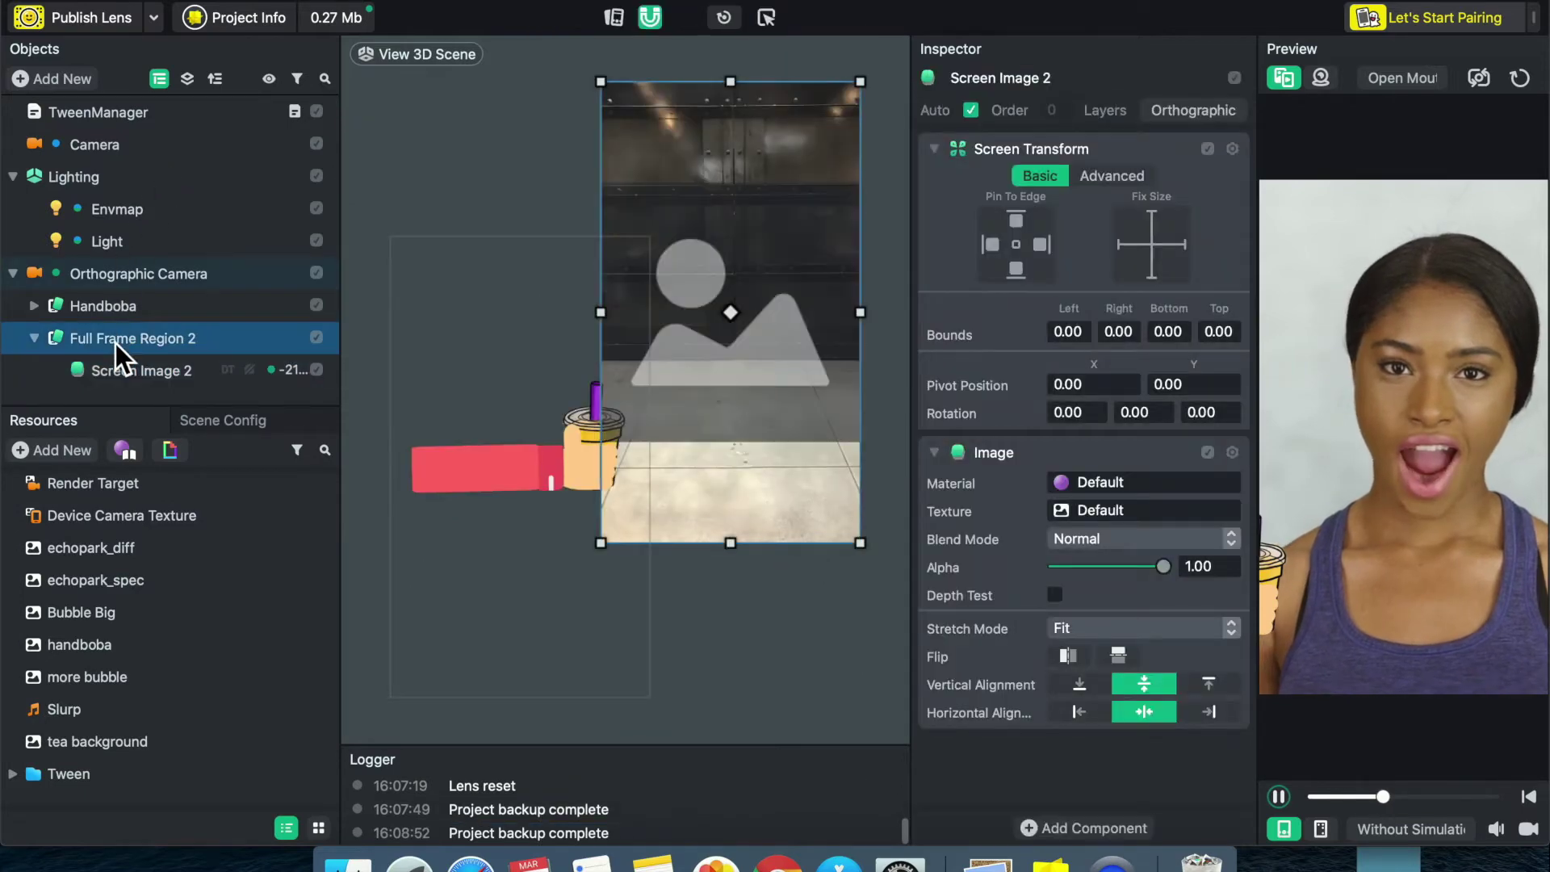
double_click(115, 343)
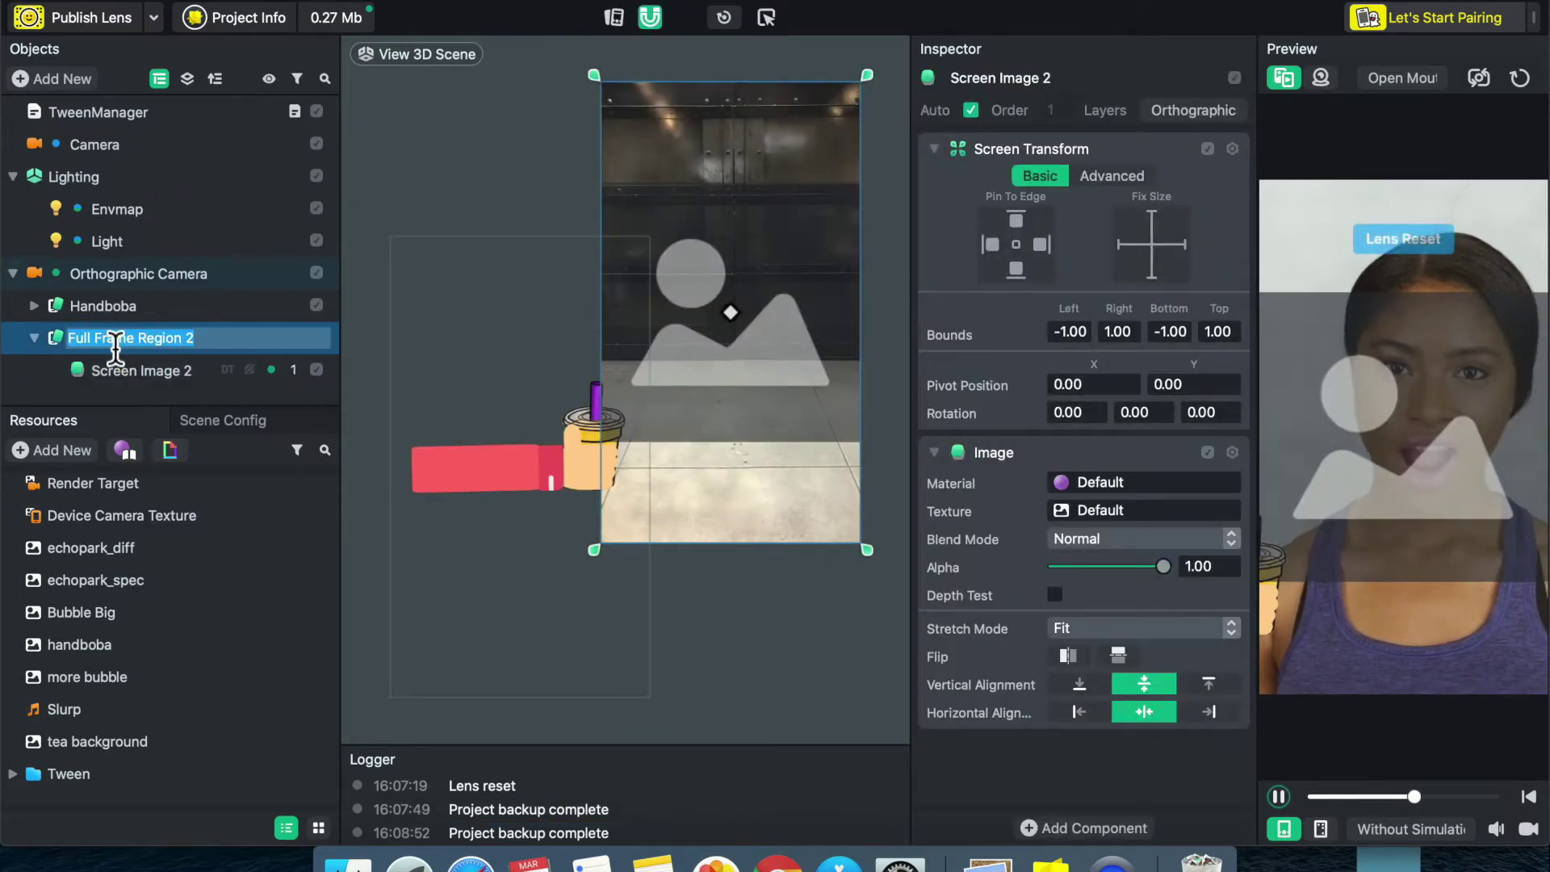
text(T)
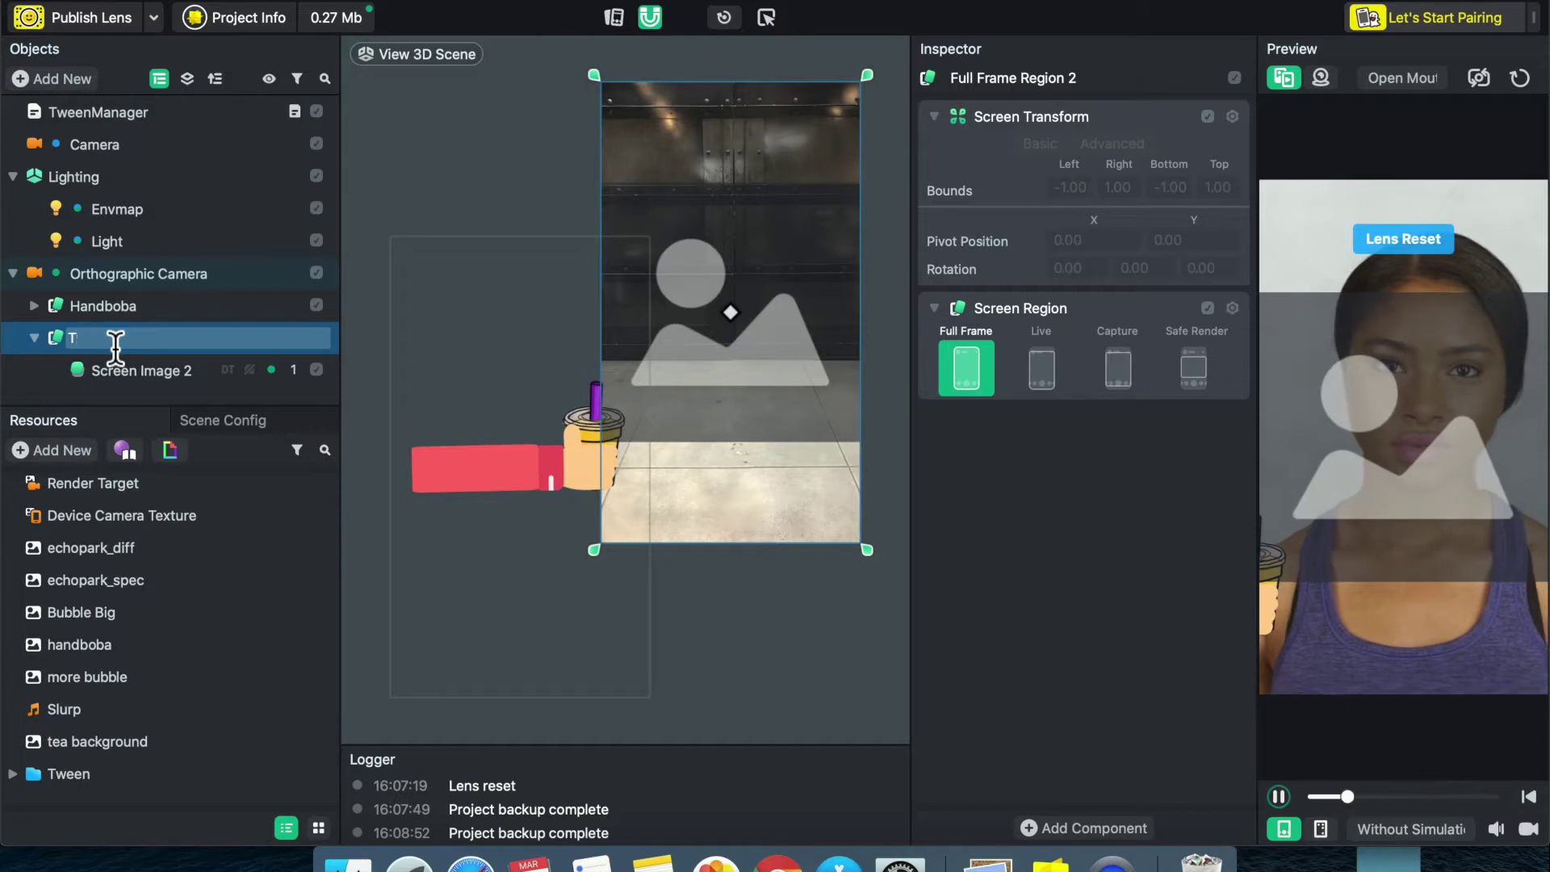
text(wea)
click(116, 371)
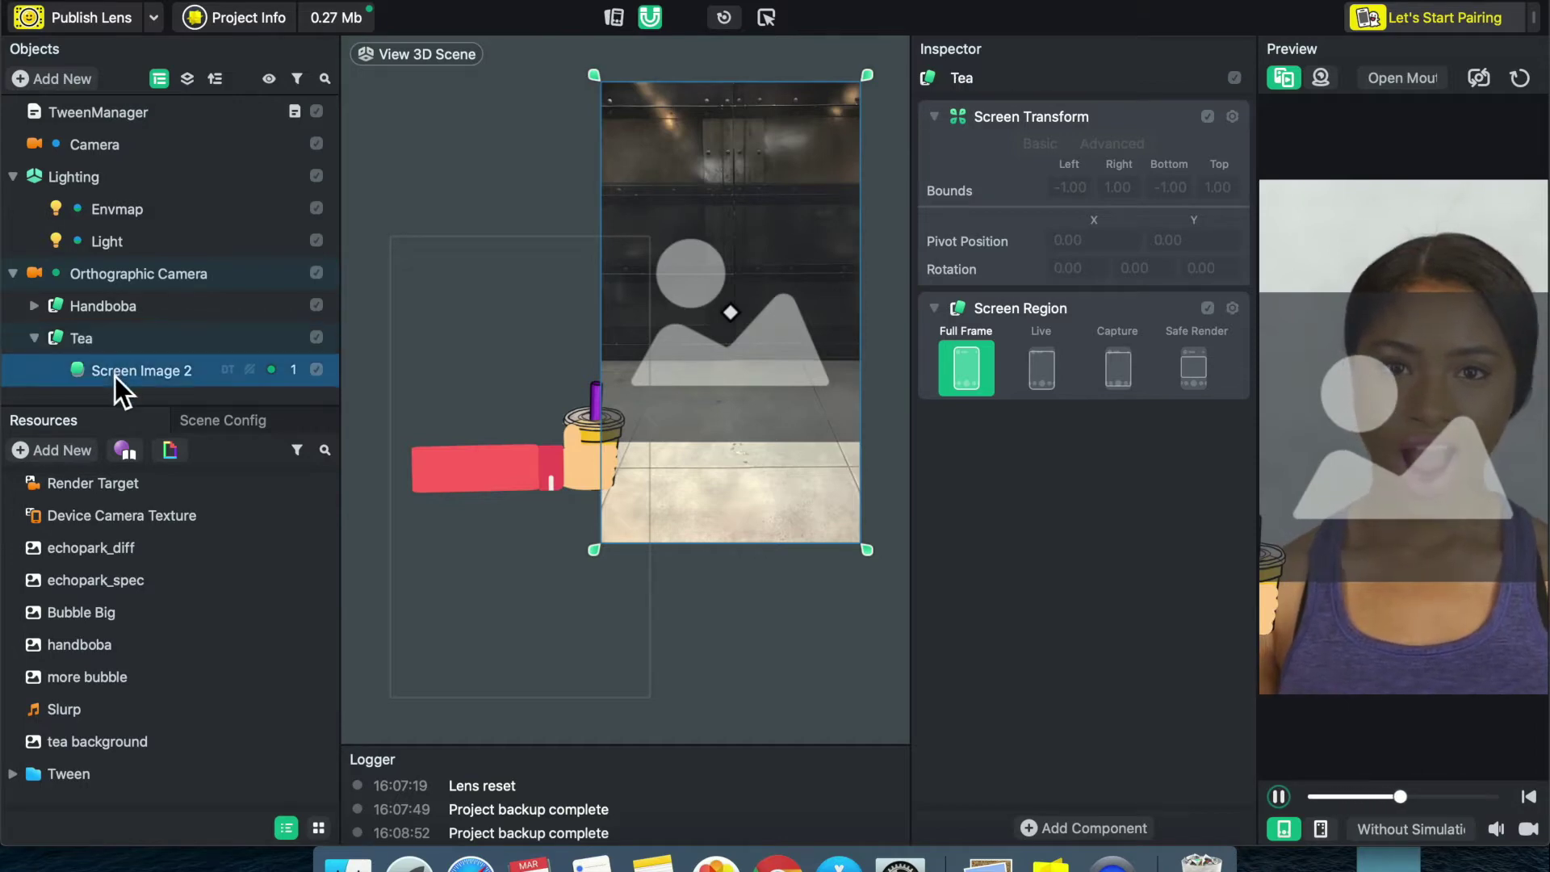
click(115, 377)
text(Tea)
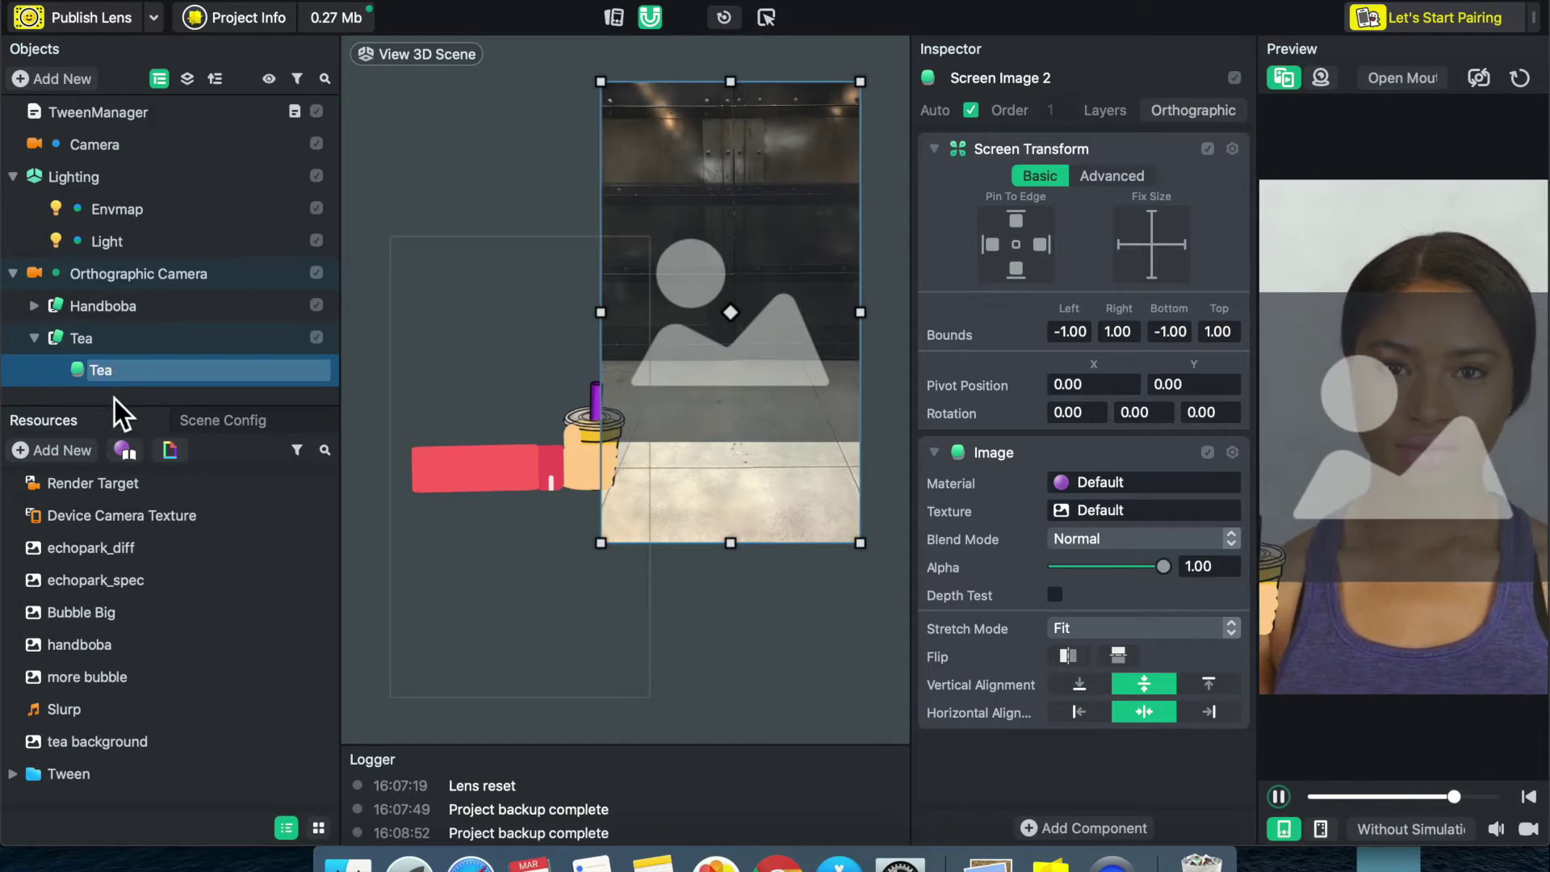
click(115, 398)
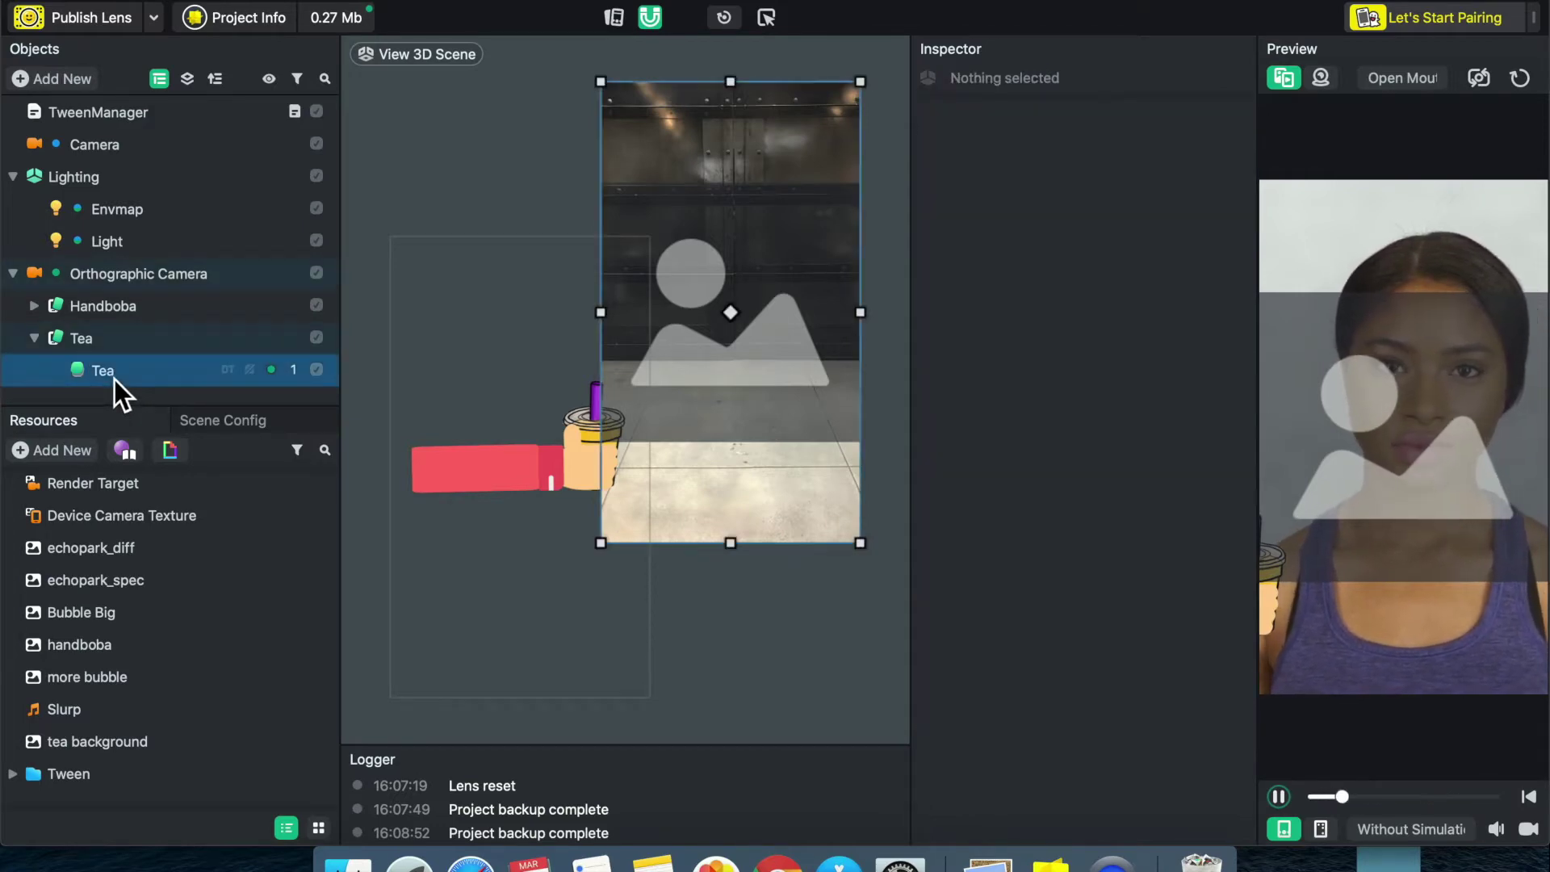
- Assign the tea background texture to the Tea image
click(114, 377)
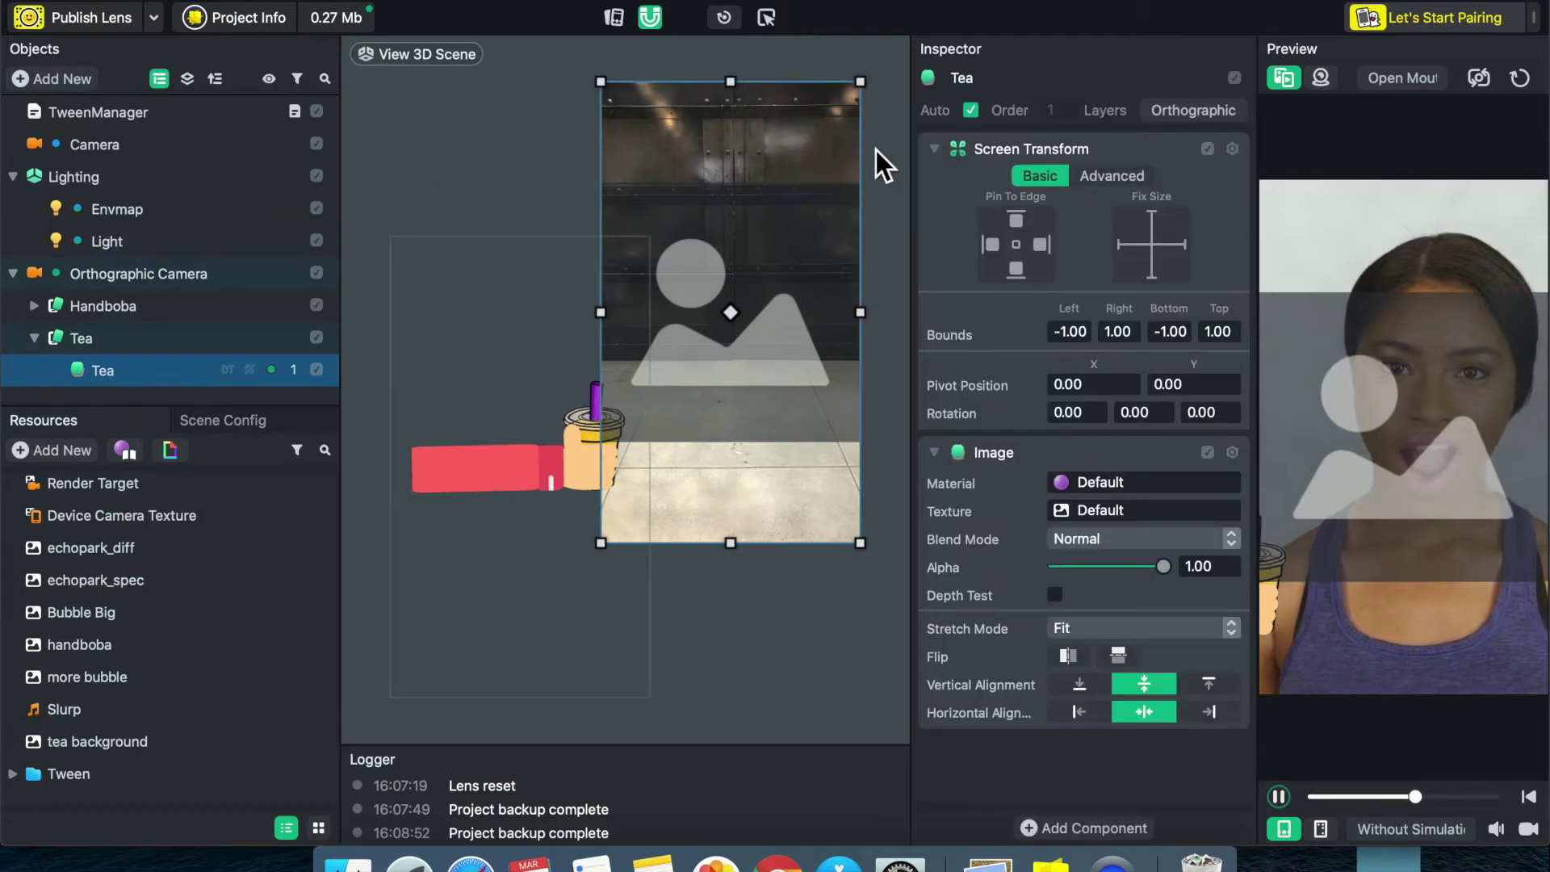
click(1084, 516)
click(651, 447)
click(1000, 633)
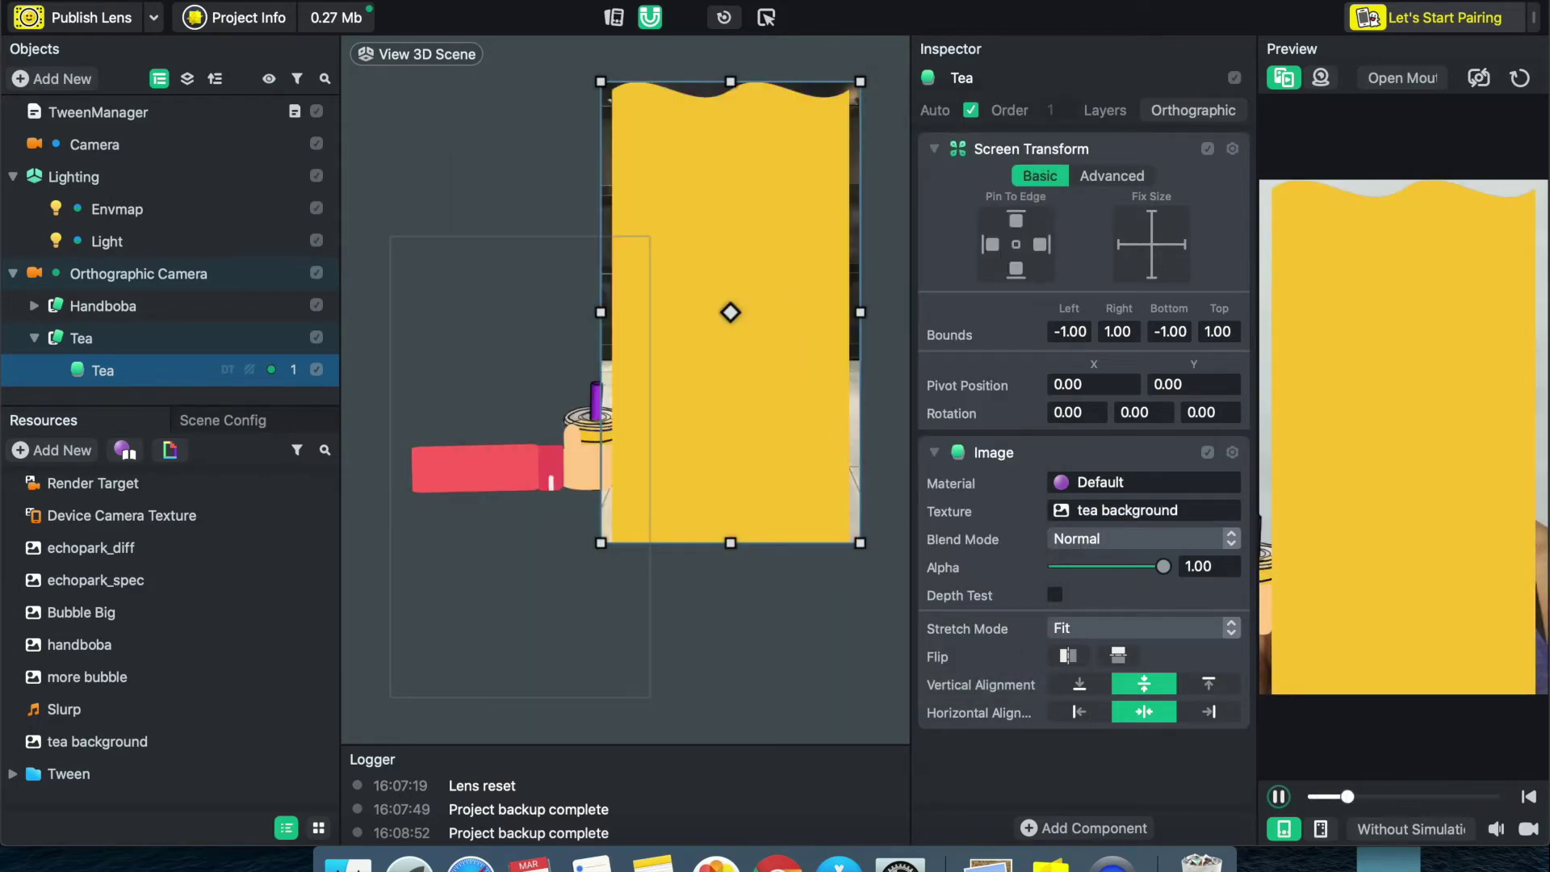
- Enlarge the Tea image to cover the whole frame and centre it, with bounds about ±1.32 horizontally and ±1.09 vertically
drag(860, 544, 894, 570)
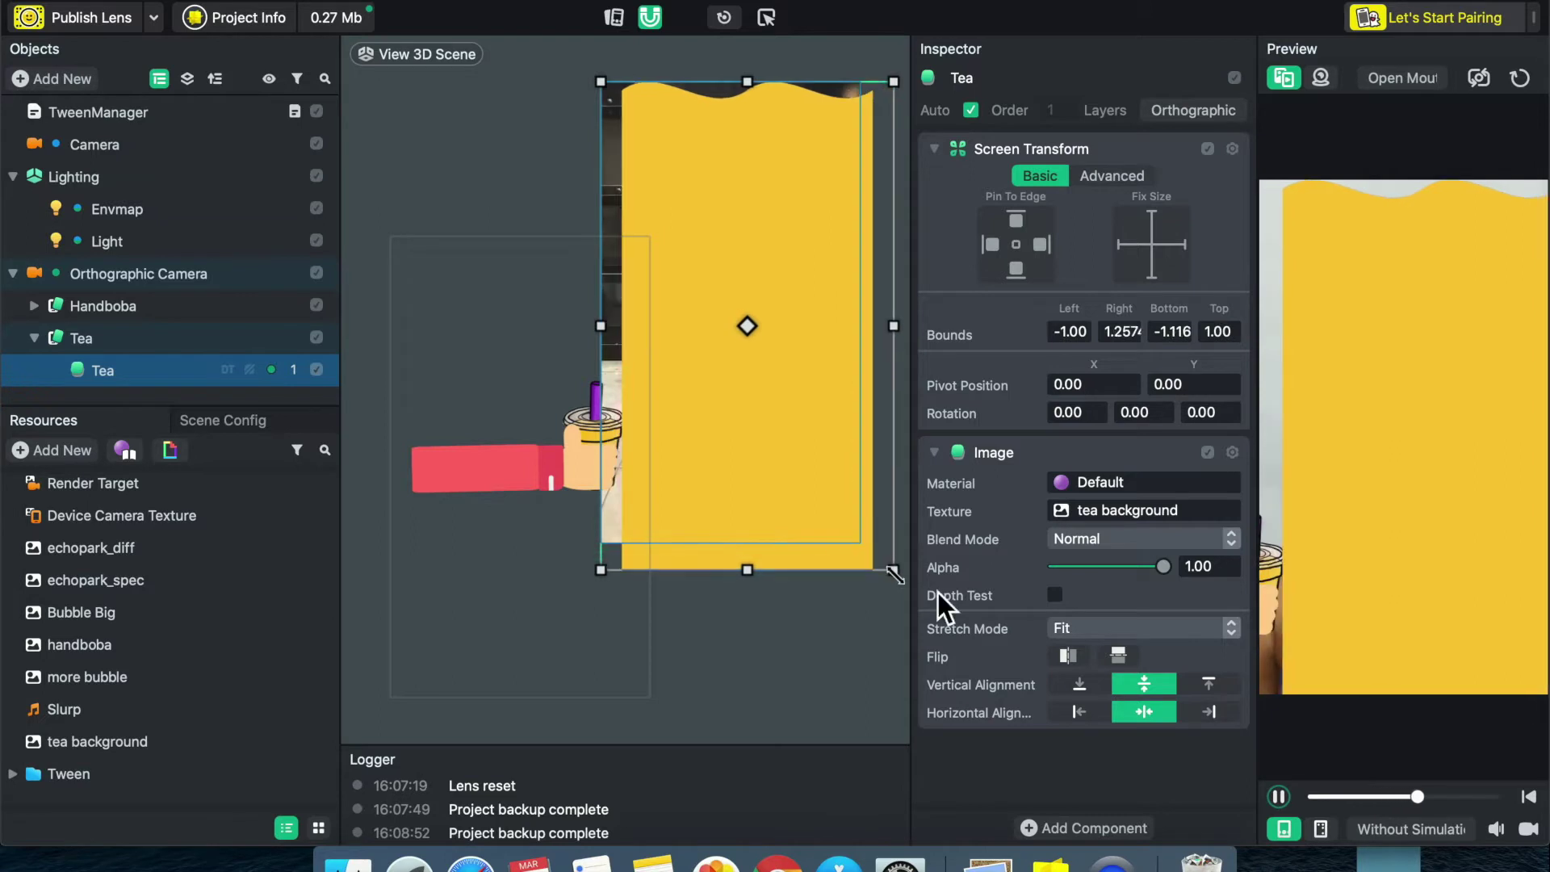
drag(600, 572, 551, 587)
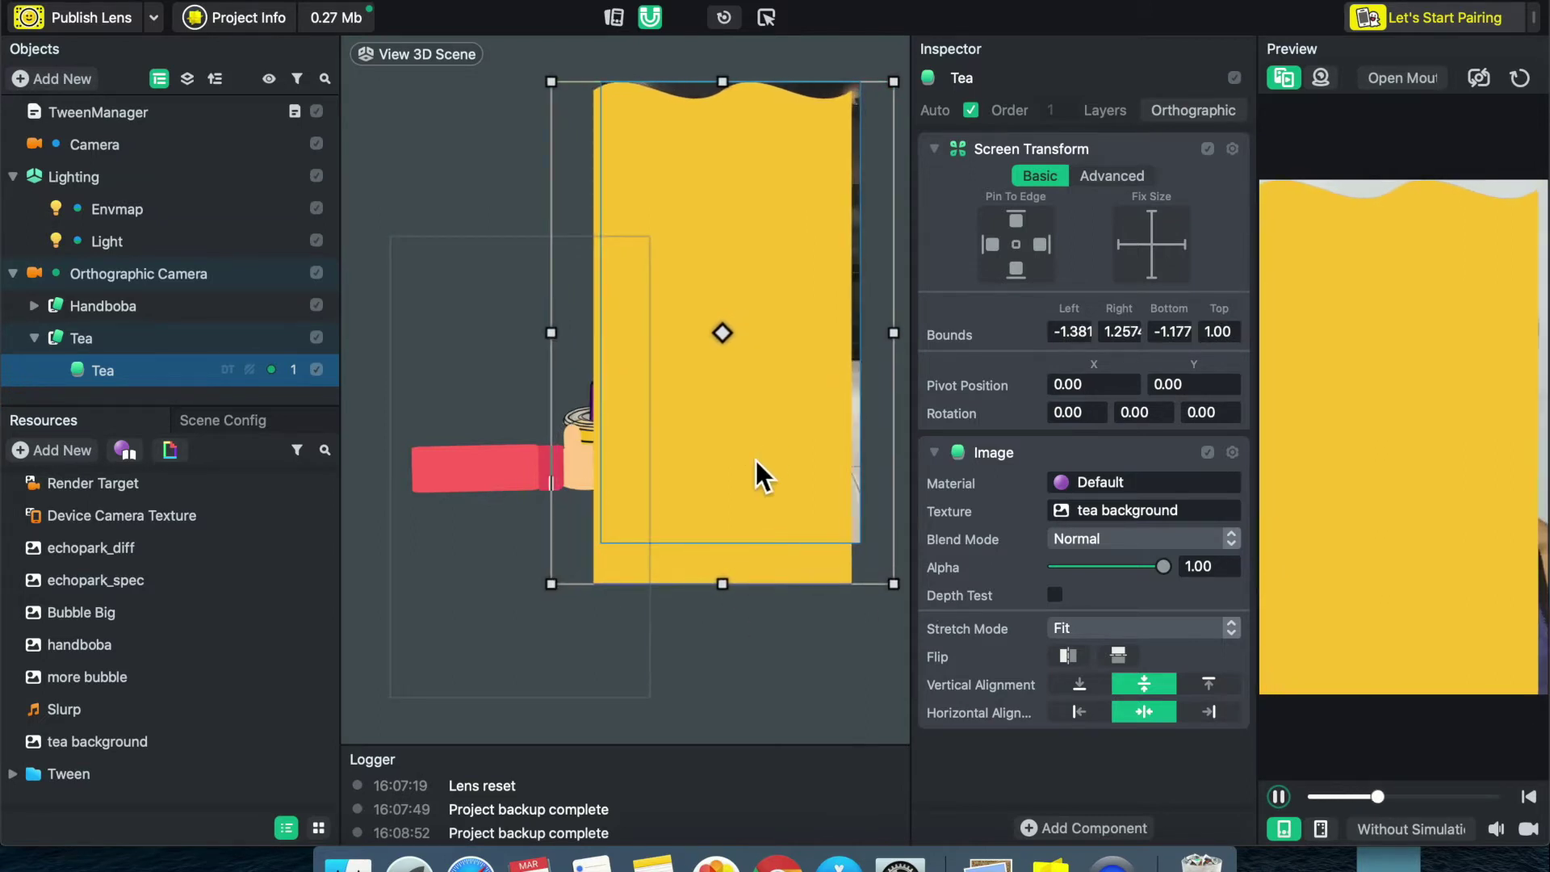
mouse_move(764, 452)
mouse_down()
mouse_move(774, 420)
mouse_move(772, 436)
mouse_up()
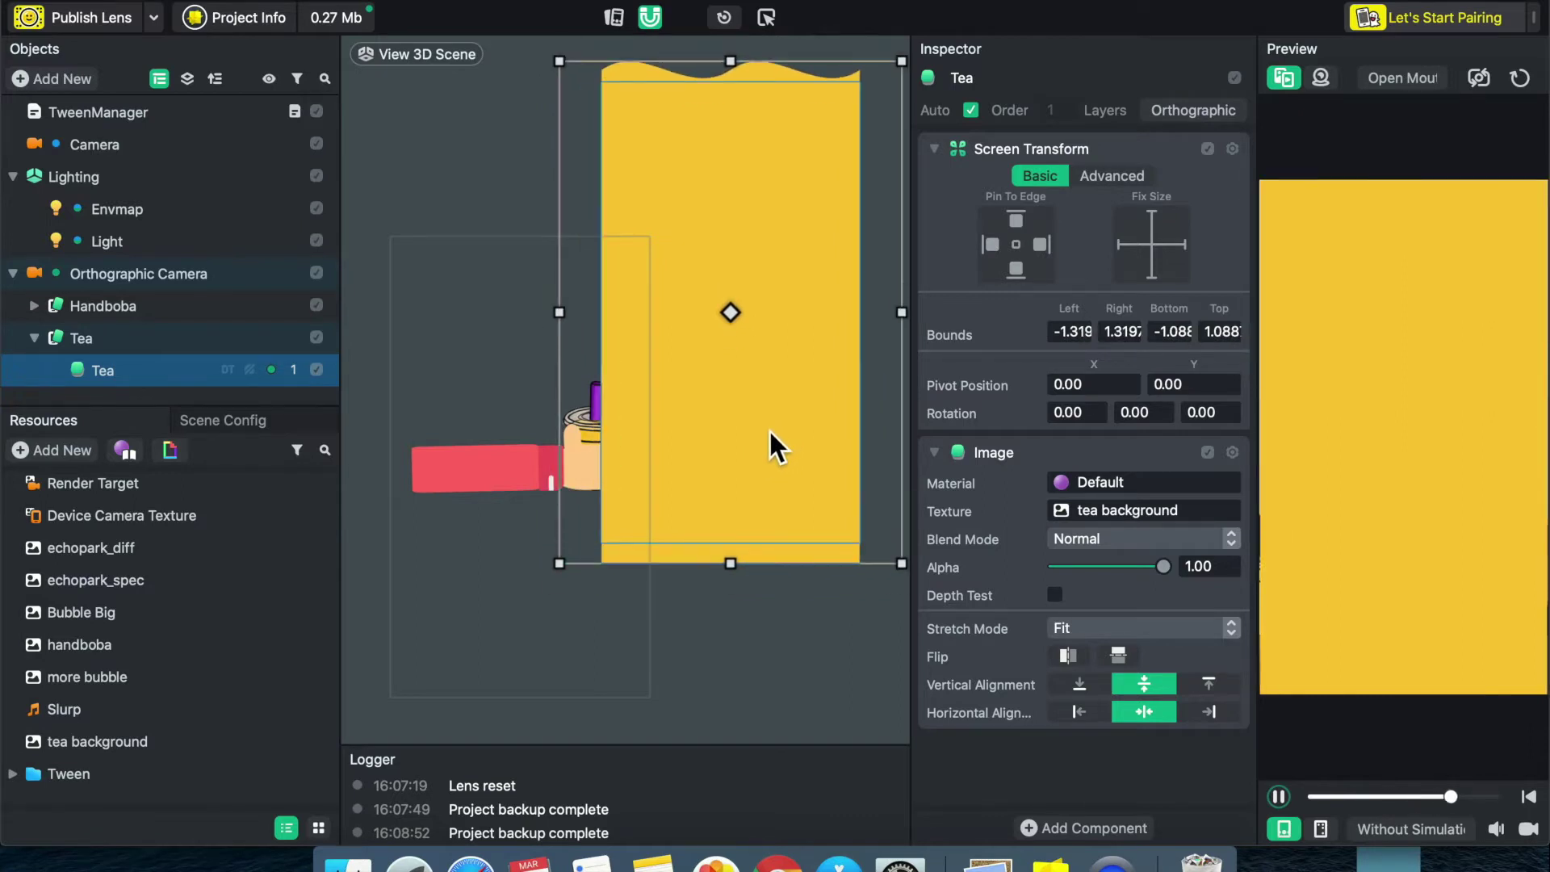
- Set the Tea image's alpha to 0.35 and move it straight down just below the frame, with its top bound at -1.00
drag(1164, 571, 1102, 575)
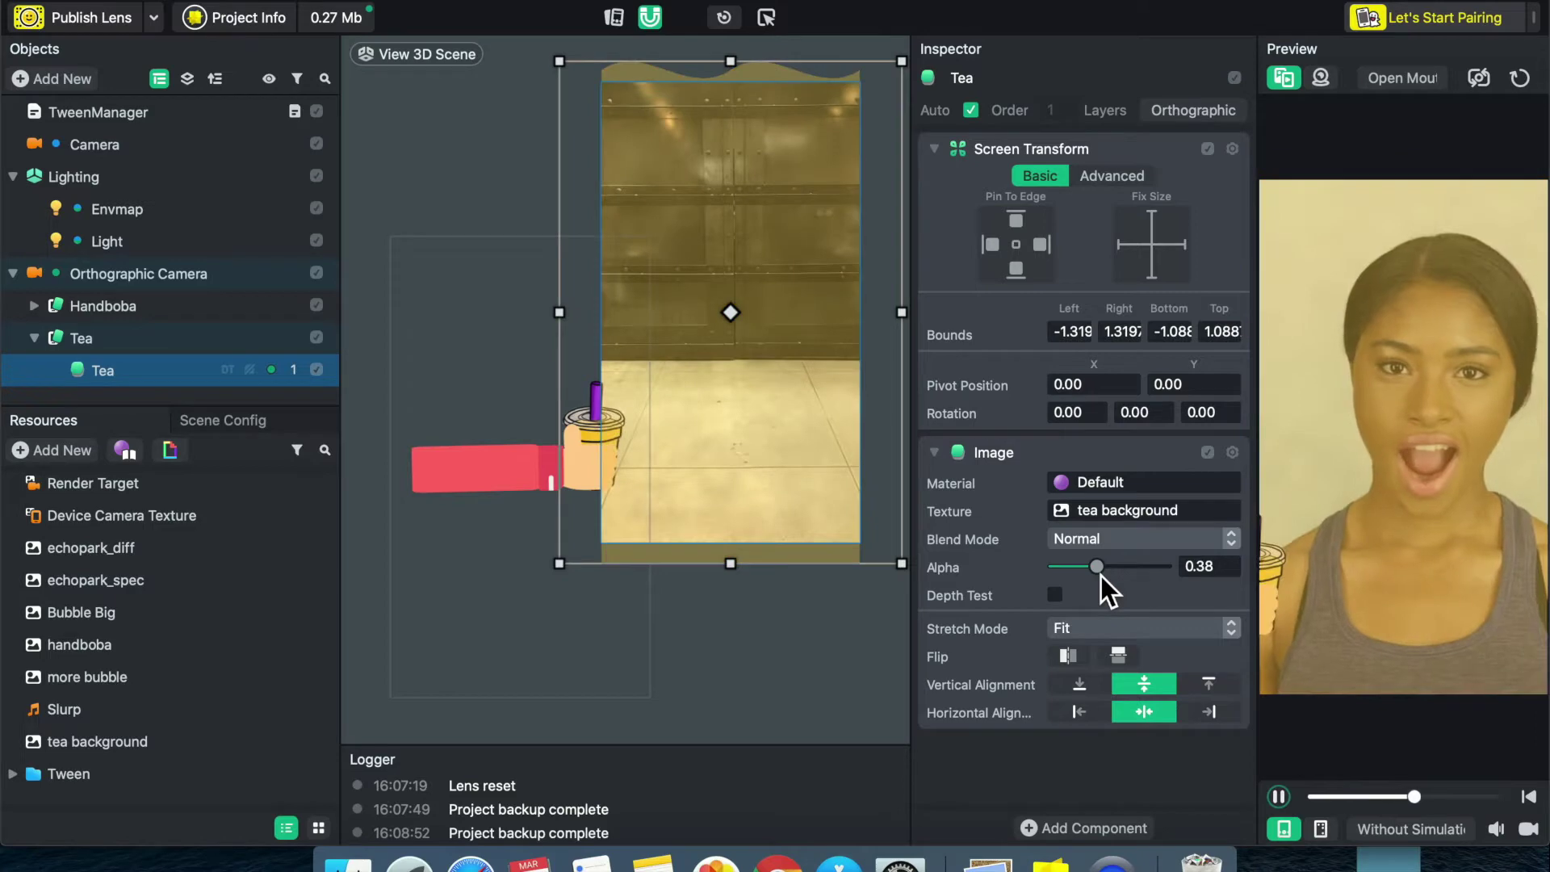
drag(1101, 575, 1097, 574)
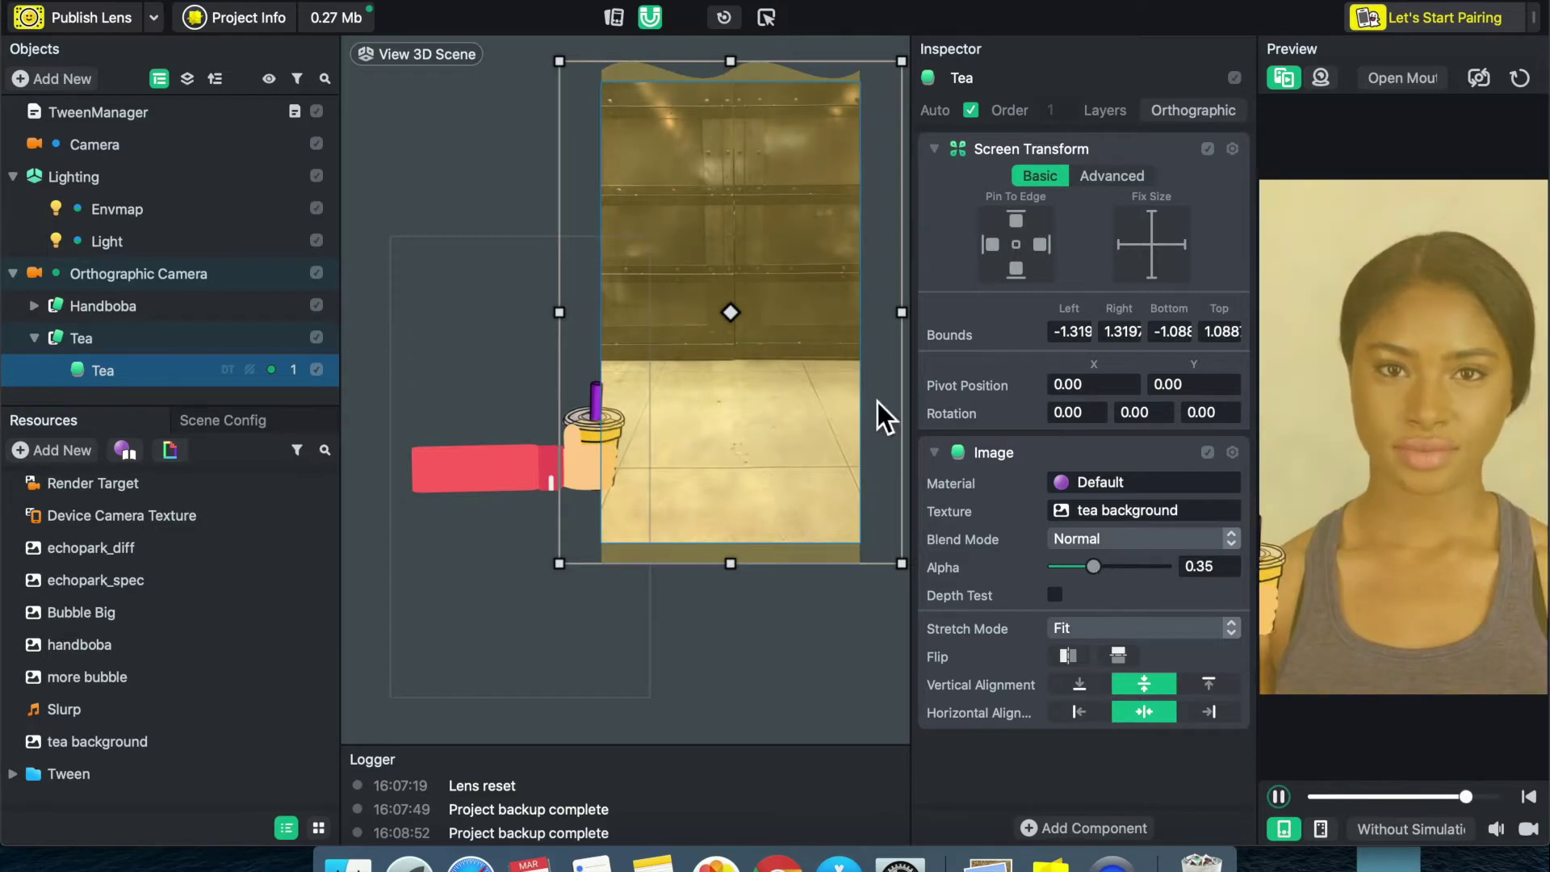
drag(840, 249, 854, 634)
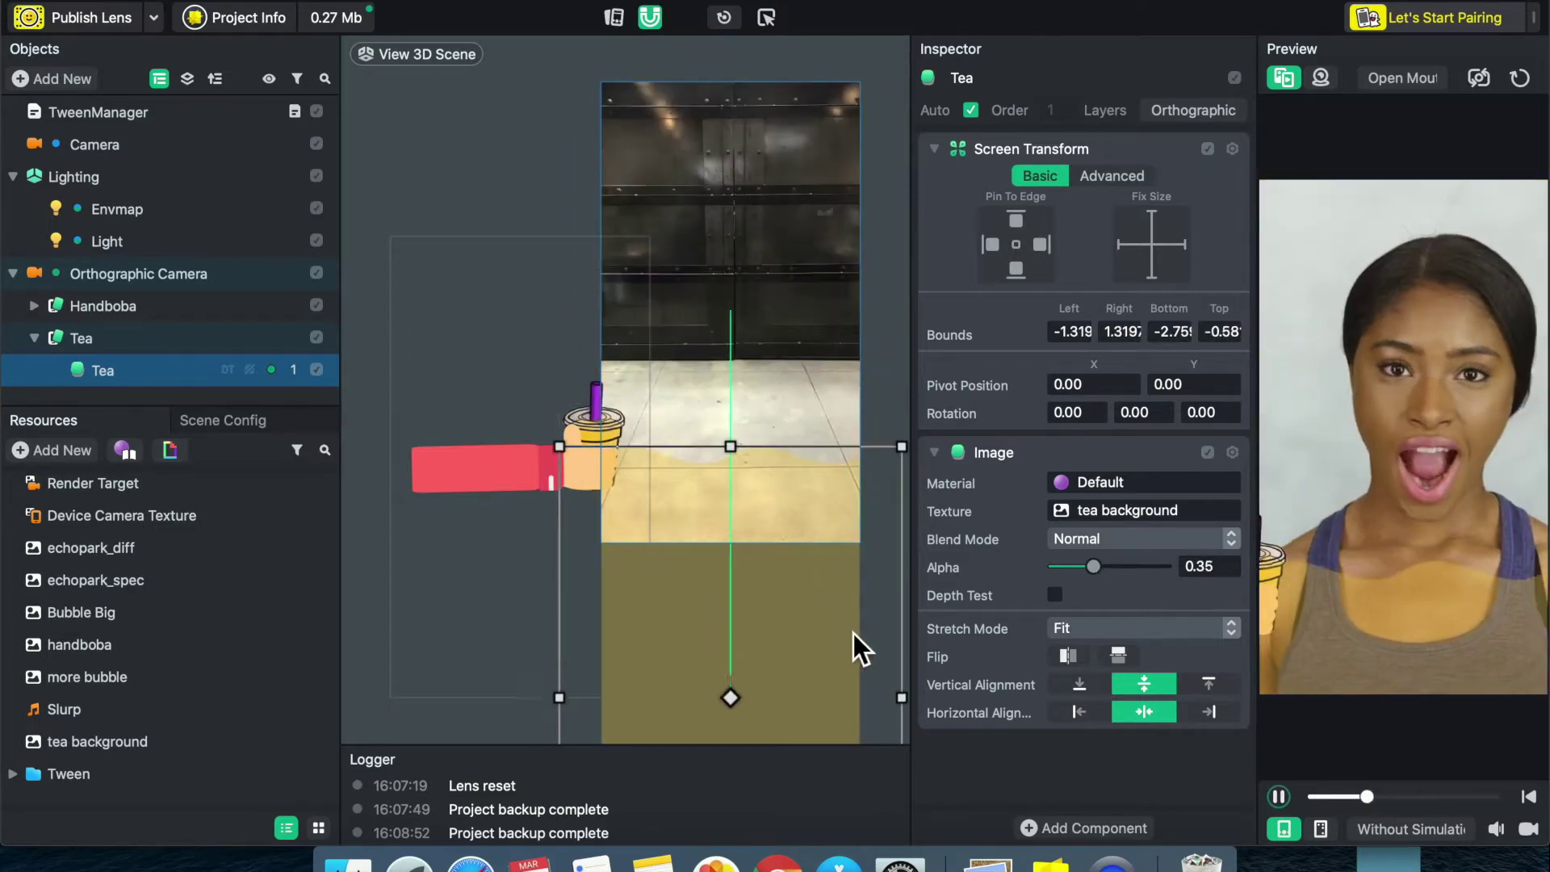
drag(832, 501, 831, 590)
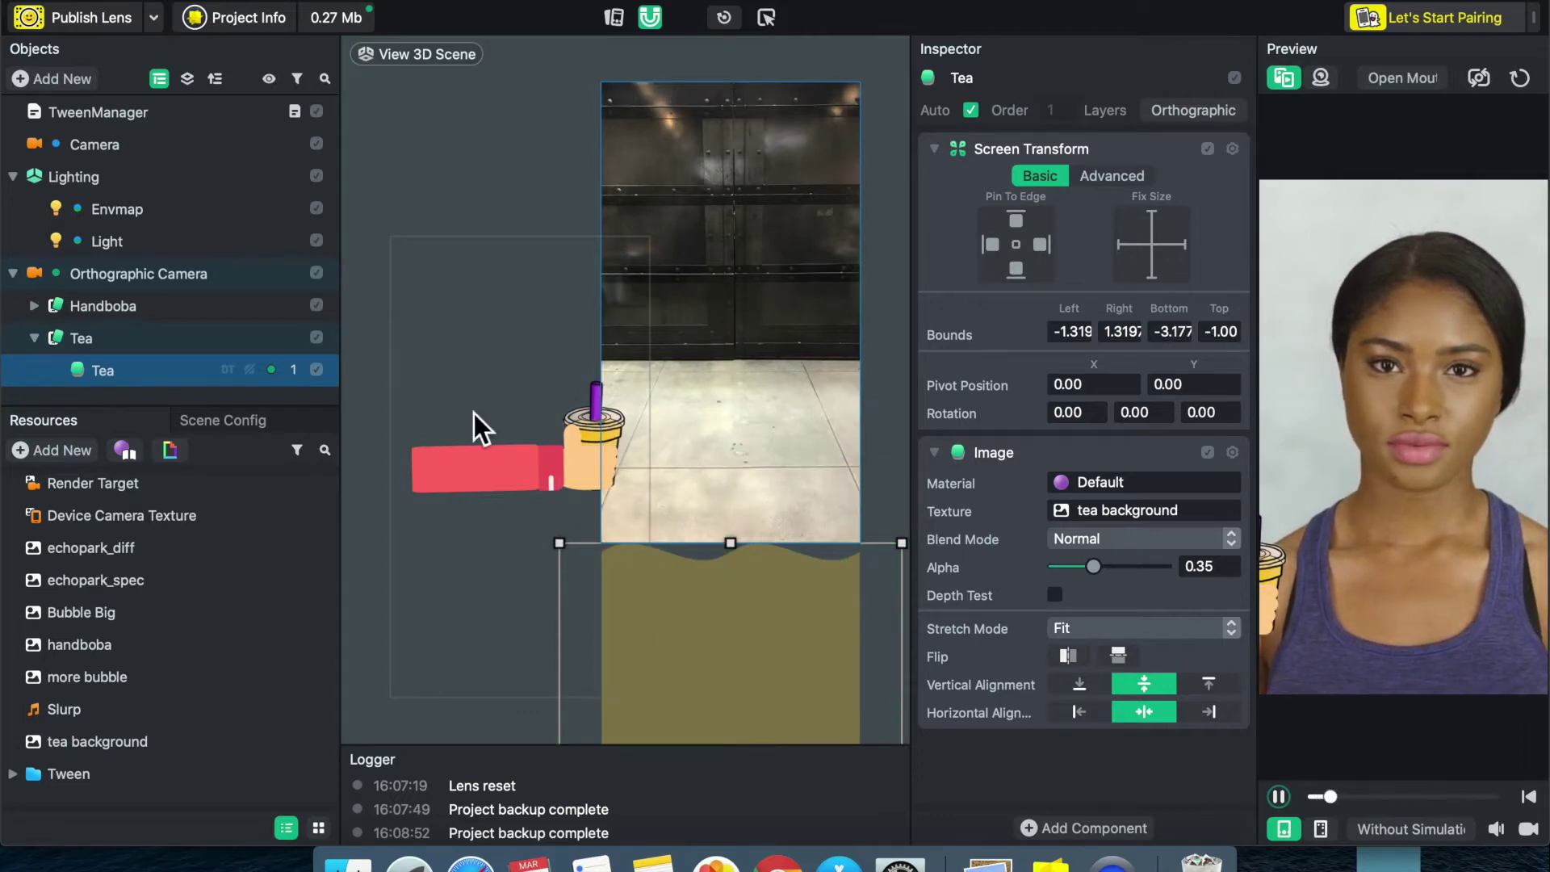
- Collapse the Tea region and, with nothing selected, add another Screen Image in its own full frame region
click(40, 346)
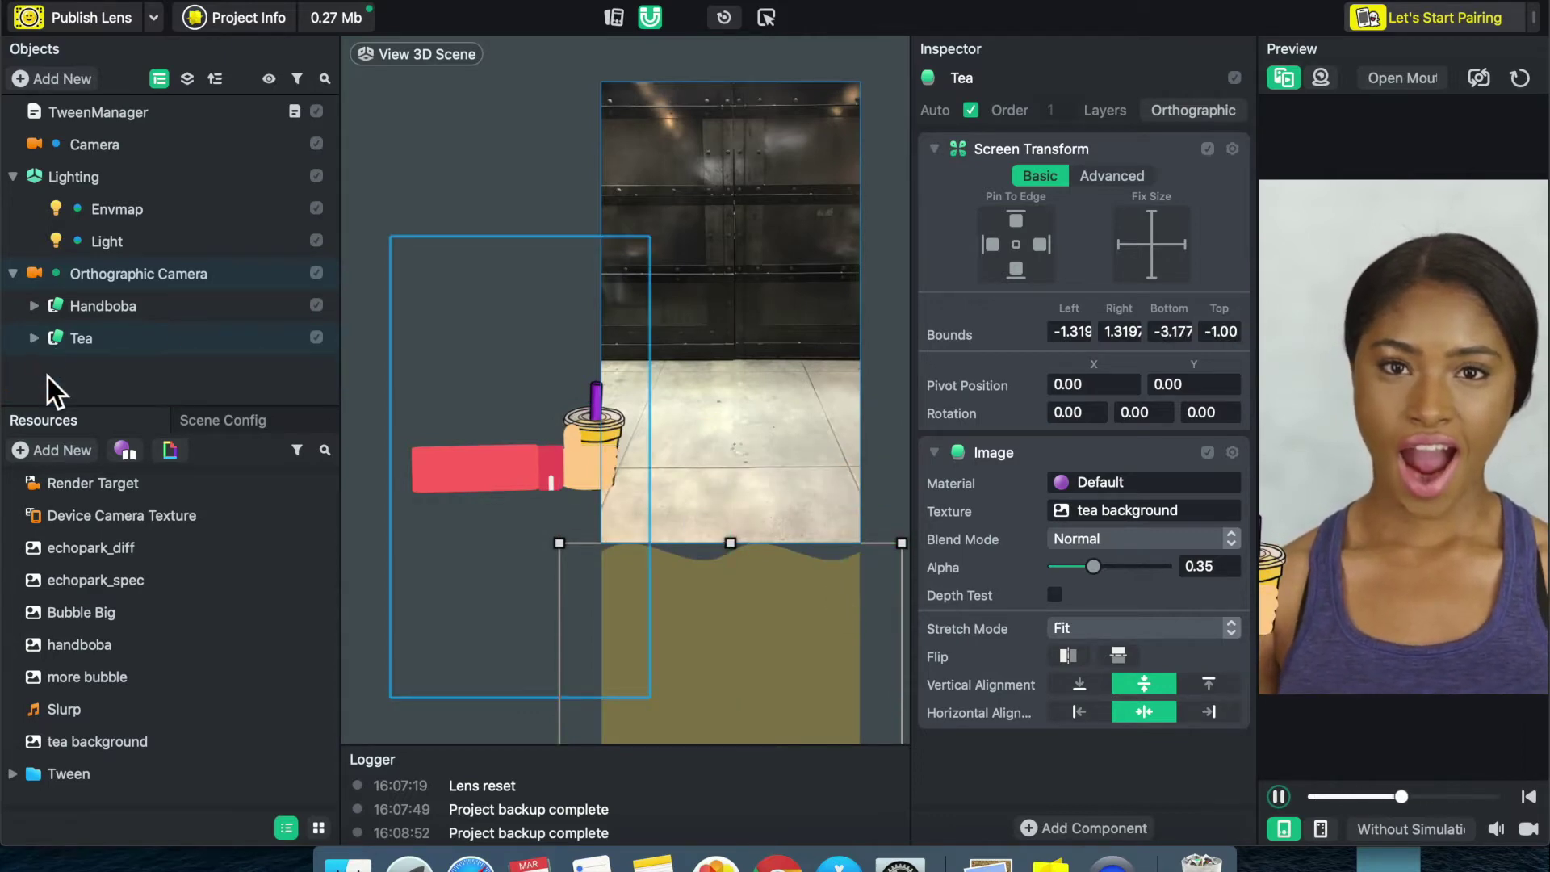
click(47, 377)
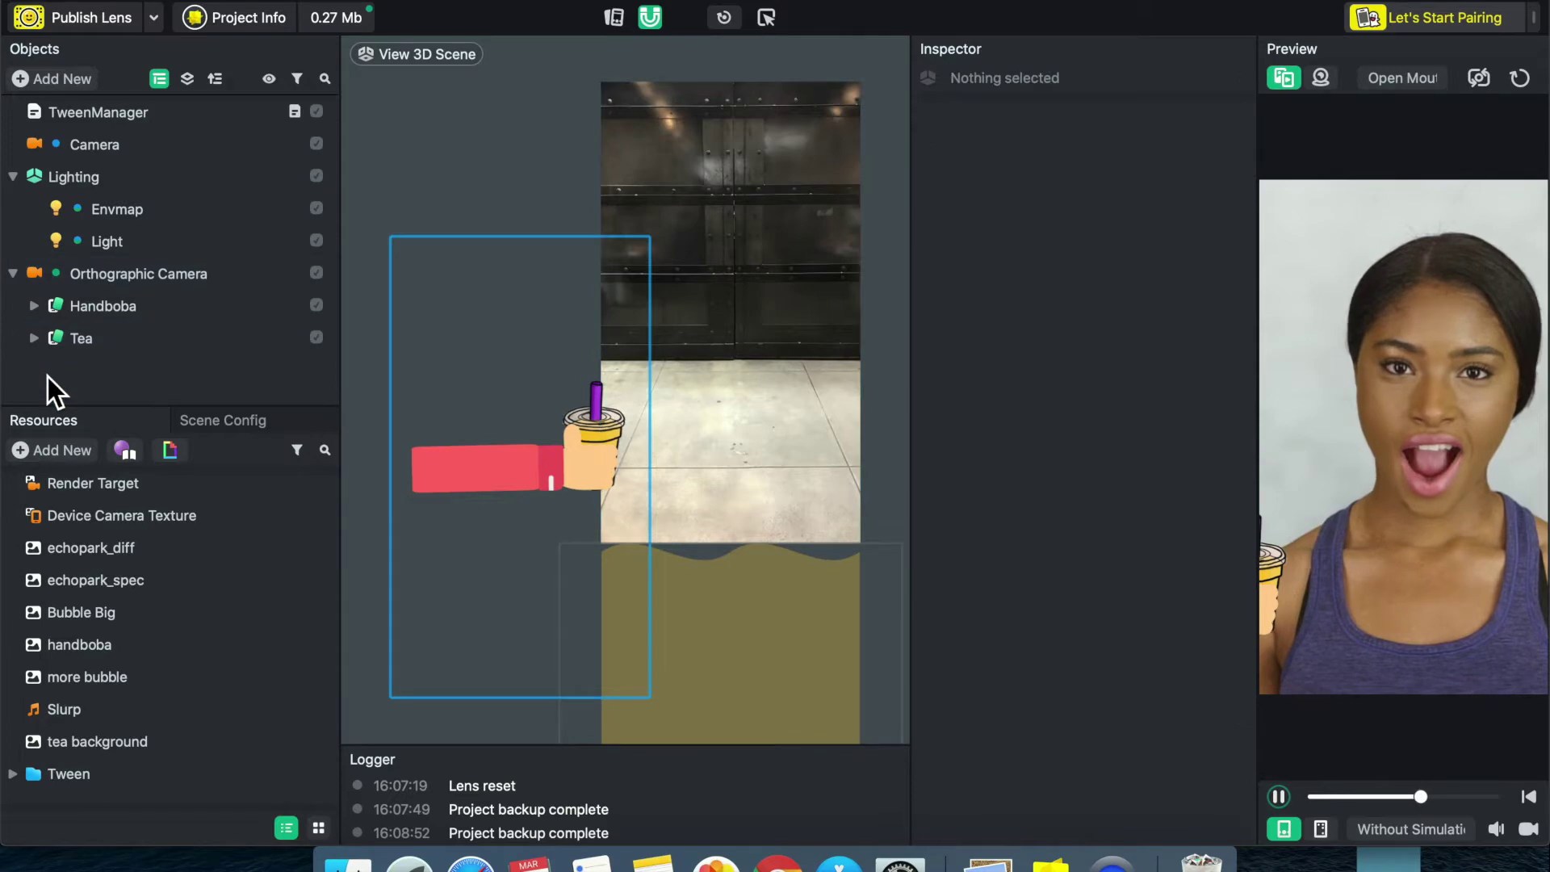
click(46, 84)
click(249, 125)
text(screen)
click(173, 151)
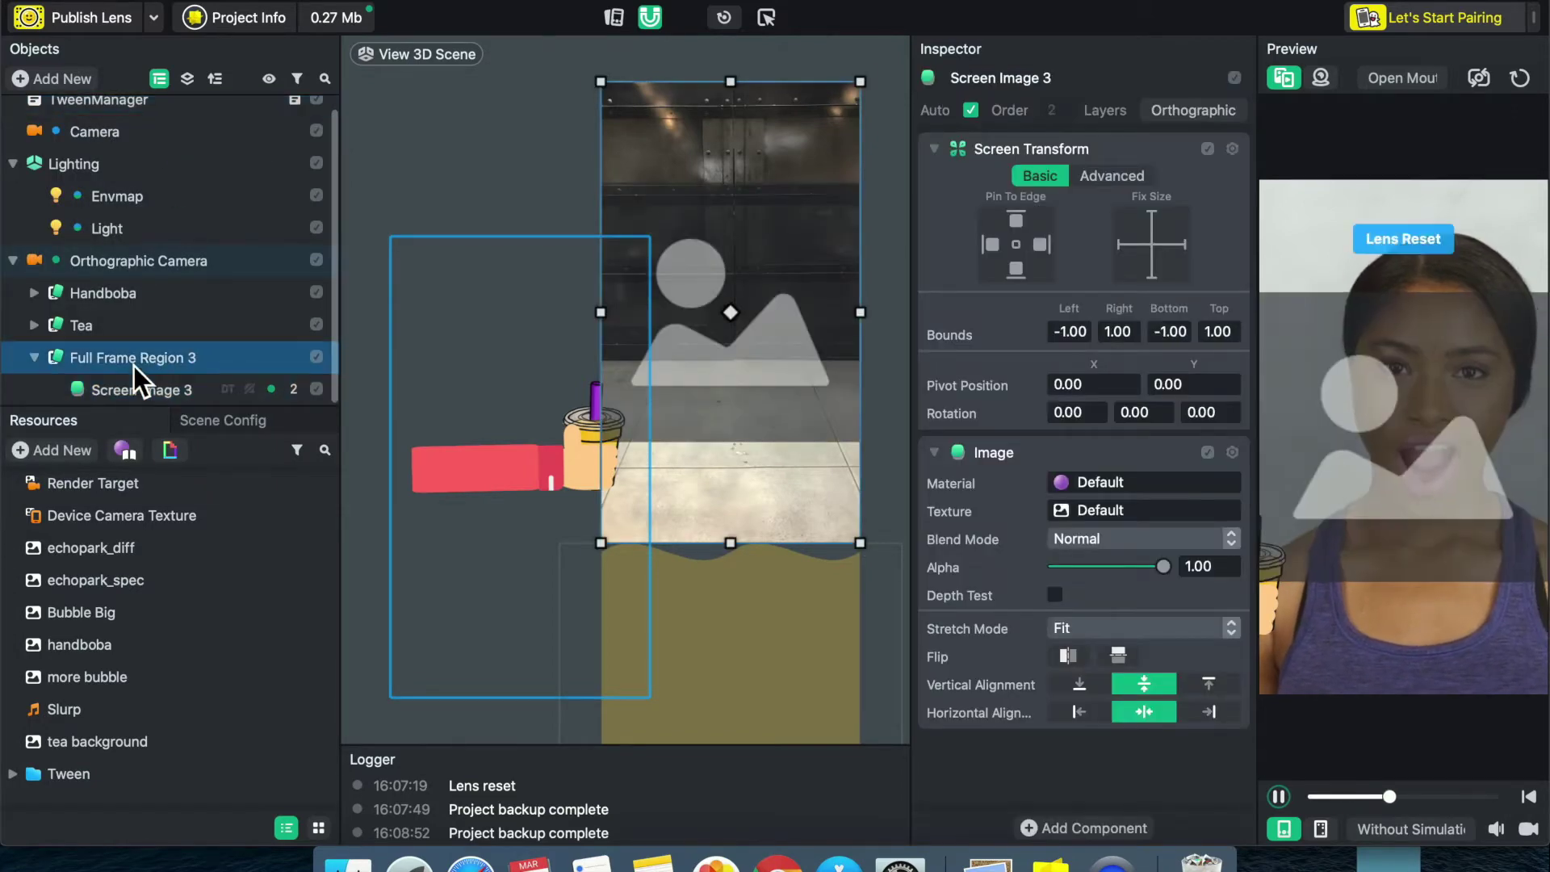
- Rename the newest full frame region and its screen image as More_bubbles
double_click(134, 365)
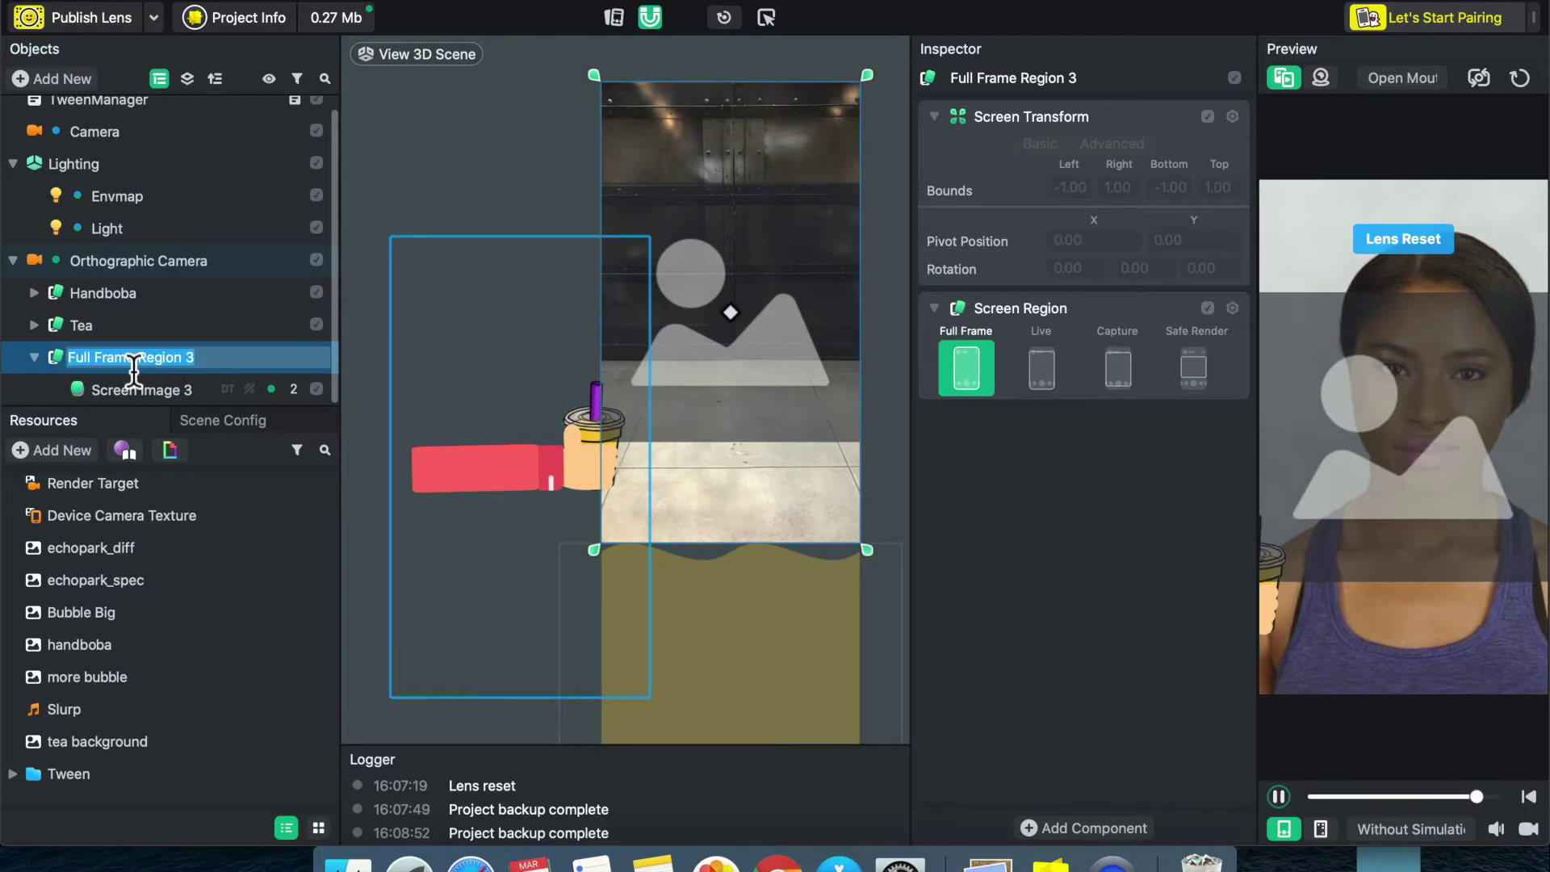
text(More)
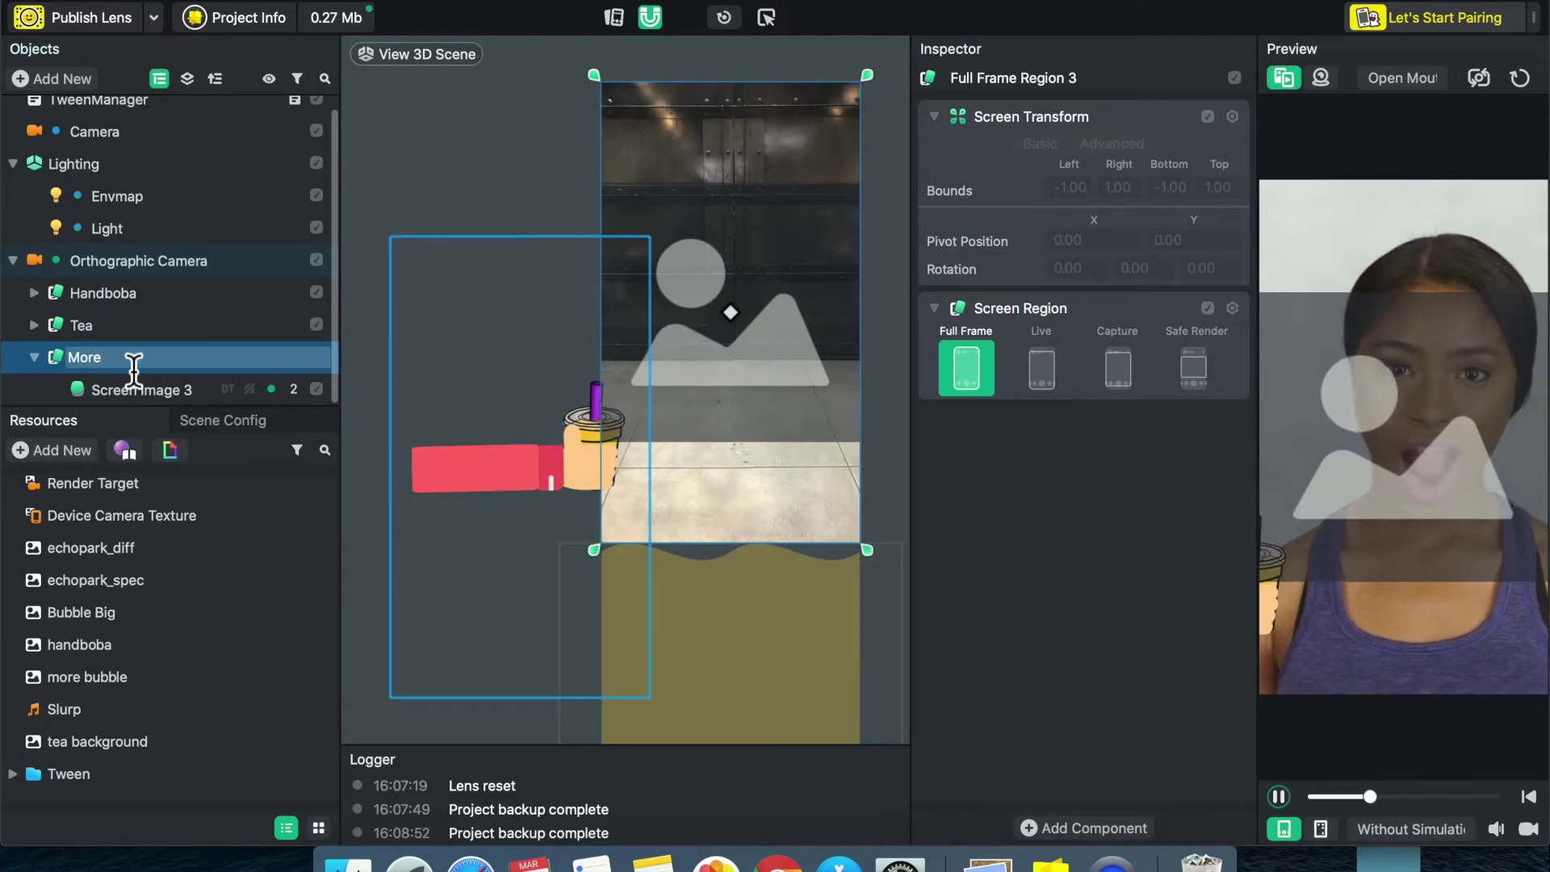
text(bub)
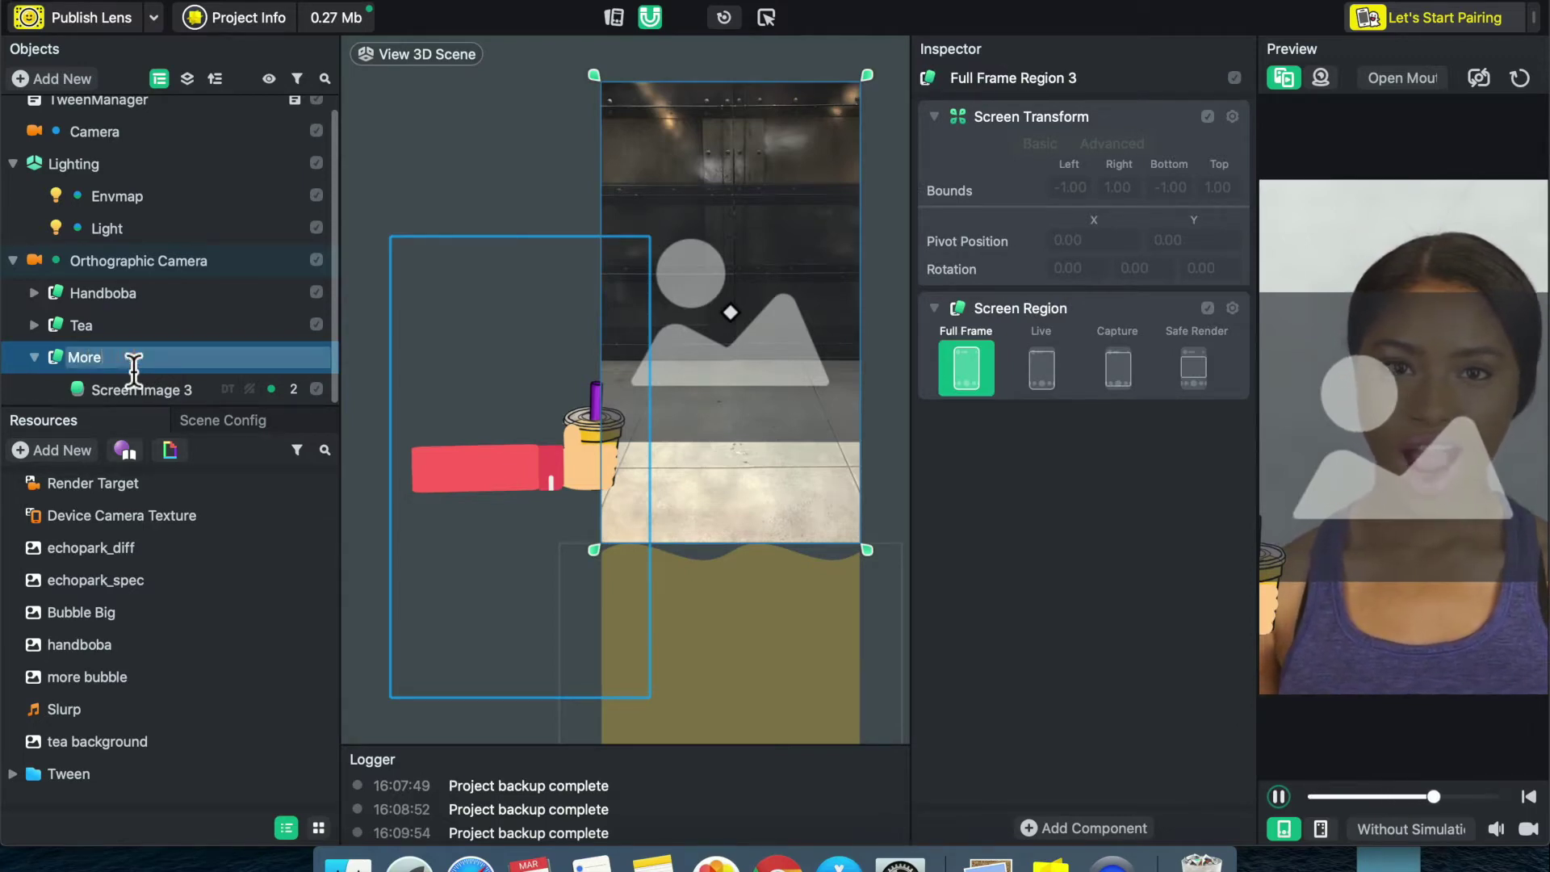
text(b)
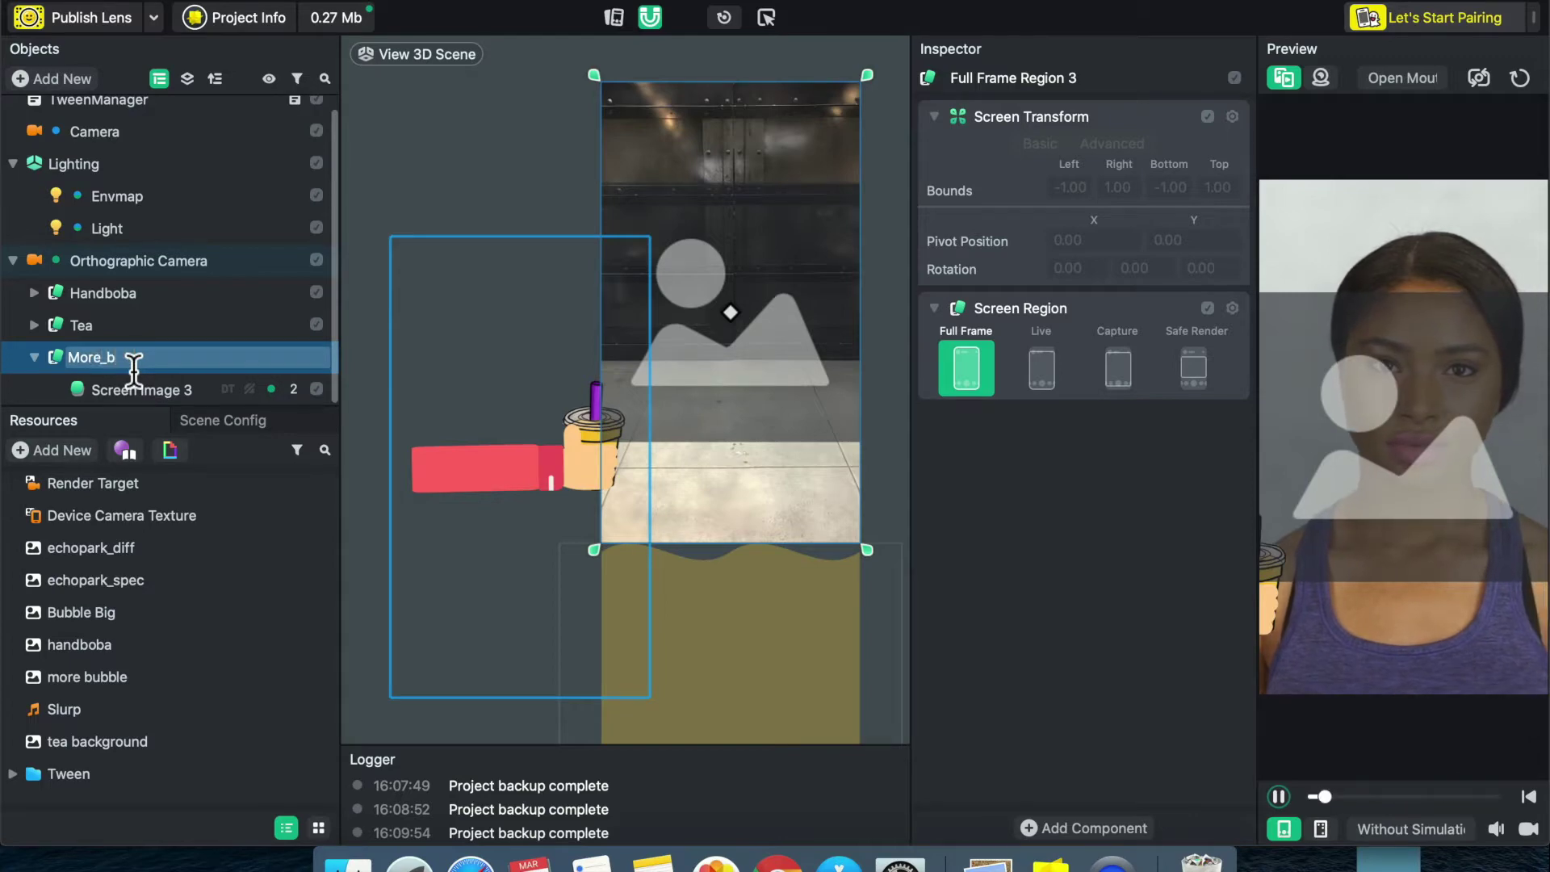
click(140, 399)
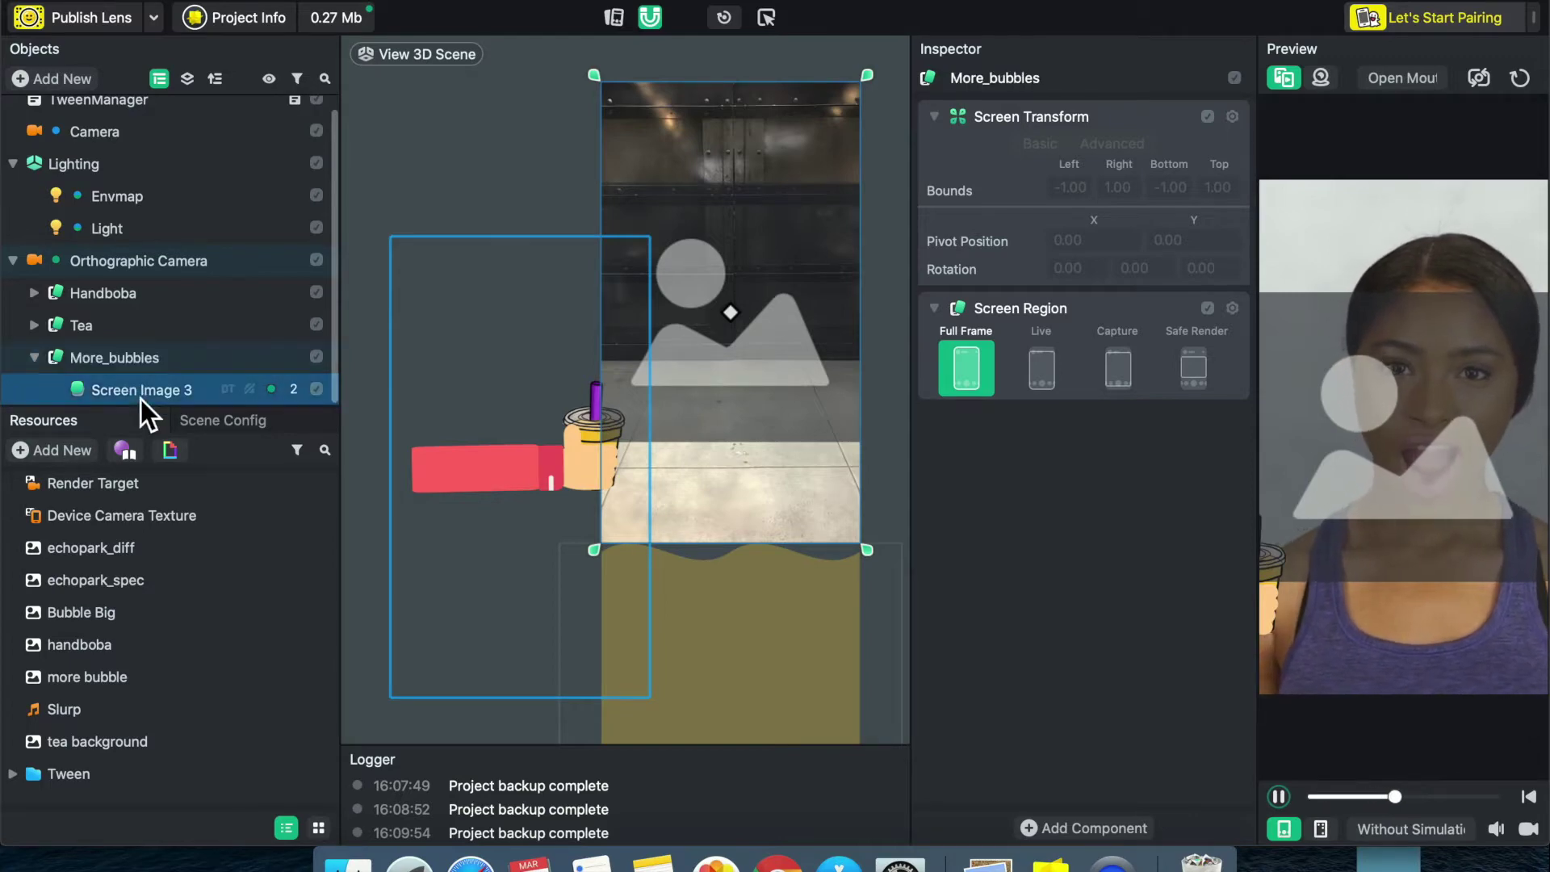
click(140, 398)
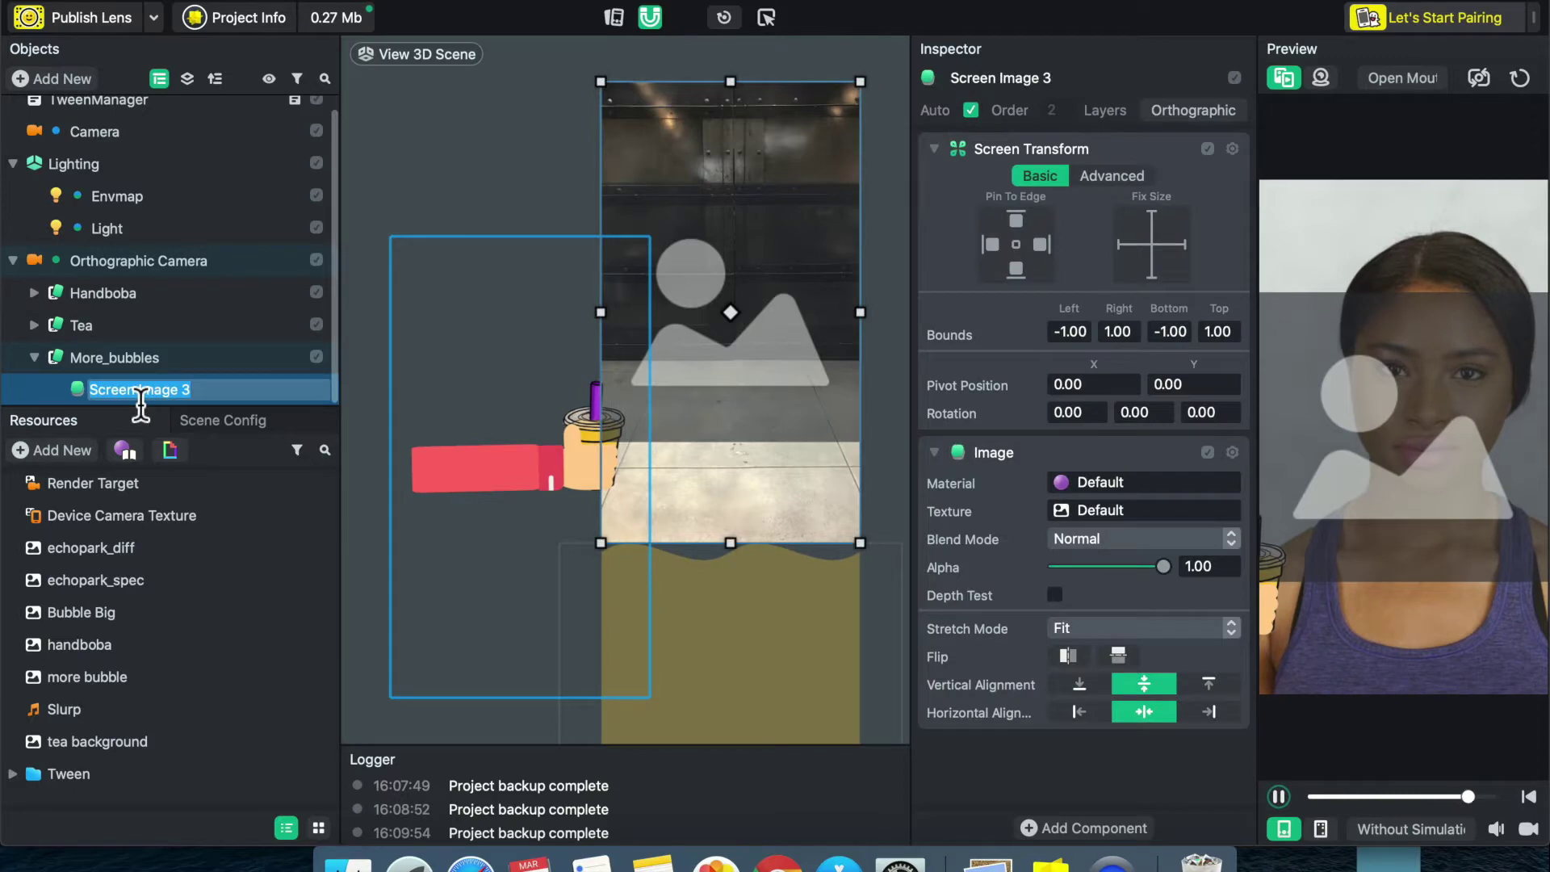
text(More)
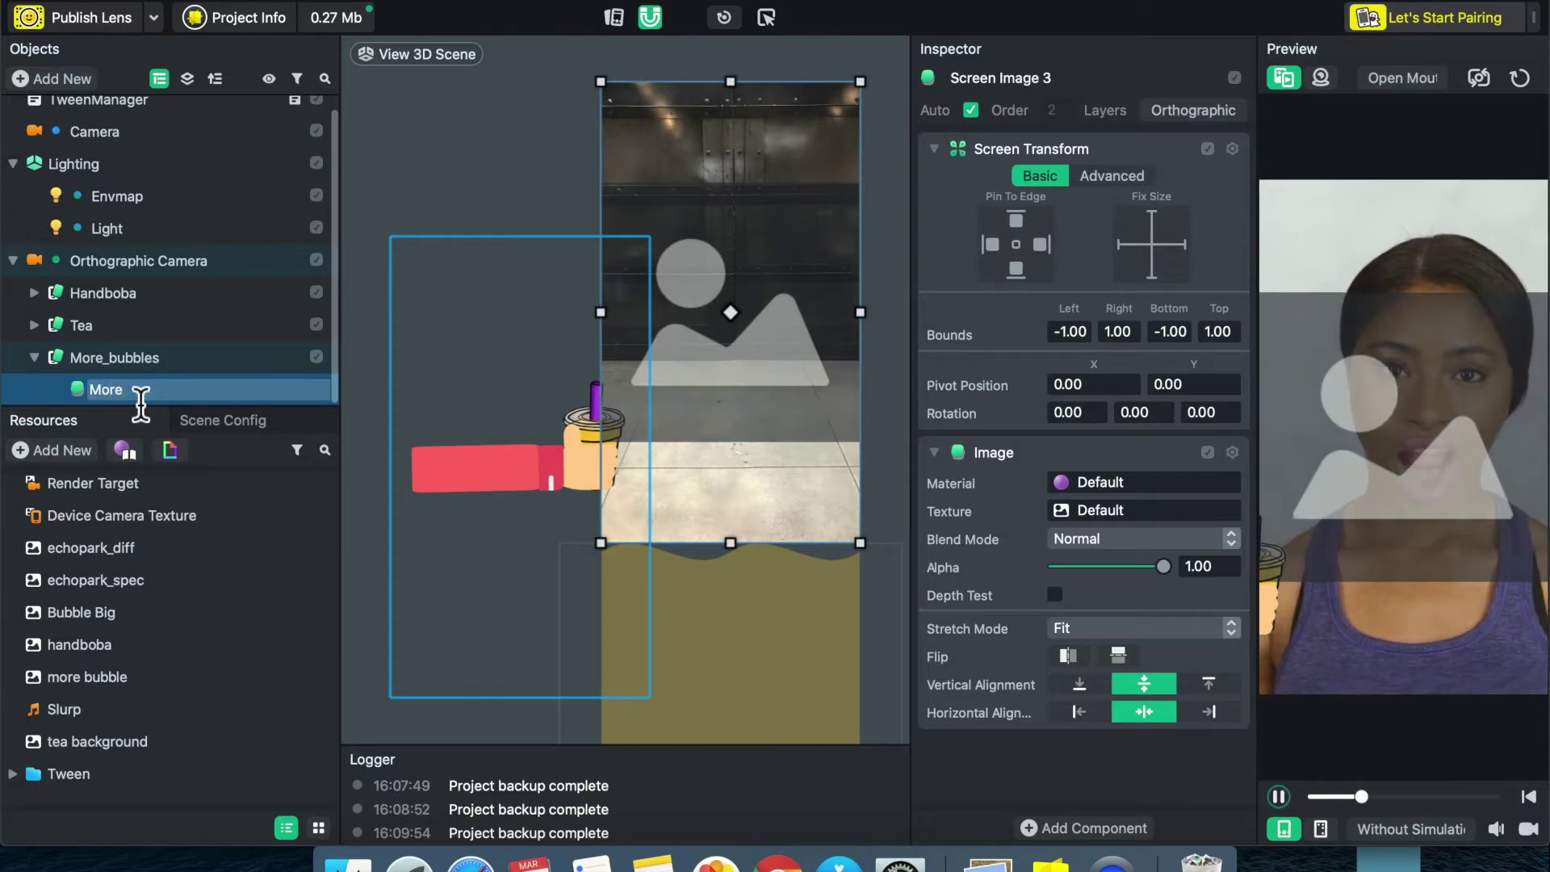
text(_bubbles)
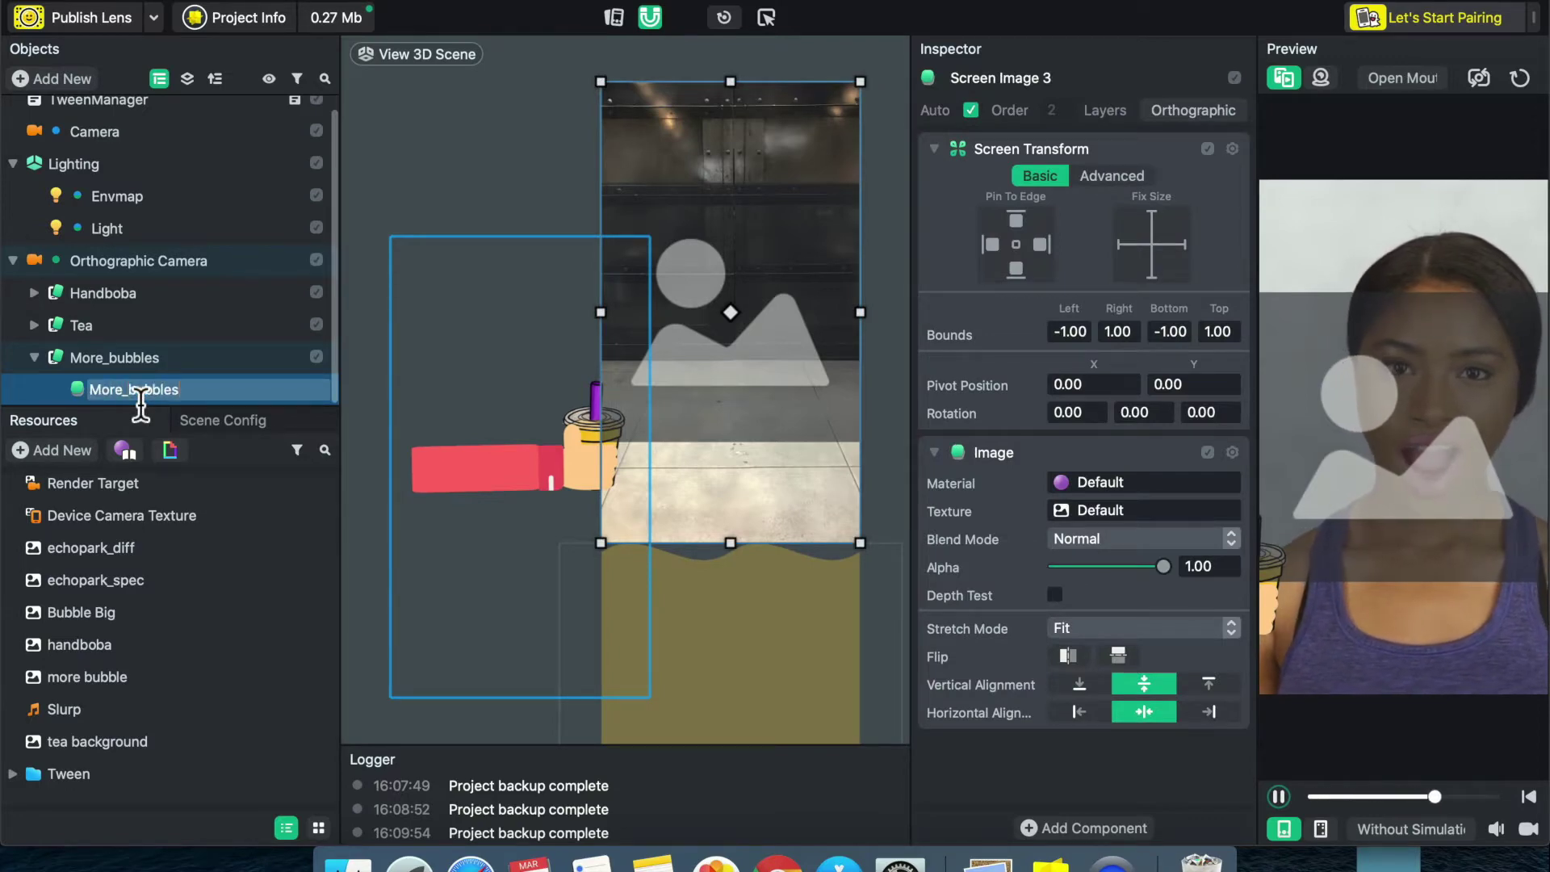
- Assign the more bubble texture to the More_bubbles image and move it straight down, with bottom bound -2.228 and top bound about -0.228
key(Return)
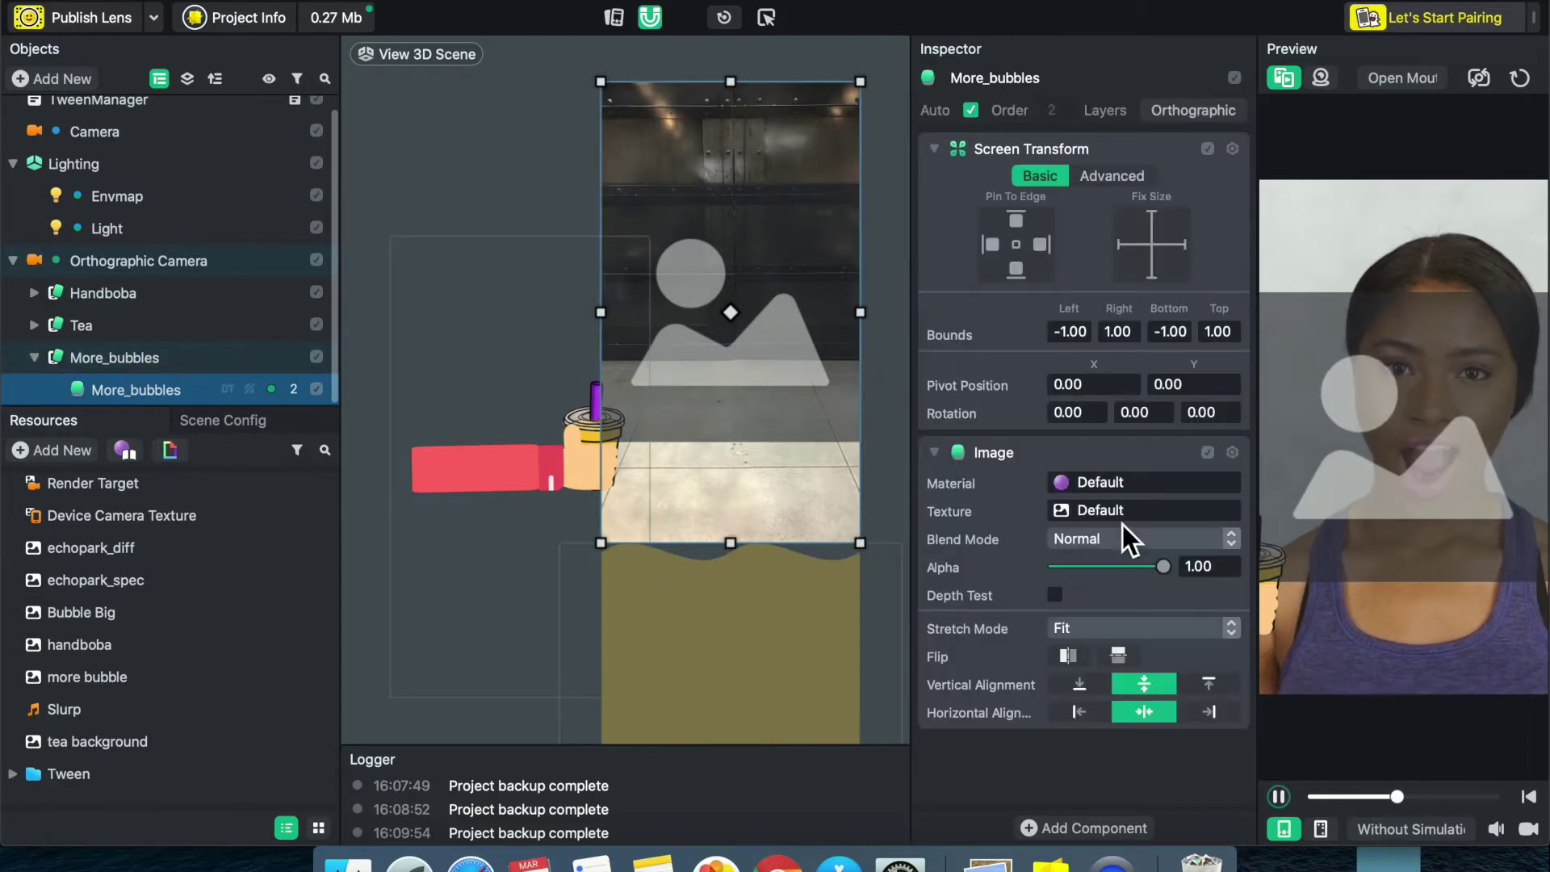
click(1119, 515)
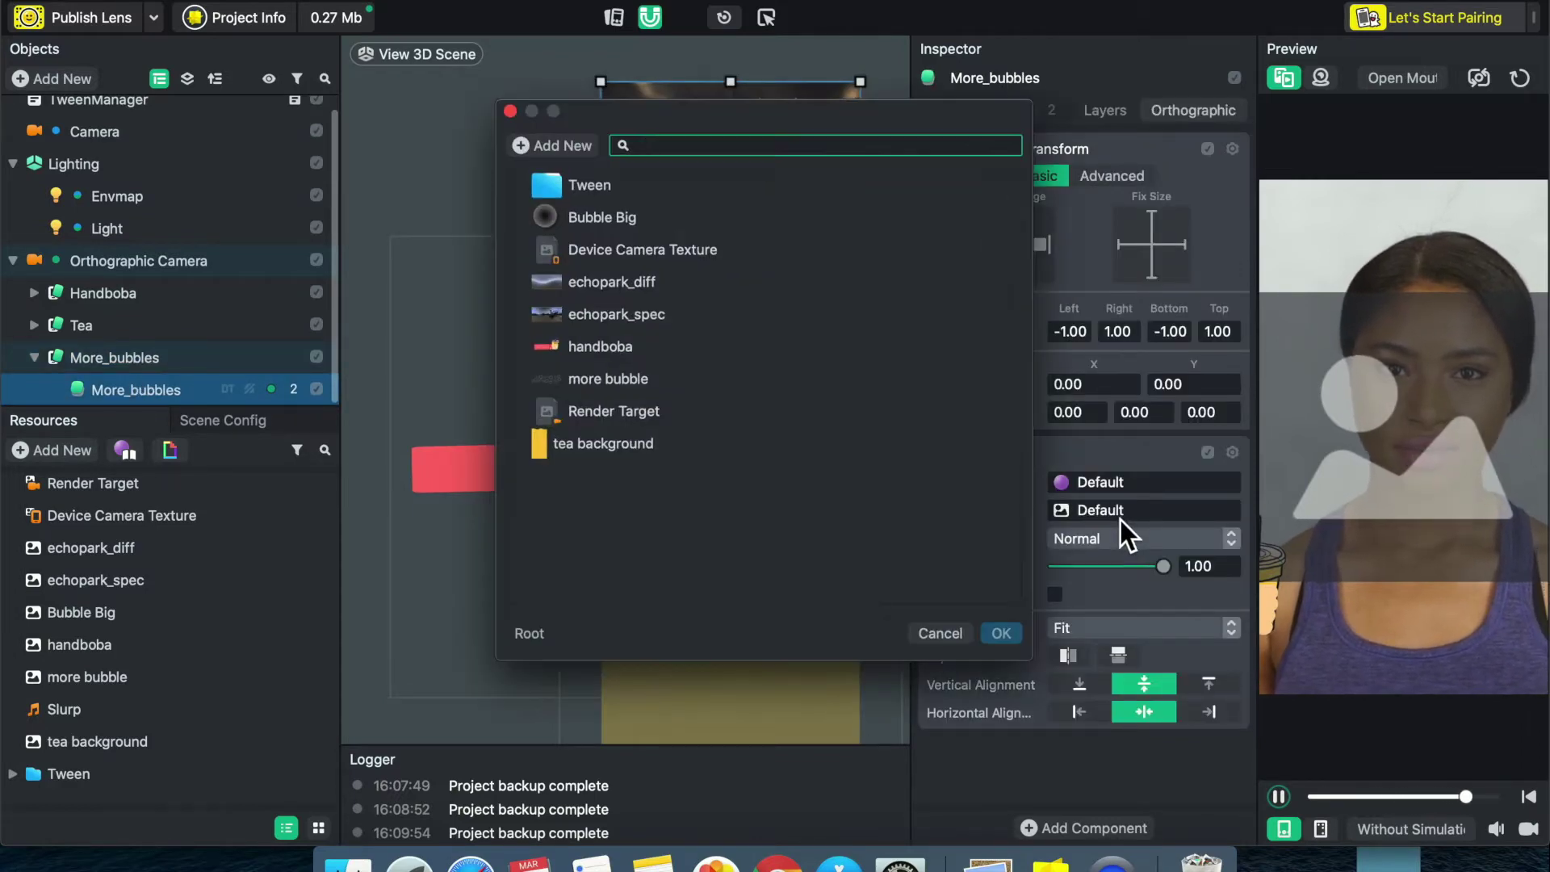
click(644, 382)
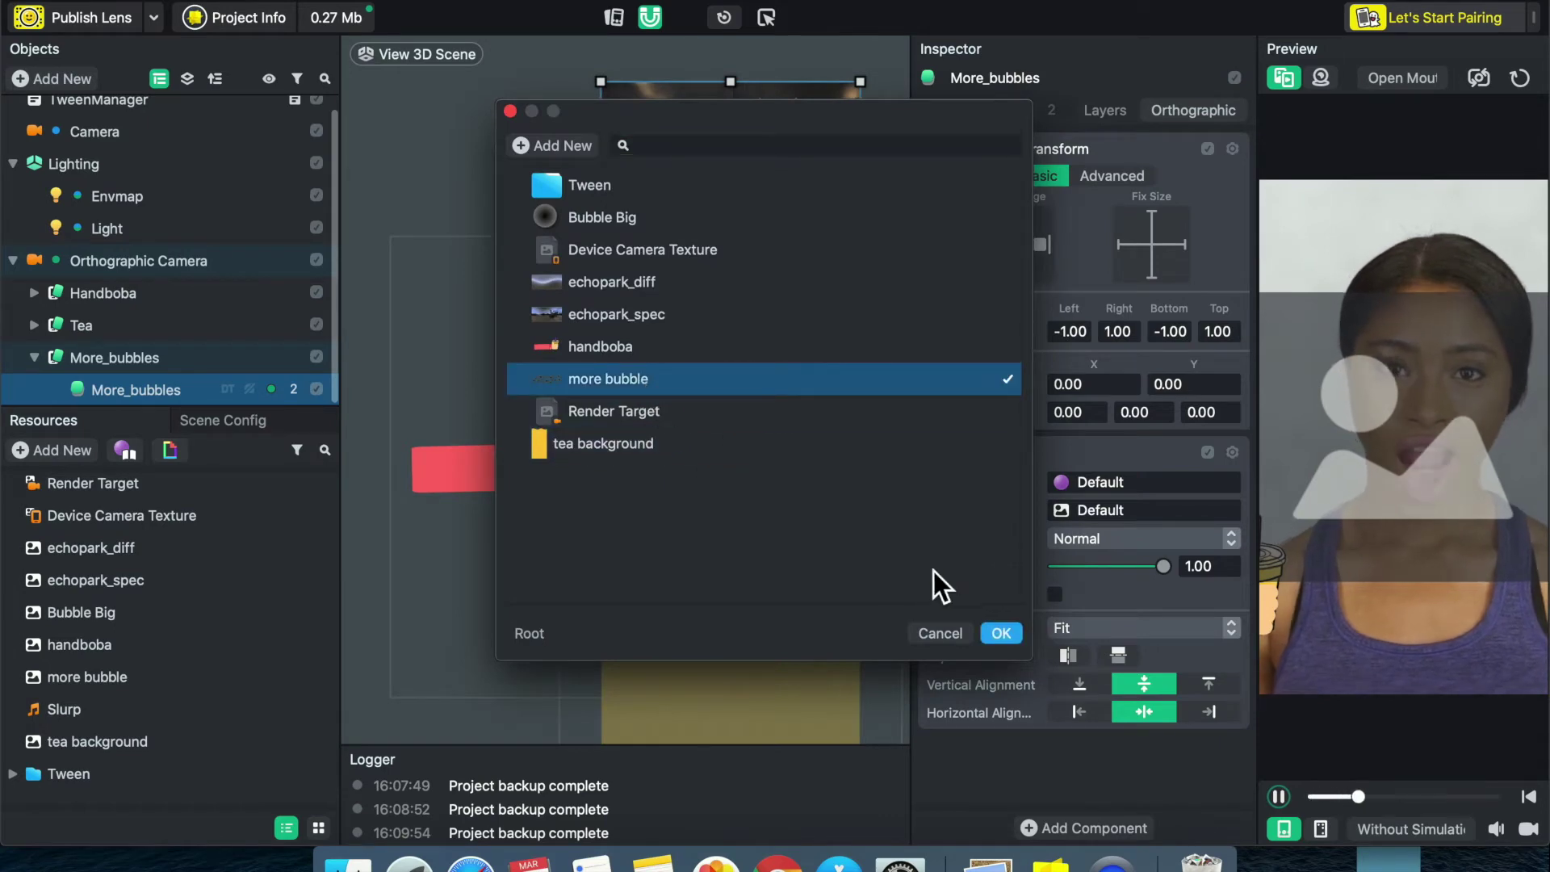
click(1002, 633)
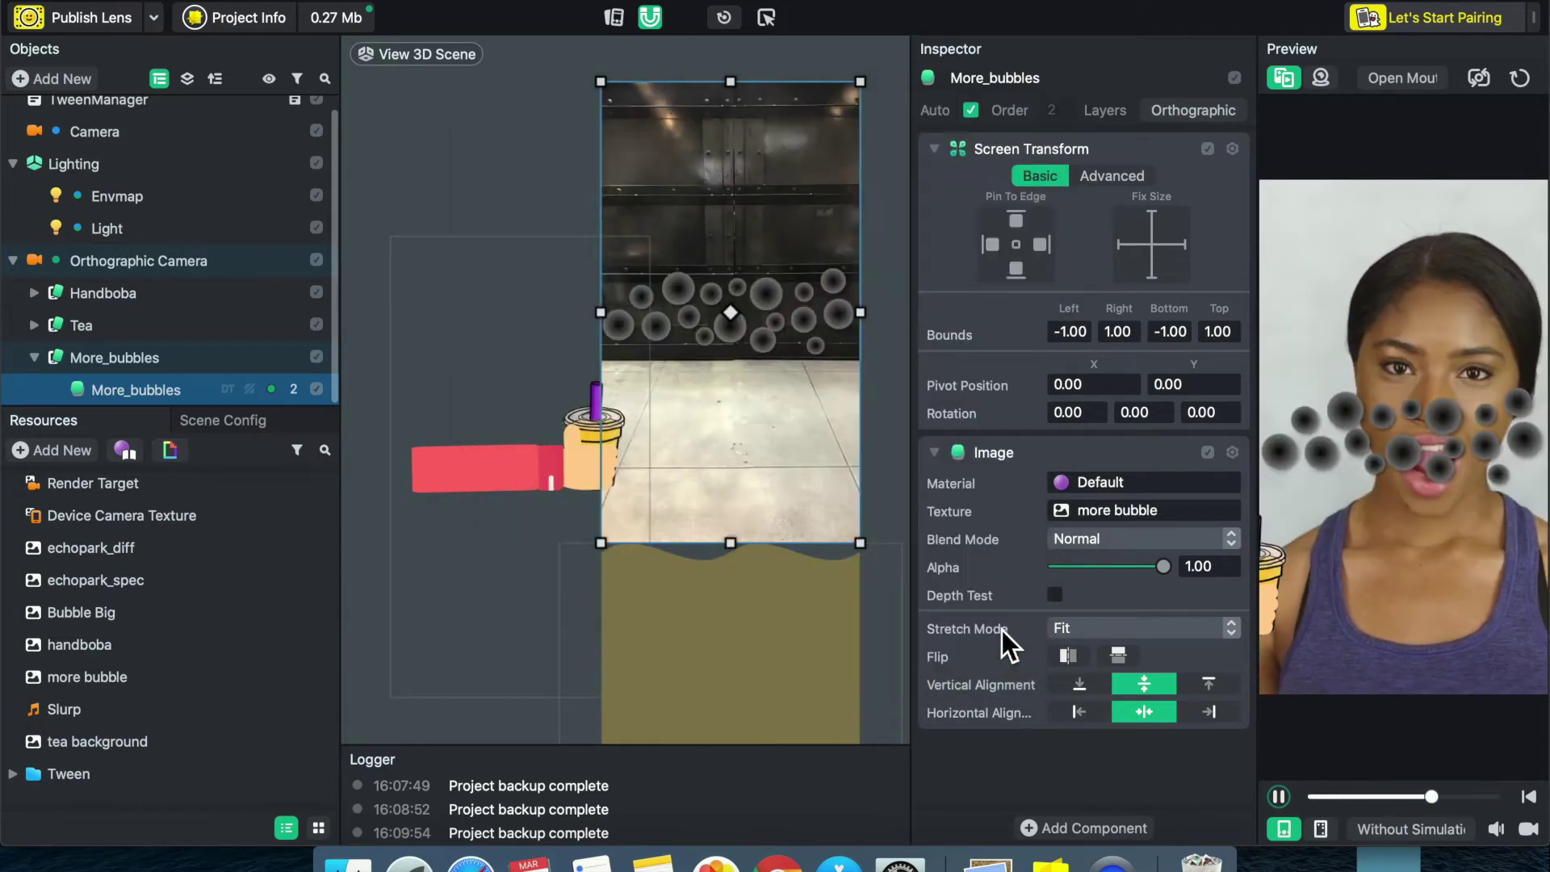
drag(799, 305, 799, 545)
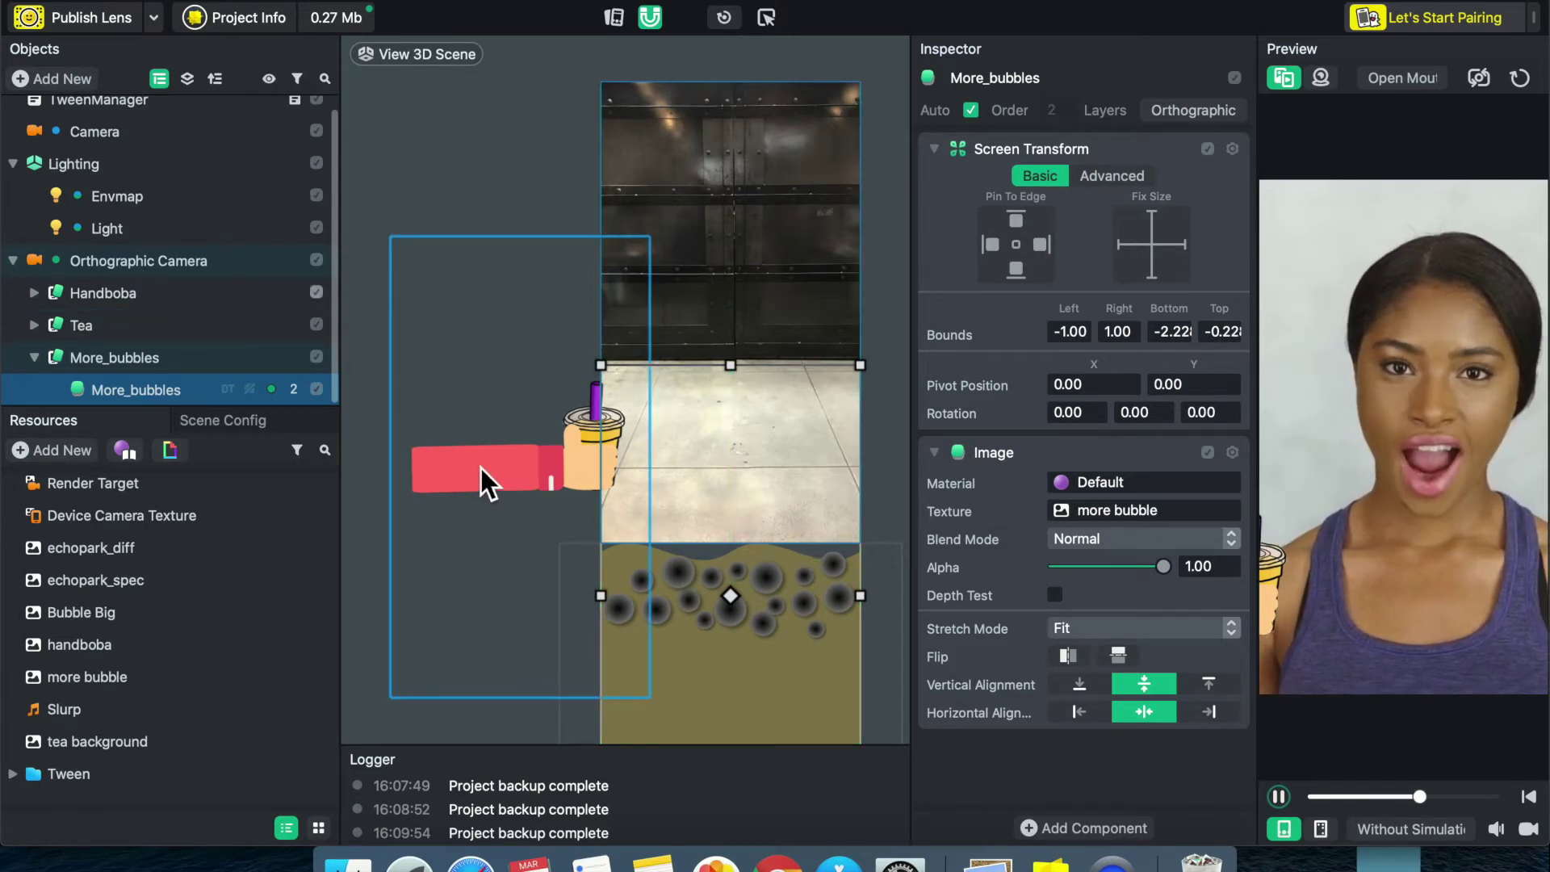
- Shift the Handboba image slightly left out of the frame, with left bound about -2.80 and right bound about -0.80, and collapse the More_bubbles region
drag(504, 469, 481, 469)
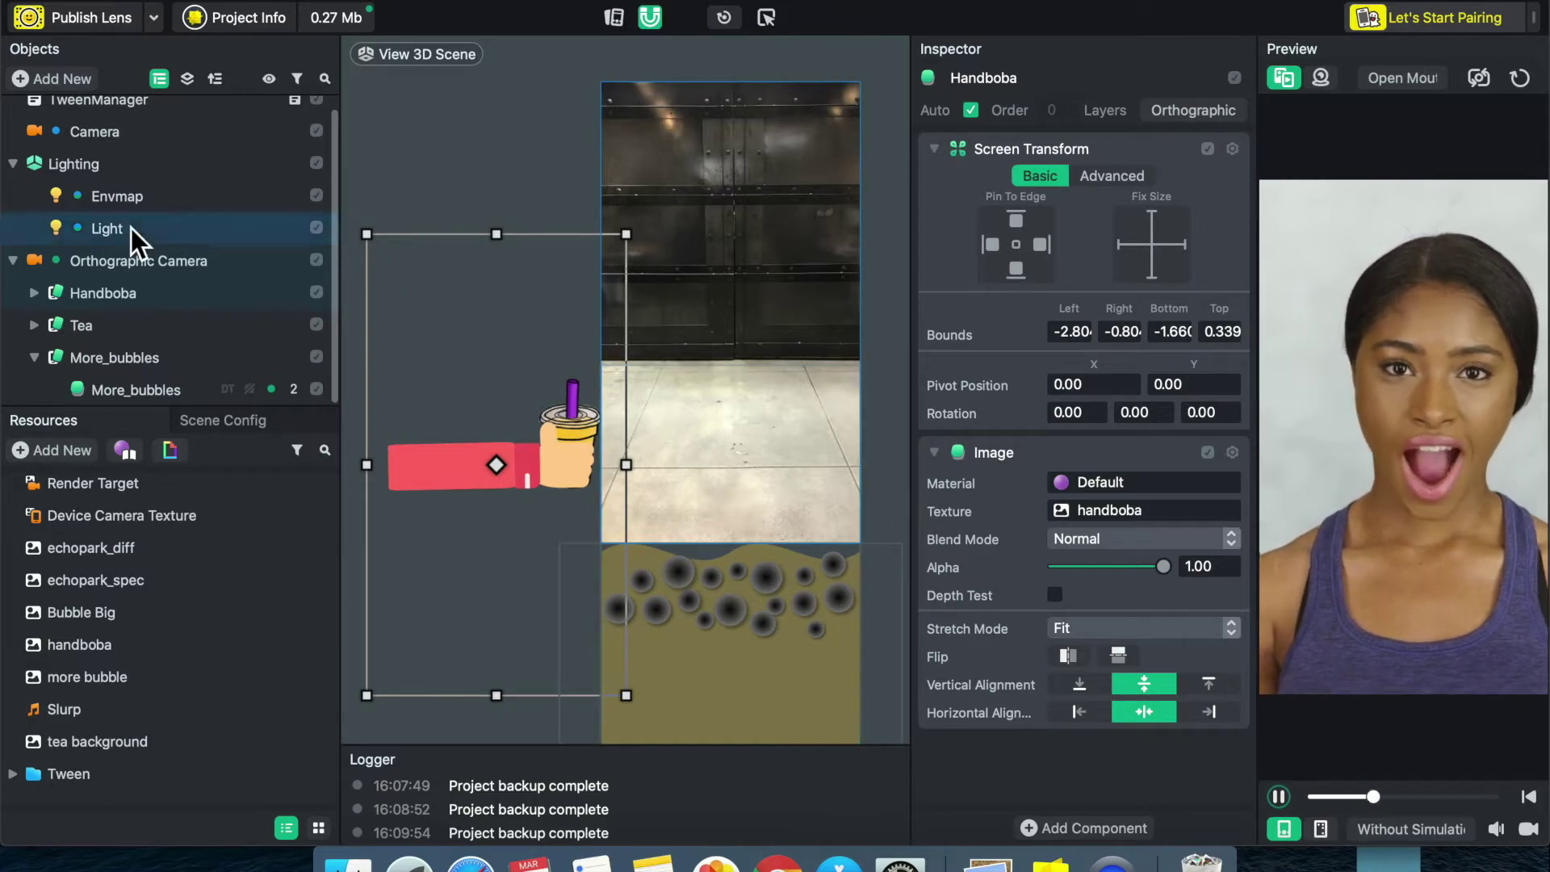
click(36, 357)
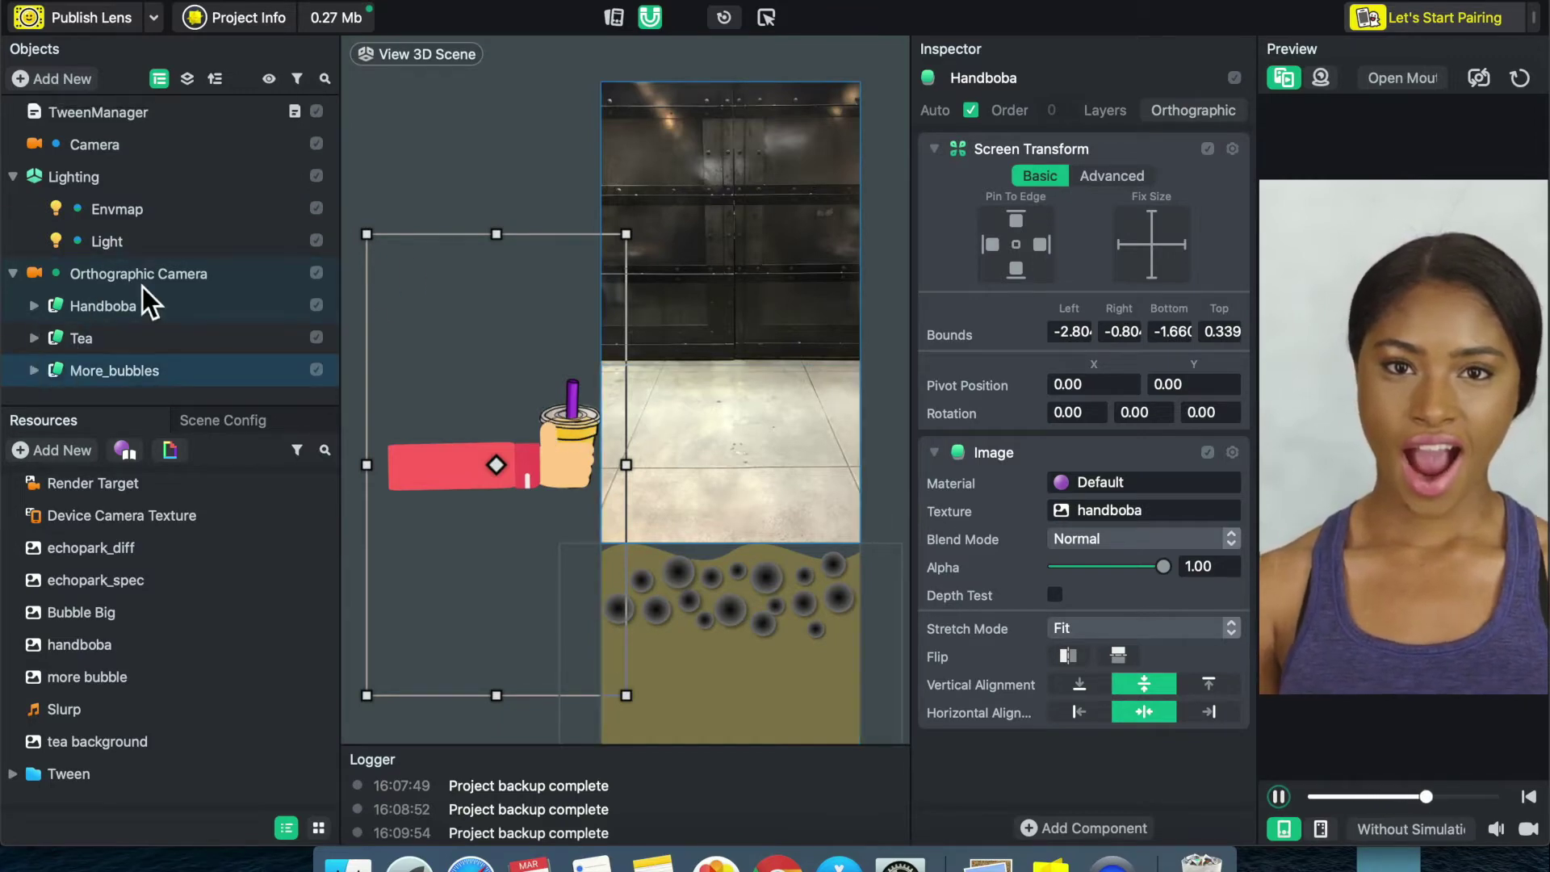
- With nothing selected, search the object types for "screen" and add one more Screen Image in its own full frame region
click(116, 397)
right_click(116, 398)
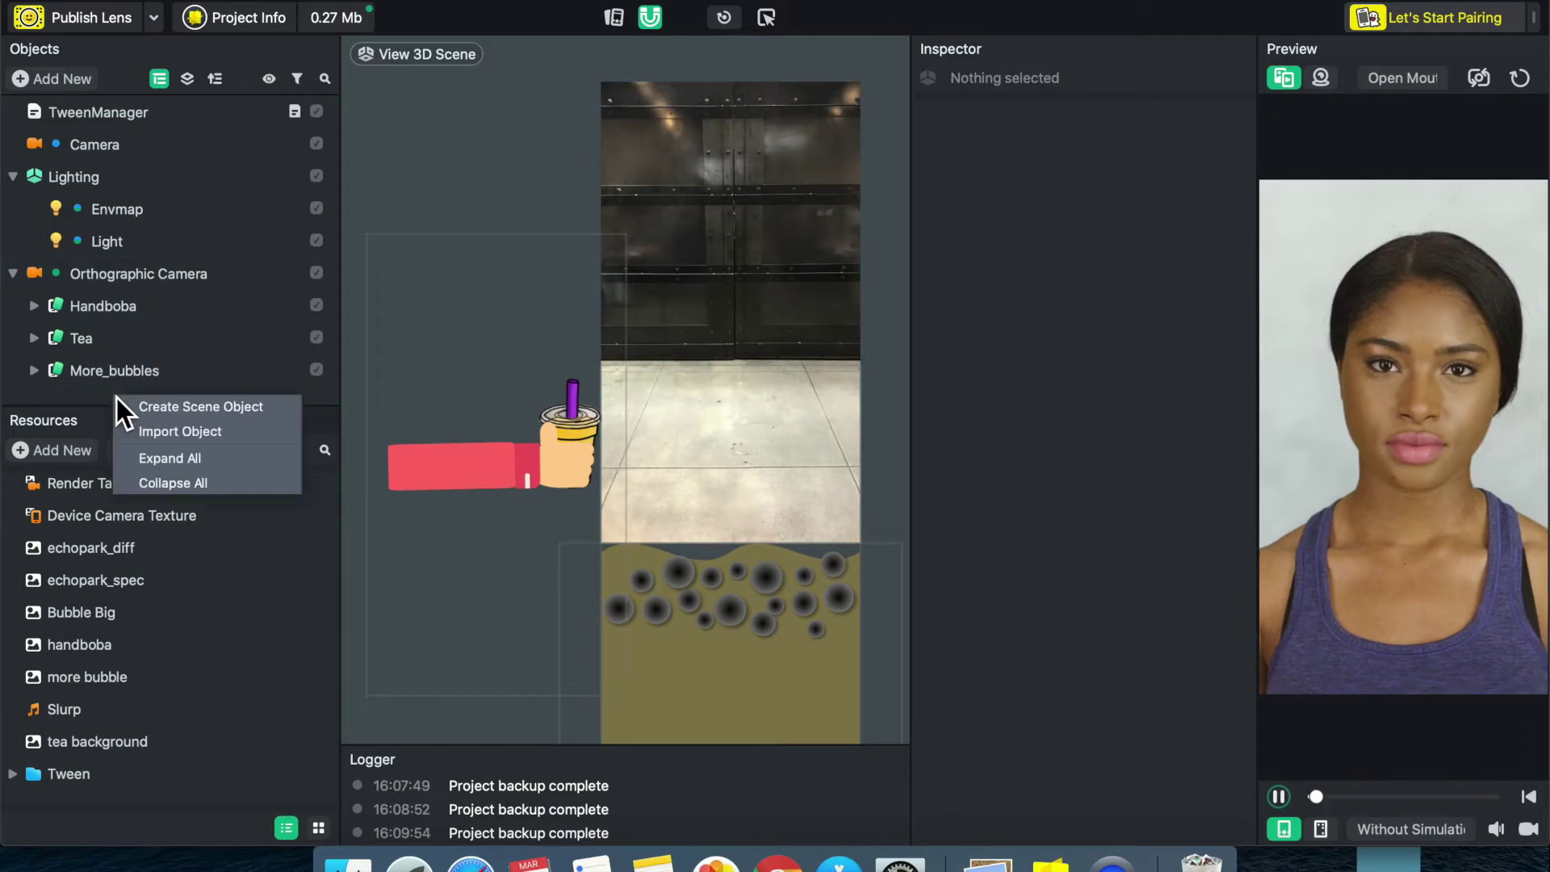
click(81, 397)
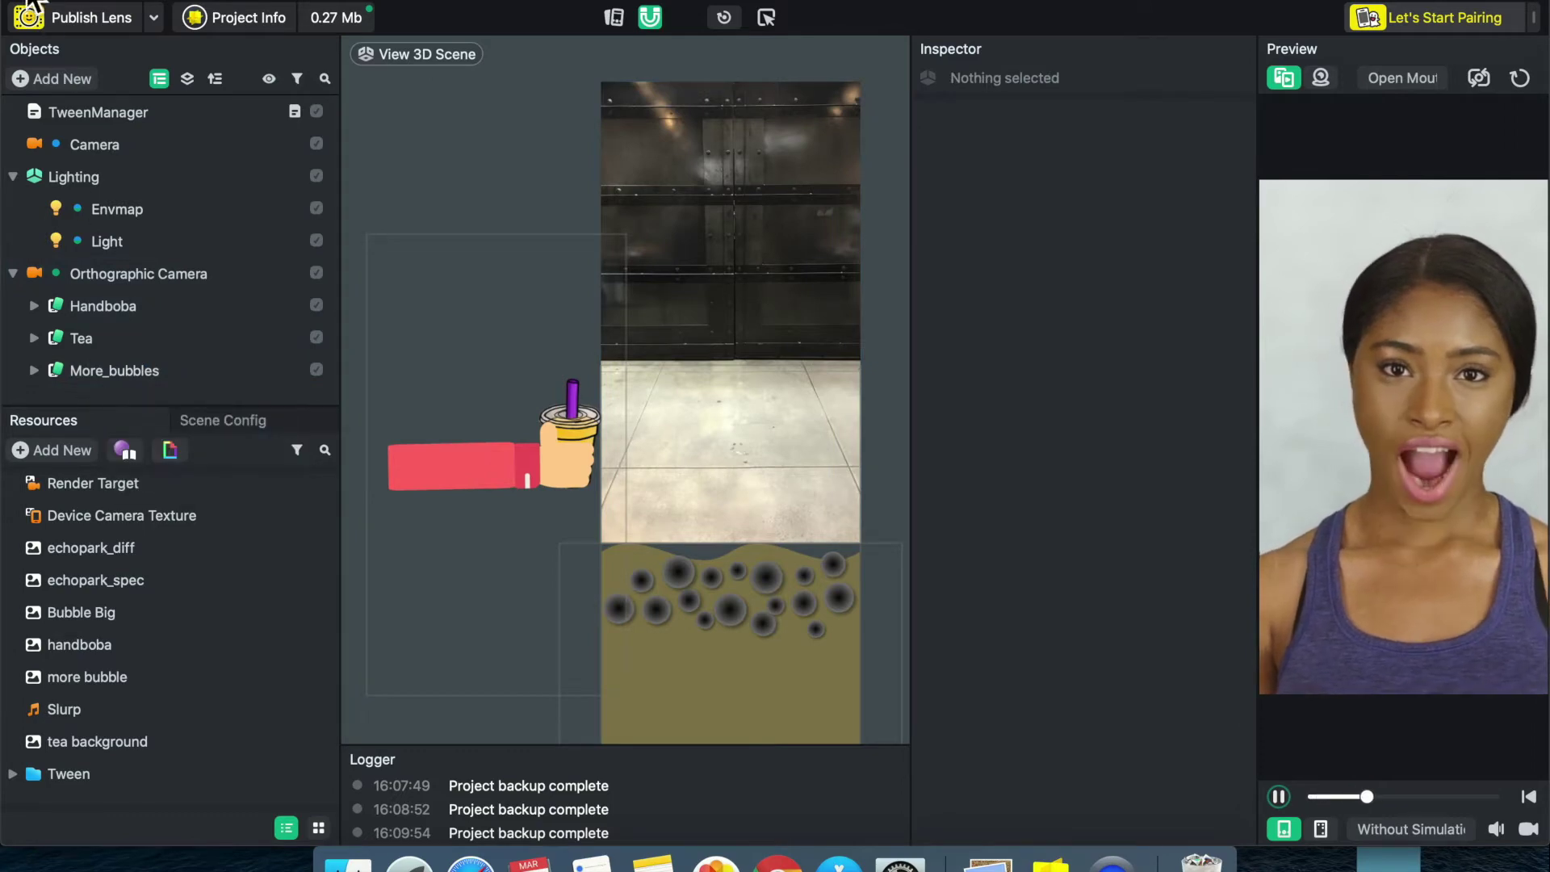
click(38, 82)
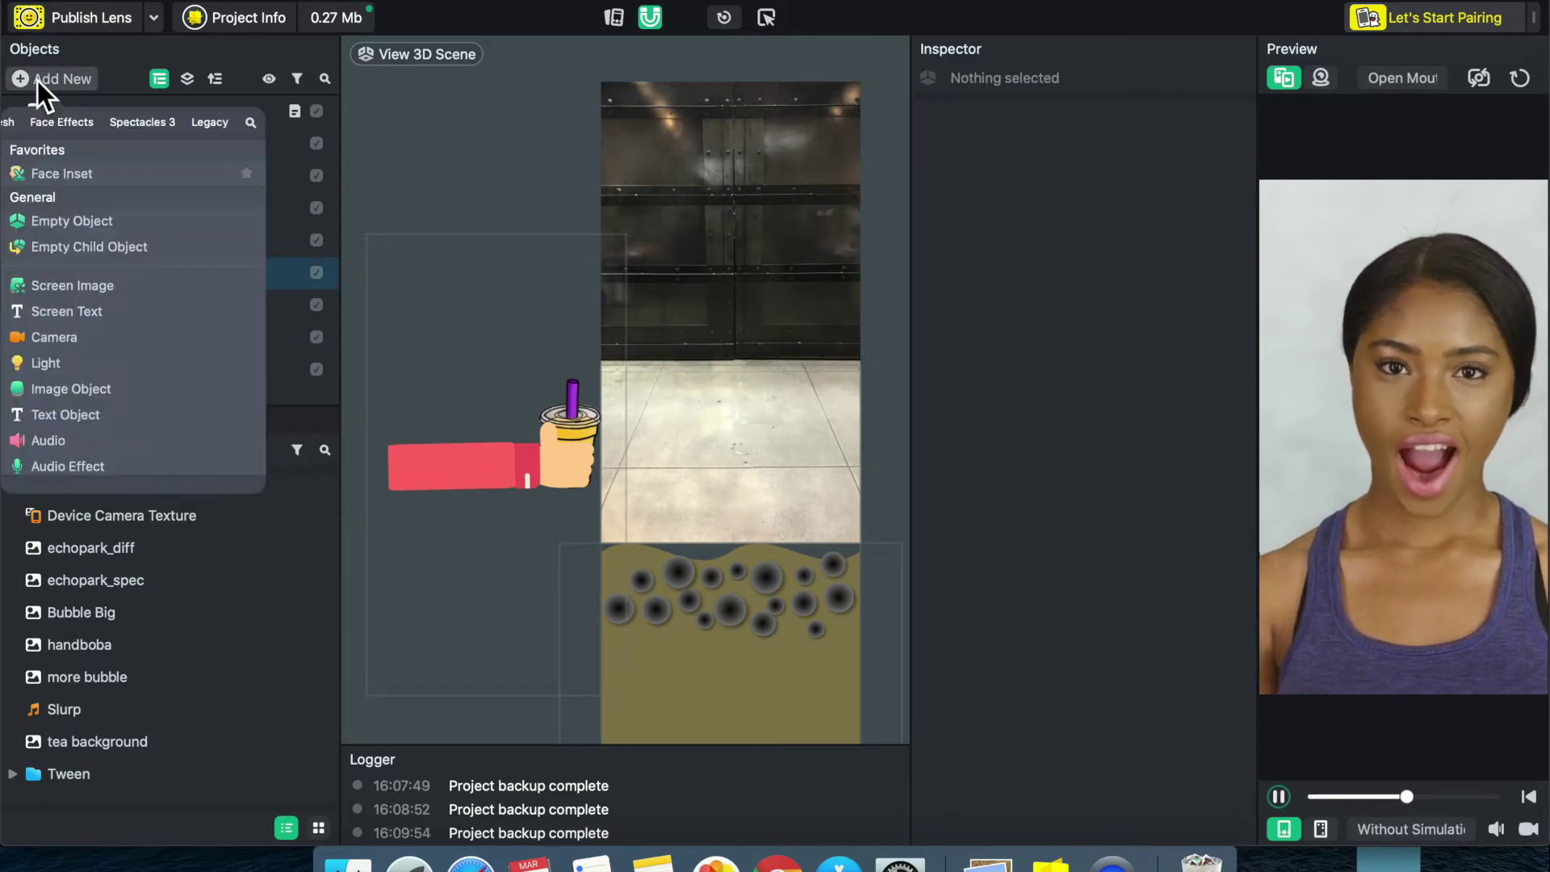
click(297, 360)
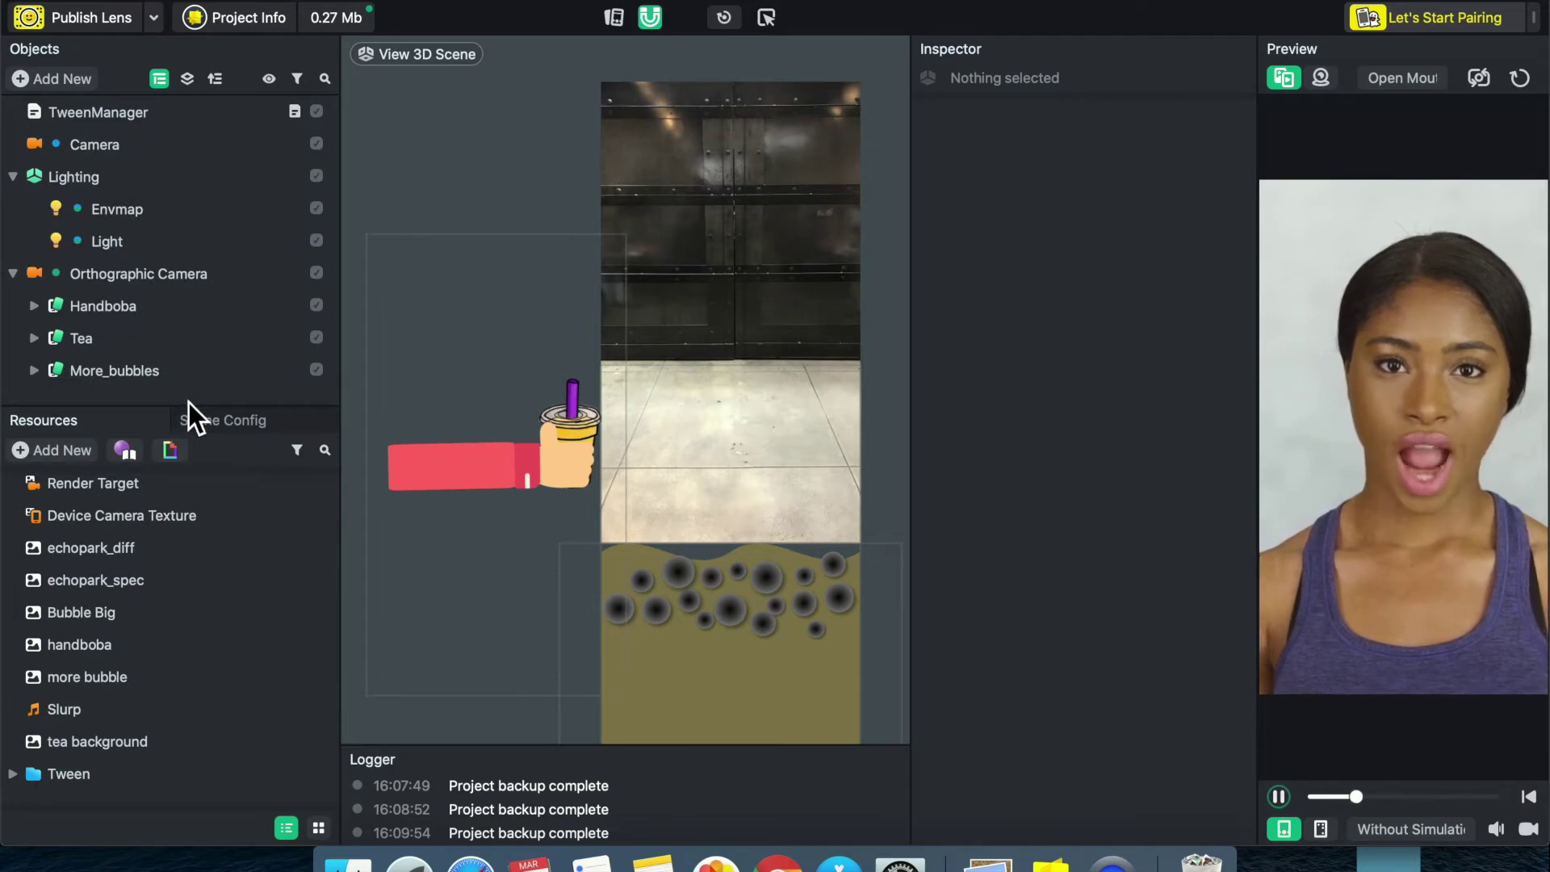
click(59, 81)
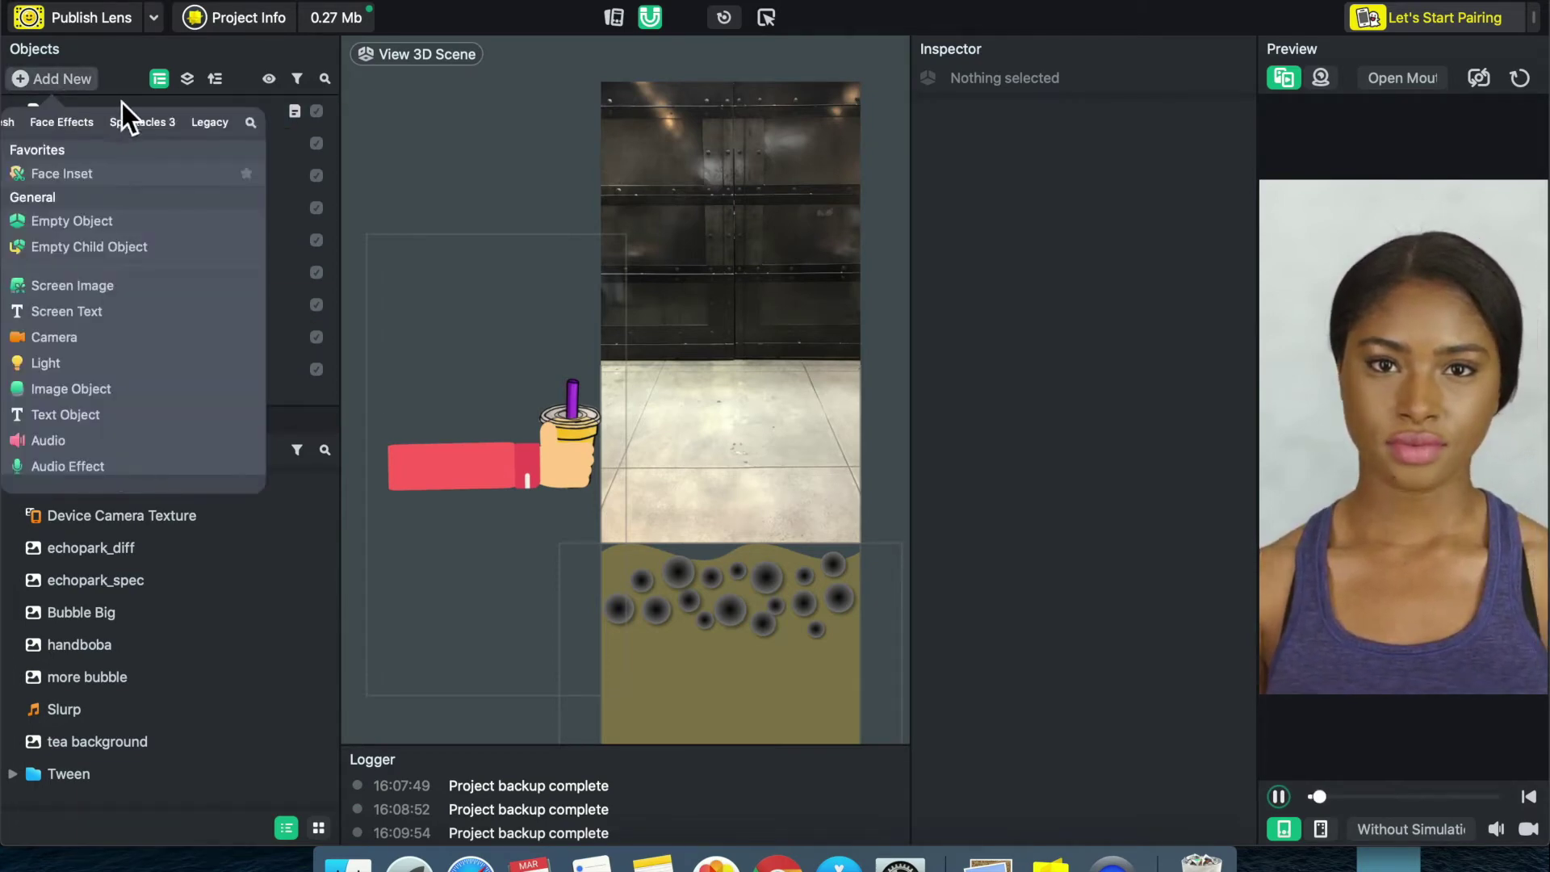
click(246, 132)
text(sc)
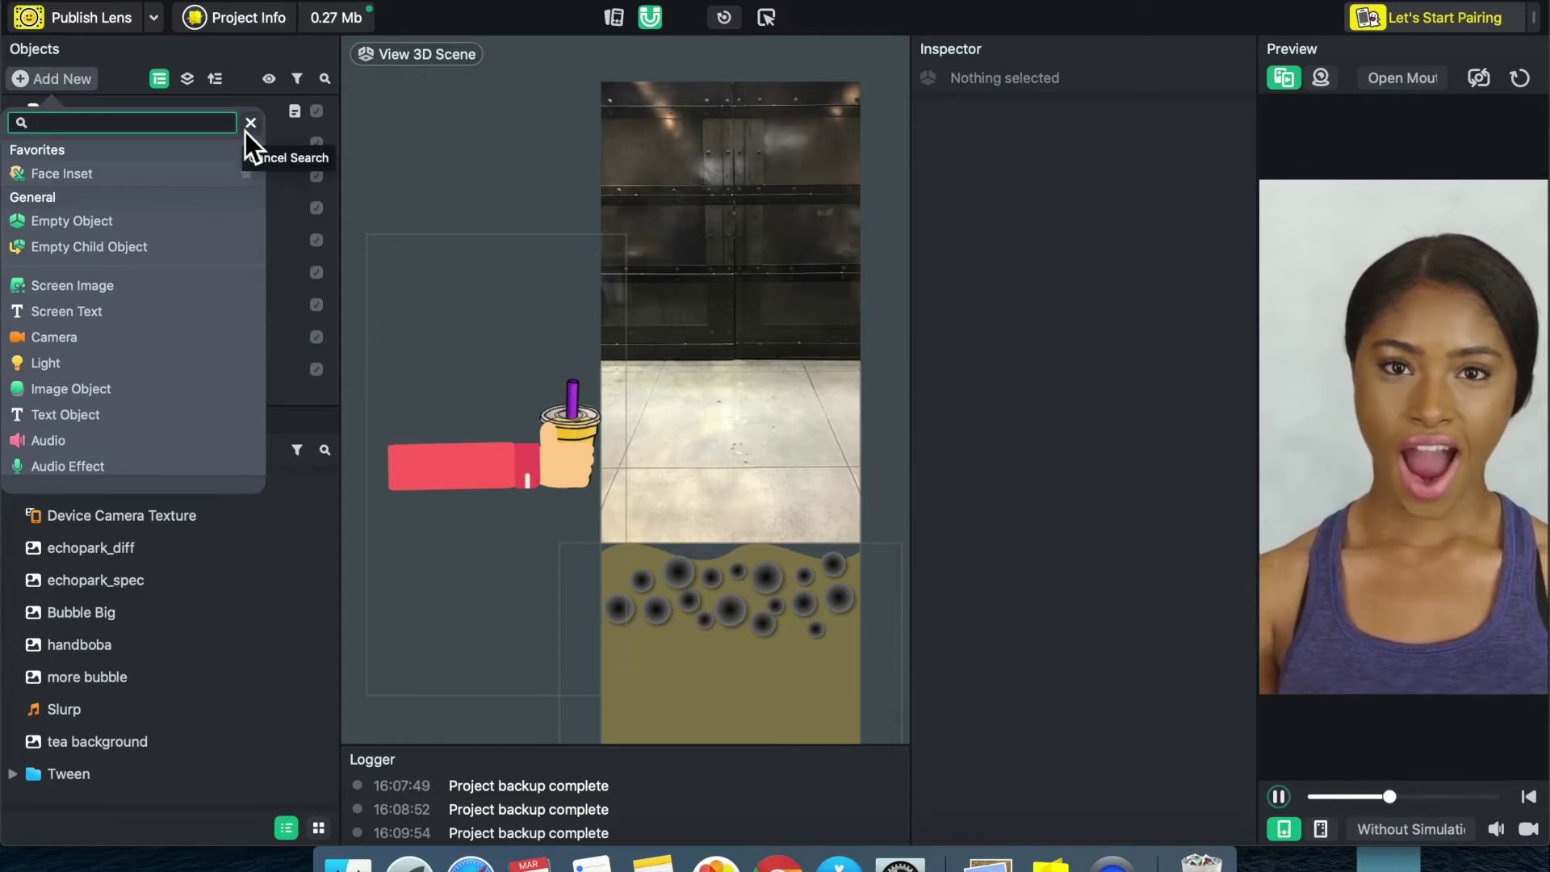
text(reen)
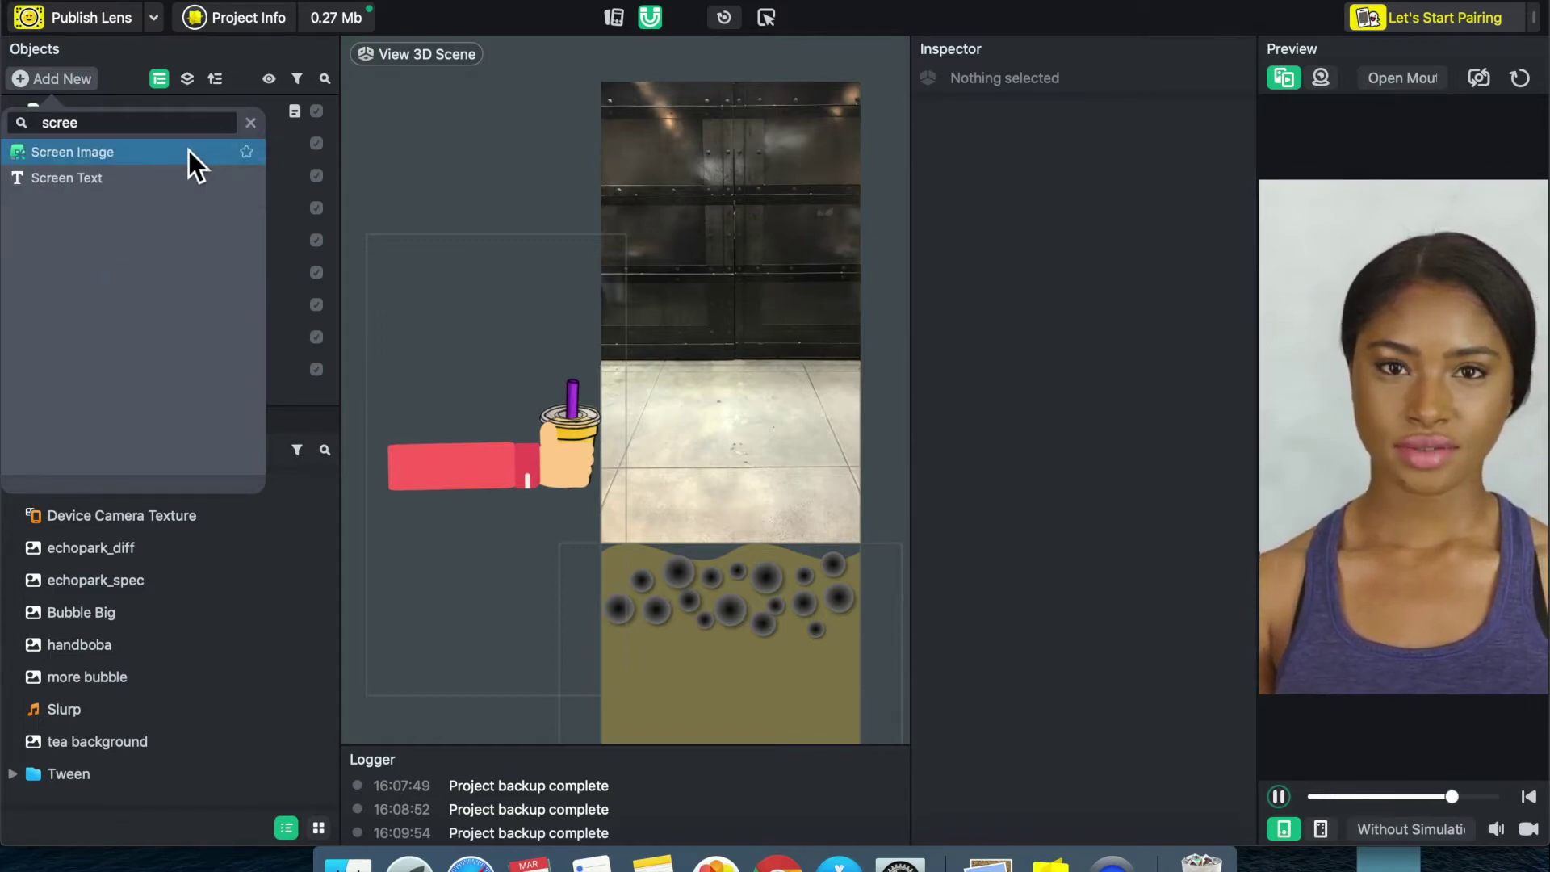
click(188, 151)
- Rename the new full frame region as Bubble and its screen image as Bubble 1
click(136, 360)
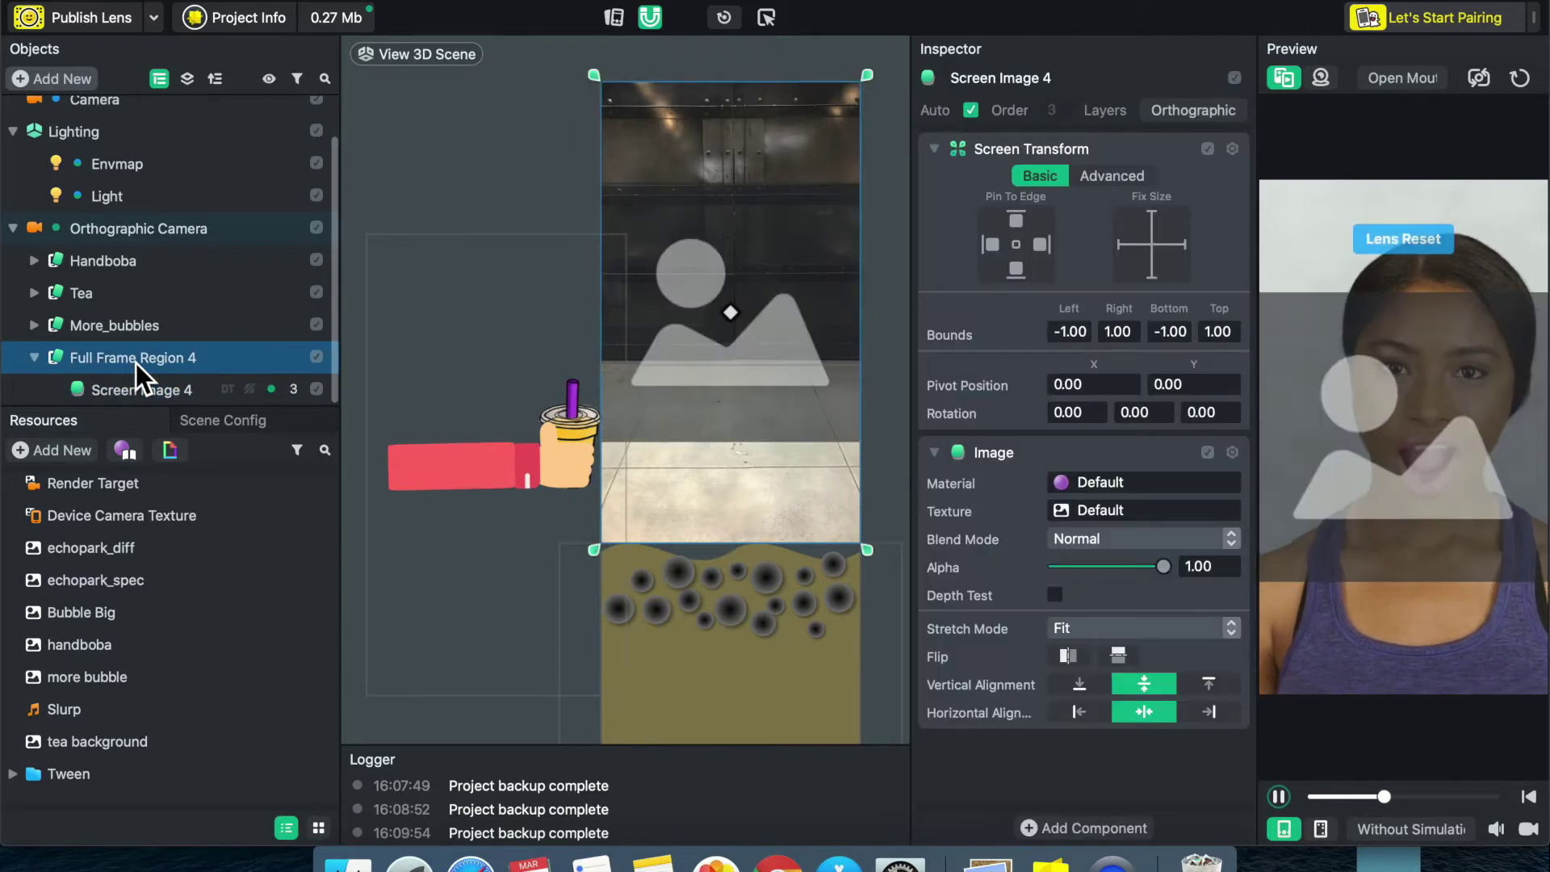
double_click(135, 360)
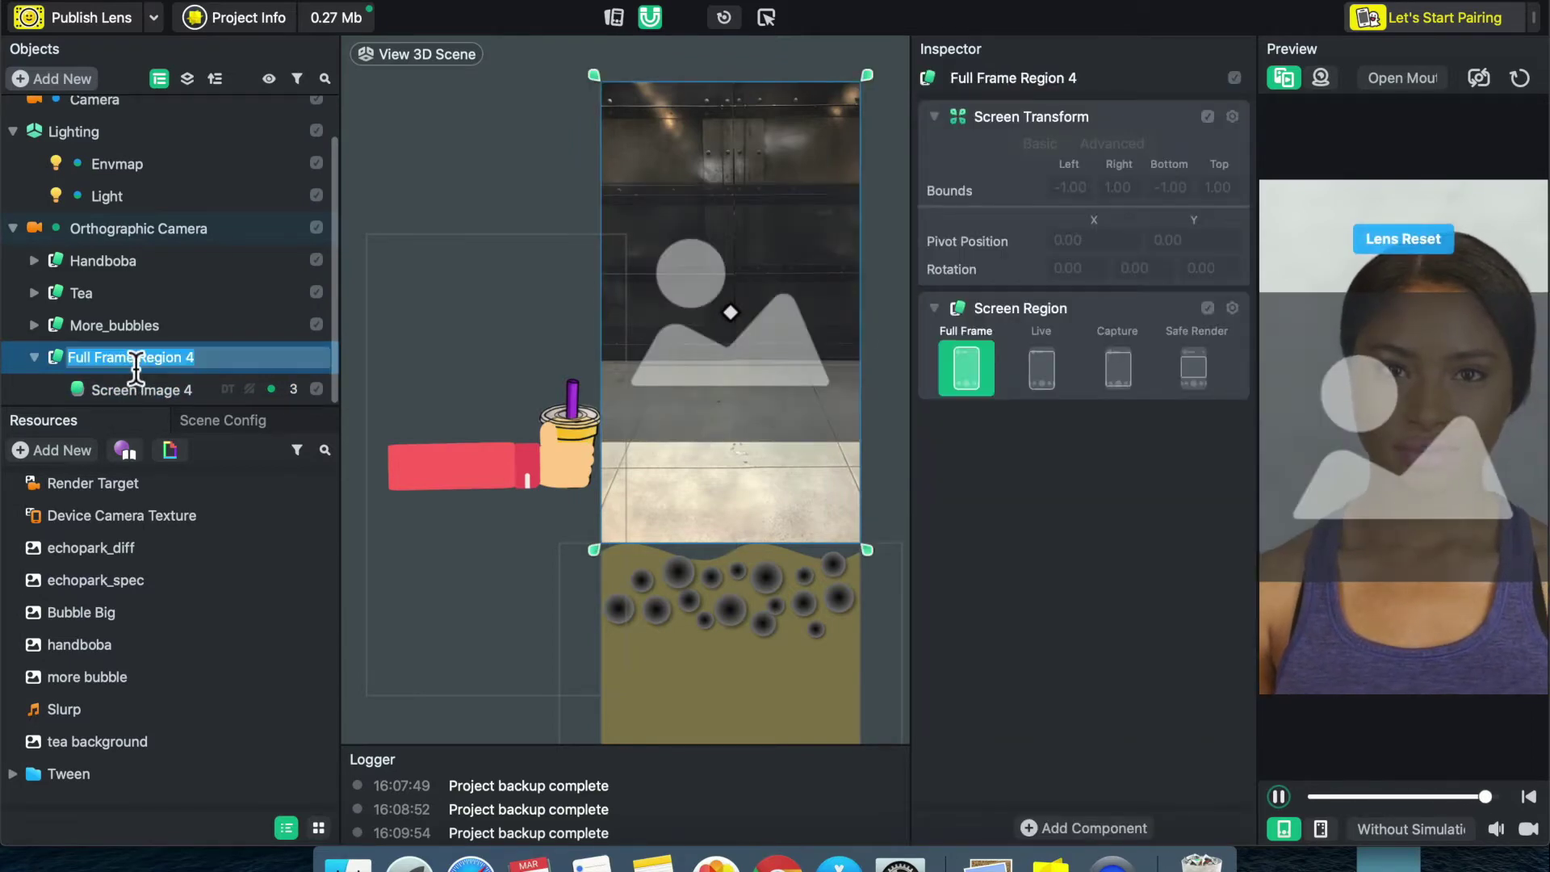
text(Buublw)
key(BackSpace)
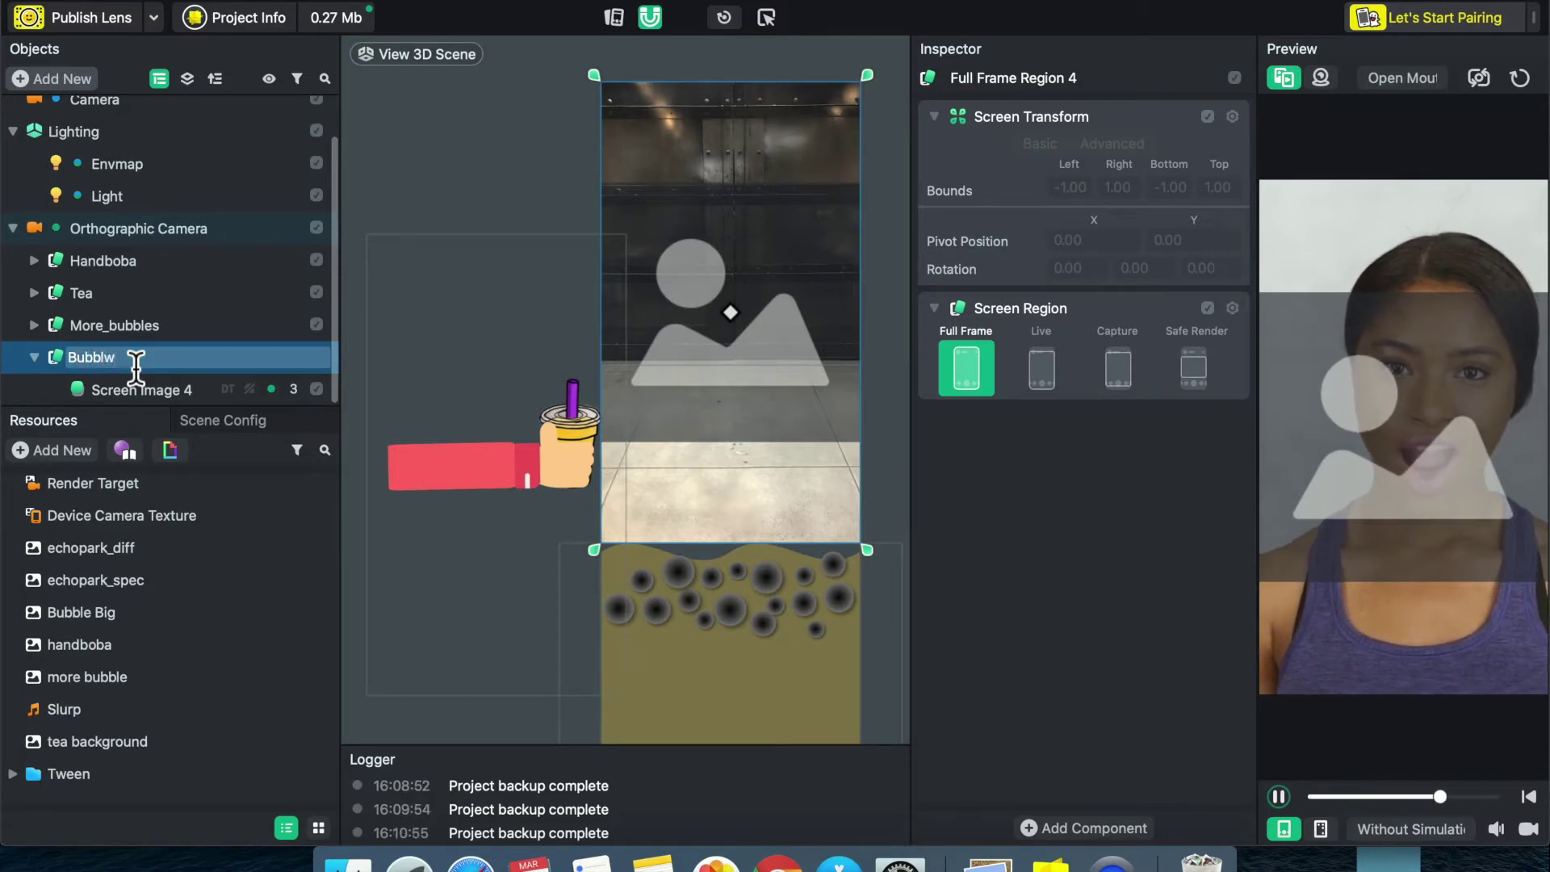
text(e)
click(136, 392)
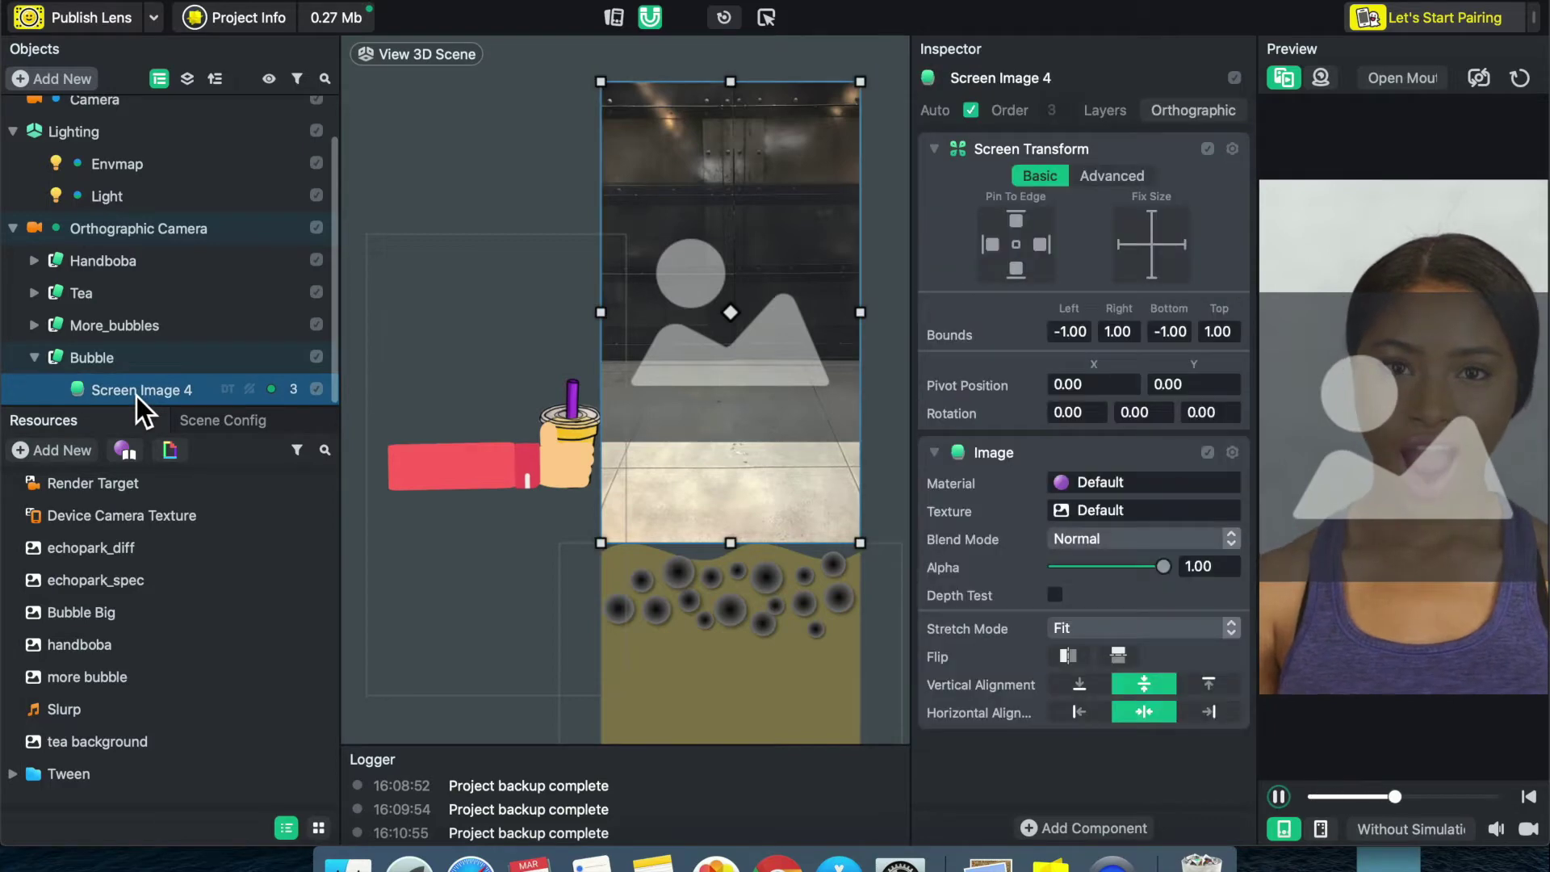
double_click(138, 393)
text(Bubb)
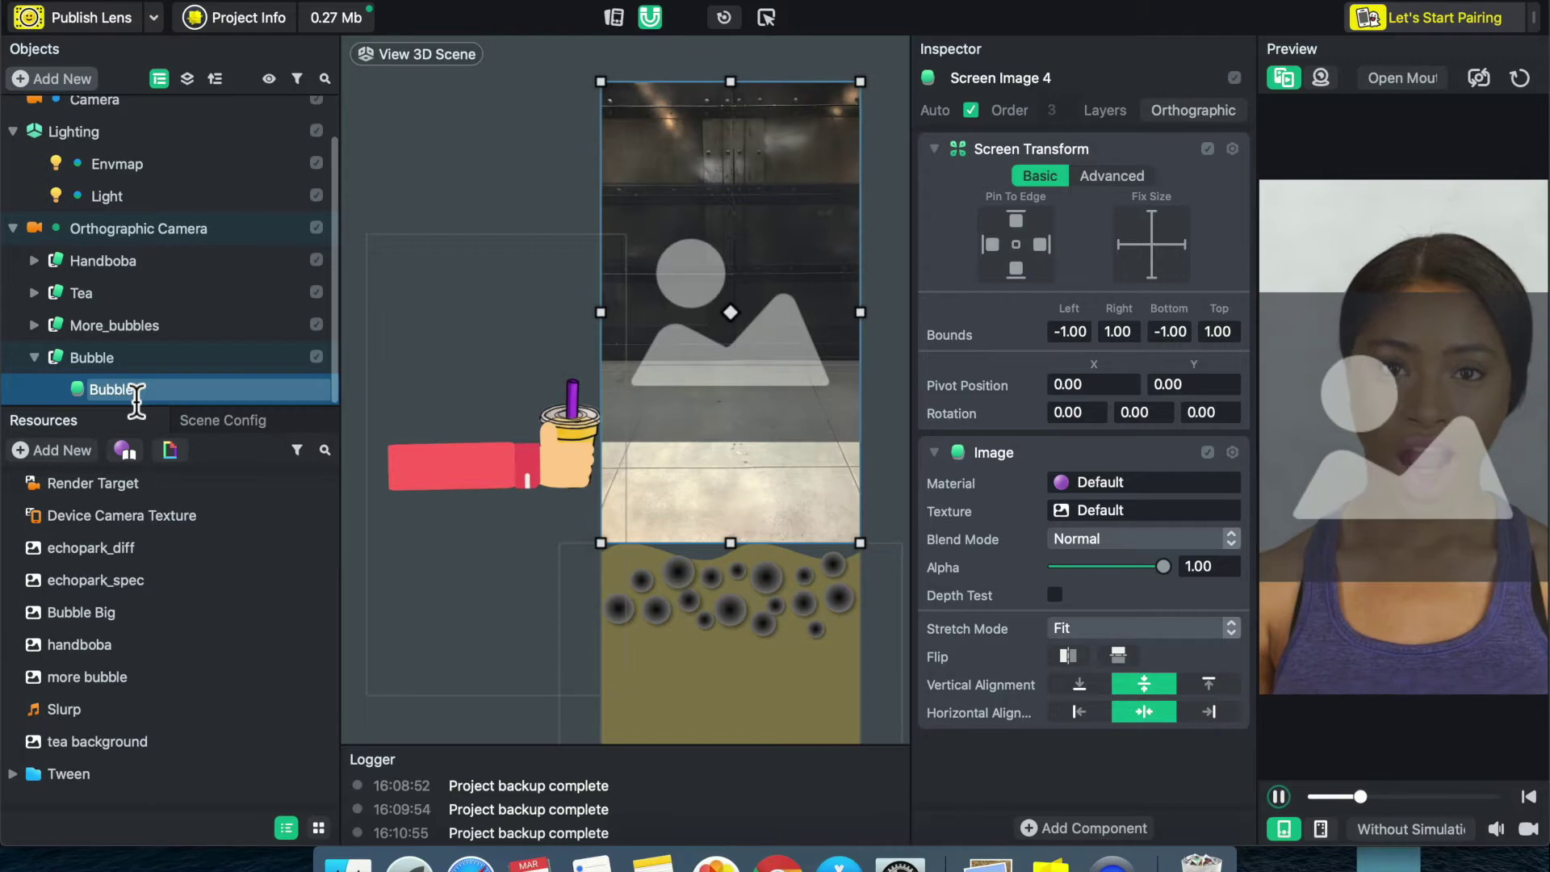
text(le 1)
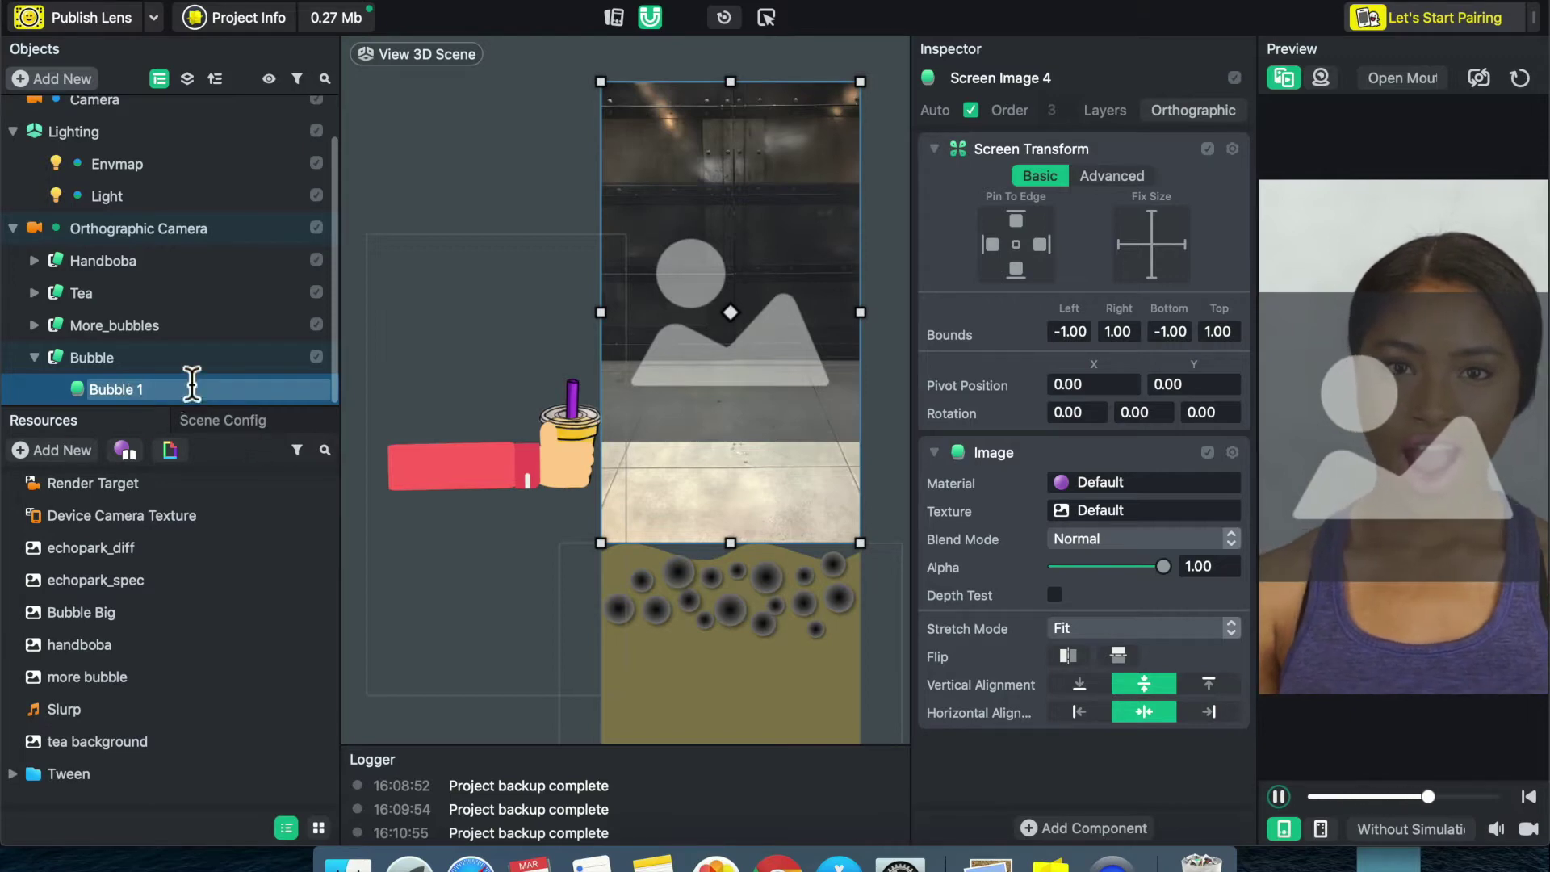
key(Return)
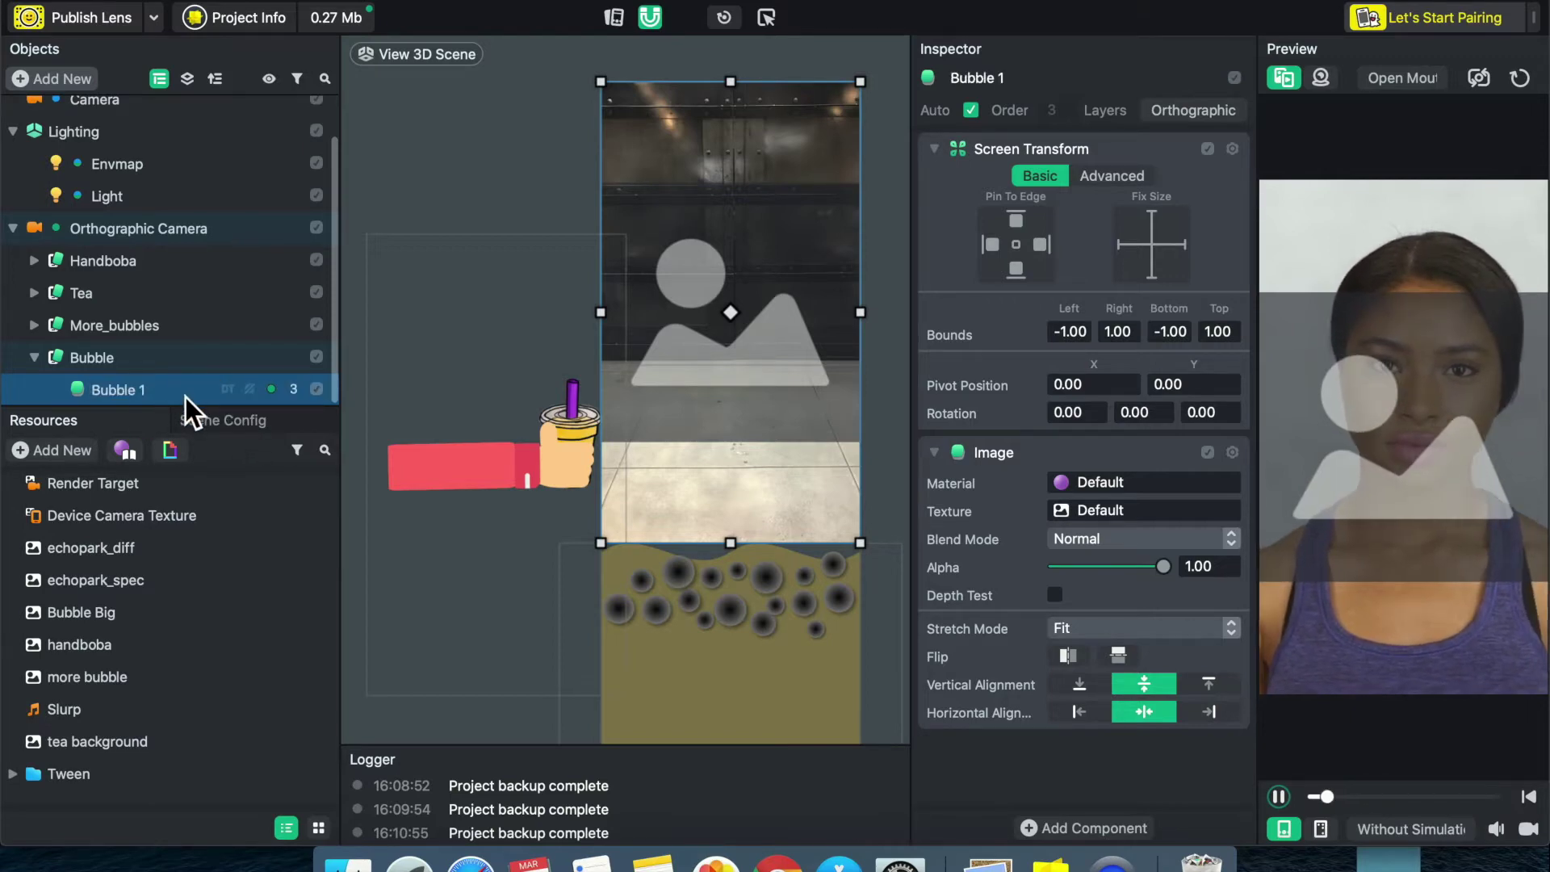
- Assign the Bubble Big texture to Bubble 1, then shrink it and place it just below the frame's lower-left corner, with bottom bound about -1.287
click(1067, 513)
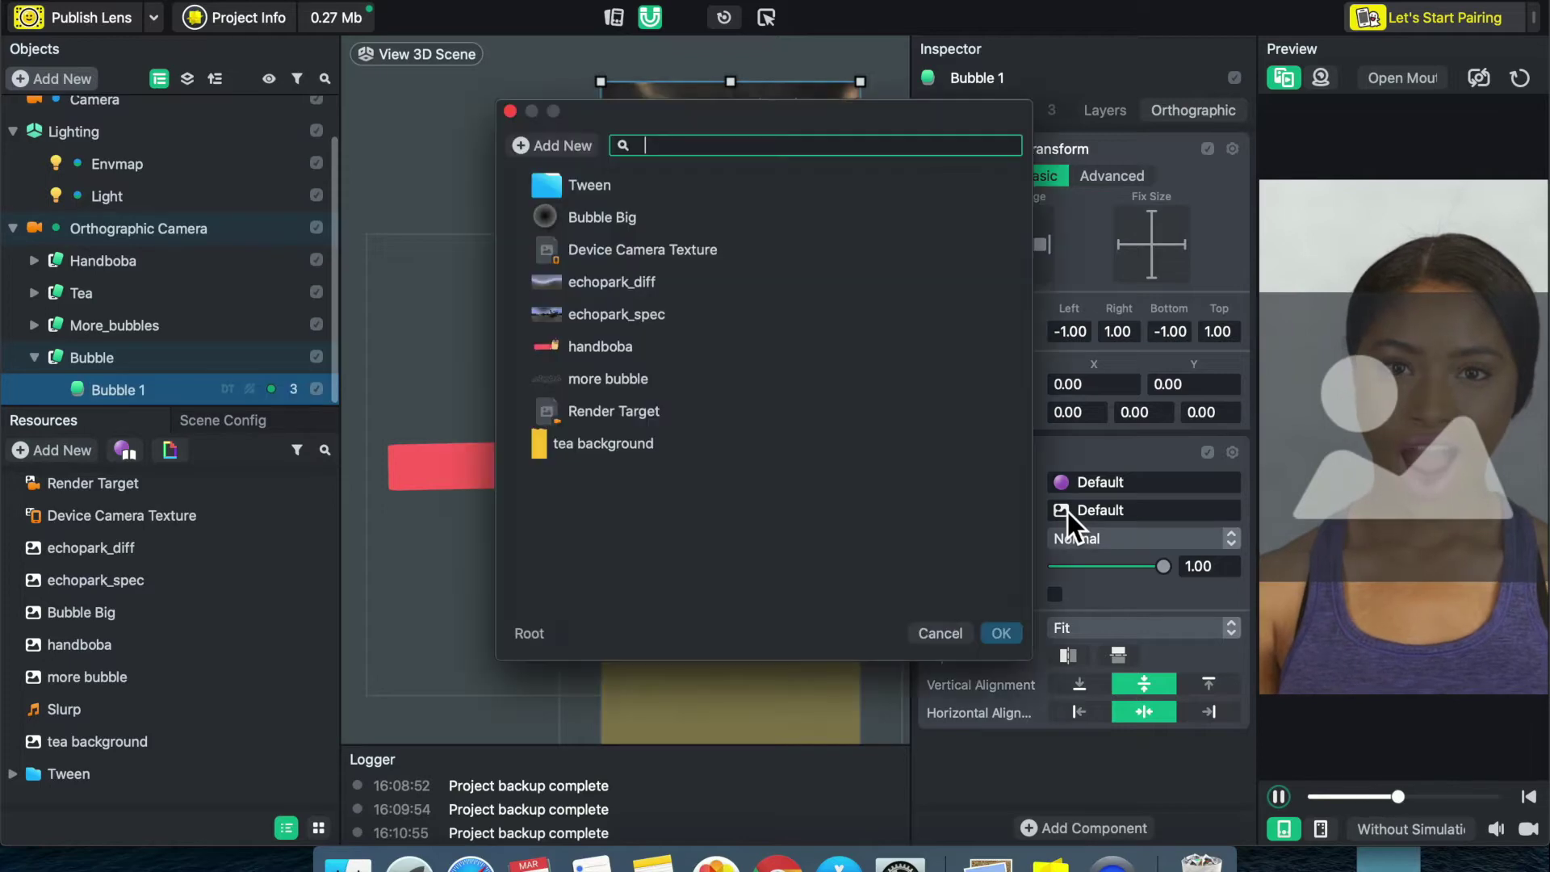
click(629, 224)
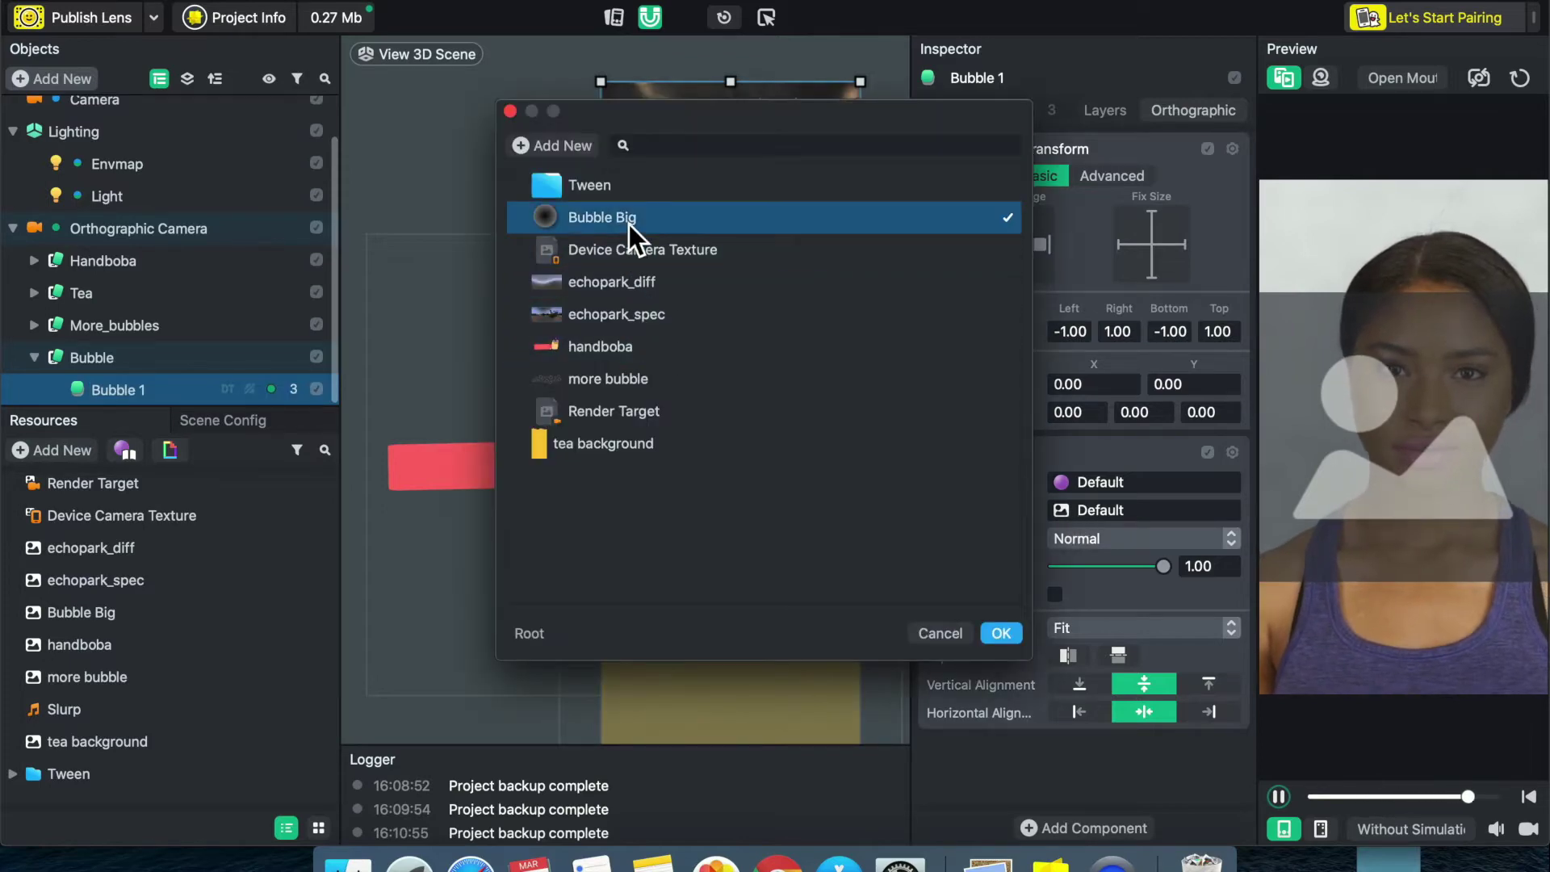
click(1002, 634)
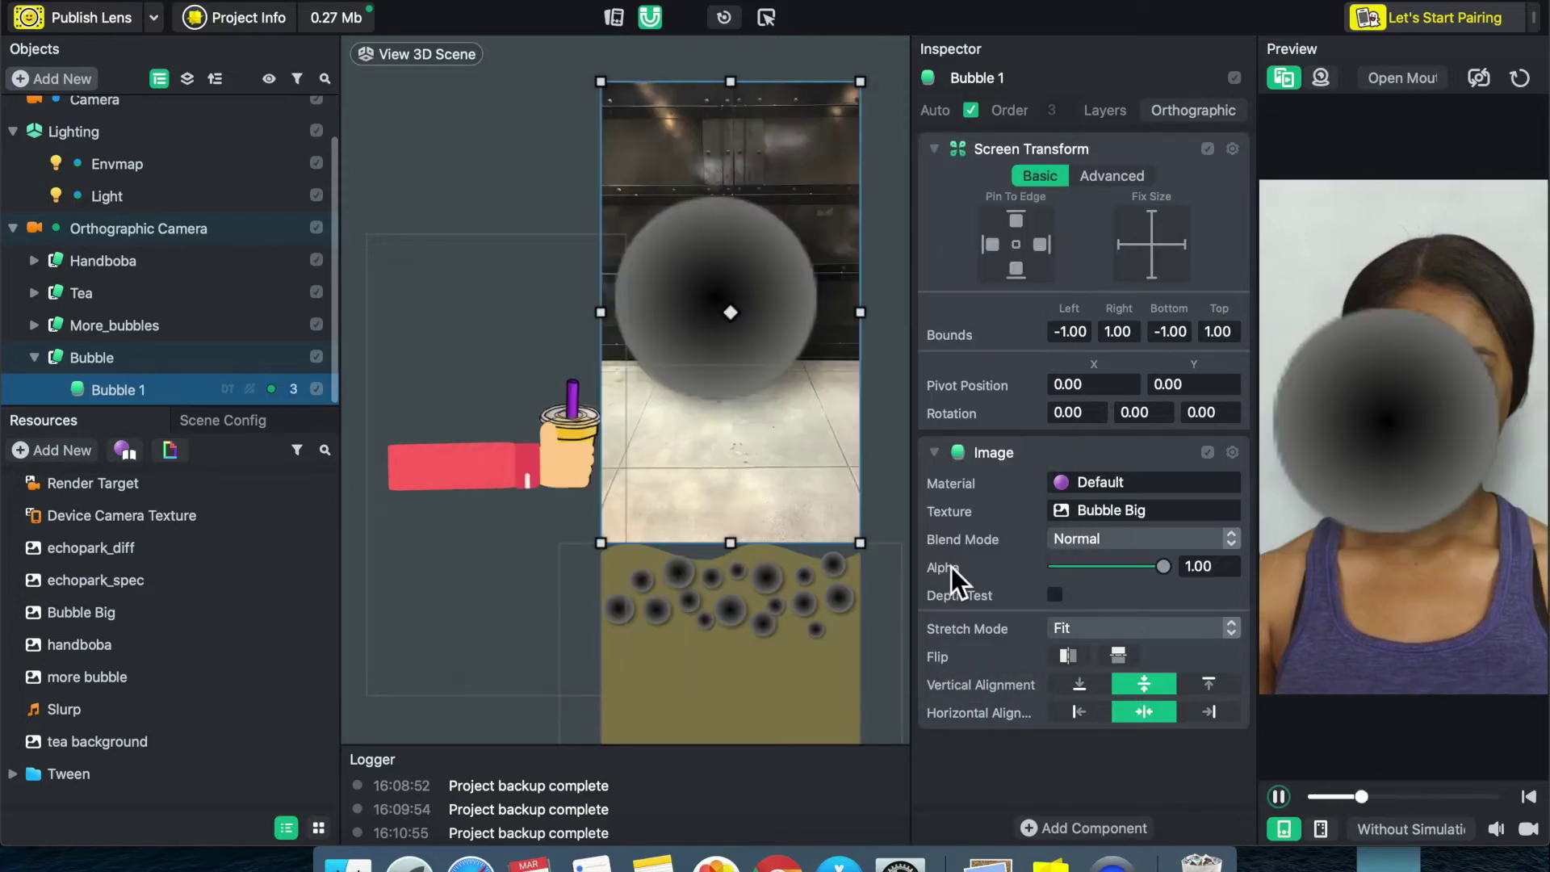
drag(861, 539, 664, 197)
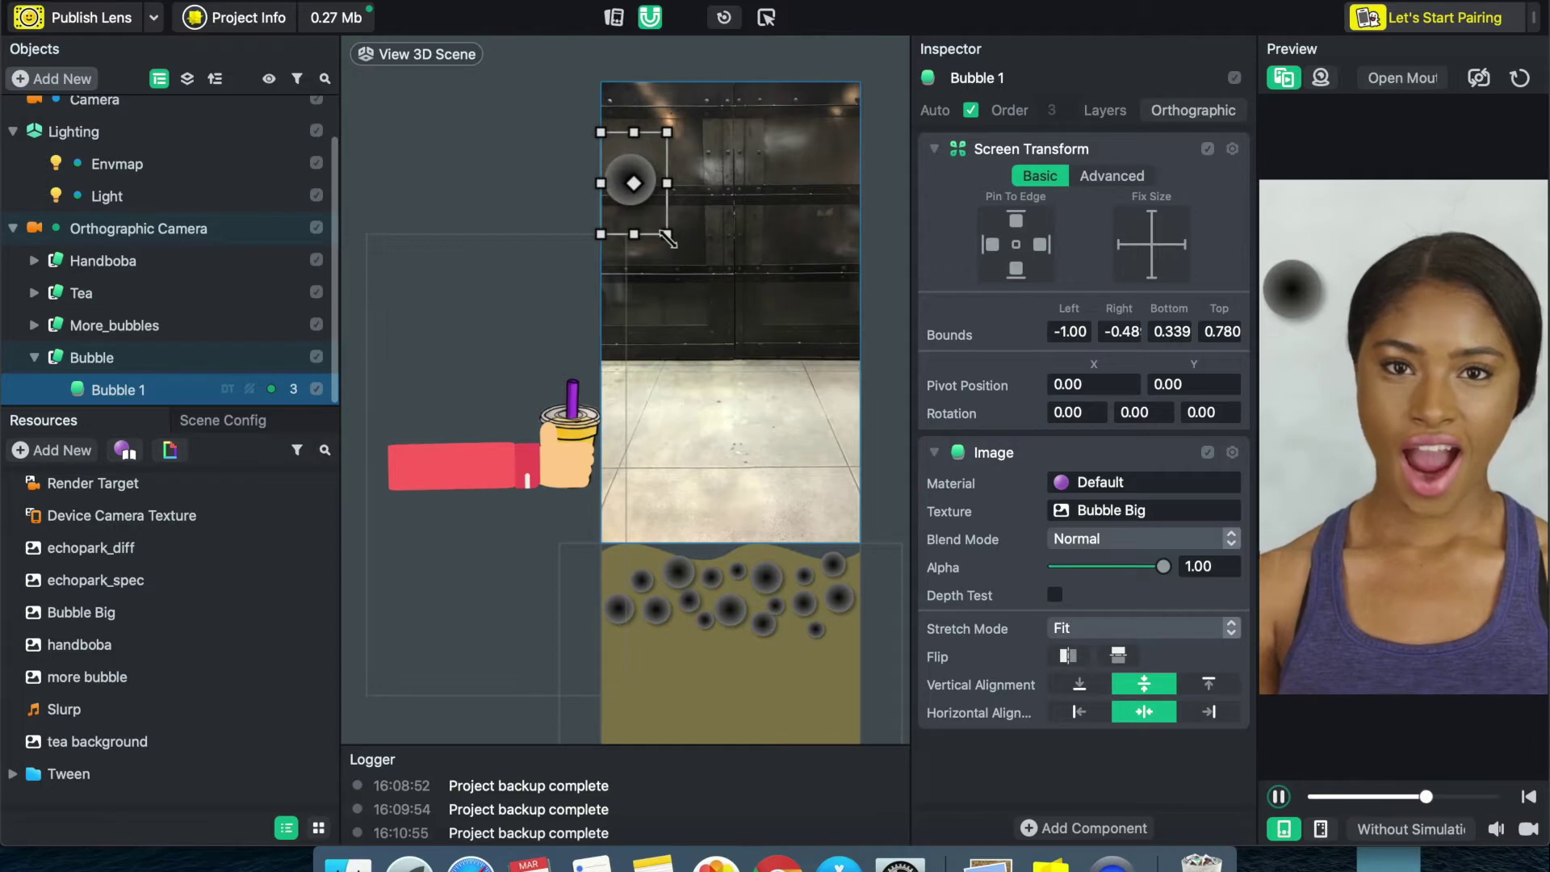
drag(667, 233, 642, 556)
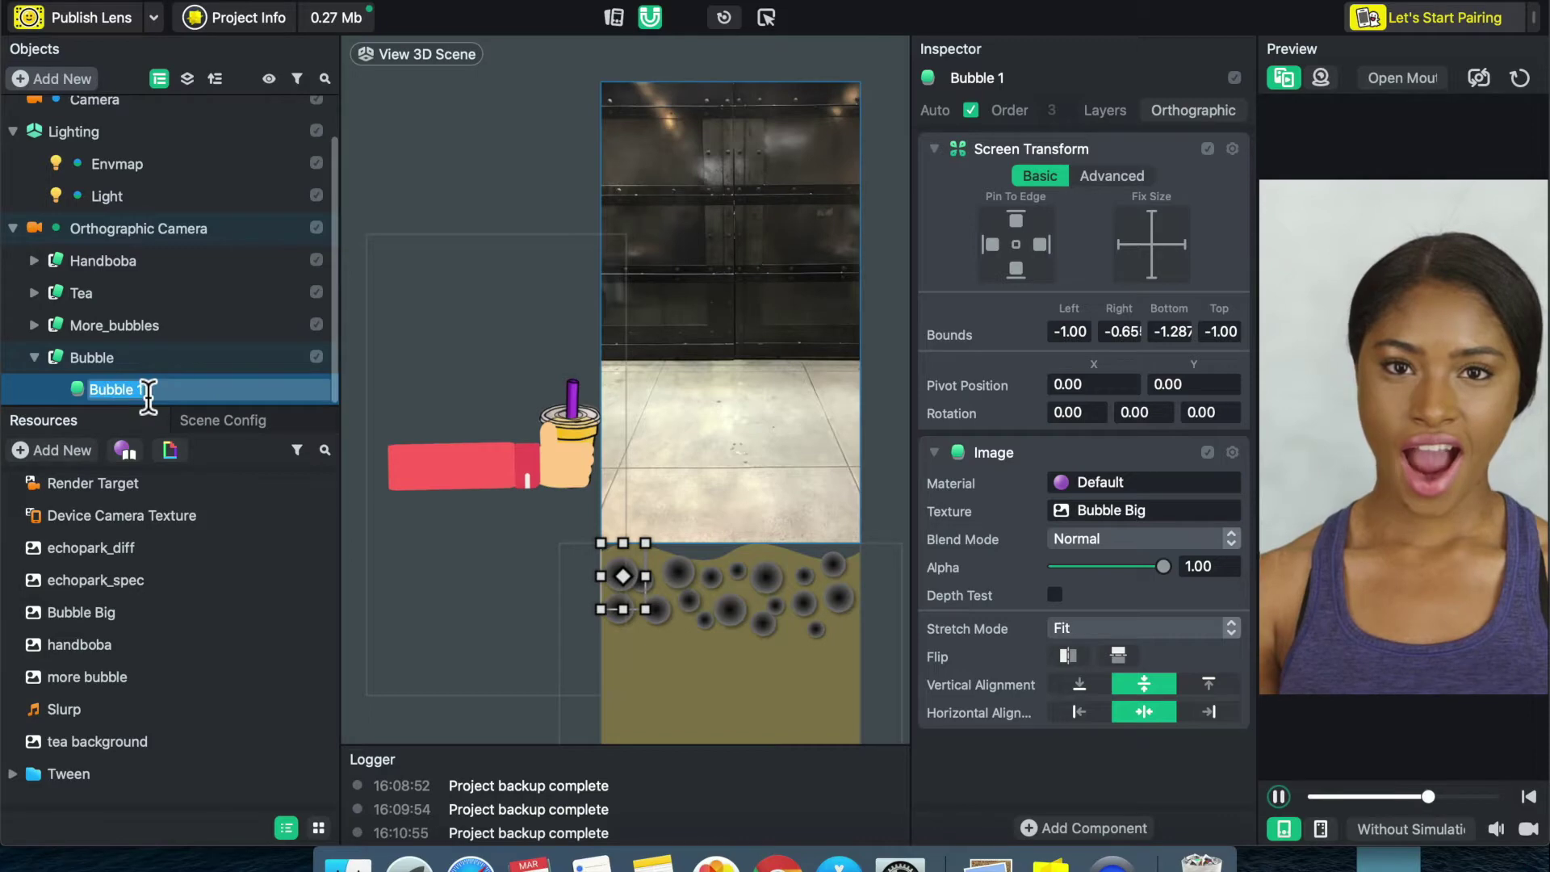
- Duplicate Bubble 1 and move the copy right to the horizontal centre, with left bound -0.172 and right bound 0.172
click(171, 365)
click(172, 393)
right_click(171, 394)
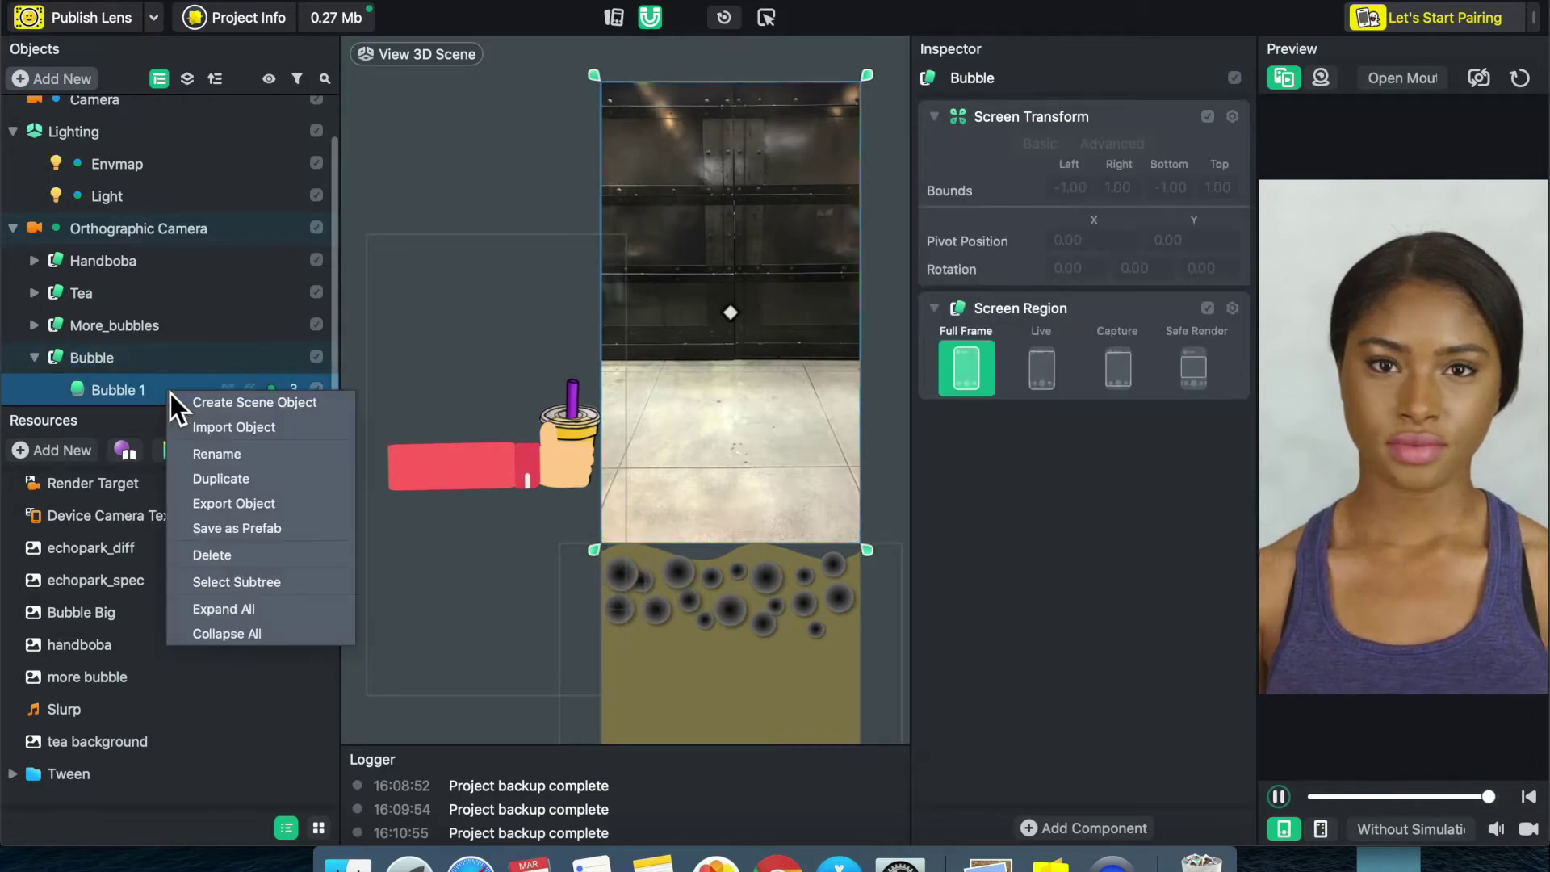
click(212, 479)
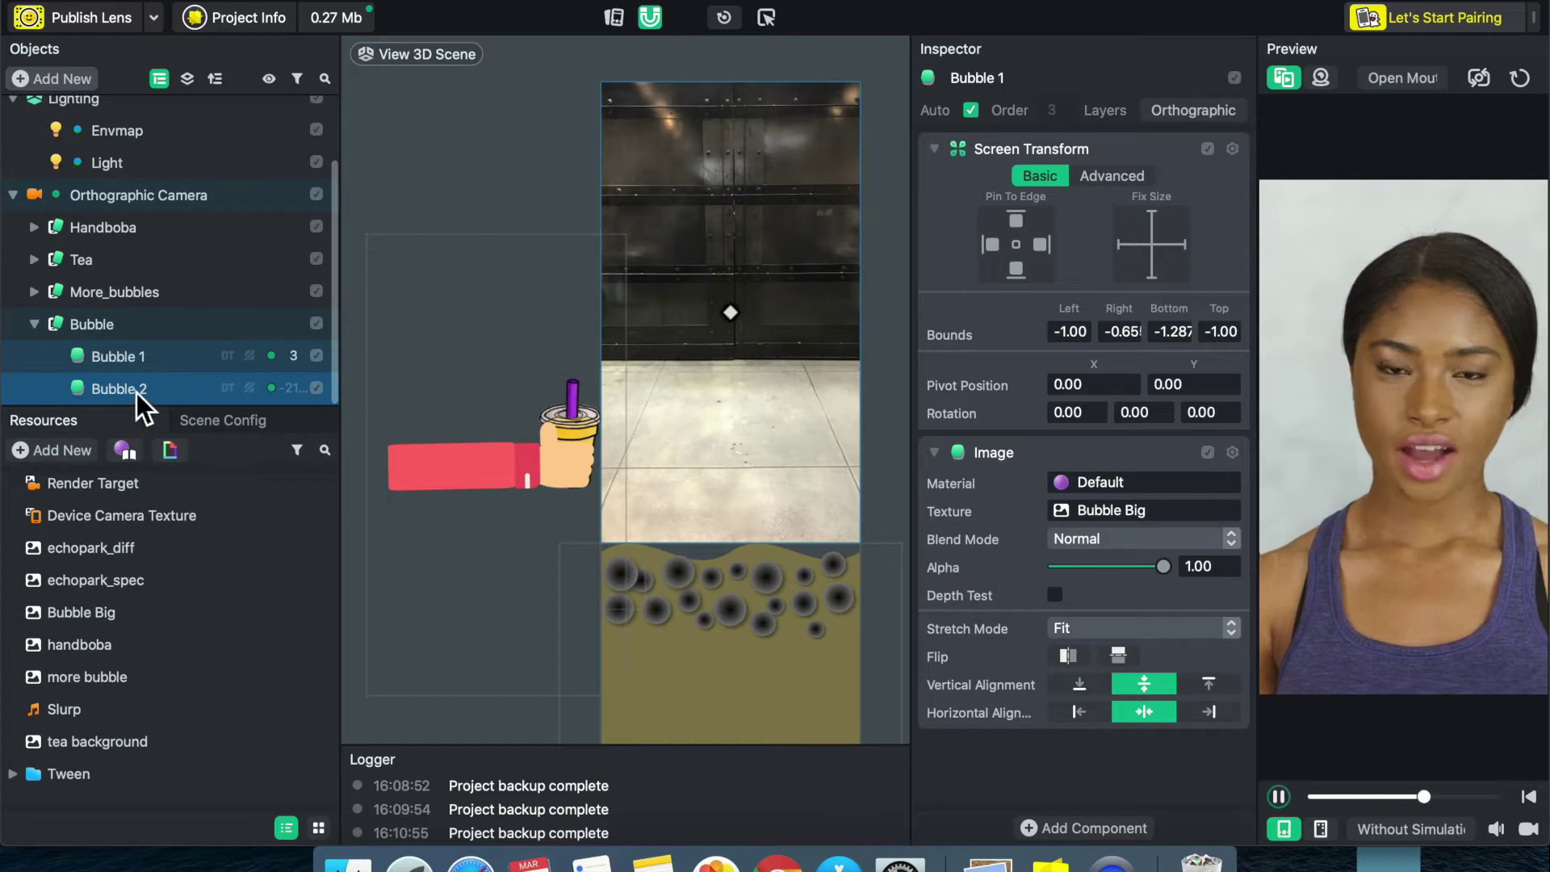
click(137, 392)
click(149, 389)
key(Return)
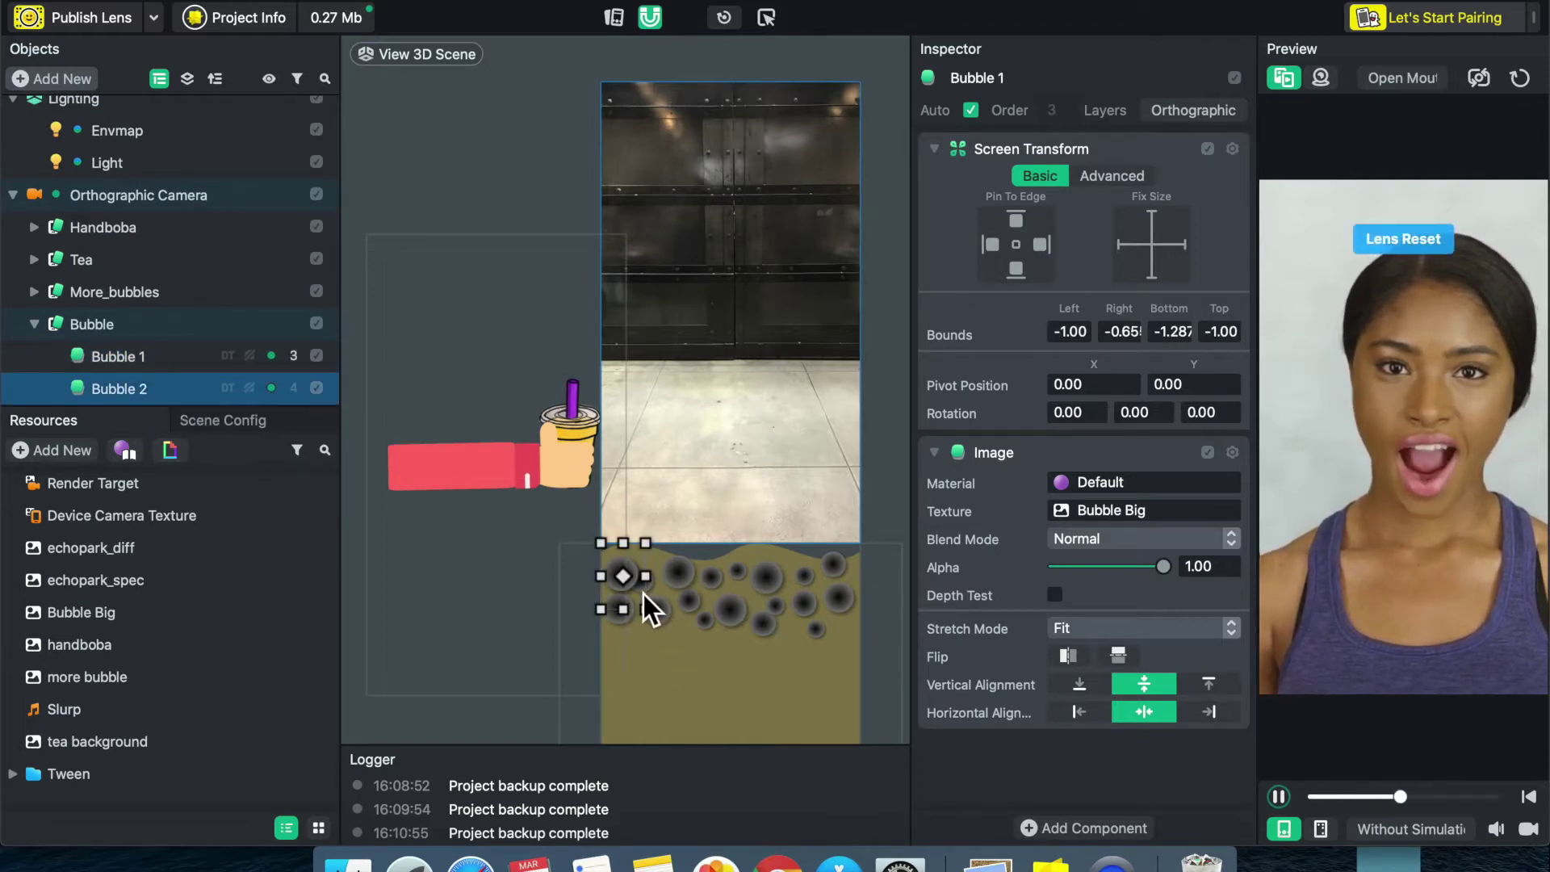
drag(662, 595, 760, 600)
- Duplicate Bubble 2, enlarge the copy and place it below the frame's lower-right corner, with left bound about 0.323 and bottom bound about -1.483
right_click(93, 400)
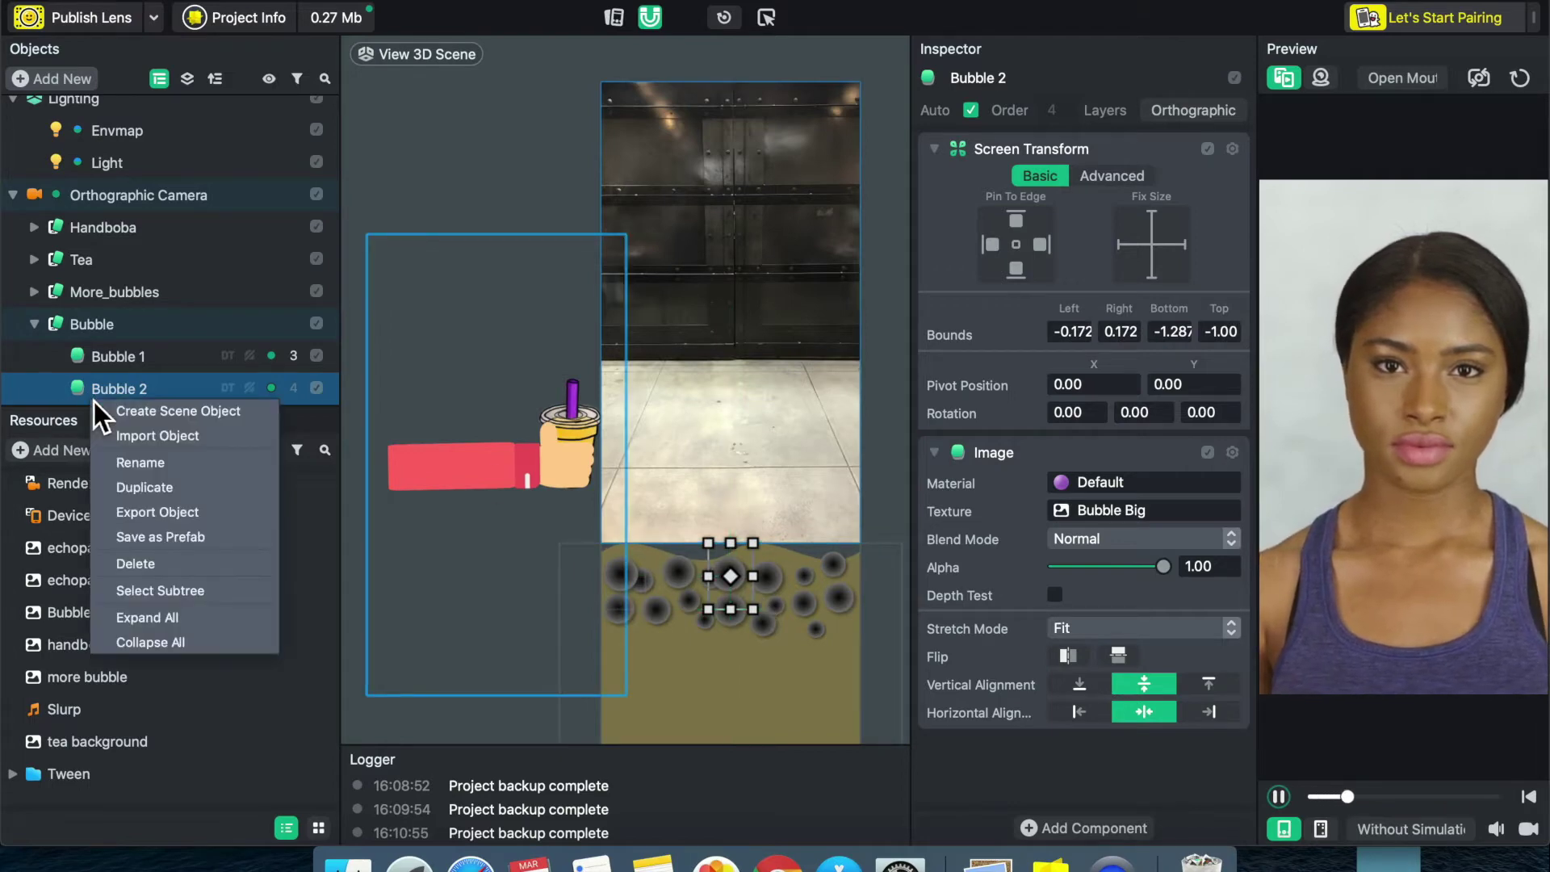
click(141, 490)
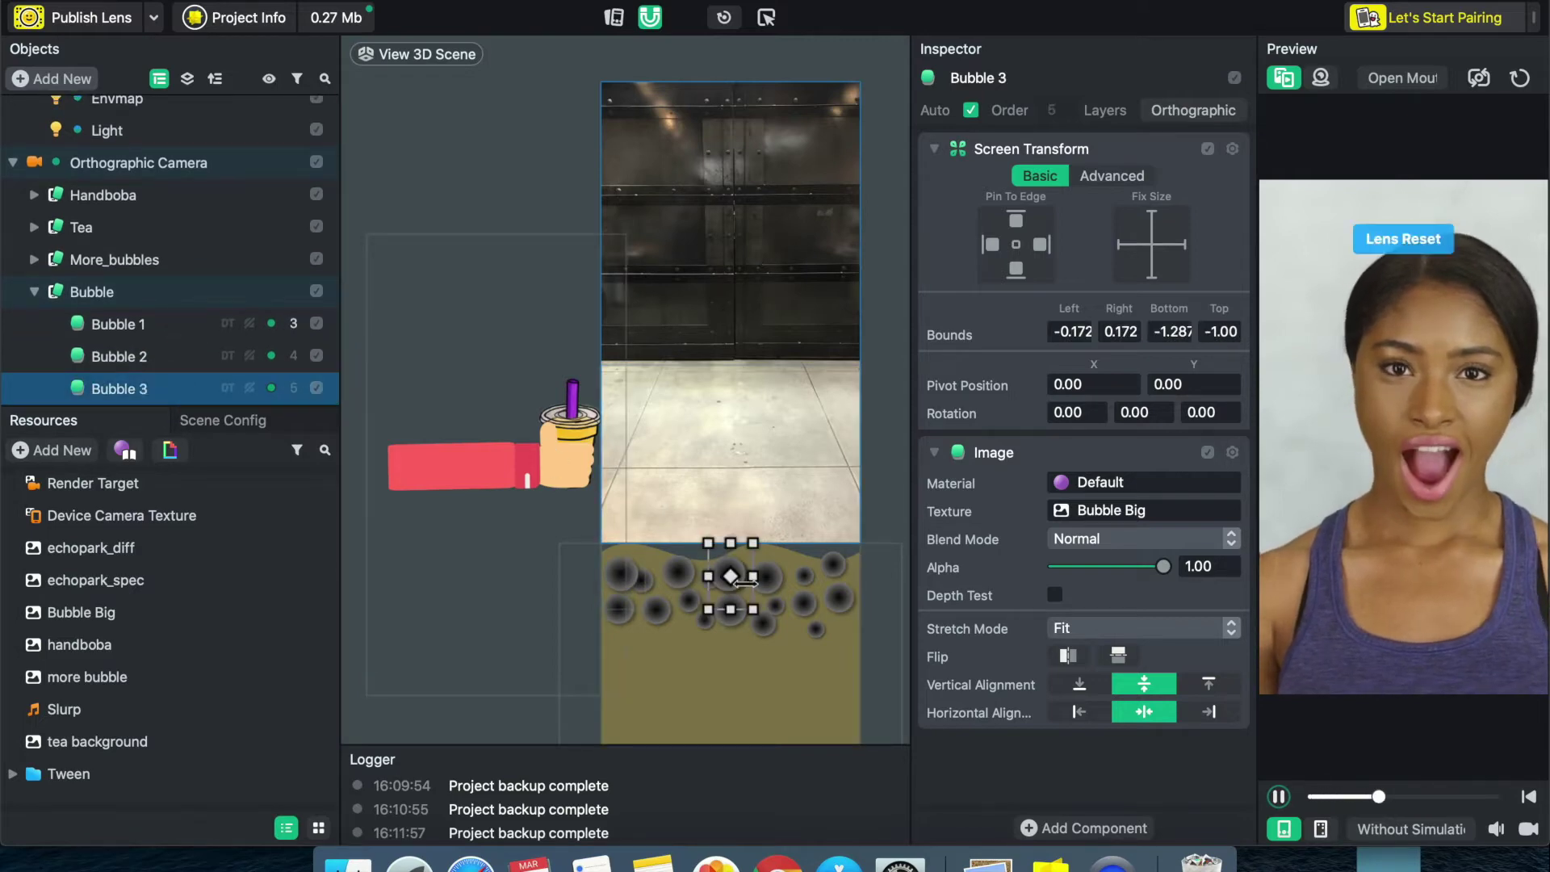
drag(750, 604, 793, 650)
drag(777, 594, 843, 615)
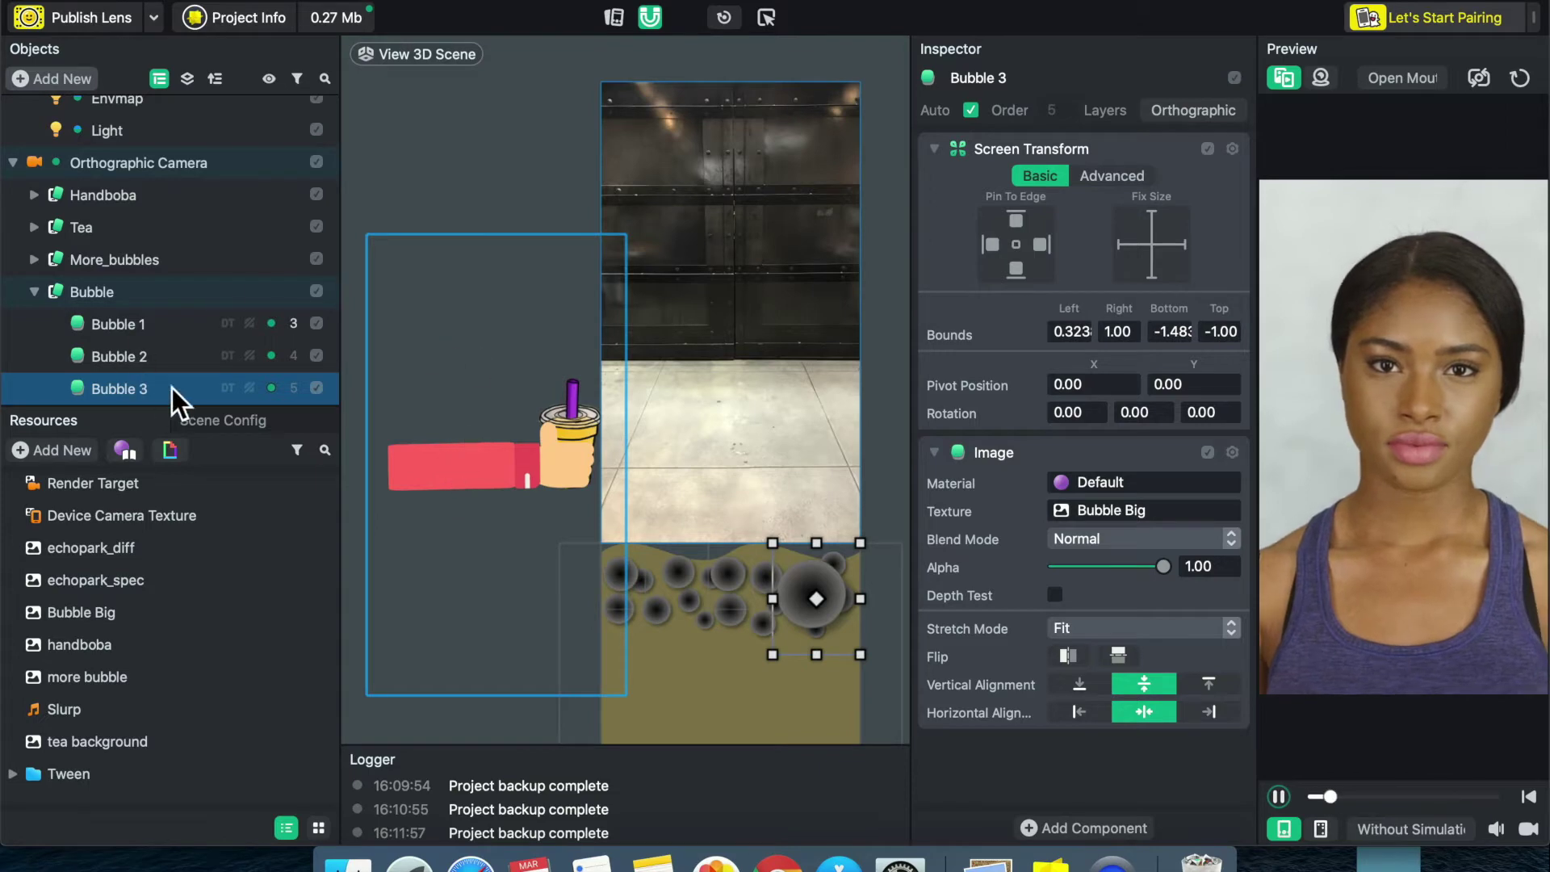
- Collapse the Bubble region and move the Handboba image slightly down, with bottom bound about -1.777 and top bound about 0.222
click(39, 297)
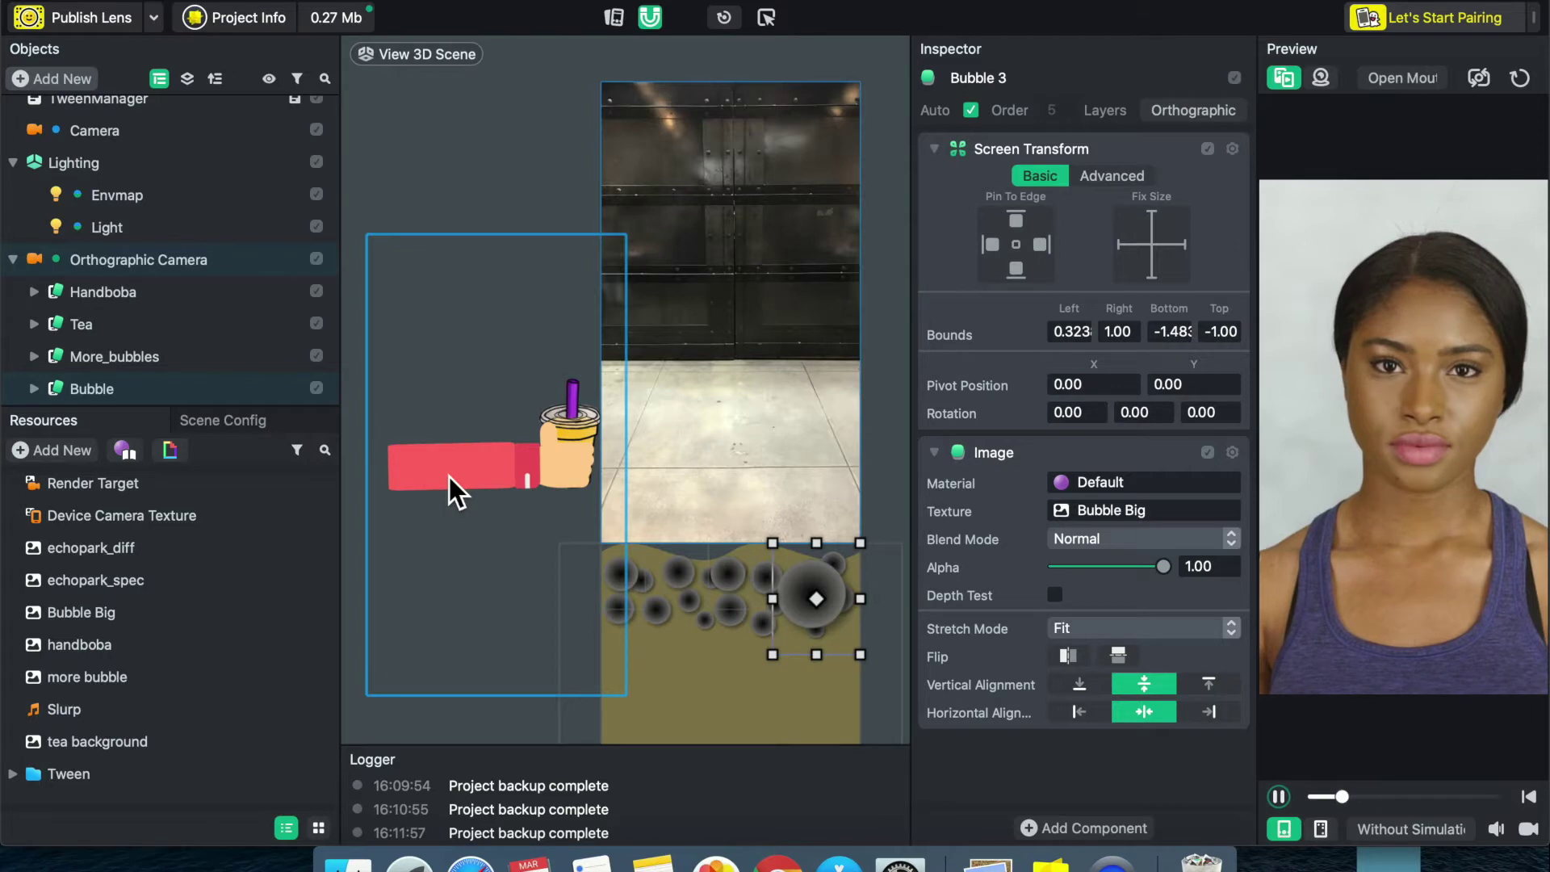
mouse_move(449, 479)
mouse_down()
mouse_move(449, 513)
mouse_move(505, 467)
mouse_move(483, 505)
mouse_move(440, 504)
mouse_up()
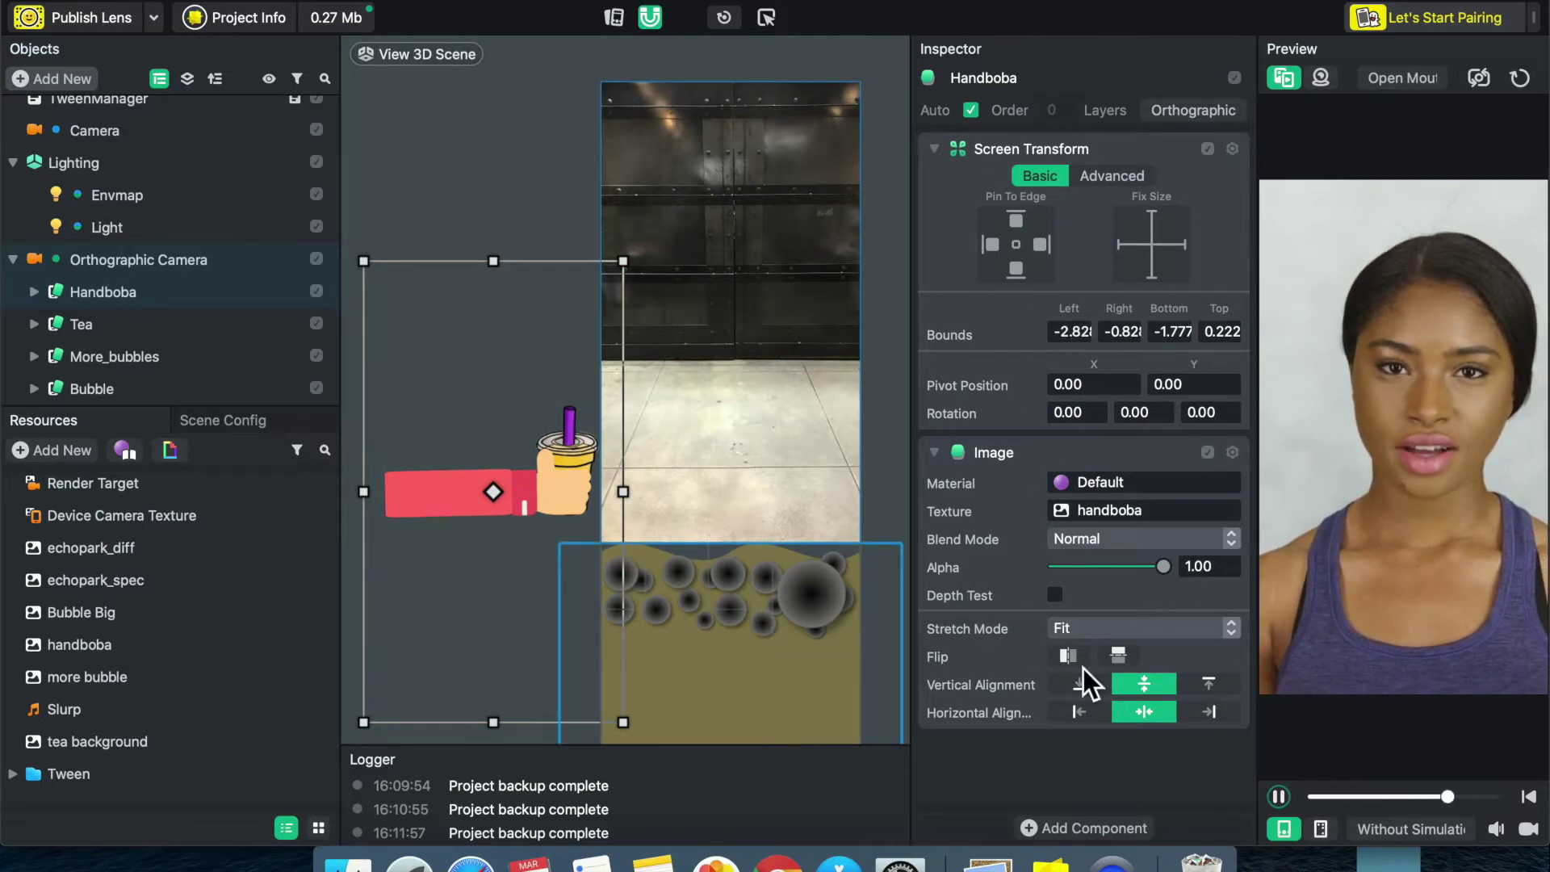
- Add a Script component to the Handboba image
click(1072, 834)
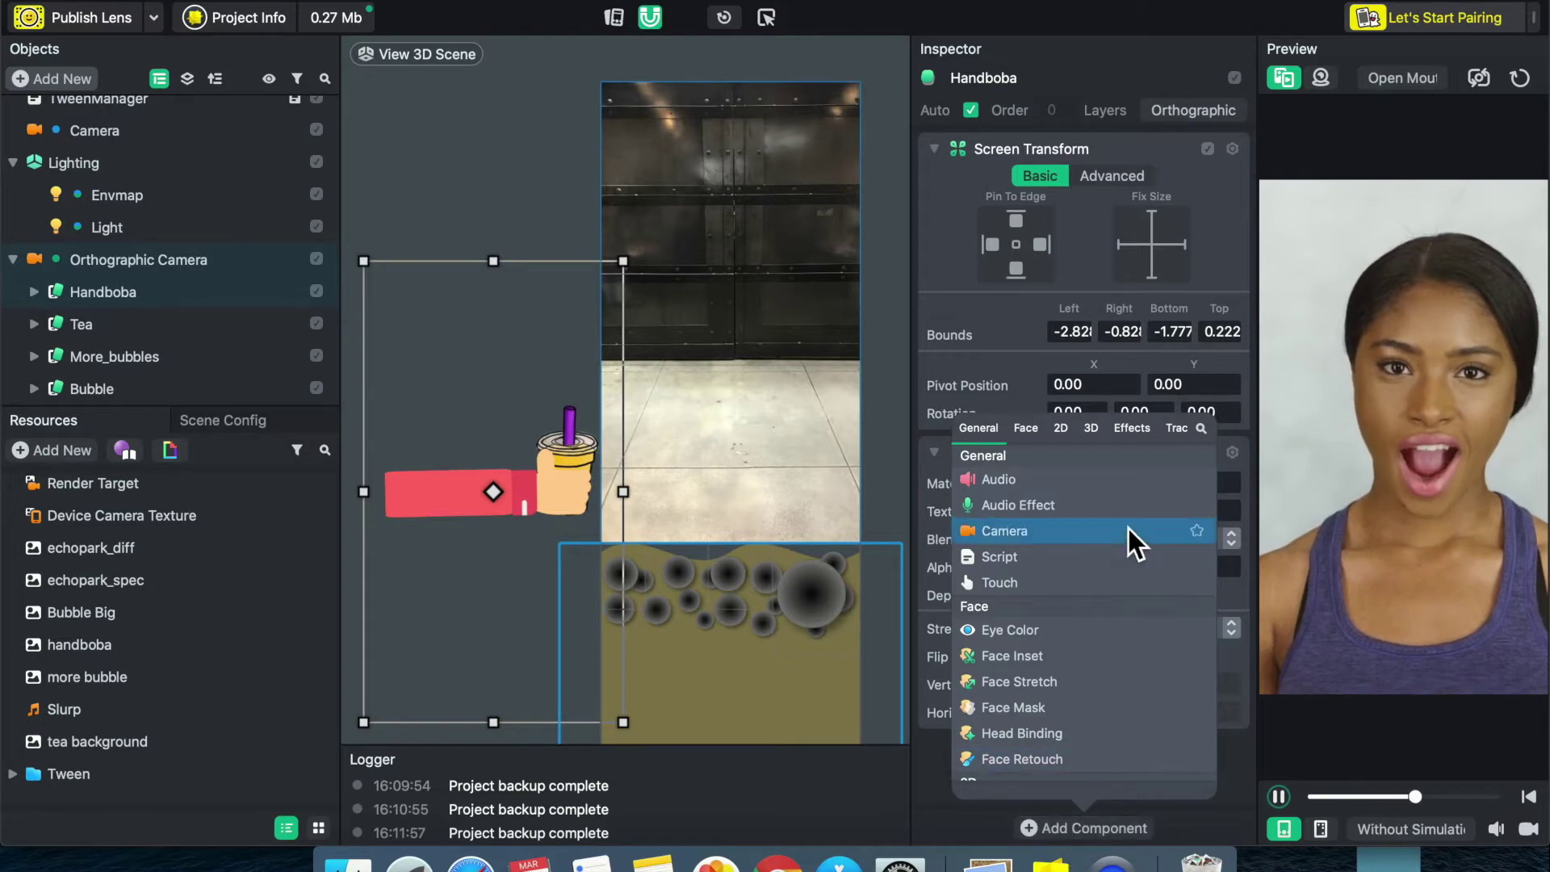
scroll(1150, 606, down, 3)
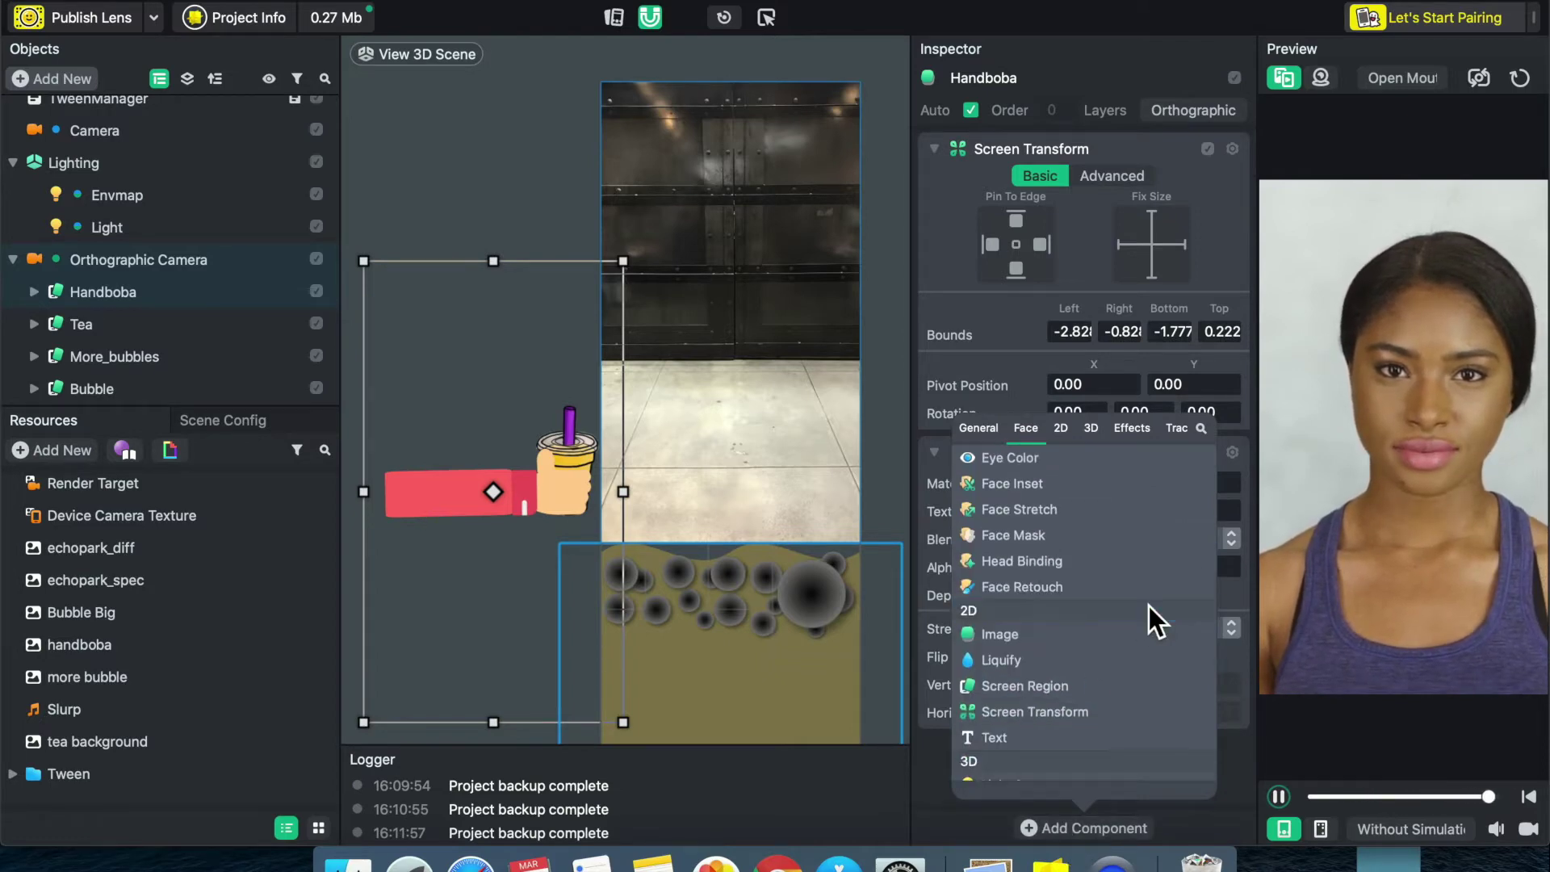
scroll(1150, 607, down, 2)
scroll(1150, 605, down, 10)
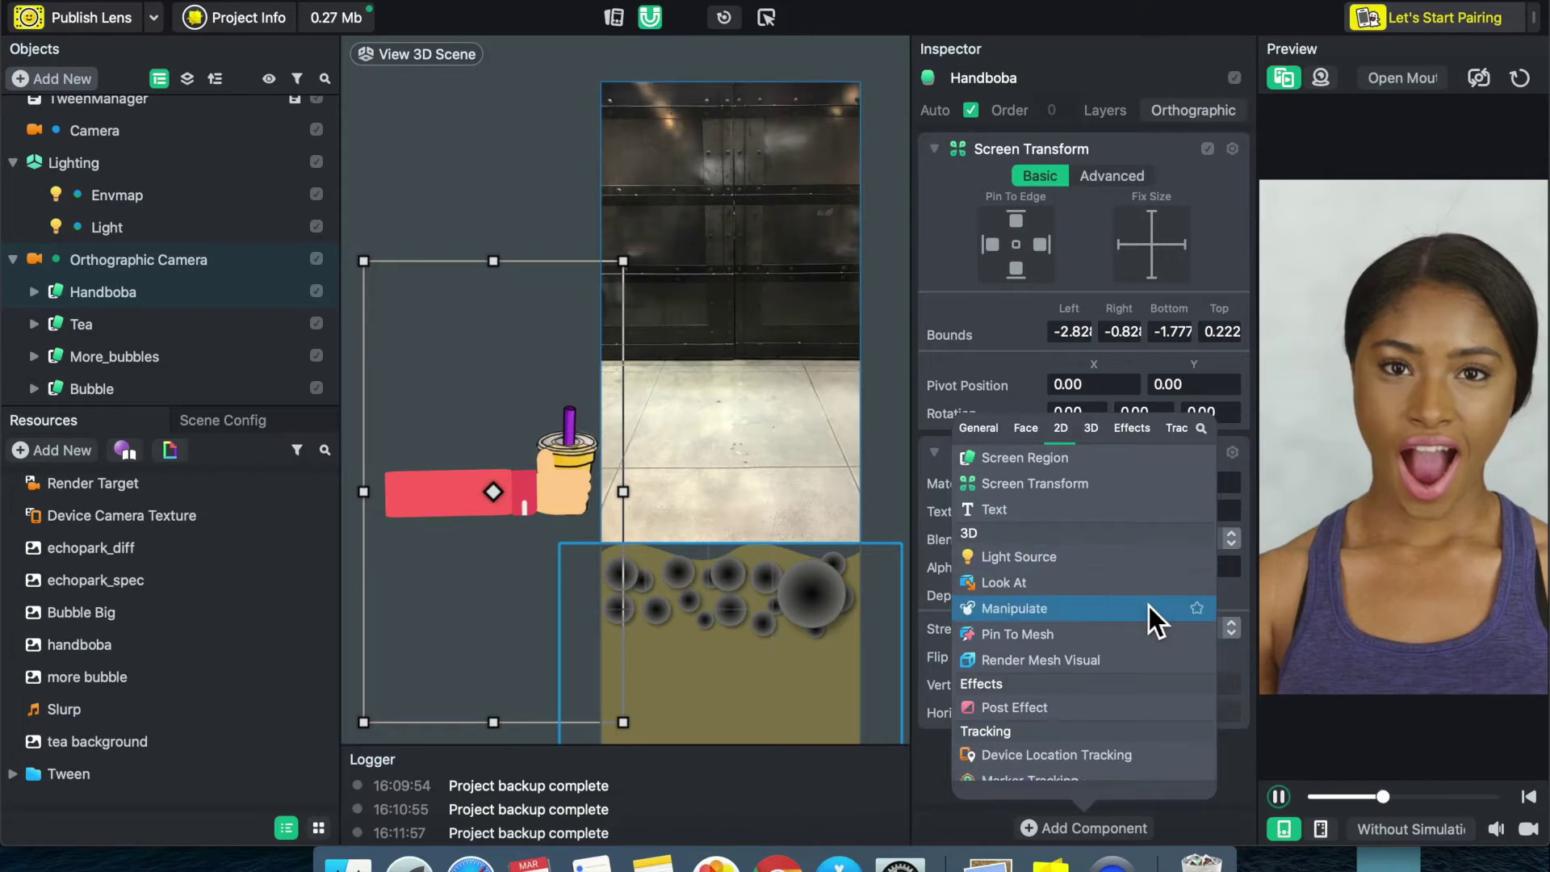
scroll(1150, 606, up, 15)
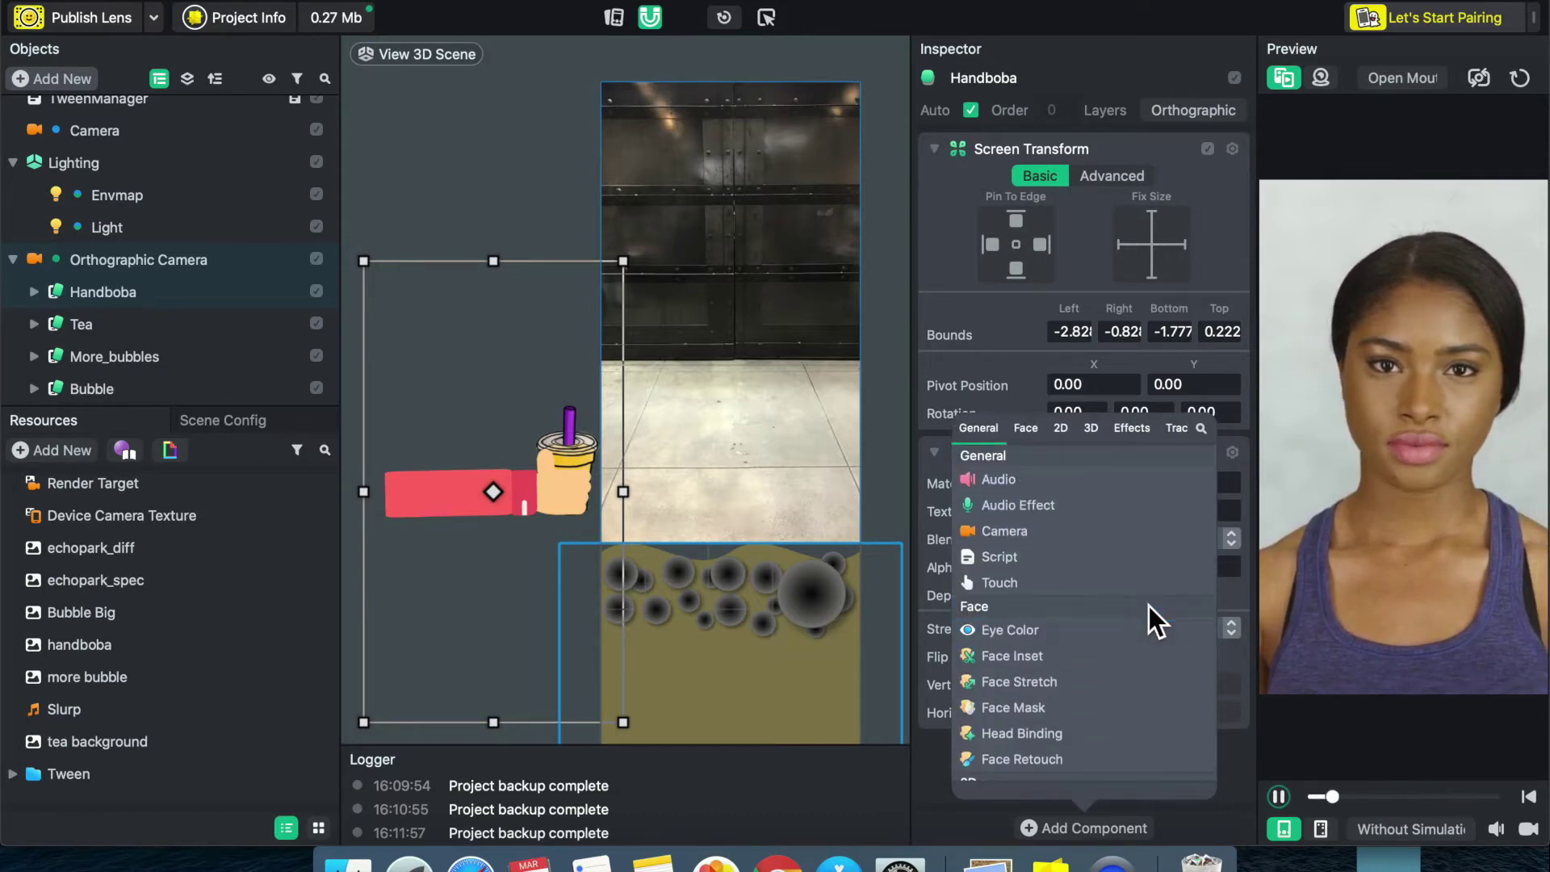
click(1054, 562)
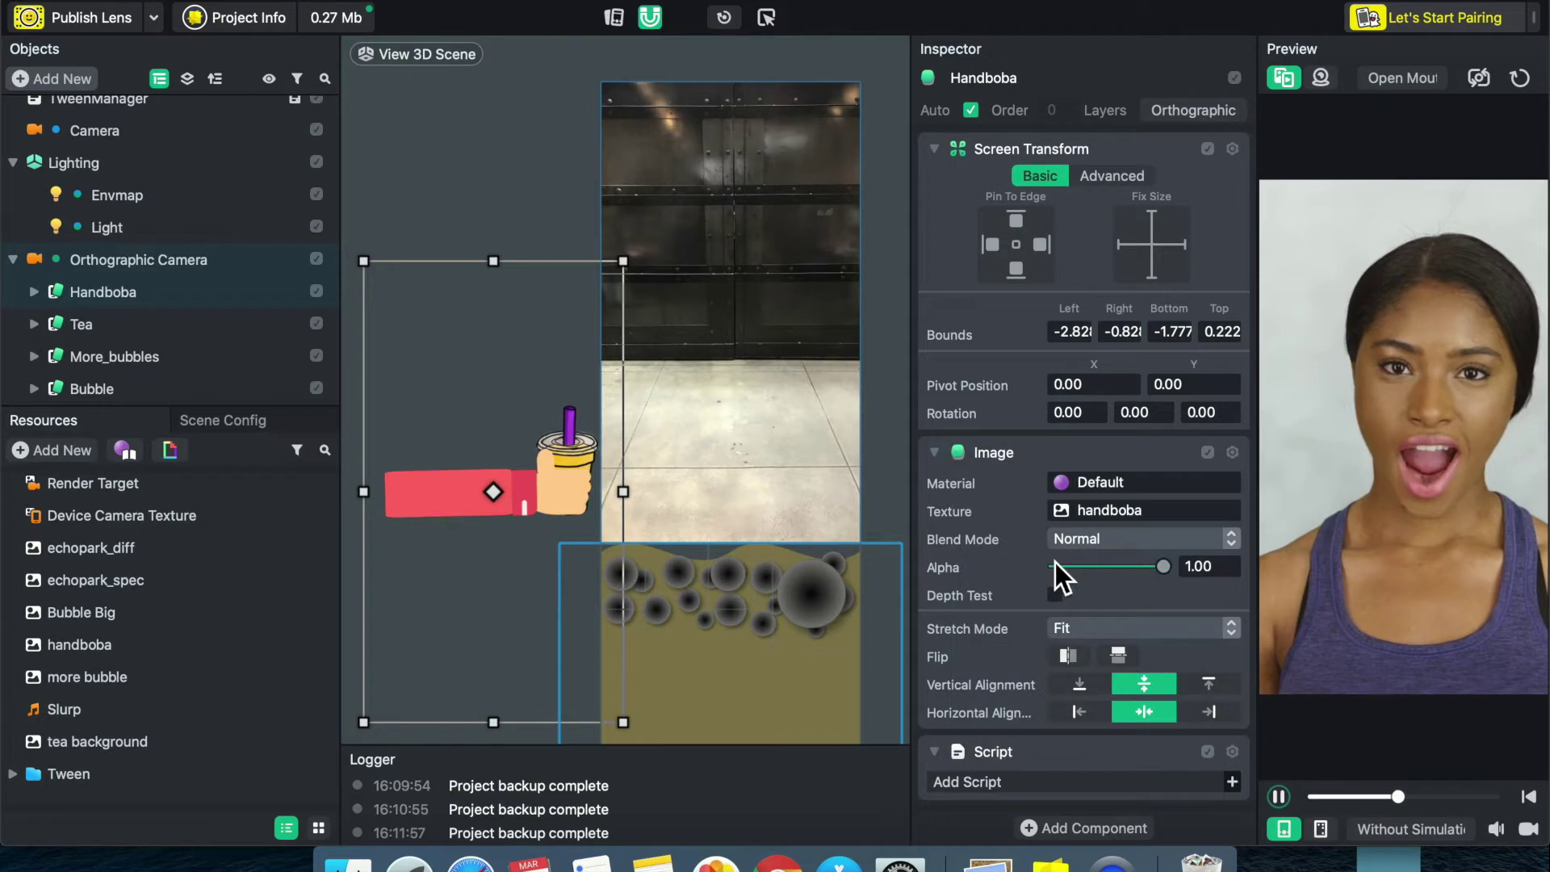
- Add a script entry to the Handboba image's Script component and browse to the Tween > TweenTypes folder for its source
click(1046, 781)
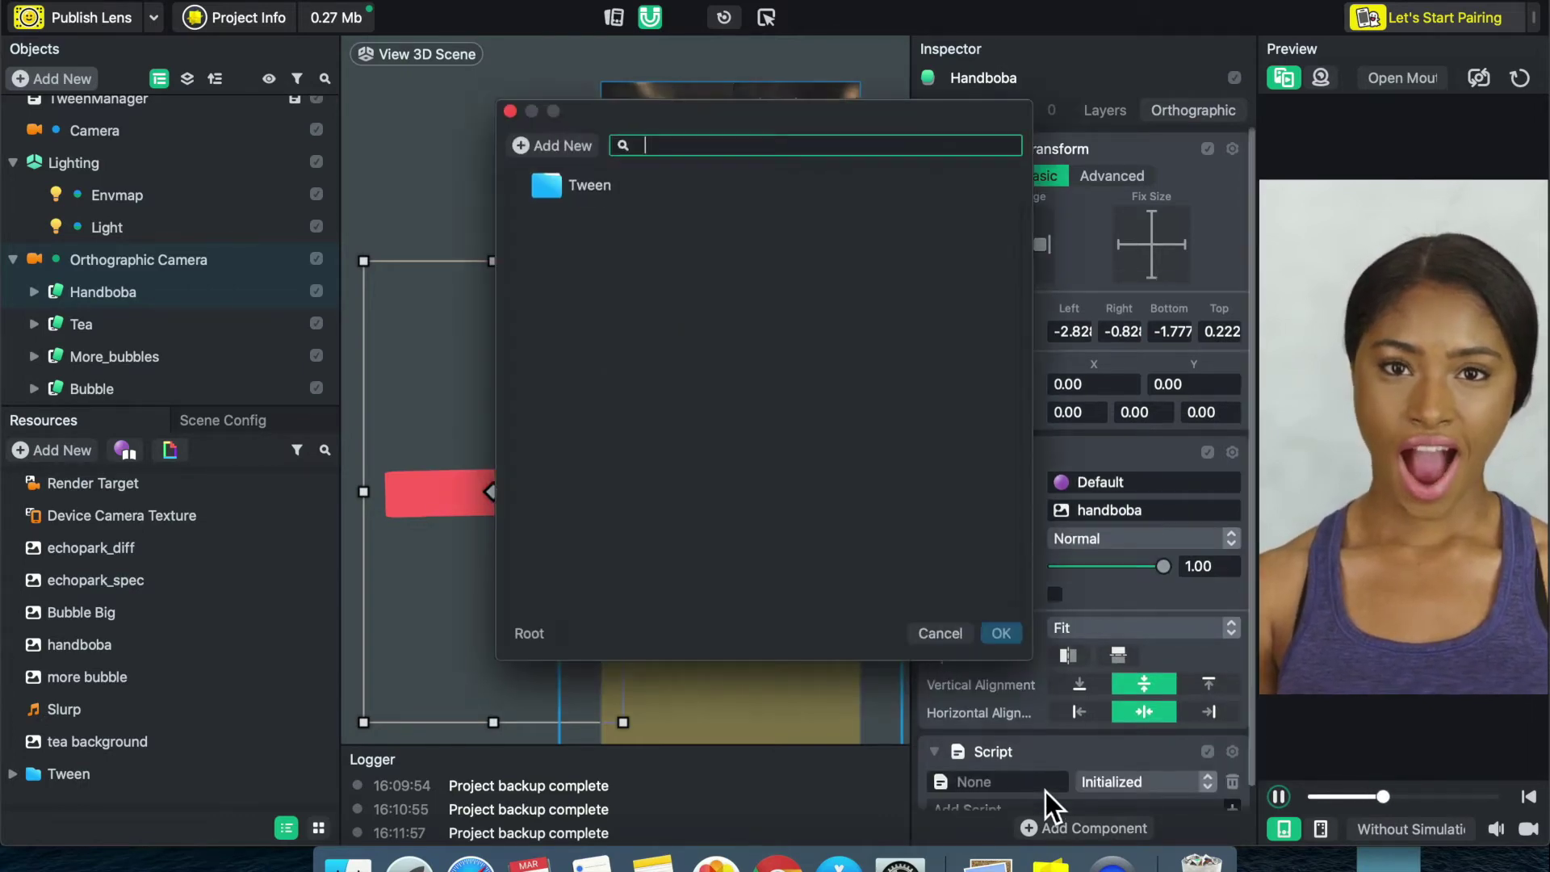
click(577, 186)
double_click(578, 185)
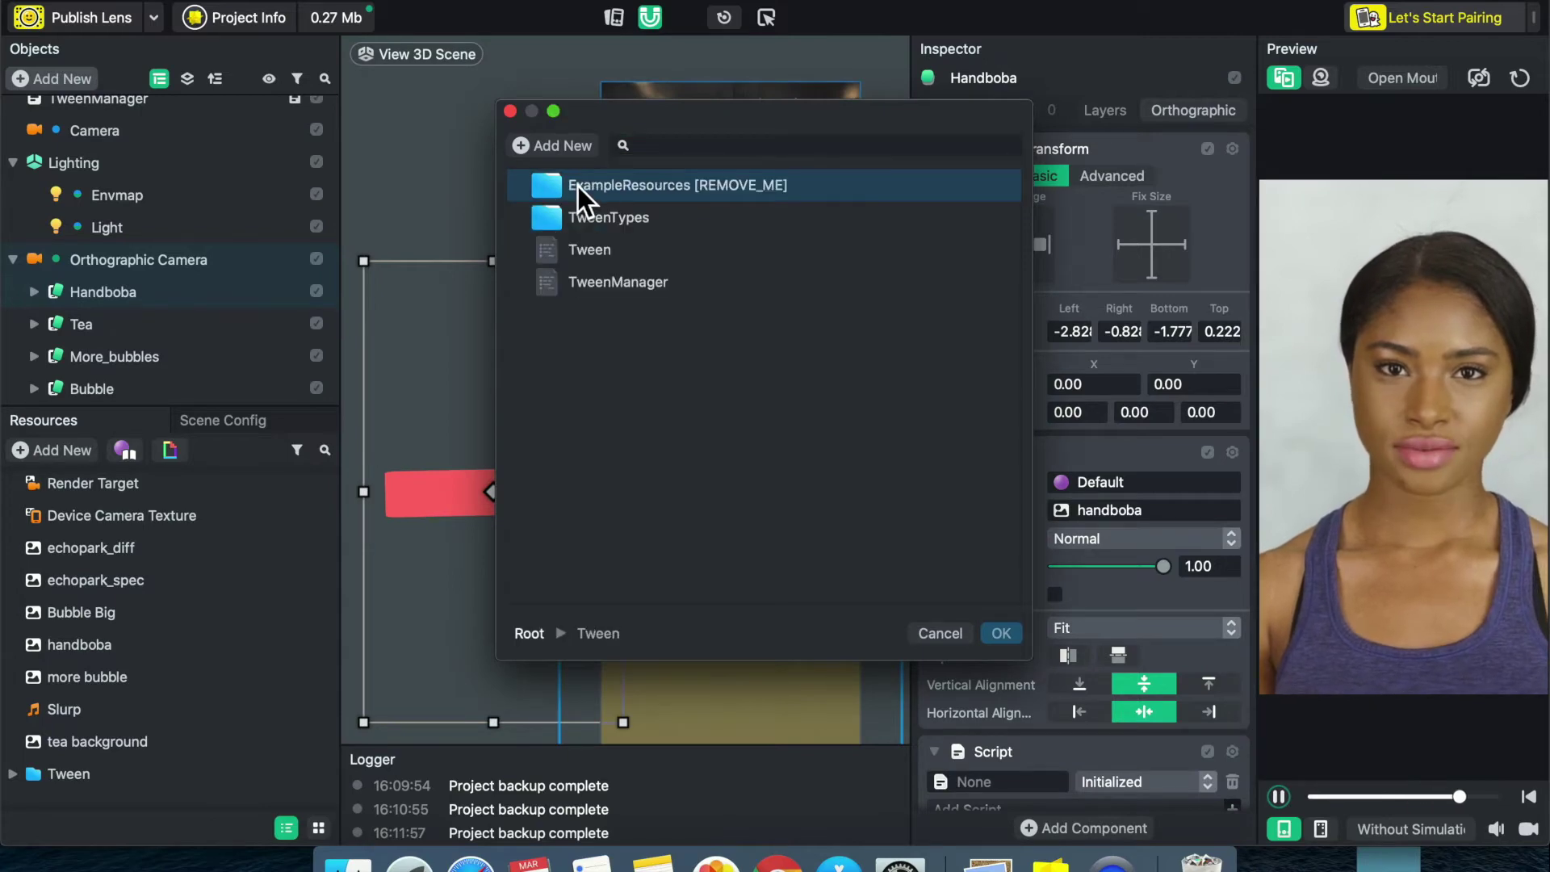
click(580, 212)
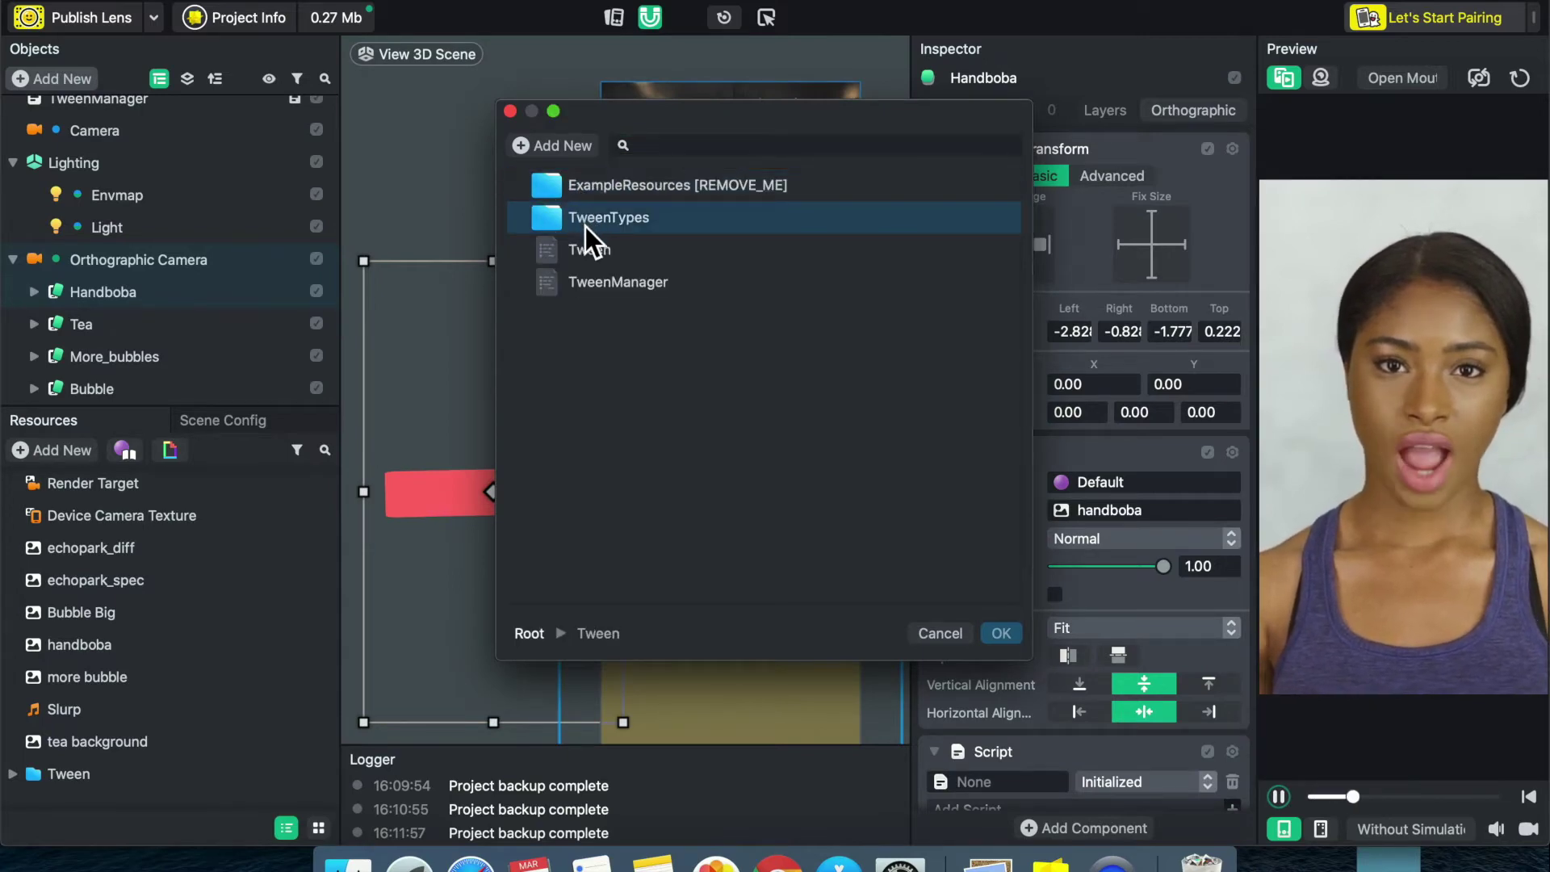
double_click(585, 226)
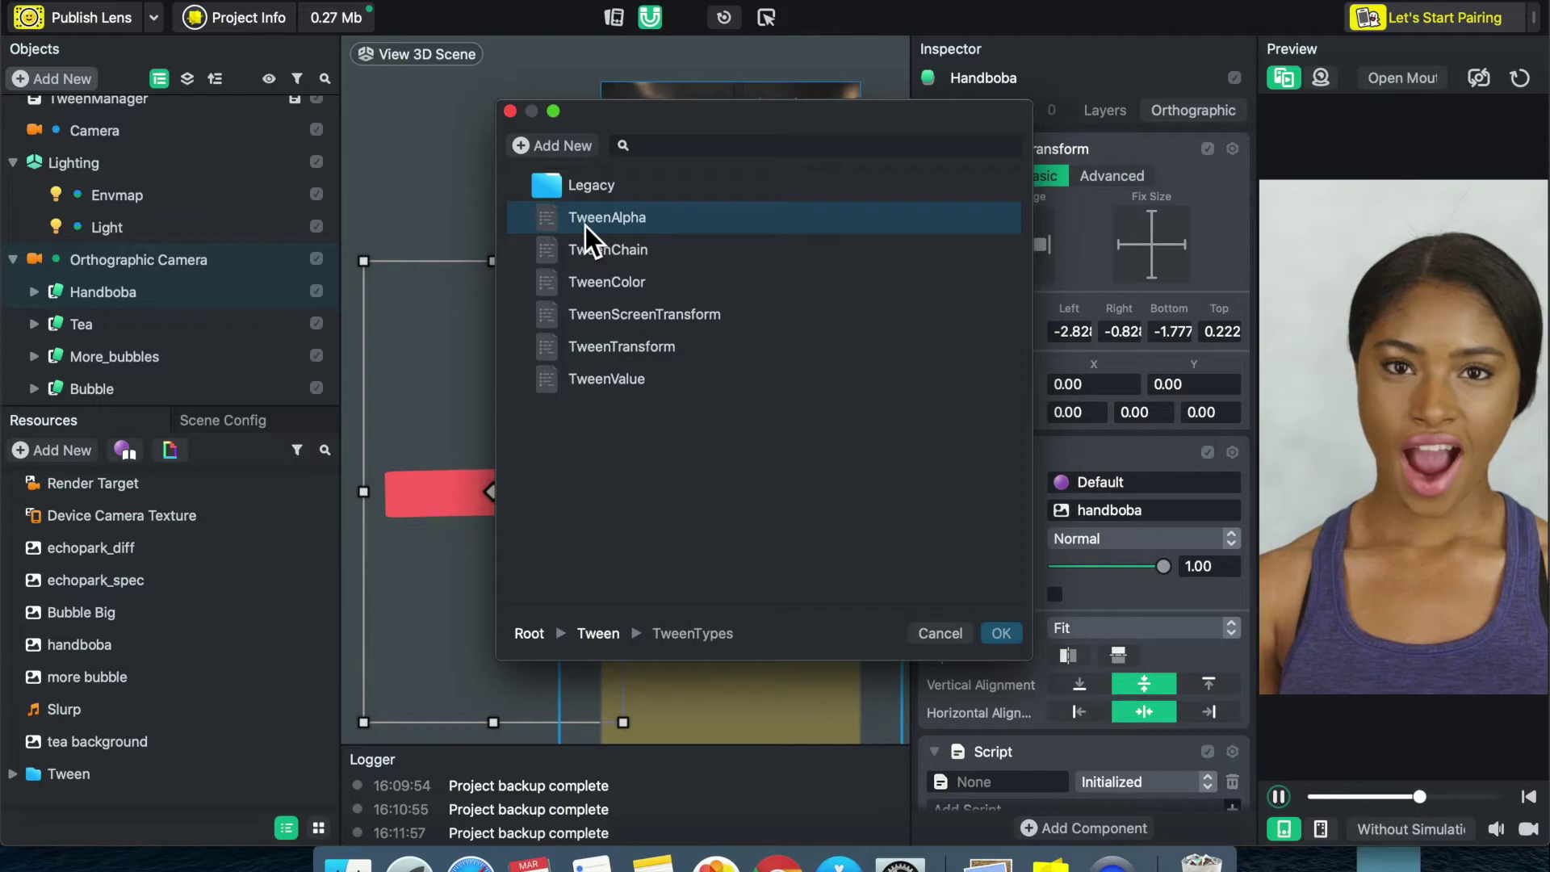
- Examine the tween scripts available in TweenTypes, including TweenAlpha, TweenChain, TweenColor, TweenScreenTransform, TweenTransform and TweenValue
click(641, 252)
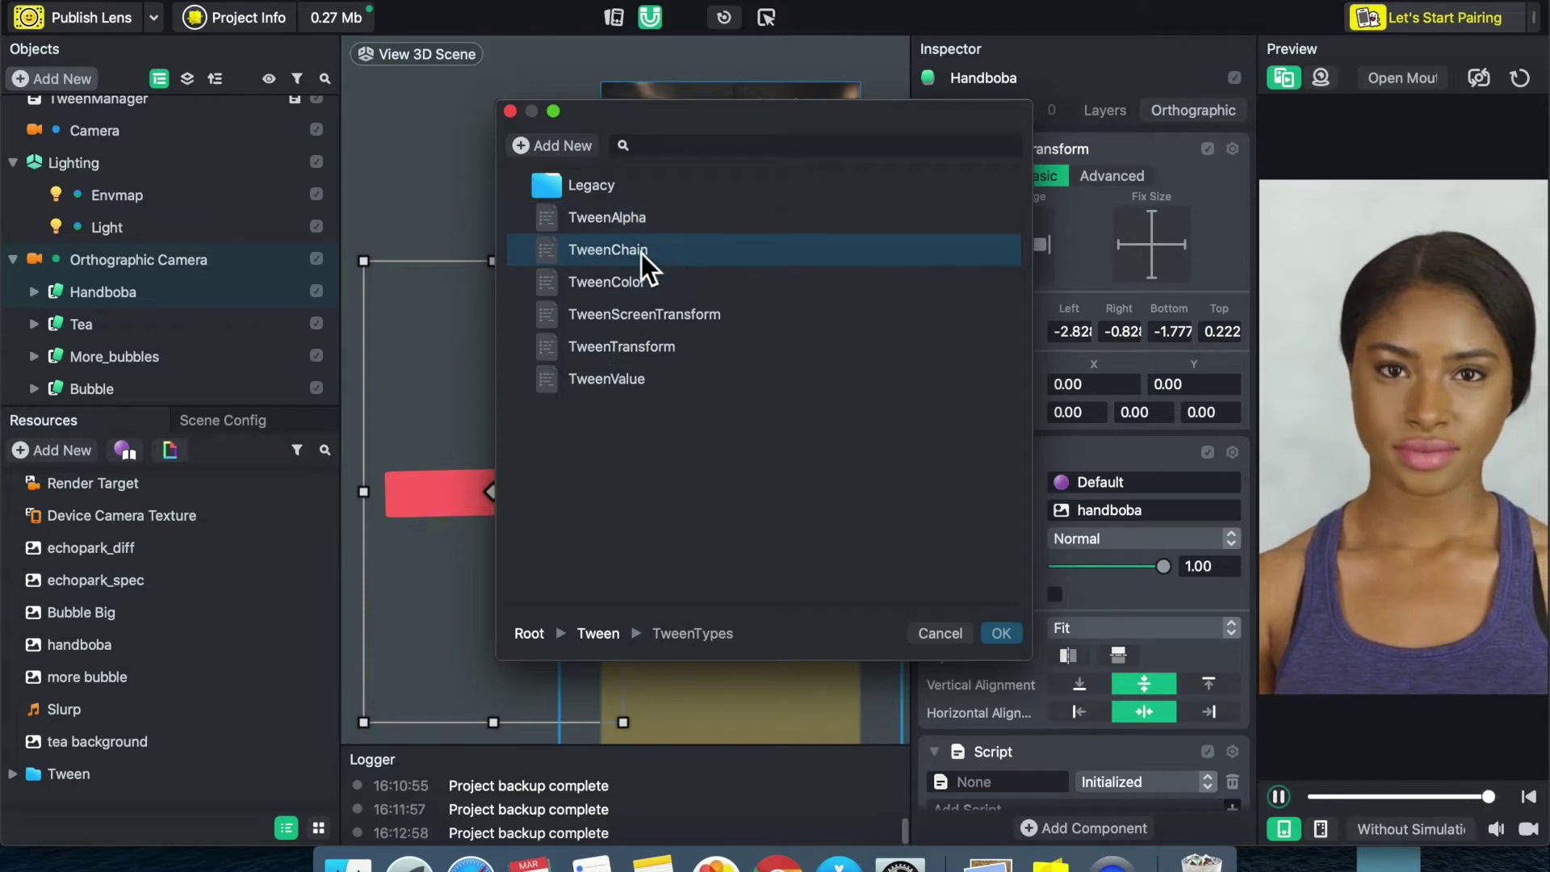
click(652, 350)
click(639, 230)
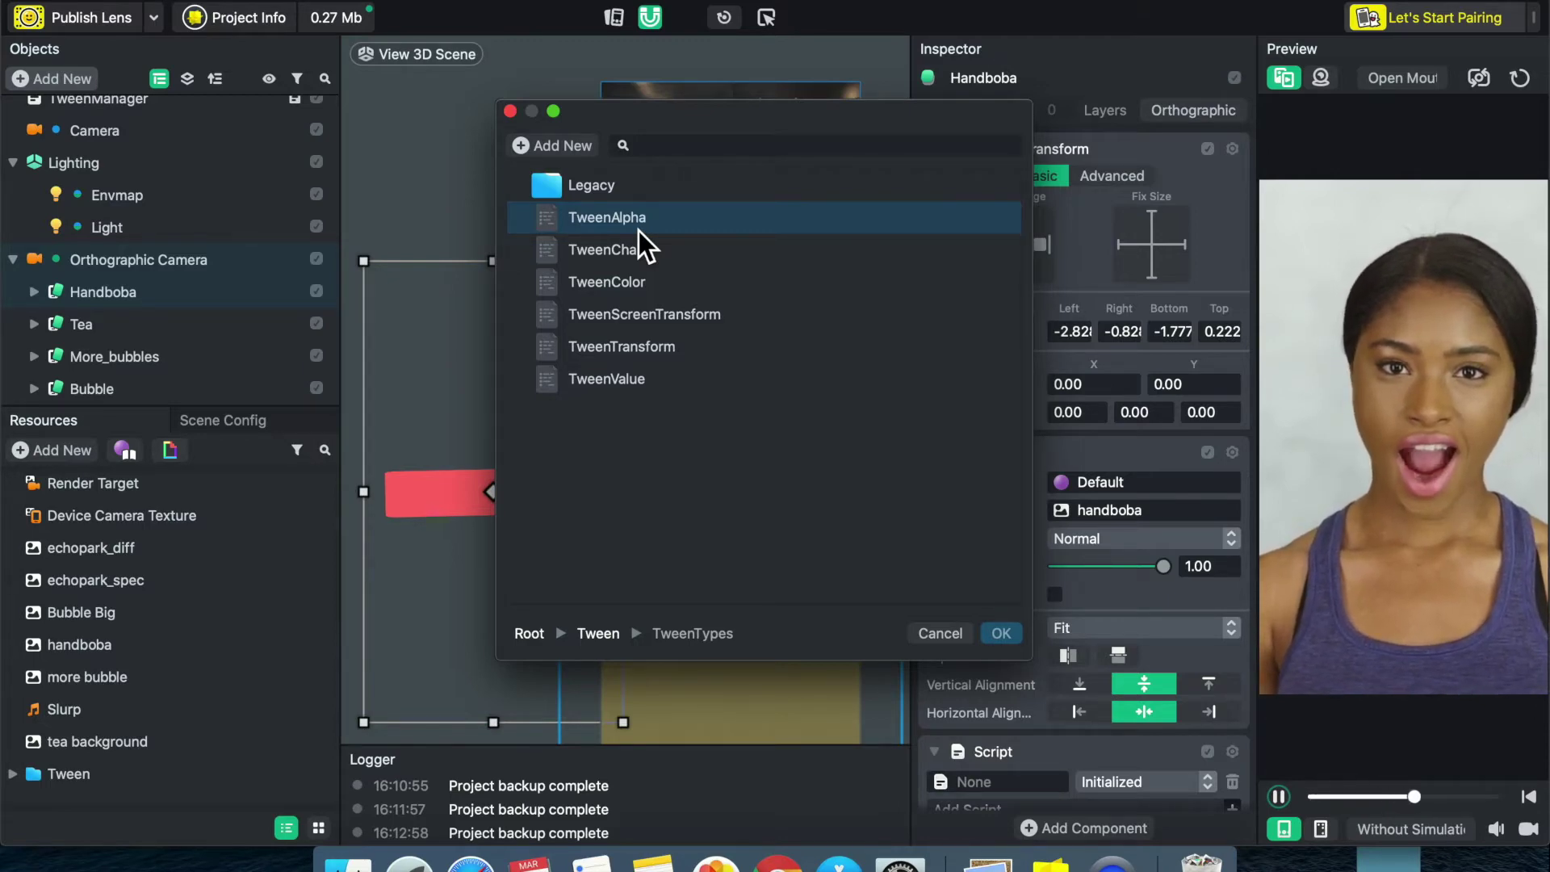
click(646, 271)
click(645, 251)
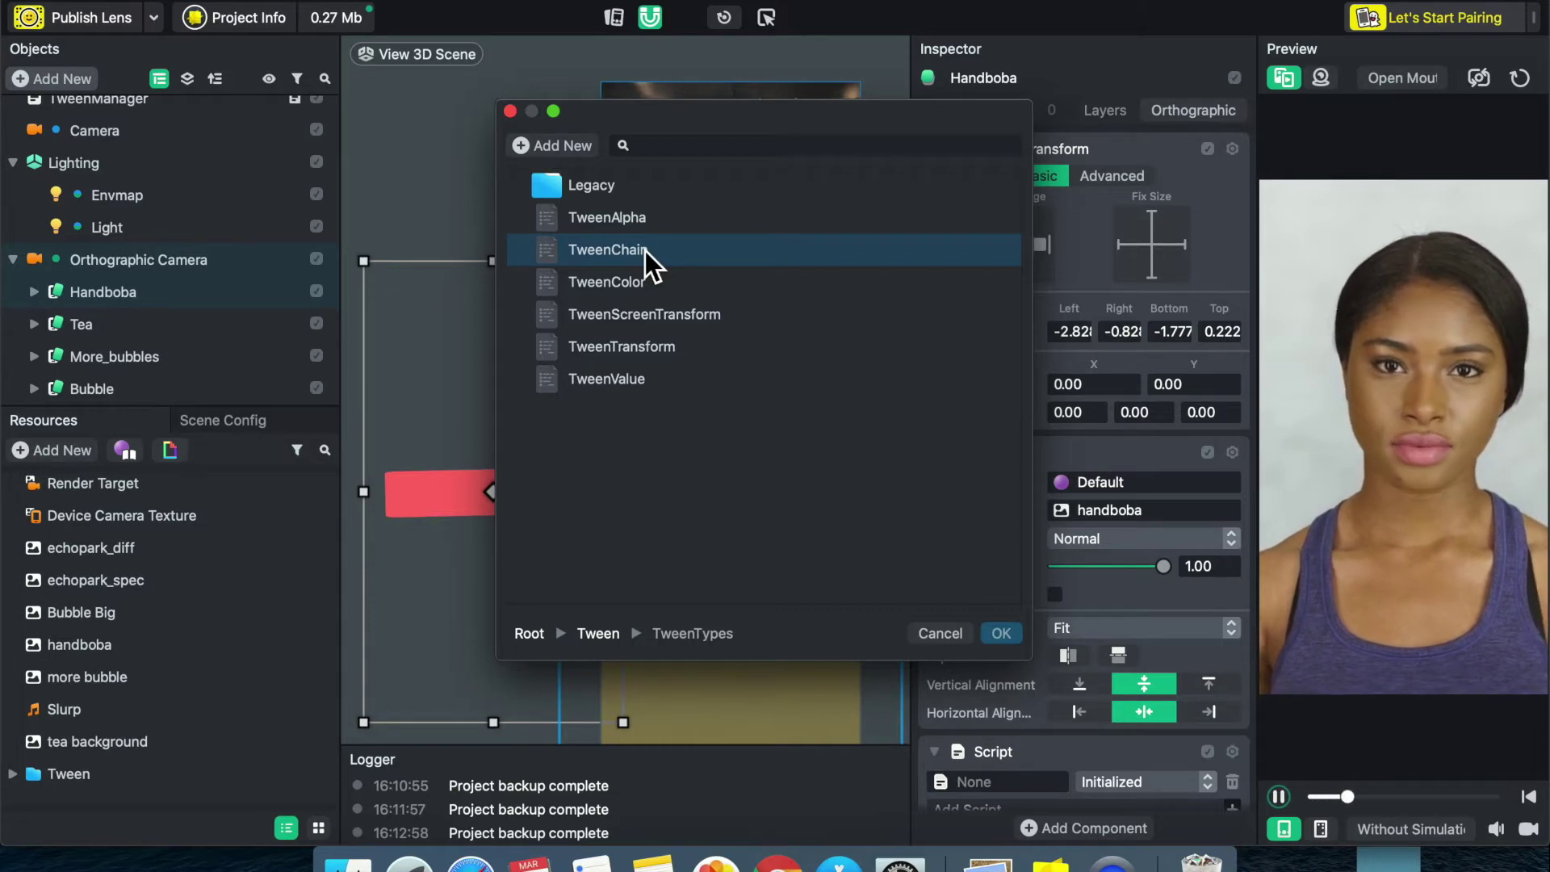
click(648, 279)
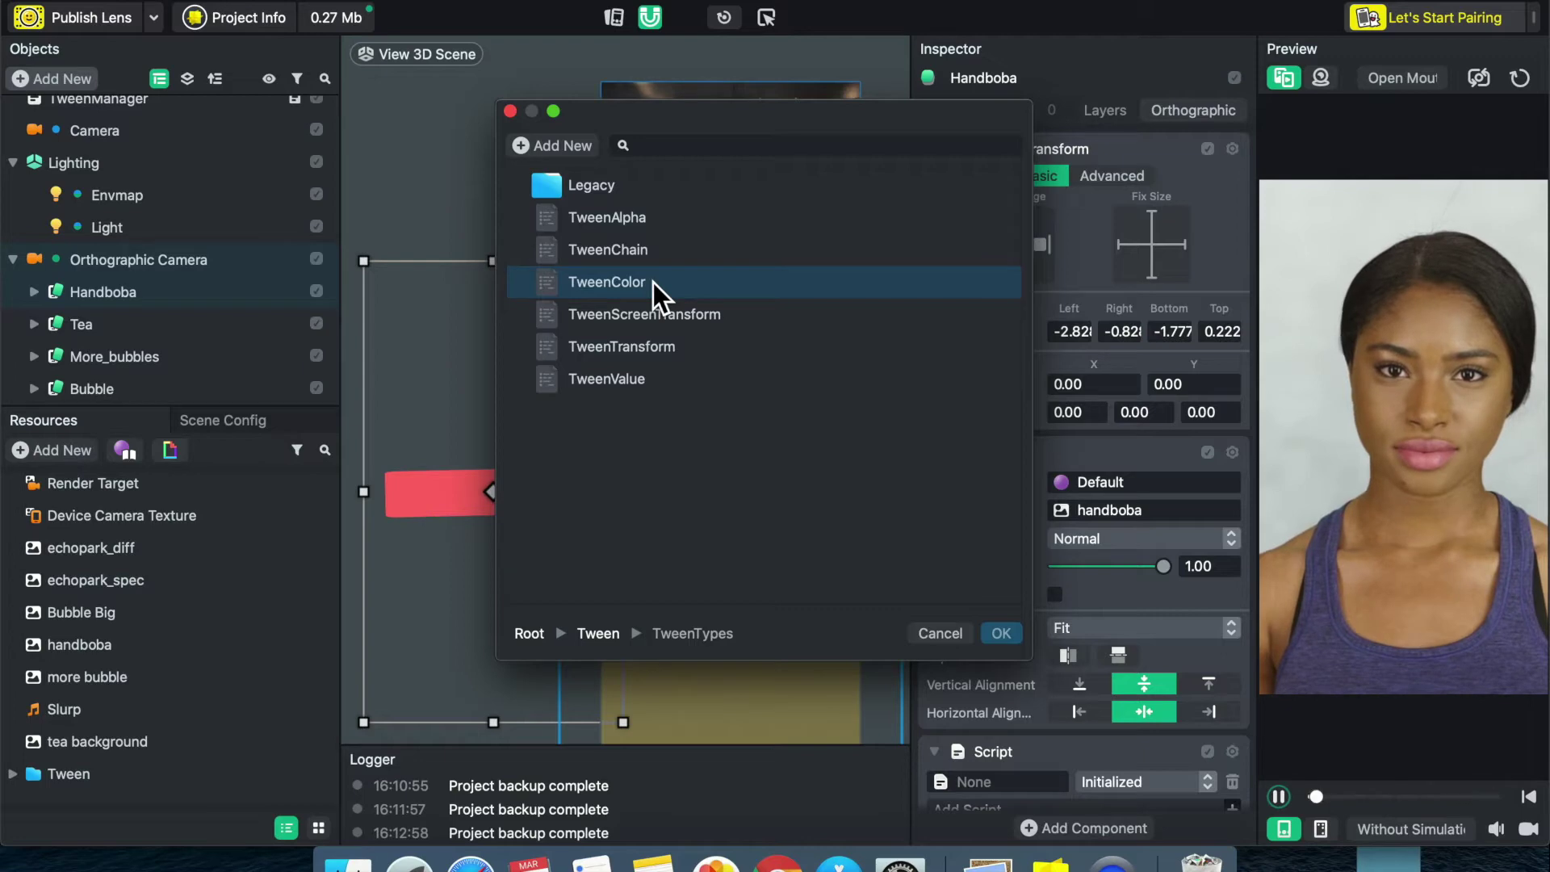
click(674, 316)
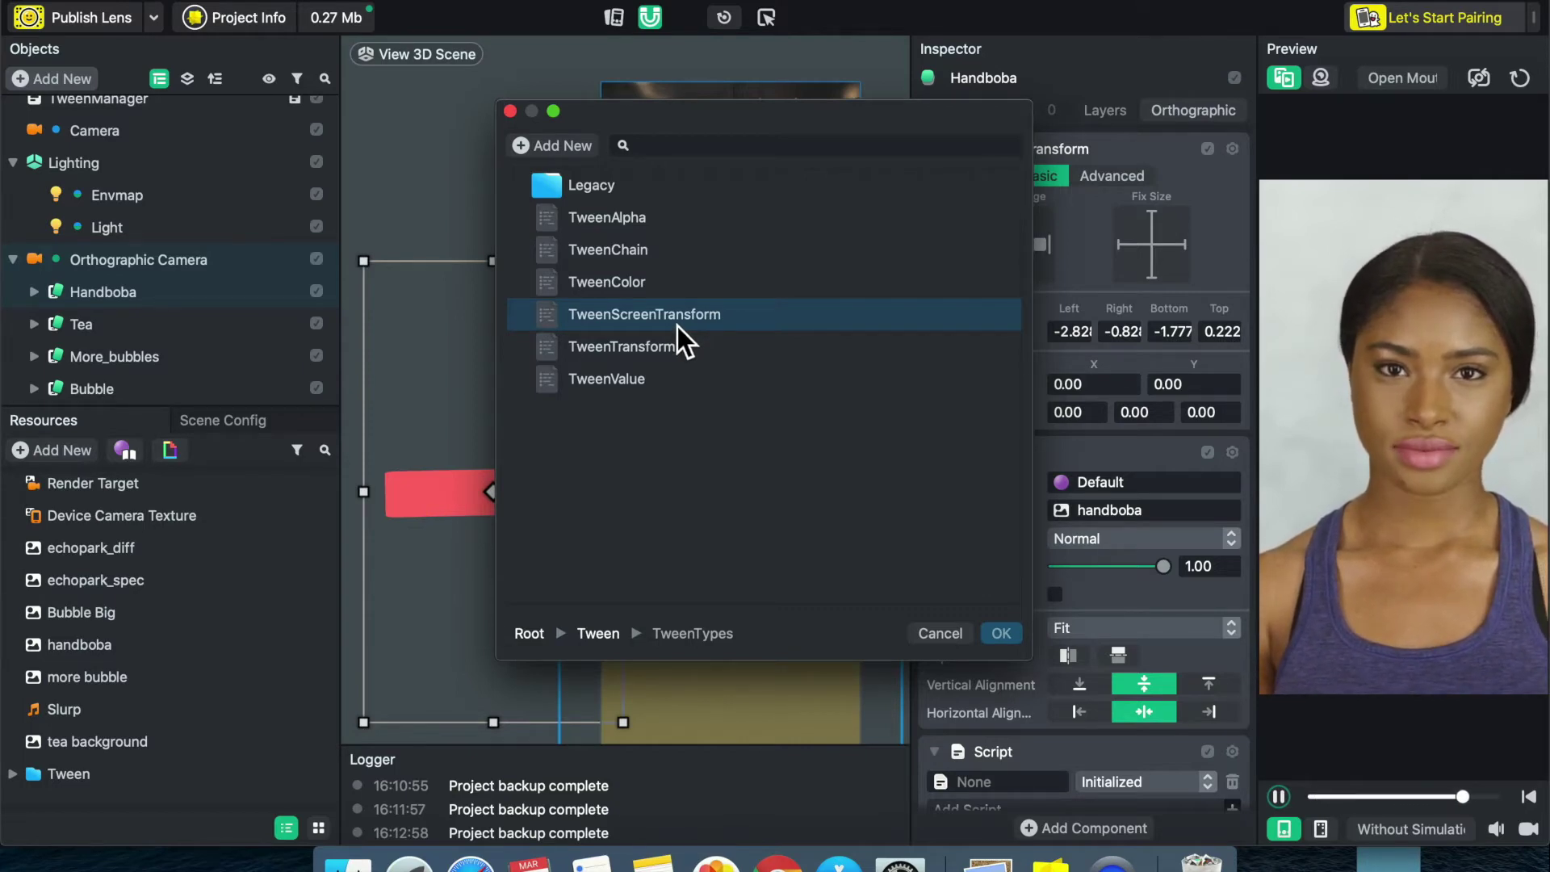
click(672, 353)
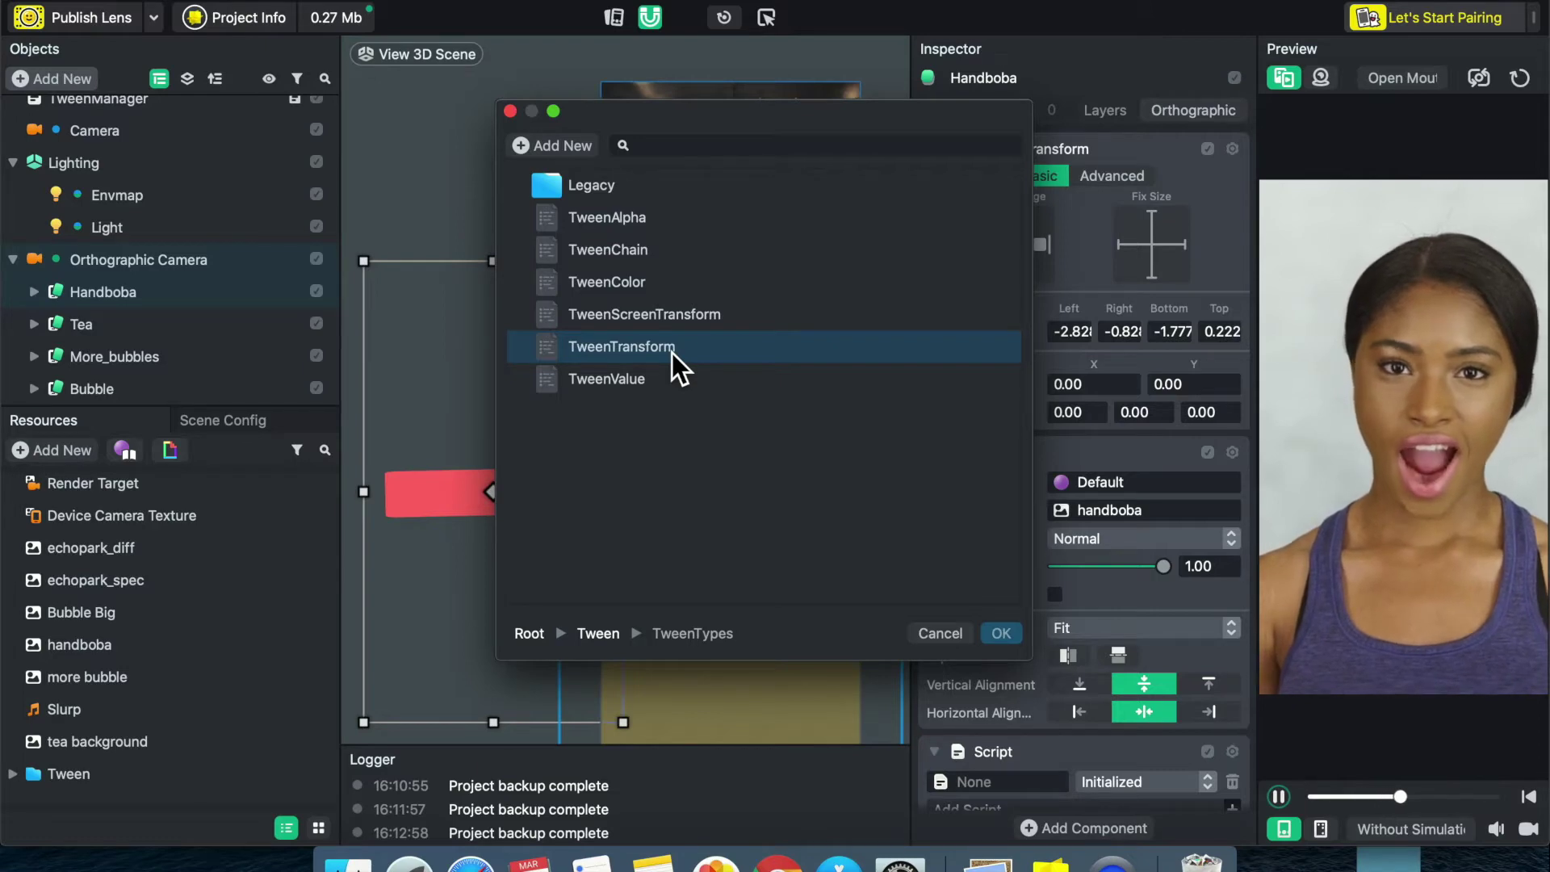
click(661, 387)
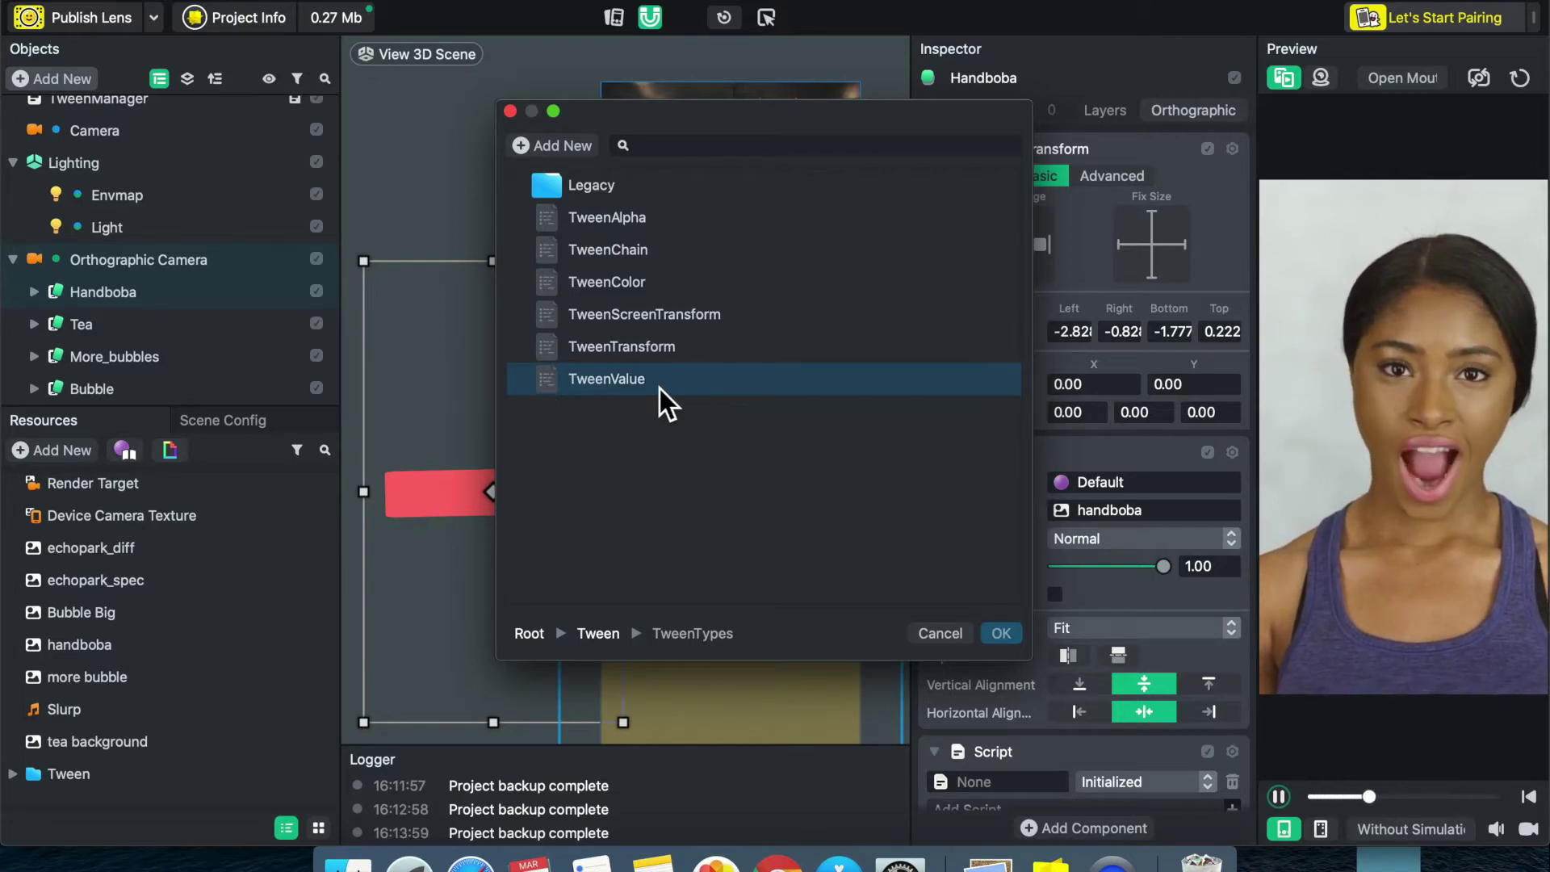
click(653, 279)
click(641, 217)
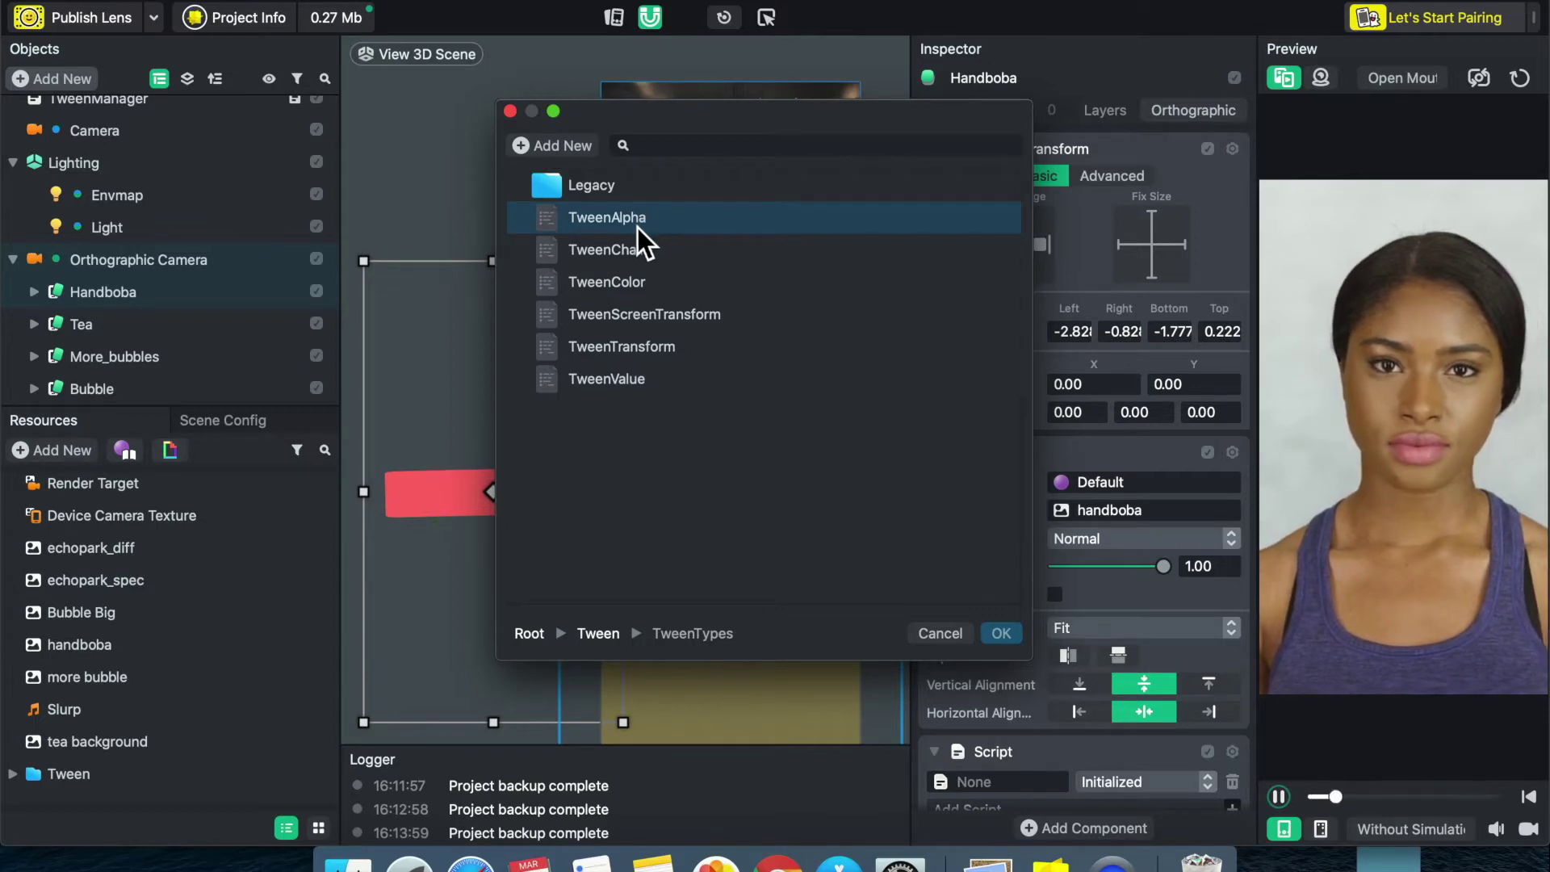
click(635, 285)
click(638, 343)
click(633, 323)
click(625, 351)
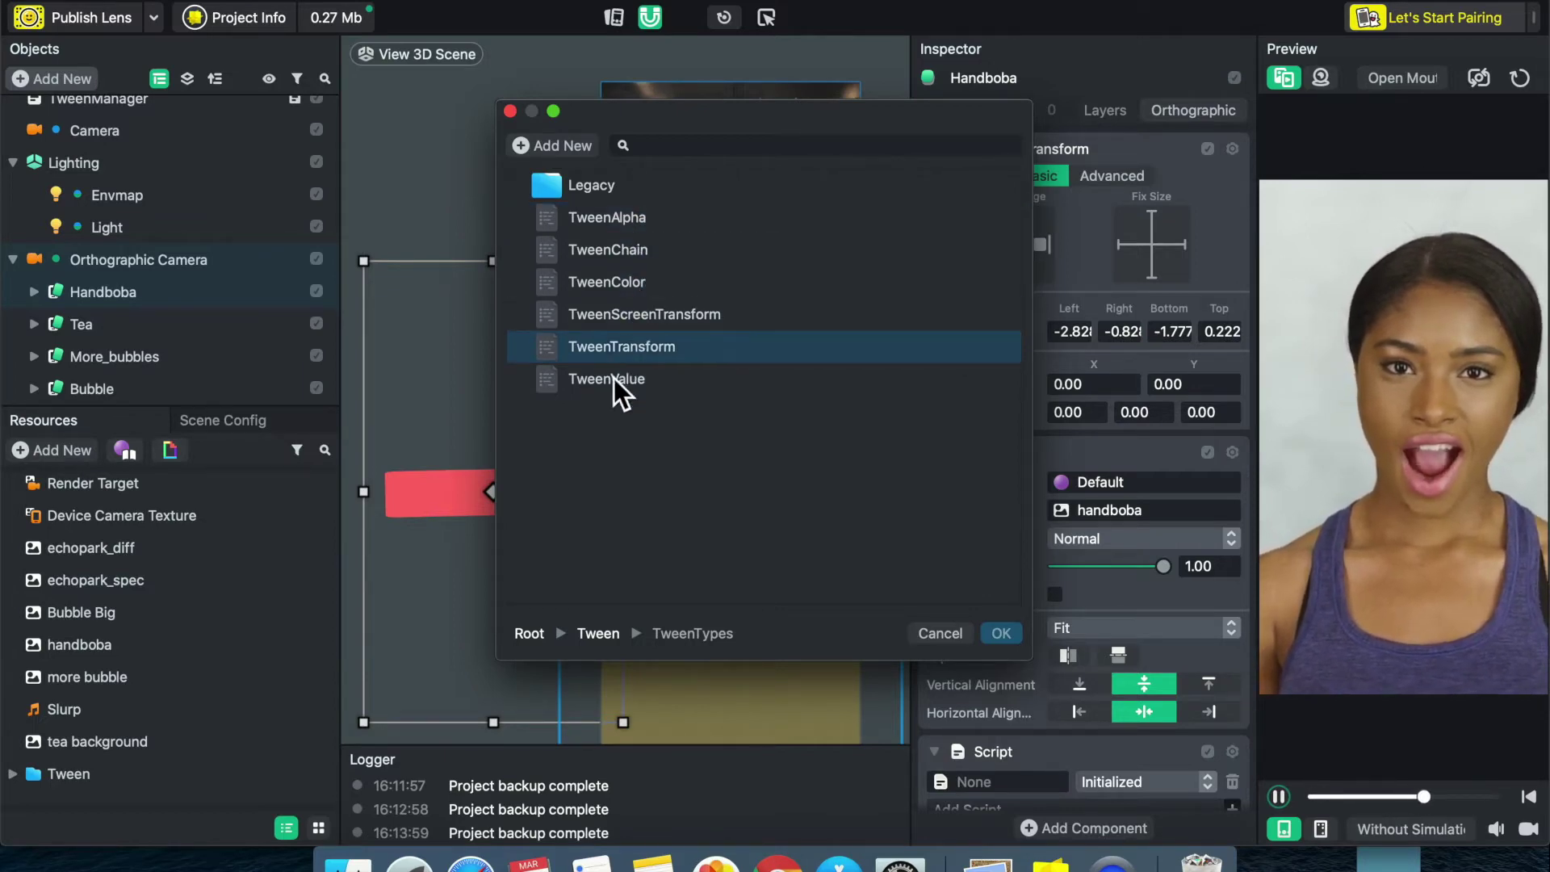
- Assign the TweenScreenTransform script to the Handboba image's Script component
click(626, 325)
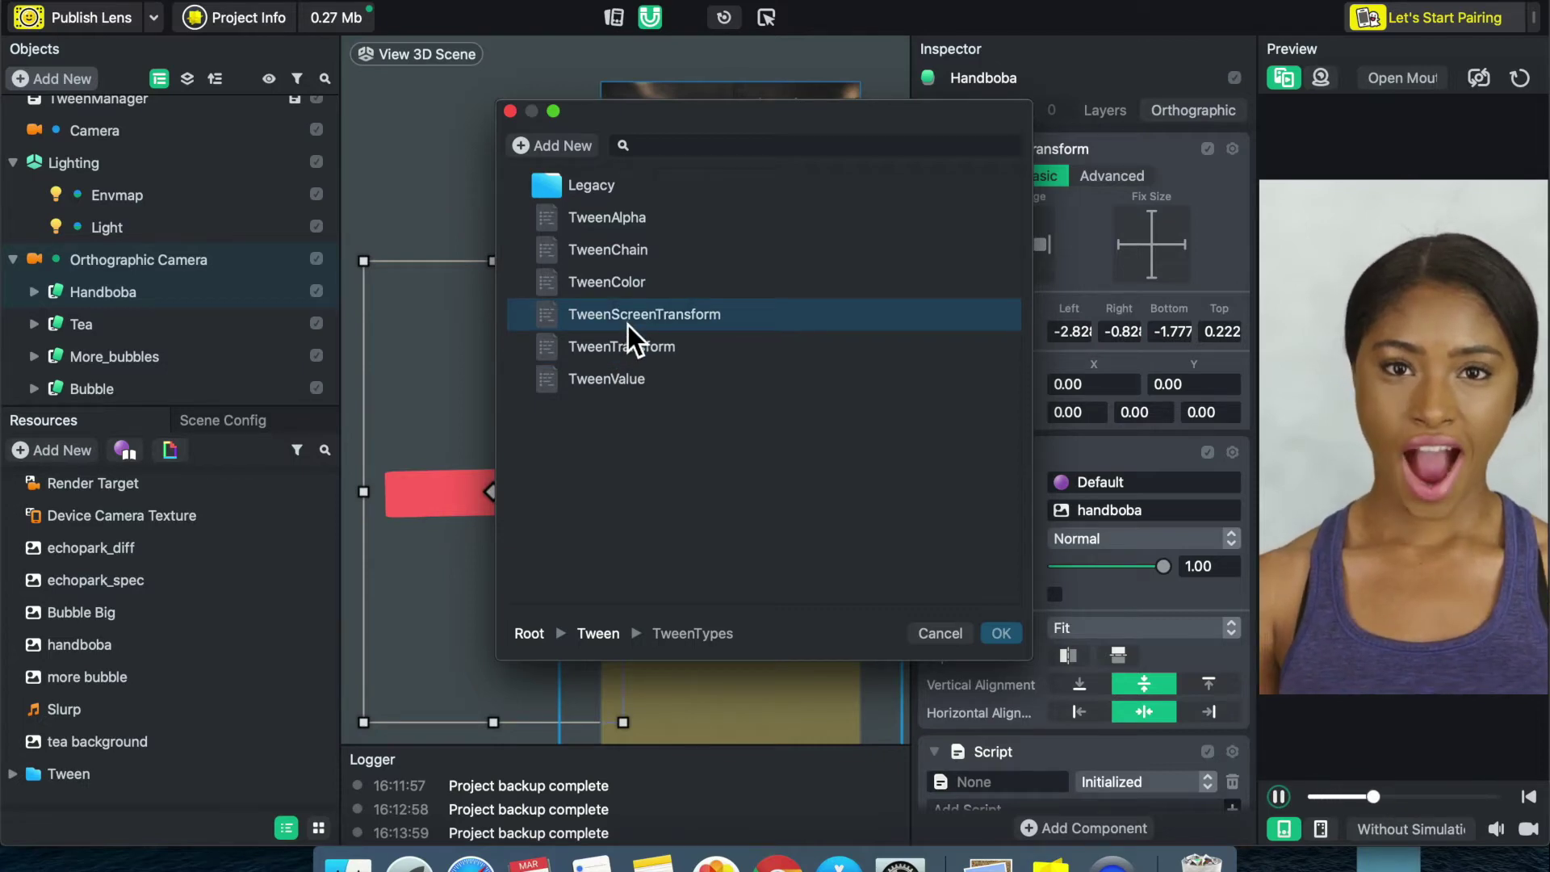
click(629, 326)
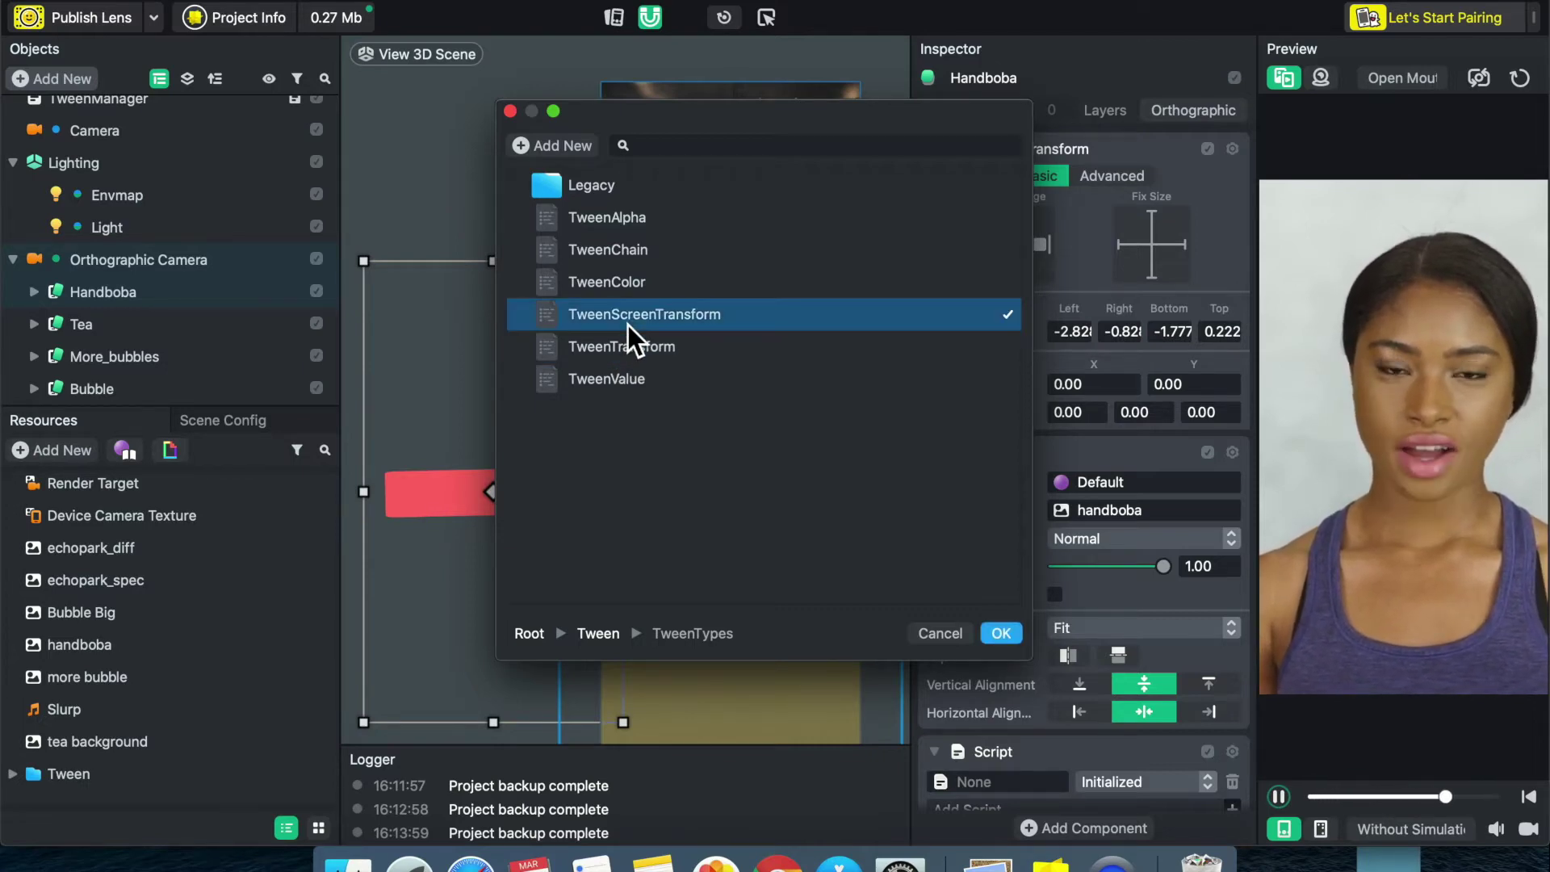
click(1008, 636)
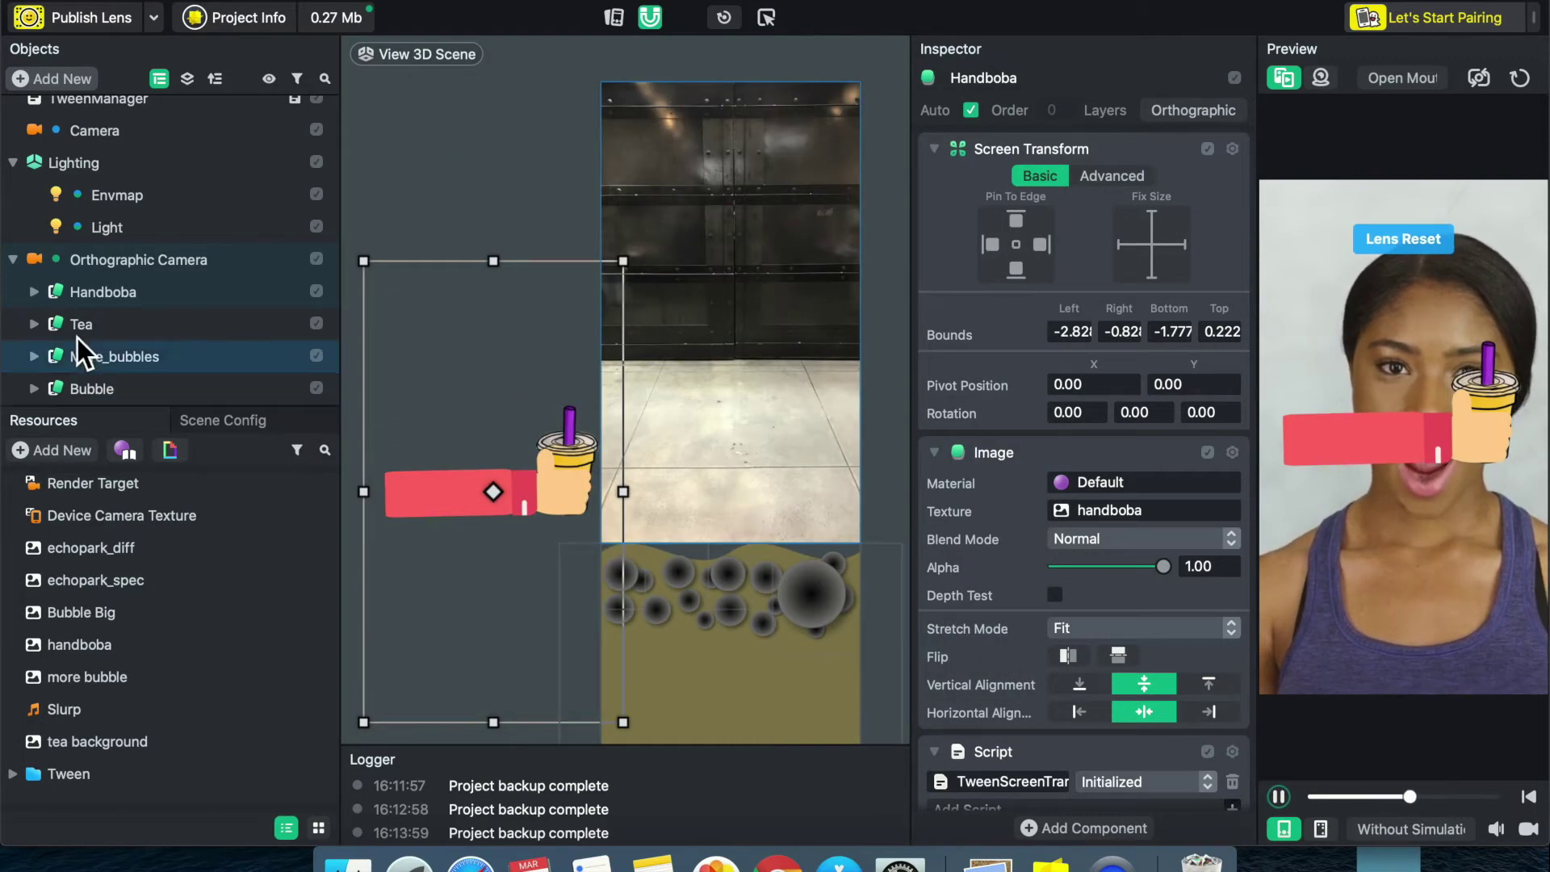
- Expand the Handboba region, select its Handboba image and name the image's tween hand_boba
drag(116, 312, 40, 297)
click(37, 295)
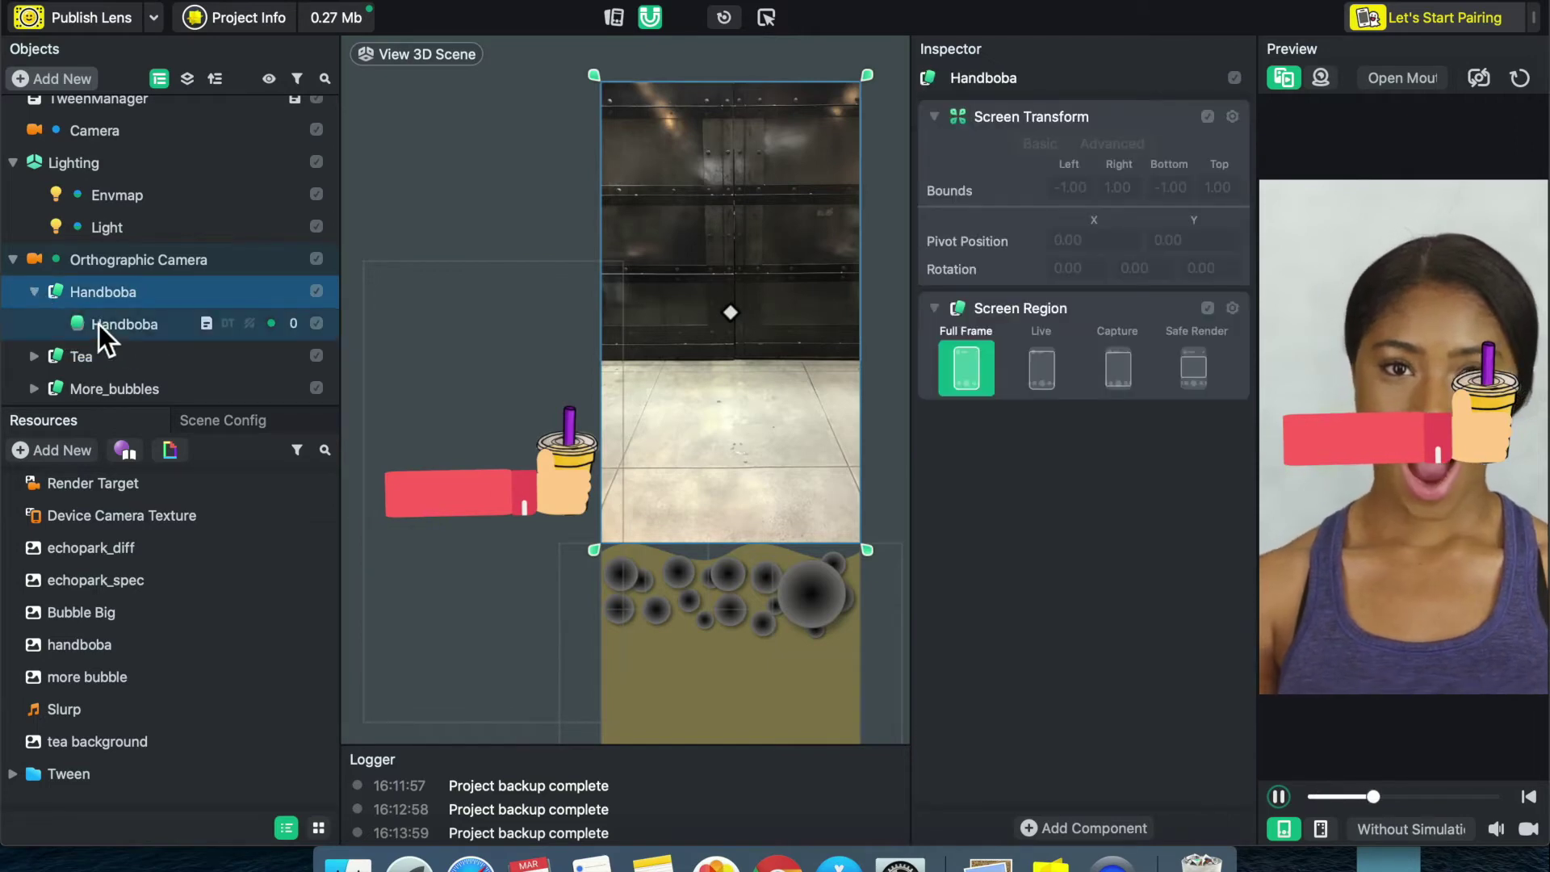
click(105, 330)
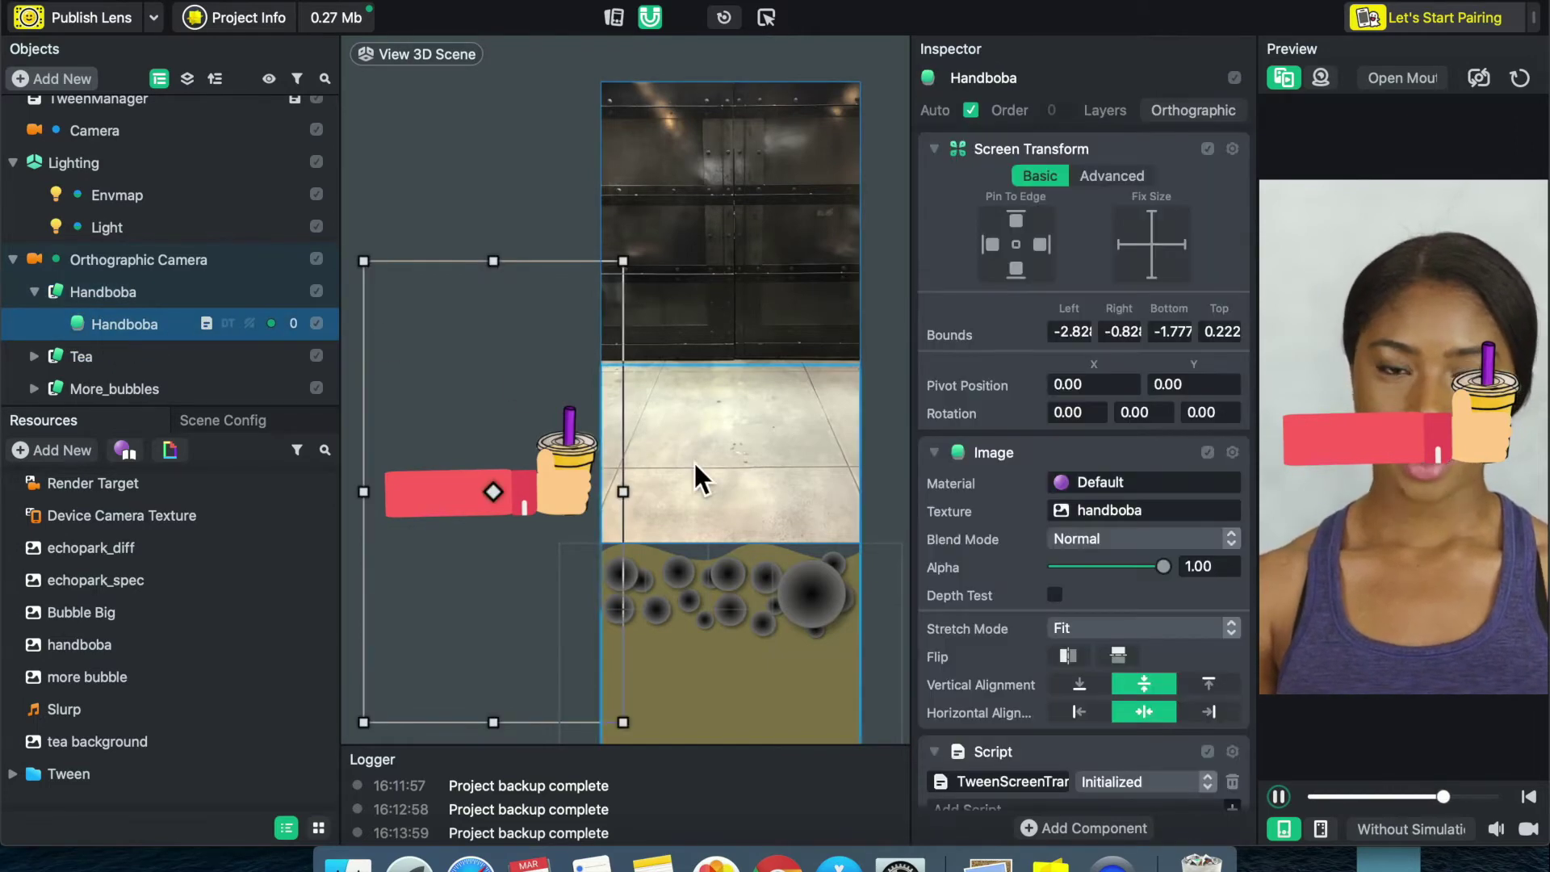
scroll(1075, 552, down, 3)
scroll(1074, 552, down, 5)
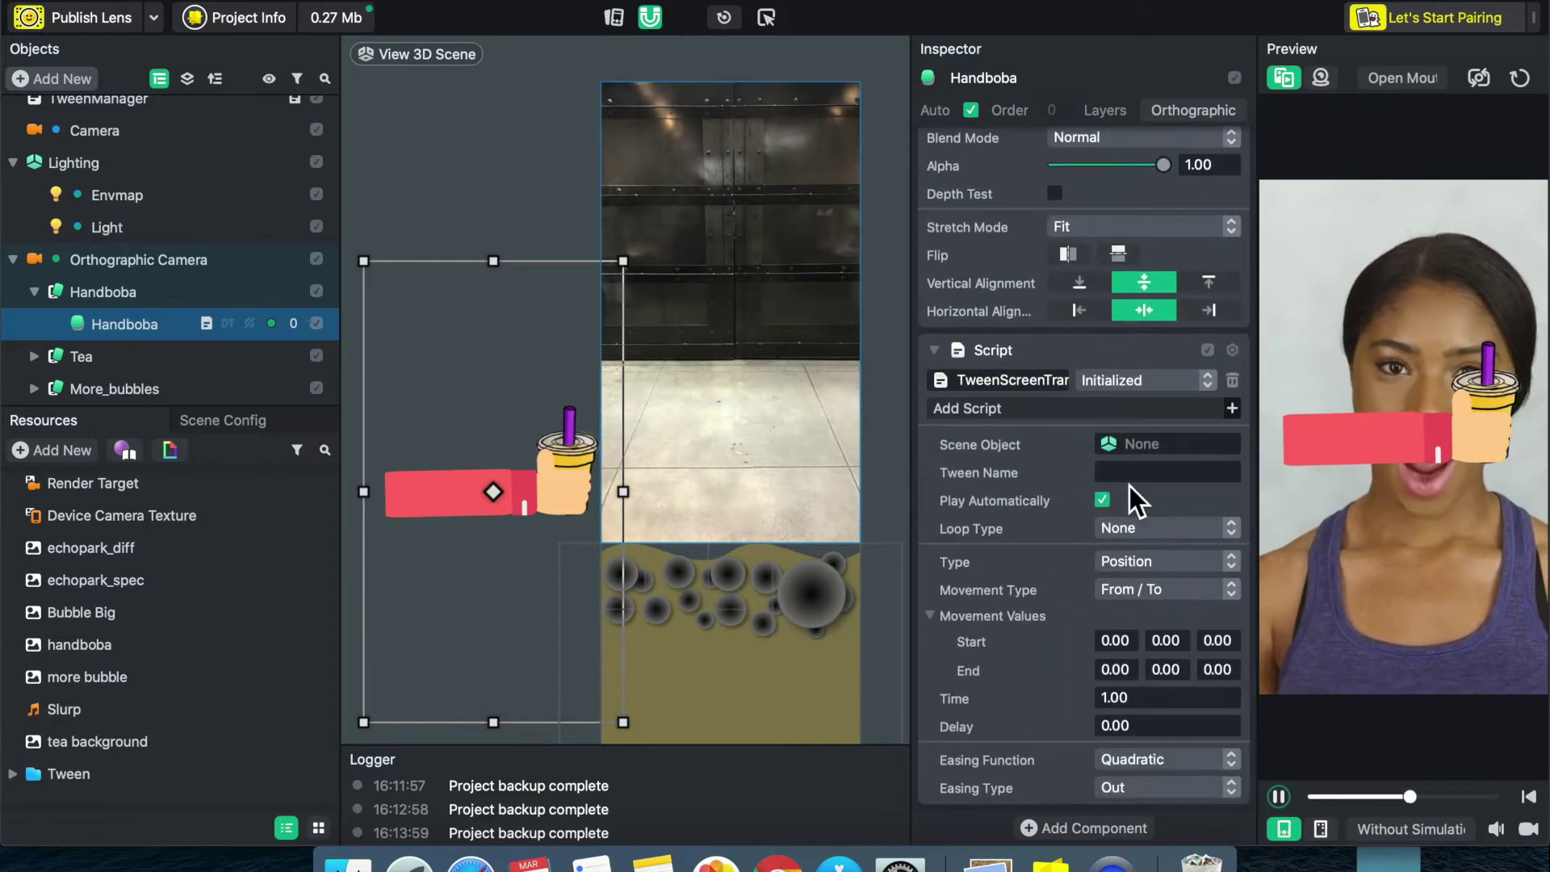
click(1126, 476)
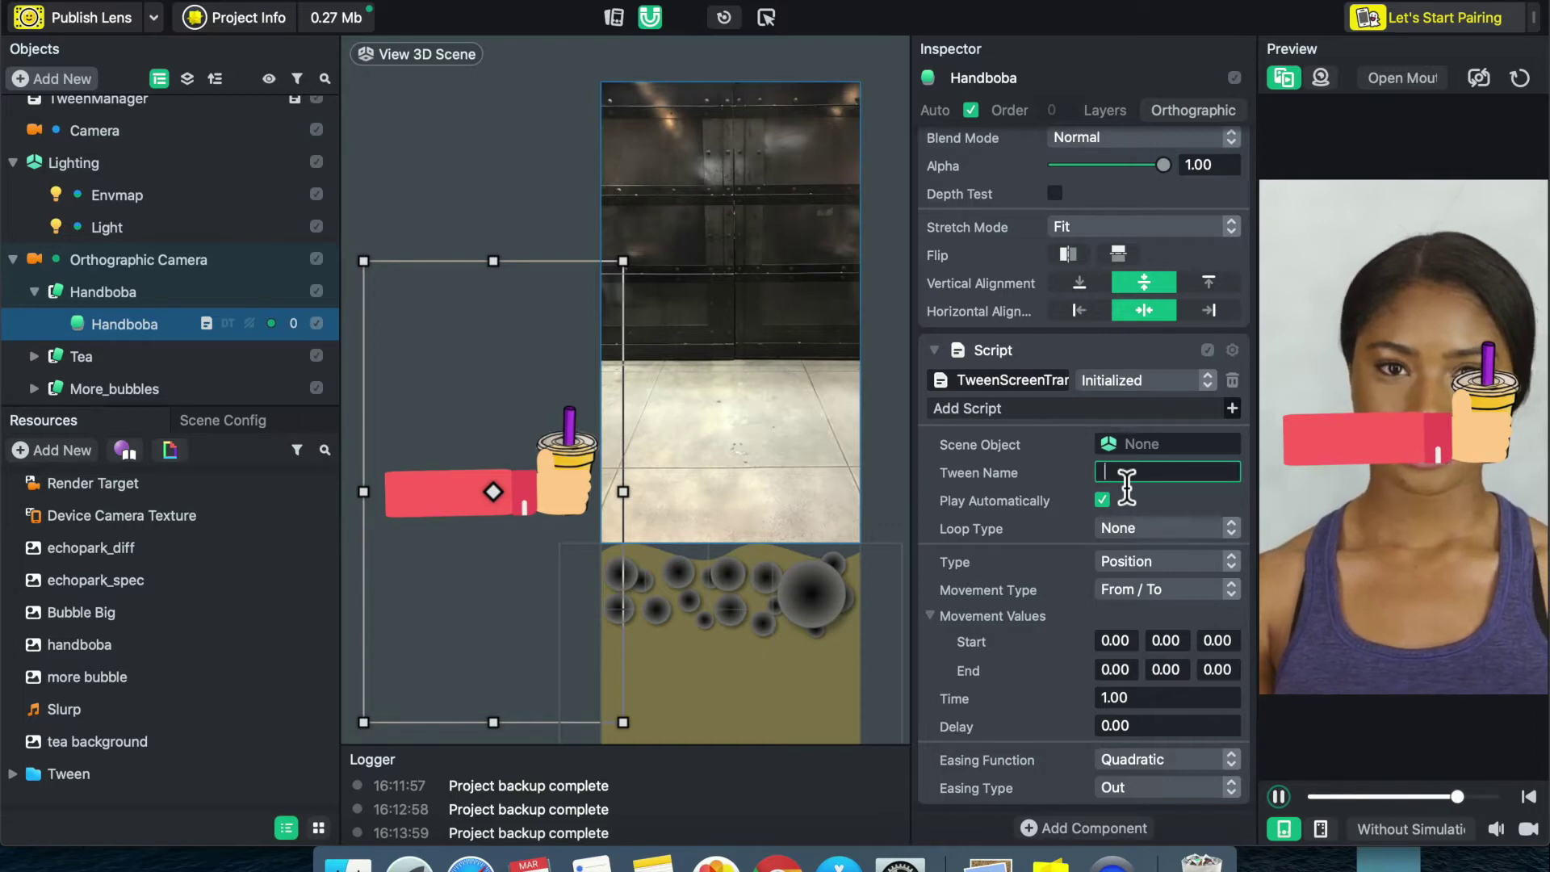
text(ha)
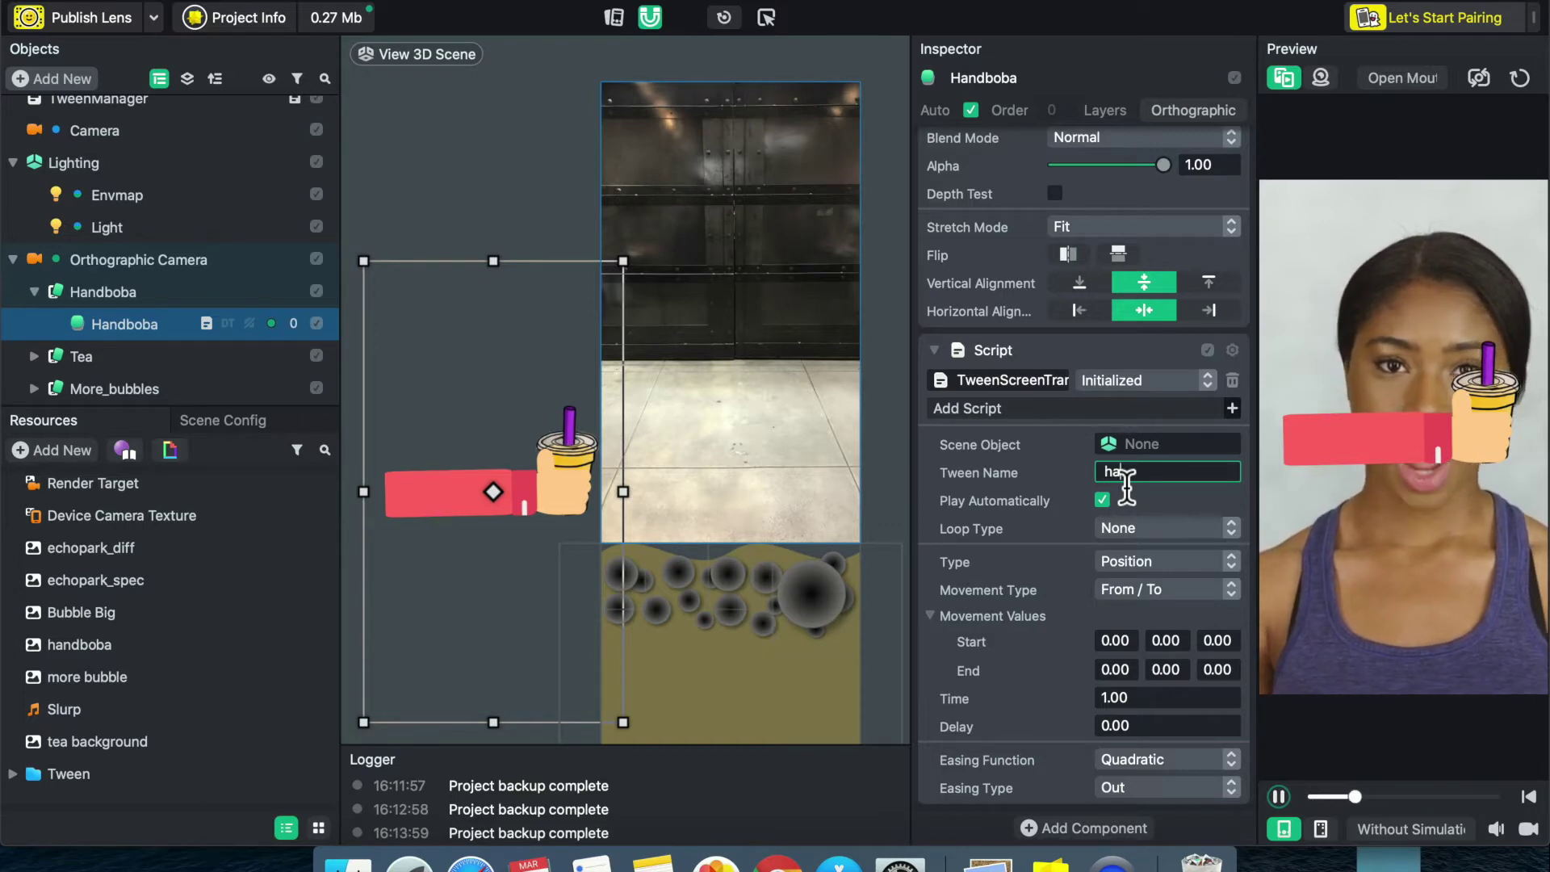
text(nd_boba)
key(Return)
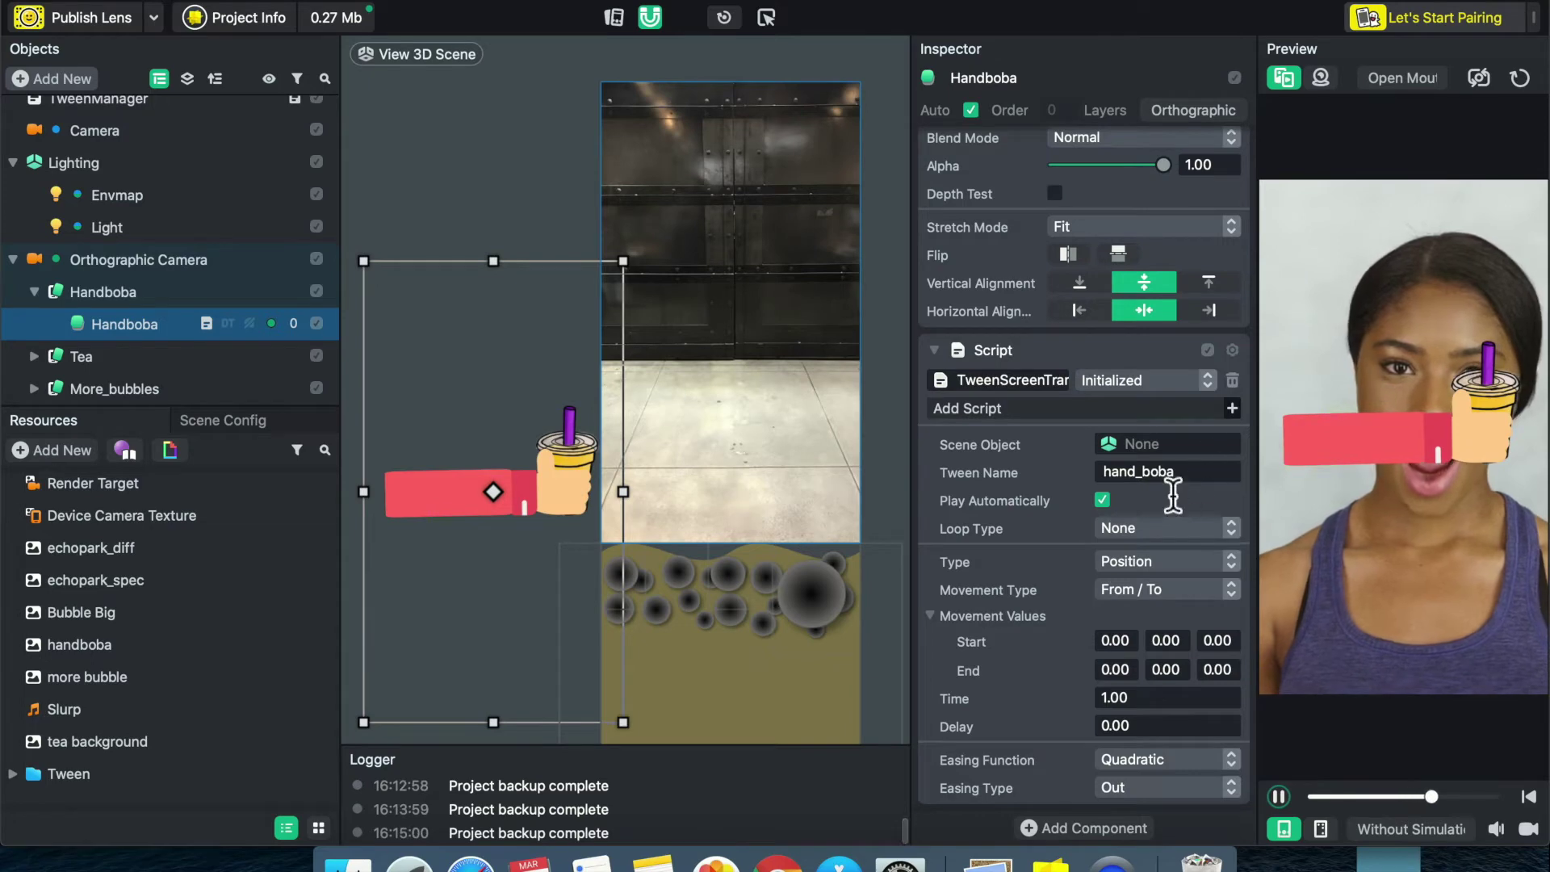
- Set the hand_boba tween's loop type to Ping Pong
click(1118, 534)
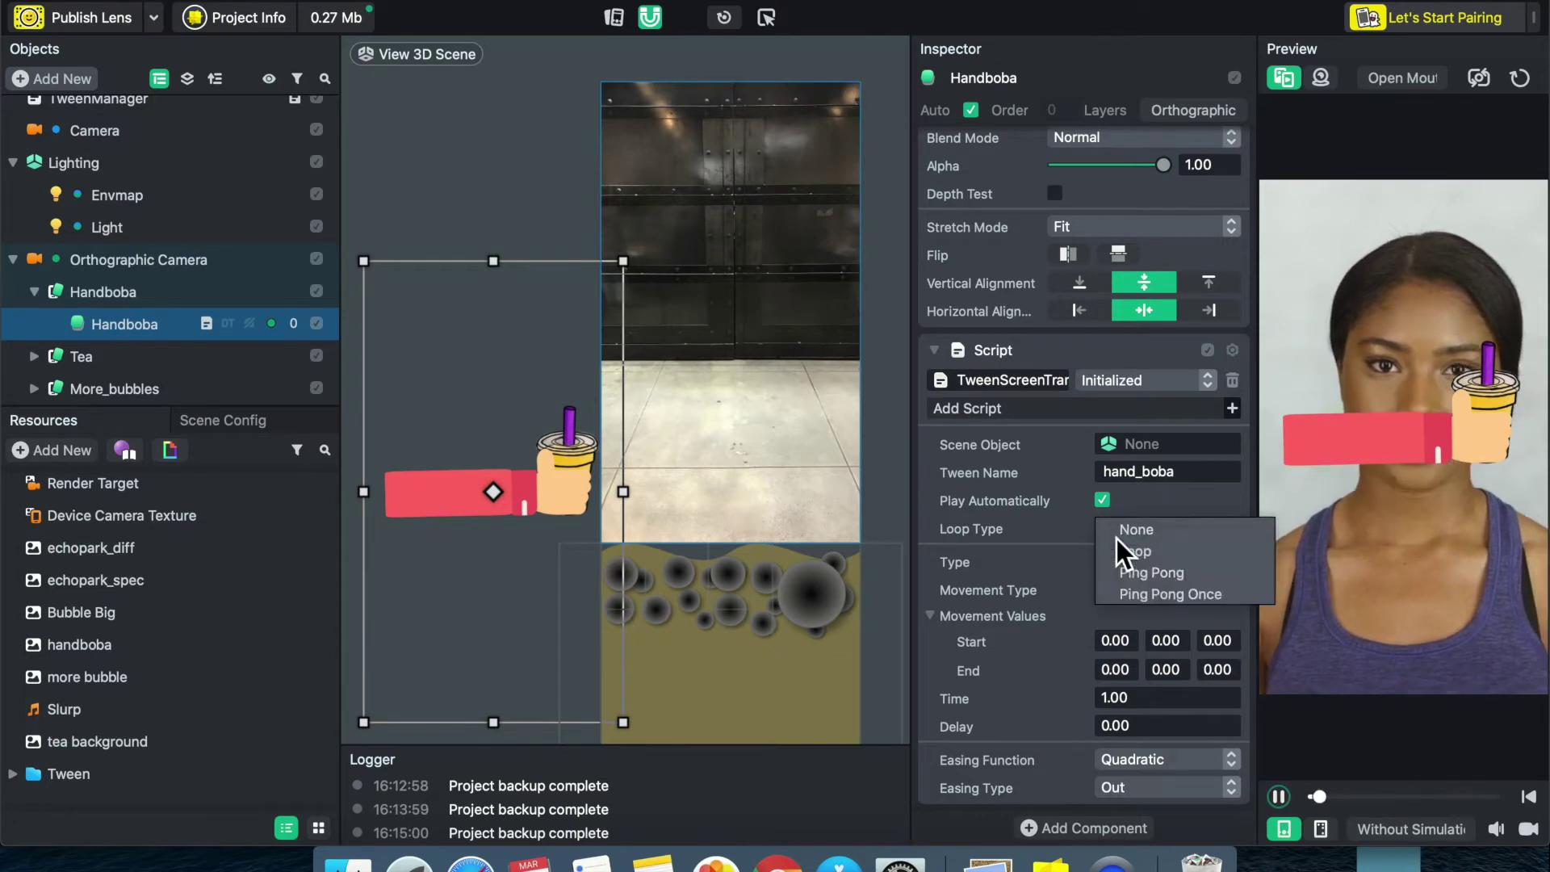
click(1140, 561)
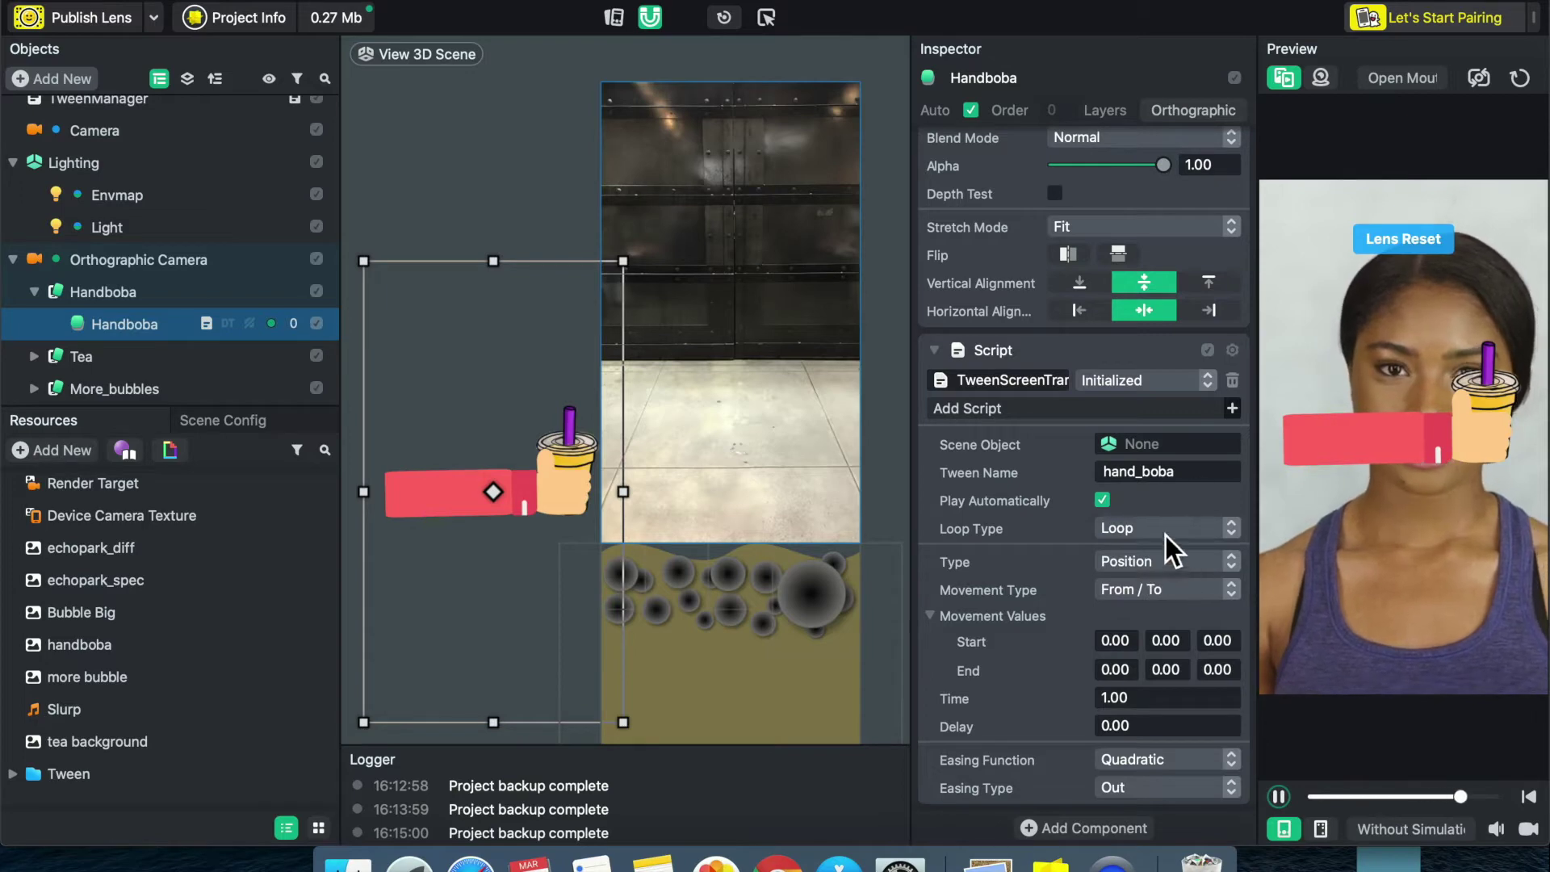
click(1166, 536)
click(1166, 551)
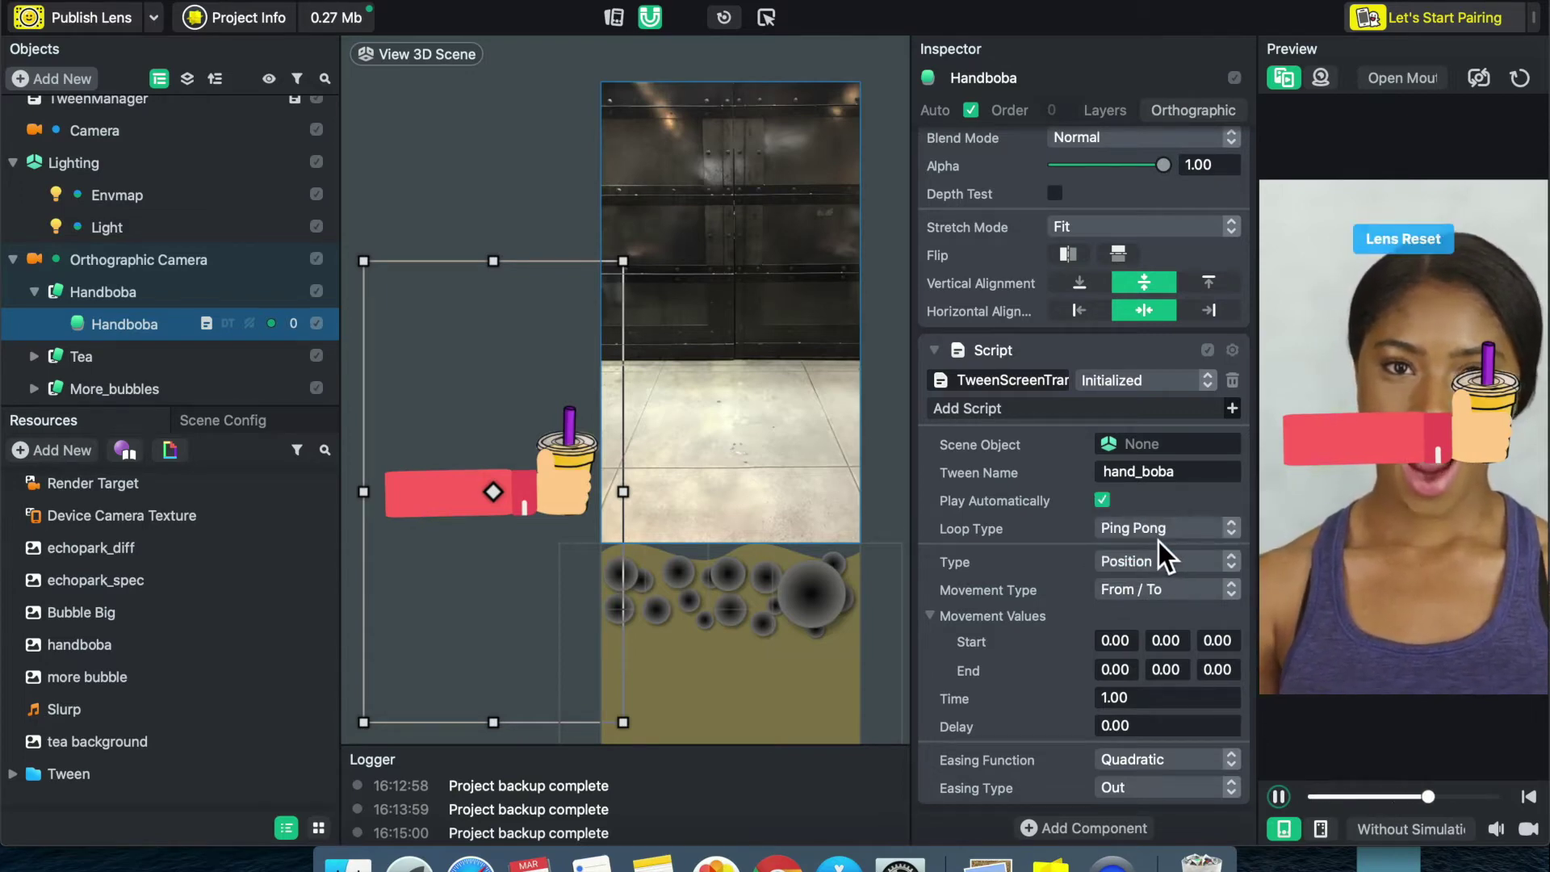
click(1152, 533)
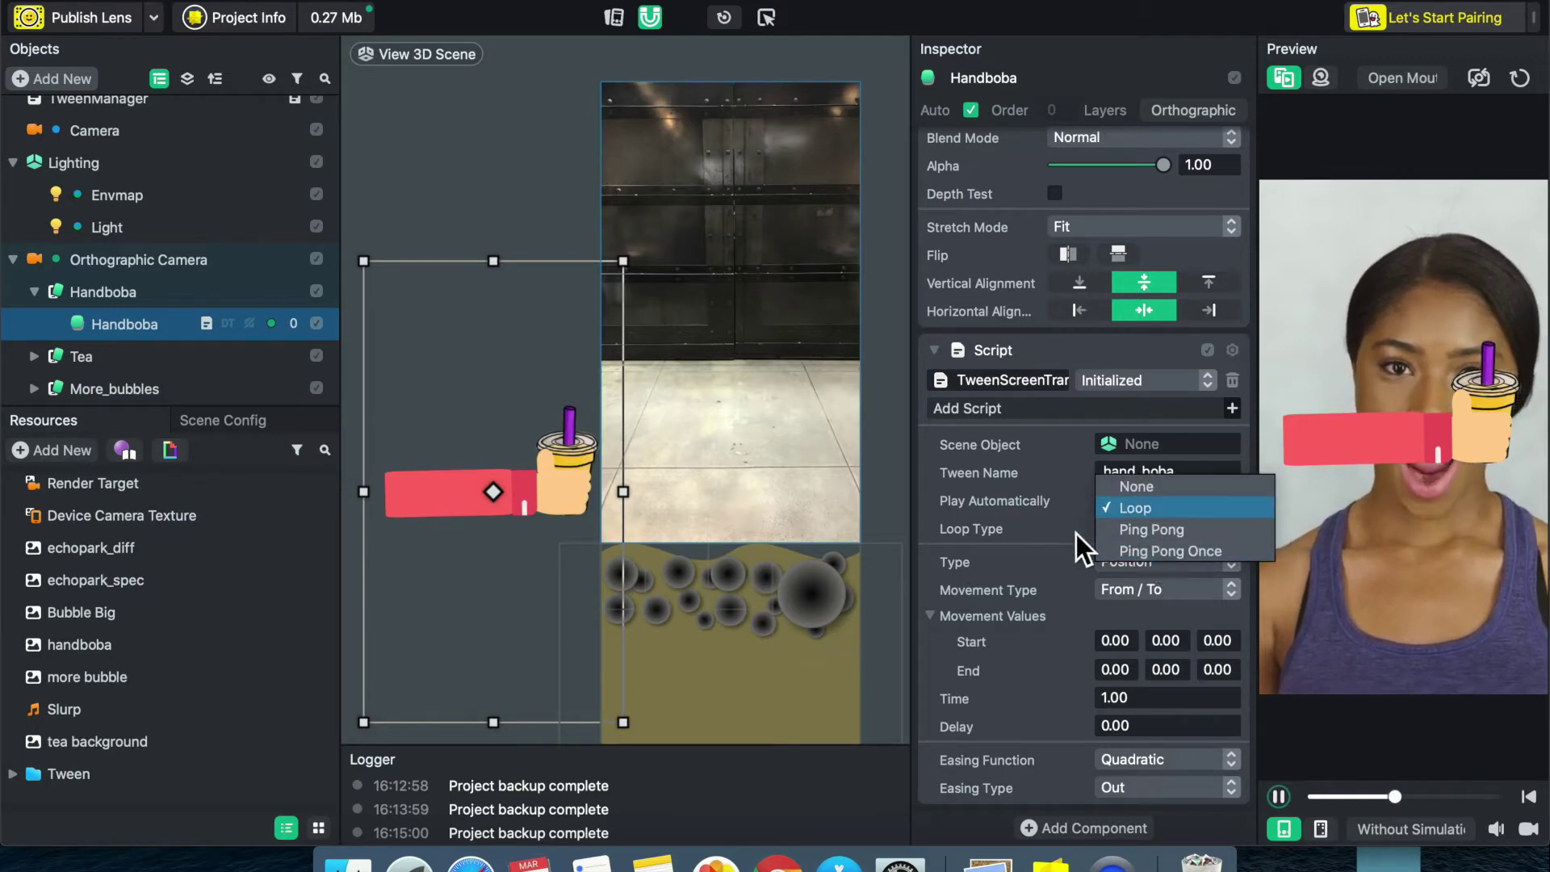
click(1100, 532)
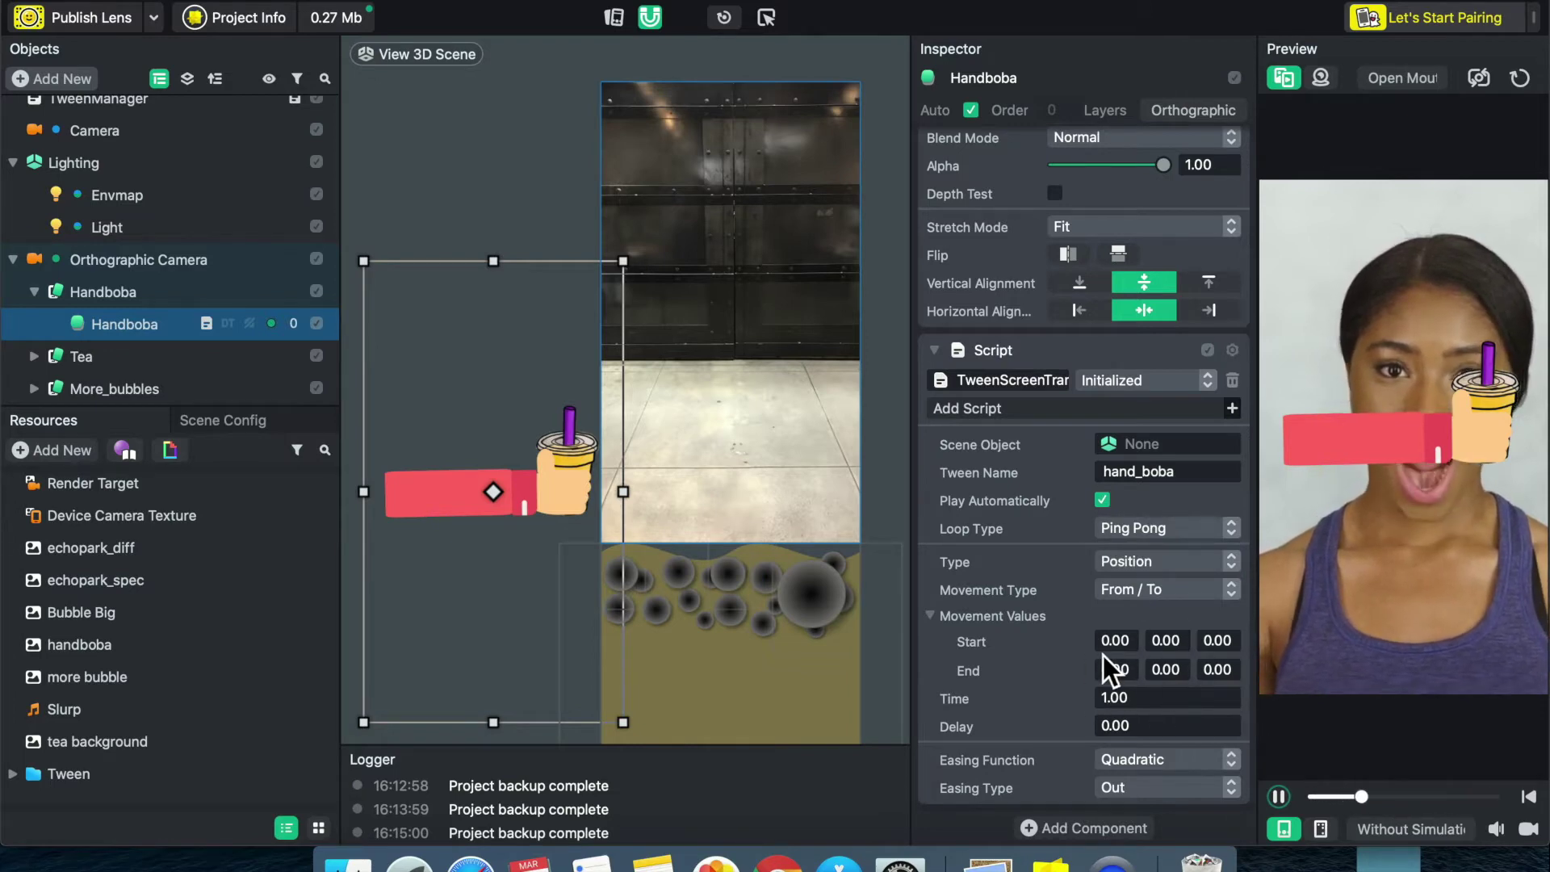
- Nudge the Handboba image slightly down and review the hand_boba tween's Type options, keeping Position selected
drag(533, 484, 531, 489)
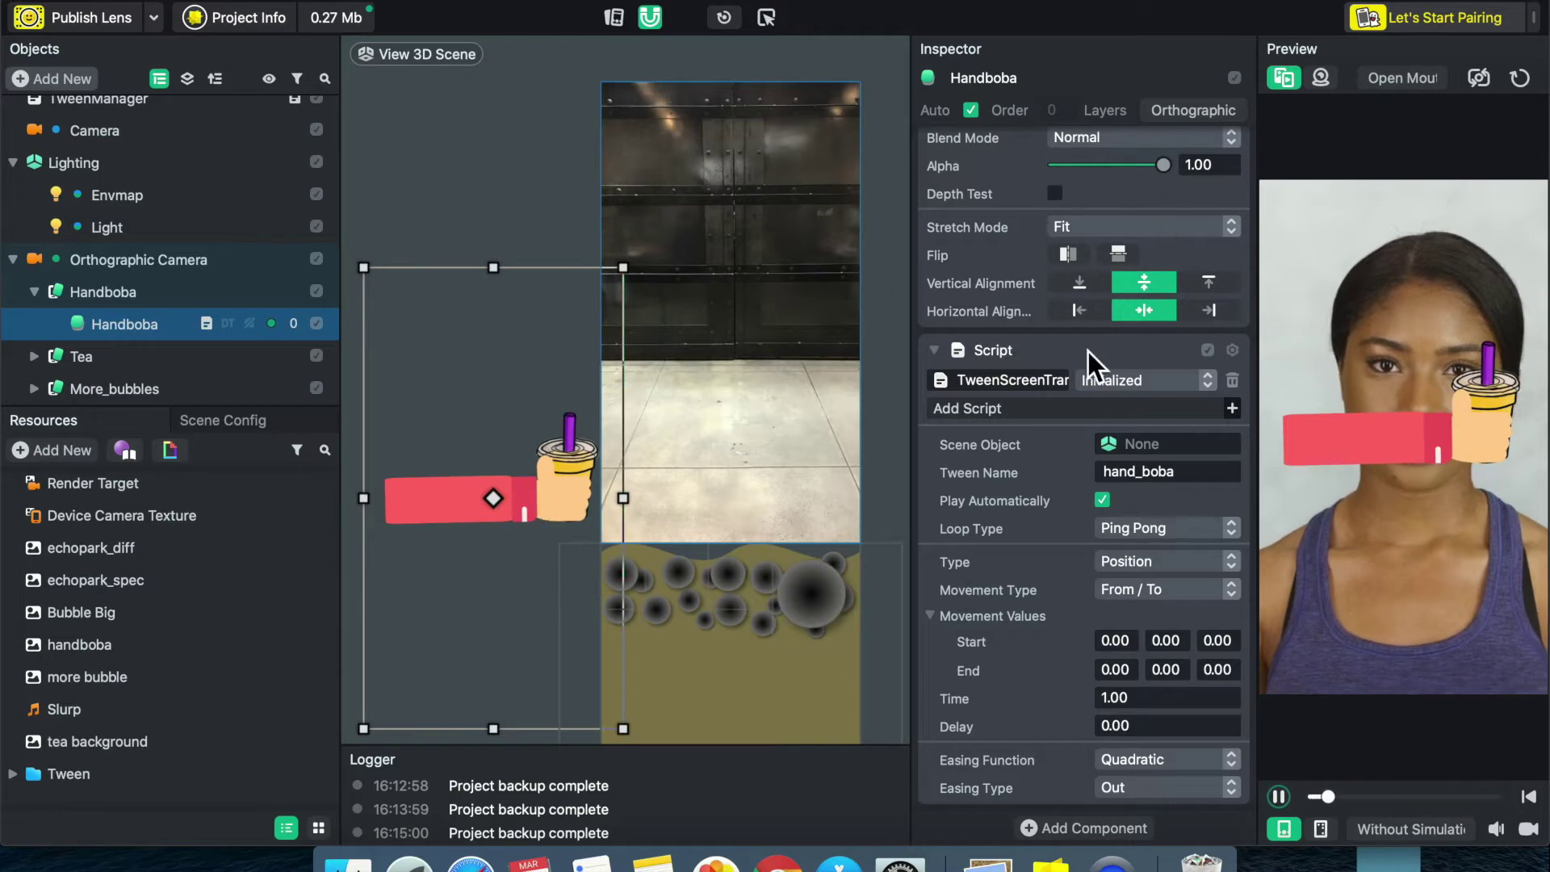
click(1138, 568)
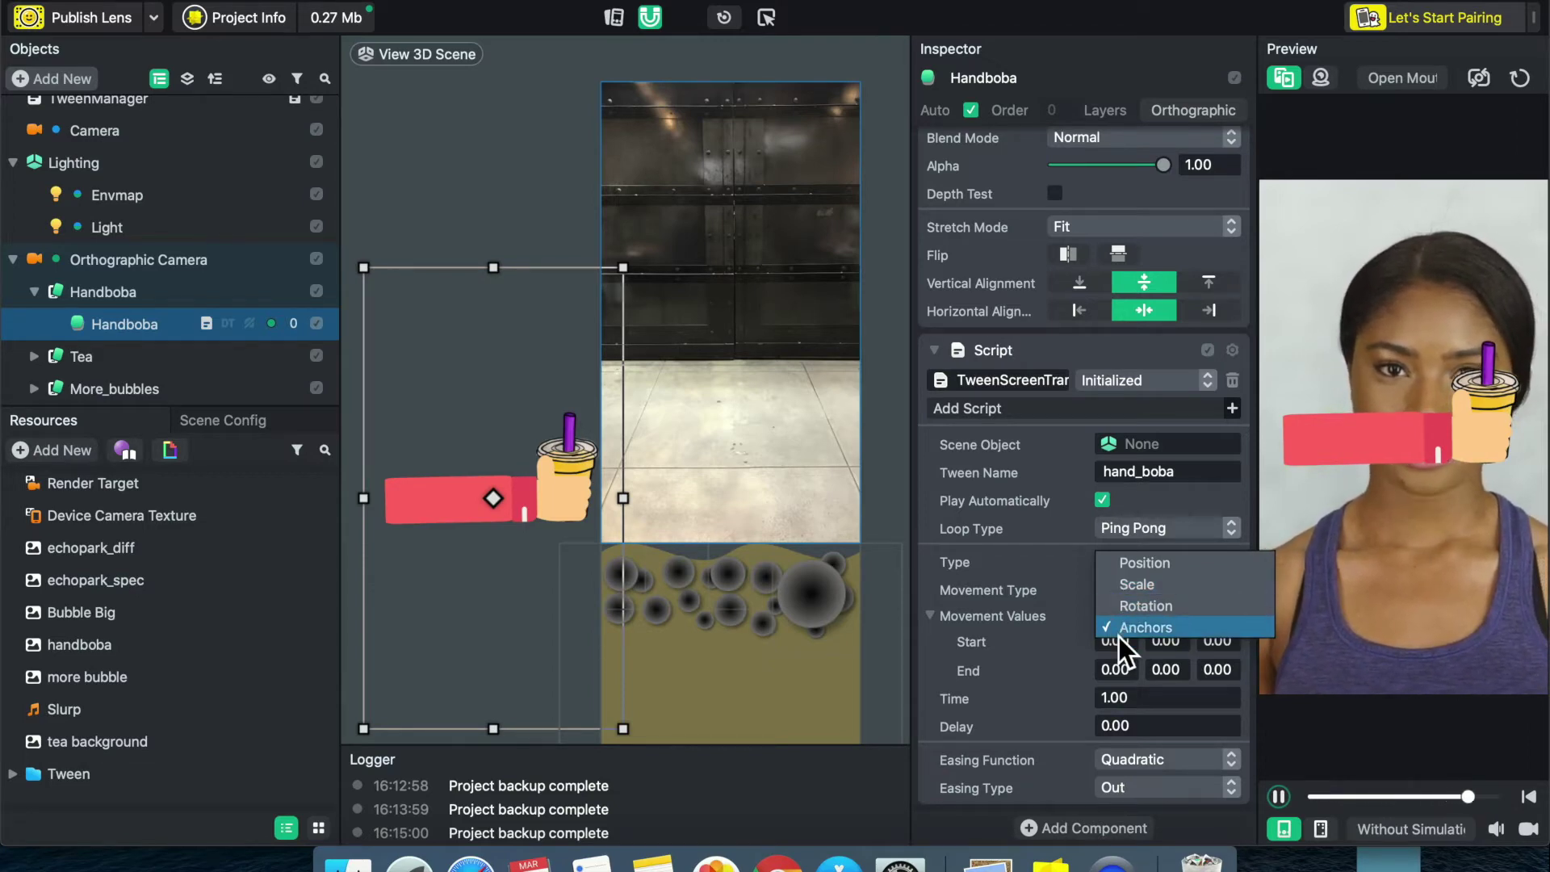
click(1075, 573)
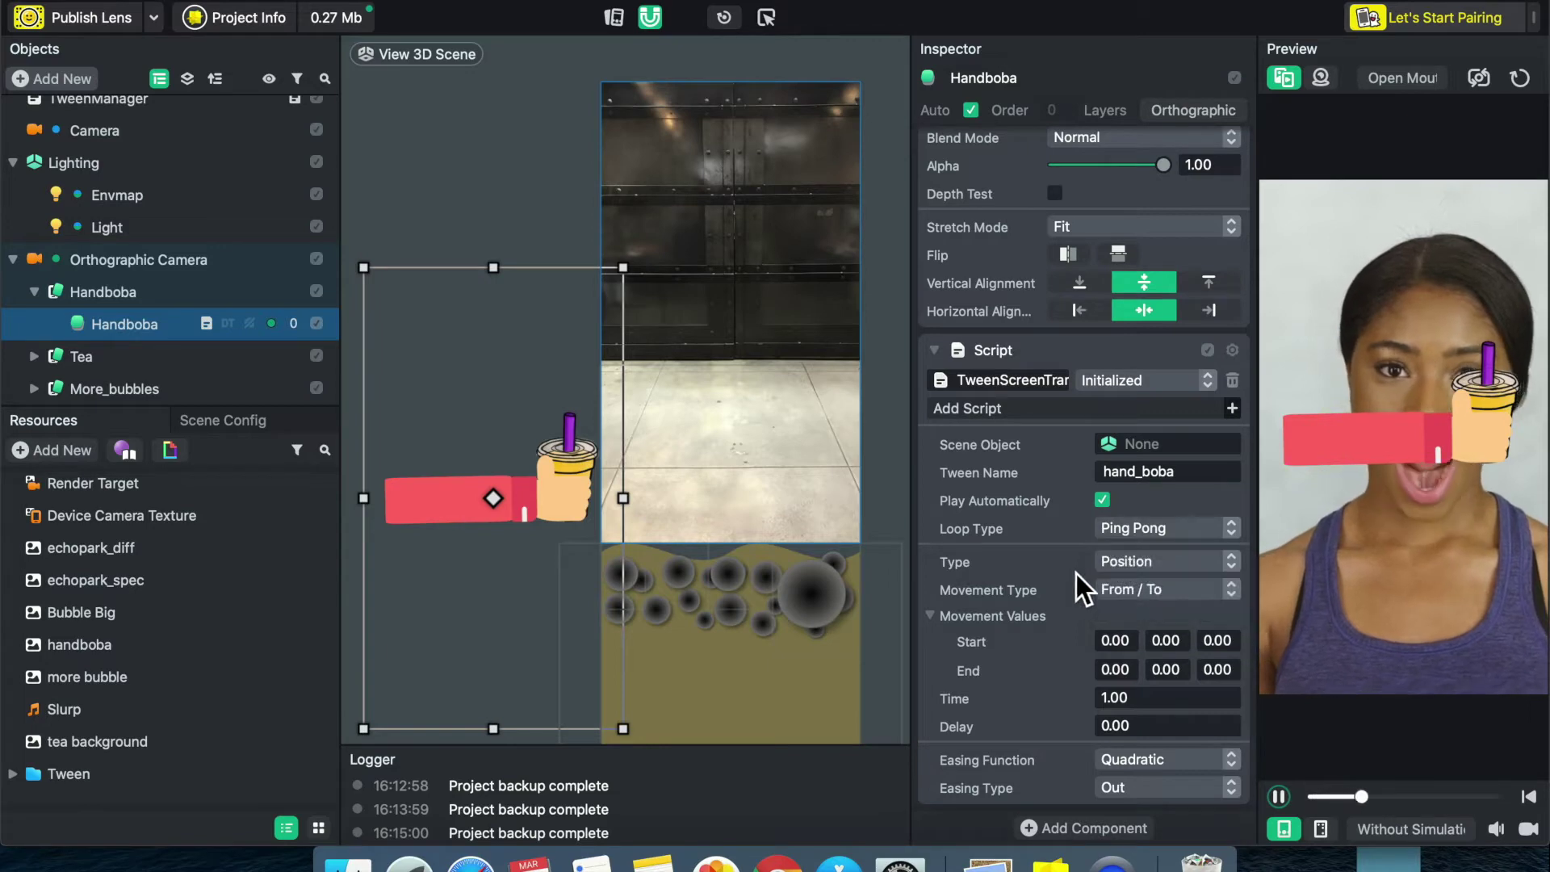
- Keep the hand_boba tween's movement type at From / To and copy the Handboba image's X position, -10.2823, into its Start X
click(1125, 590)
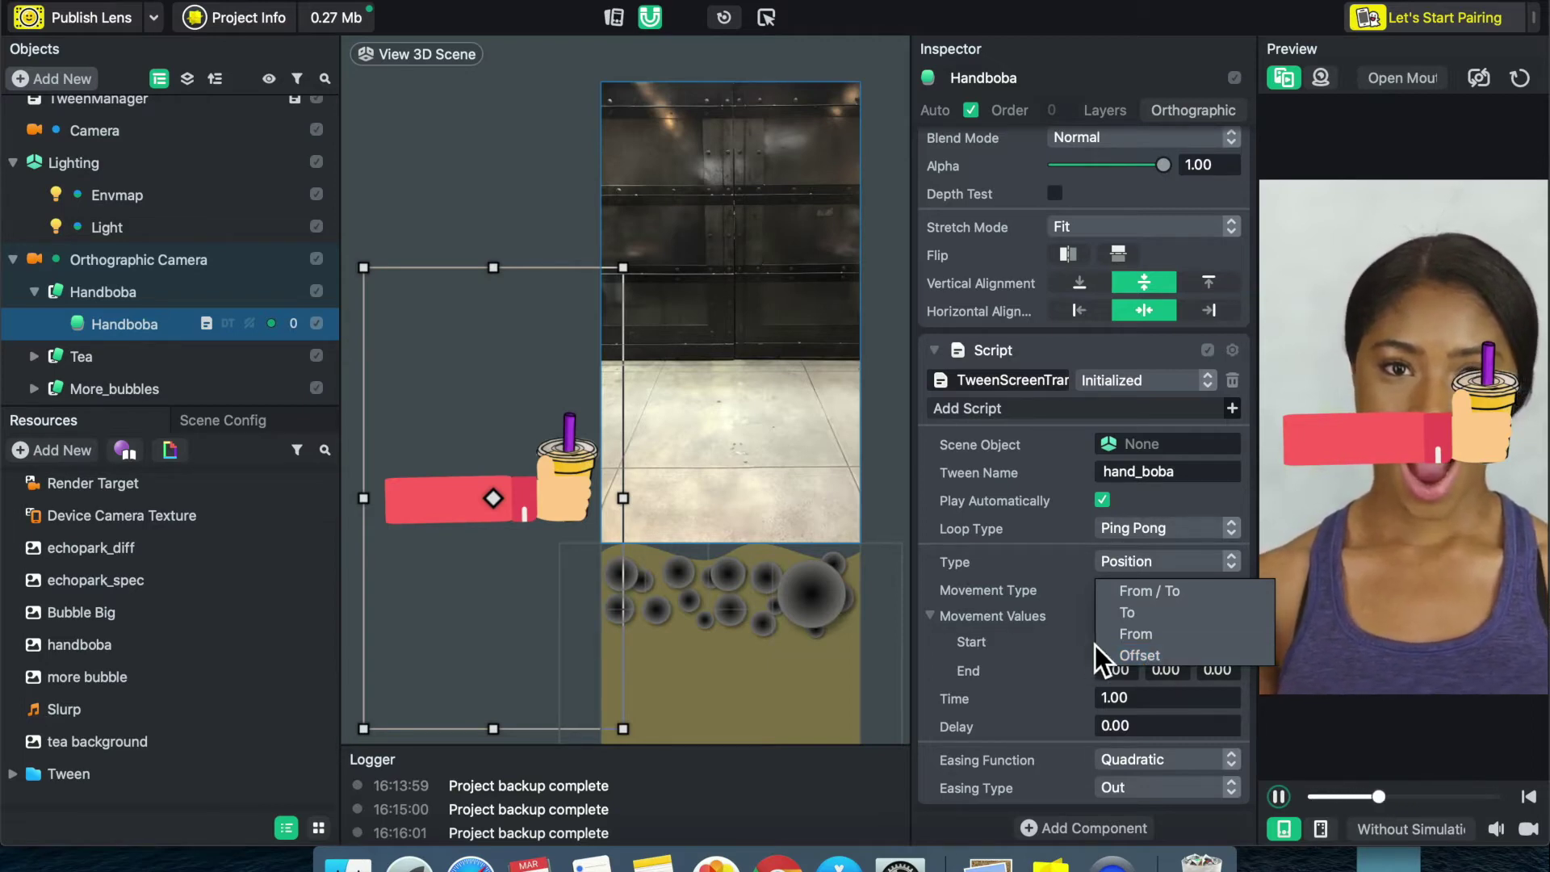
click(1152, 600)
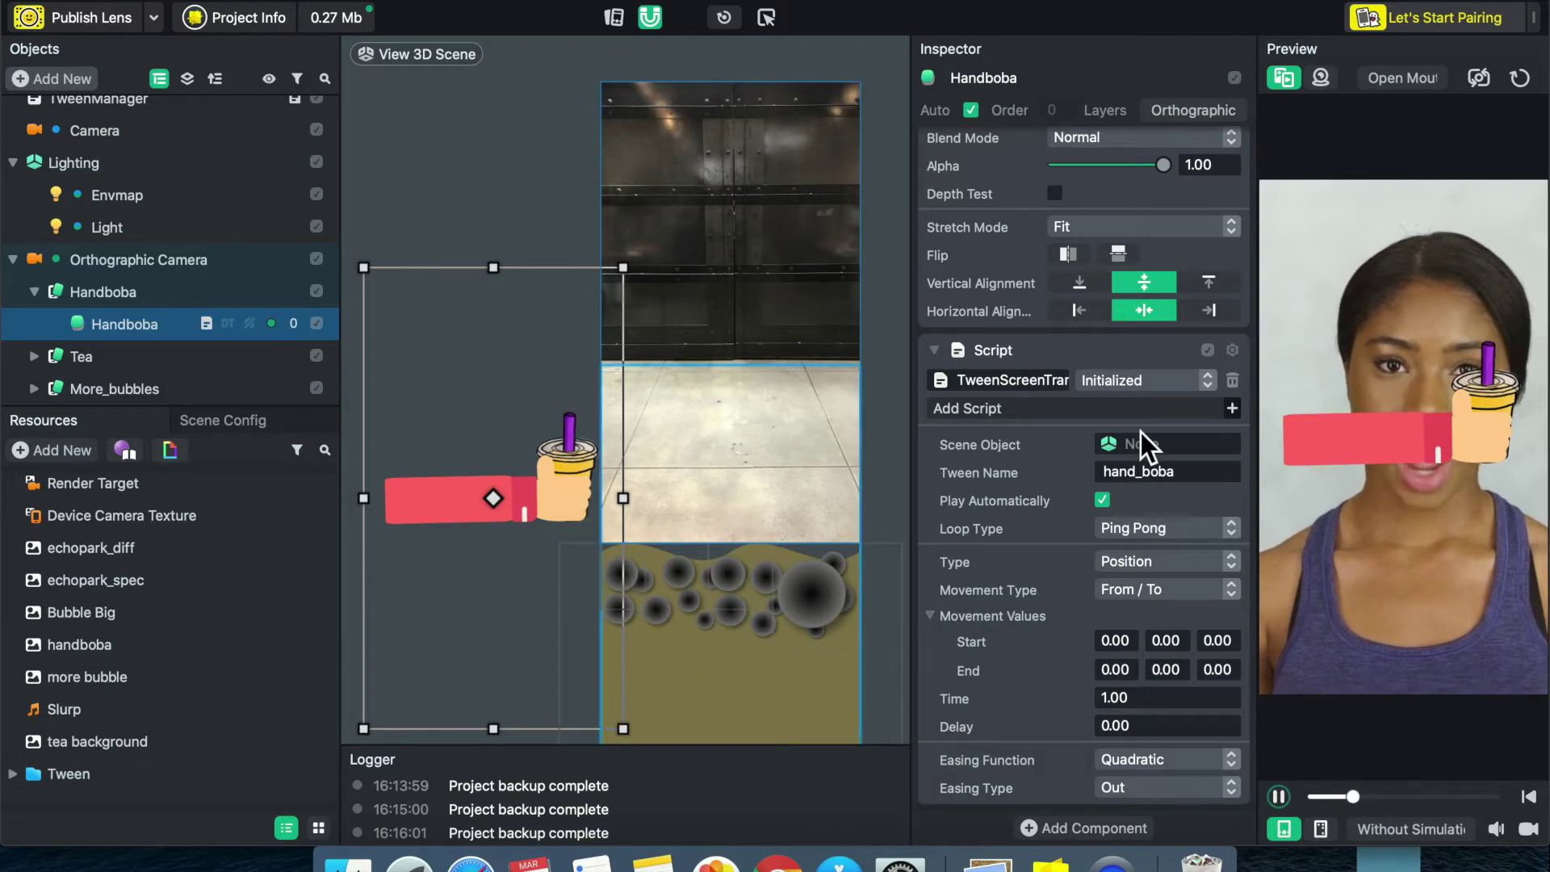
scroll(1142, 432, up, 5)
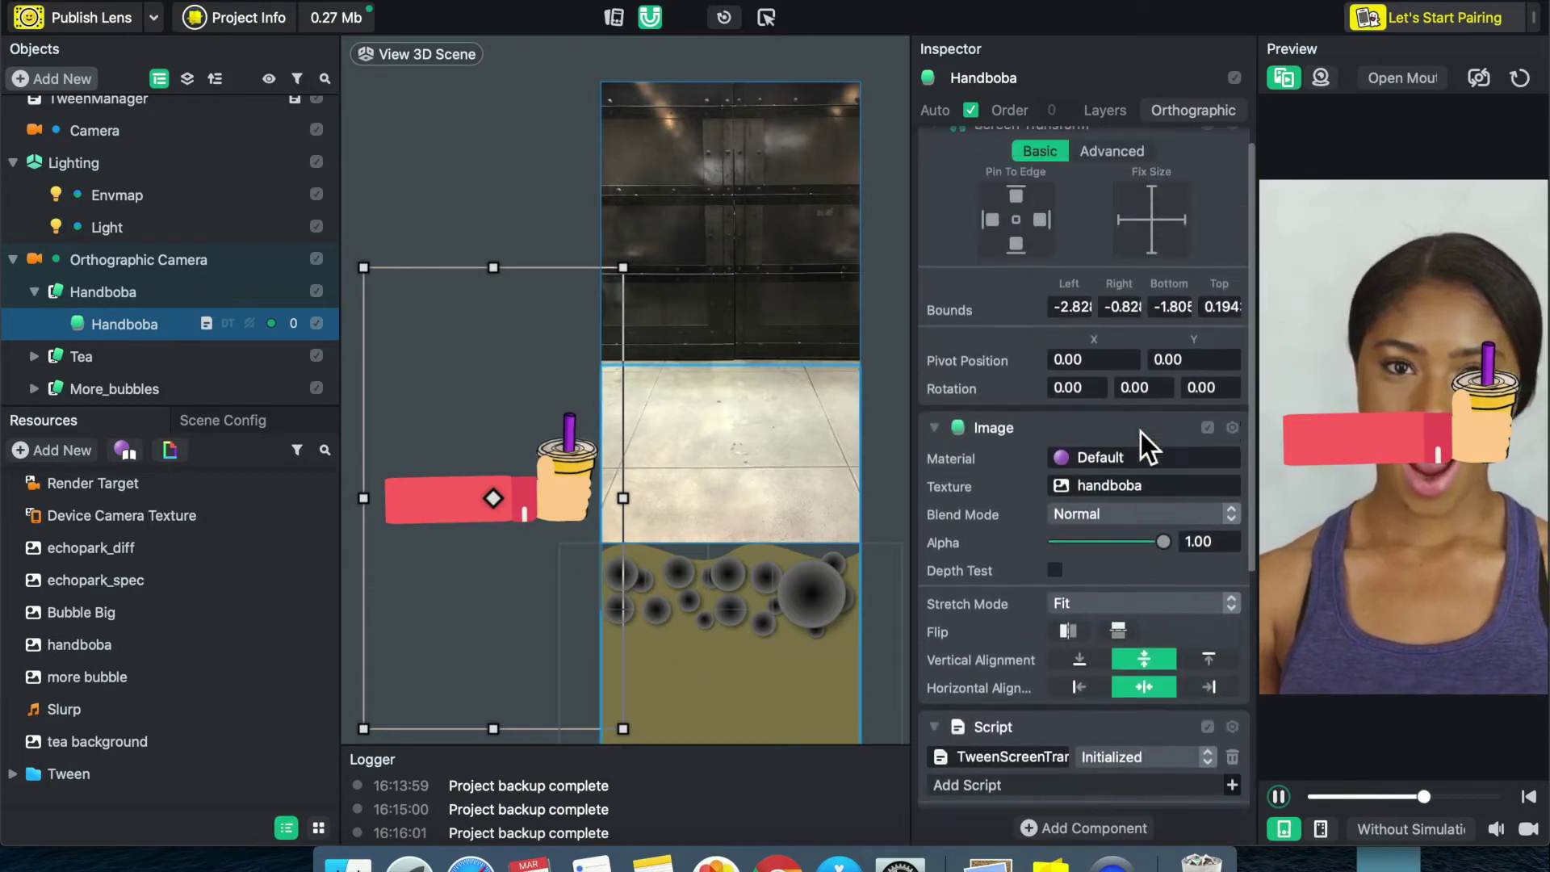
scroll(1142, 432, up, 1)
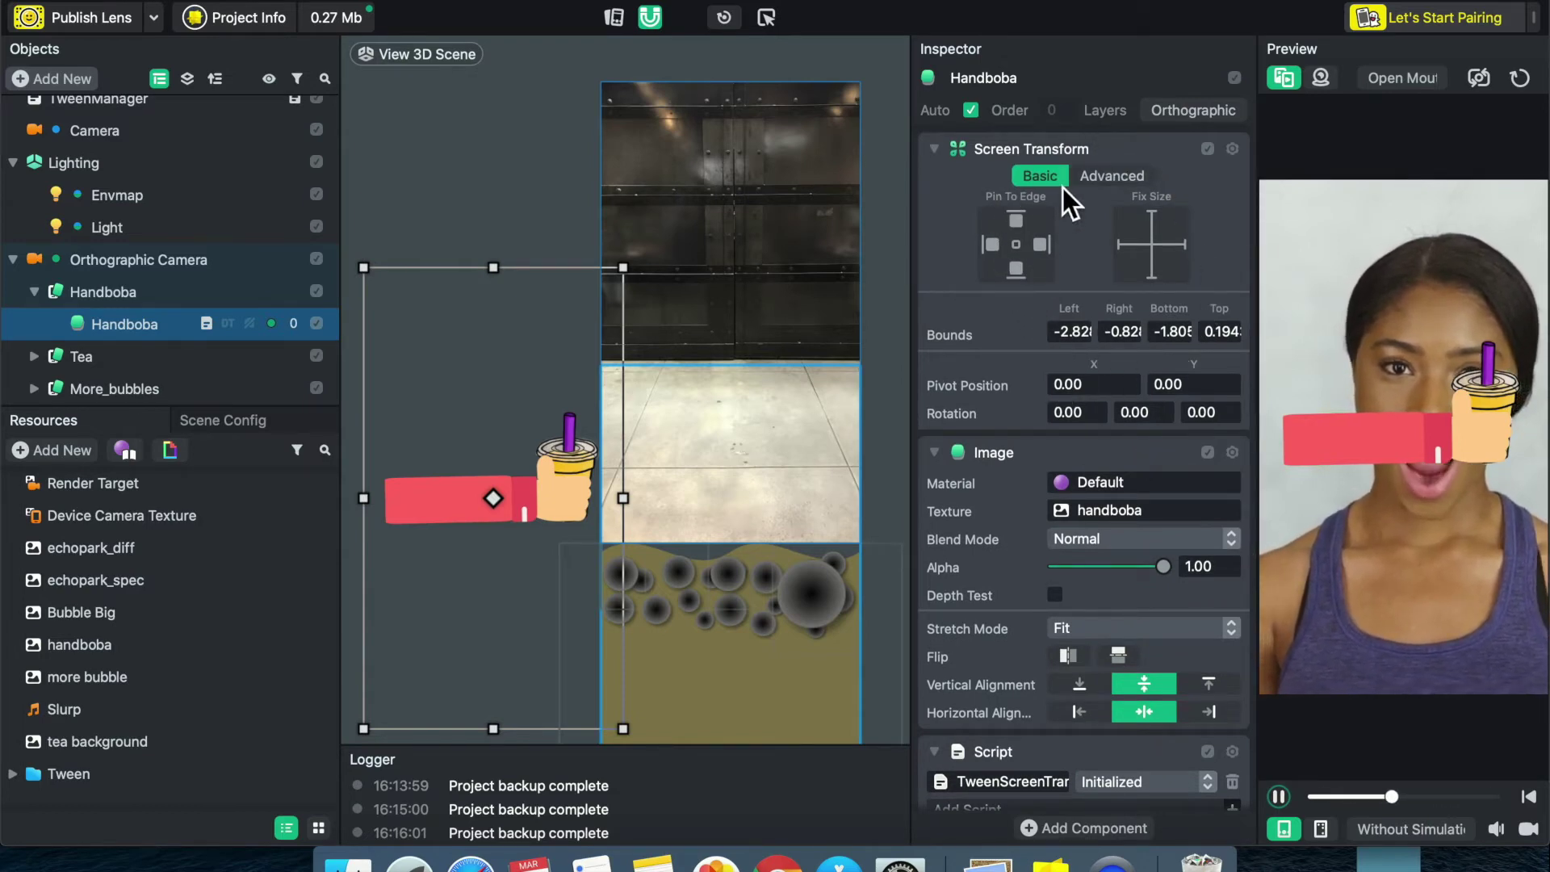
click(1098, 183)
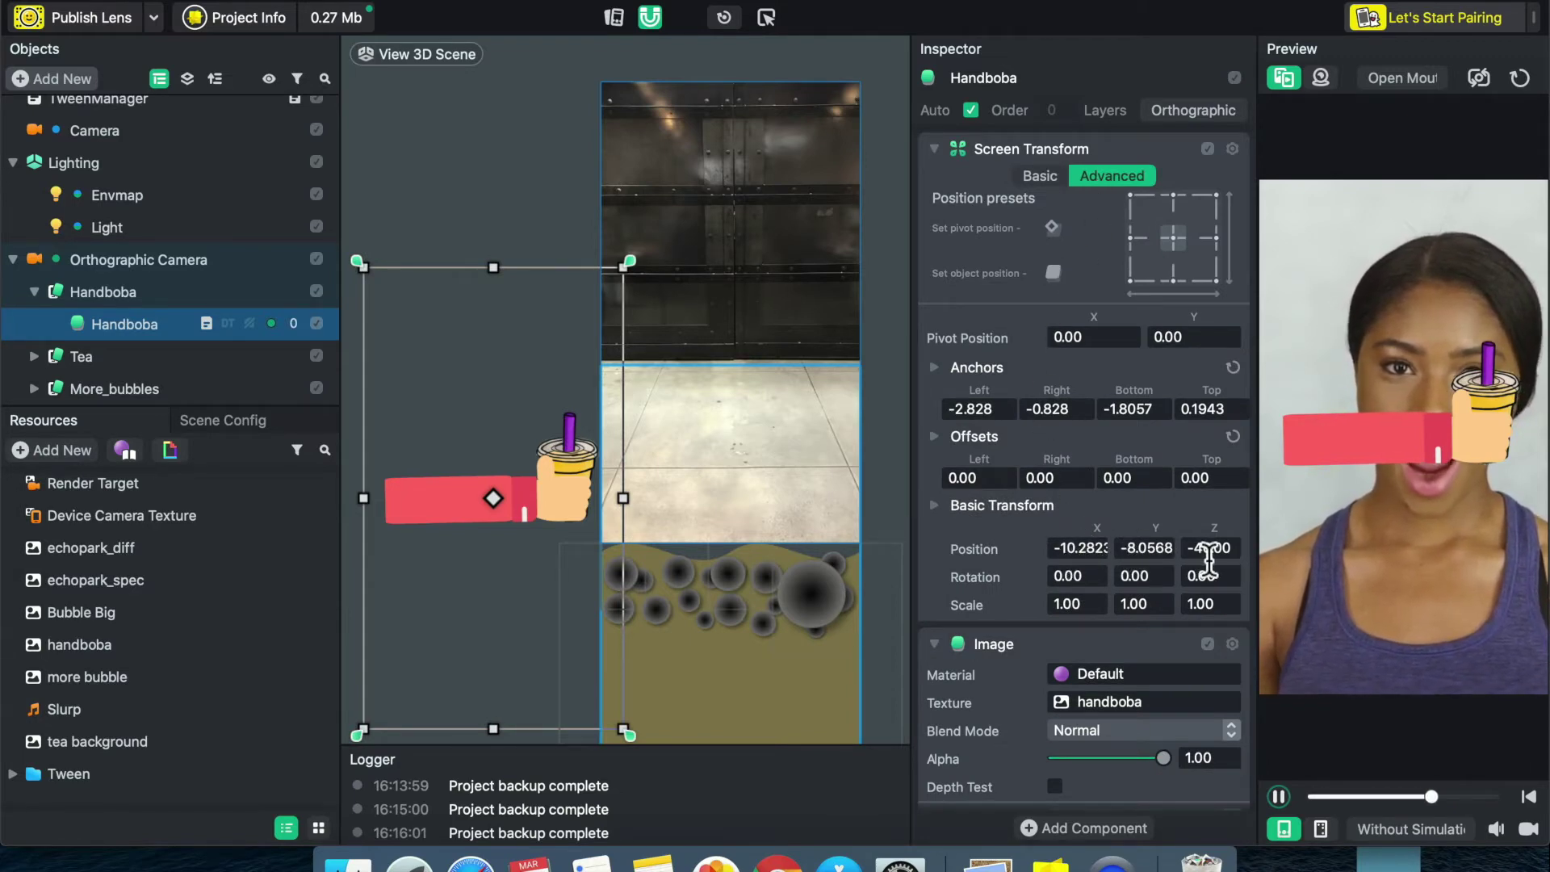
click(1089, 557)
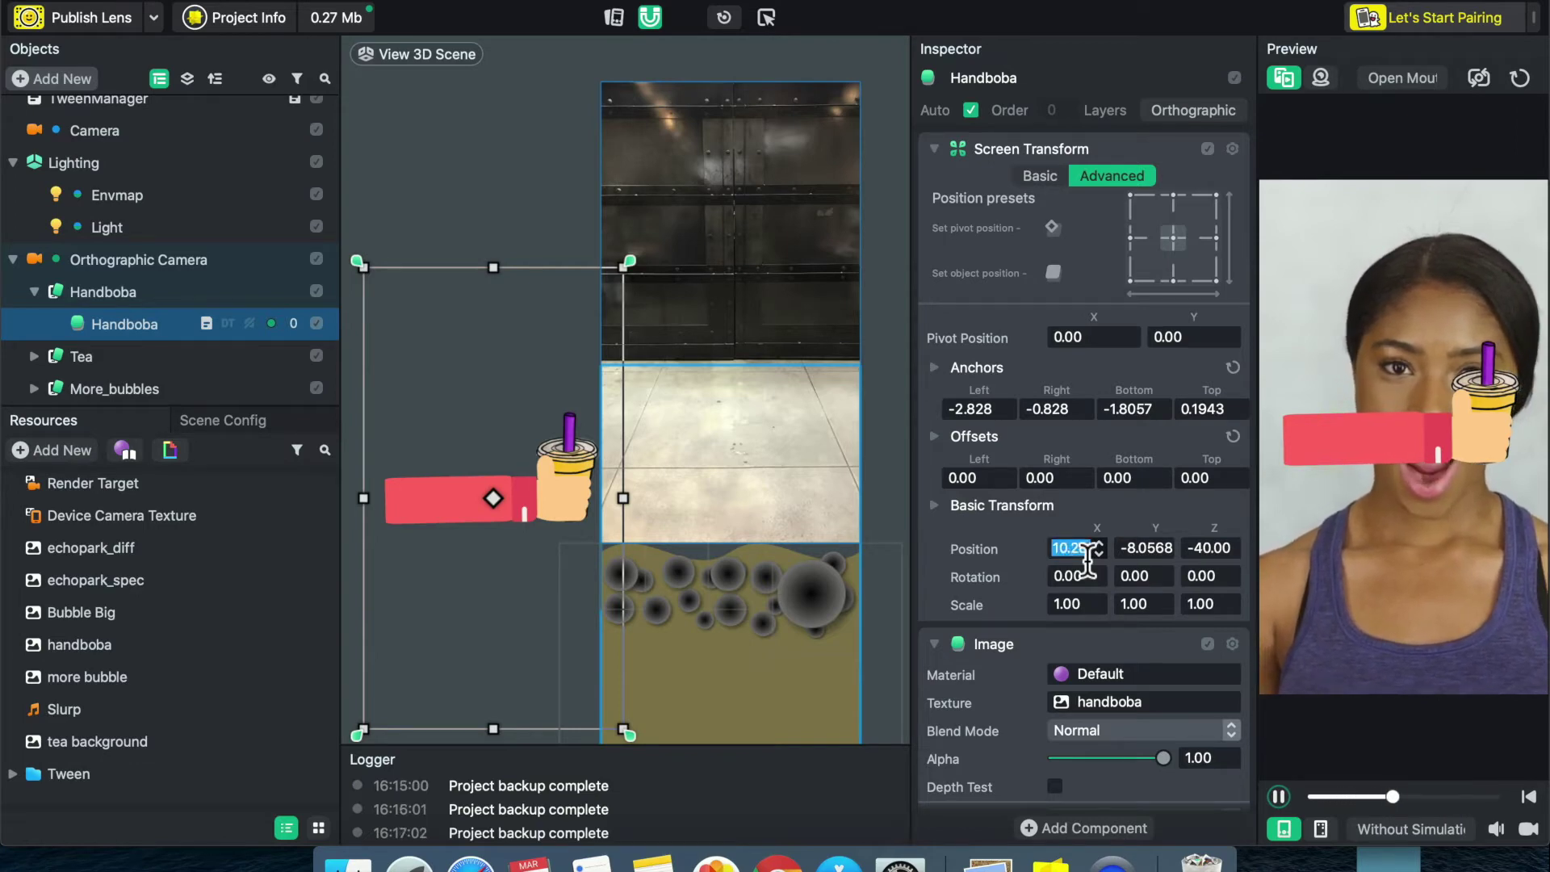
scroll(1072, 620, down, 8)
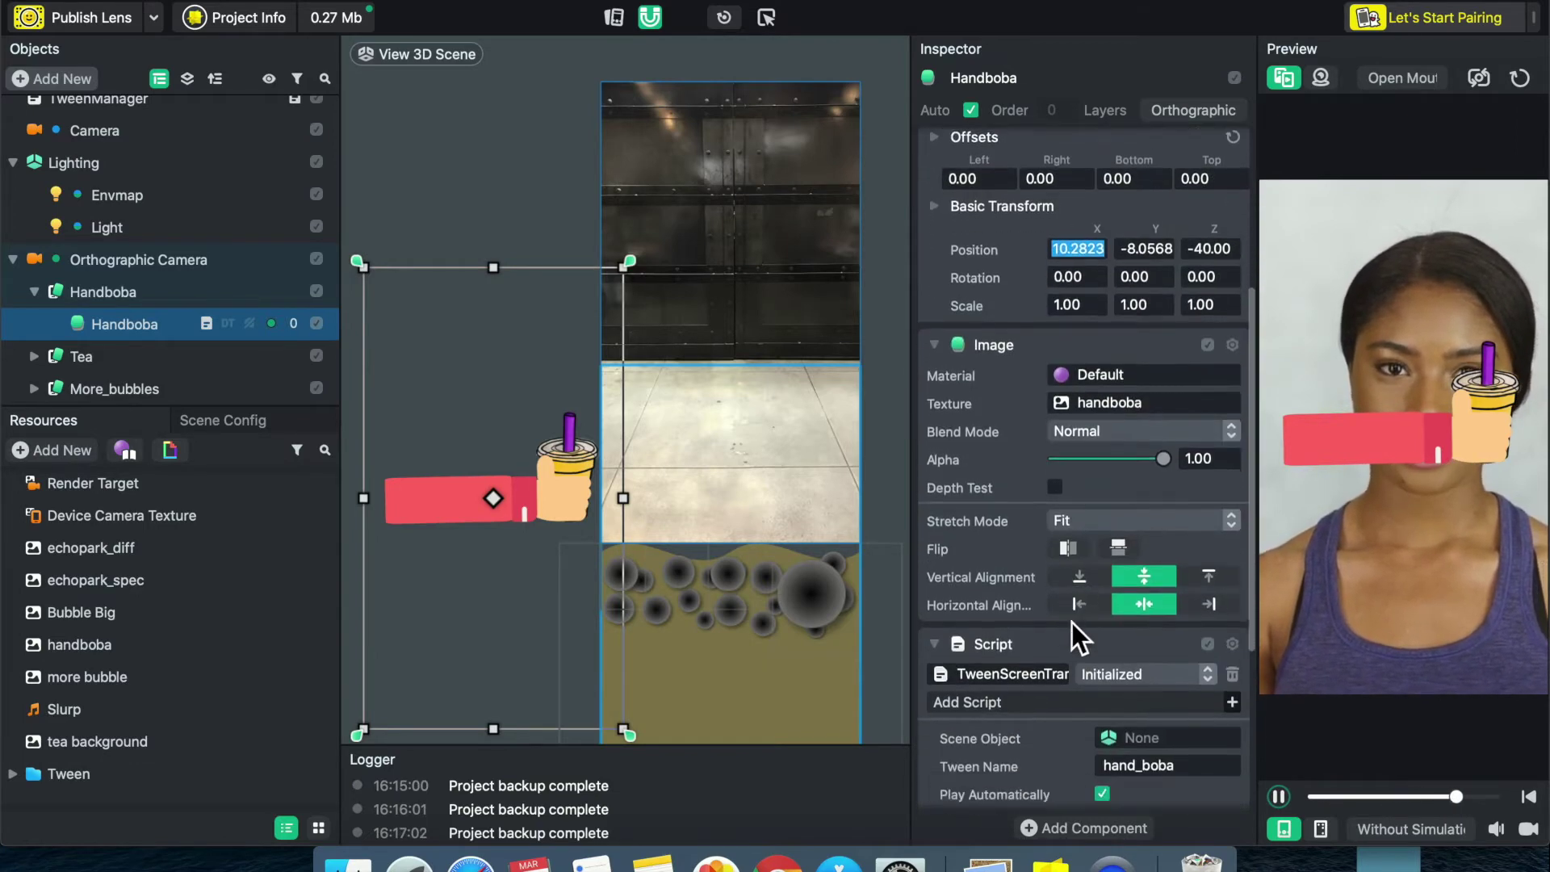
scroll(1128, 748, down, 6)
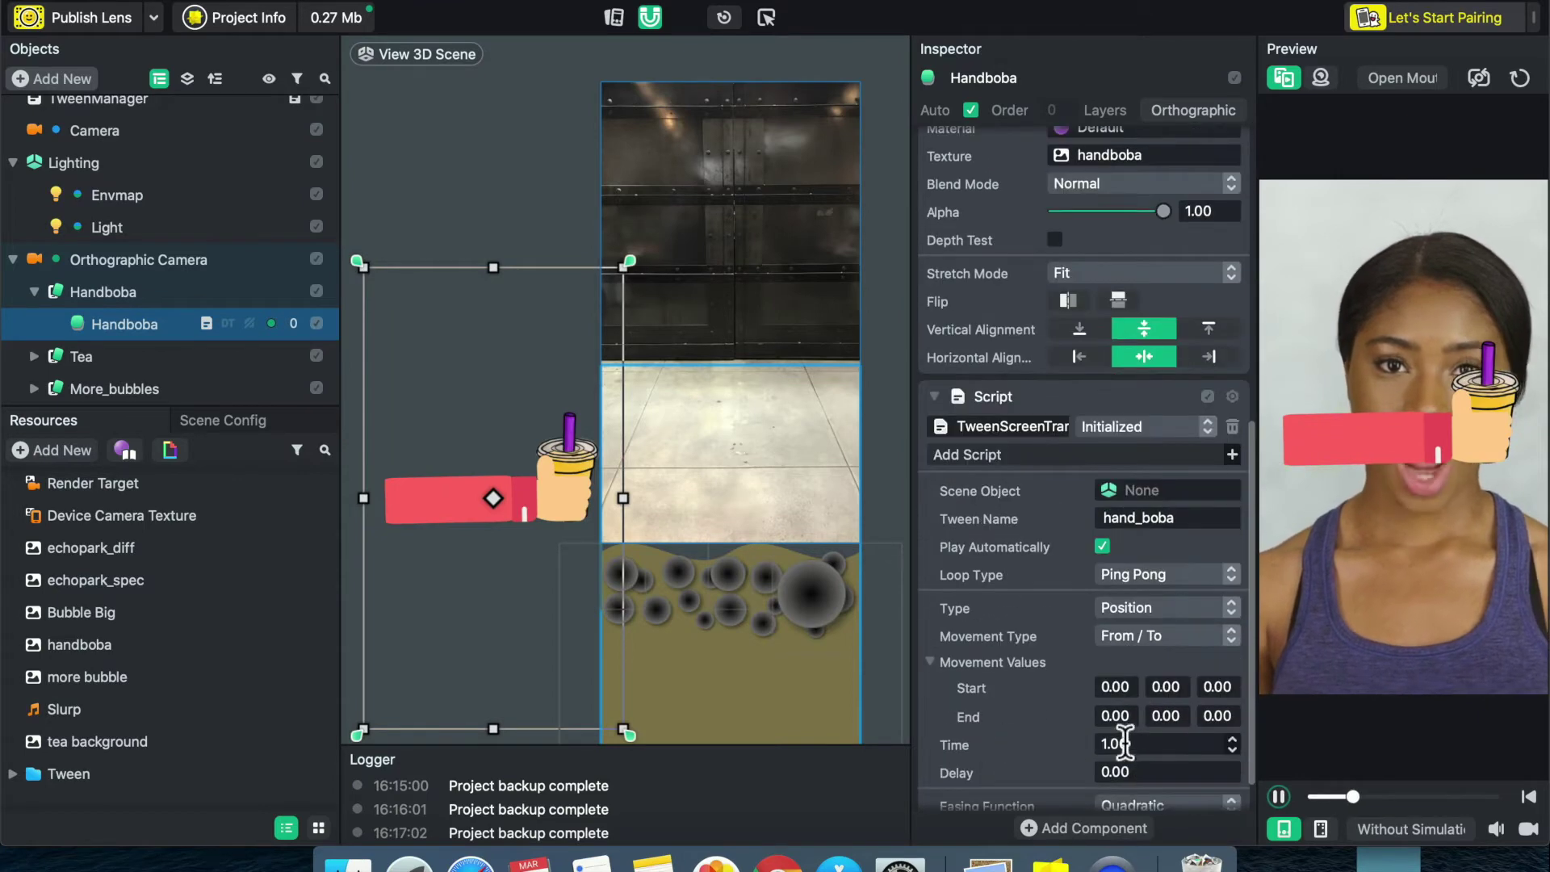
scroll(1113, 784, down, 2)
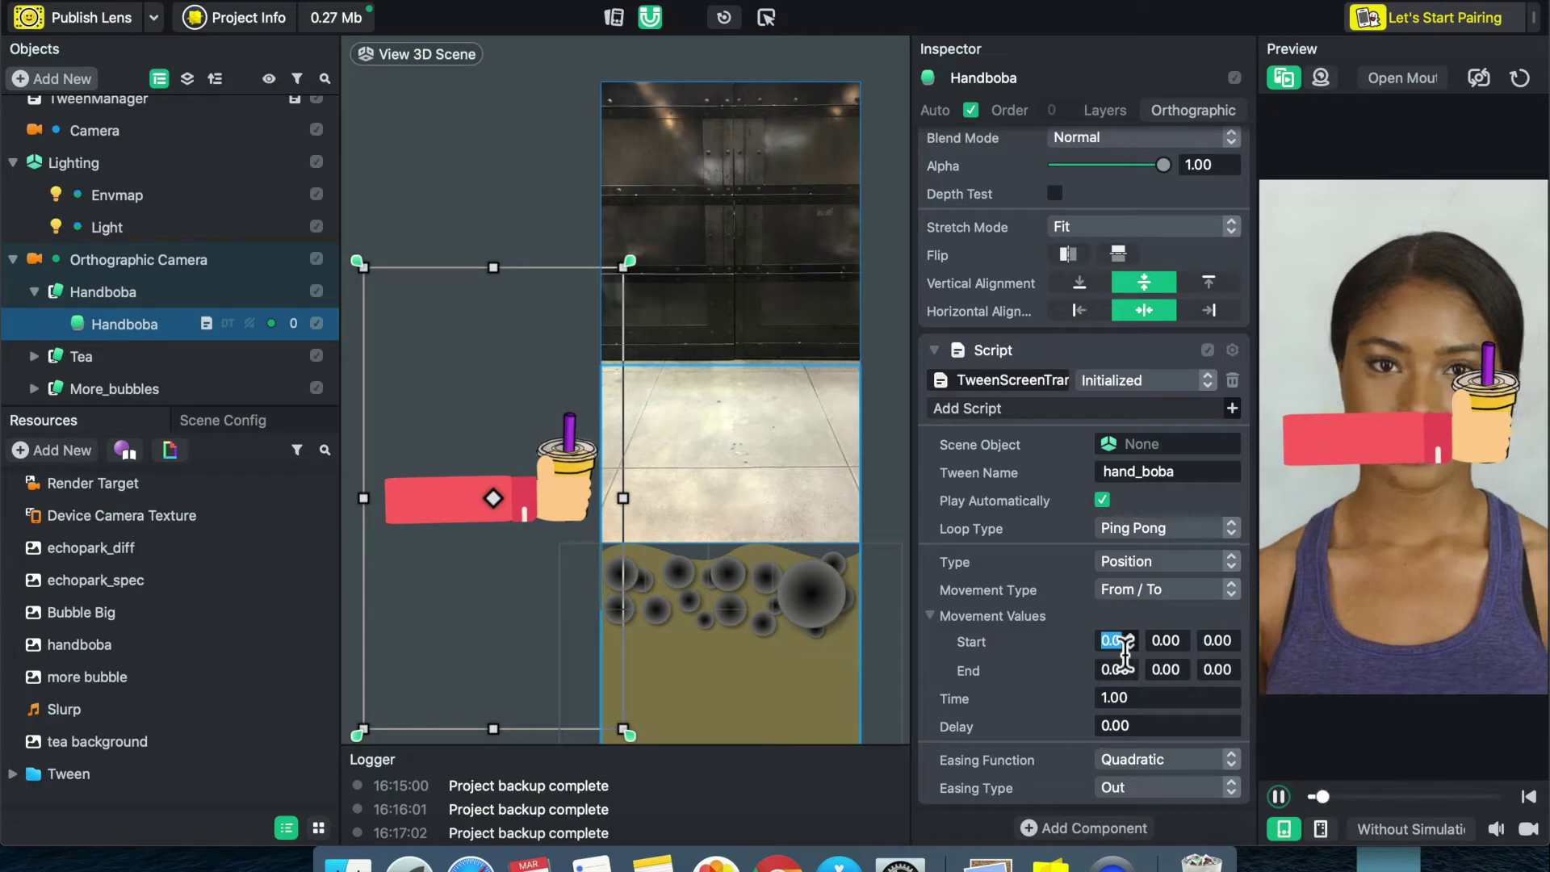
- Copy the Handboba image's Y position, -8.0568, into the hand_boba tween's Start Y
scroll(1079, 578, up, 12)
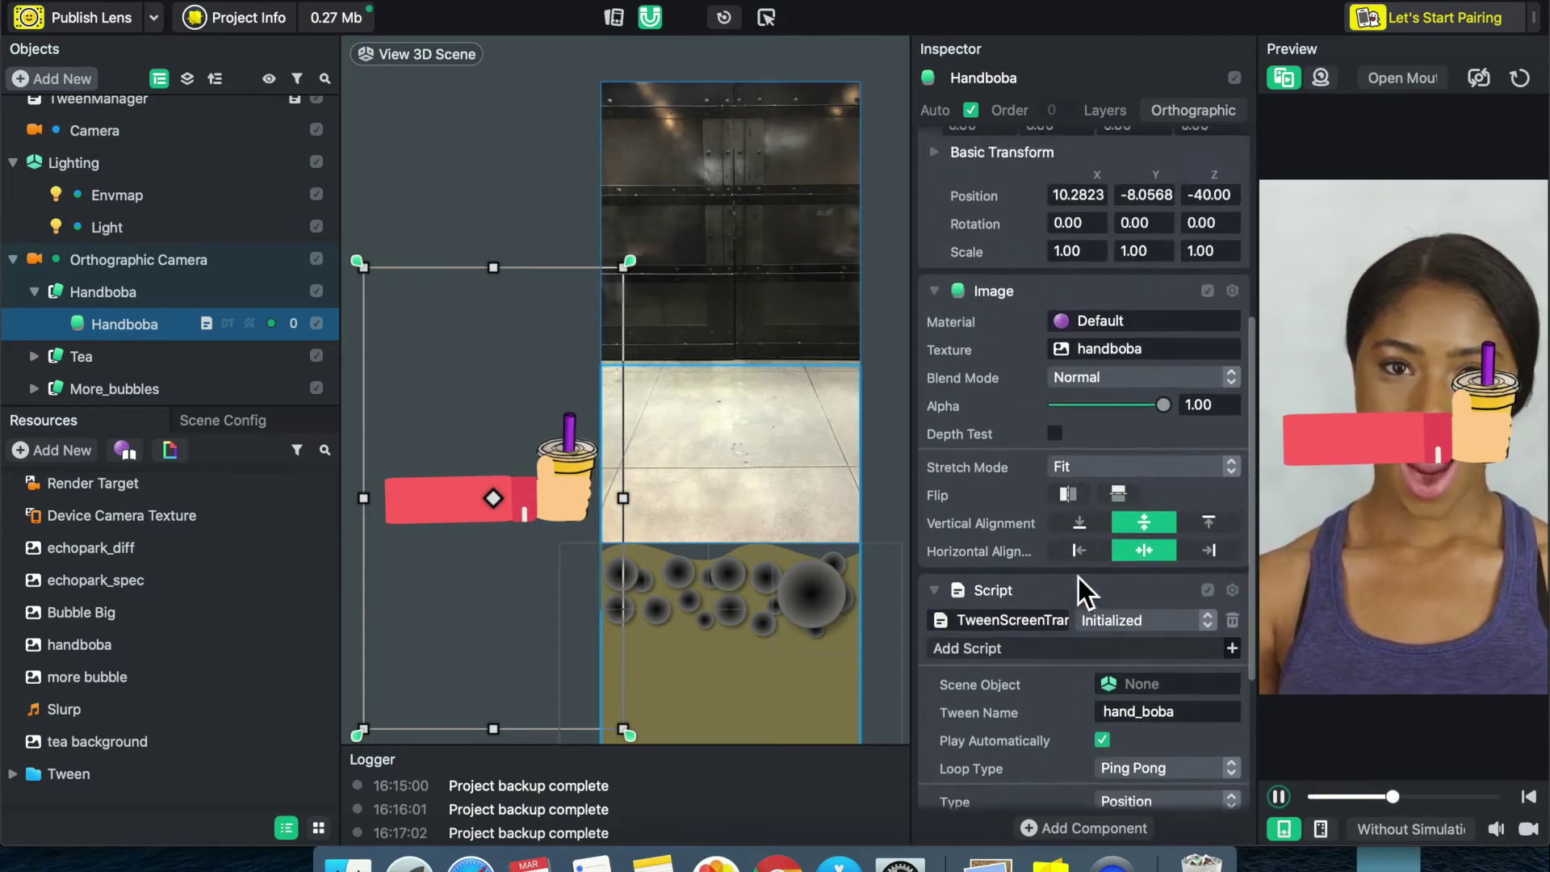
click(1151, 251)
click(1154, 251)
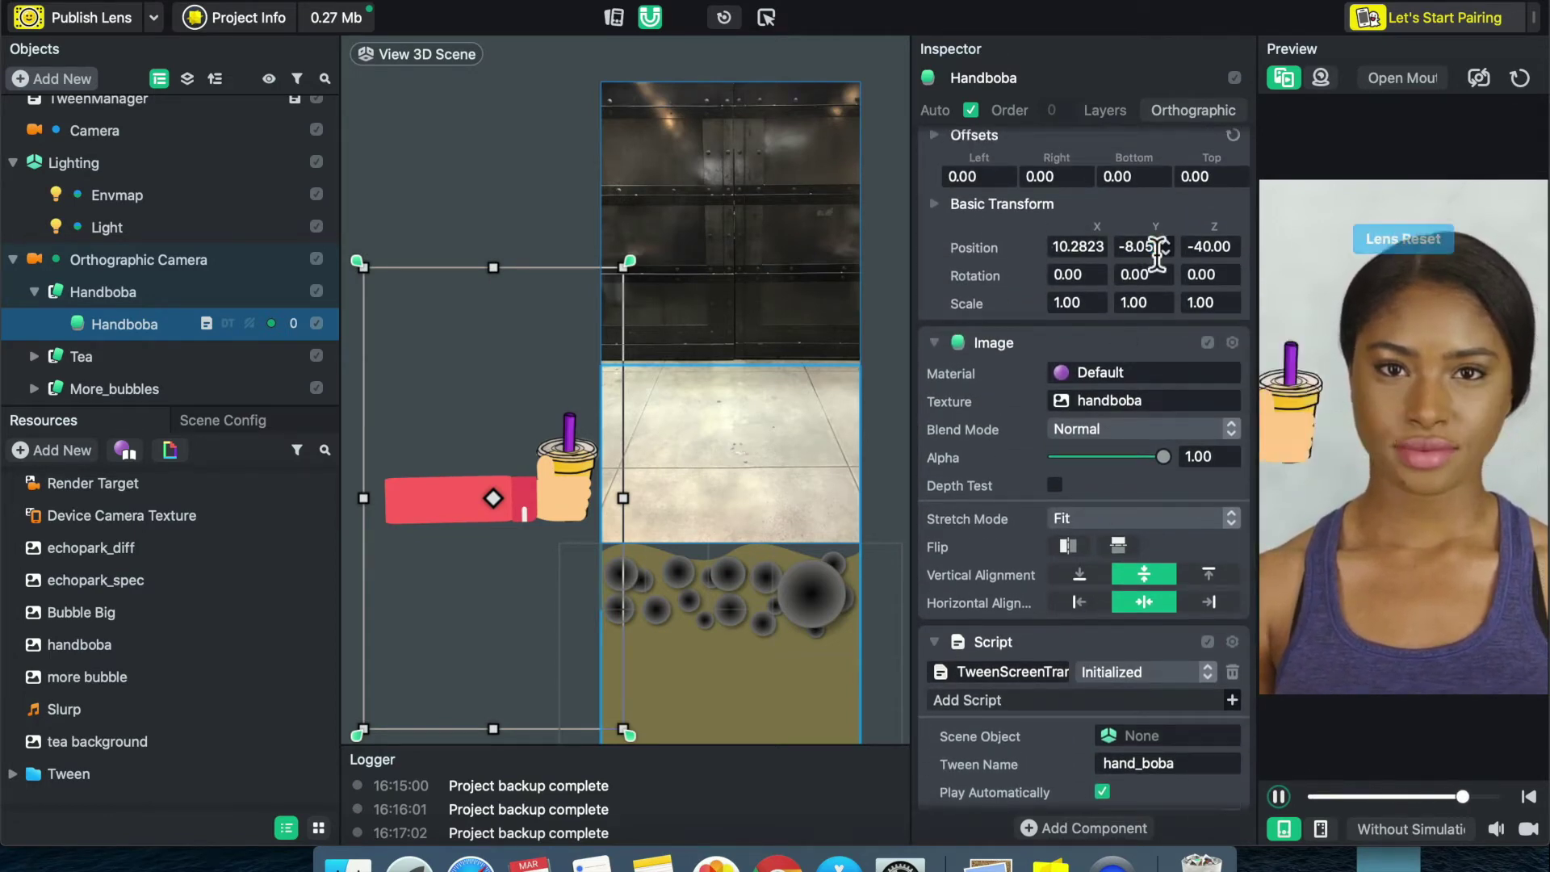
double_click(1157, 251)
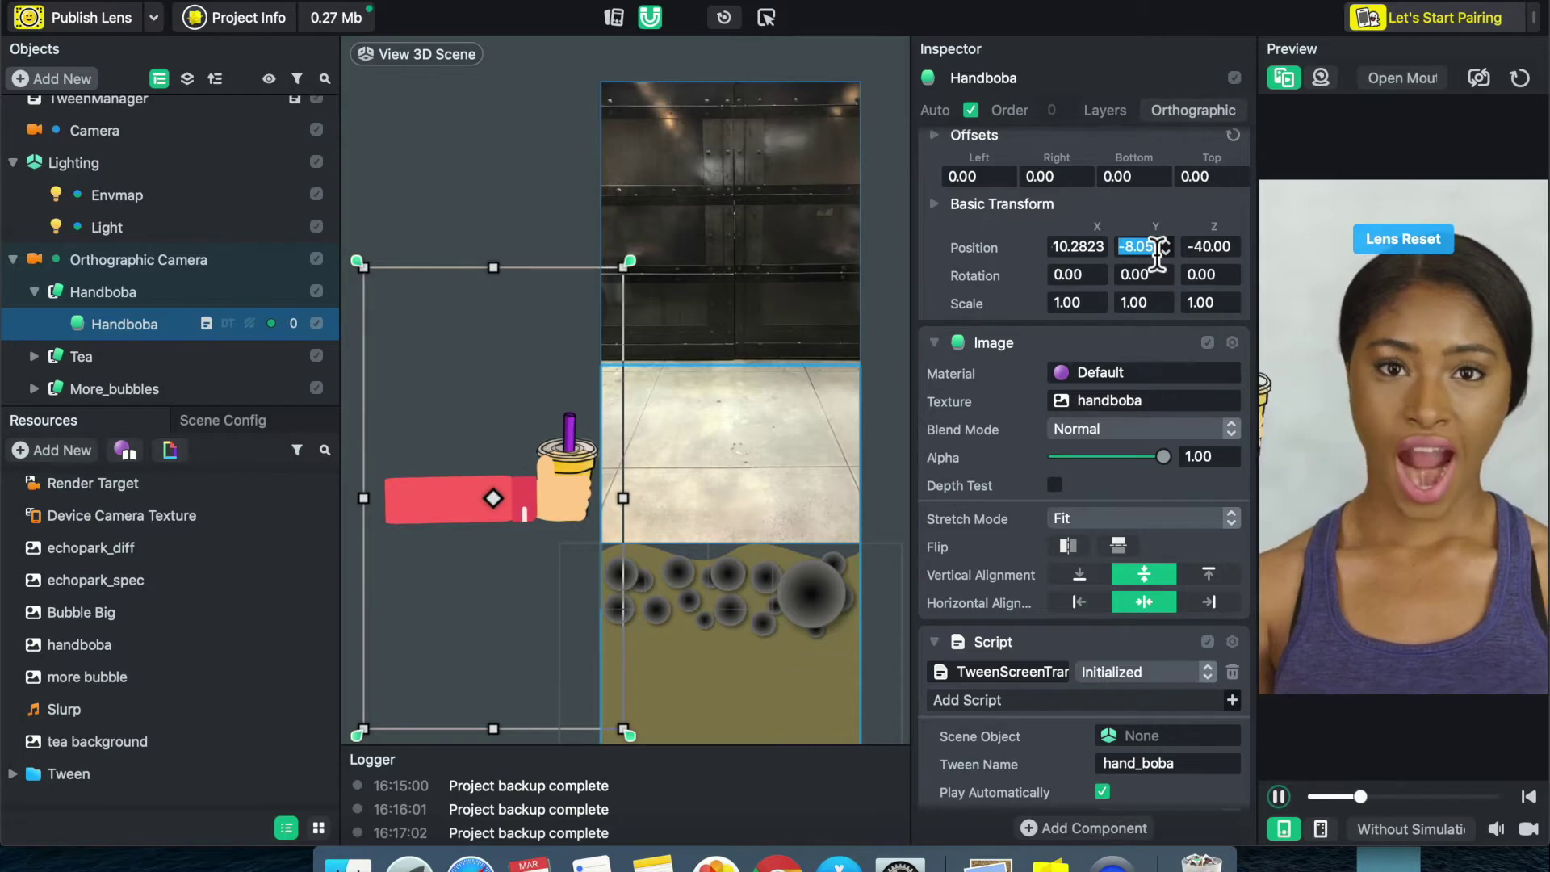
scroll(1180, 416, up, 5)
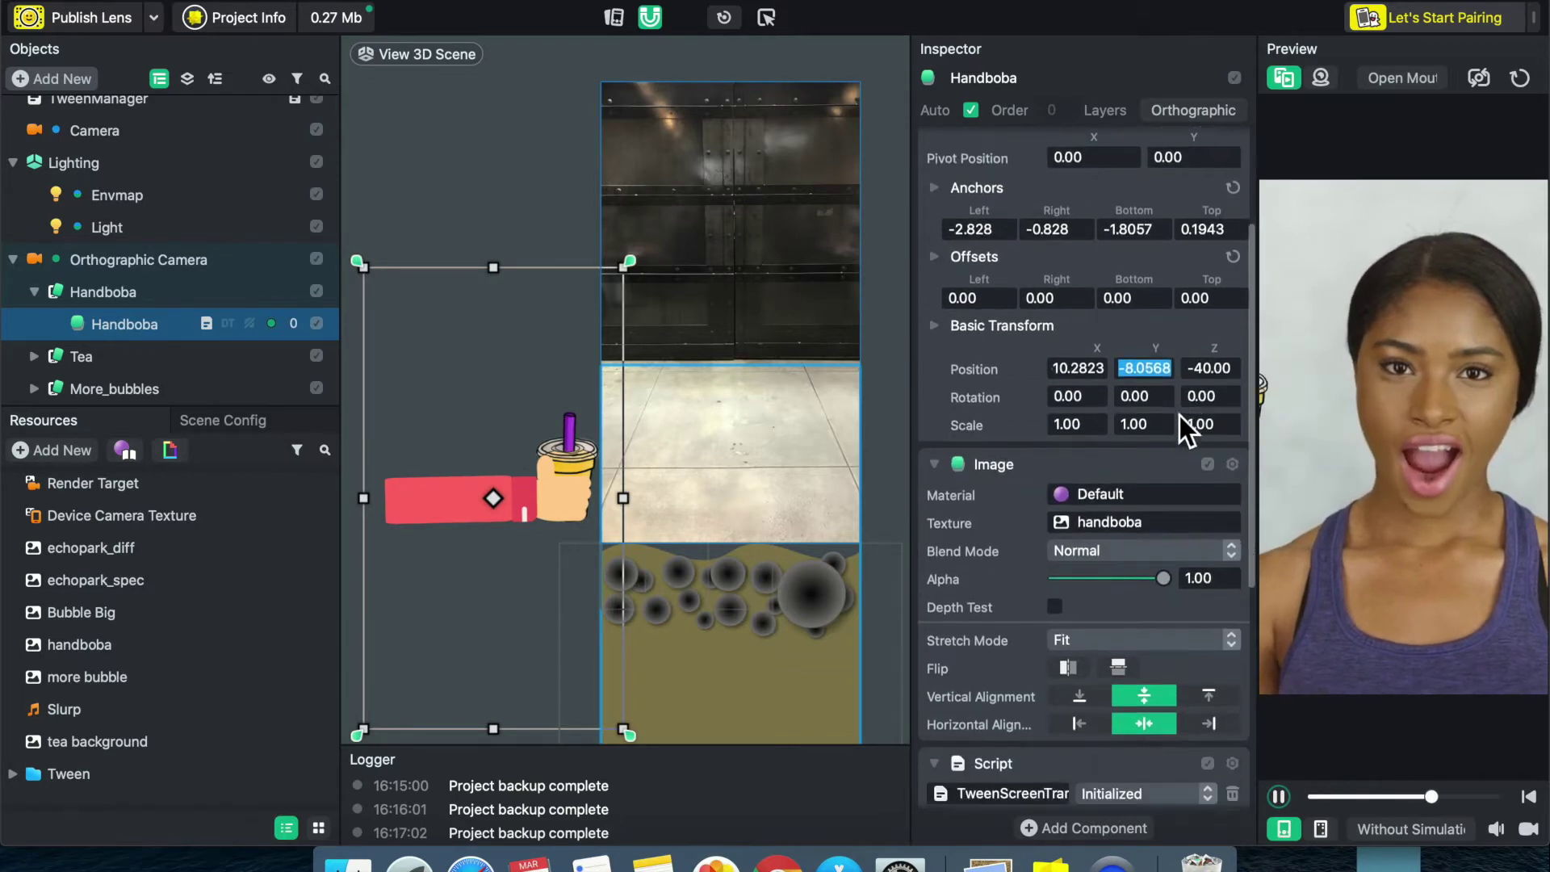
scroll(1180, 415, down, 15)
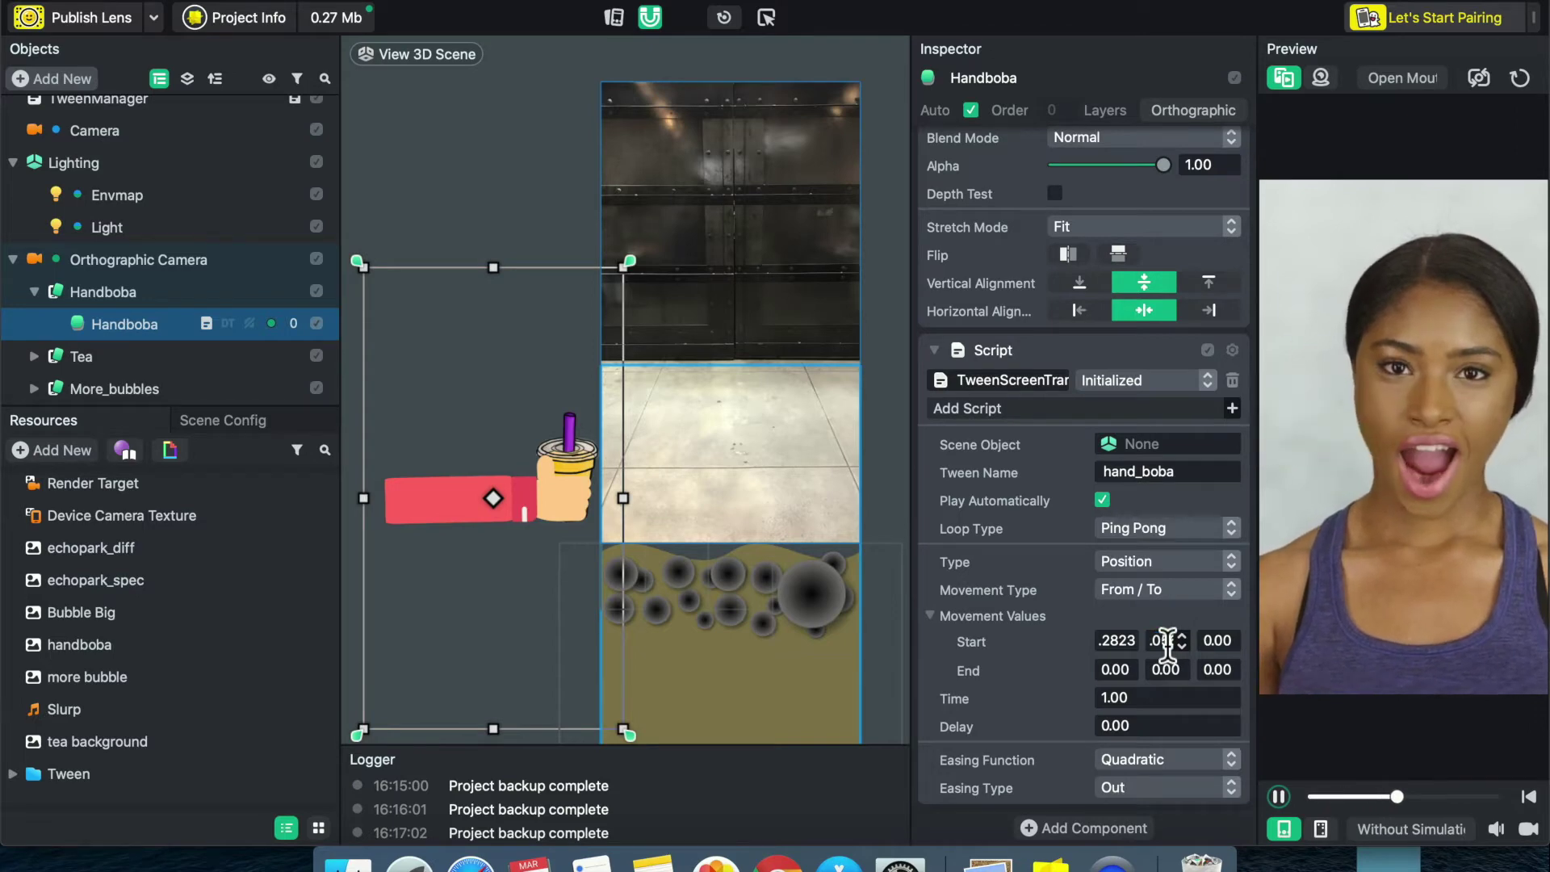
- Fill the hand_boba tween's Start Z with the Handboba image's Z position of -40
scroll(1178, 455, up, 5)
scroll(1177, 455, up, 2)
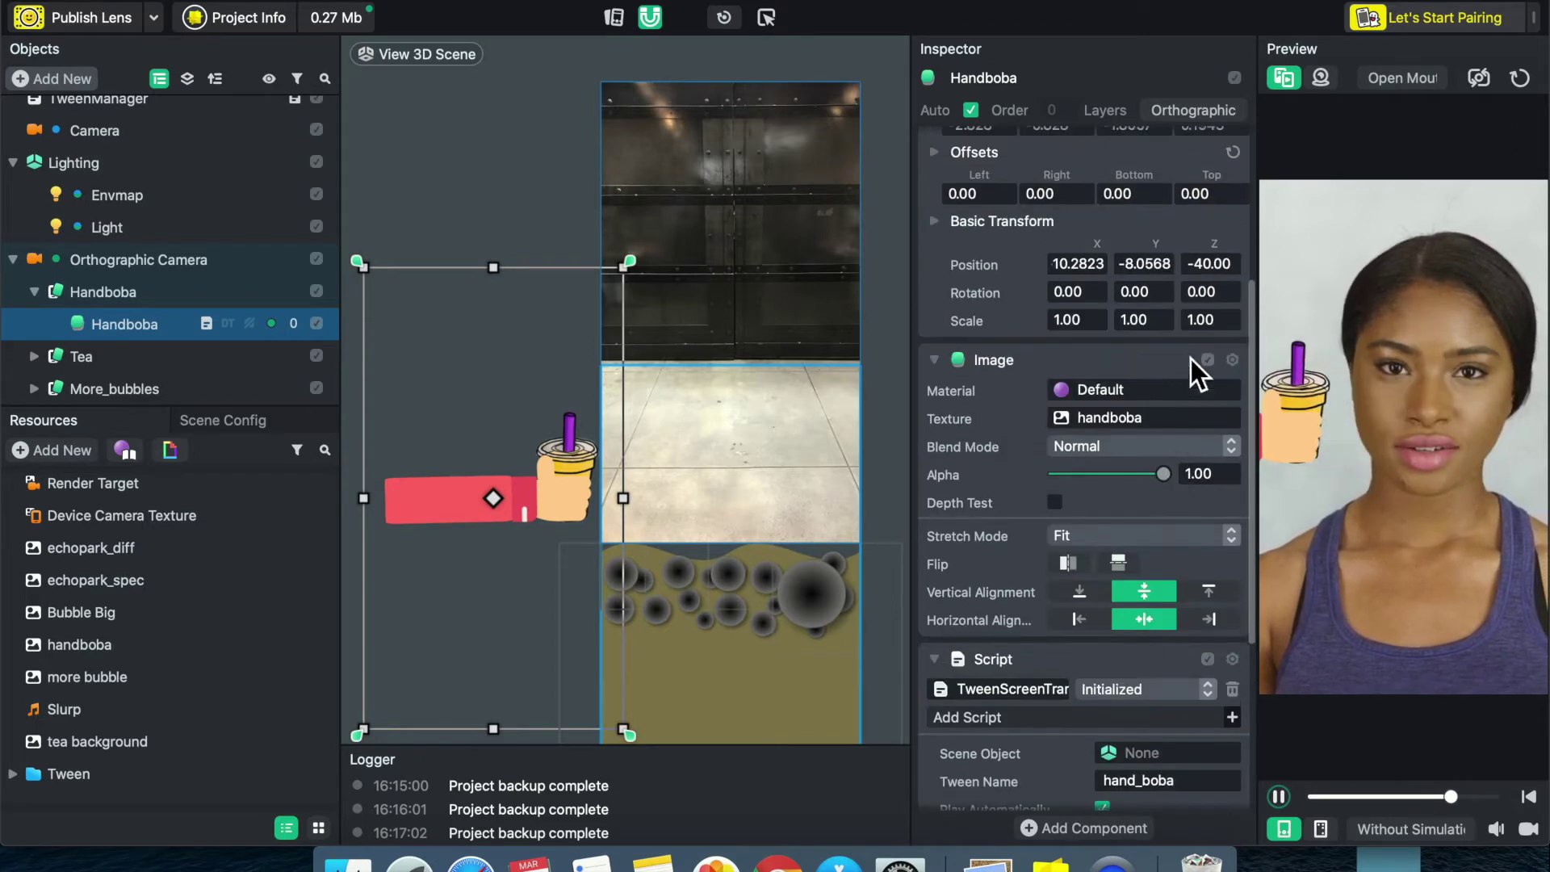
click(1207, 264)
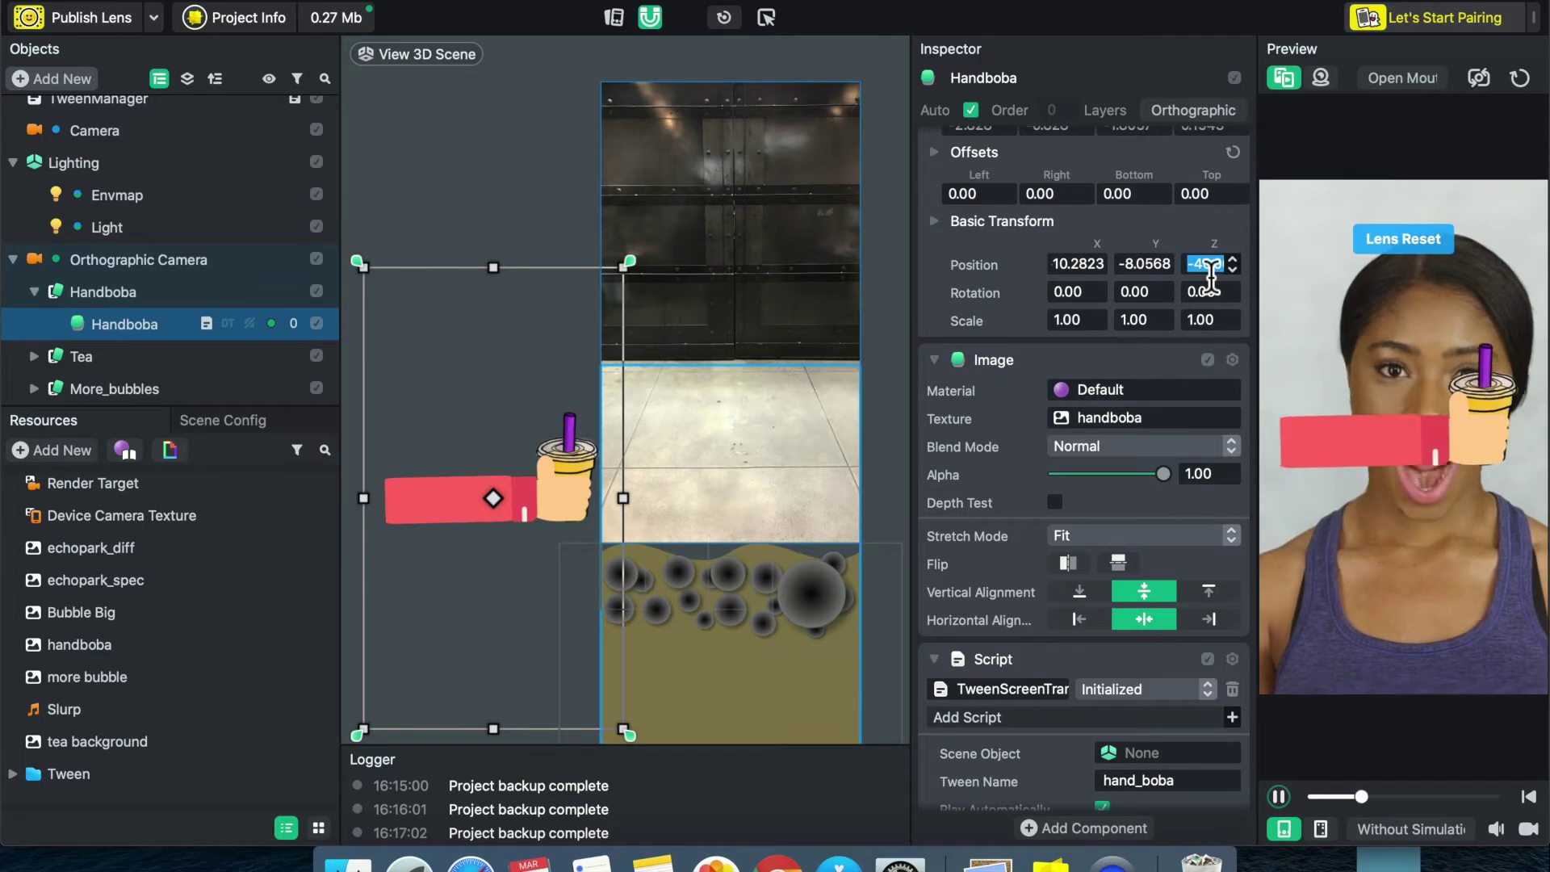
scroll(1199, 415, up, 3)
scroll(1199, 414, down, 8)
click(1214, 641)
text(40)
key(Return)
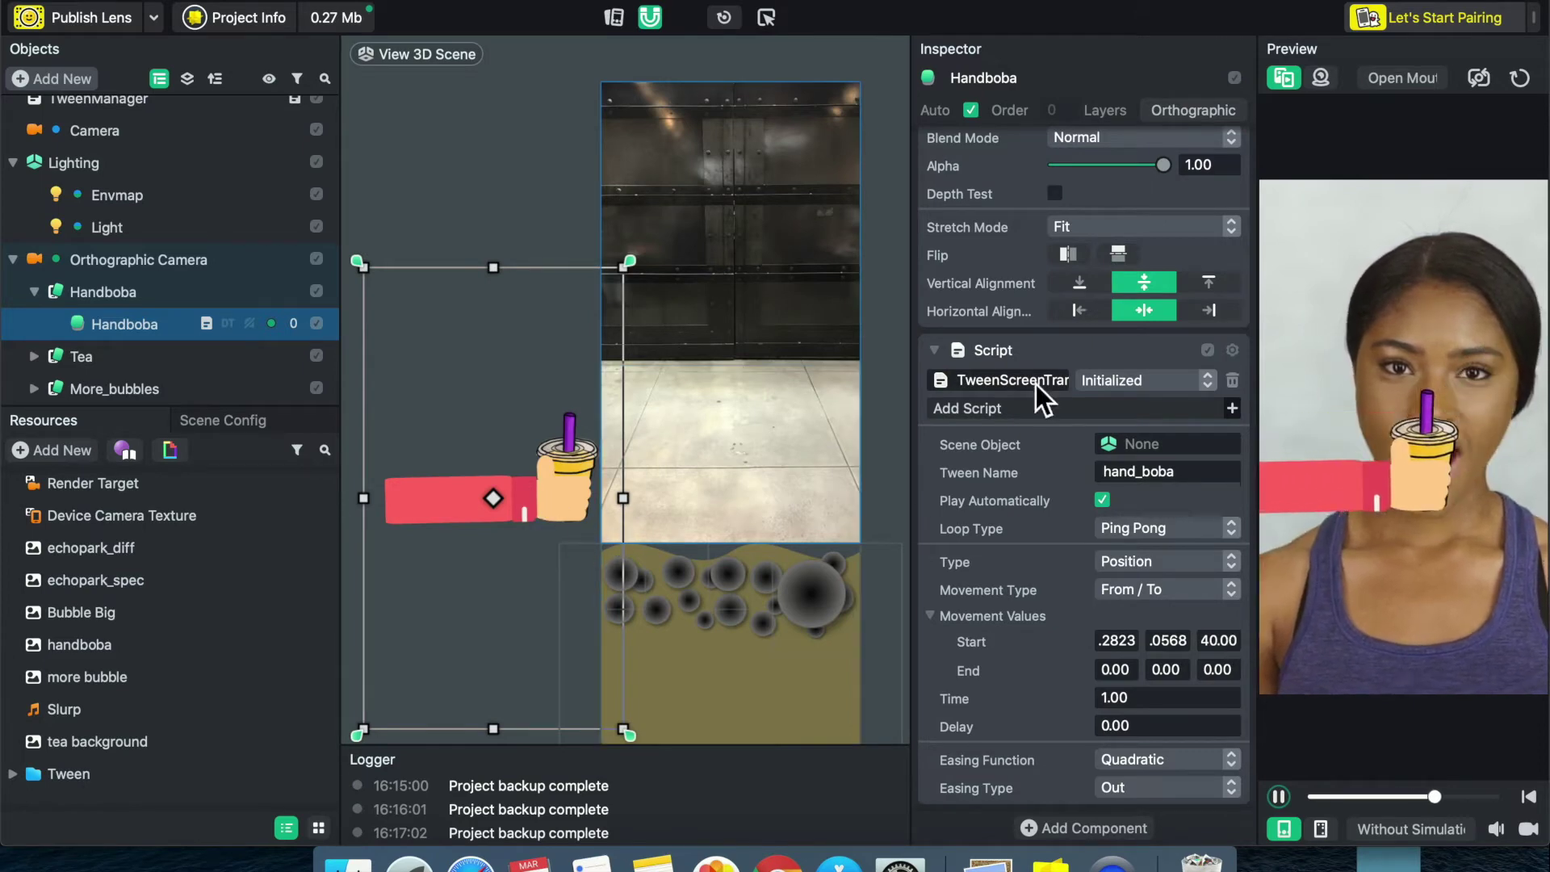
- Turn off Play Automatically and move the Handboba image into the frame, to about X -2.67, Y -4.83
click(1104, 501)
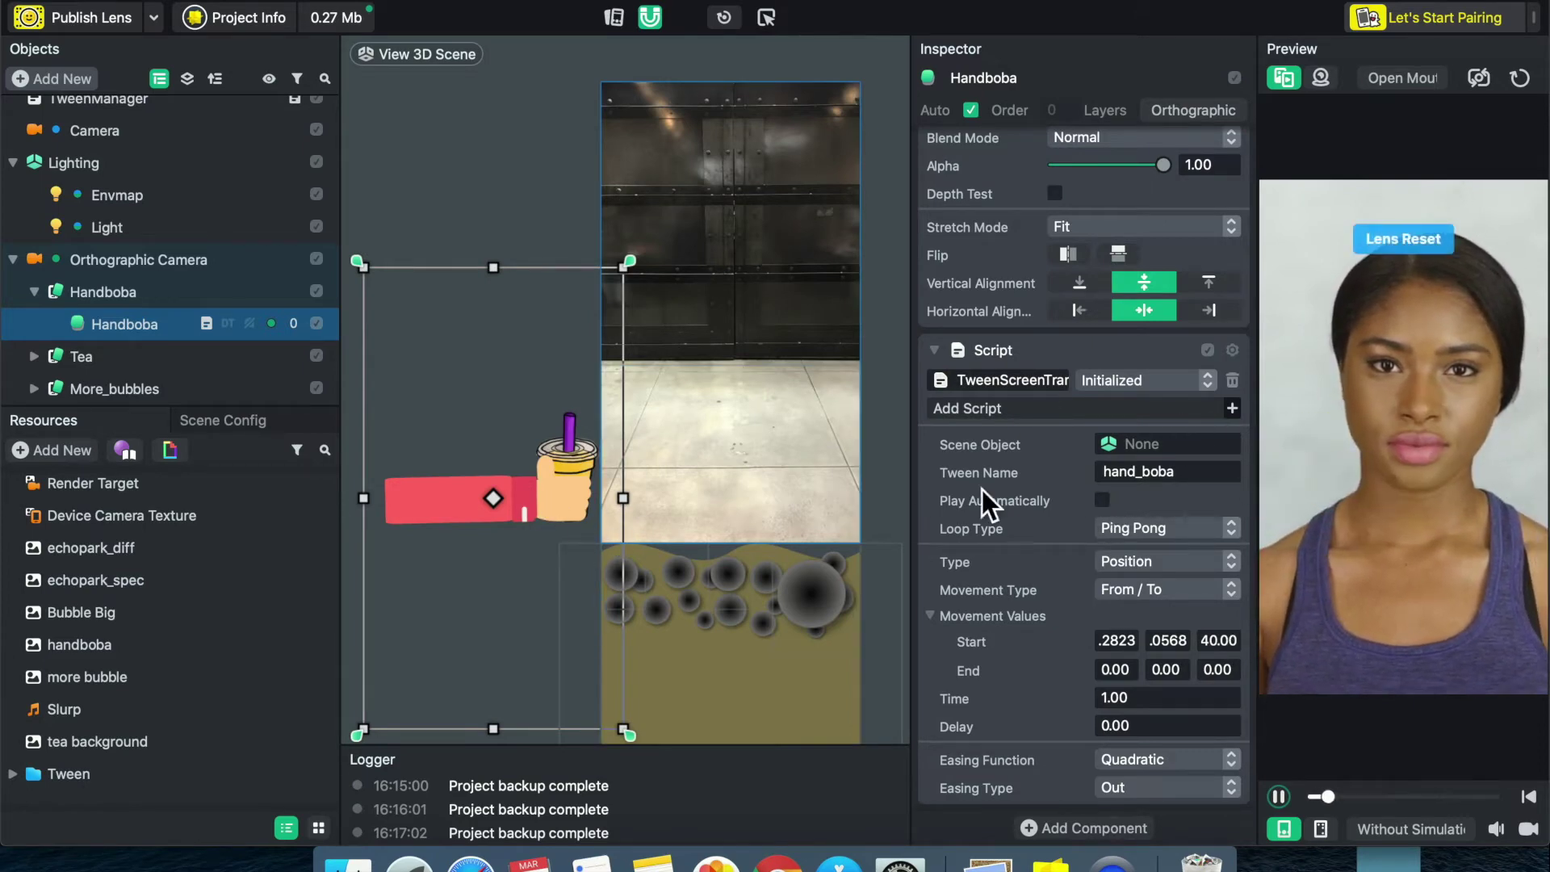
drag(581, 502, 753, 436)
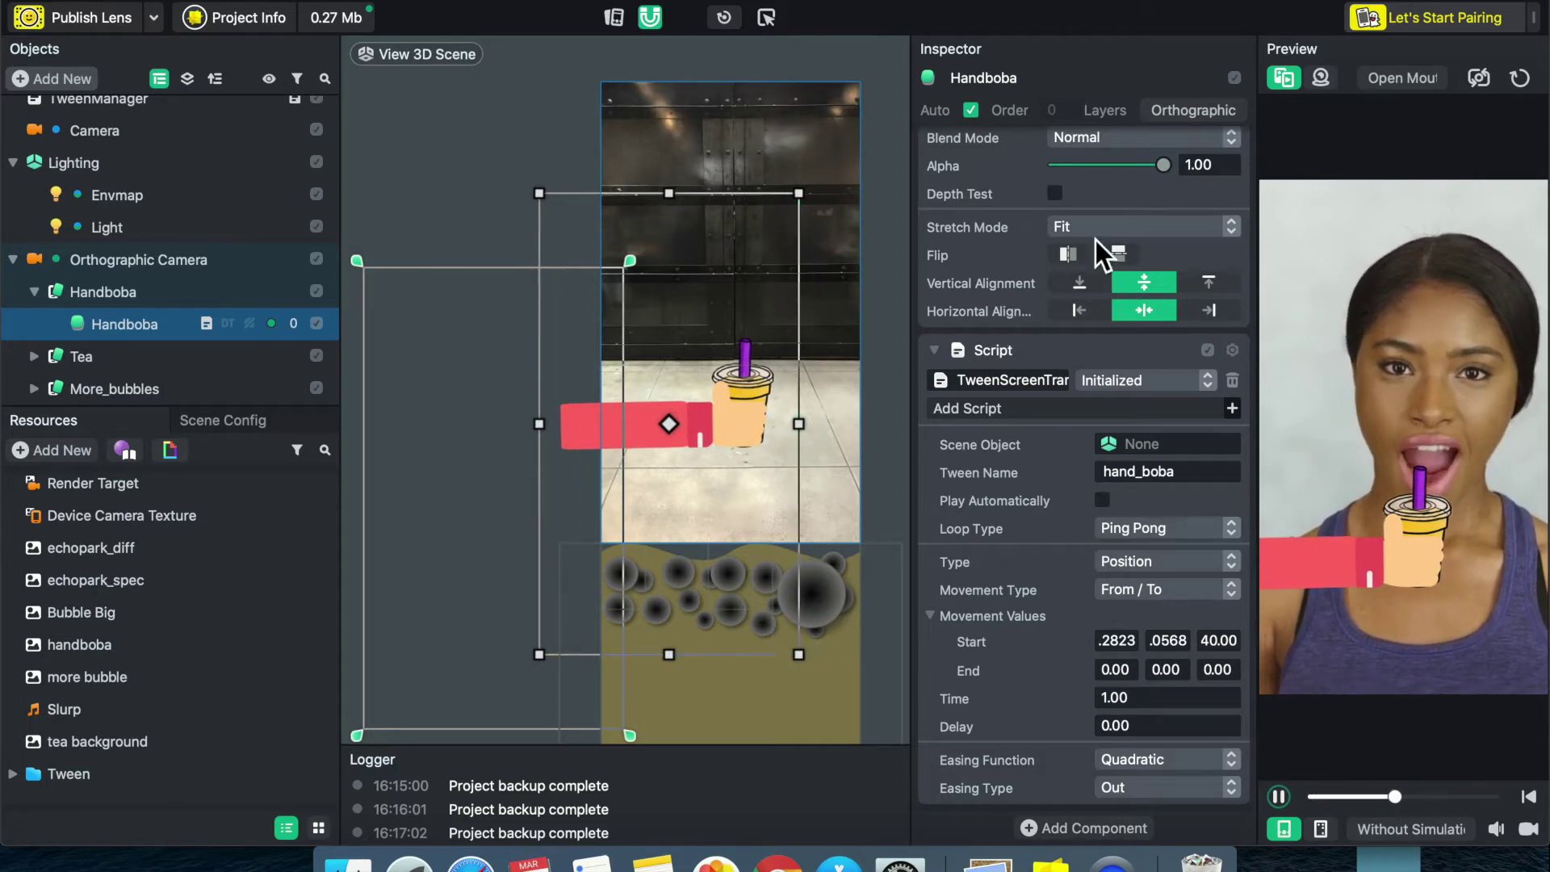
- Copy the Handboba image's in-frame X position, -2.6696, into the hand_boba tween's End X
scroll(1089, 390, up, 10)
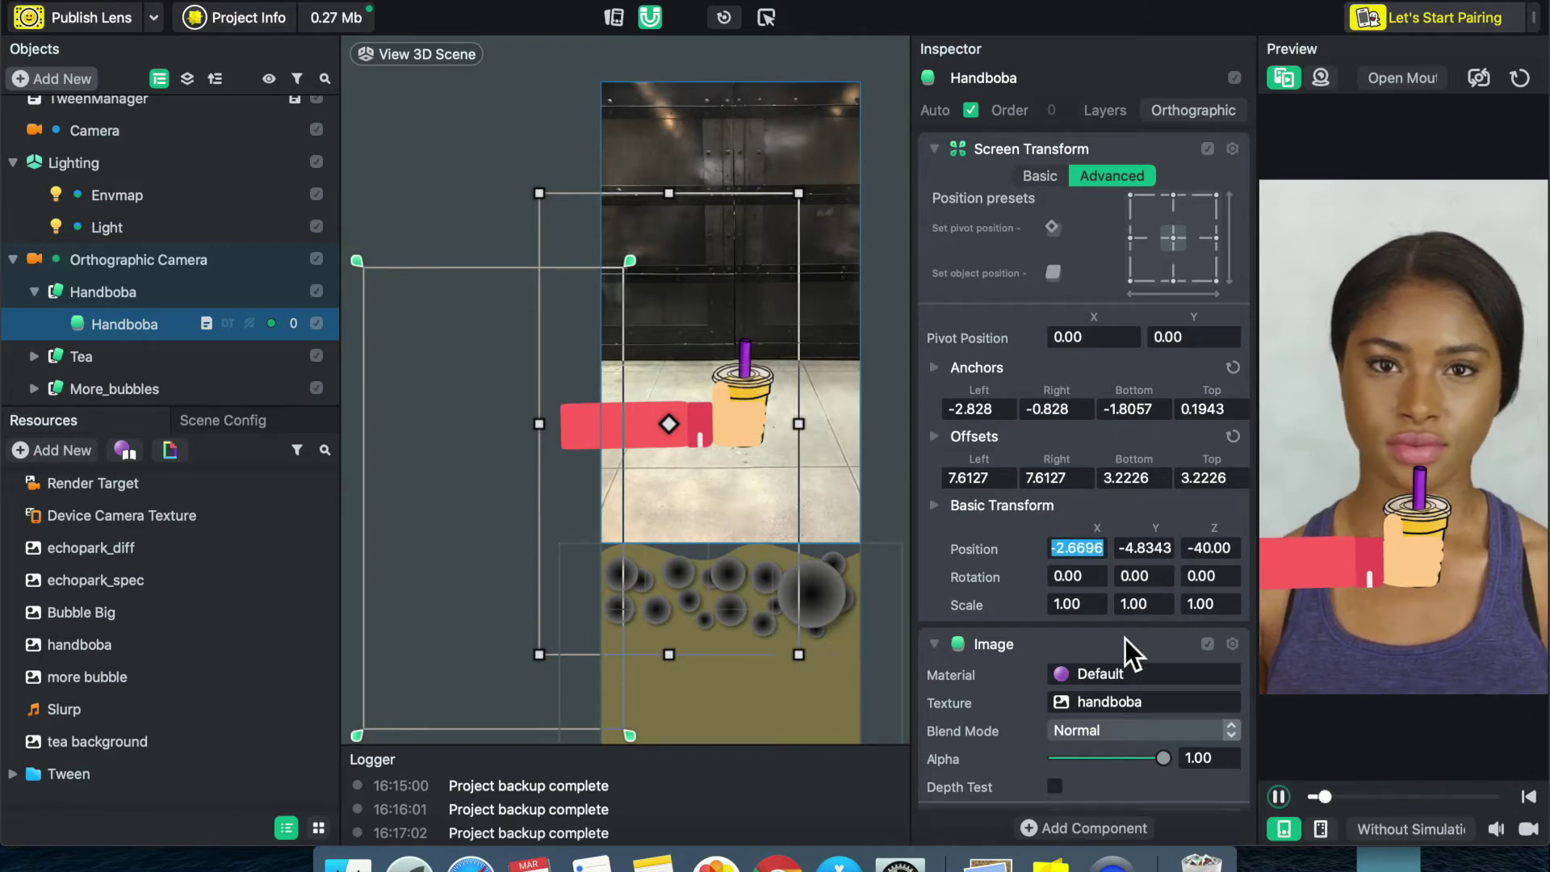
scroll(1125, 639, down, 4)
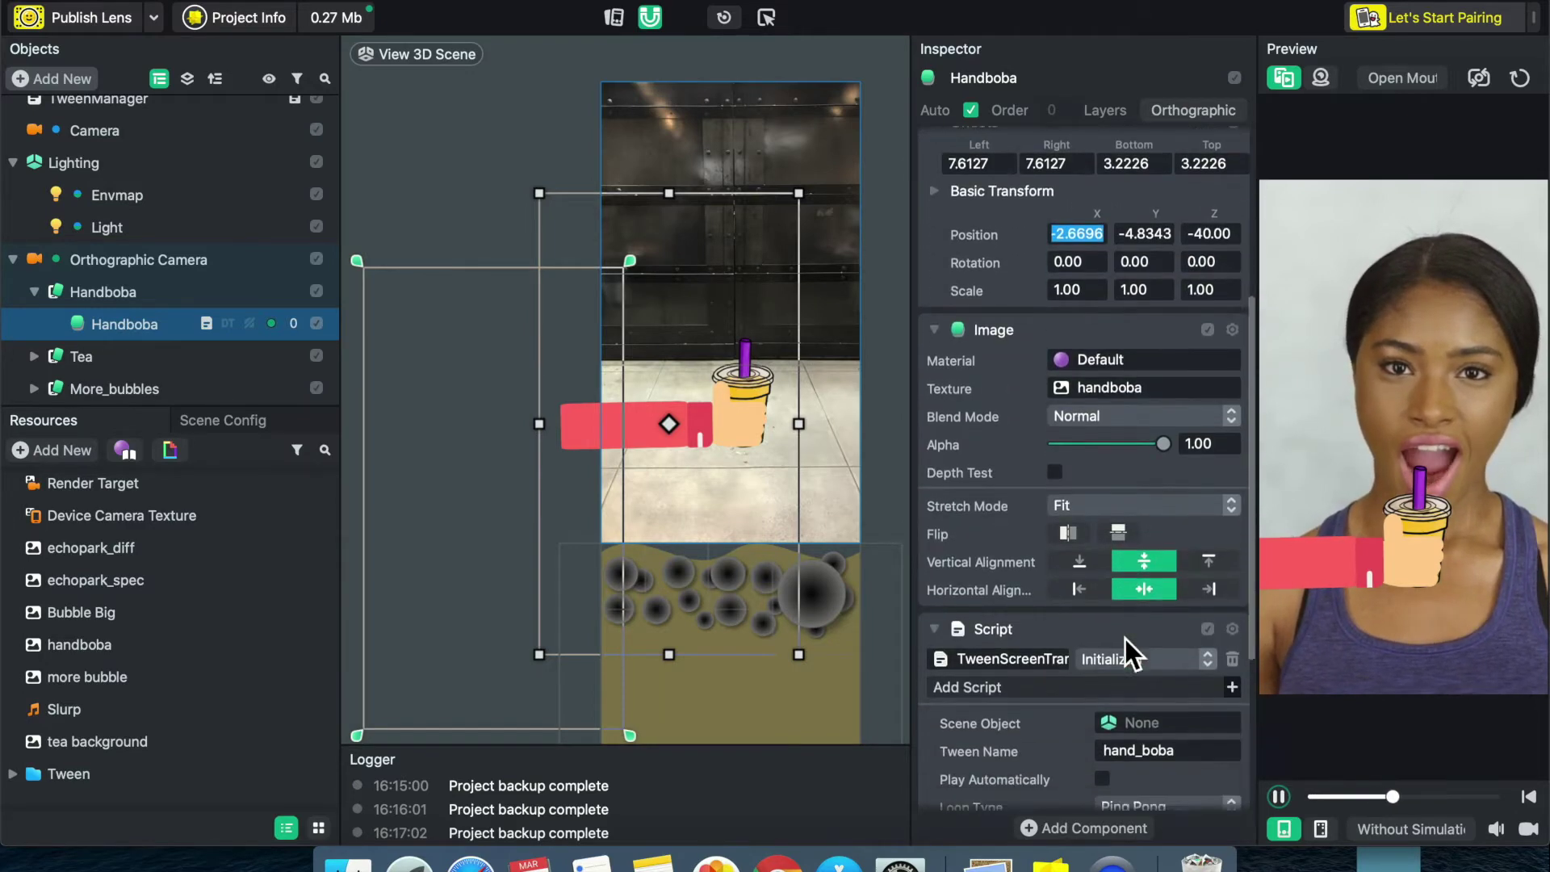
scroll(1126, 638, down, 4)
click(1119, 669)
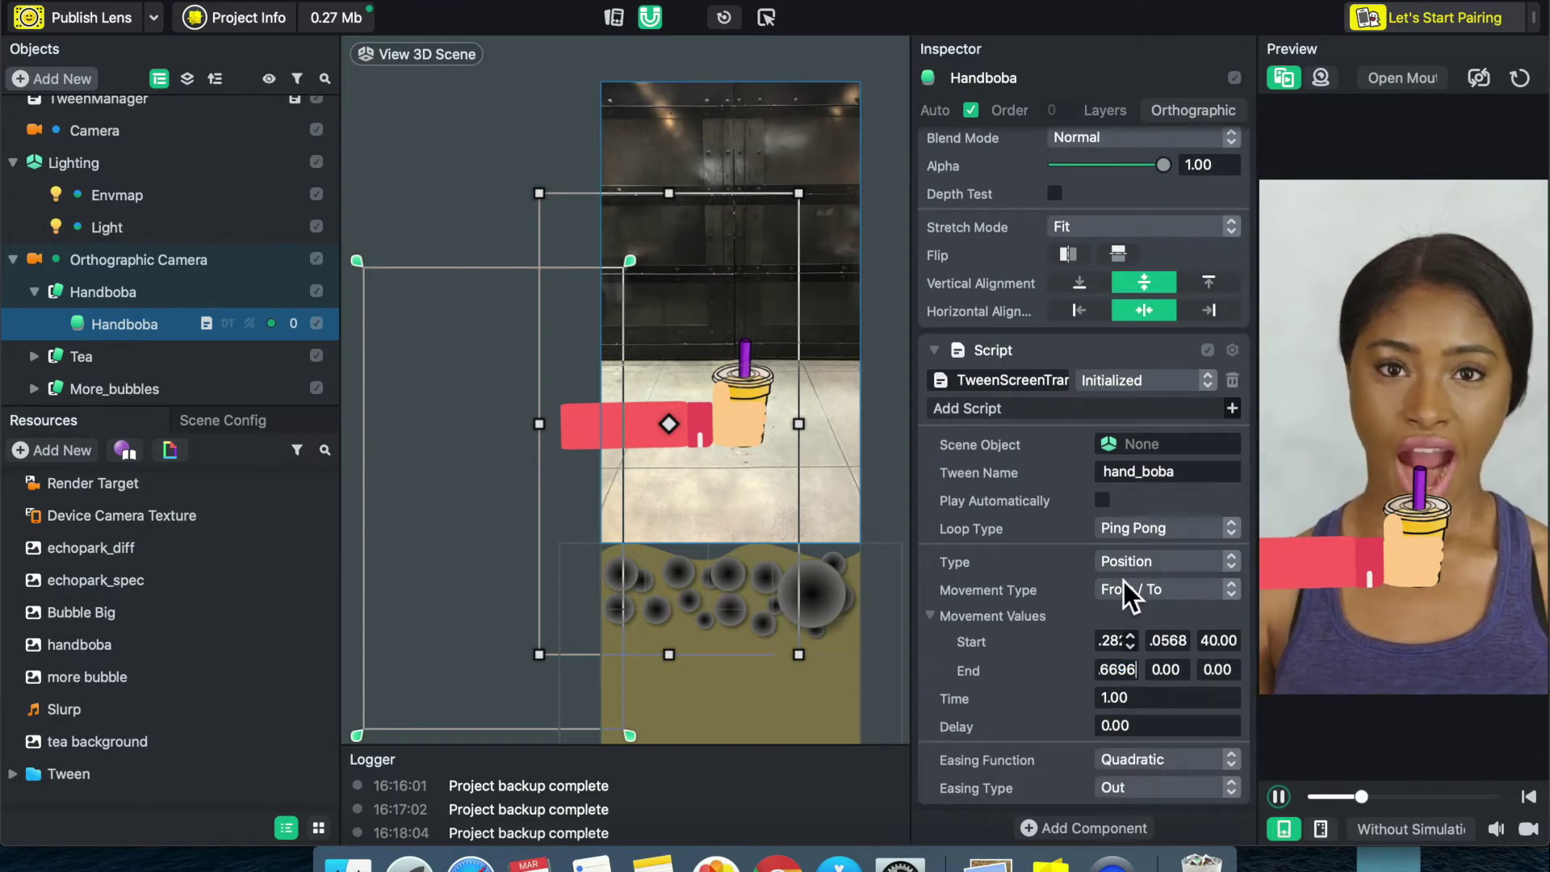
- Copy the Handboba image's in-frame Y position, -4.8343, into the hand_boba tween's End Y
scroll(1118, 556, up, 4)
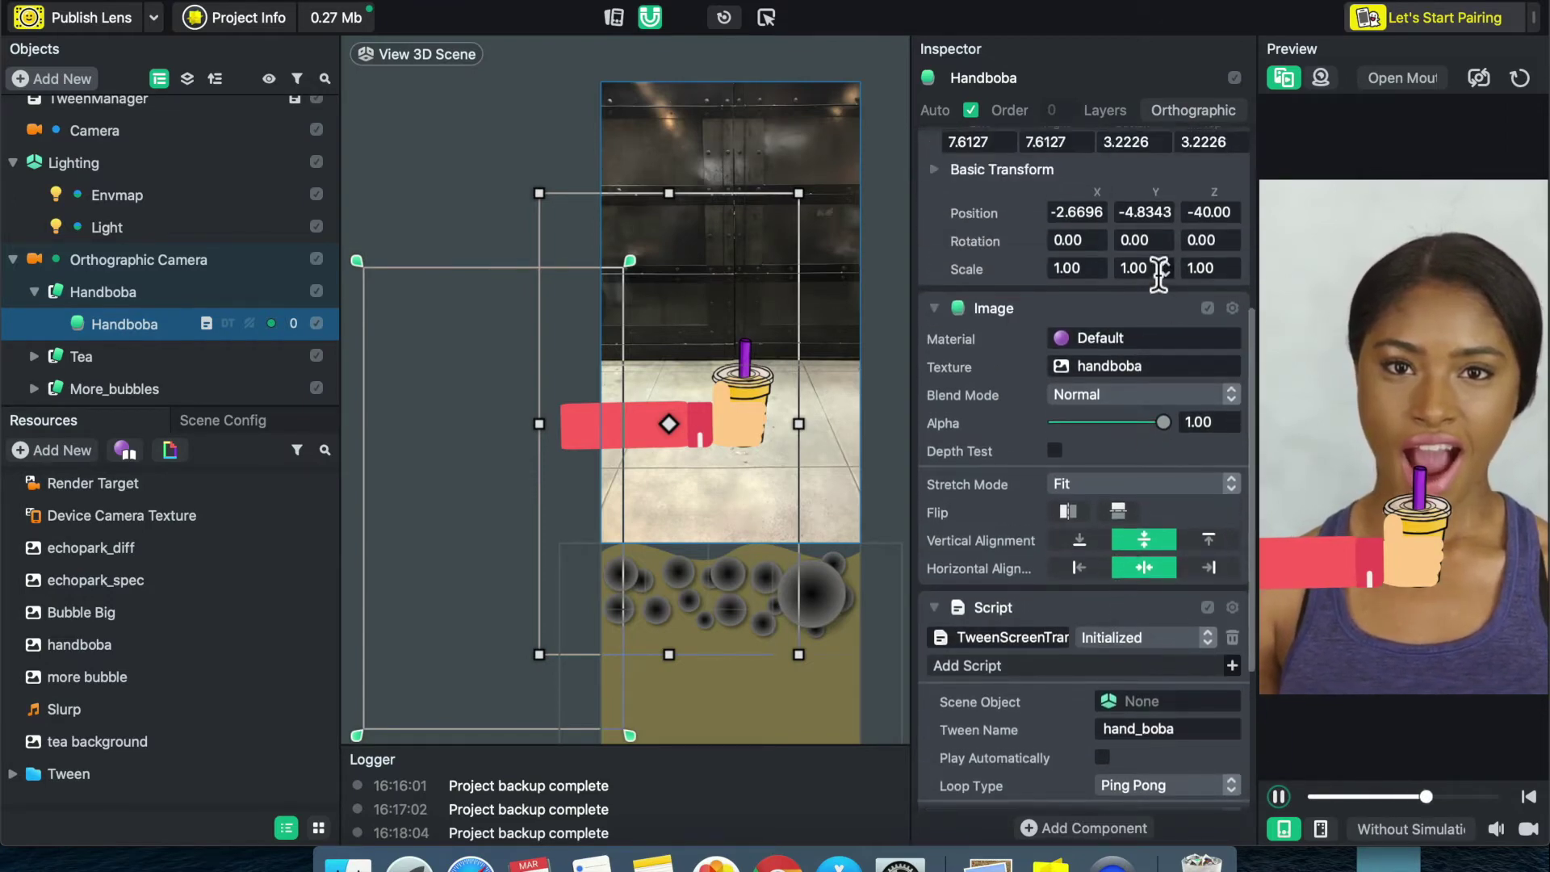
click(1151, 217)
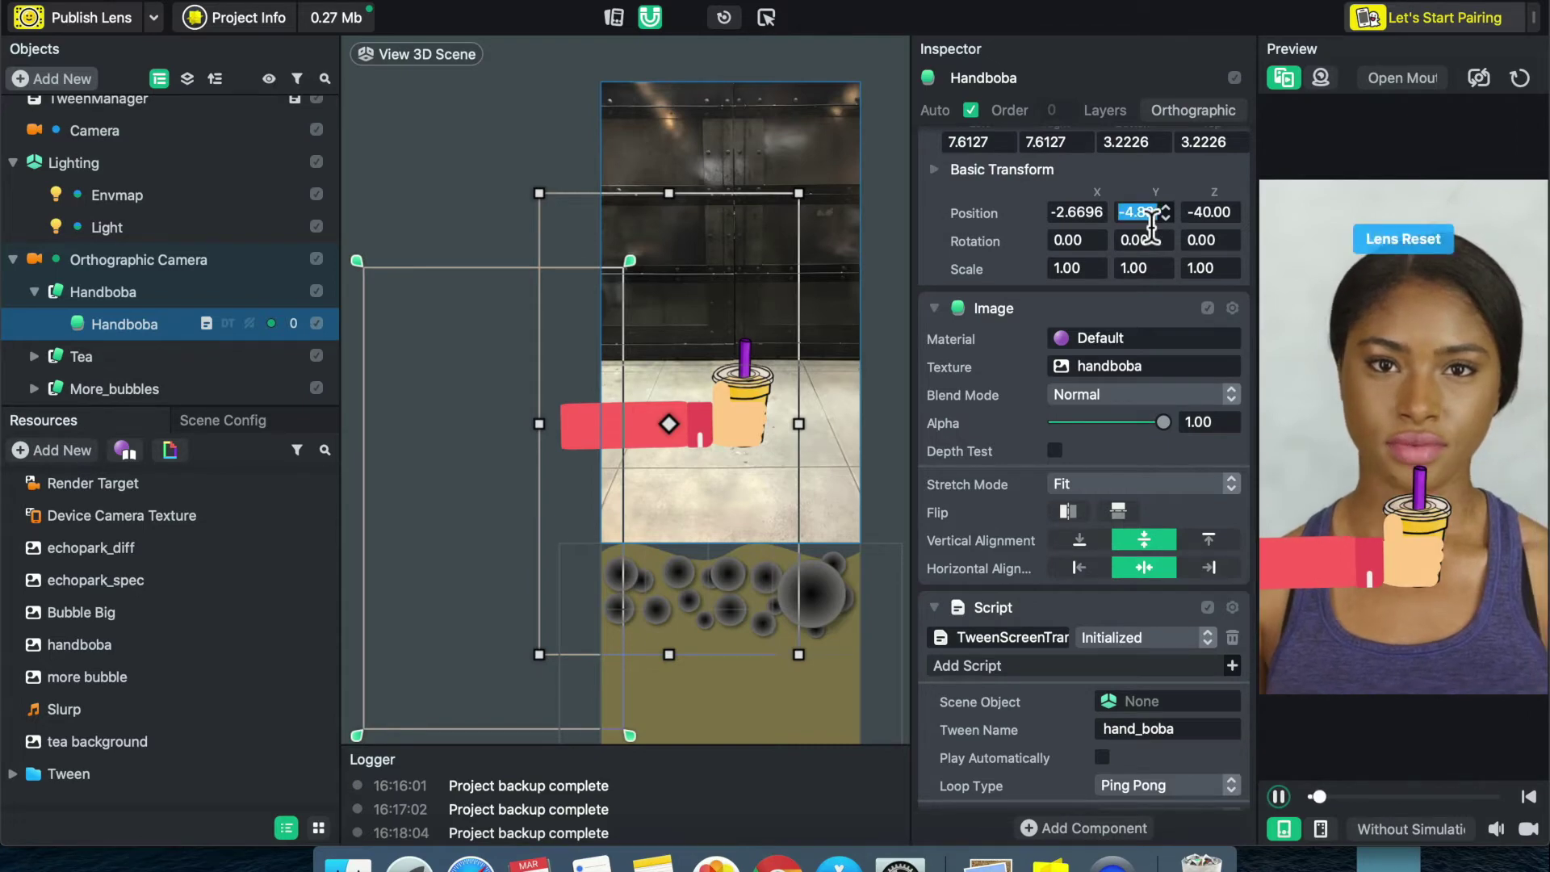
scroll(1182, 481, up, 2)
scroll(1183, 481, down, 6)
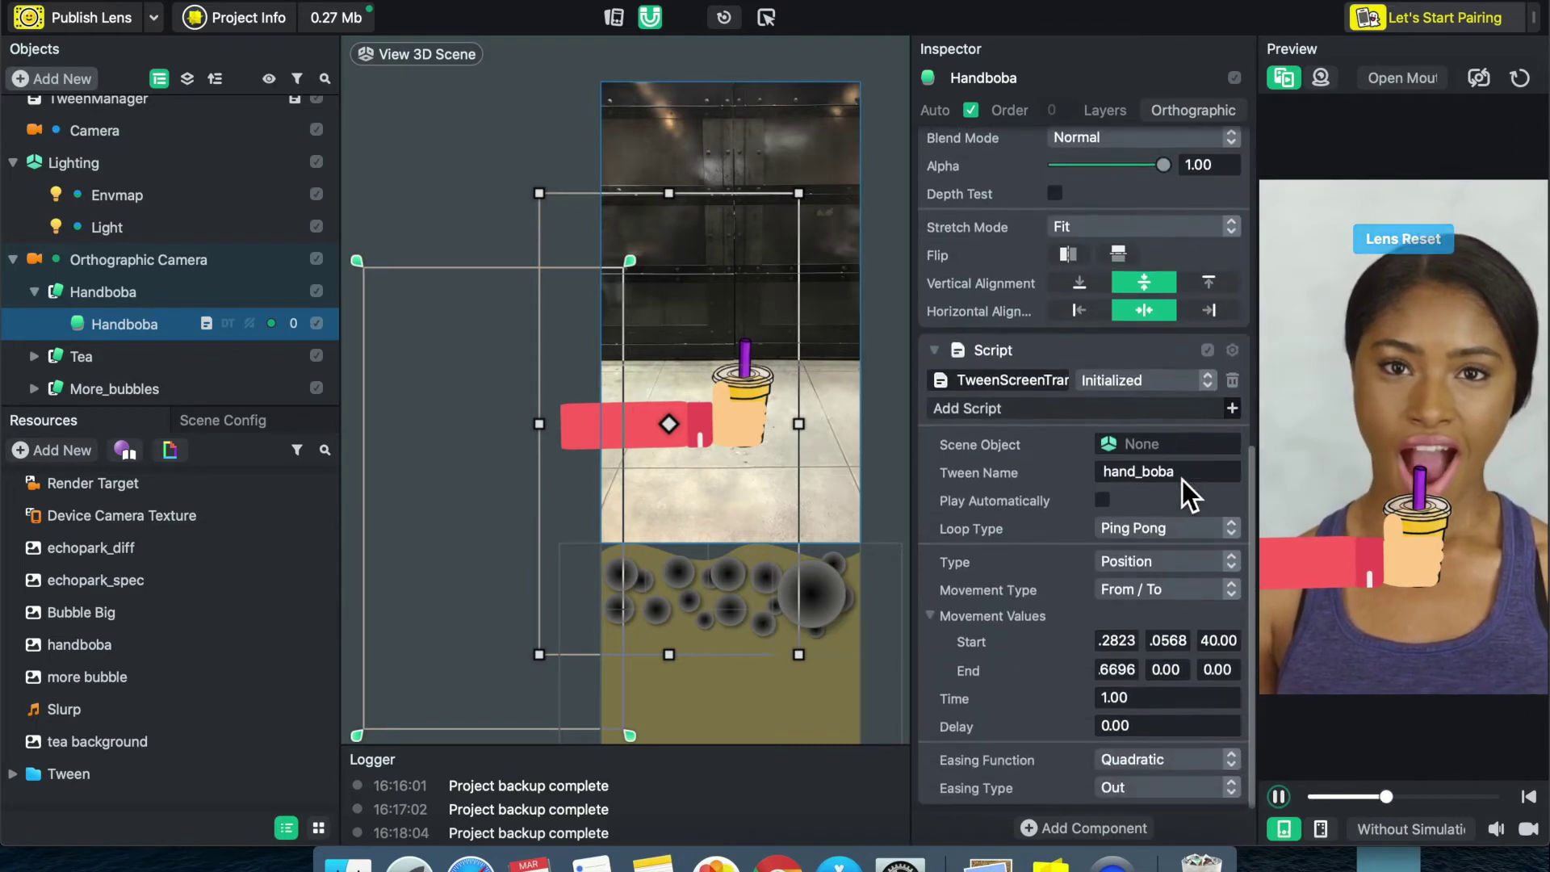
click(1169, 669)
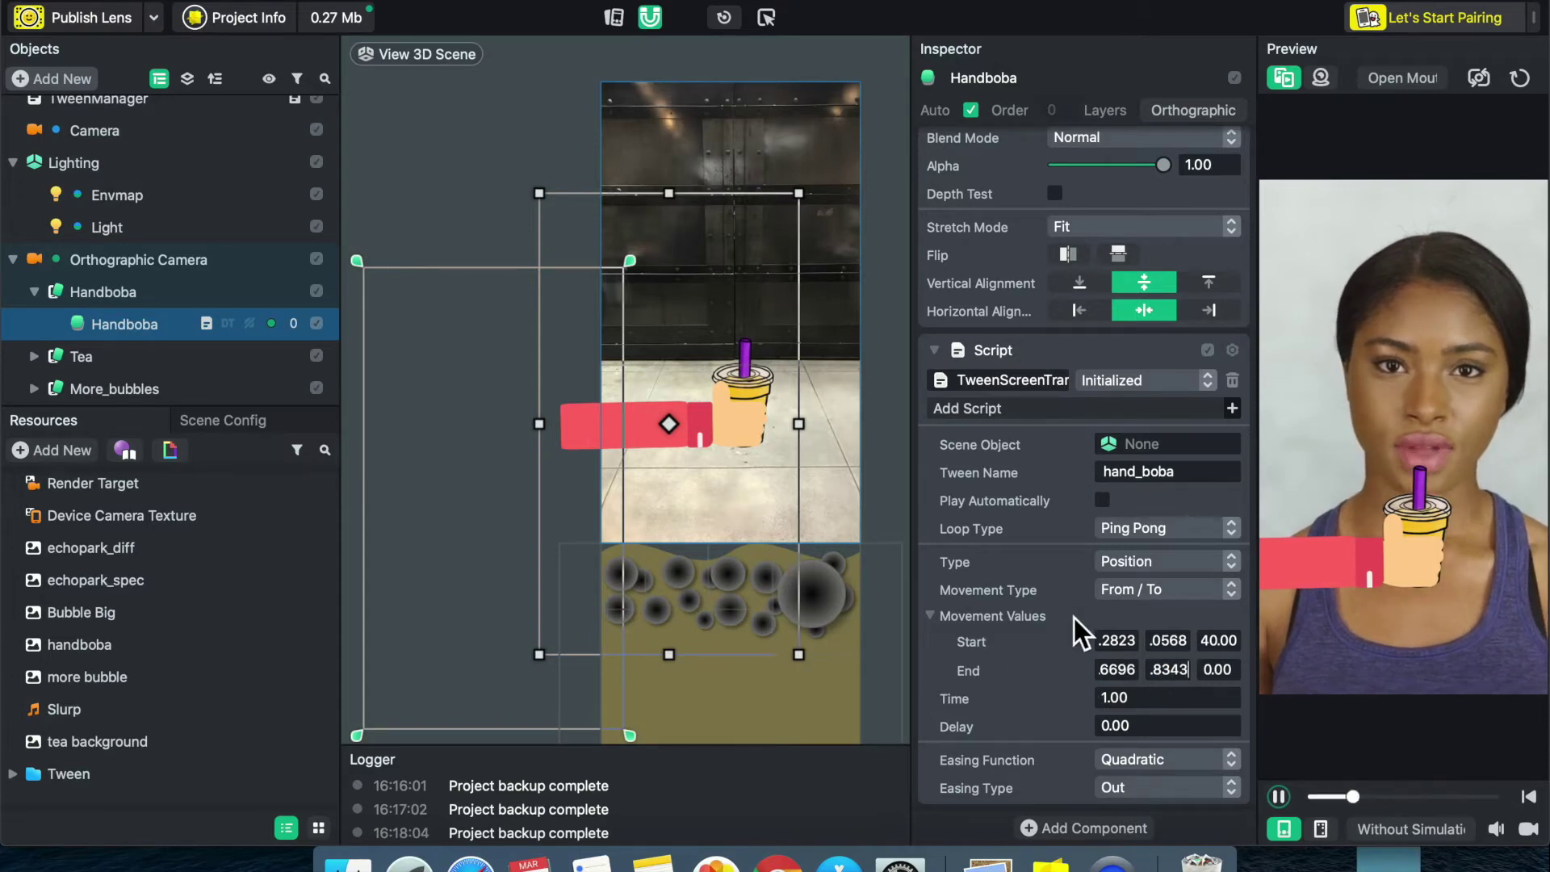
- Turn Play Automatically back on for the hand_boba tween and set its loop type to None
click(1111, 503)
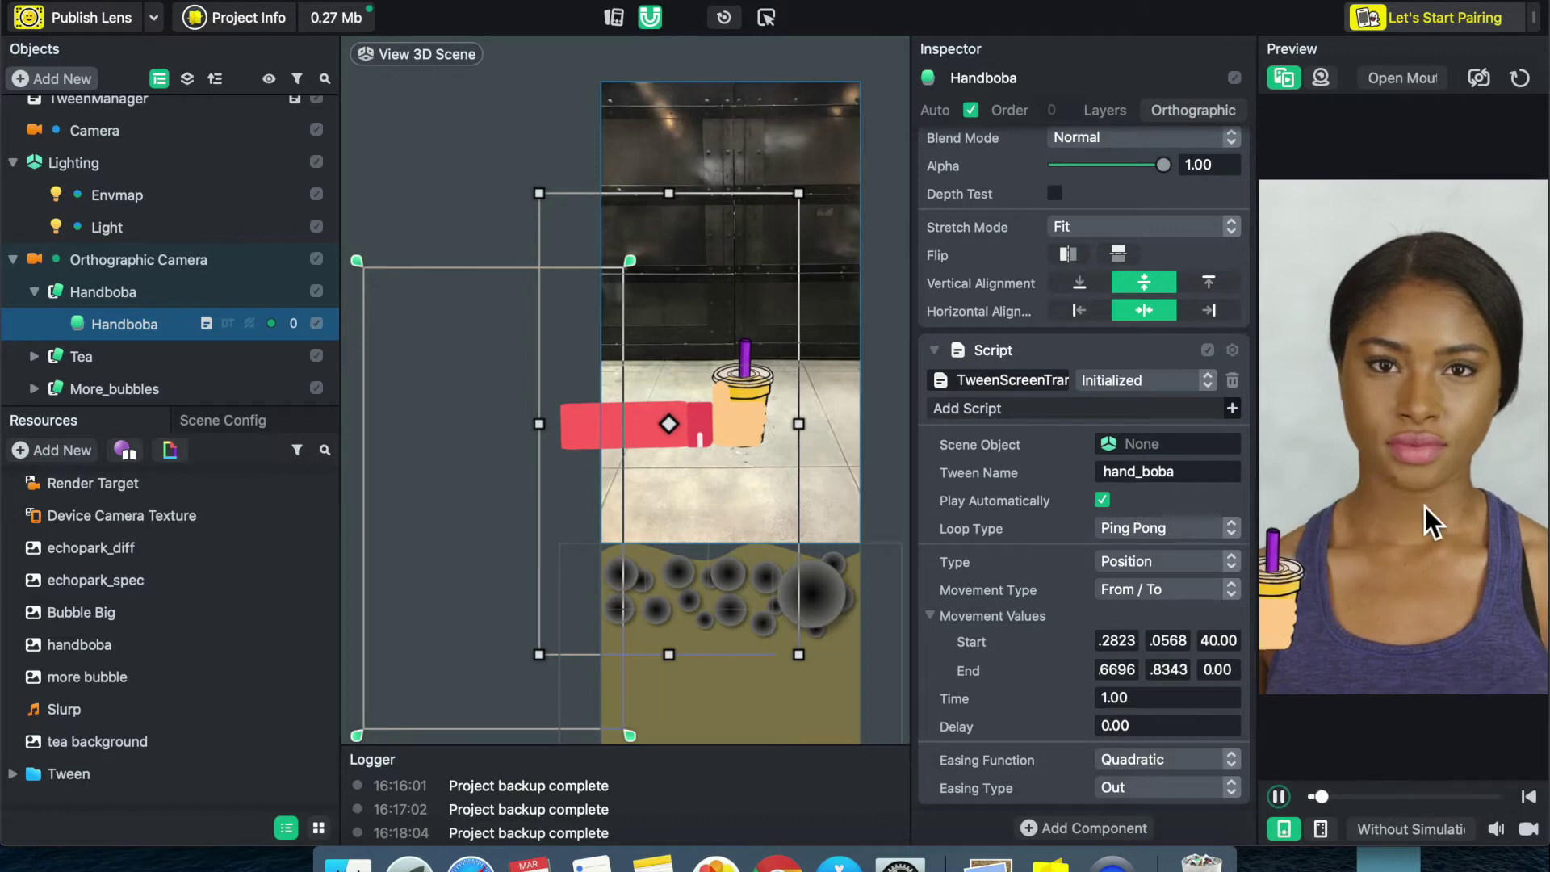
click(1123, 529)
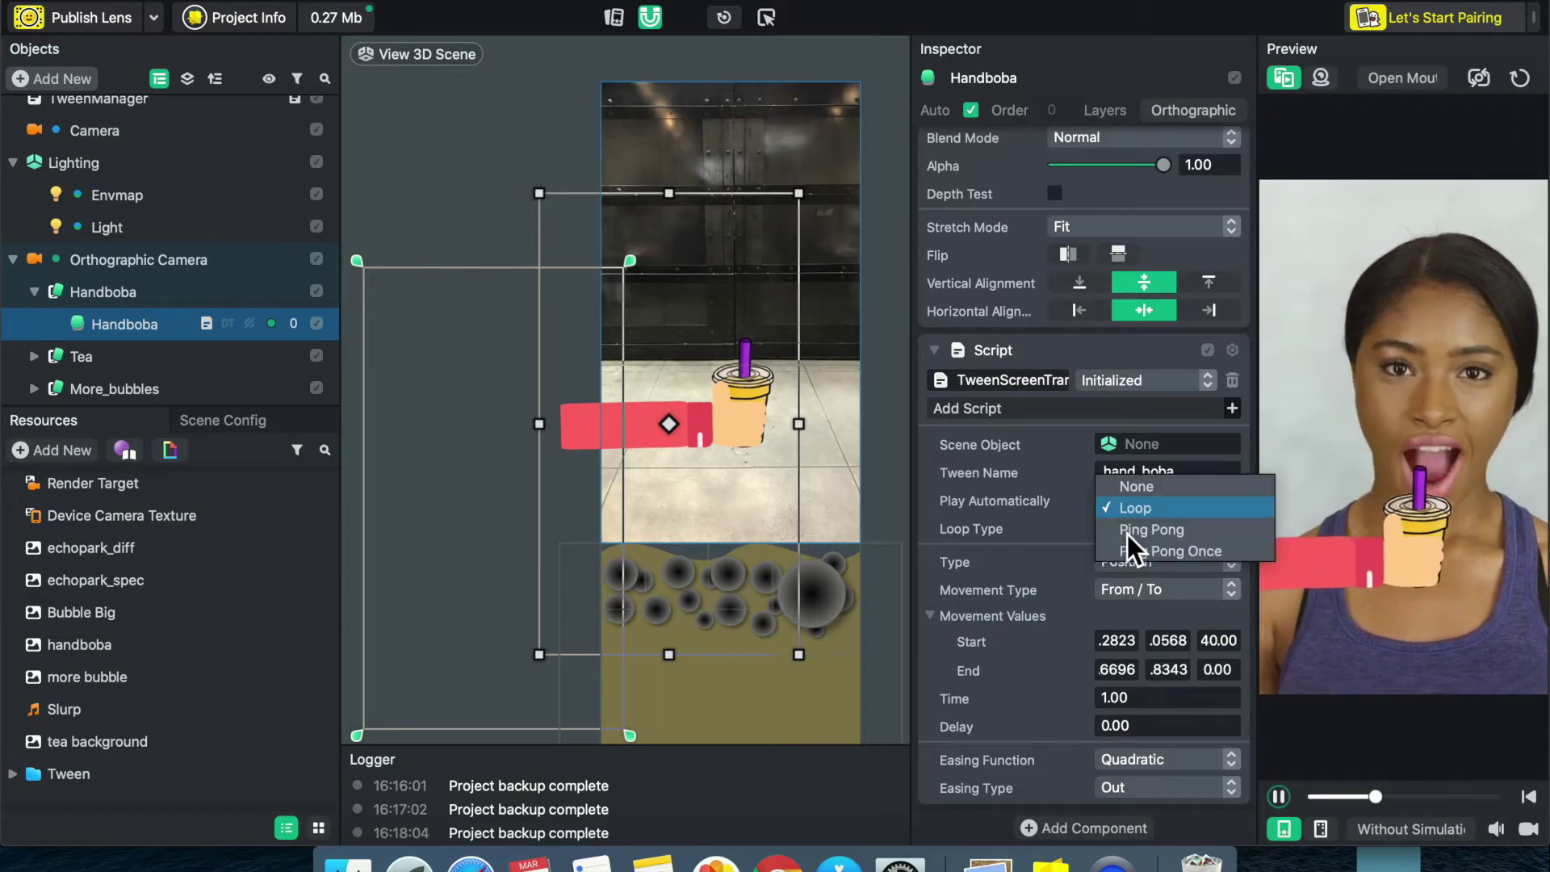
click(1141, 487)
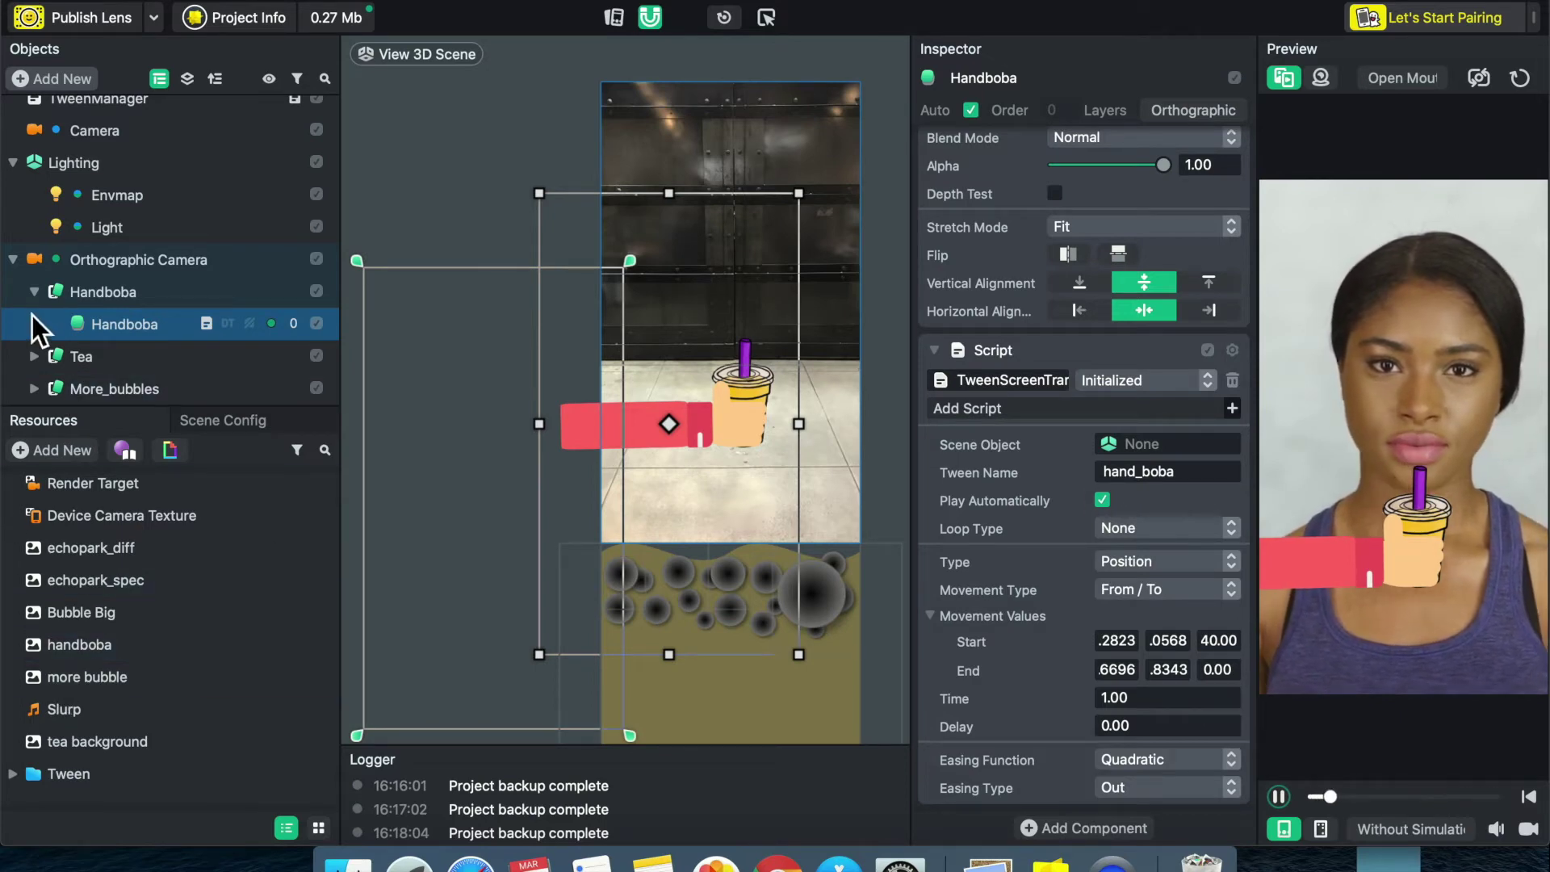
- Add a Script component to the Tea image and assign it the TweenScreenTransform script from TweenTypes
click(38, 295)
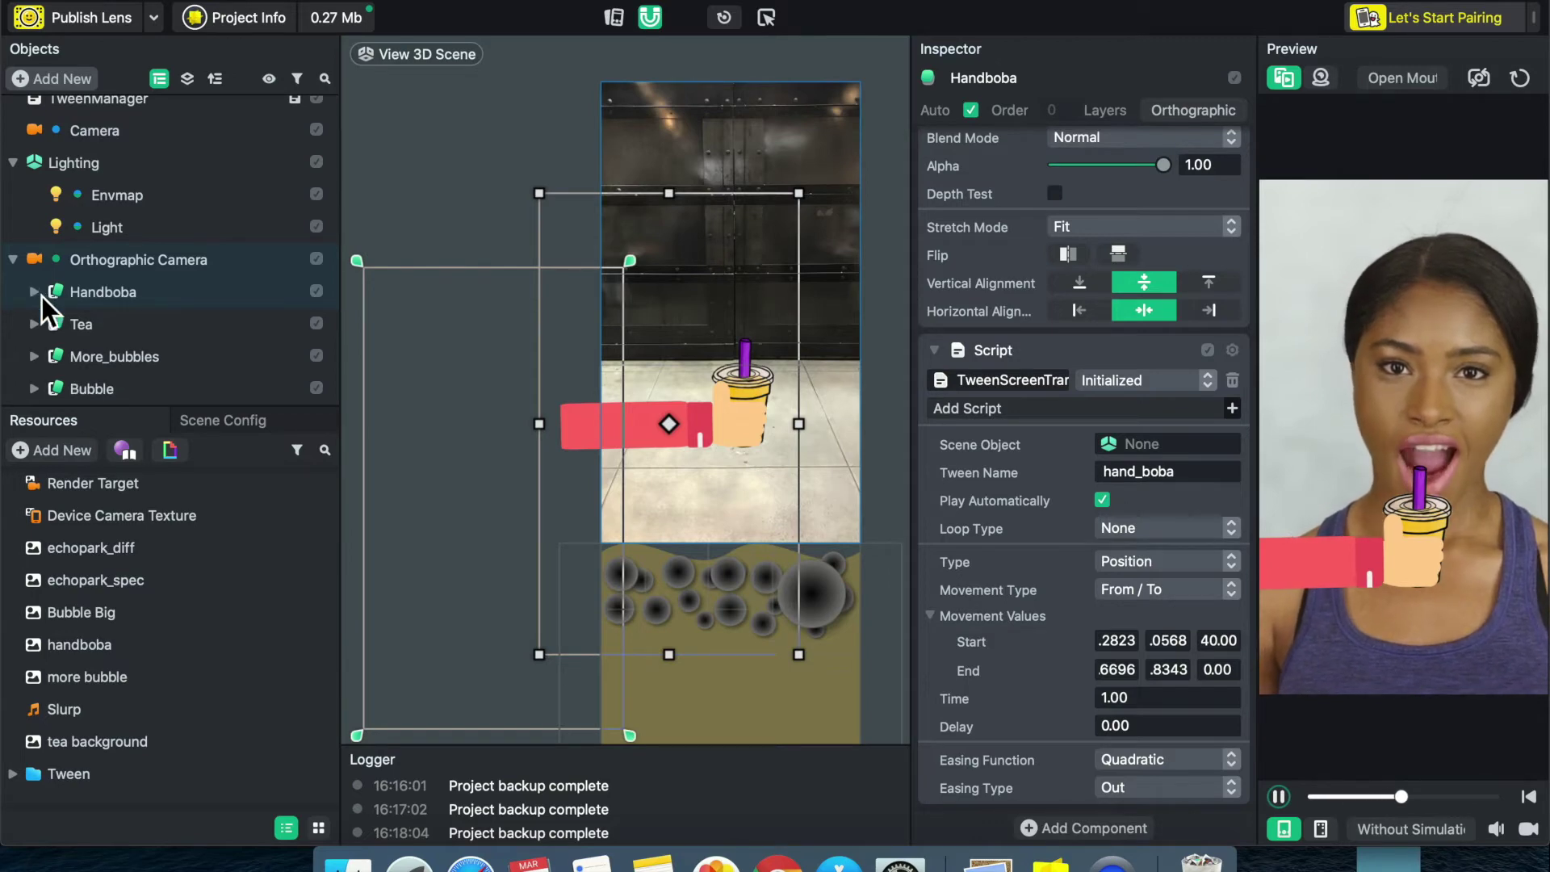
click(81, 327)
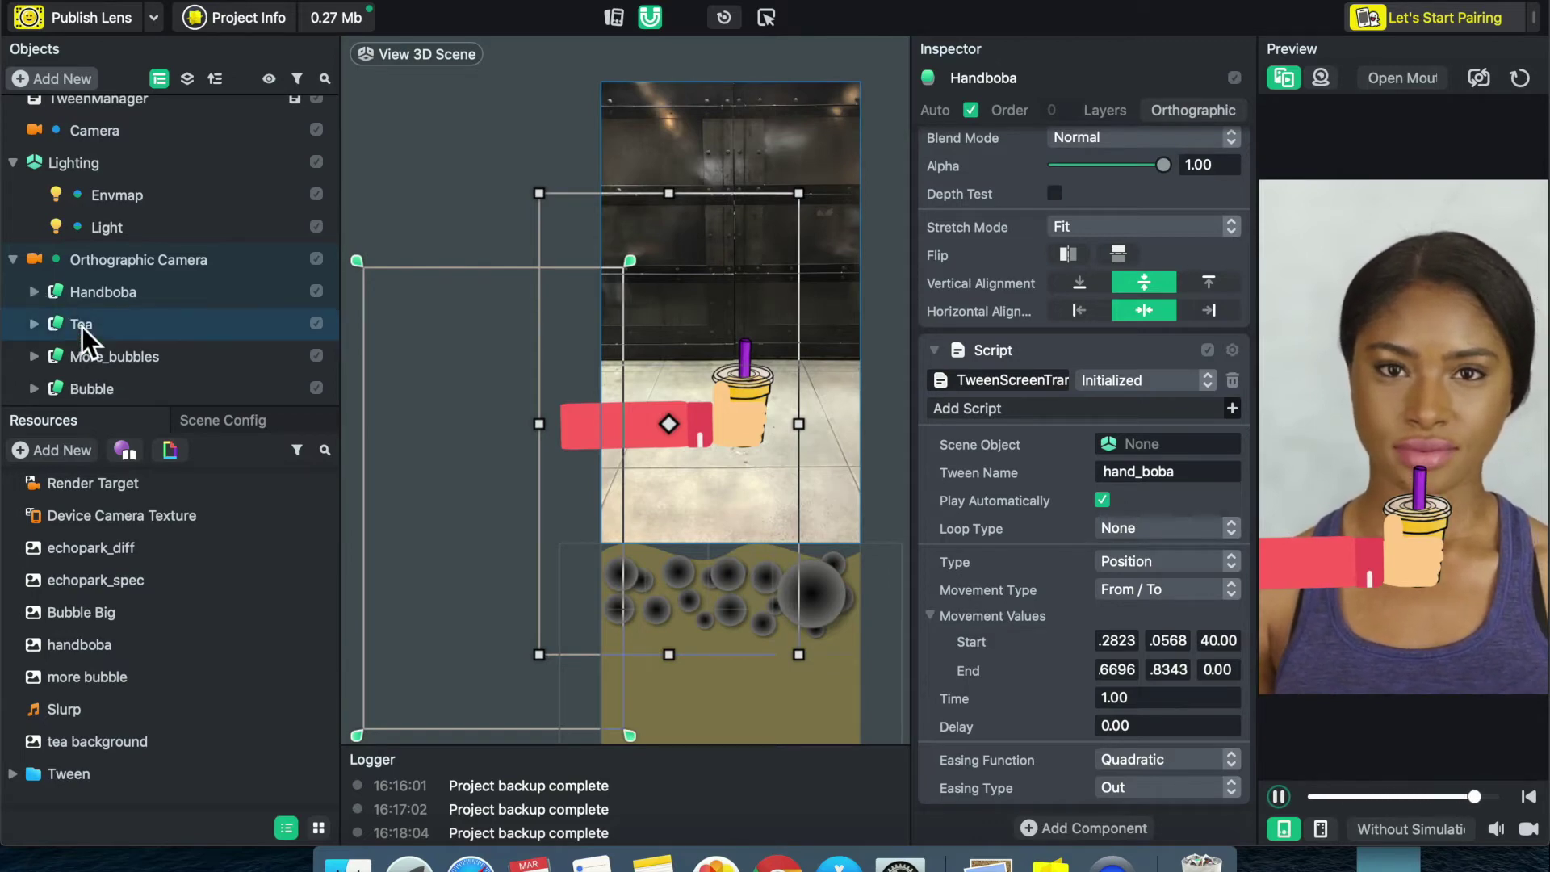
click(80, 325)
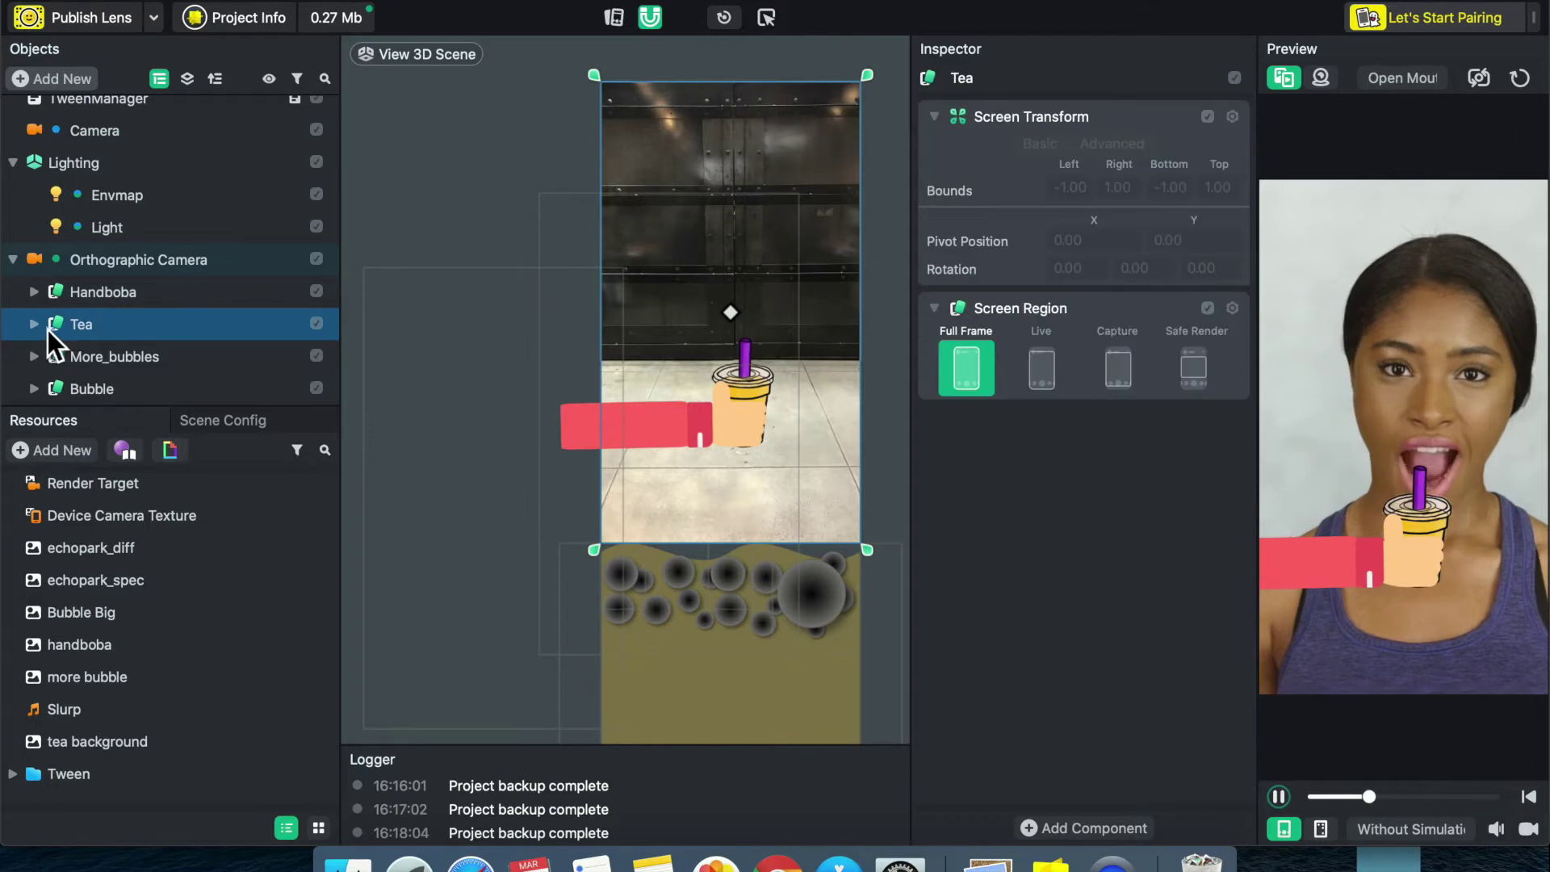
click(43, 331)
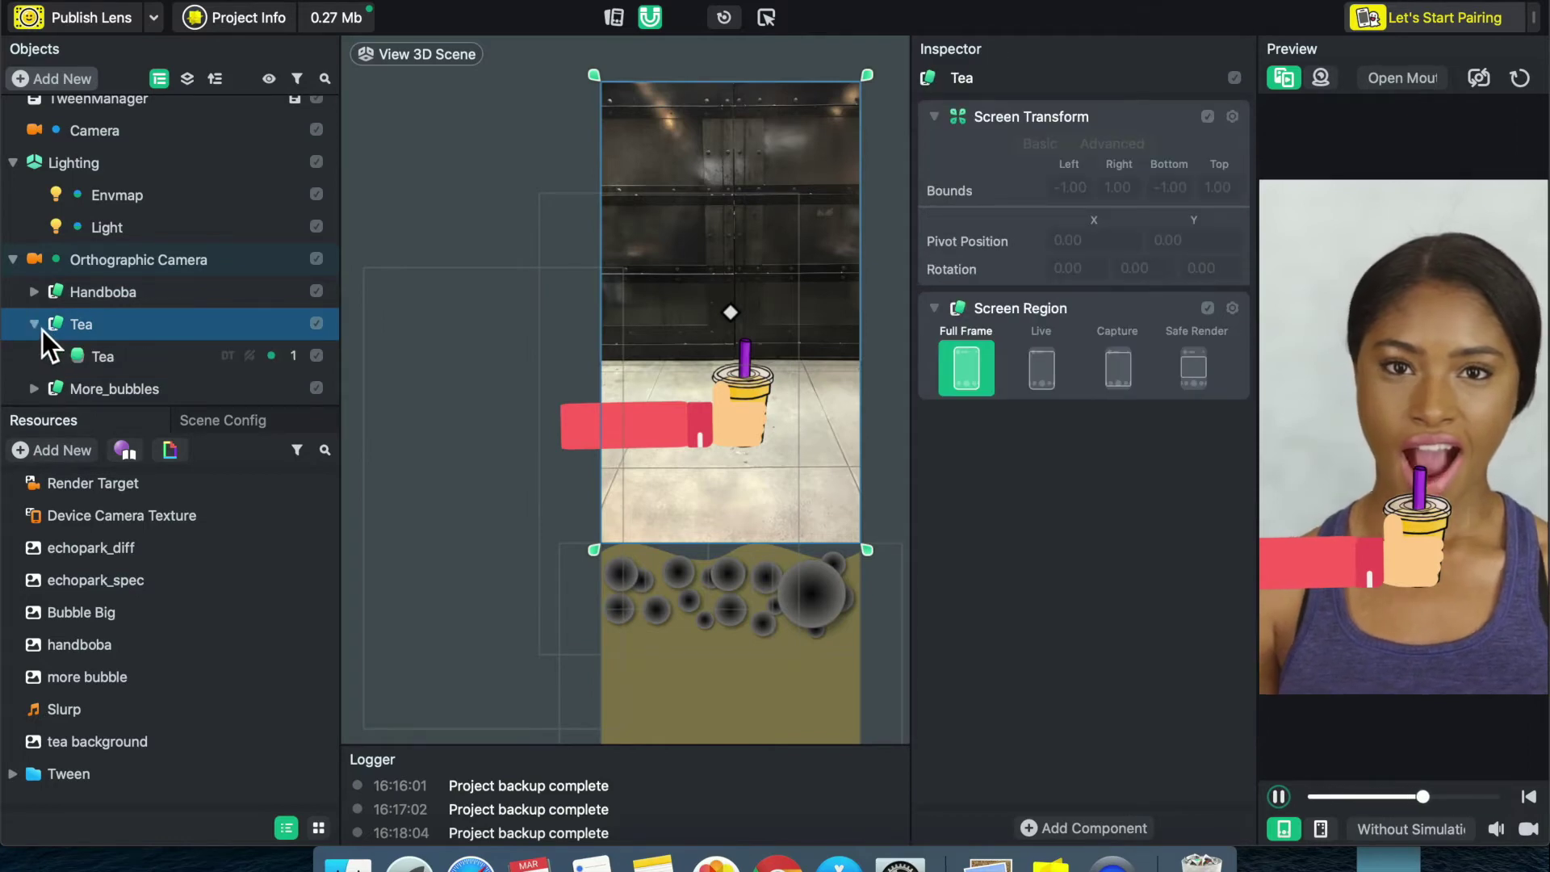
click(114, 368)
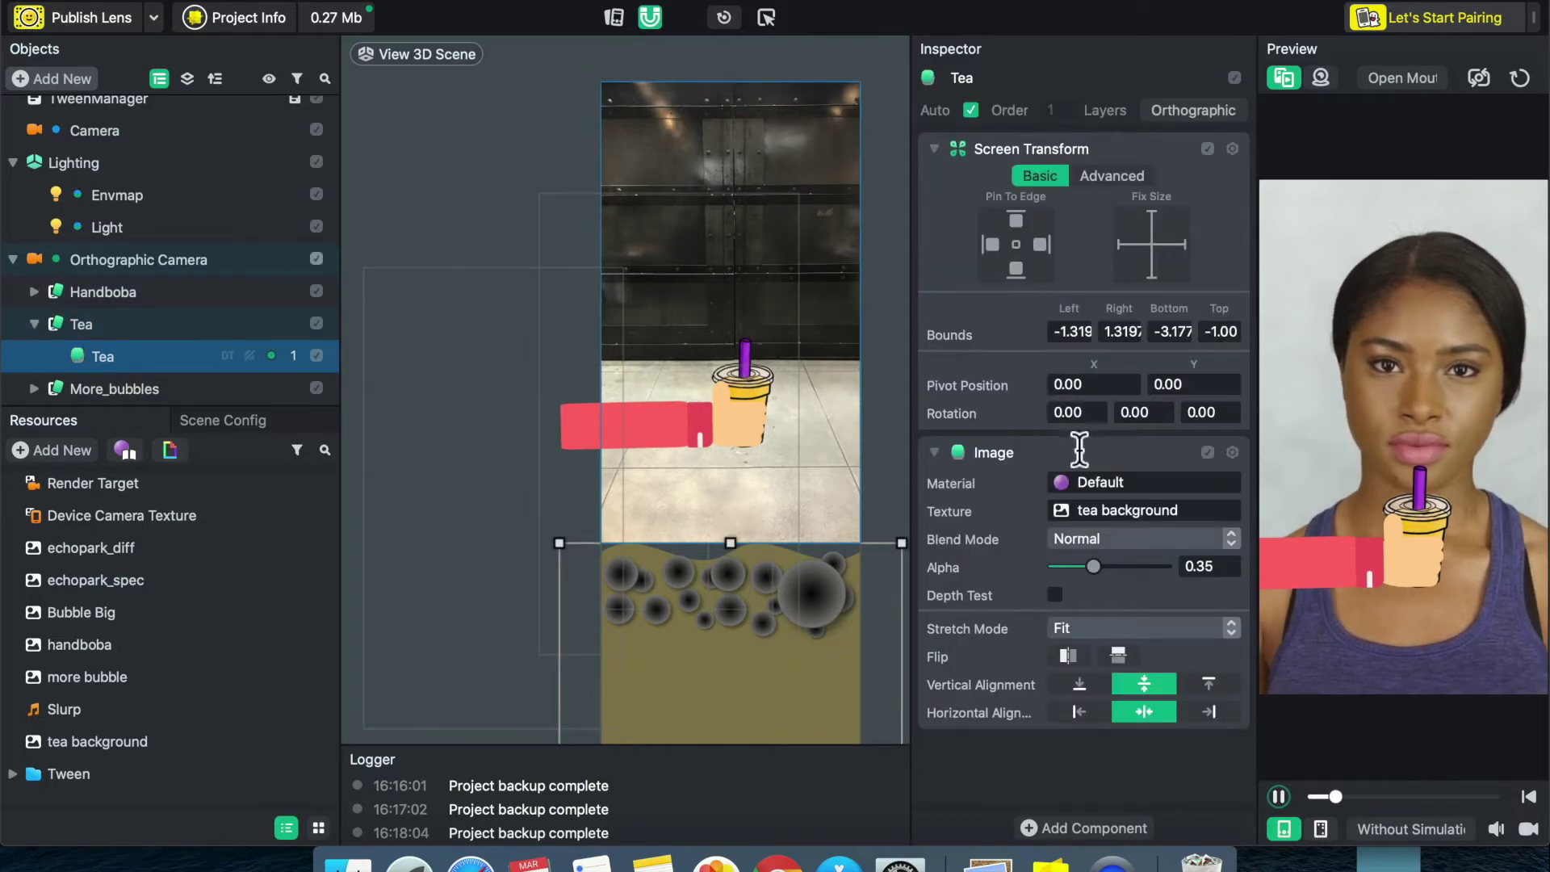
click(1041, 833)
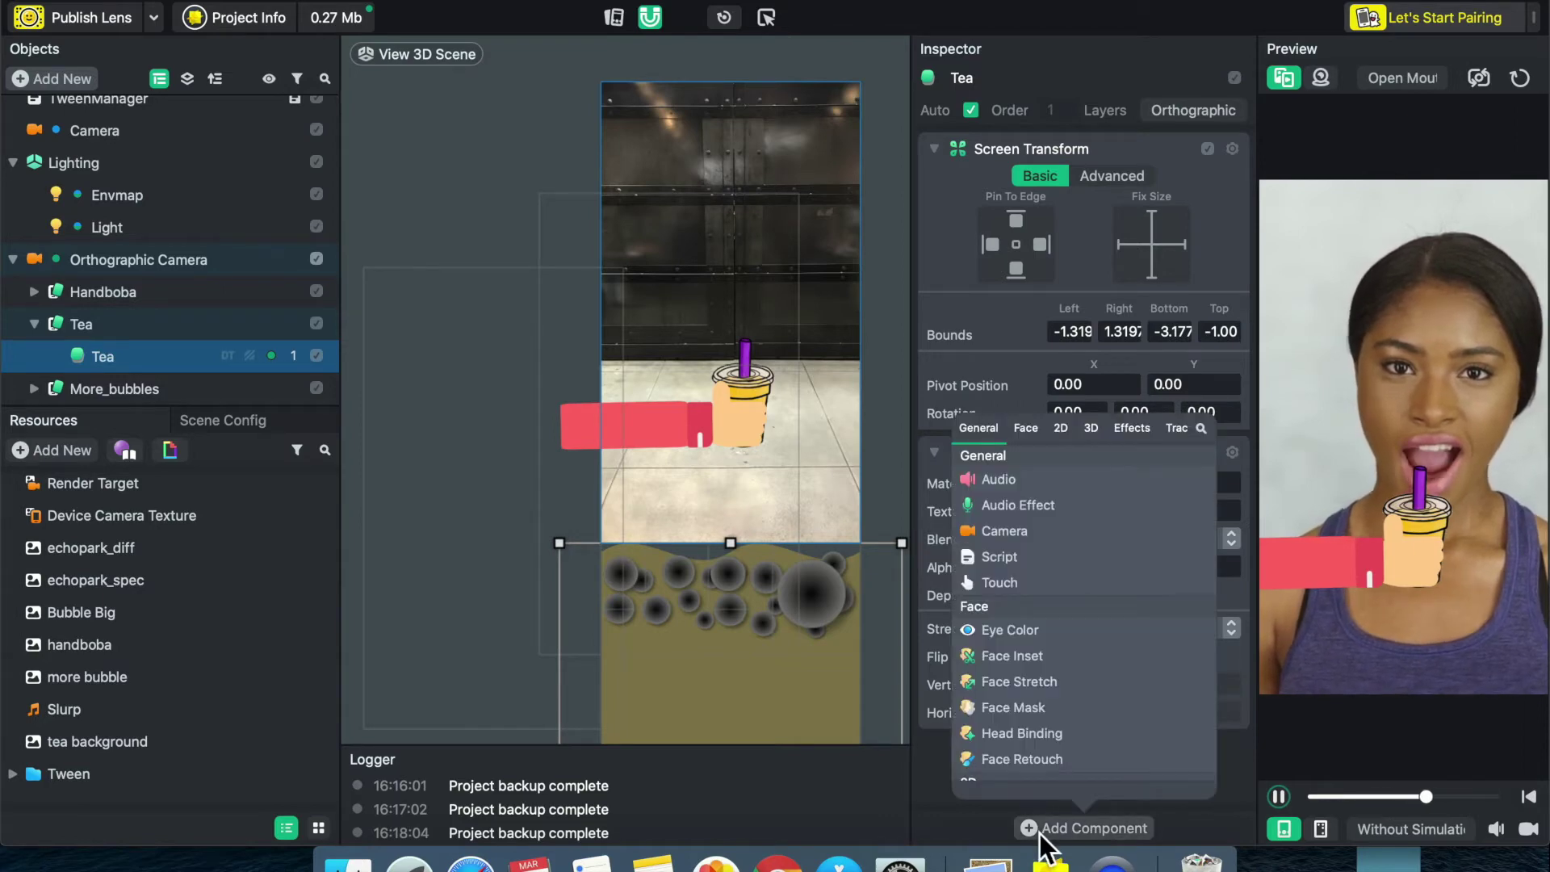
click(1065, 559)
click(1049, 785)
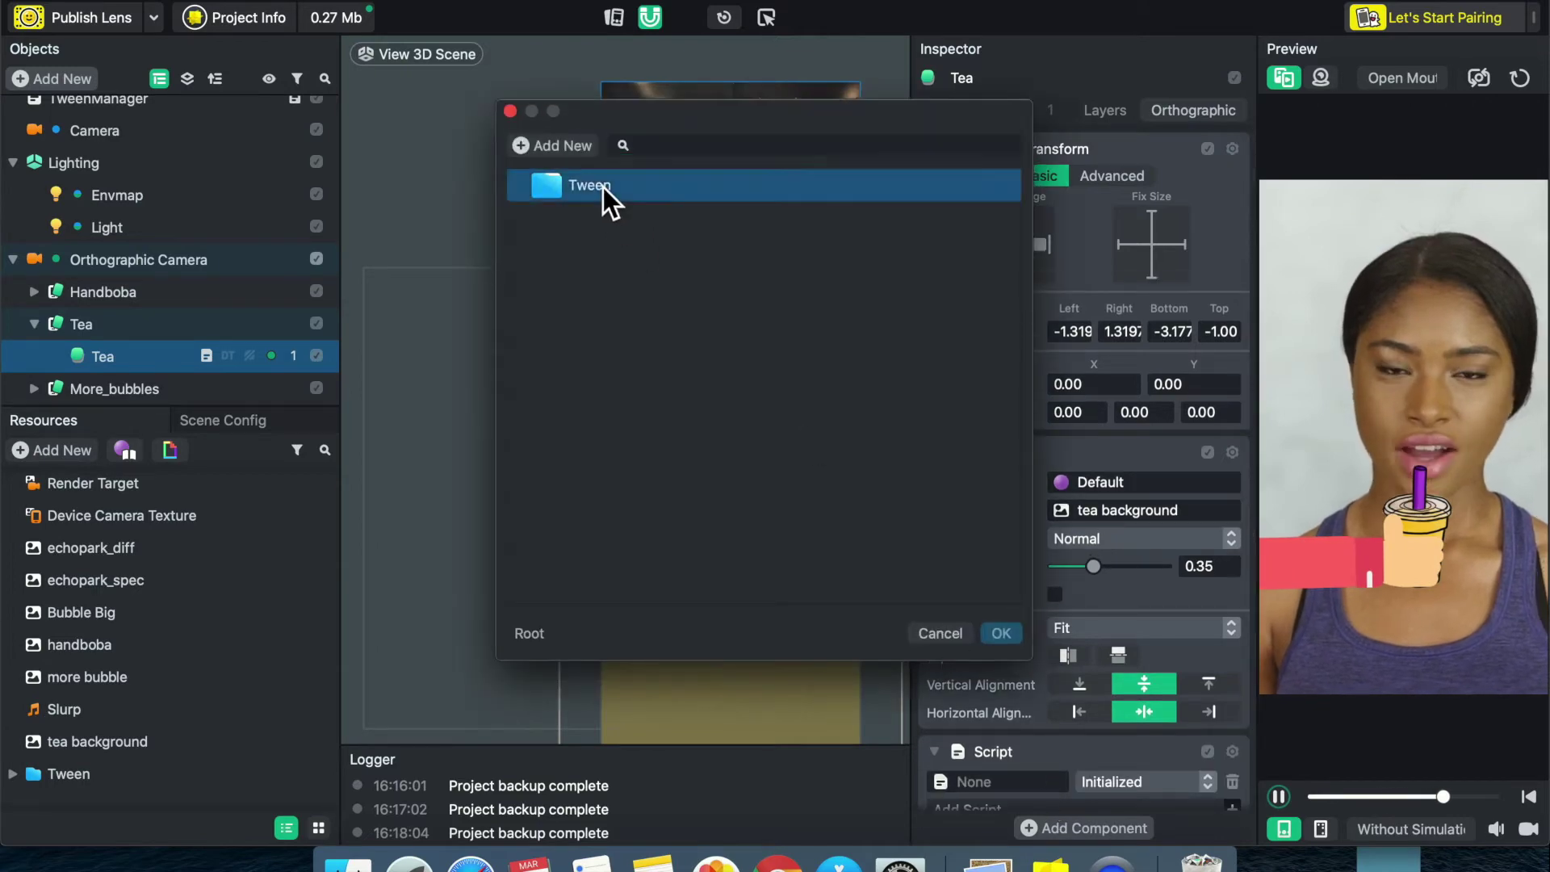
double_click(604, 188)
double_click(603, 215)
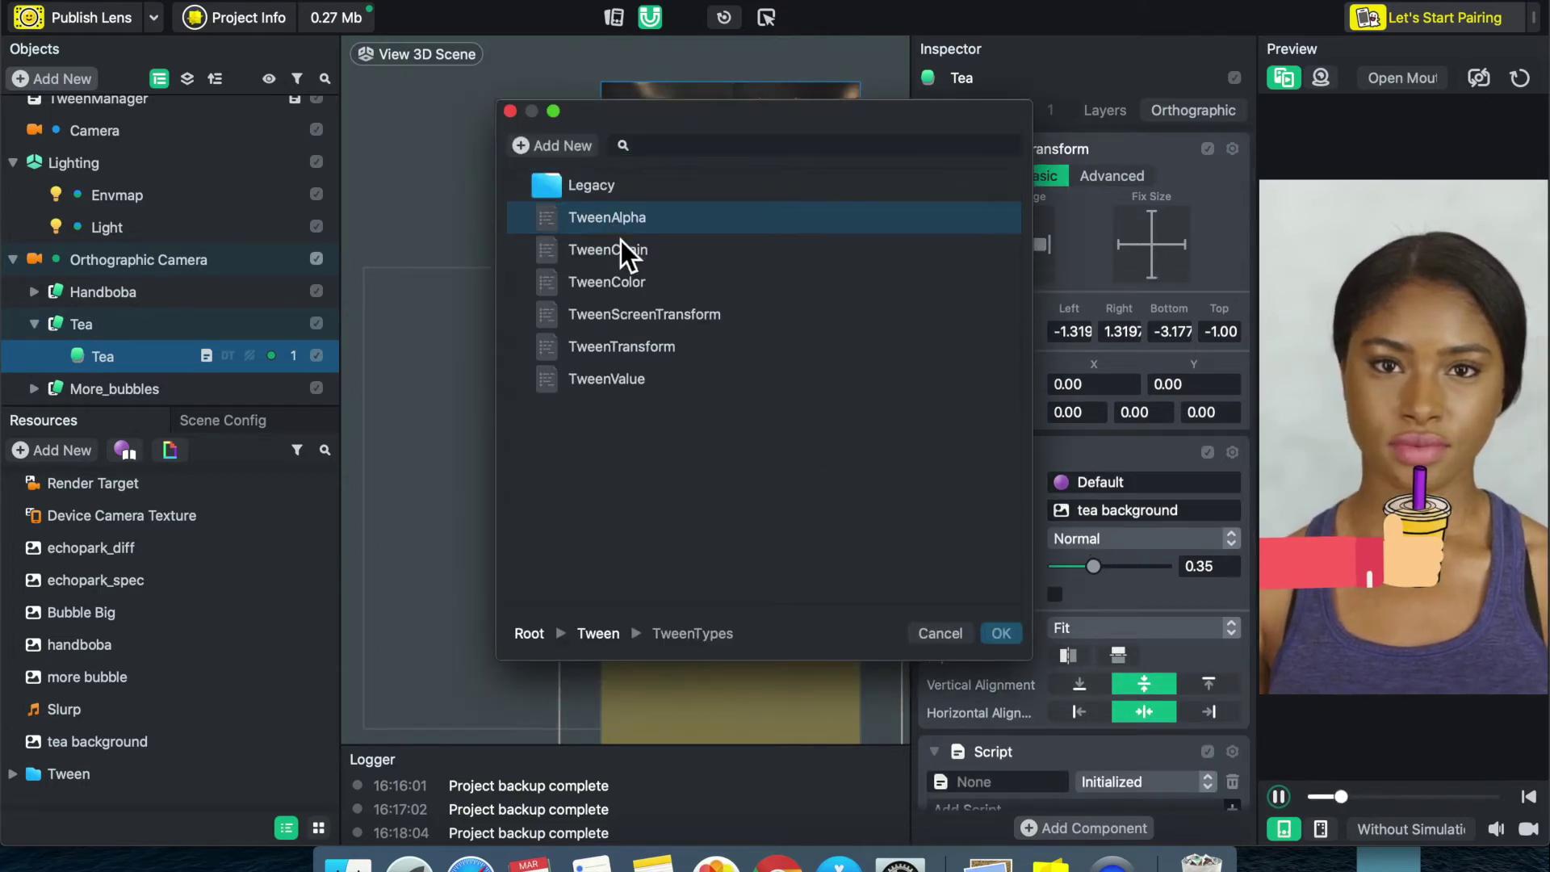
double_click(634, 323)
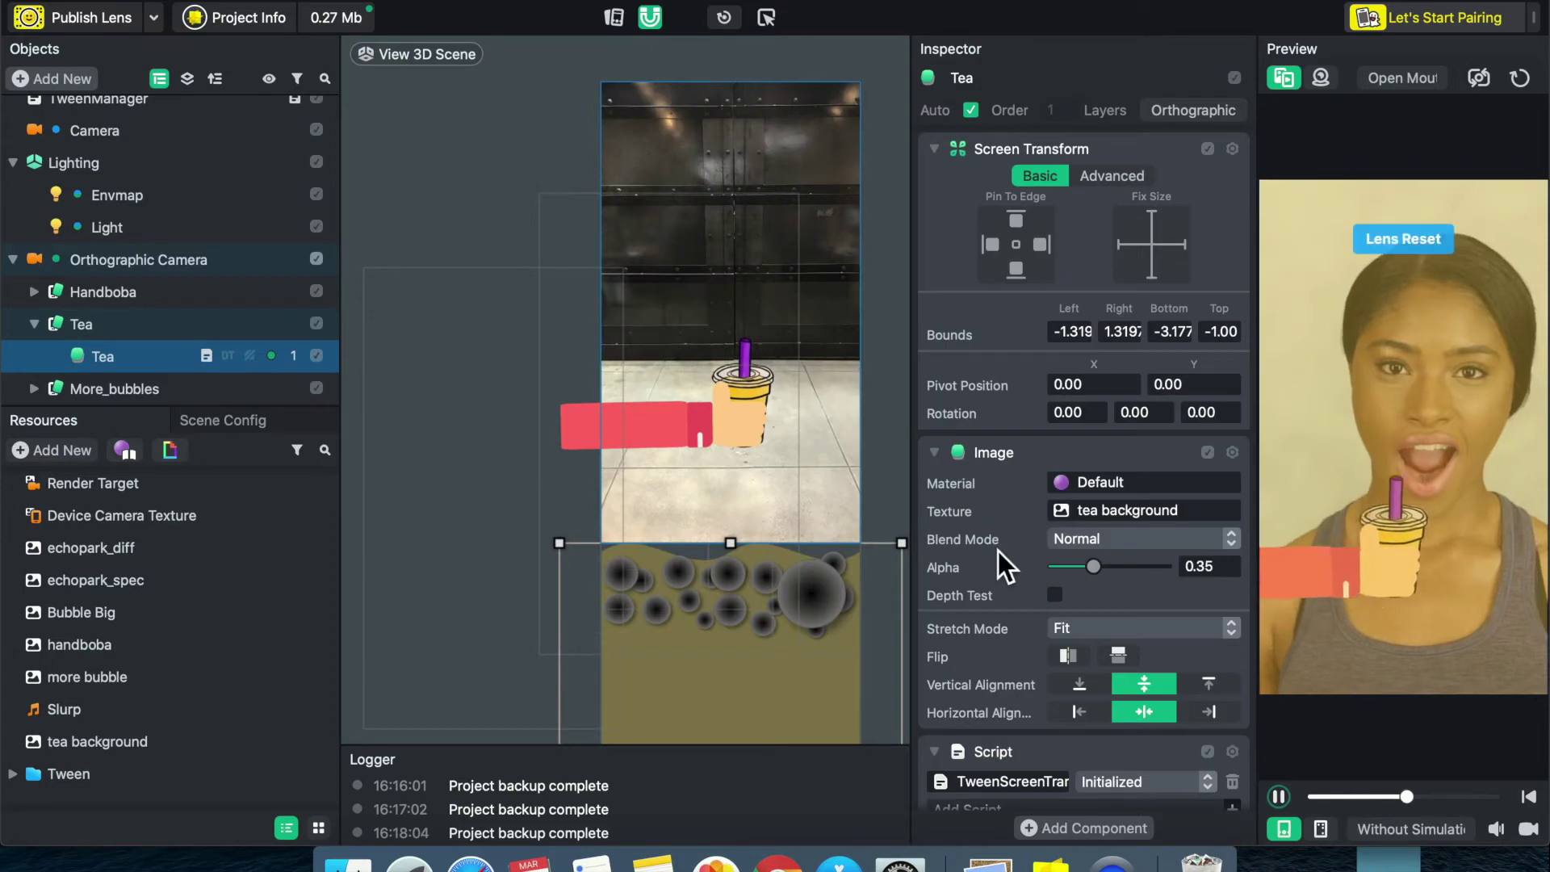
- Name the Tea image's tween tea
scroll(996, 553, down, 5)
scroll(996, 554, down, 2)
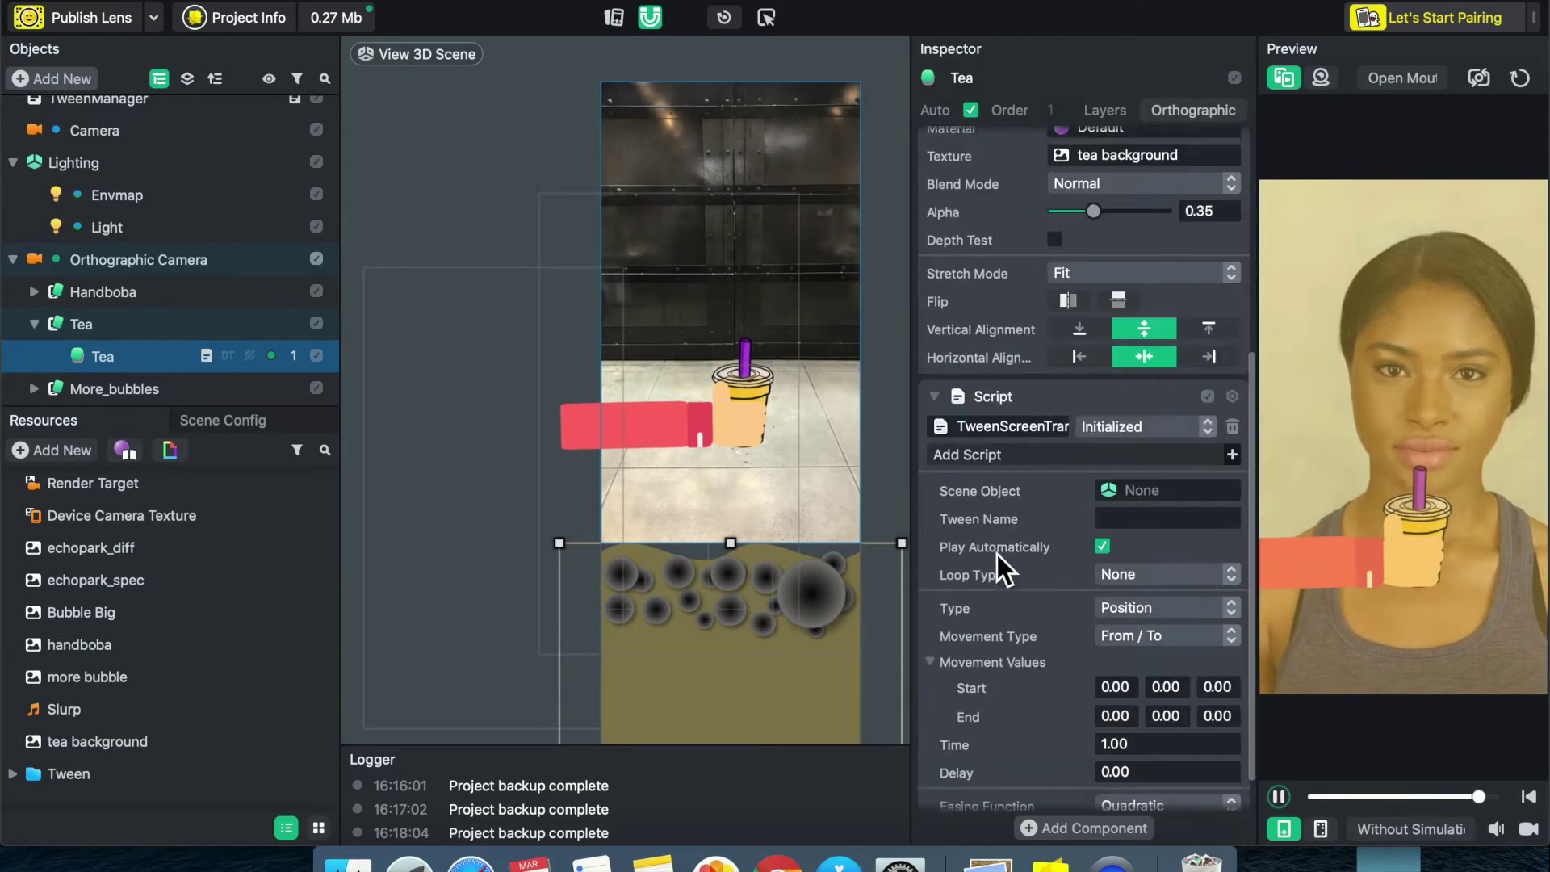
click(1153, 476)
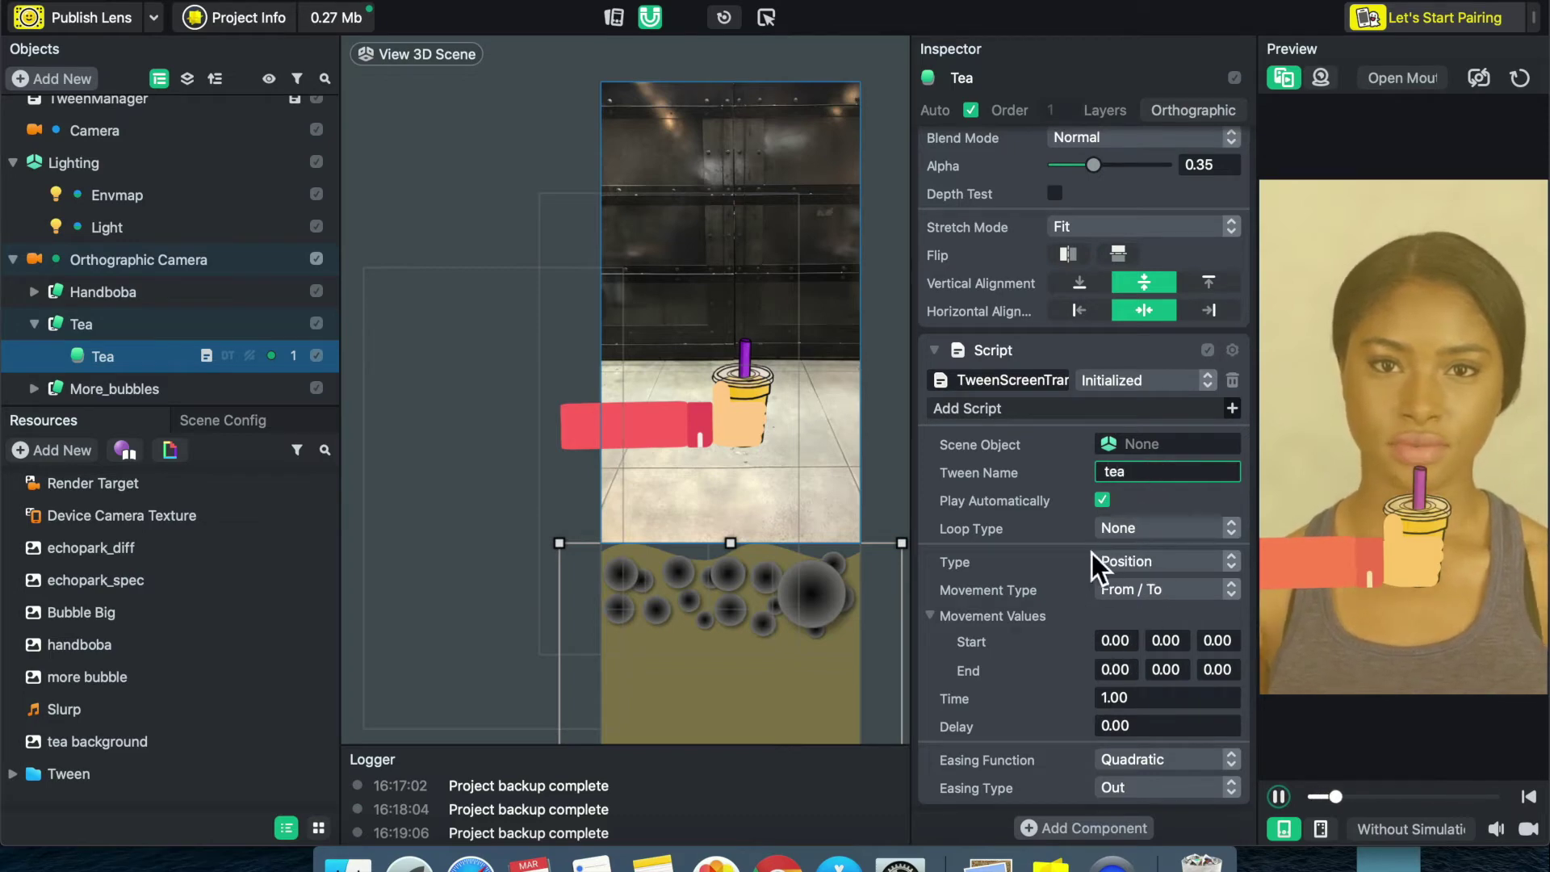
click(864, 626)
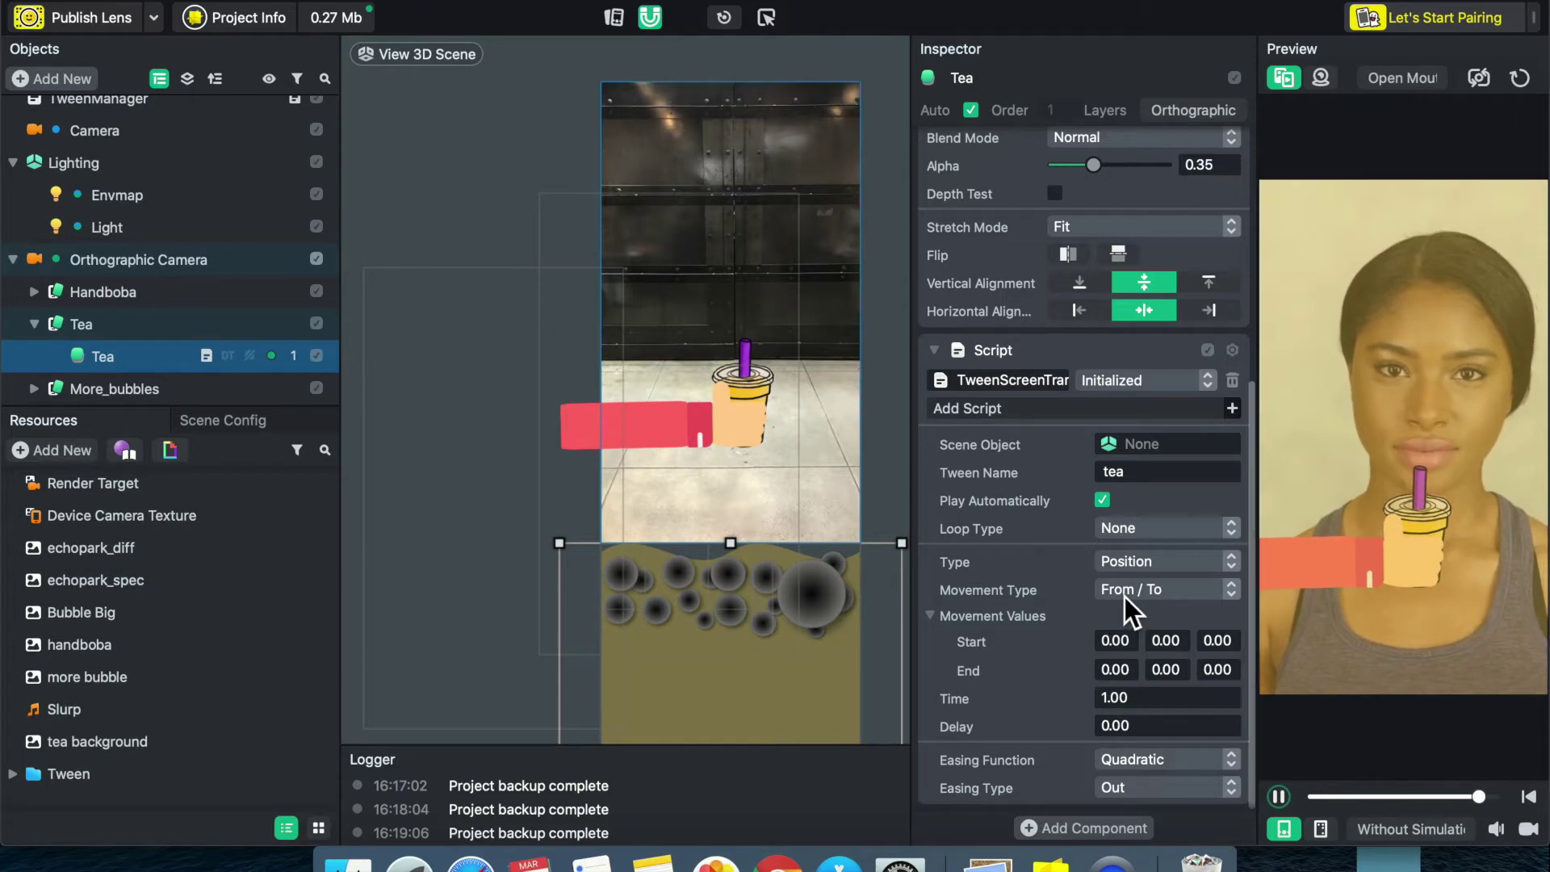
- Copy the Tea image's off-frame Y position, -20.8874, into the tea tween's Start Y
scroll(1126, 597, up, 7)
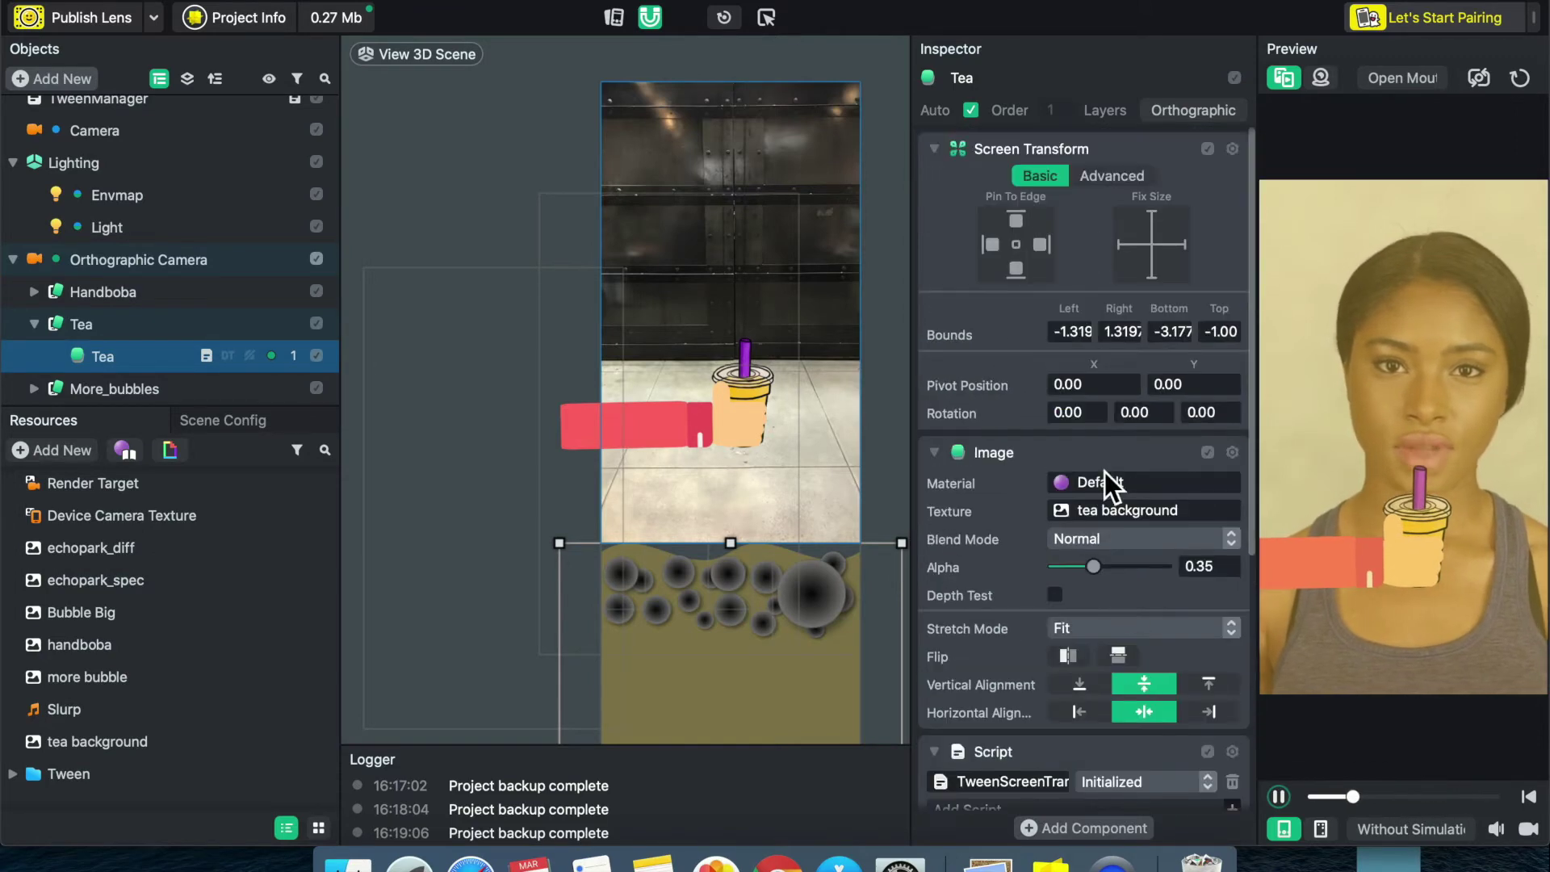
click(1110, 179)
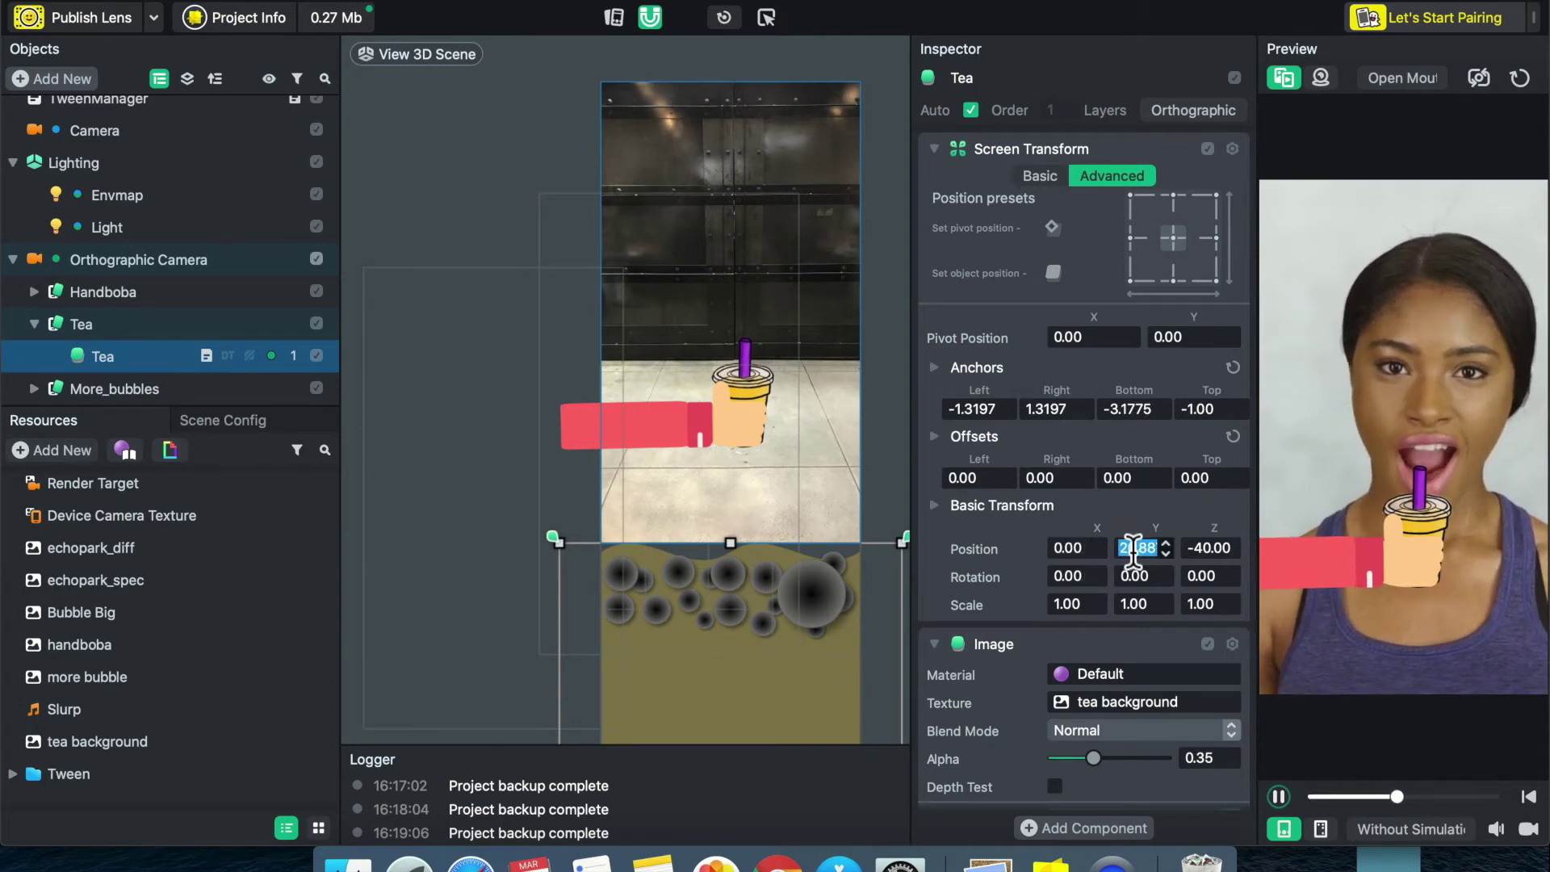
scroll(1152, 621, down, 10)
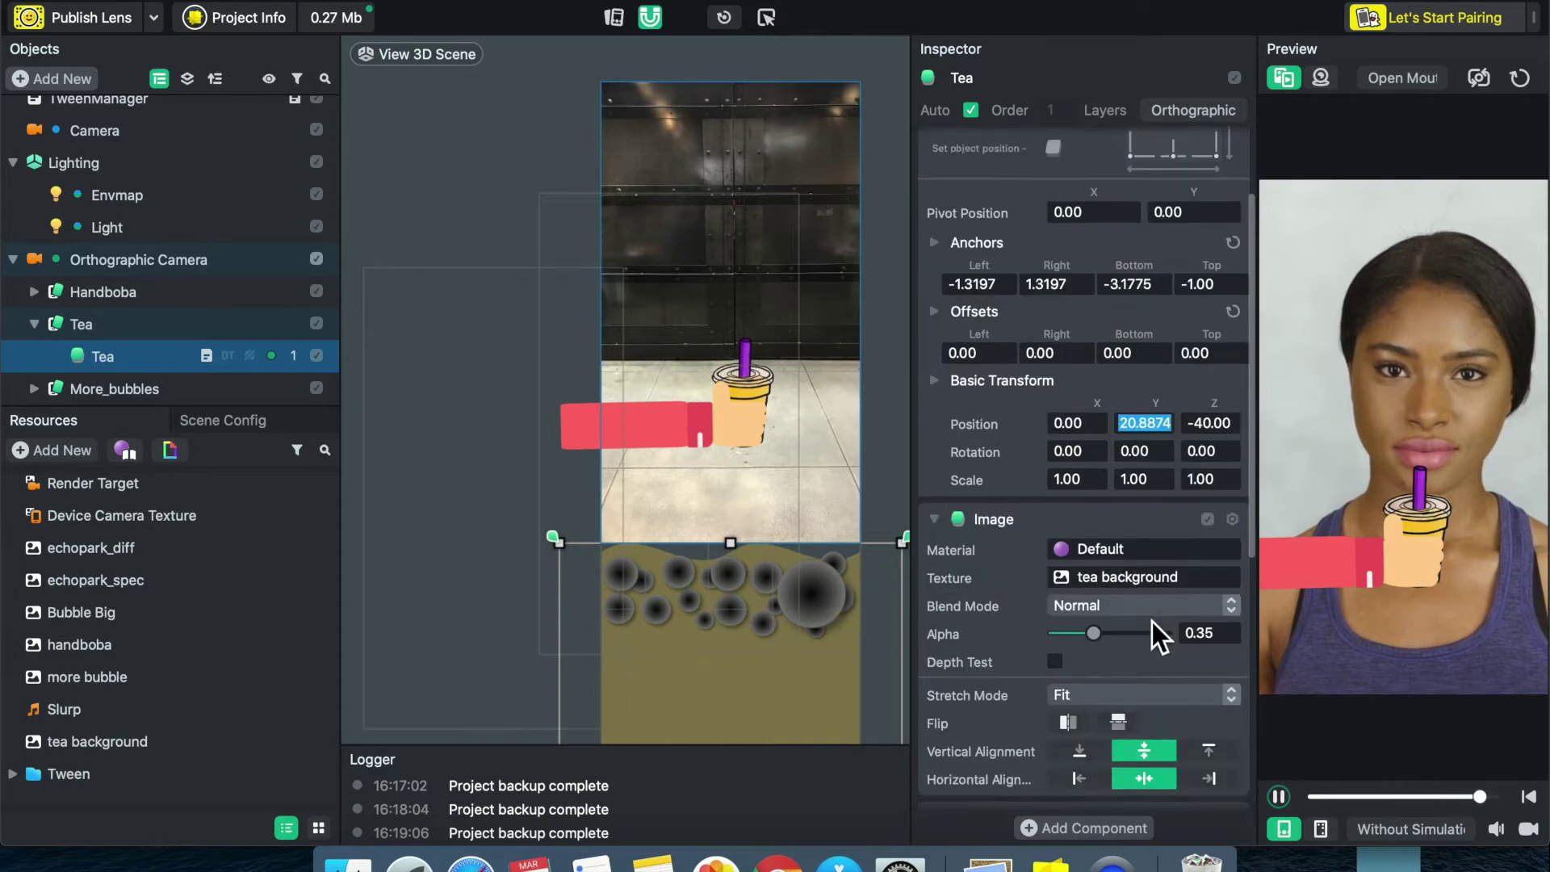
scroll(1135, 712, down, 2)
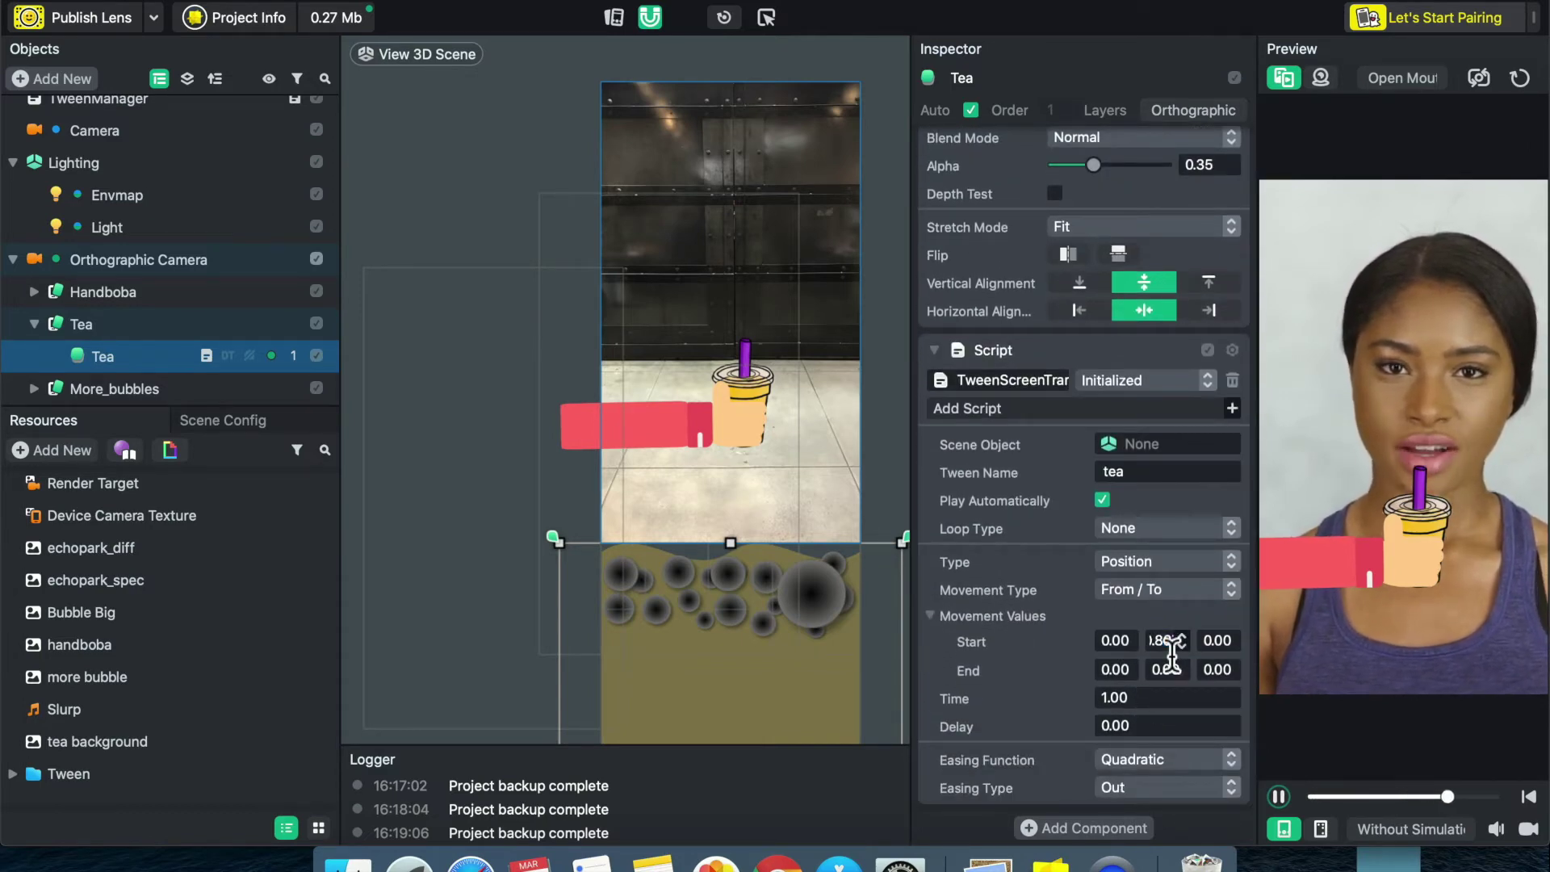
- Copy the Tea image's Z position, -40.00, into the tea tween's Start Z
scroll(1170, 526, up, 12)
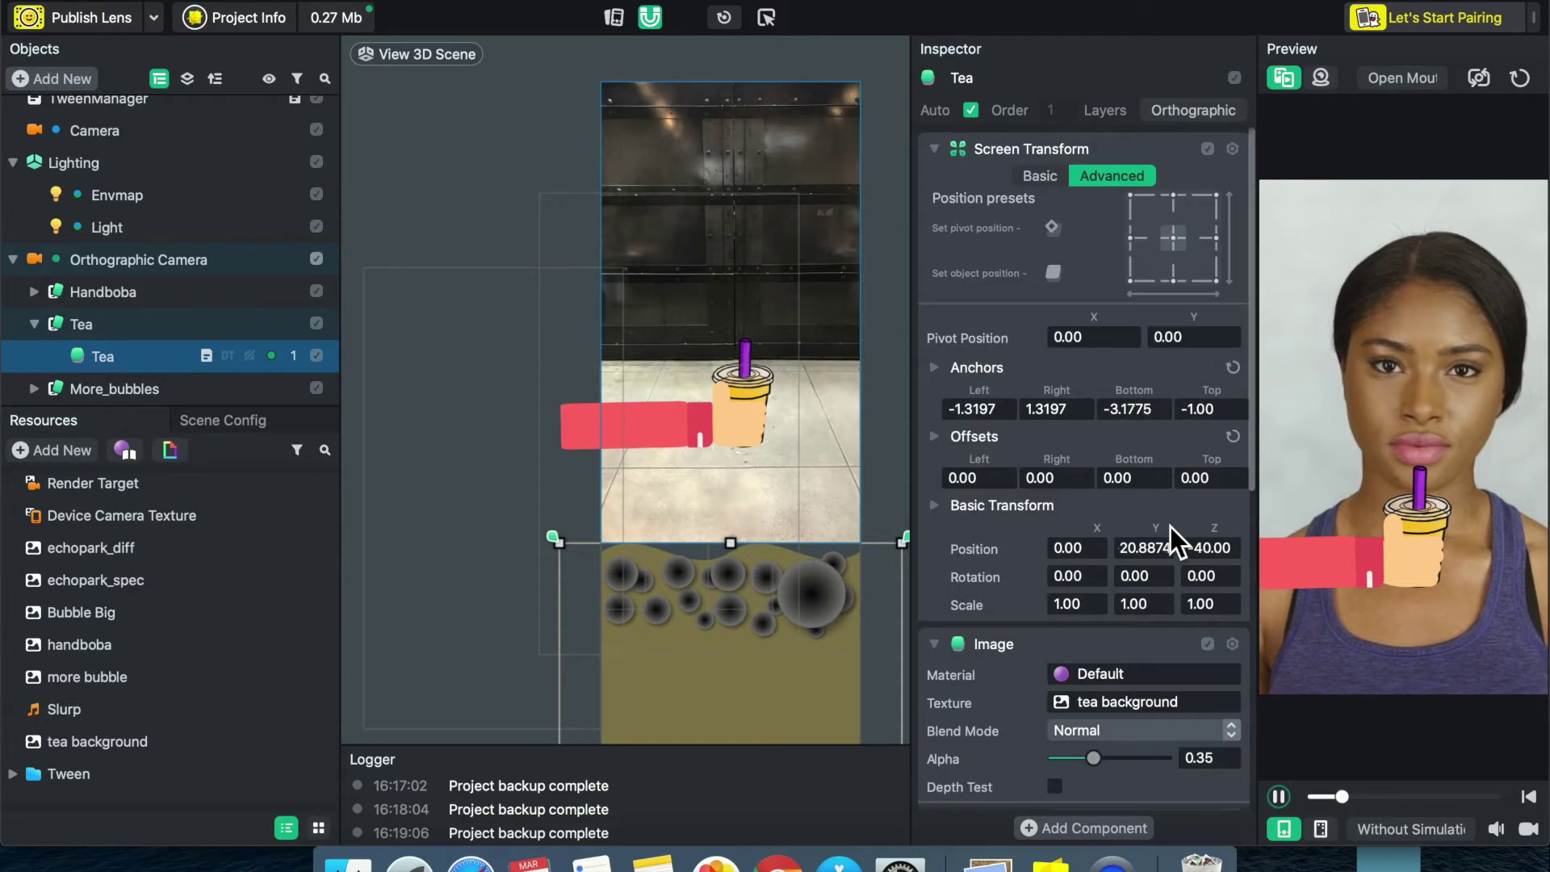
click(1201, 547)
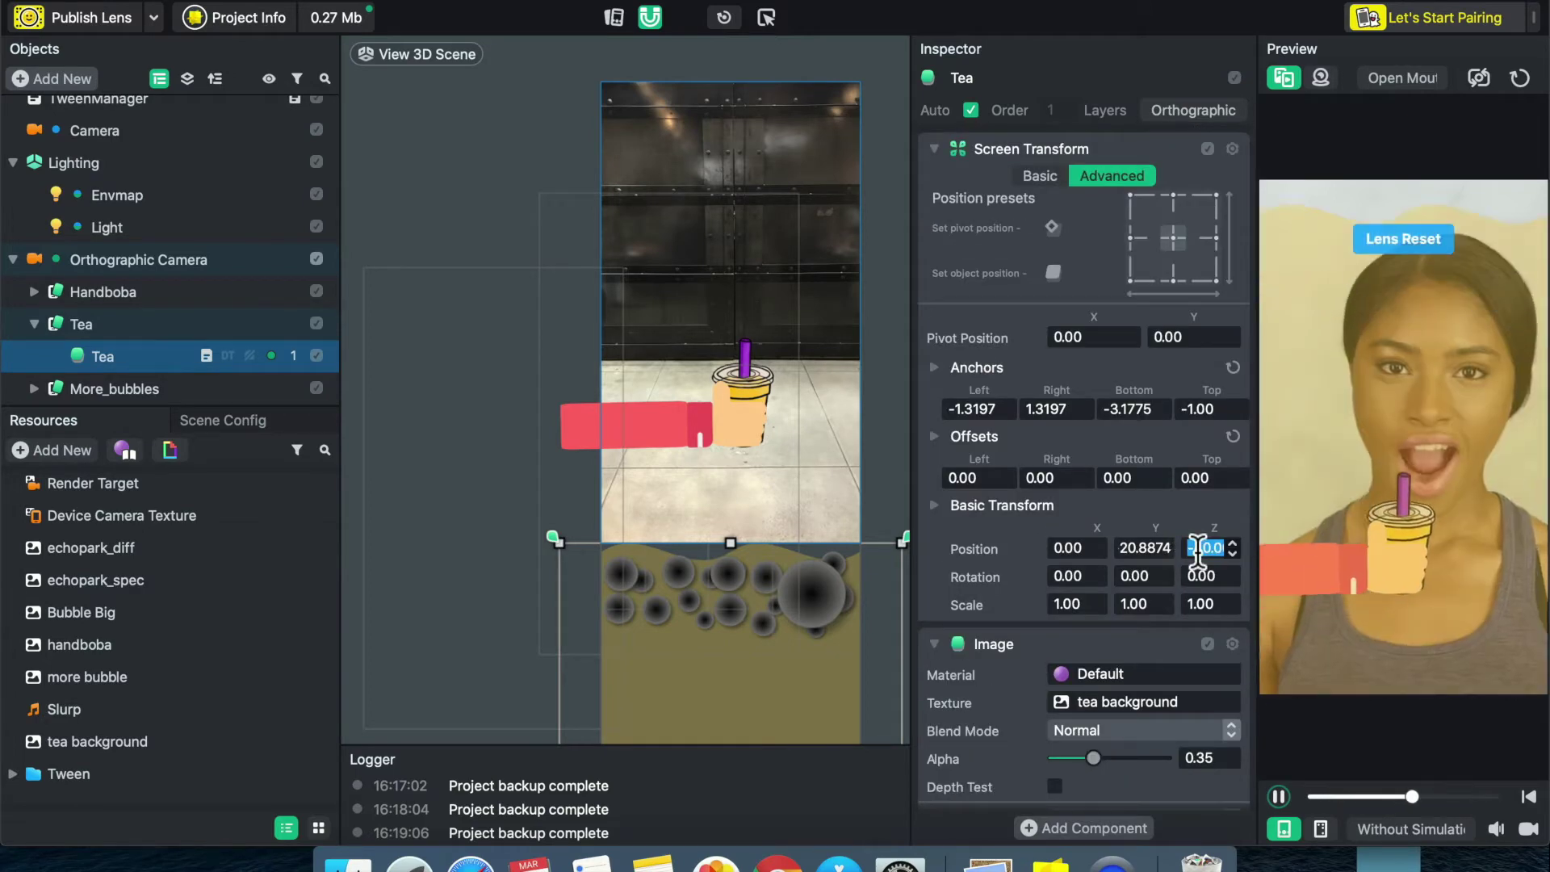
scroll(1241, 566, down, 12)
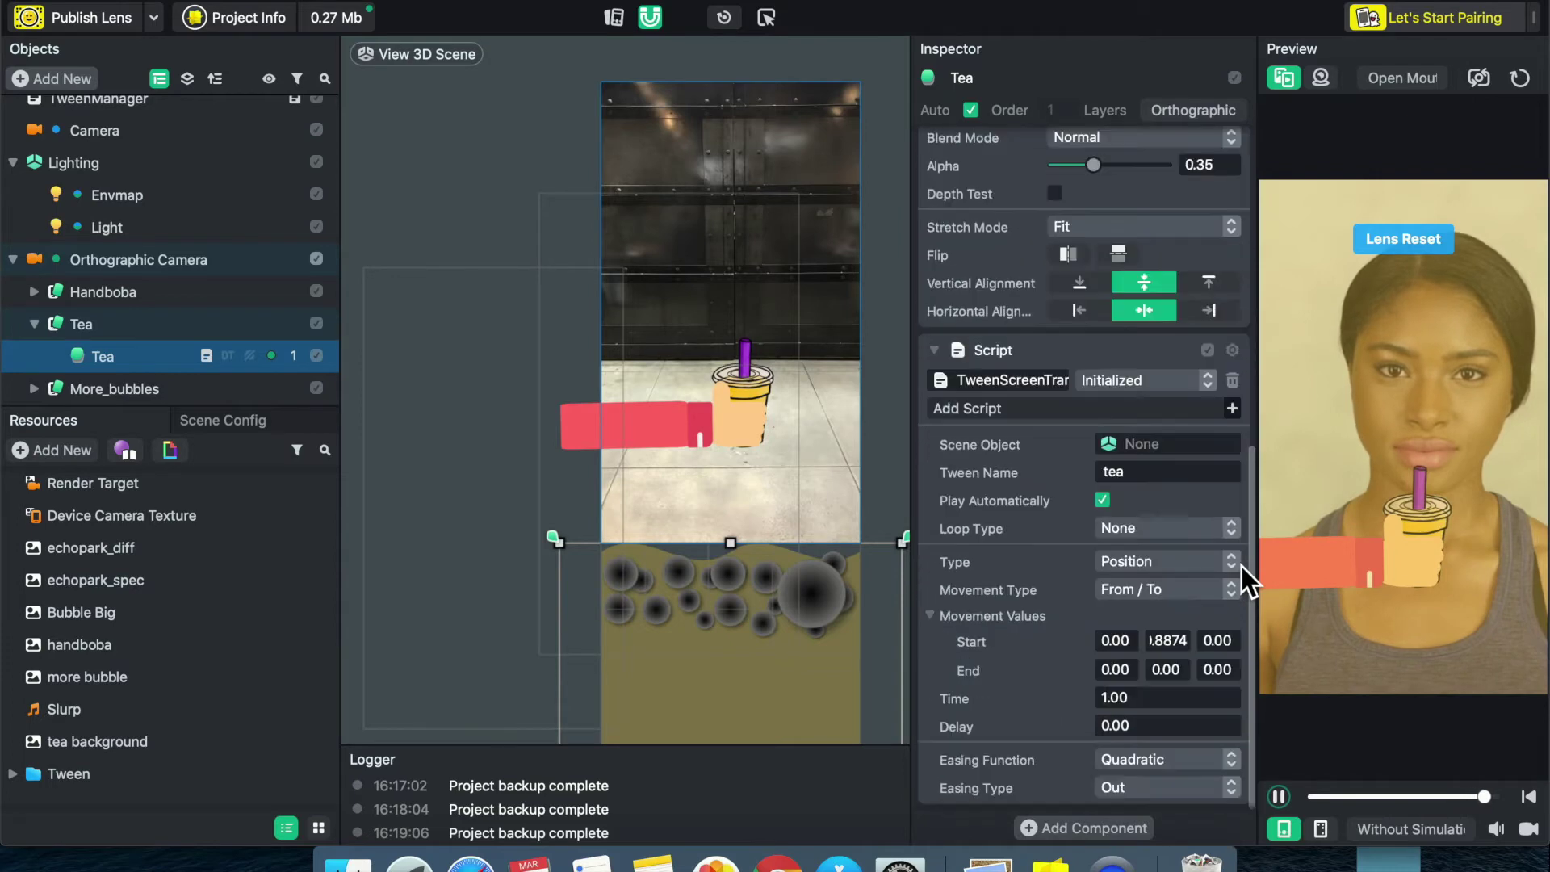
click(1223, 647)
text(40.00)
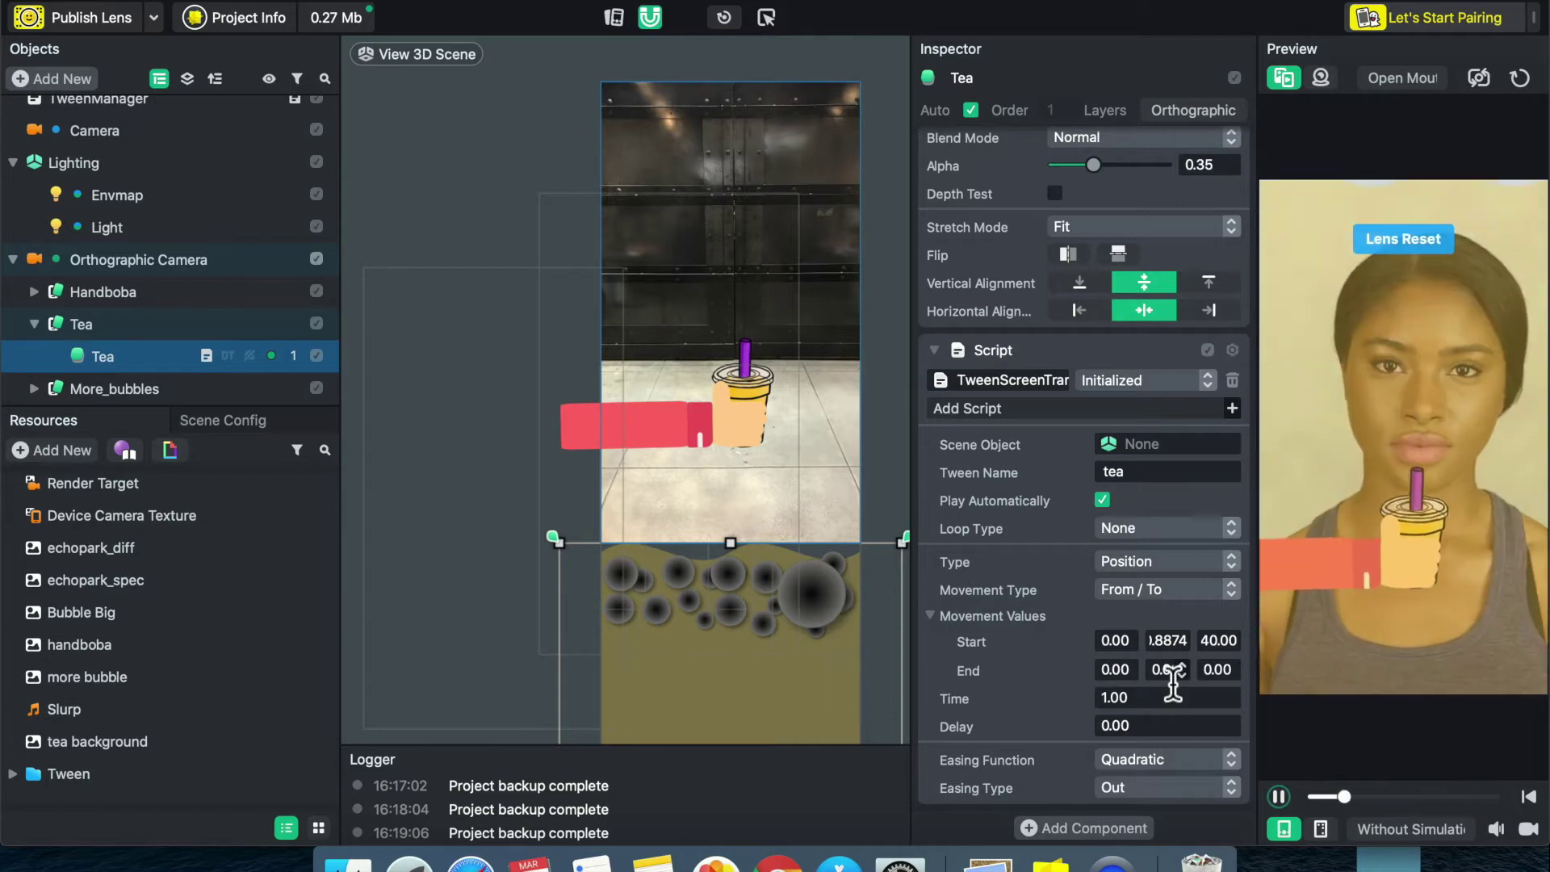
- Move the Tea image up to cover the frame and copy its Y position, -0.8874, into the tea tween's End Y
drag(812, 711, 799, 252)
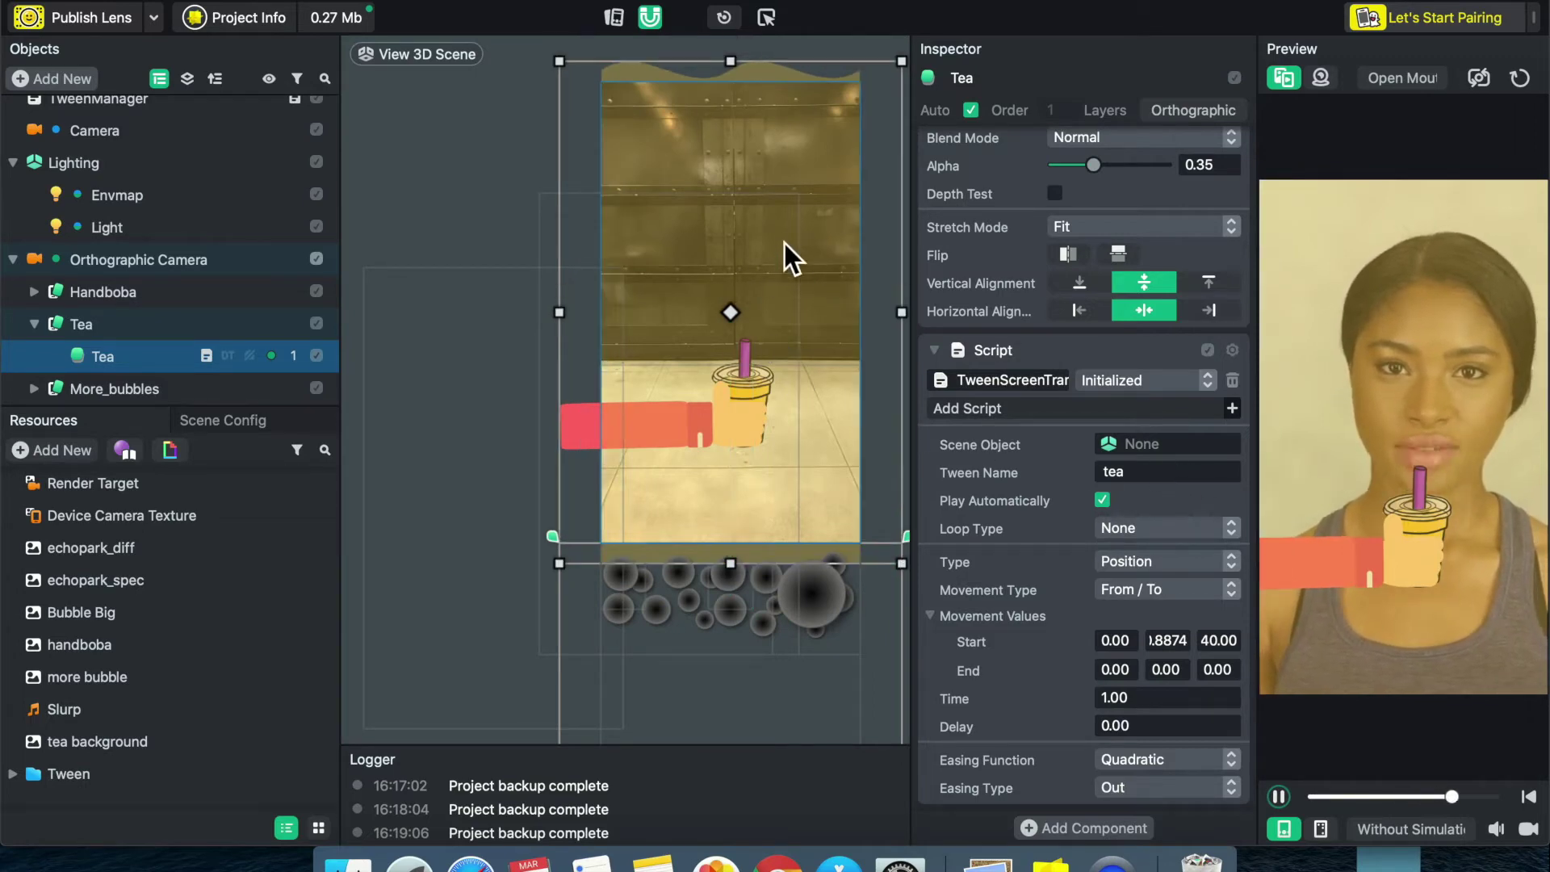
mouse_move(784, 247)
mouse_down()
mouse_move(785, 268)
mouse_move(784, 253)
mouse_up()
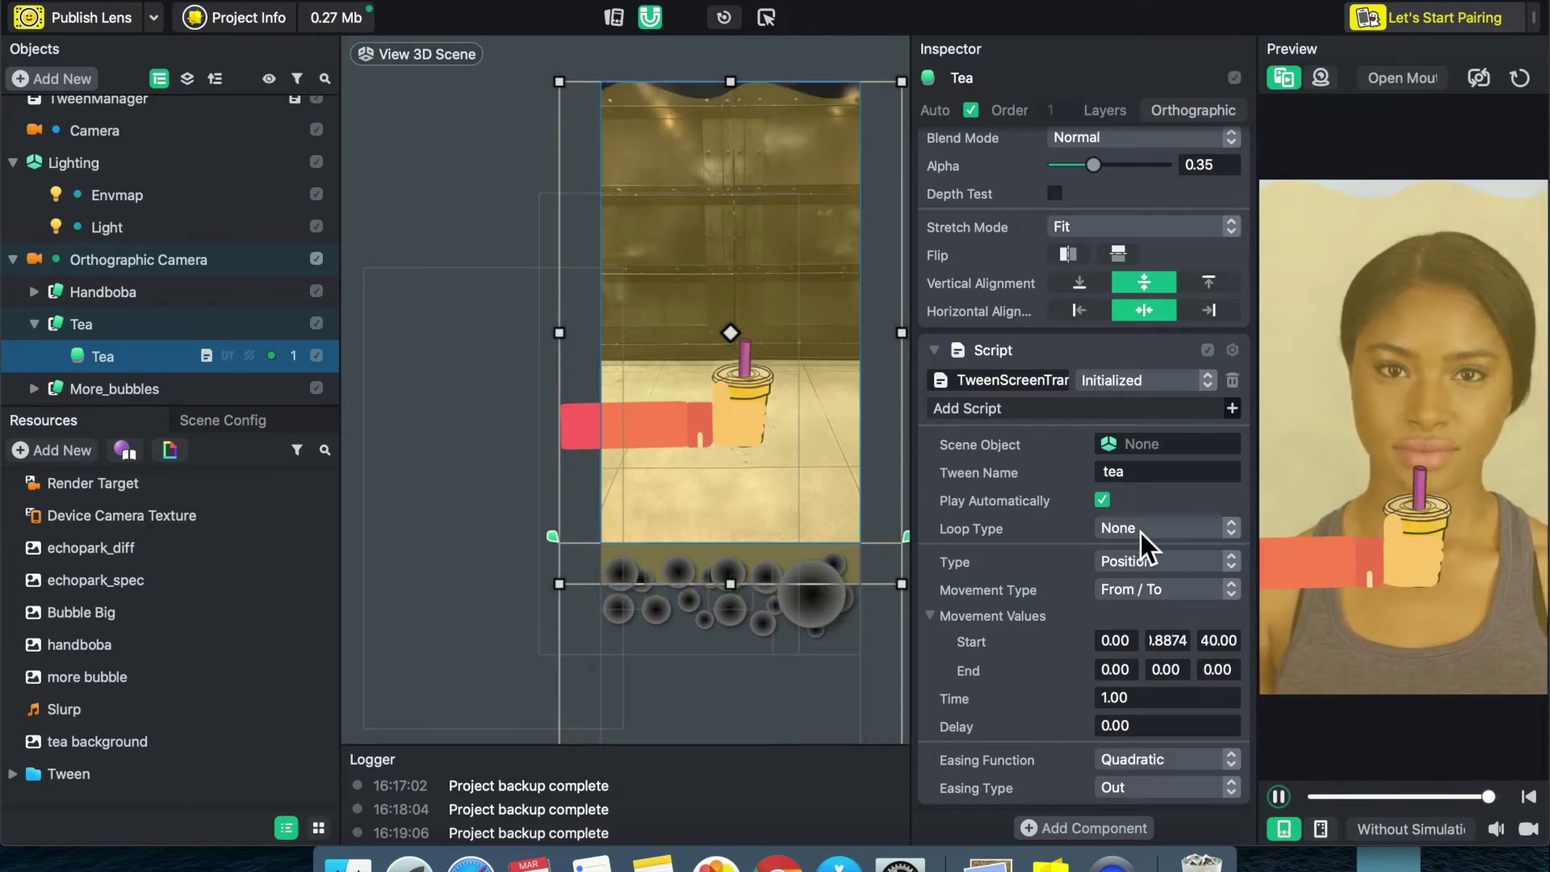
scroll(1145, 622, up, 10)
scroll(1145, 622, up, 1)
click(1148, 359)
key(super+c)
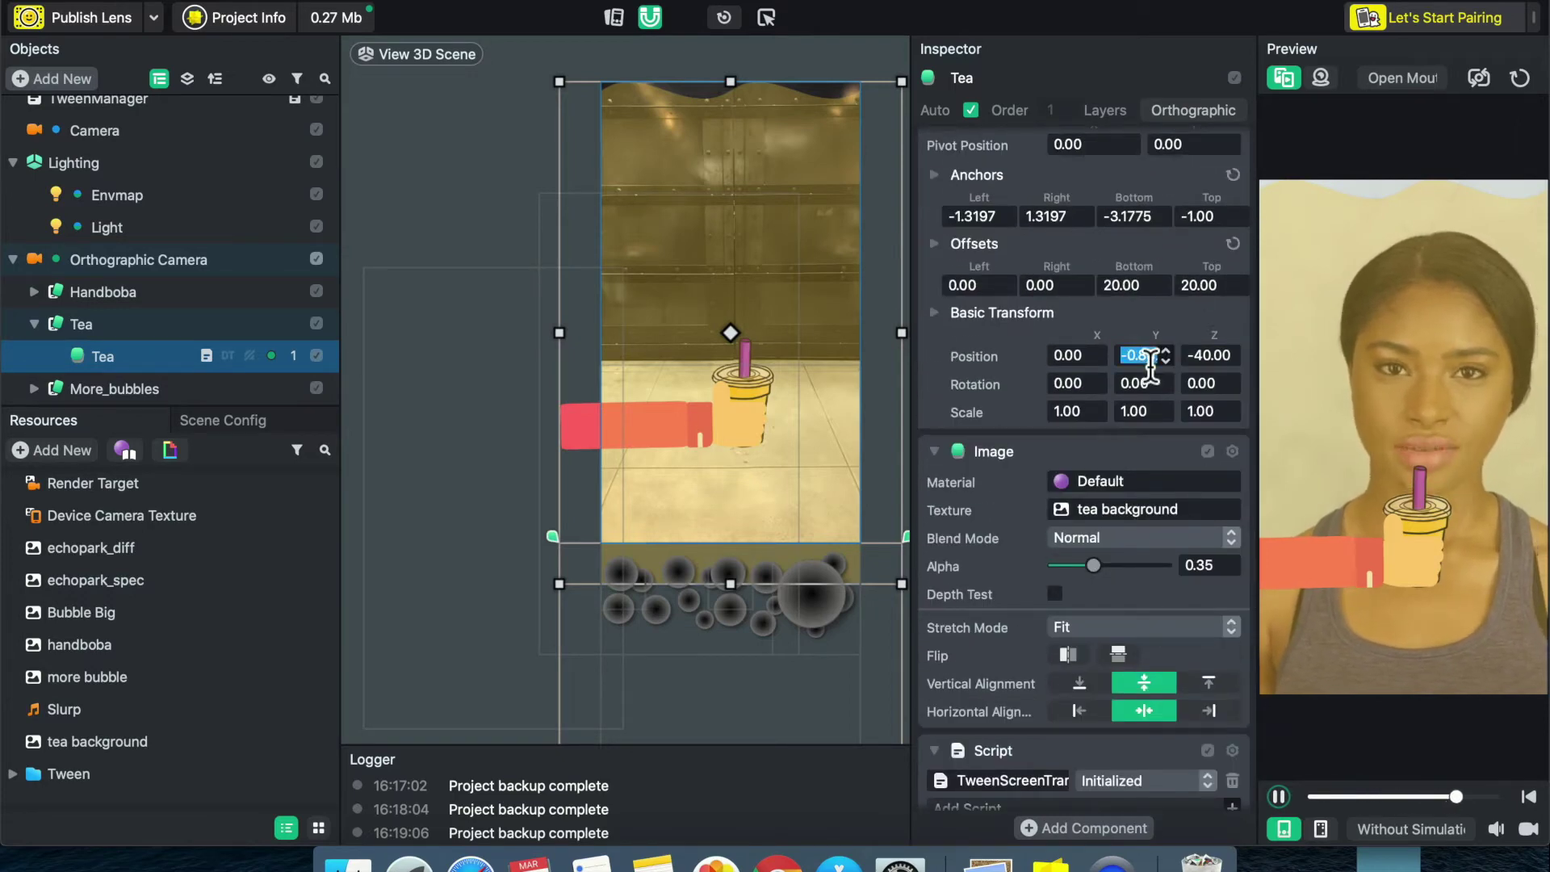
scroll(1136, 537, up, 2)
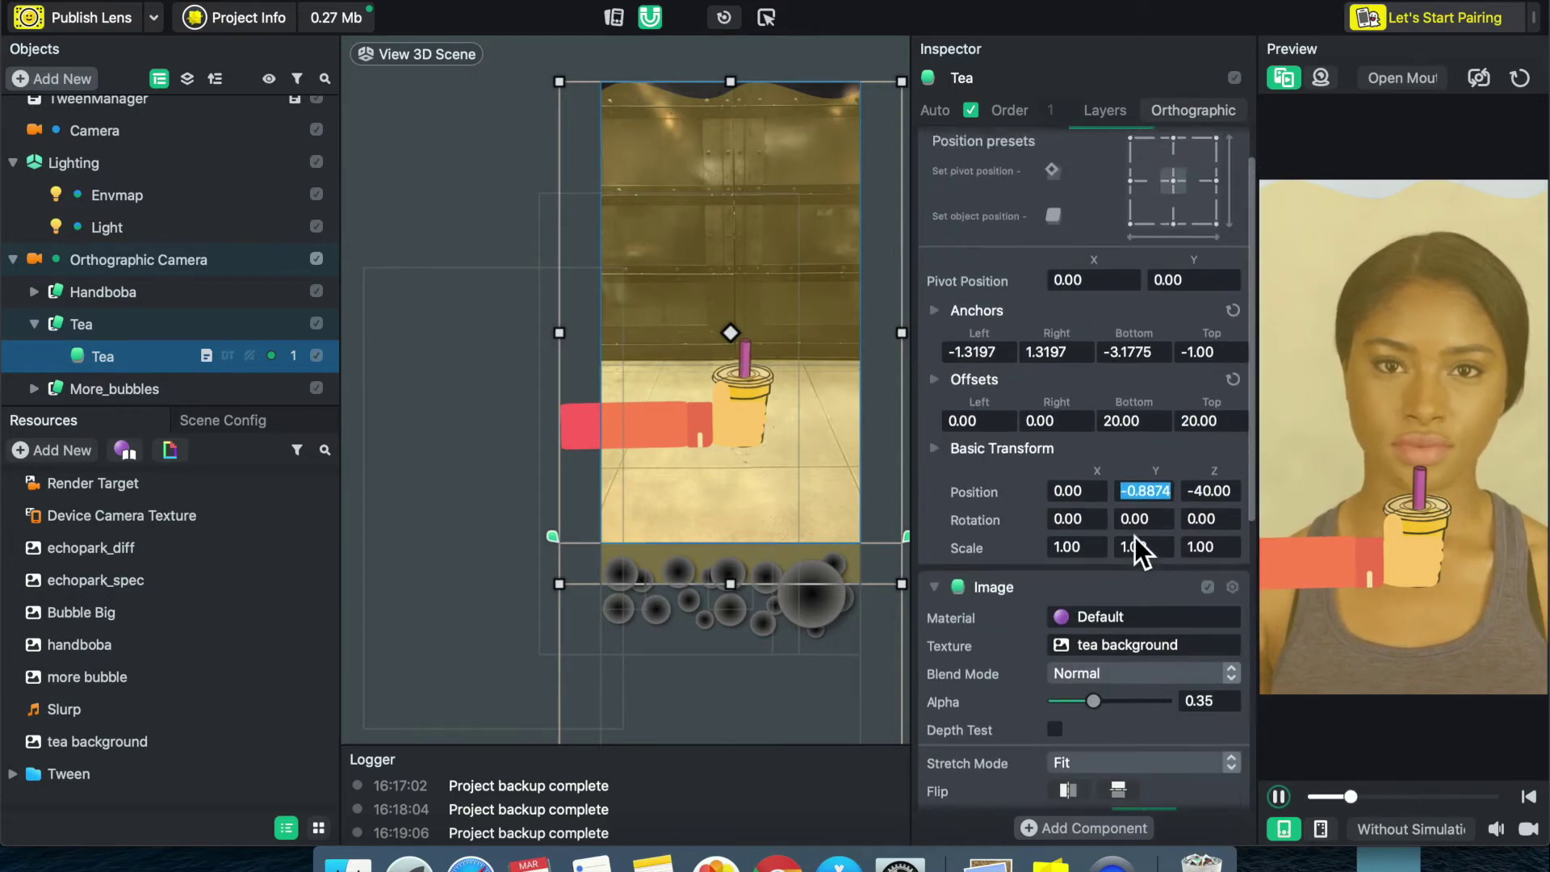
scroll(1135, 537, down, 10)
click(1169, 669)
key(super+v)
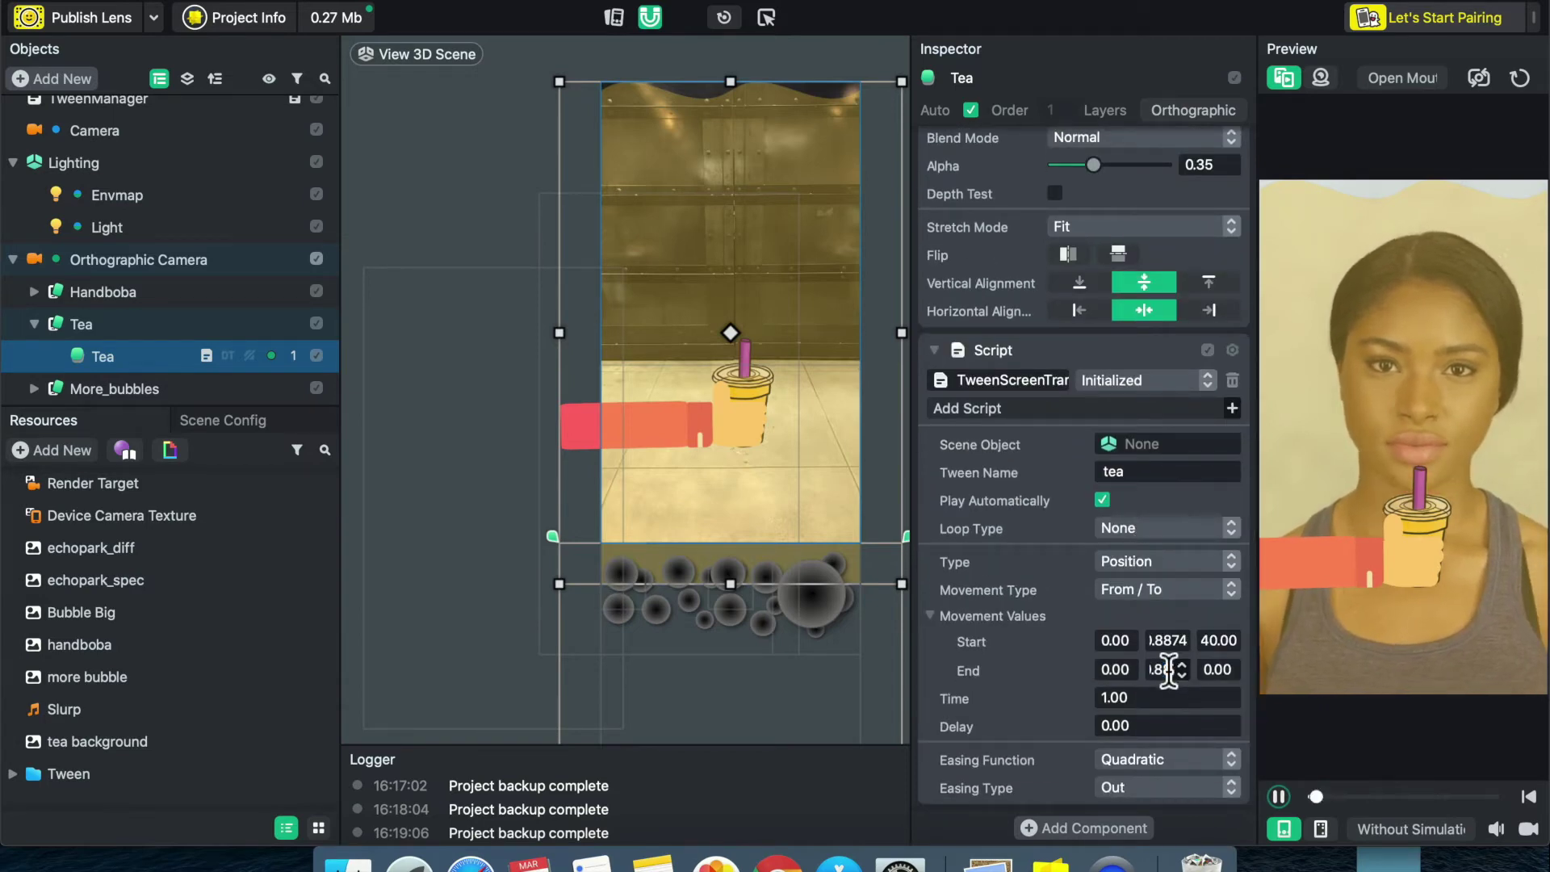
- Copy the tea tween's Start Z value, -40.00, into its End Z
click(1217, 641)
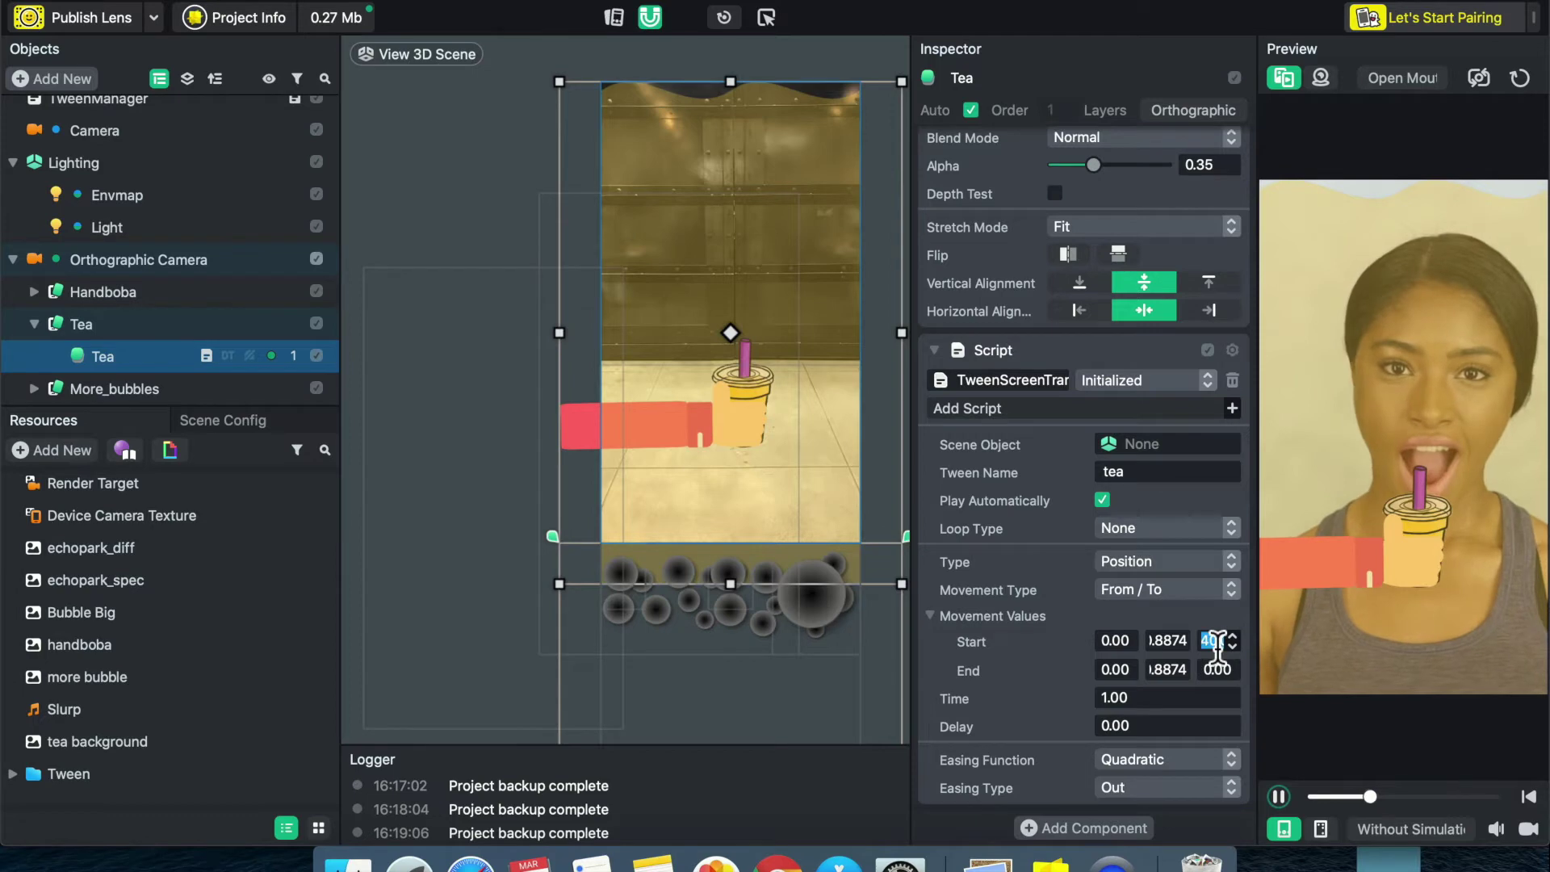
click(1218, 669)
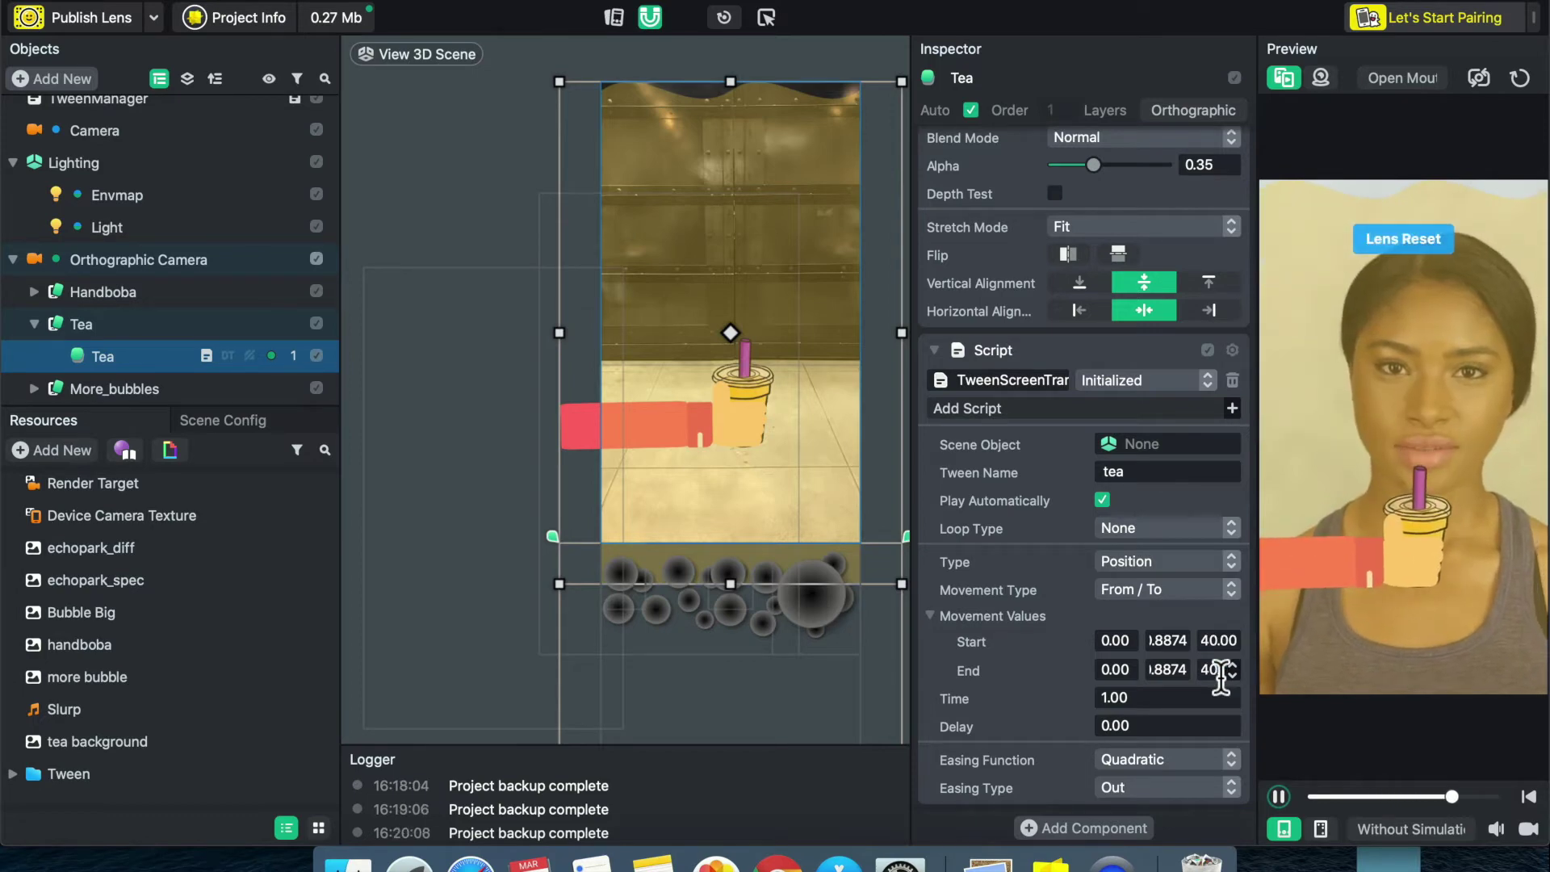
text(40.00)
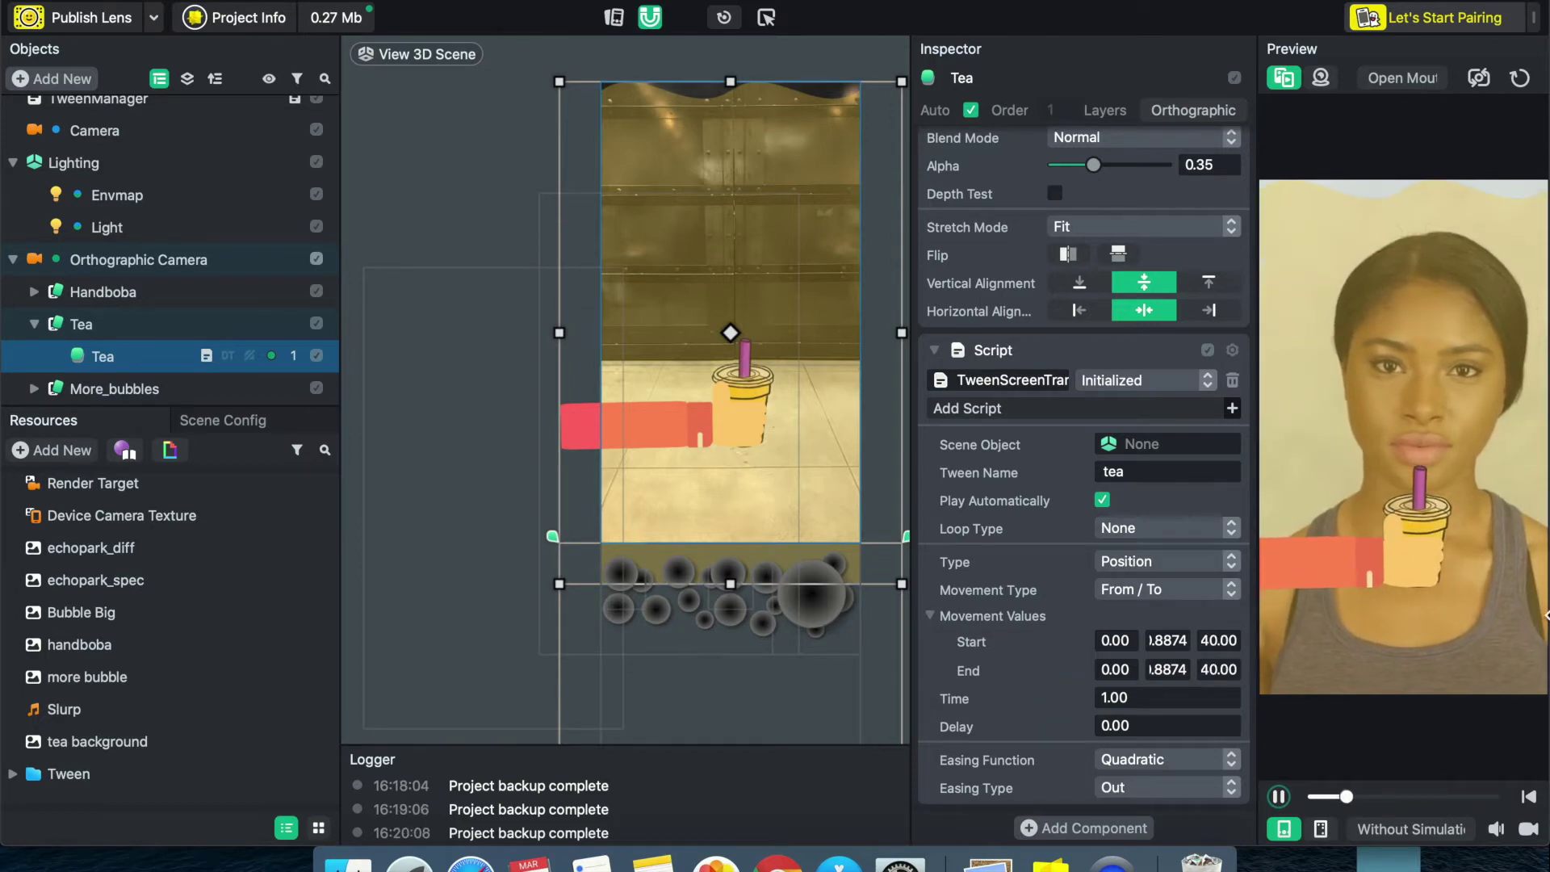
- Try Loop as the tea tween's loop type and set it back to None
click(1120, 526)
click(1130, 551)
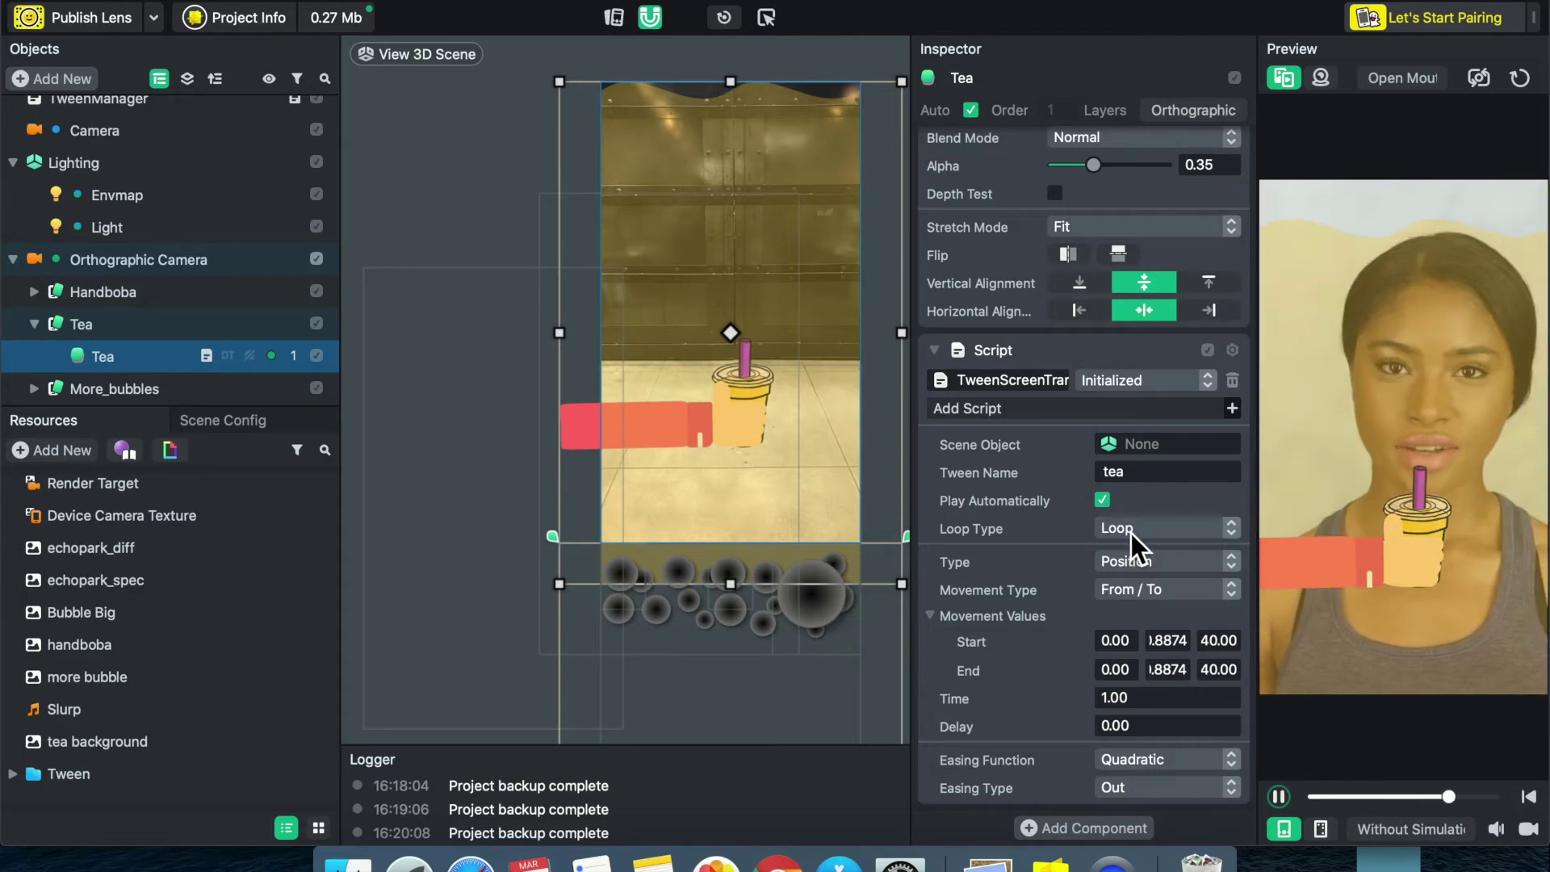
click(1116, 540)
click(1129, 510)
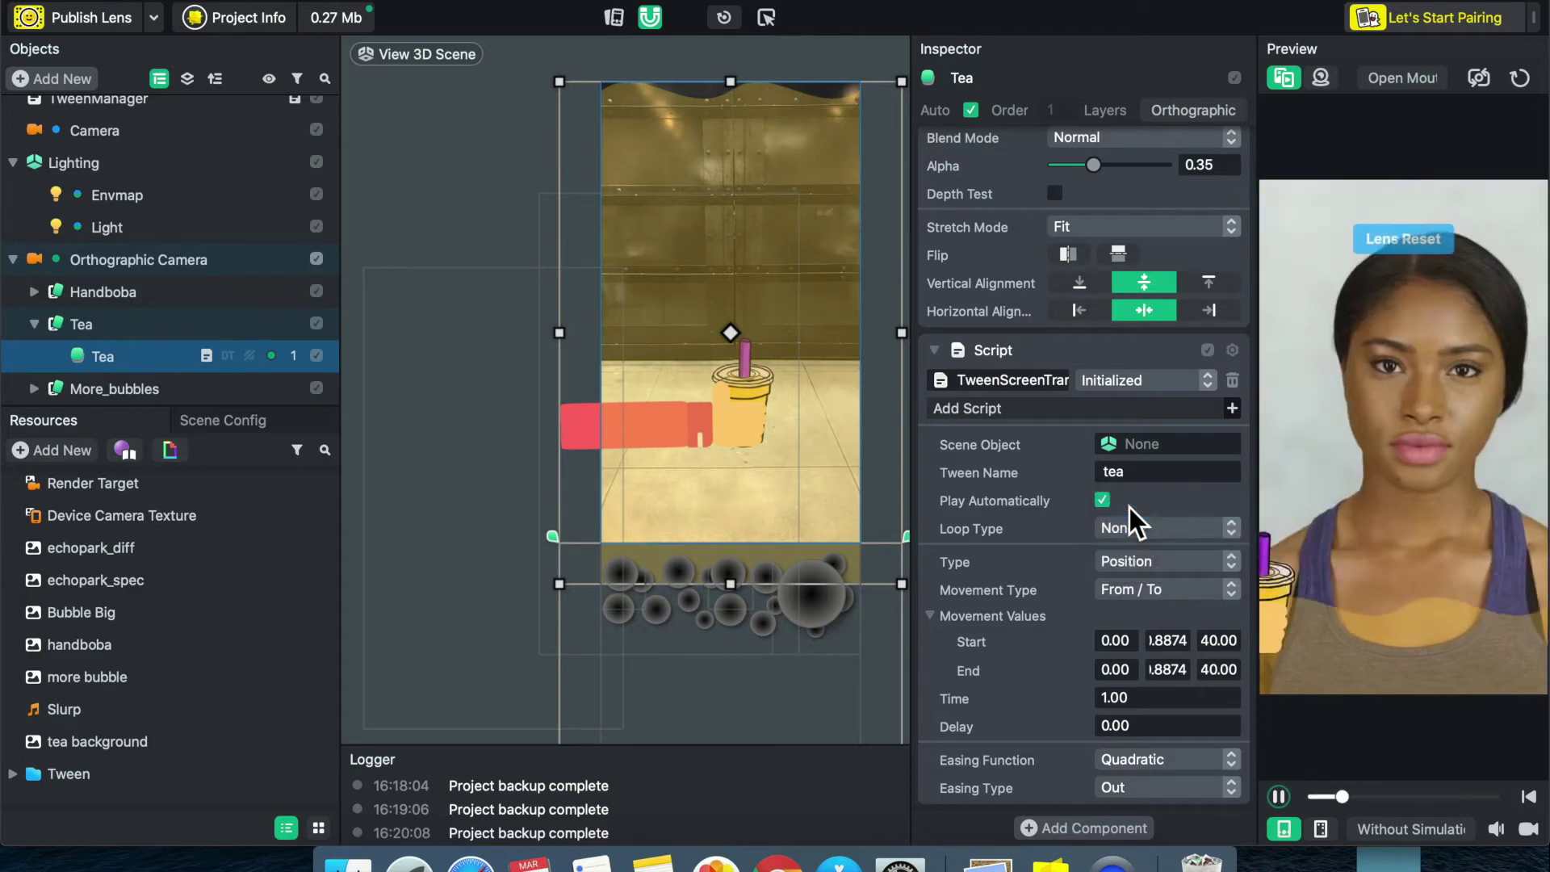
- Add a Script component to the More_bubbles image and assign it the TweenScreenTransform script from TweenTypes
click(41, 329)
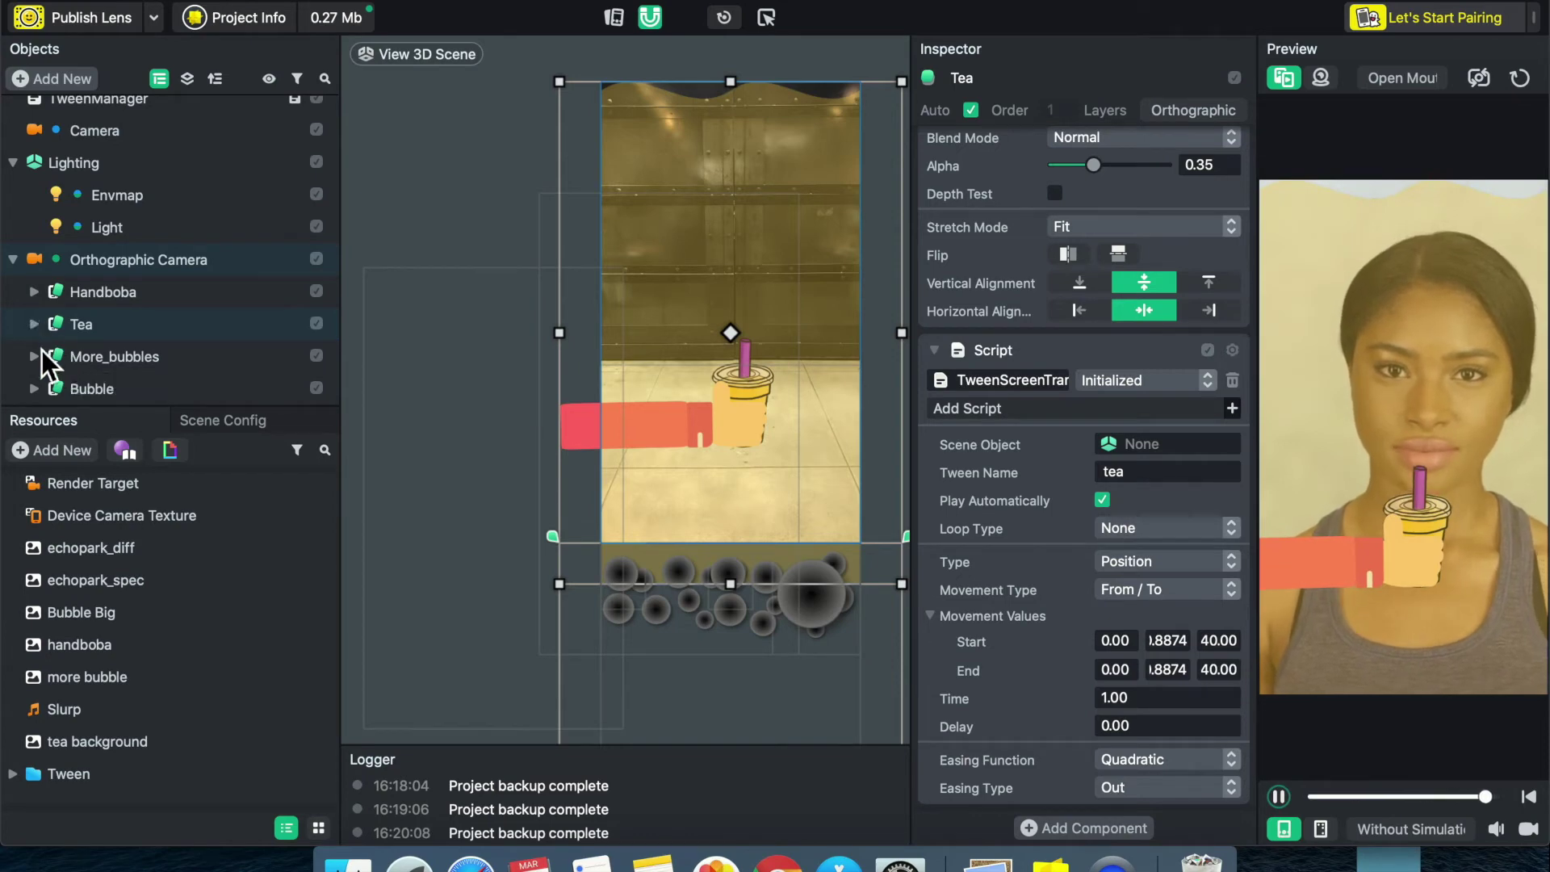
click(41, 359)
click(102, 385)
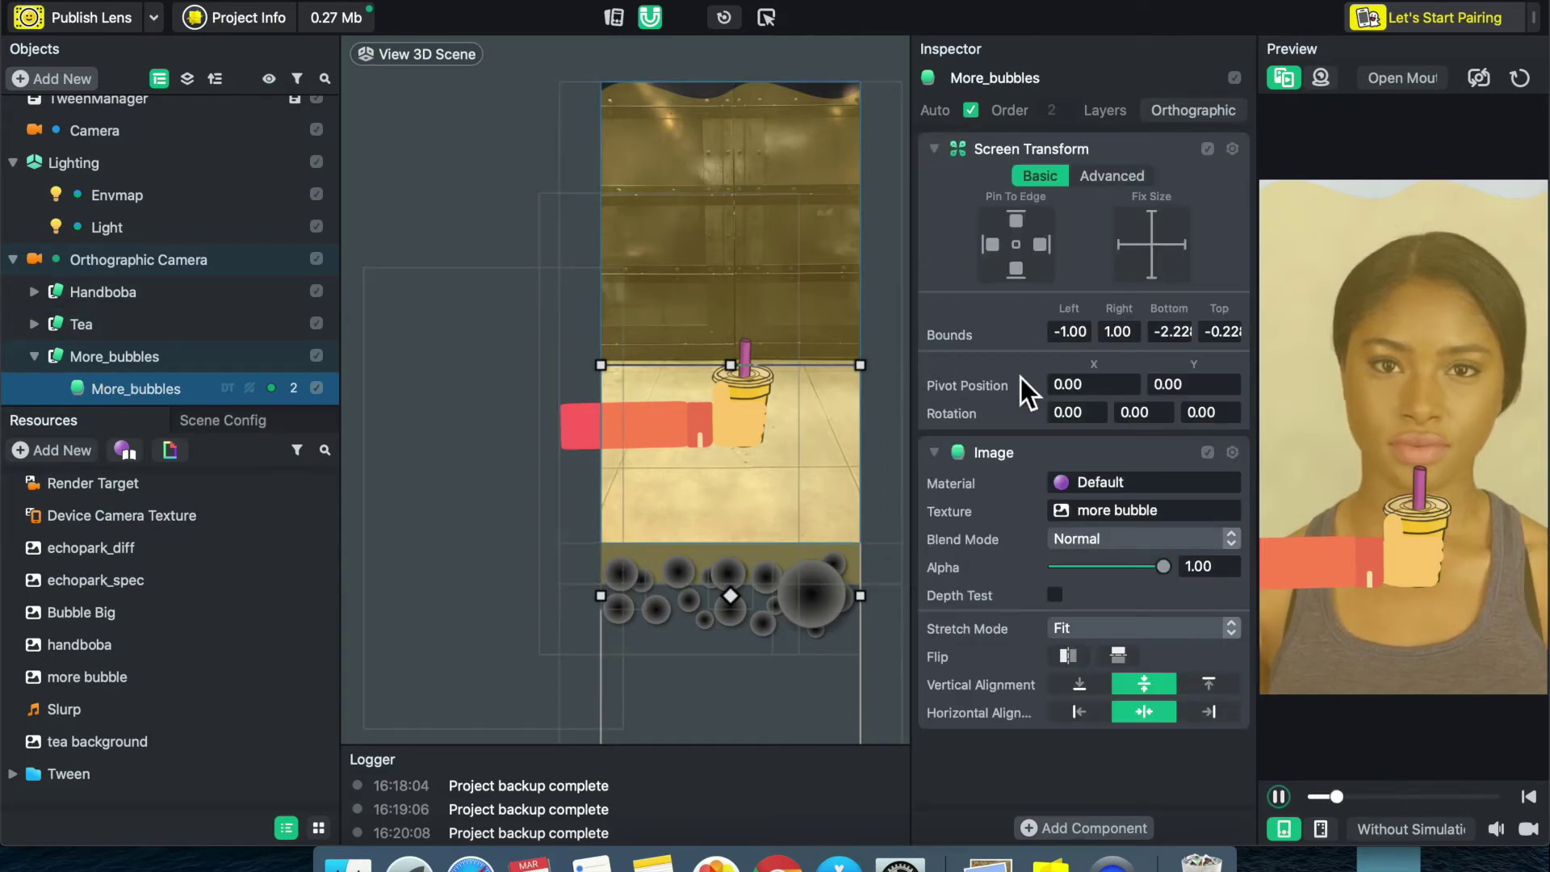
click(1058, 832)
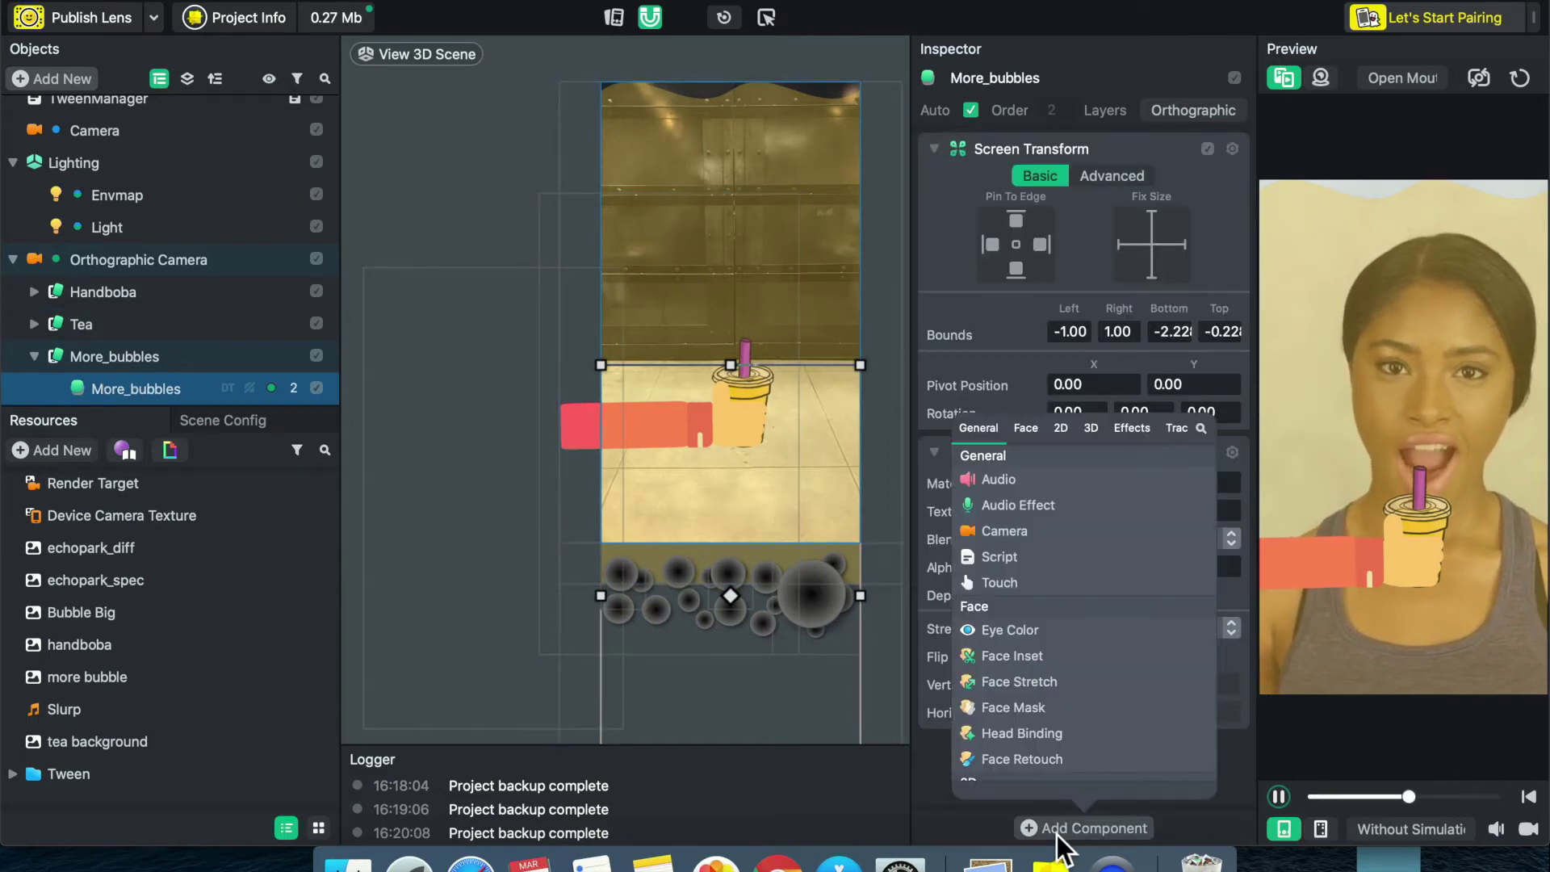
click(1043, 569)
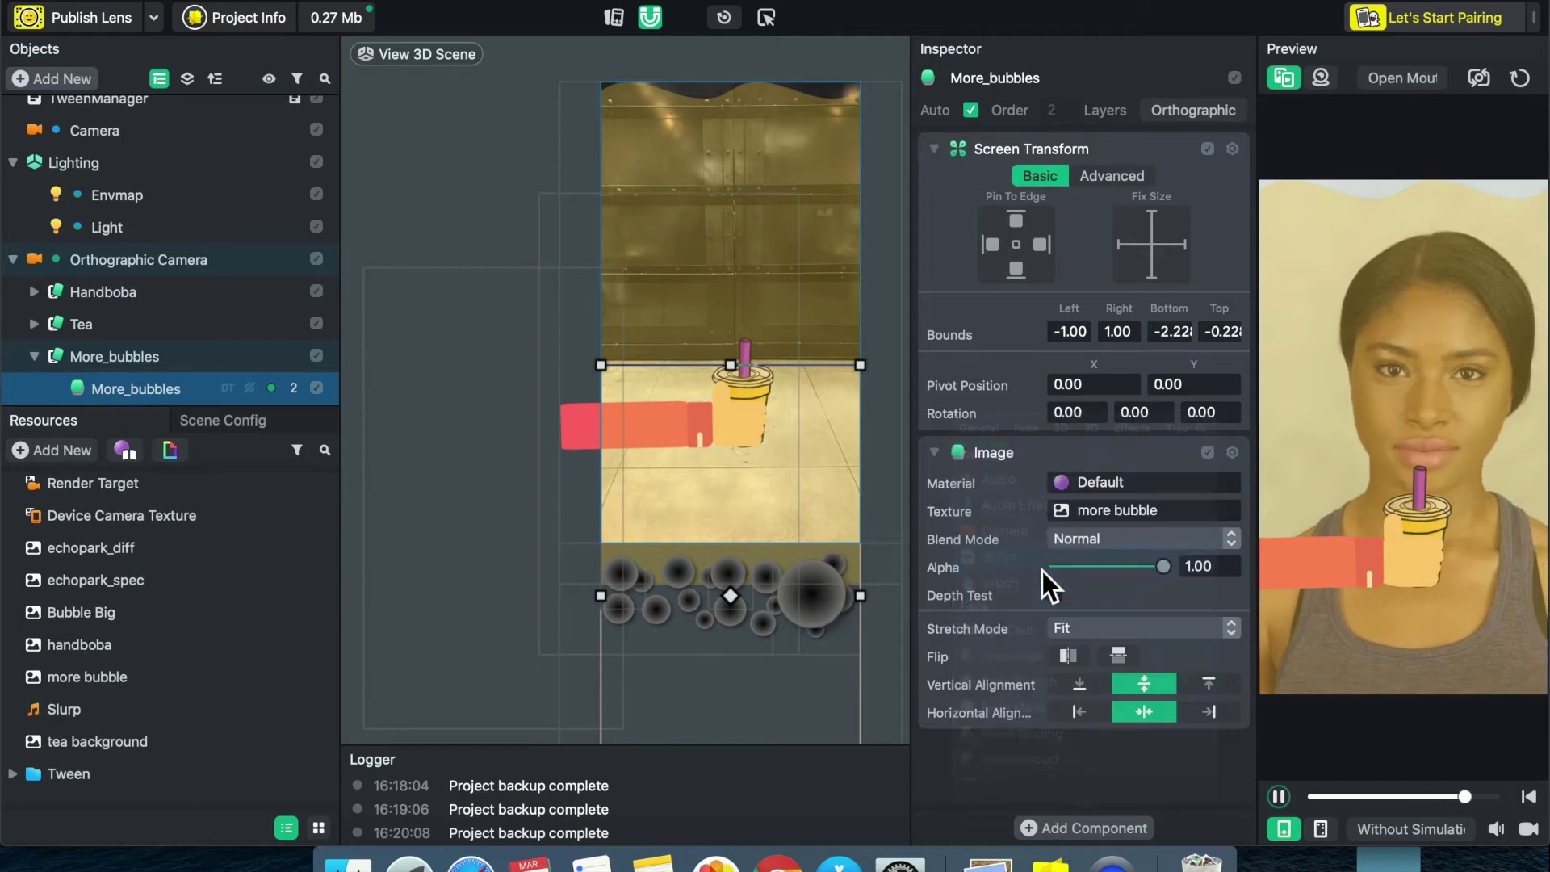
click(1026, 788)
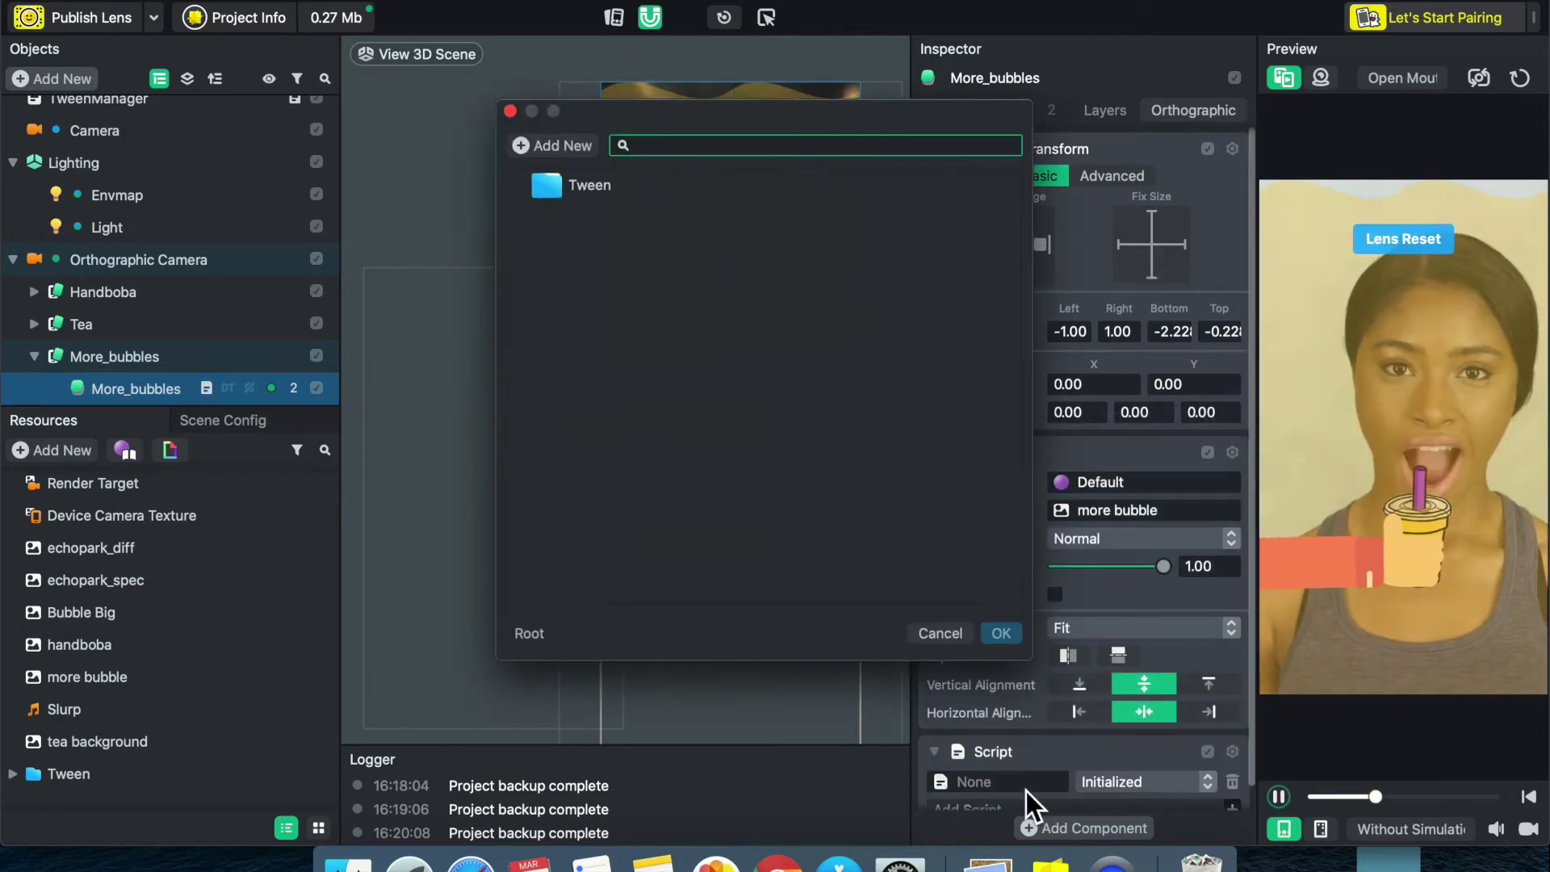
click(584, 184)
double_click(585, 184)
double_click(601, 213)
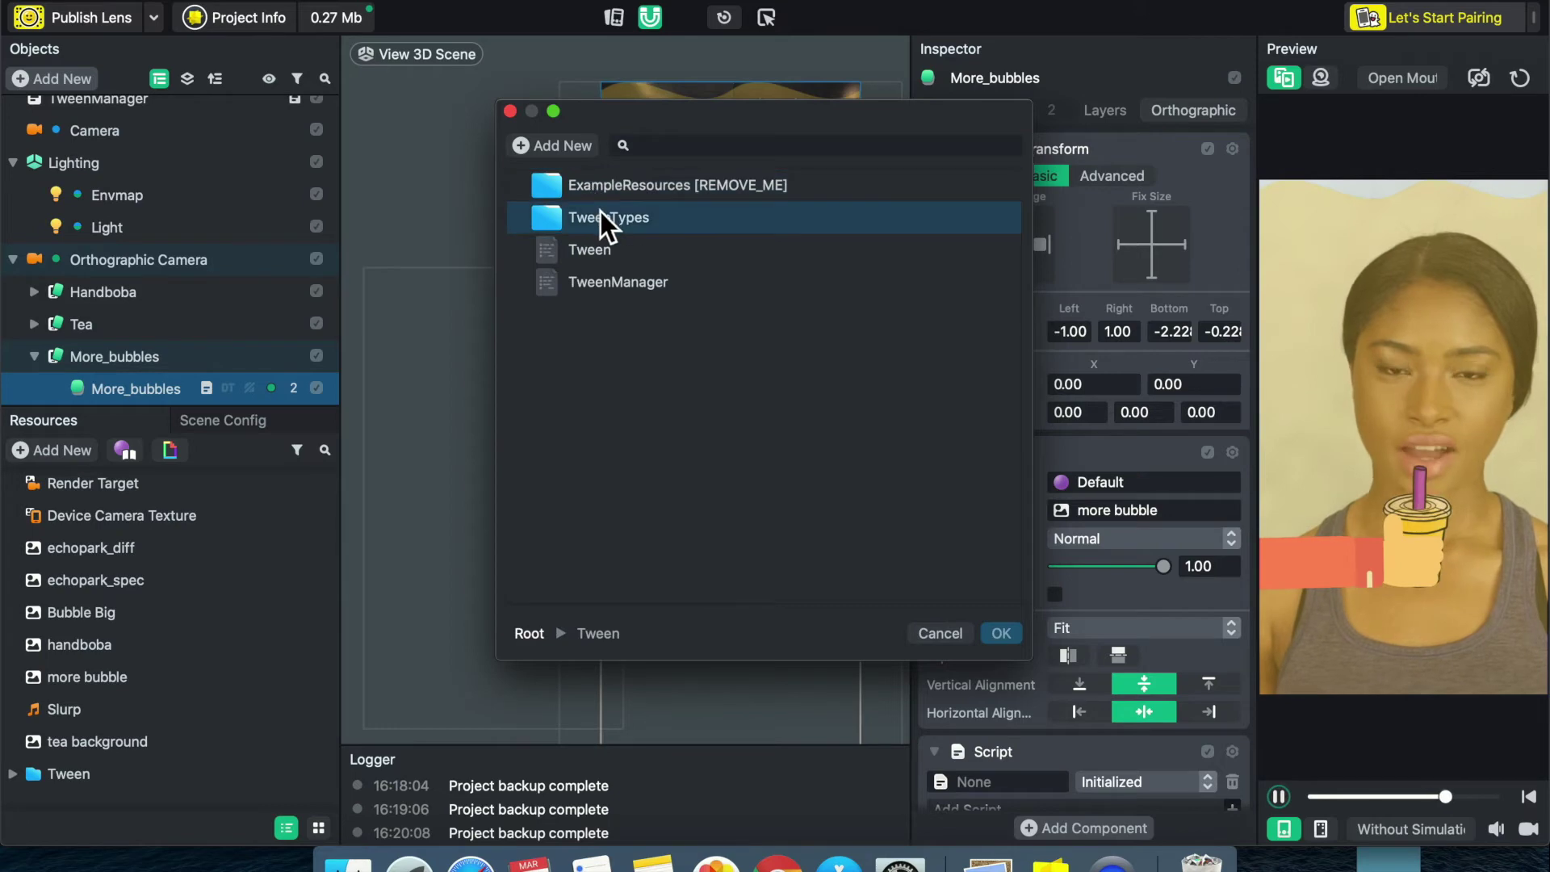
double_click(633, 315)
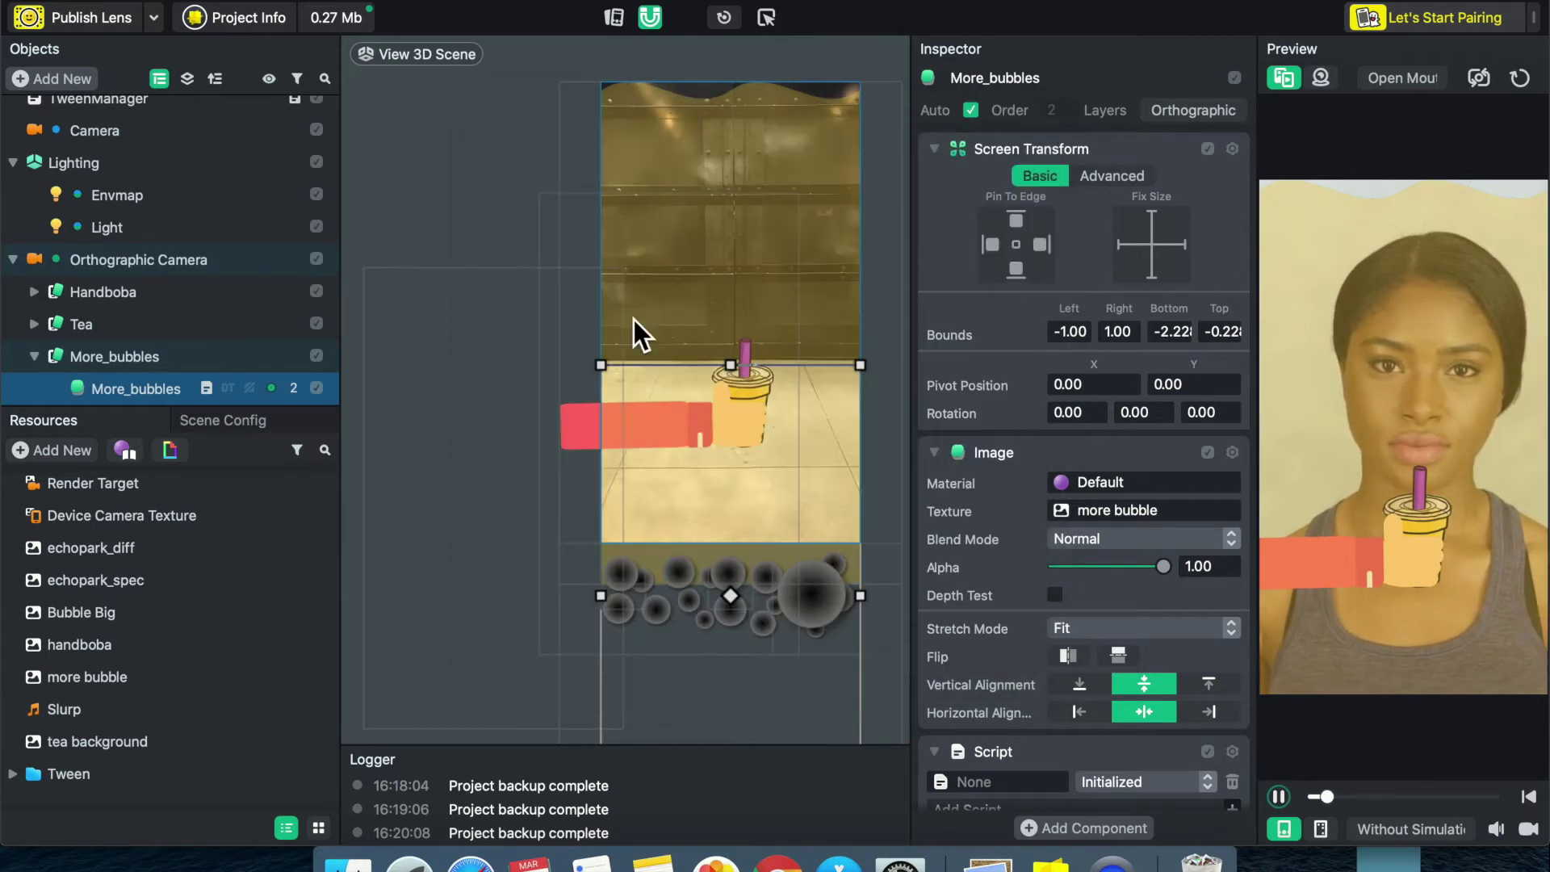
- Name the More_bubbles image's tween more_bubble
scroll(1066, 518, down, 8)
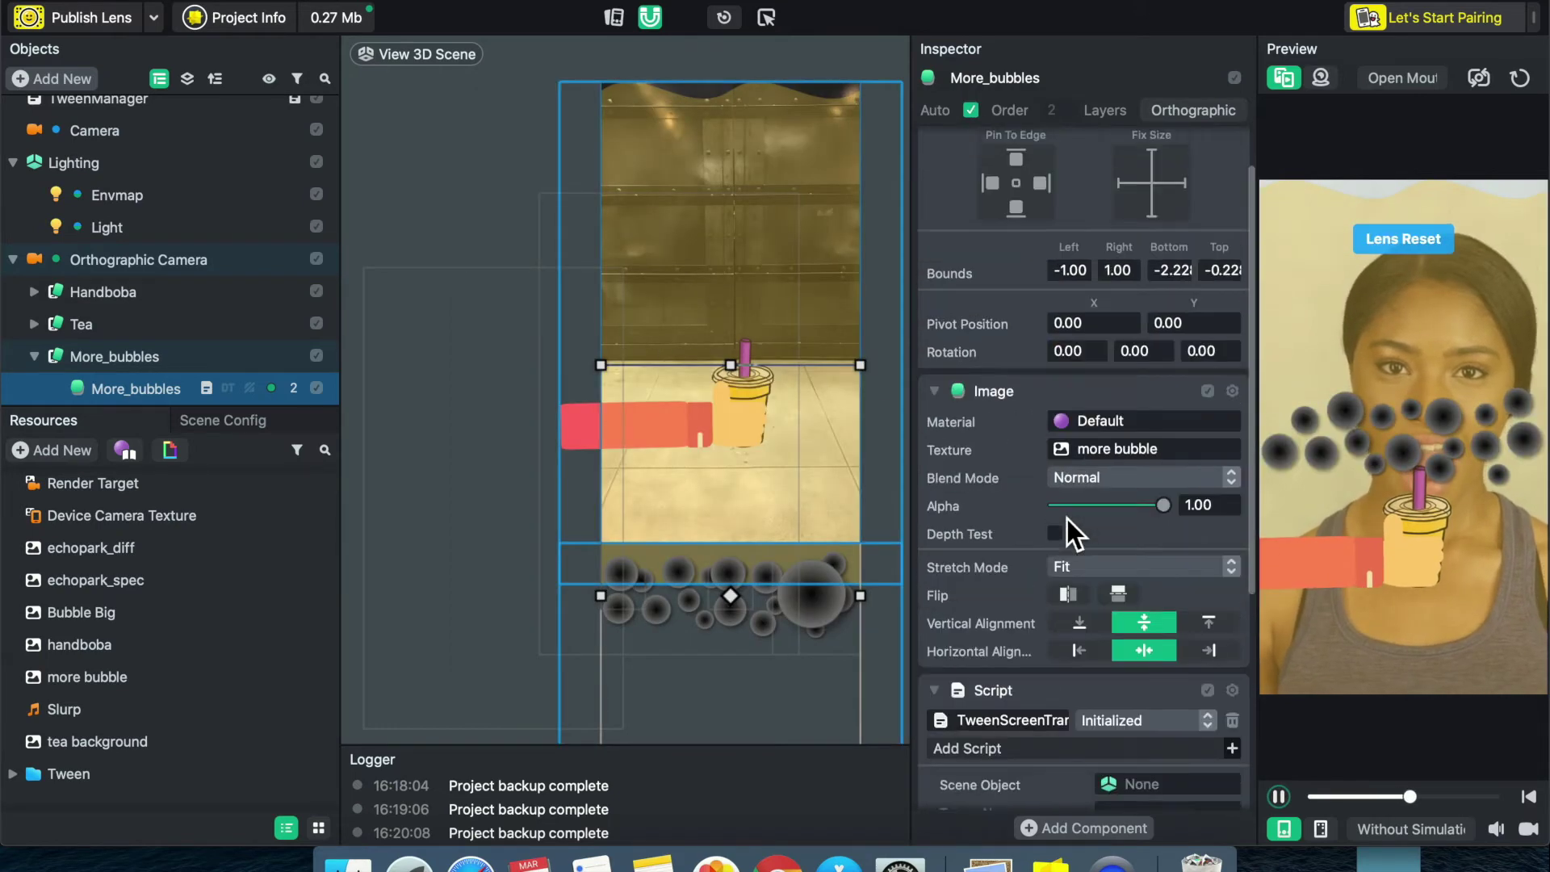
click(1127, 547)
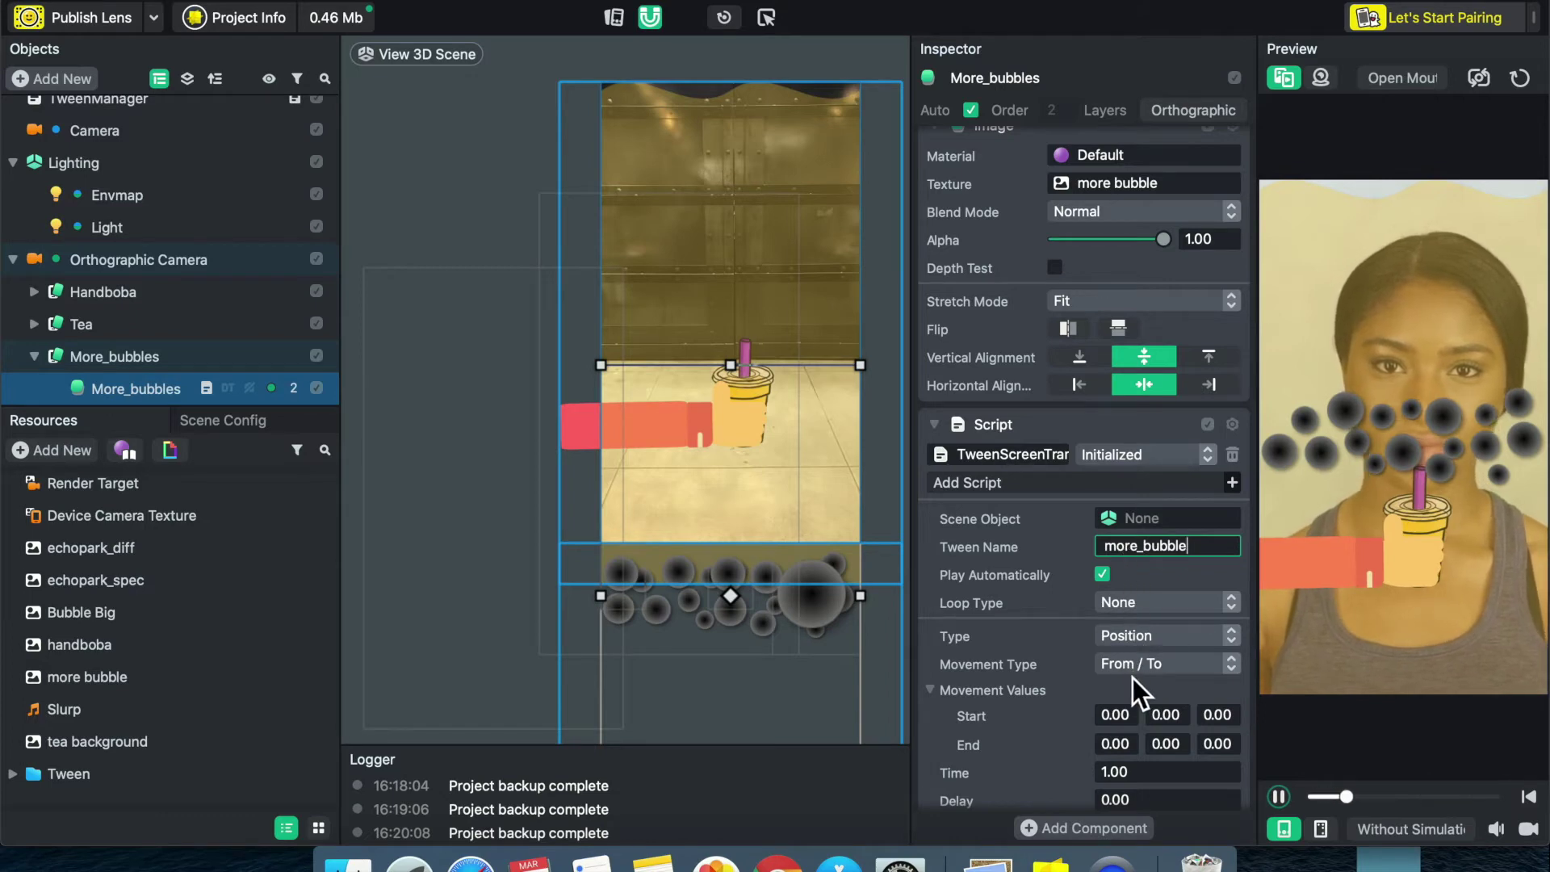
- Name the More_bubbles tween more_bubble and nudge the bubbles image down, just below the visible frame
key(Return)
drag(795, 604, 838, 619)
scroll(1119, 557, up, 8)
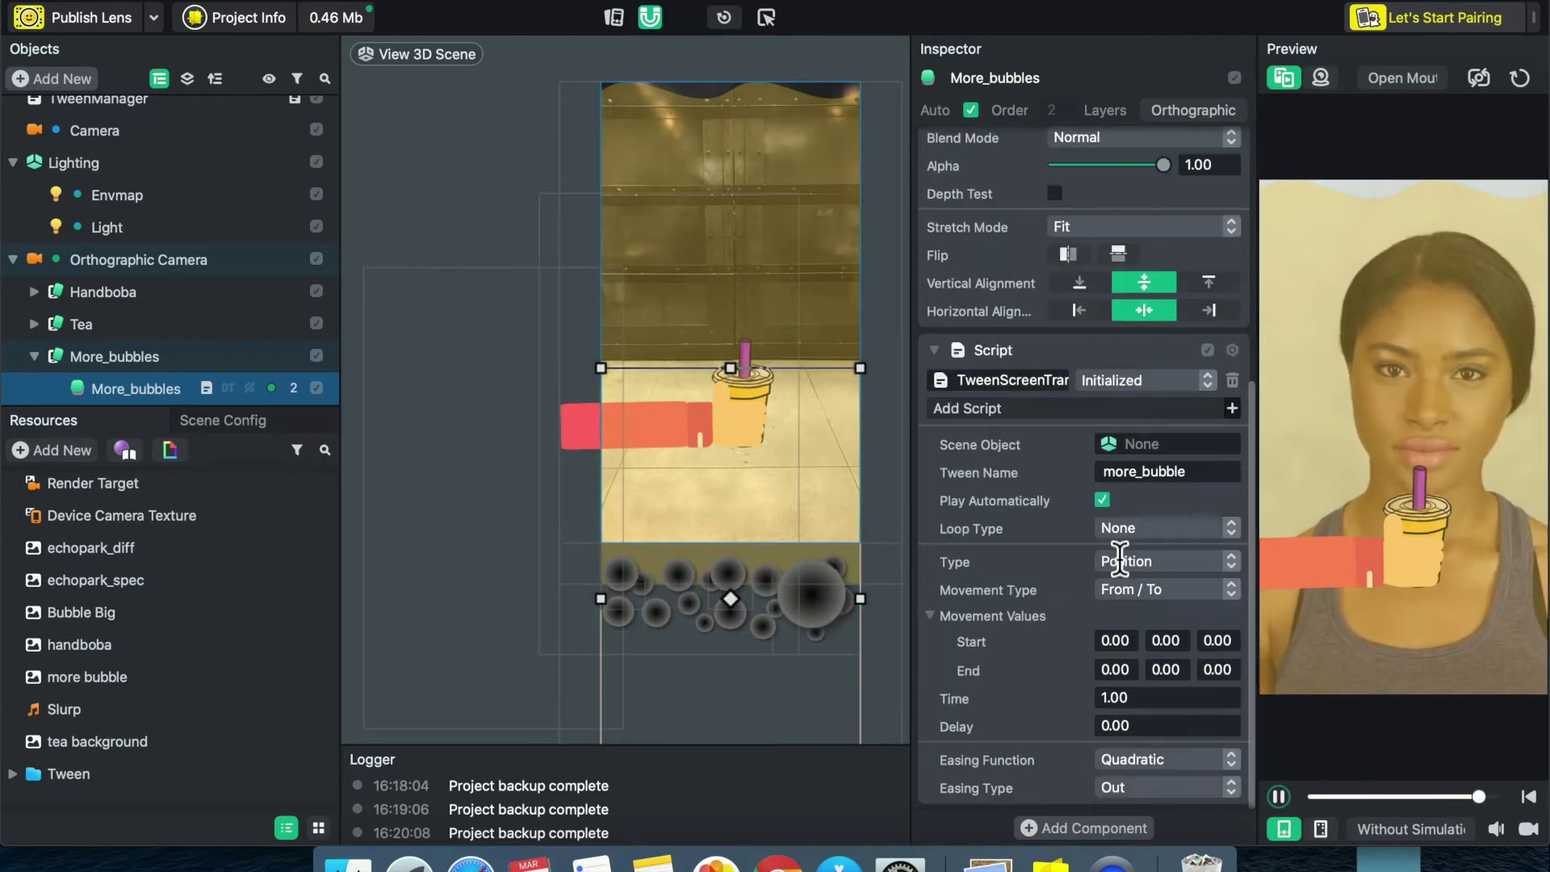
- Copy the advanced transform position of More_bubbles into the tween's Start values: Y -12.4171 and Z -40.00
click(1128, 181)
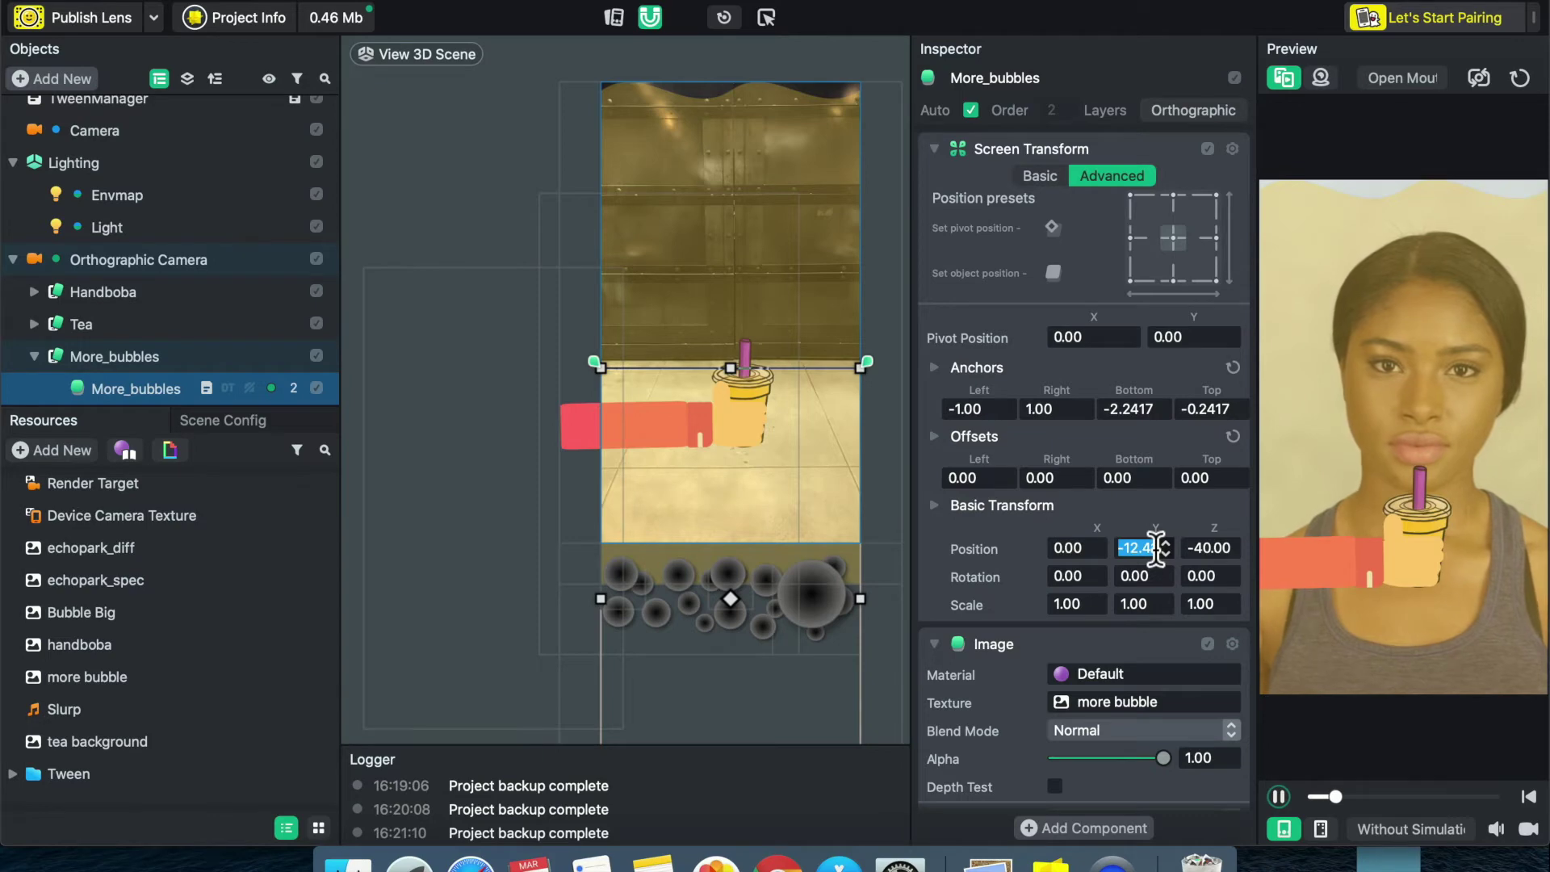
scroll(1135, 658, down, 10)
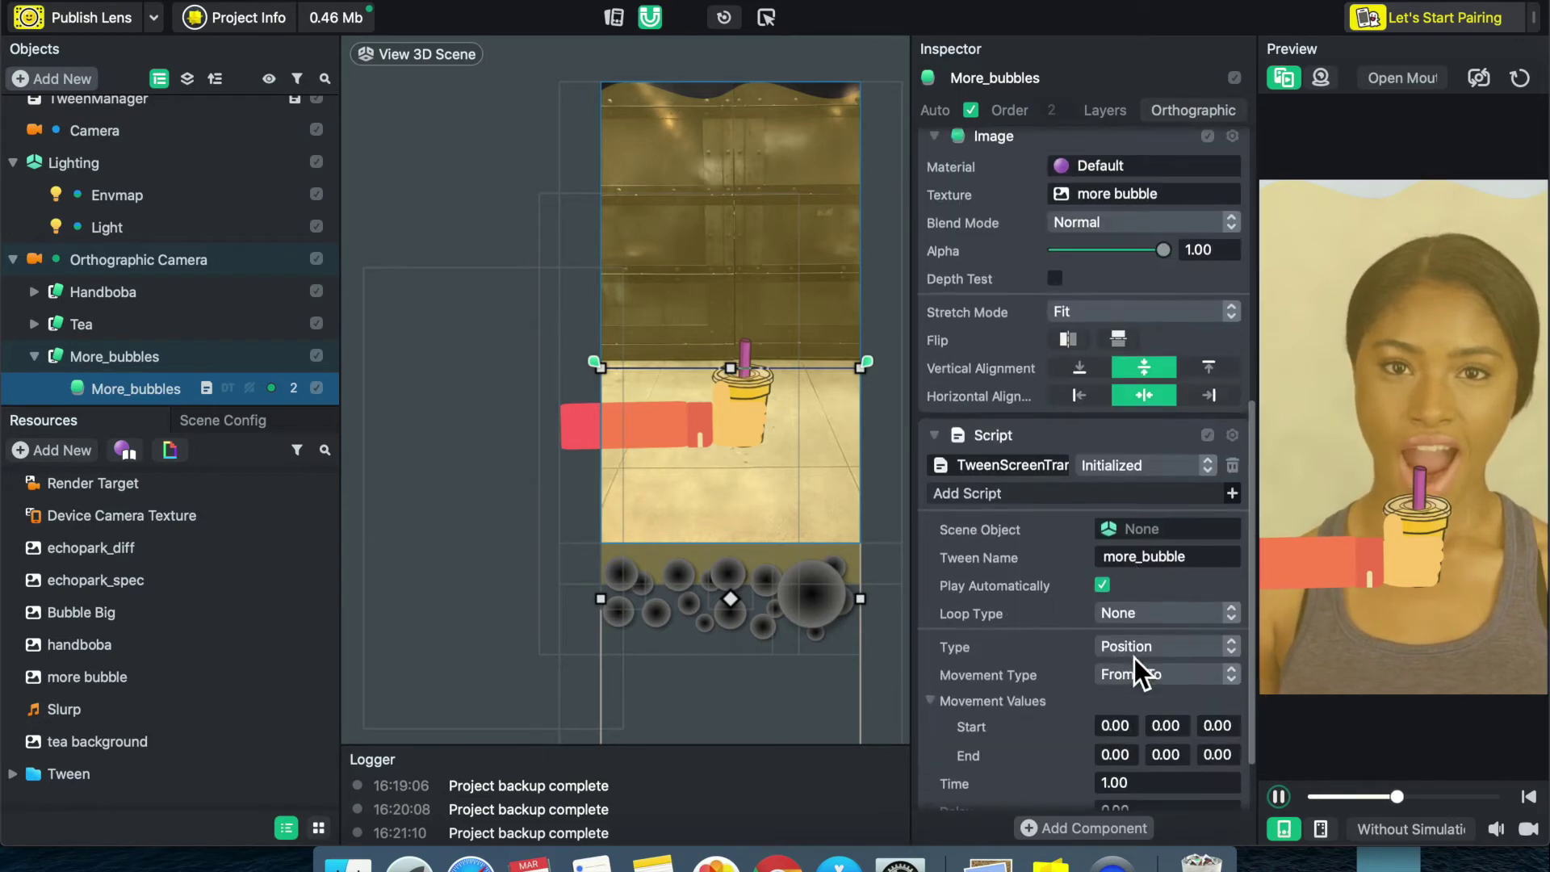
click(1161, 663)
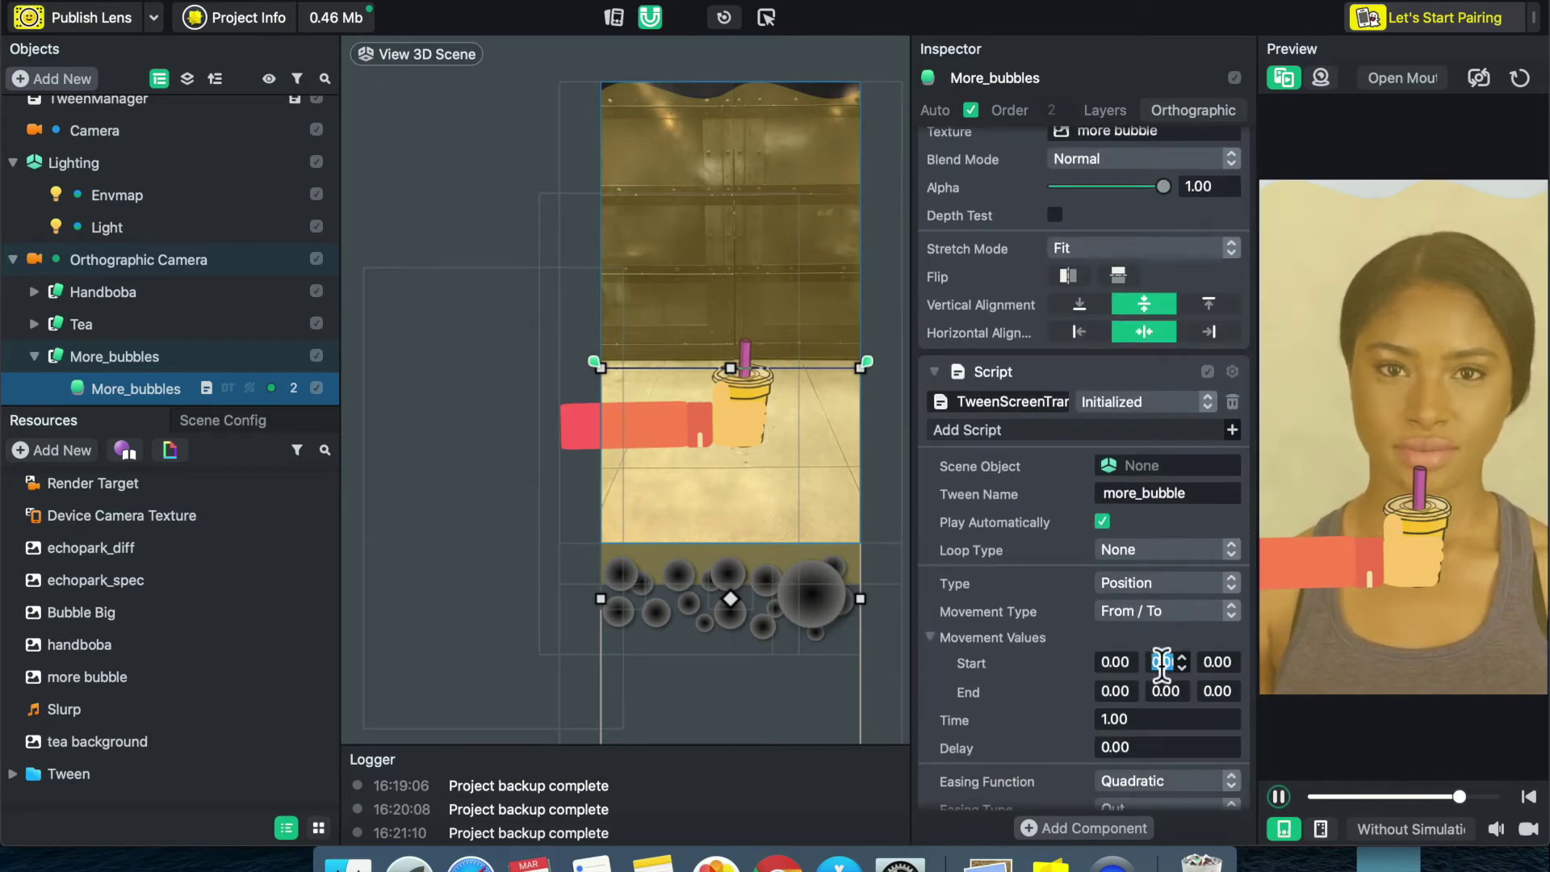
scroll(1161, 663, up, 4)
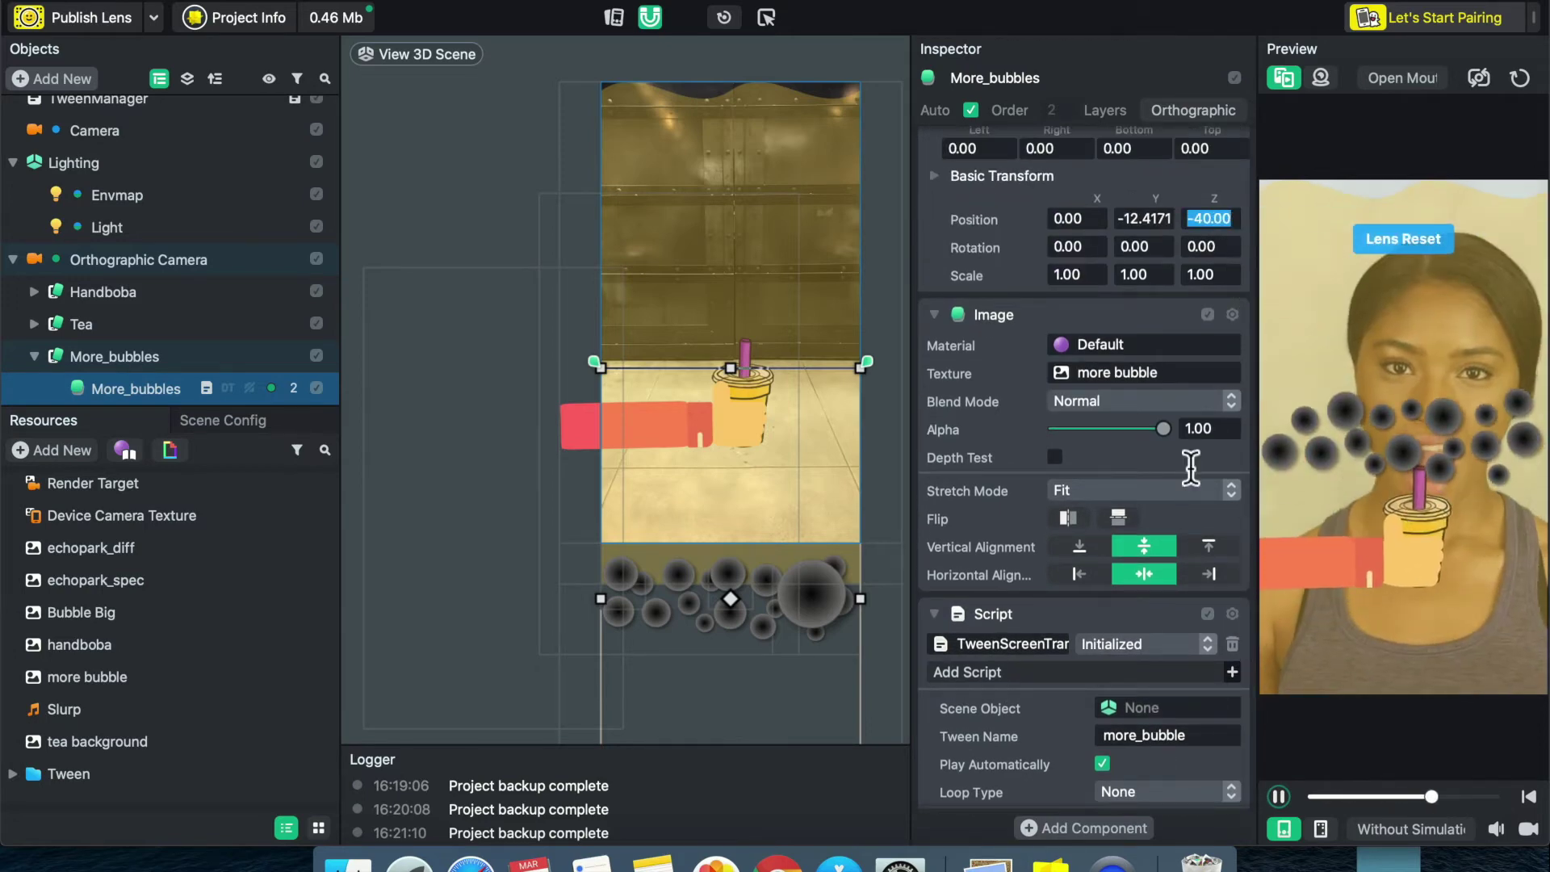
scroll(1191, 510, up, 1)
scroll(1190, 509, down, 5)
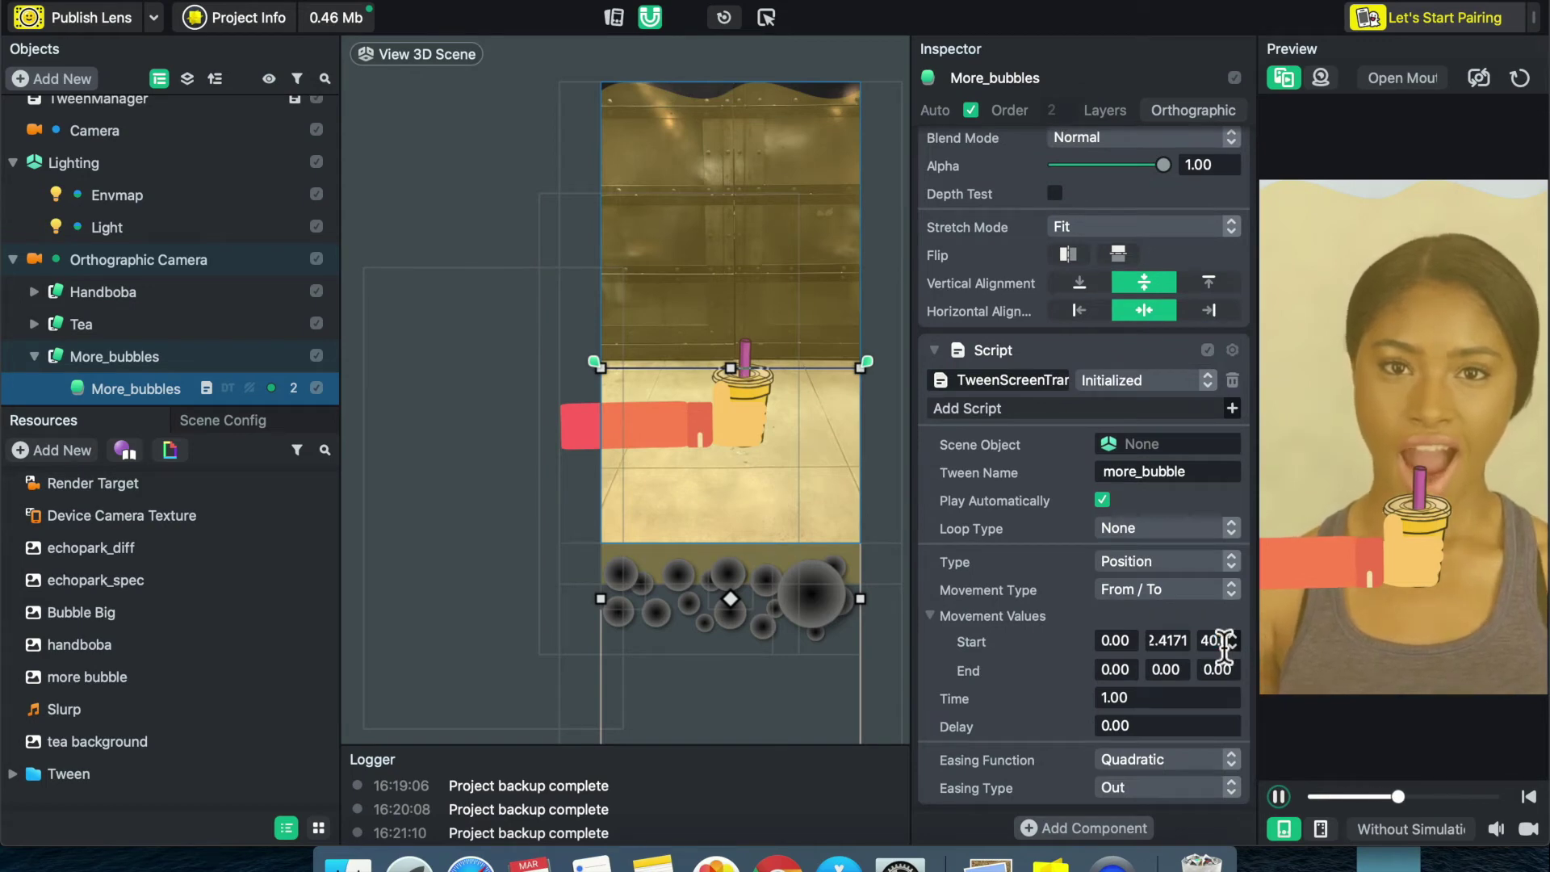
- Move the bubbles up to the lower edge of the frame and copy that position into the tween's End values: Y -8.2605, Z -40.00
drag(800, 590, 801, 494)
scroll(1182, 539, up, 5)
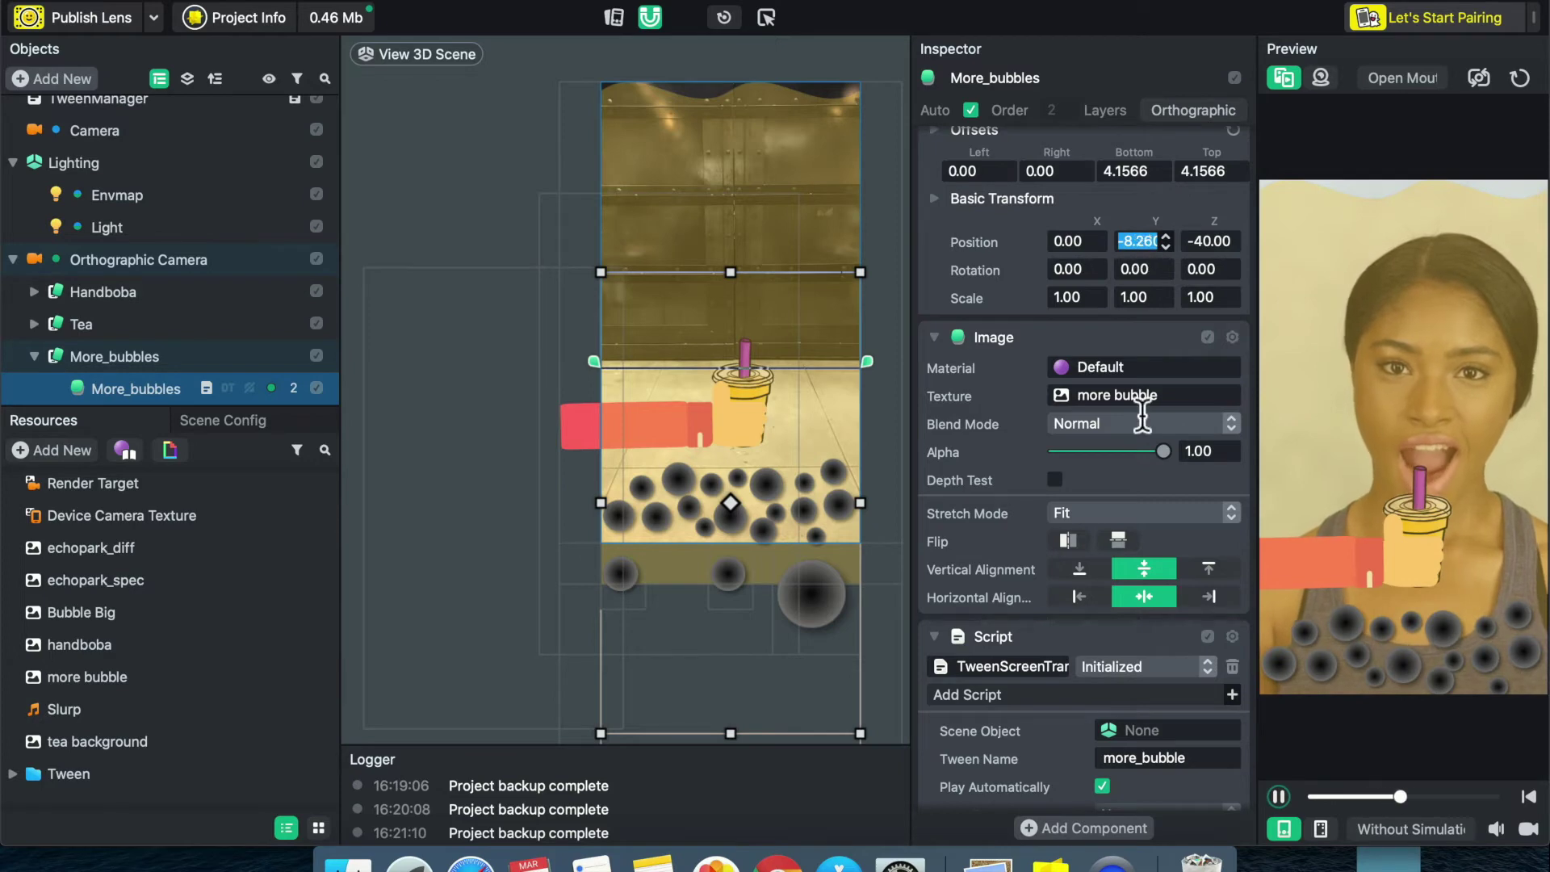
scroll(1150, 531, down, 5)
click(1162, 670)
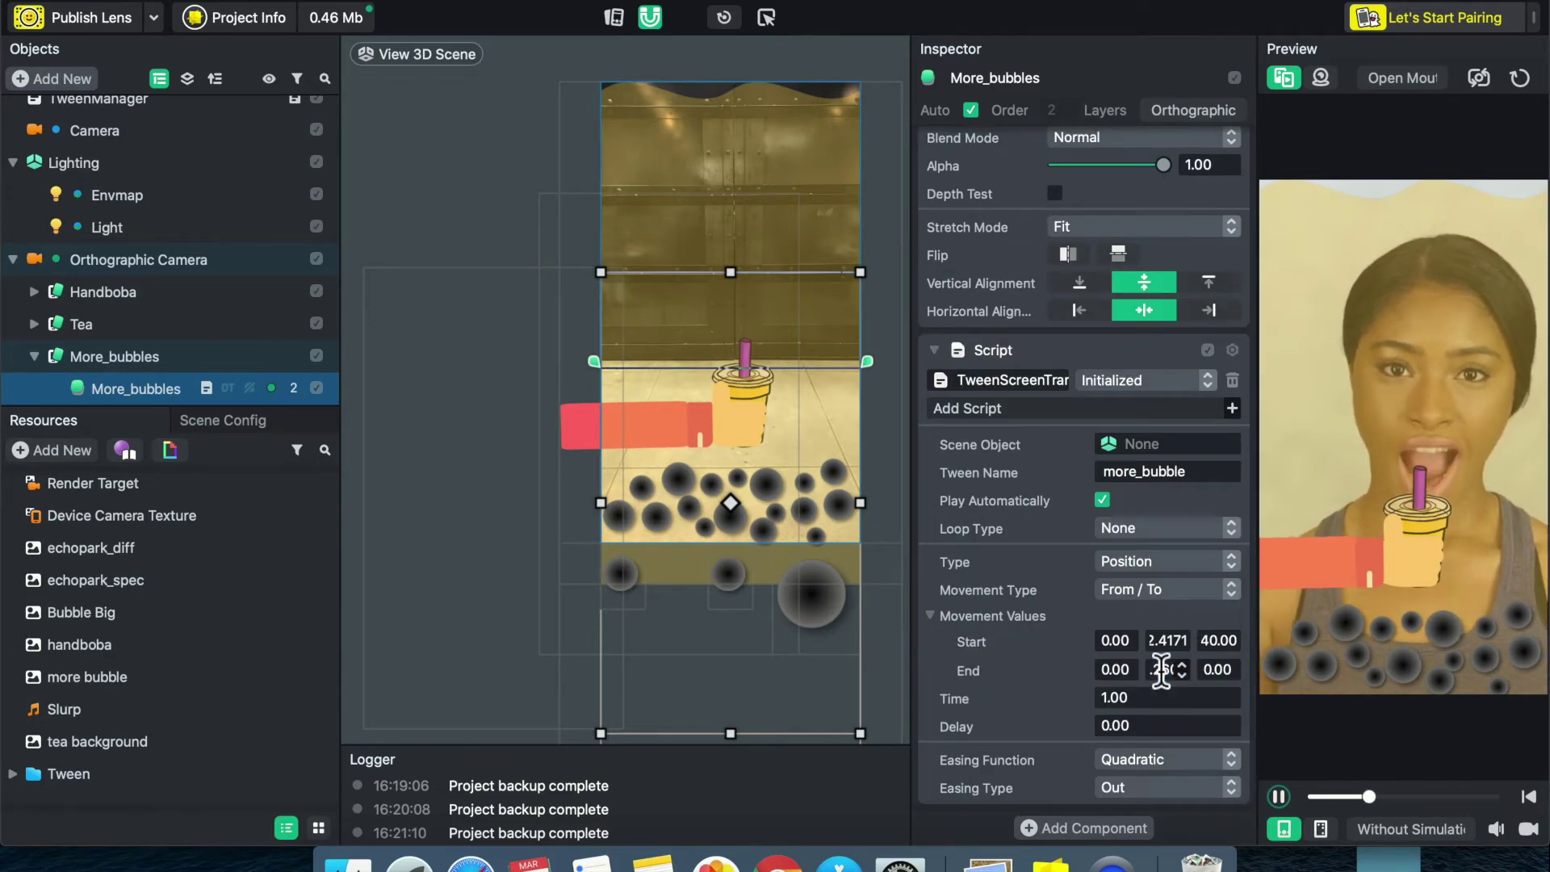
scroll(1203, 587, up, 3)
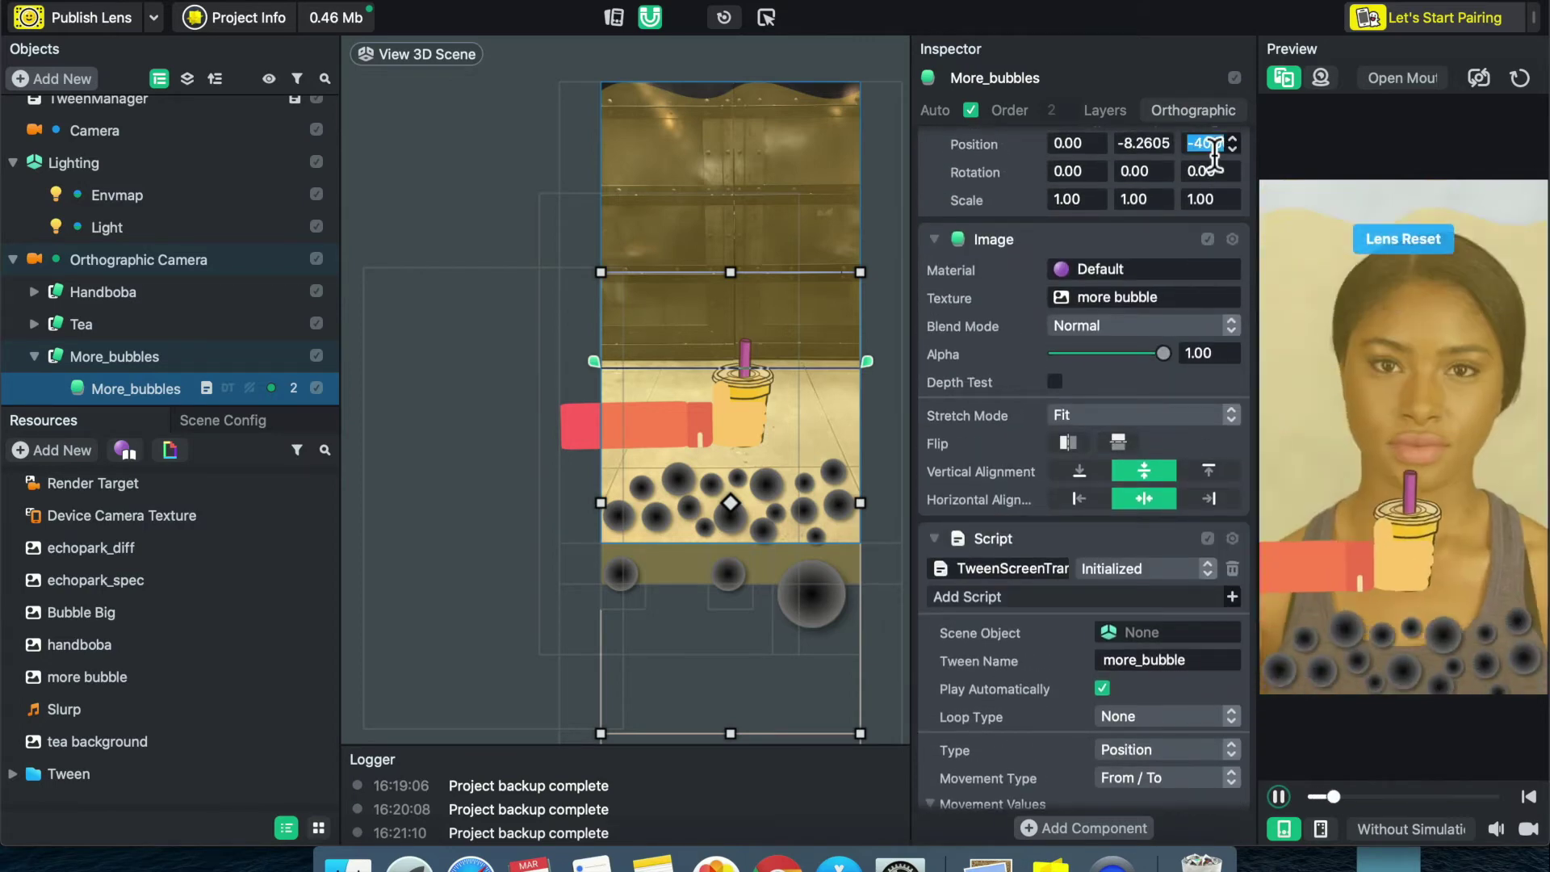
scroll(1214, 415, up, 1)
scroll(1211, 408, down, 5)
click(1215, 670)
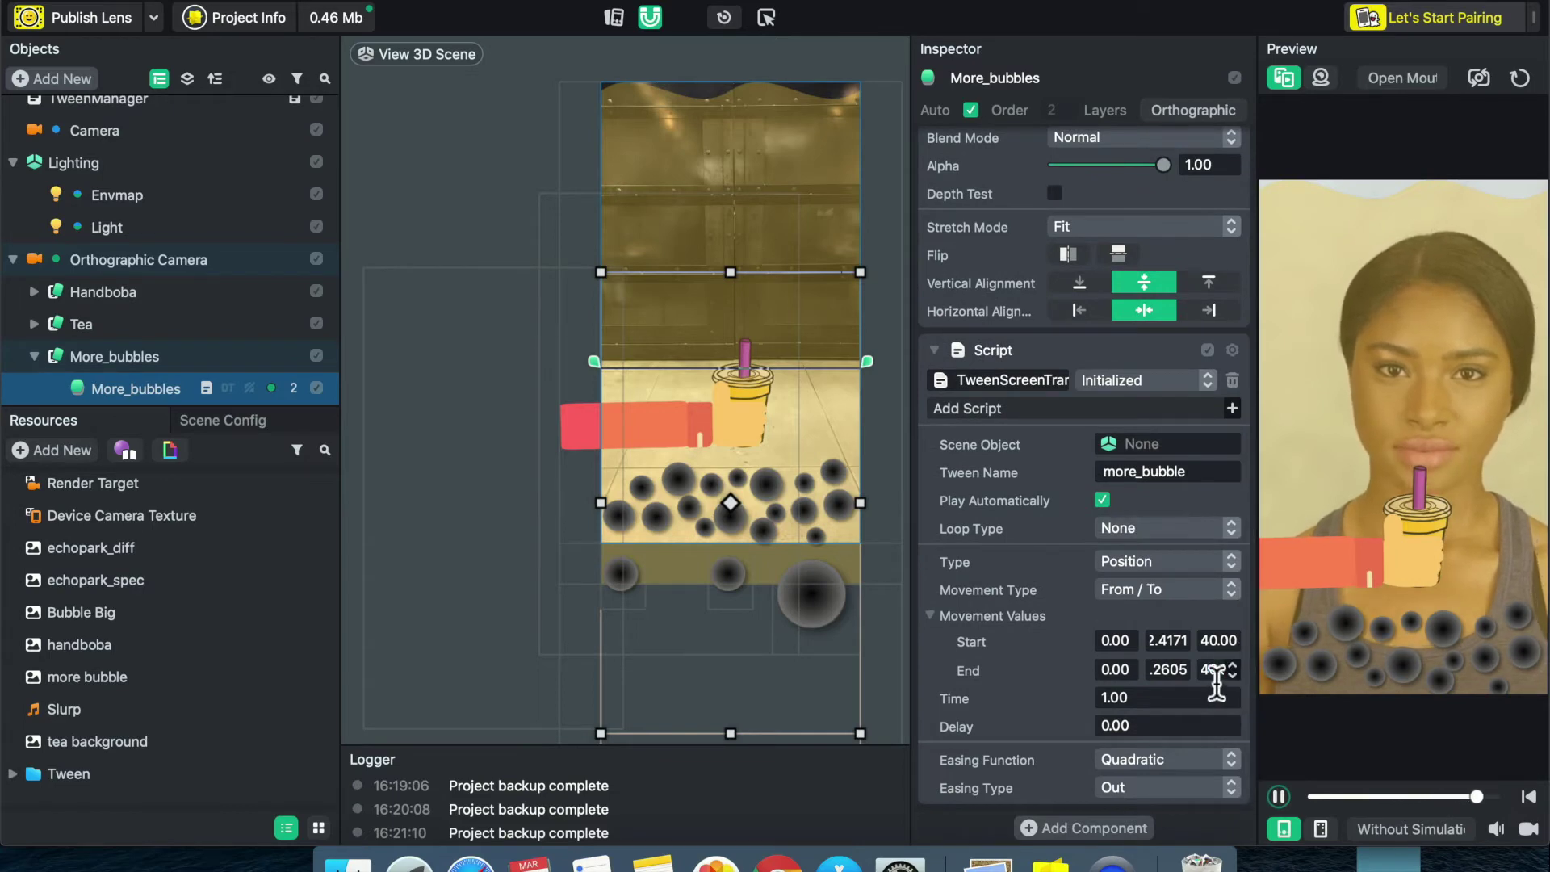
- Restart the lens preview several times to check the more_bubble animation
click(1519, 79)
click(1520, 79)
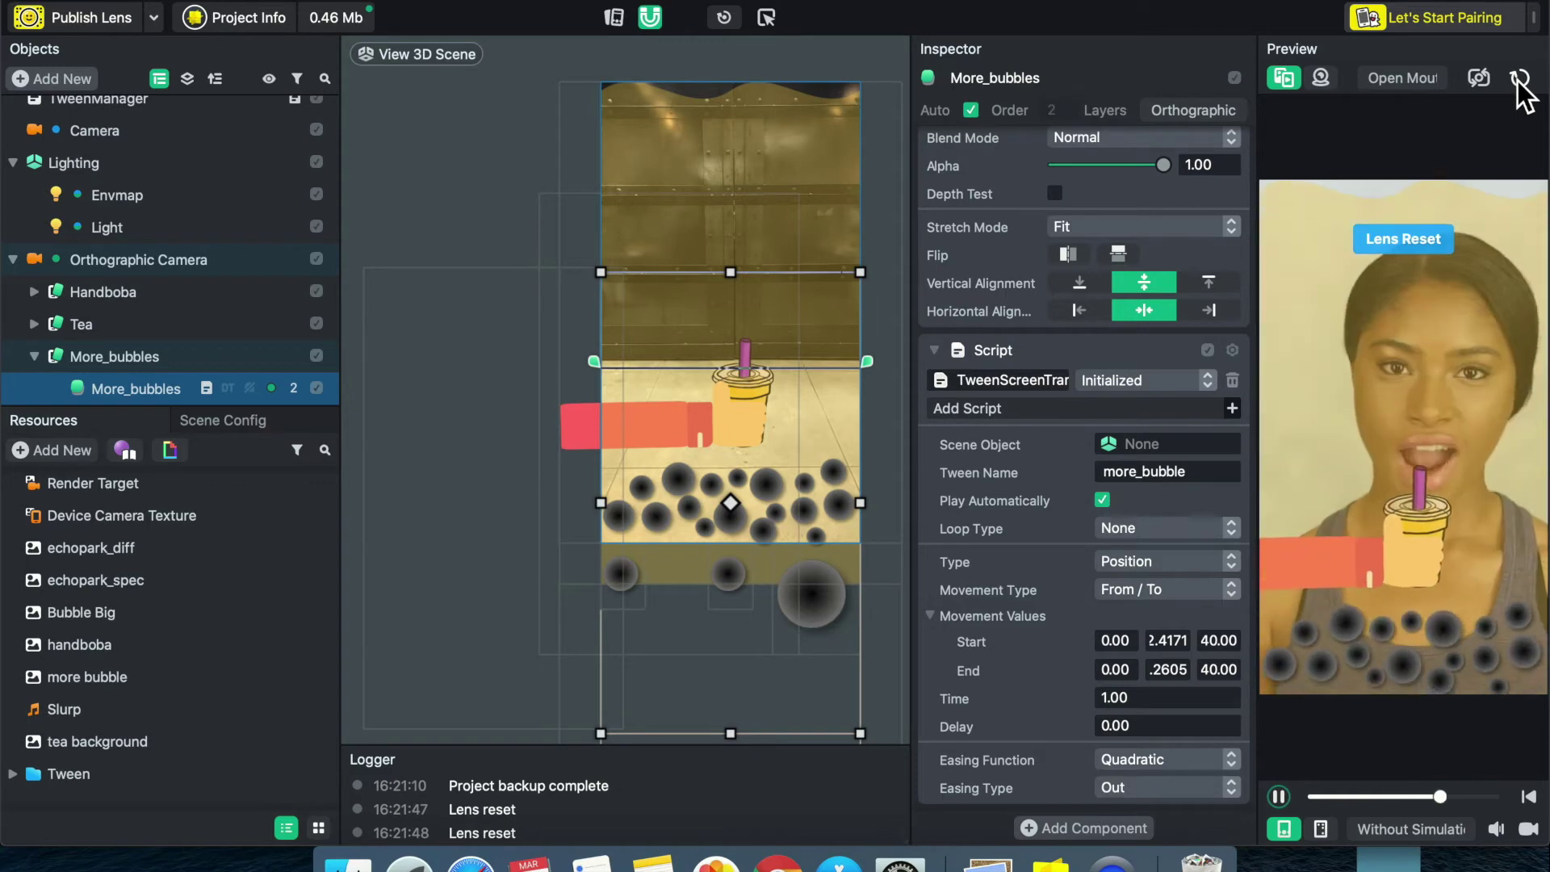
click(1520, 79)
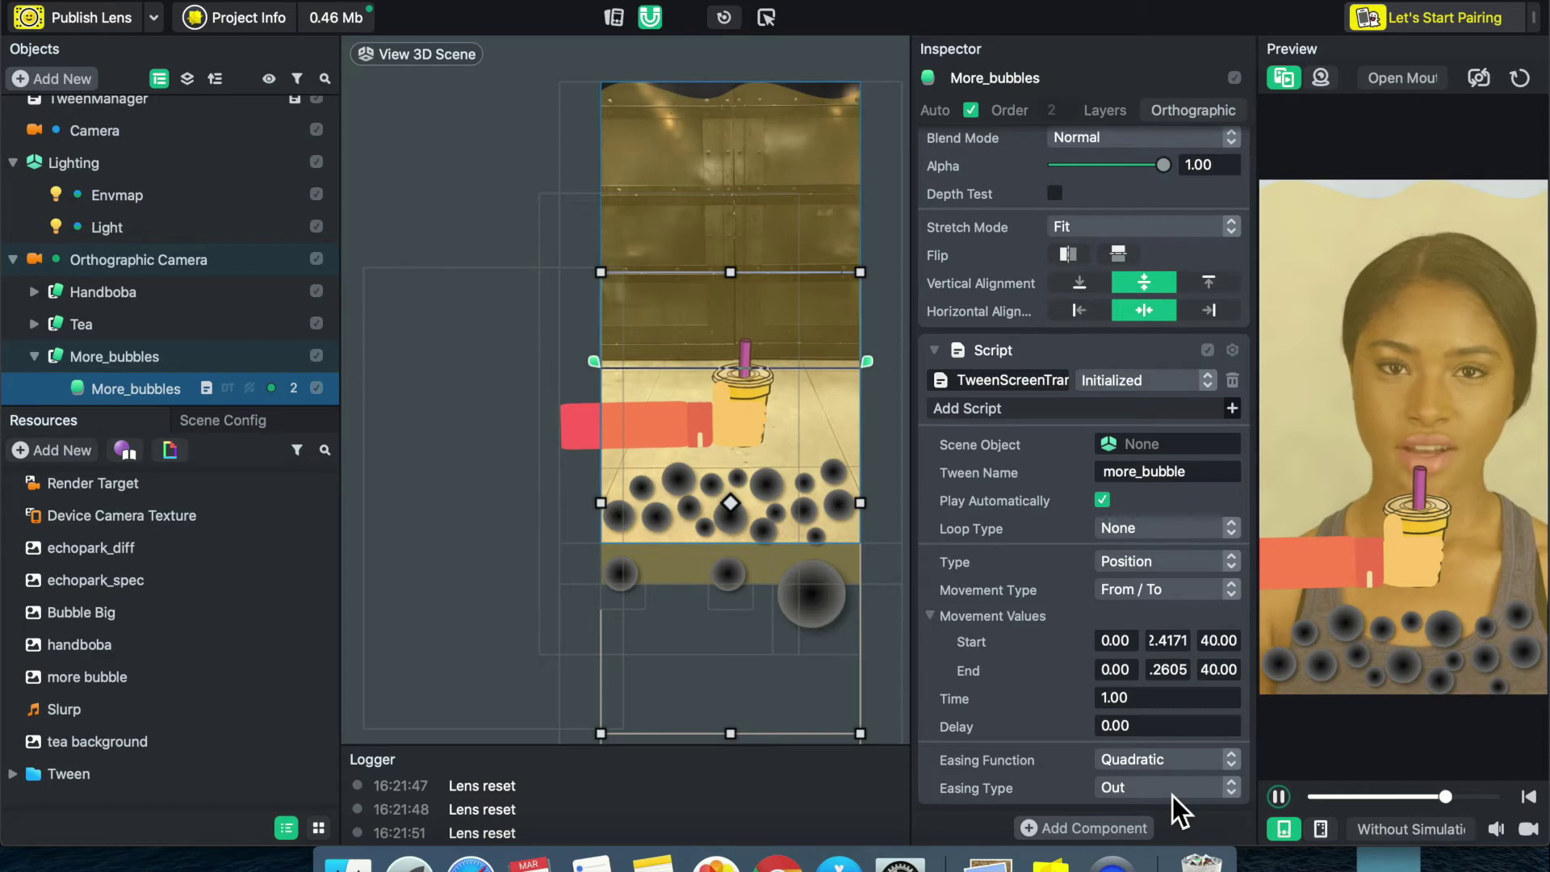
- Set the more_bubble tween's easing function to Elastic and replay the lens preview
click(1180, 765)
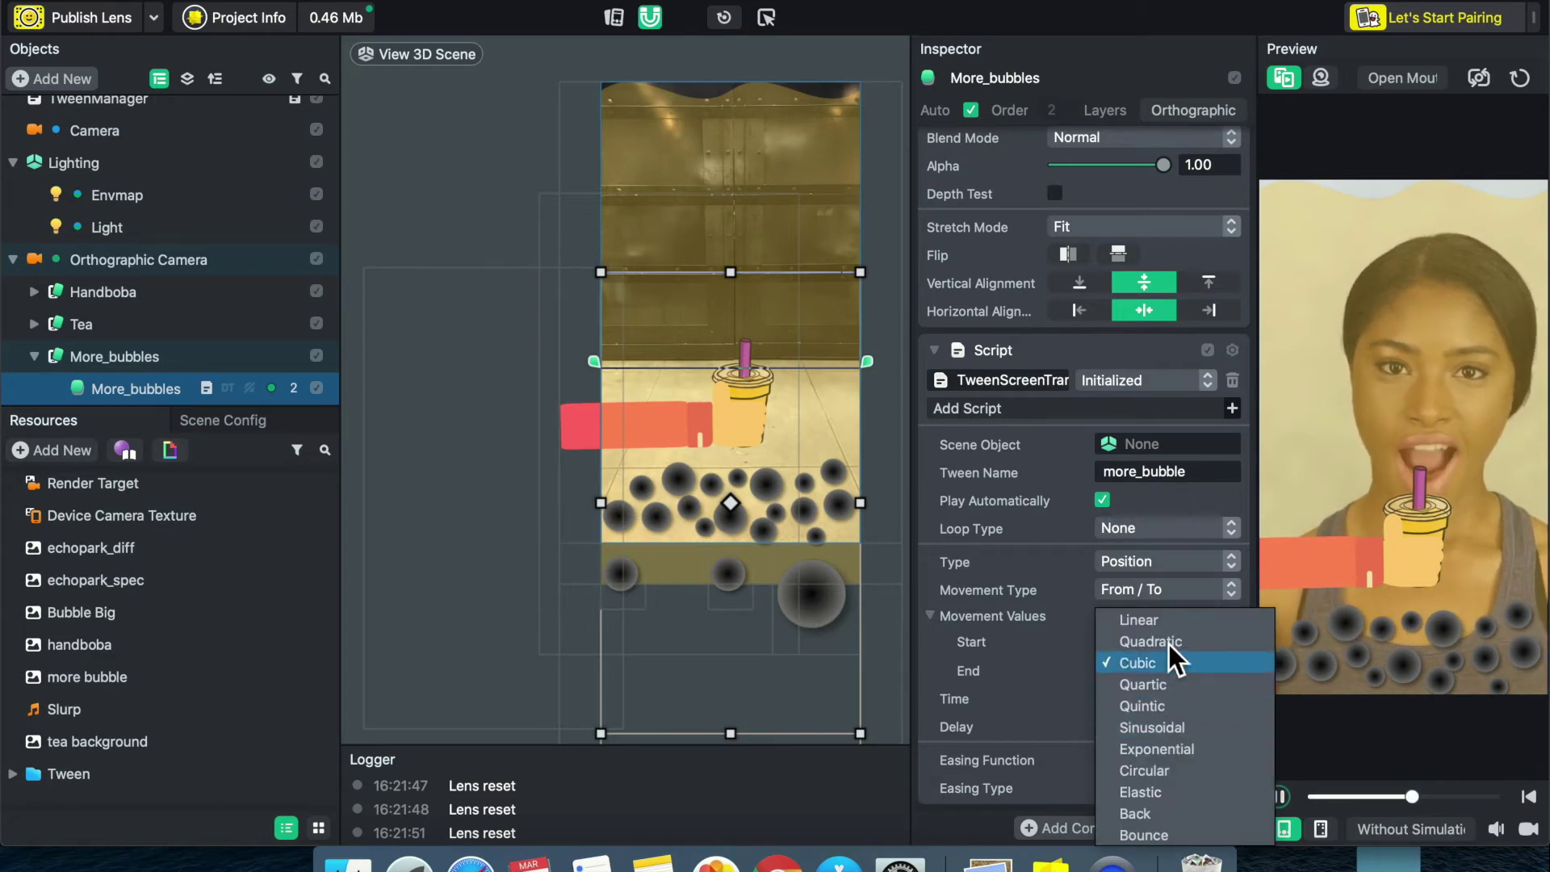
click(1149, 792)
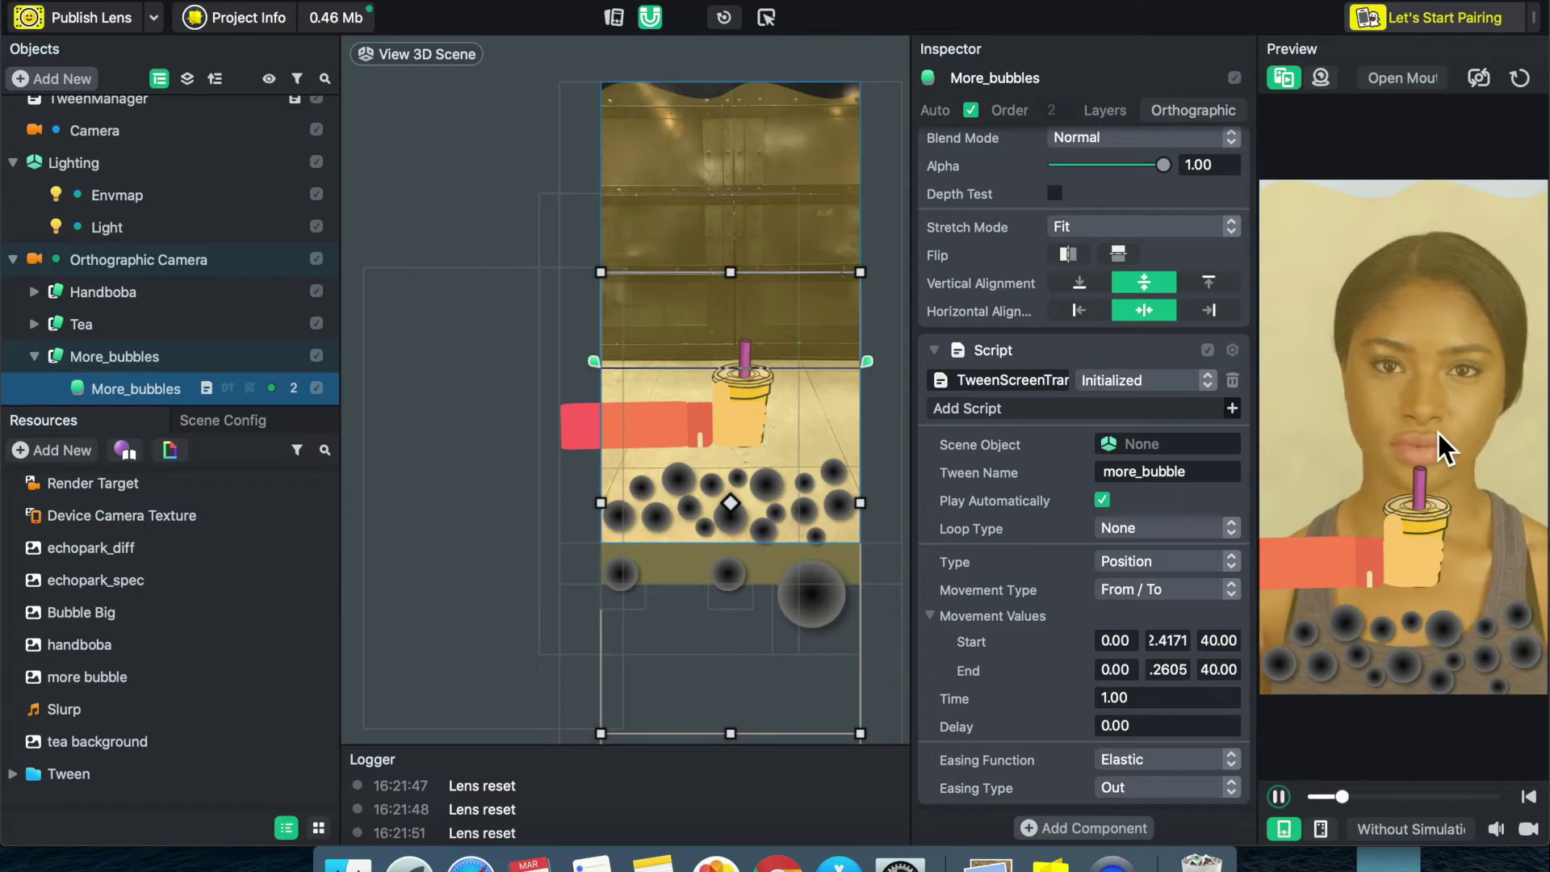
click(1532, 86)
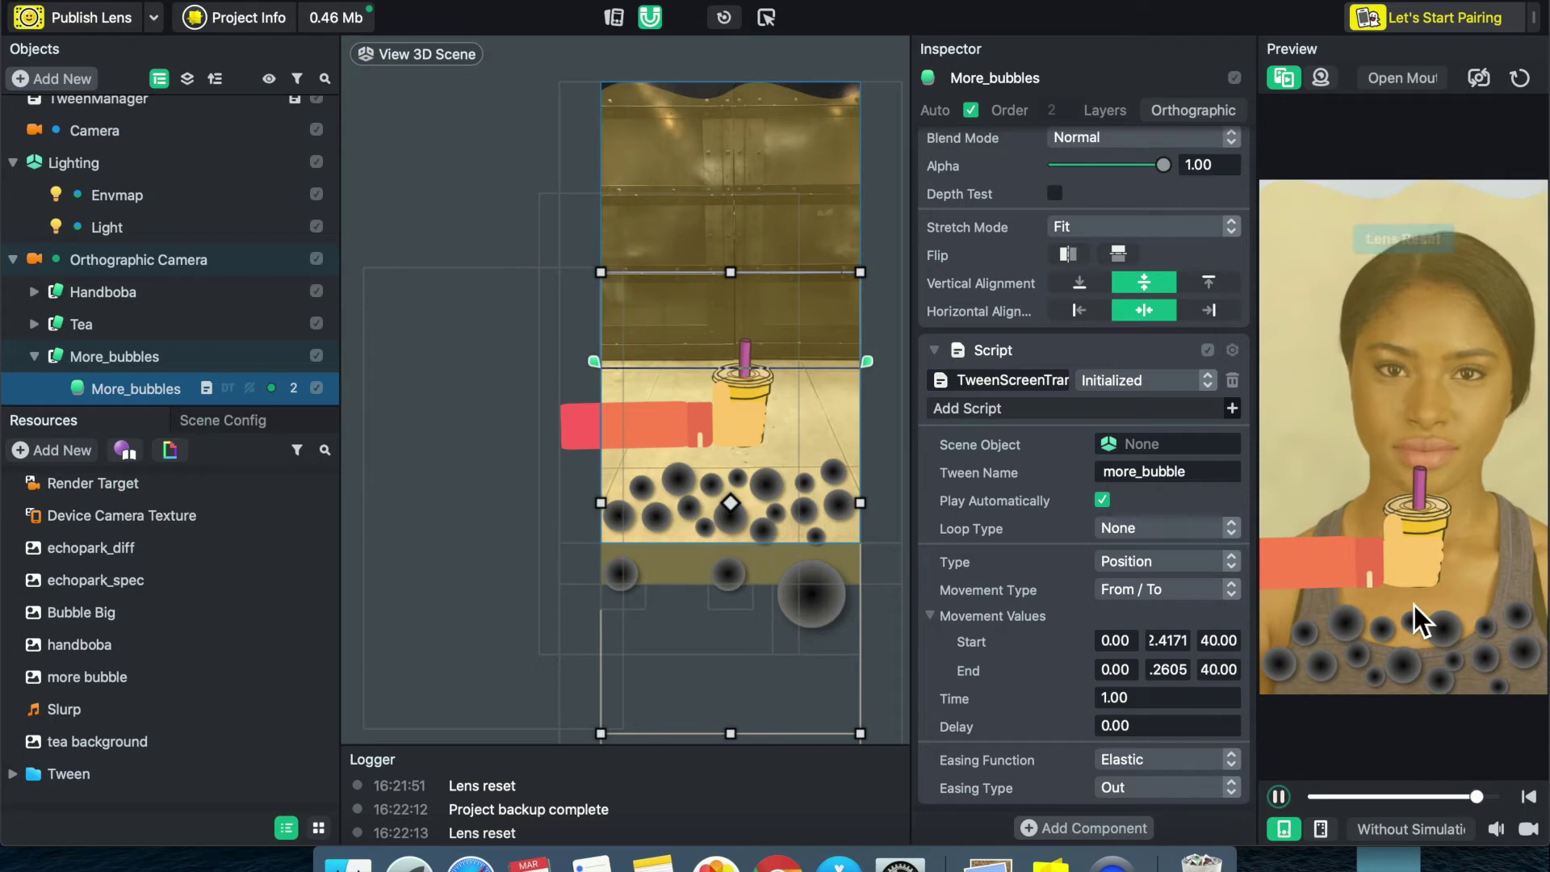
- Add a script component to Bubble 1 in the Bubble group and assign it the TweenScreenTransform script
click(45, 362)
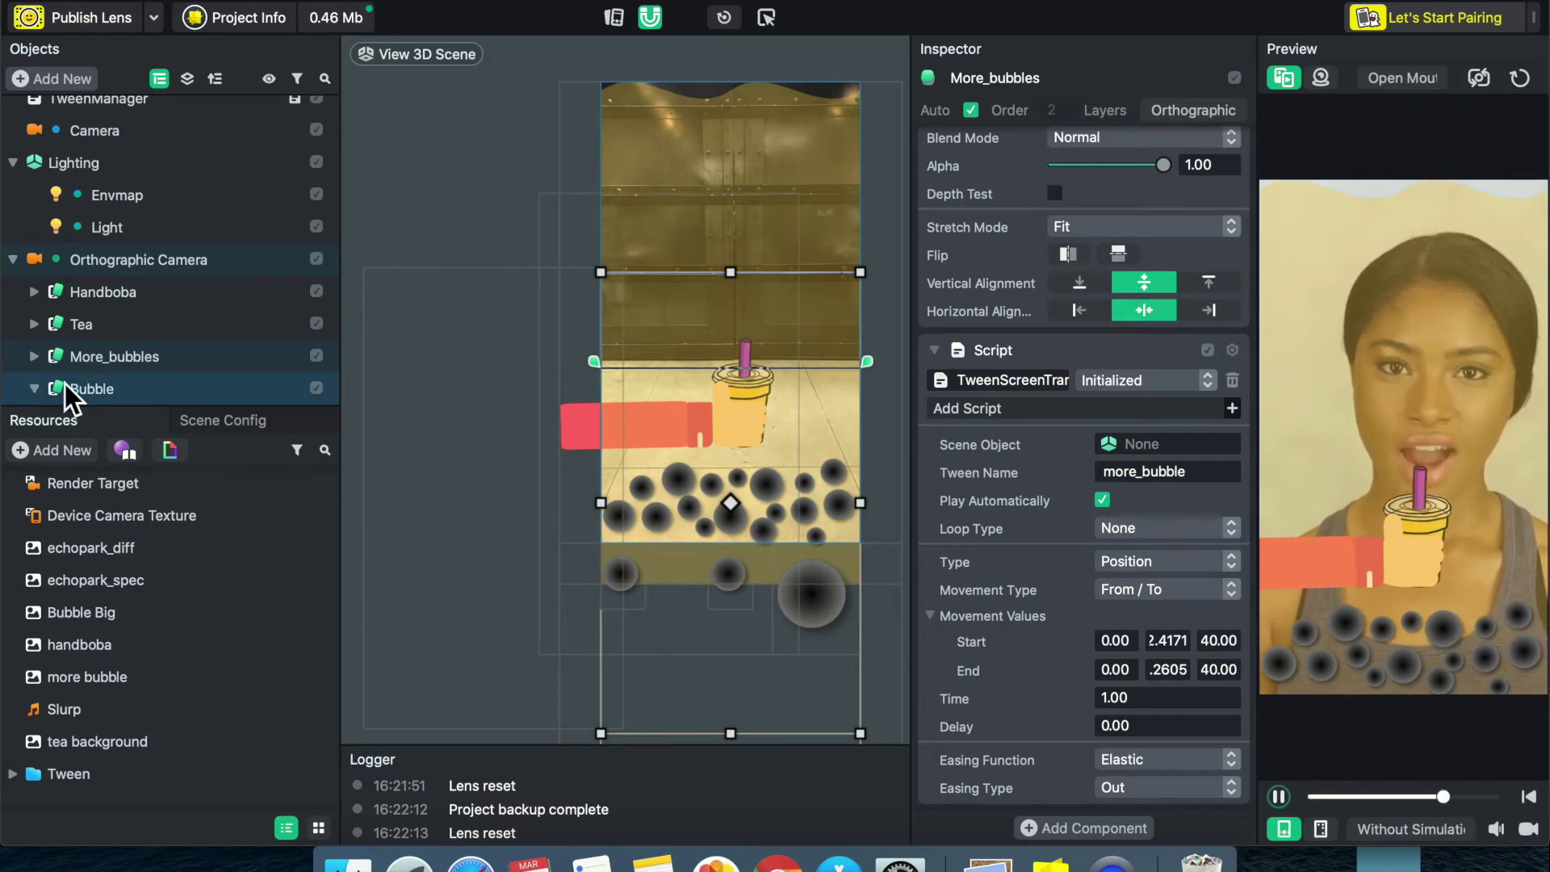
scroll(112, 347, down, 3)
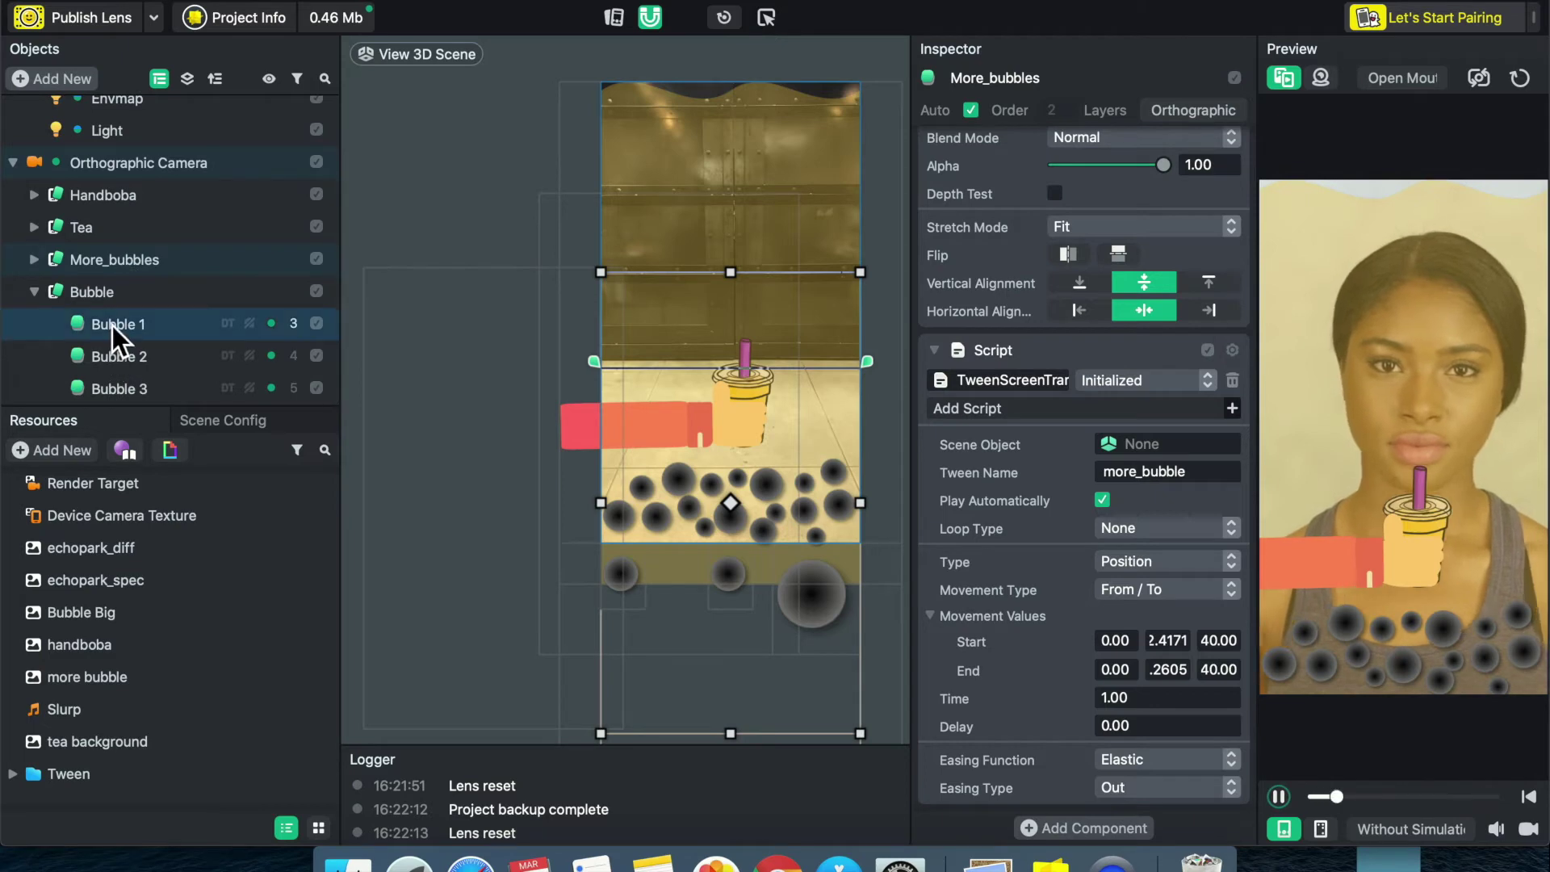
click(113, 323)
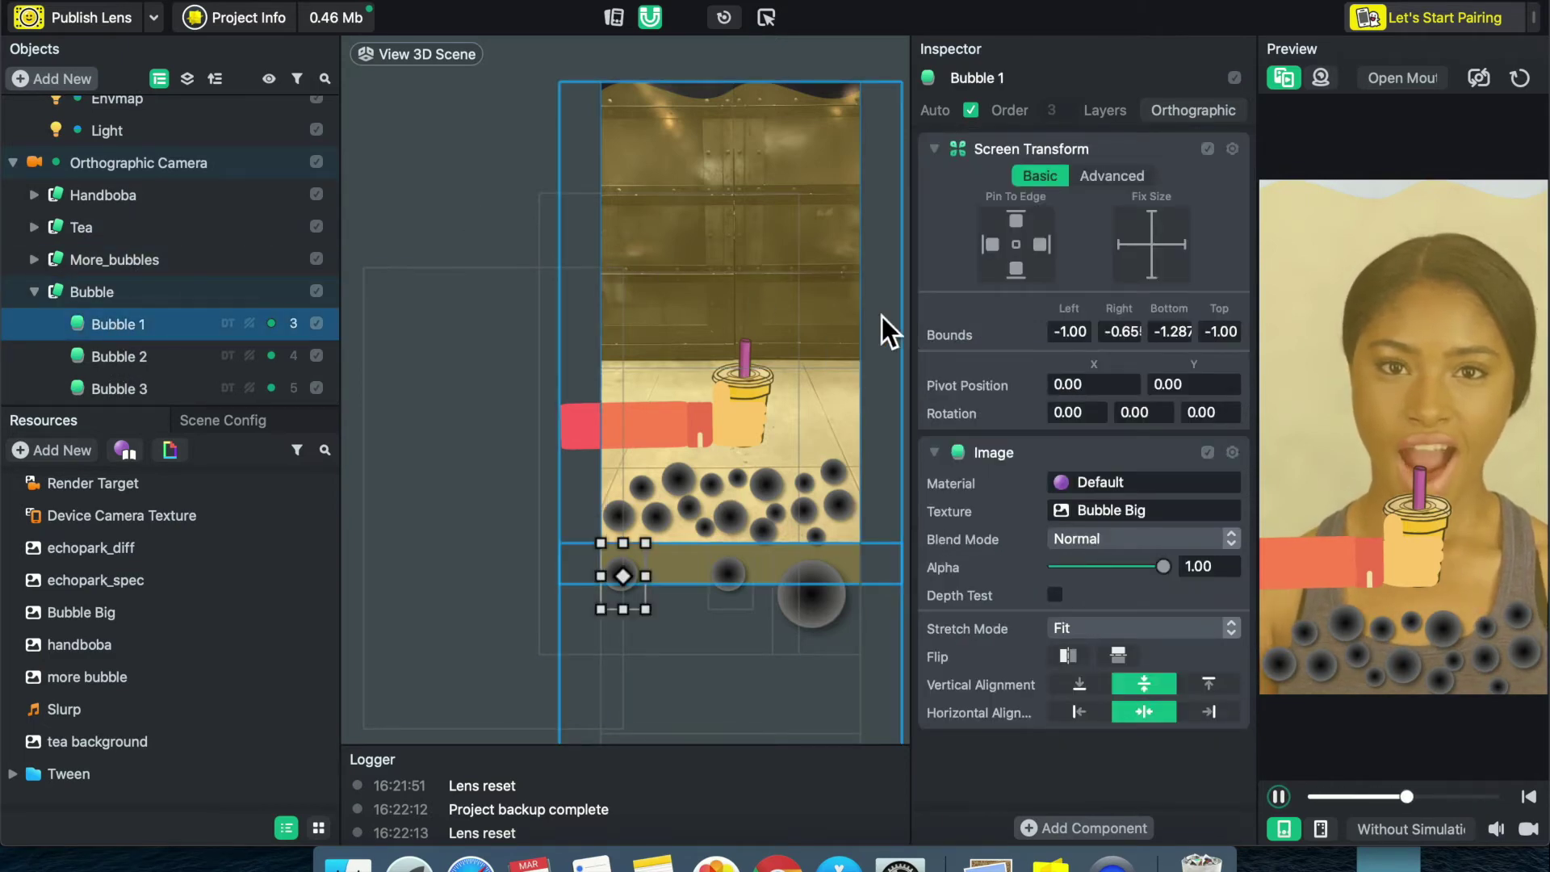
click(1100, 825)
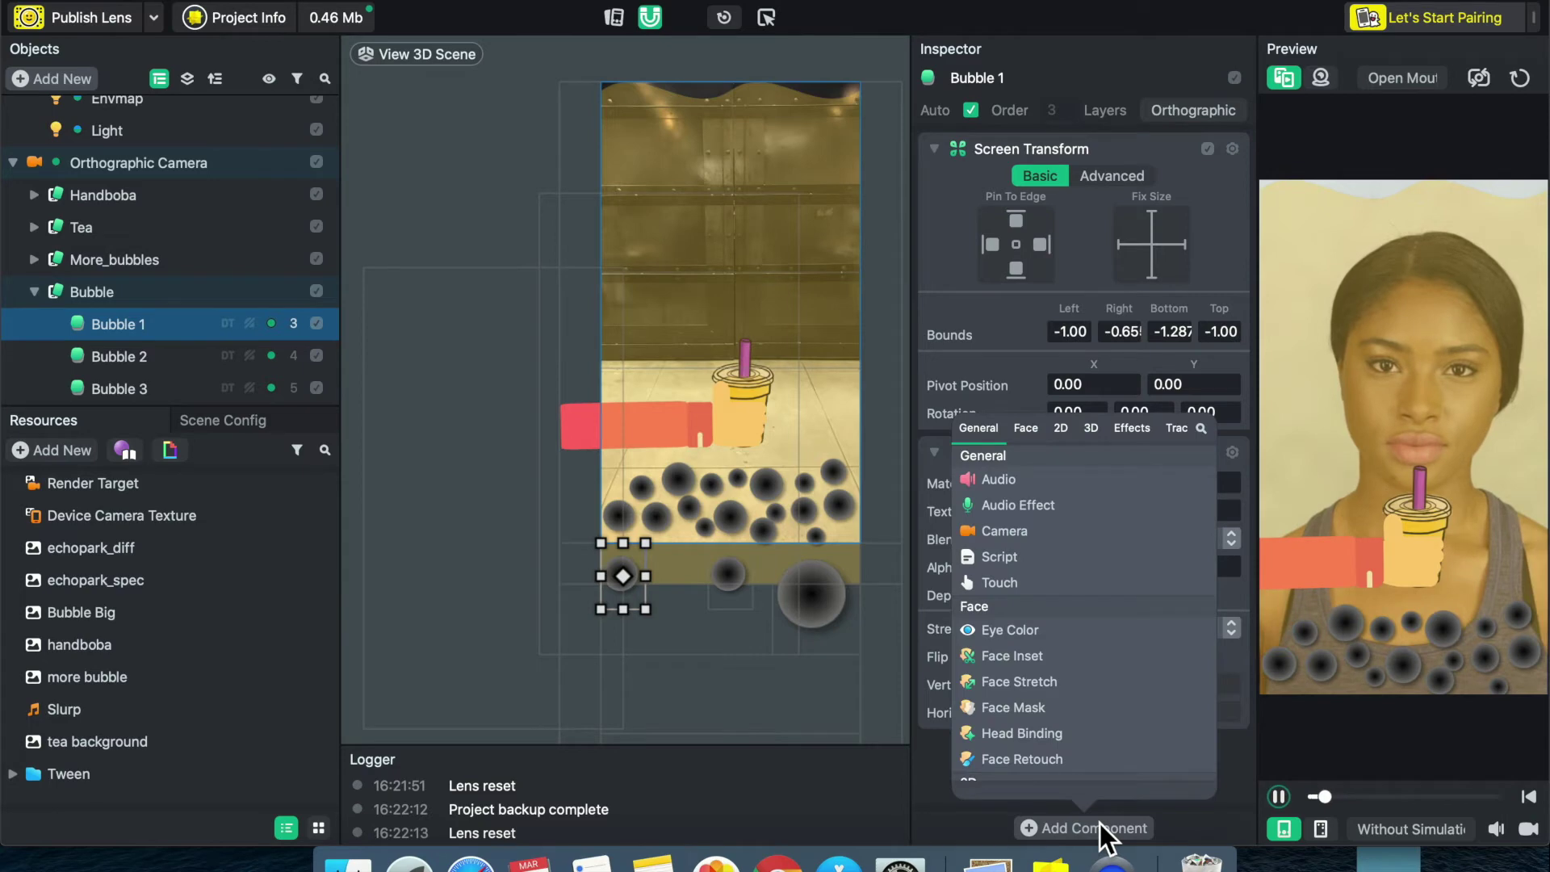
click(1082, 558)
click(1055, 785)
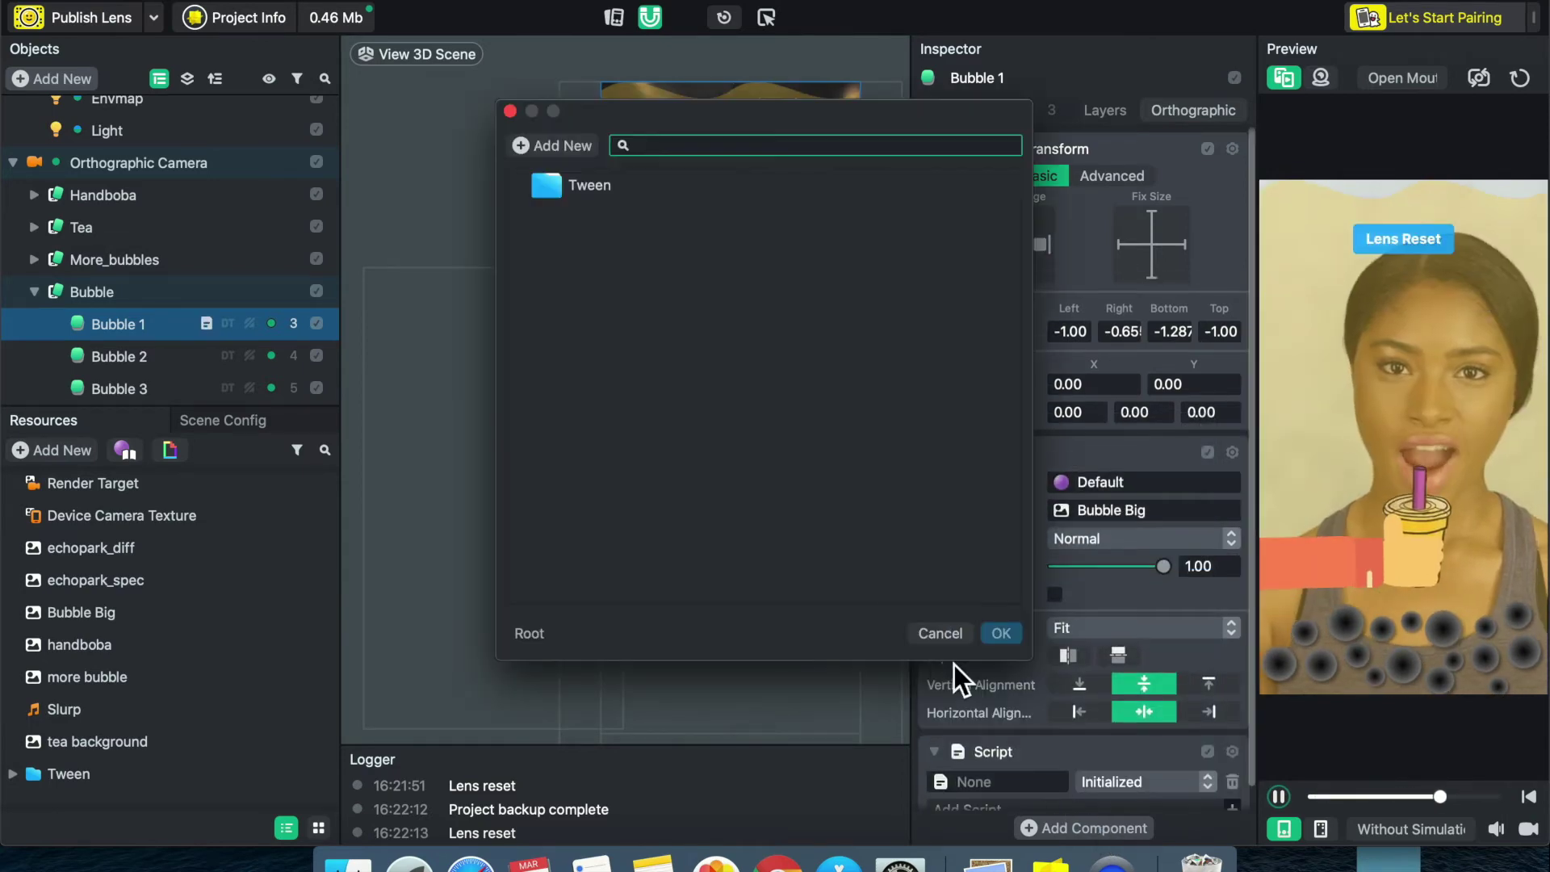
double_click(583, 190)
double_click(593, 220)
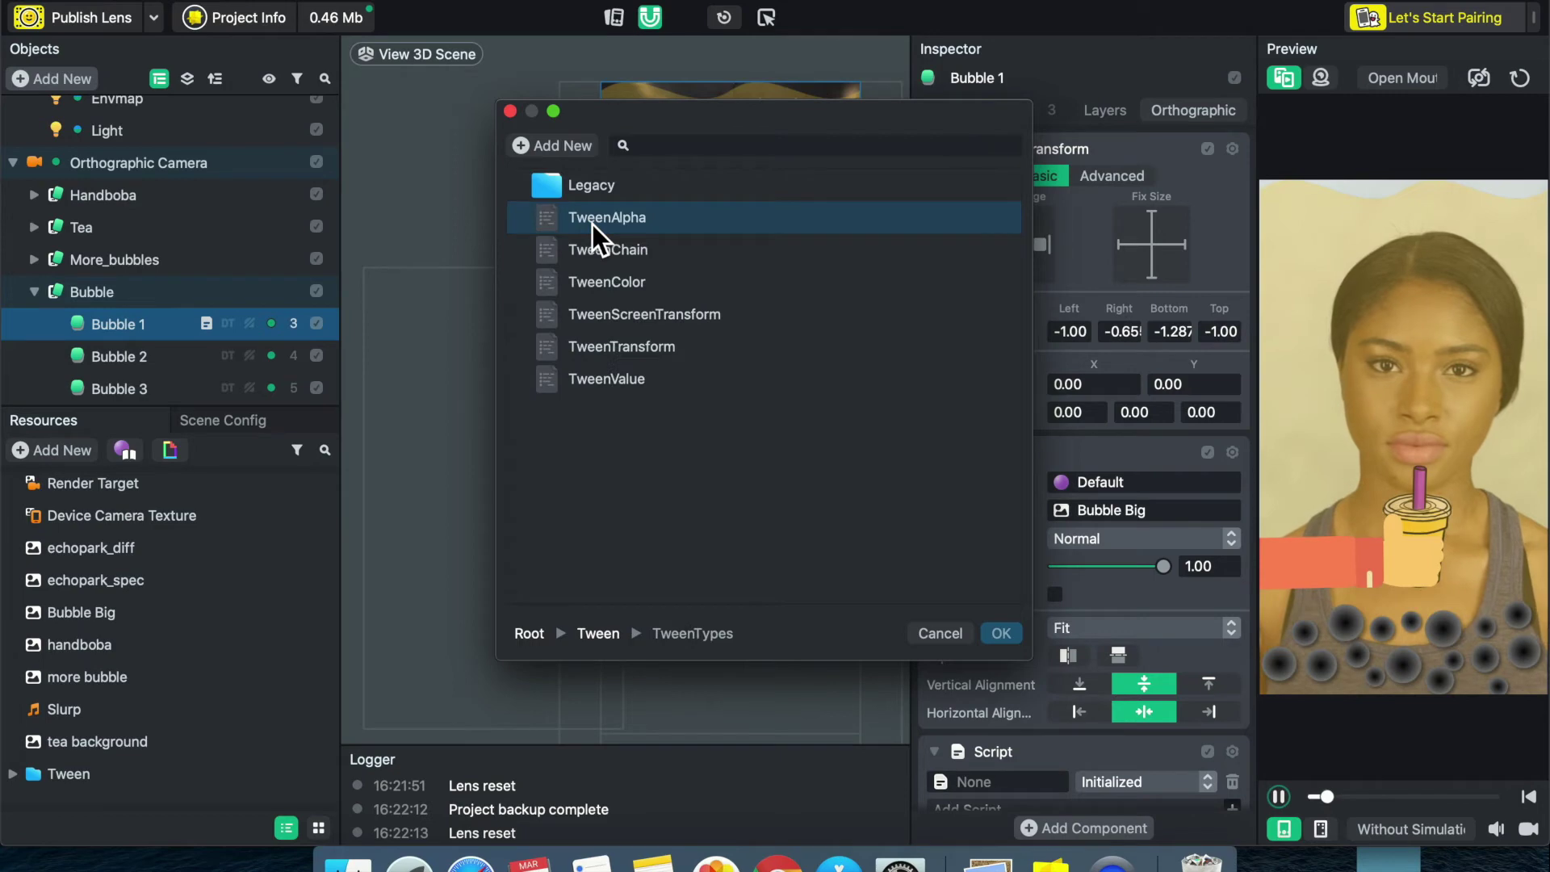
double_click(608, 310)
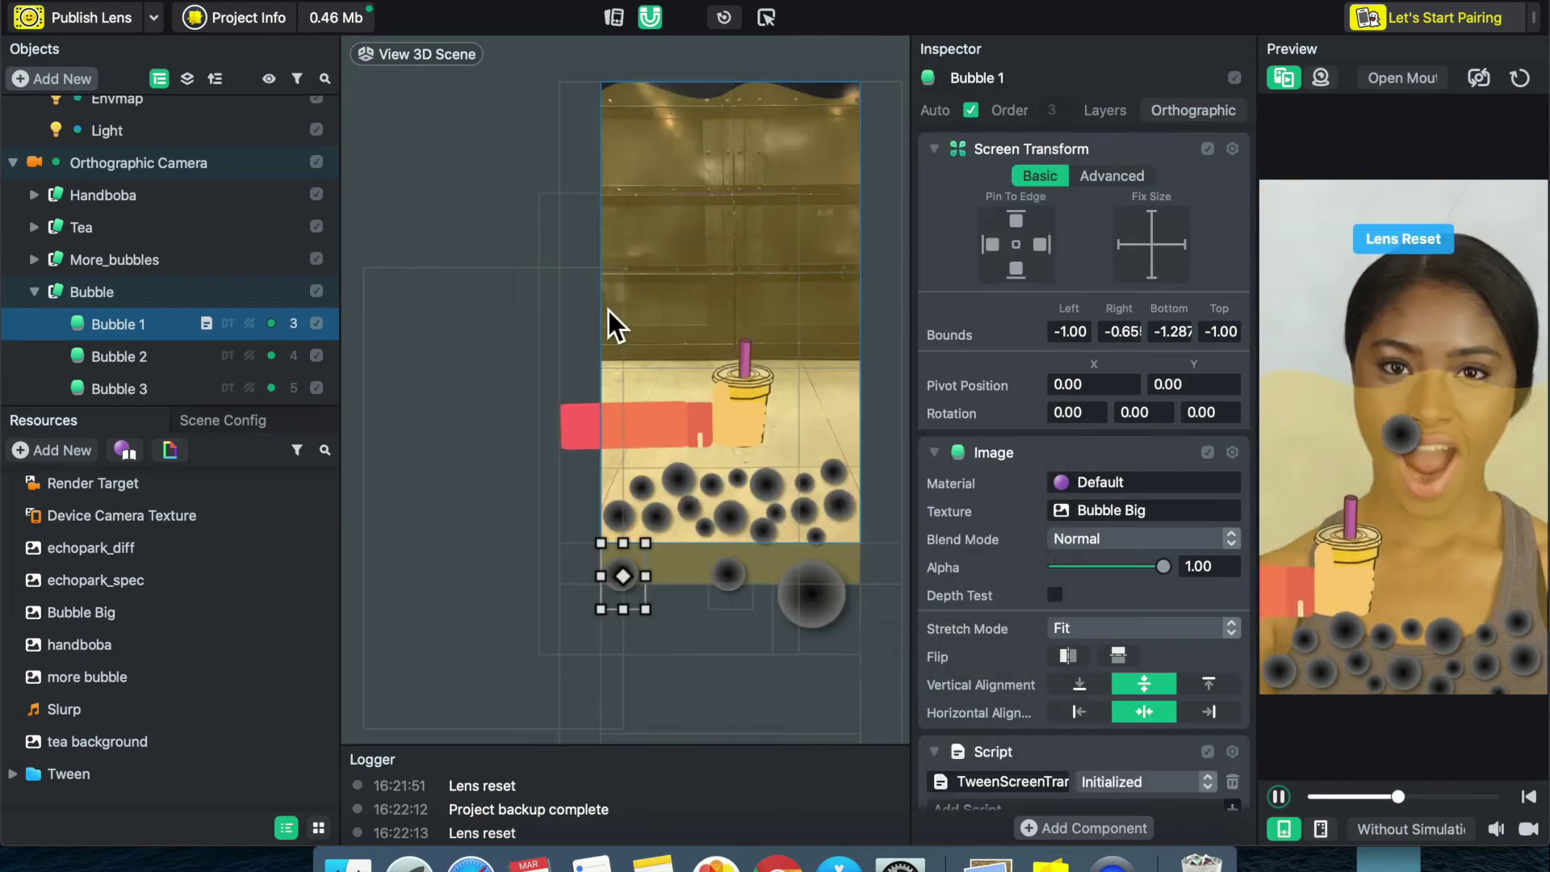
- Name Bubble 1's tween bubble1
scroll(1037, 698, down, 5)
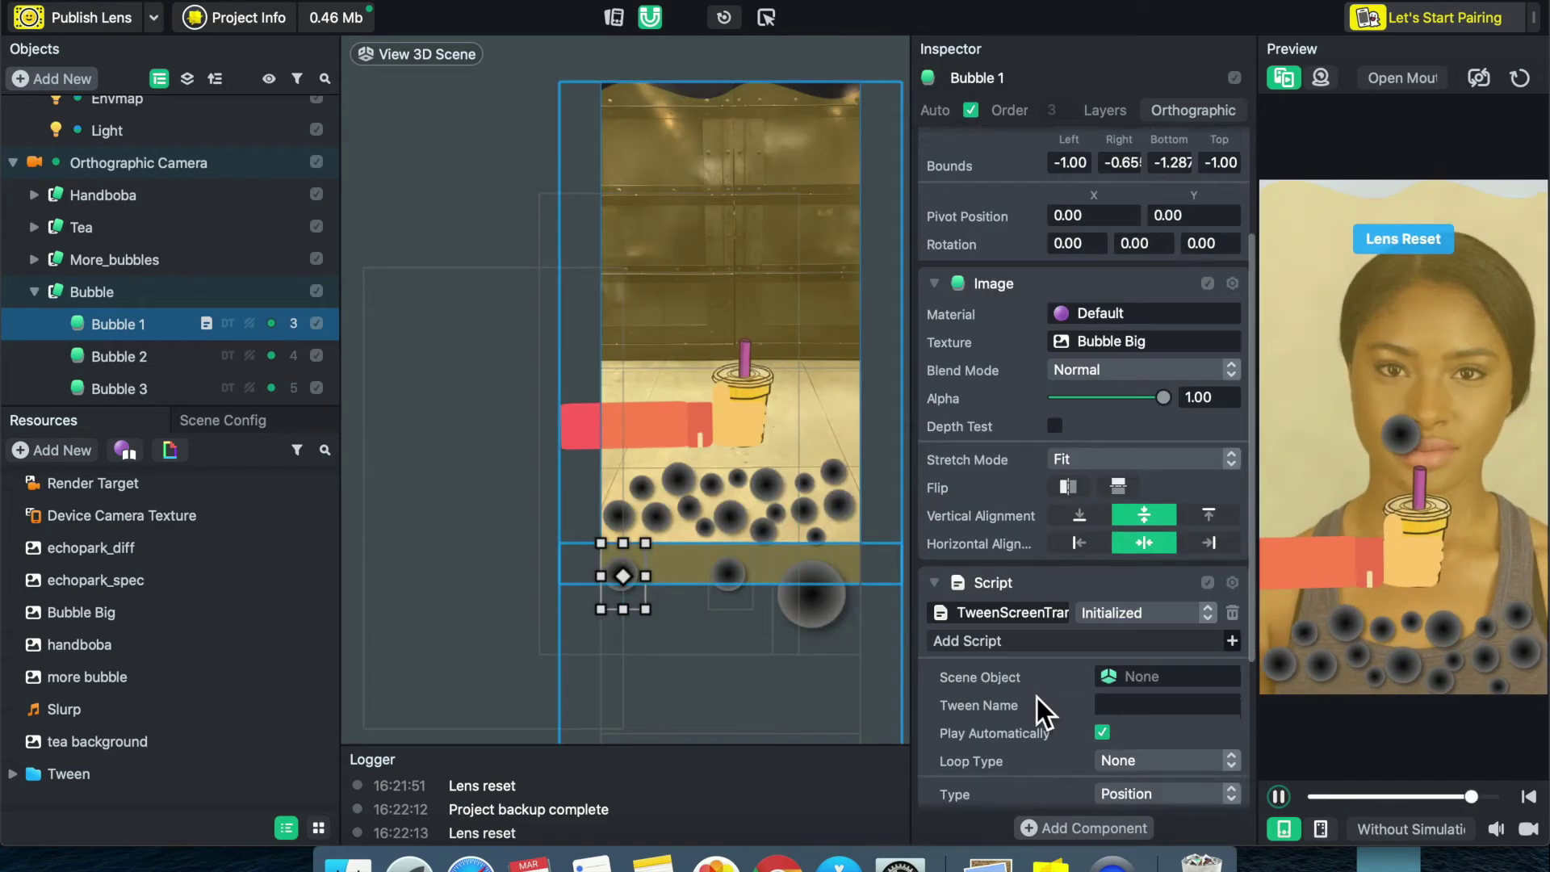
scroll(1037, 698, down, 2)
click(1124, 629)
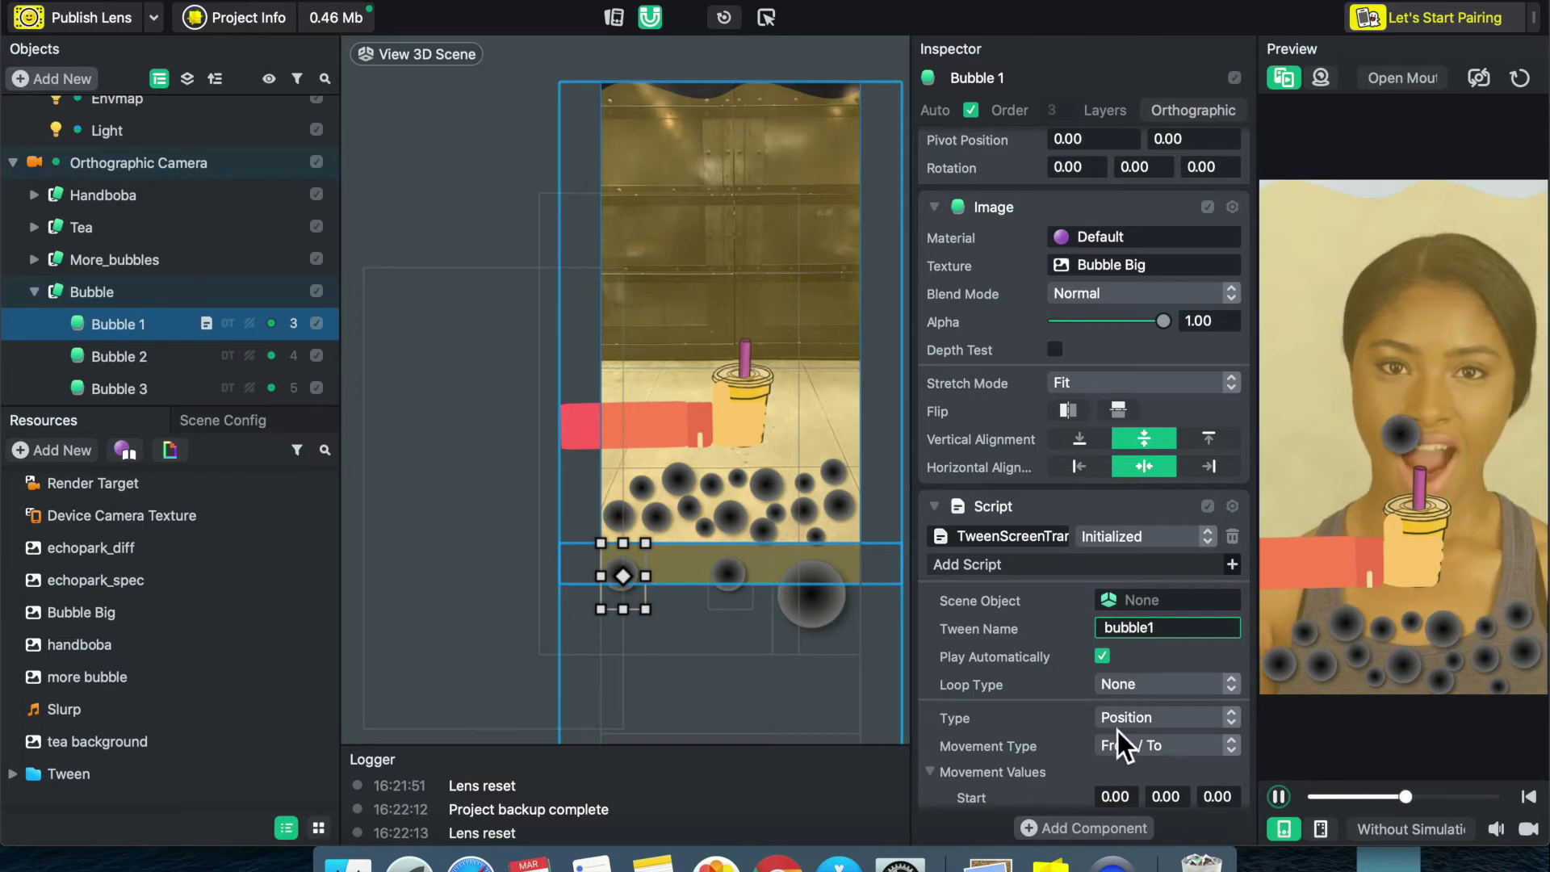
- Copy Bubble 1's X position of -4.6573 from the advanced screen transform into the tween's Start X value
scroll(1117, 747, down, 4)
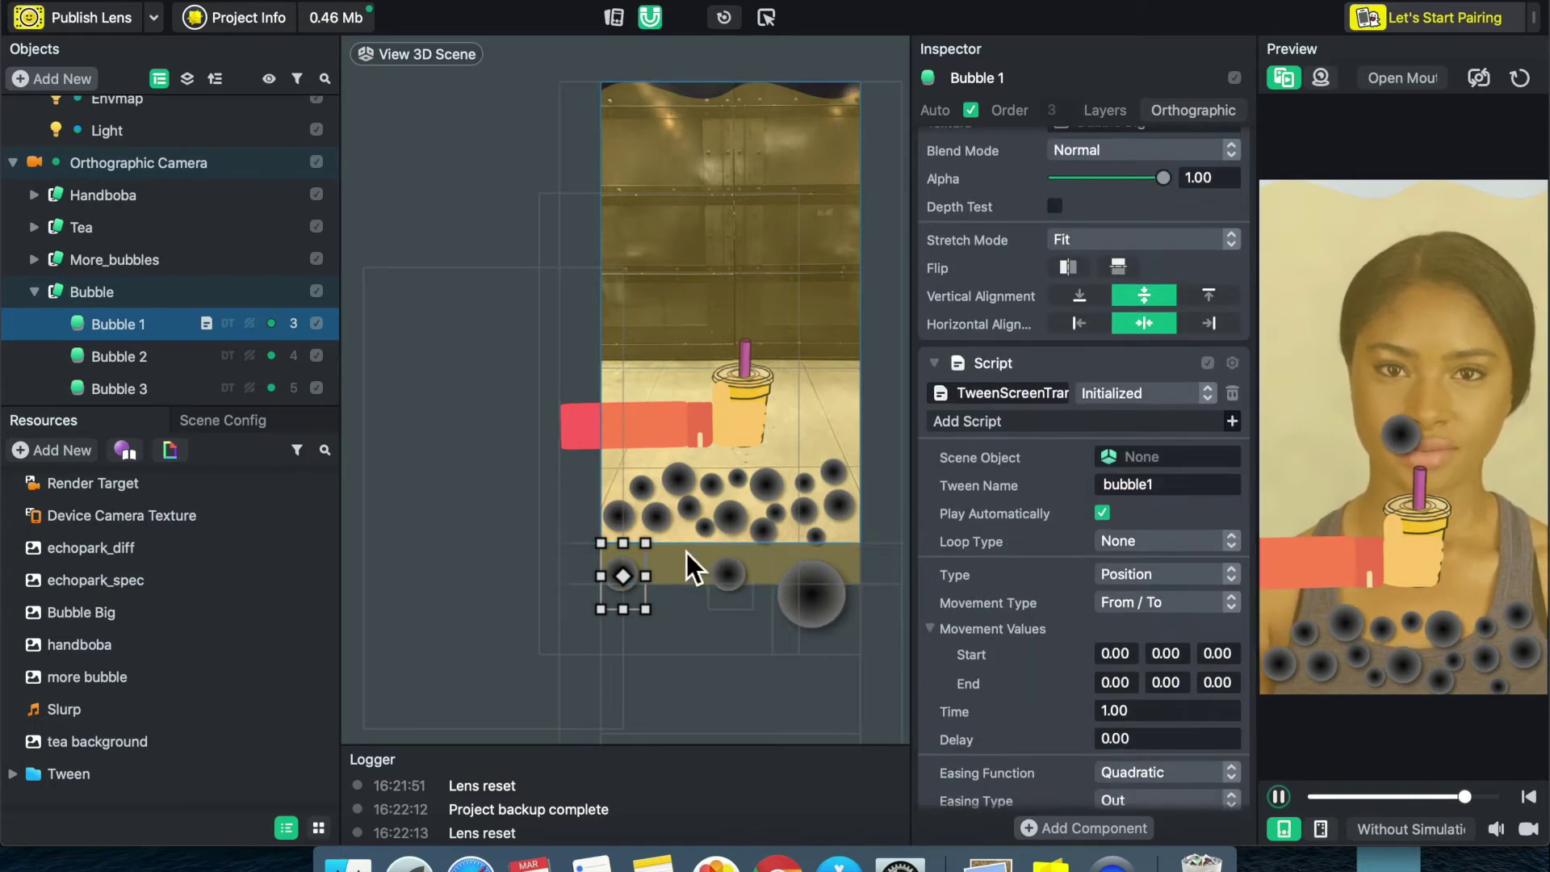
scroll(1100, 324, up, 1)
scroll(1099, 325, up, 10)
click(1108, 175)
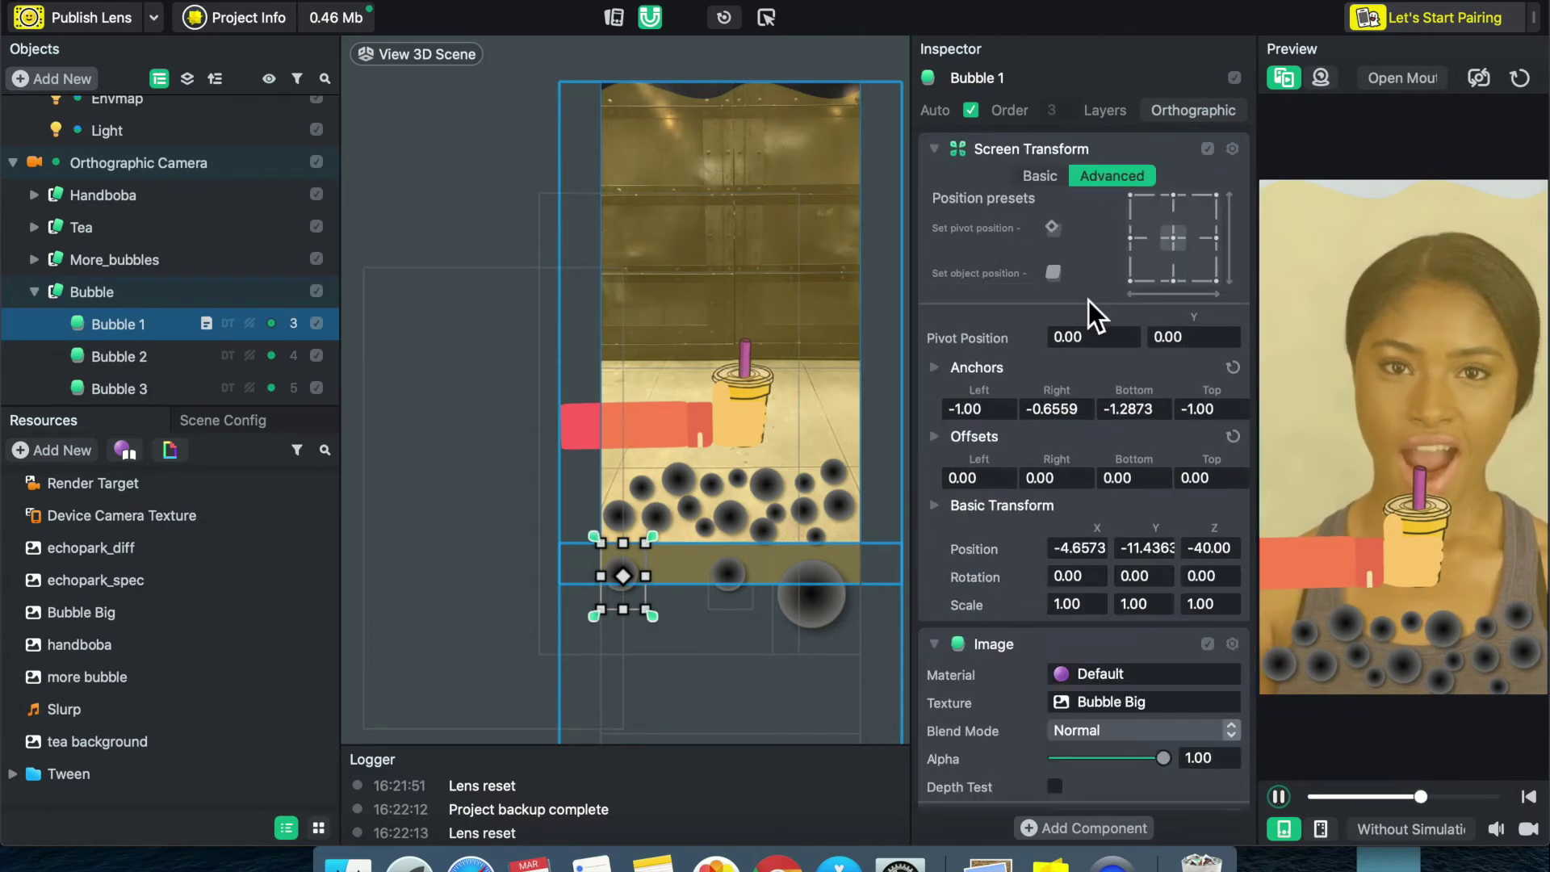
click(1082, 550)
key(super+c)
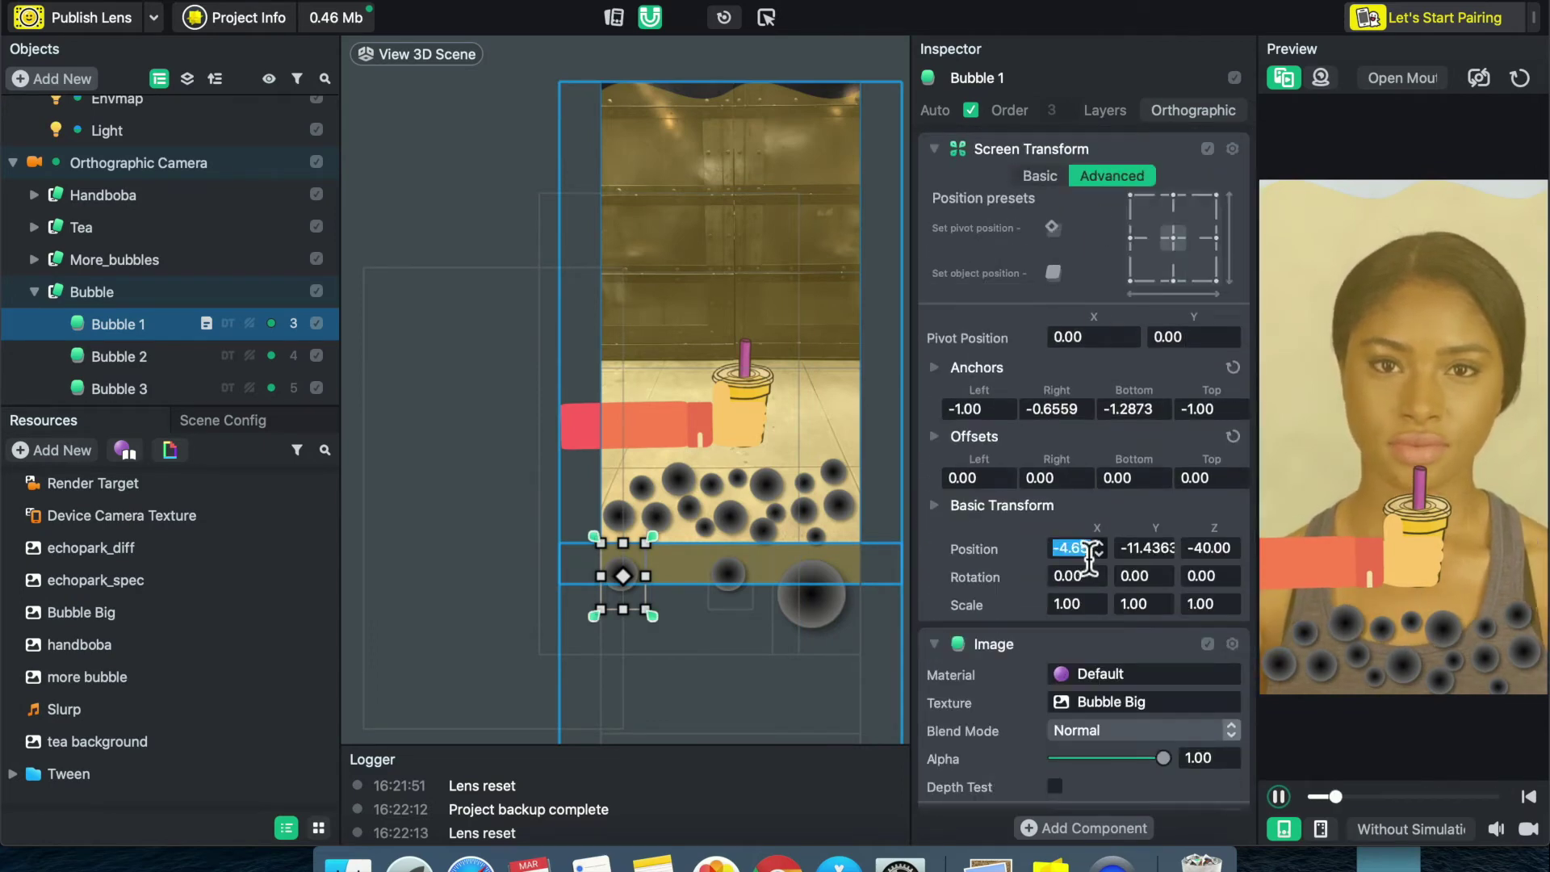
scroll(1078, 679, down, 10)
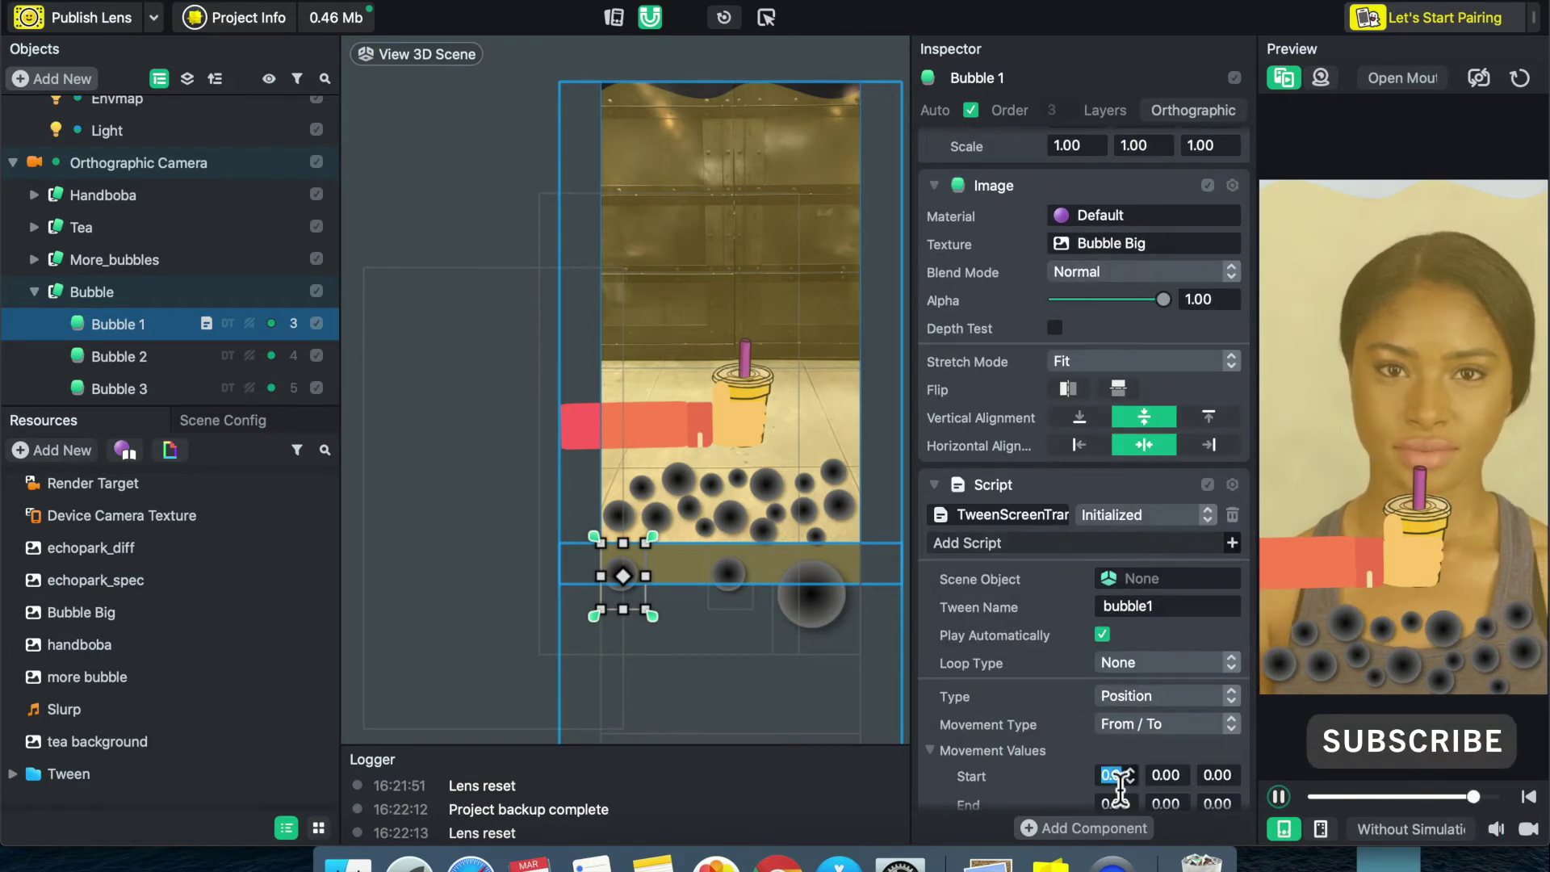
key(super+v)
- Copy Bubble 1's Y position of -11.4363 into the tween's Start Y value
scroll(1100, 583, up, 5)
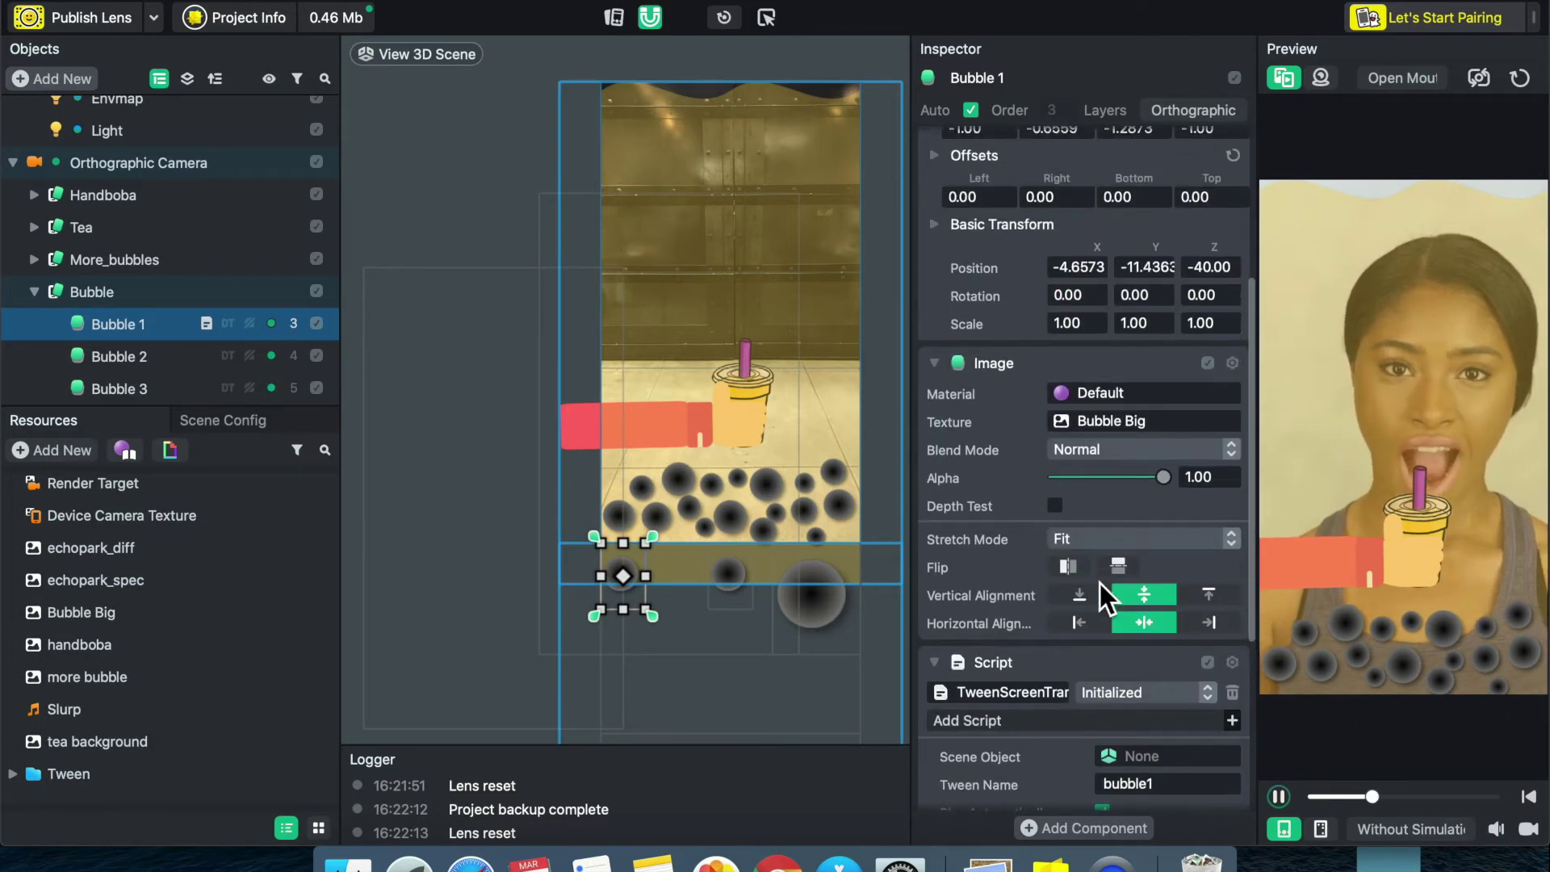
click(1140, 281)
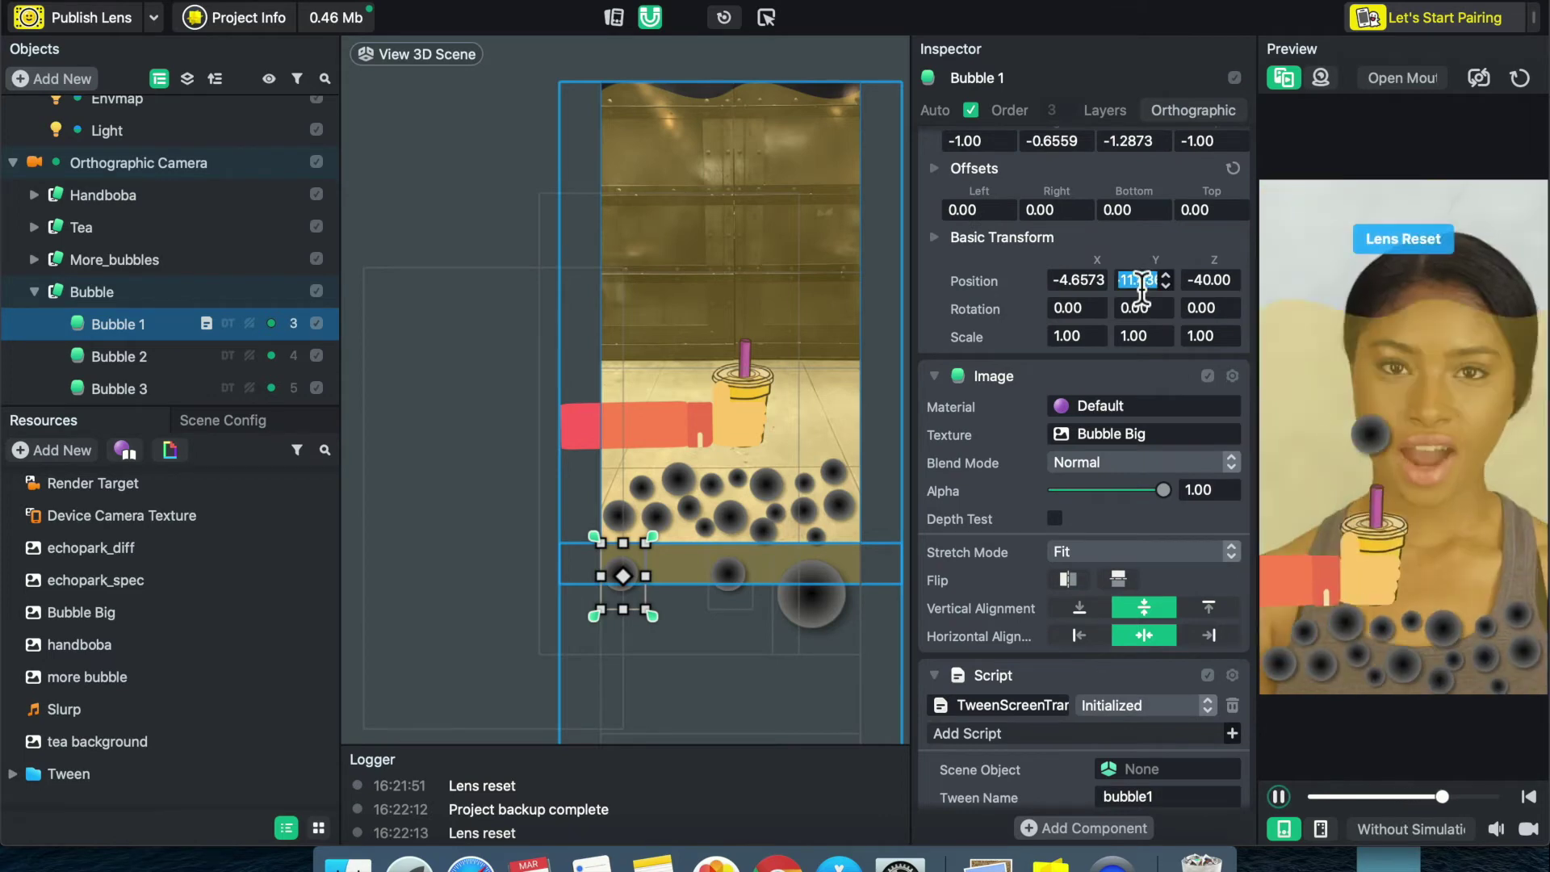
scroll(1139, 441, up, 2)
scroll(1139, 441, down, 6)
click(1162, 641)
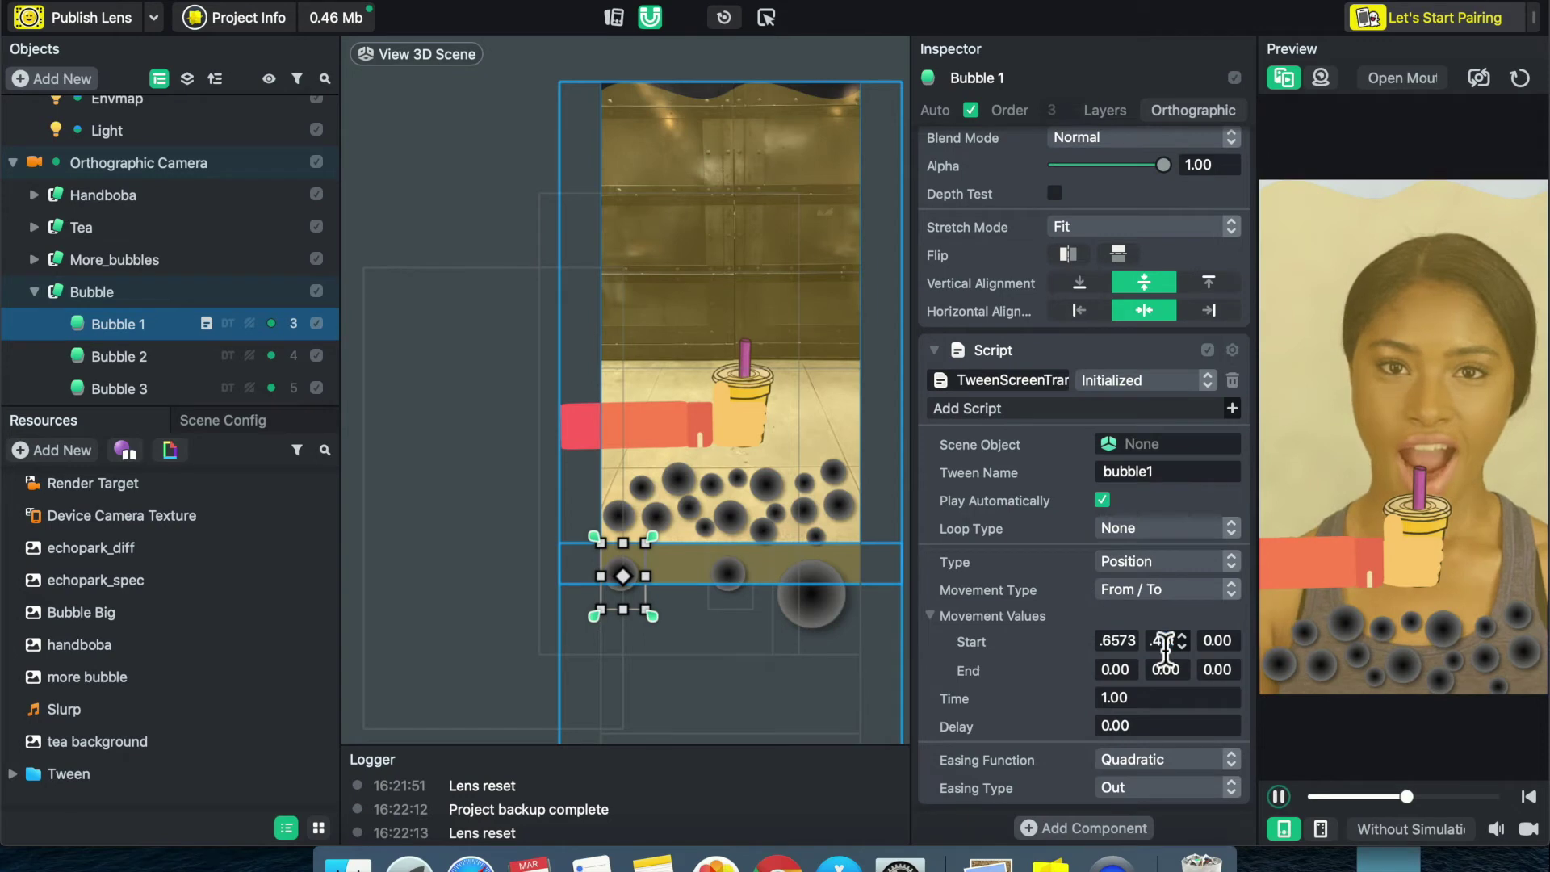
- Set the bubble1 tween's Start Z value to -40.00, matching Bubble 1's Z position
scroll(1164, 615, up, 7)
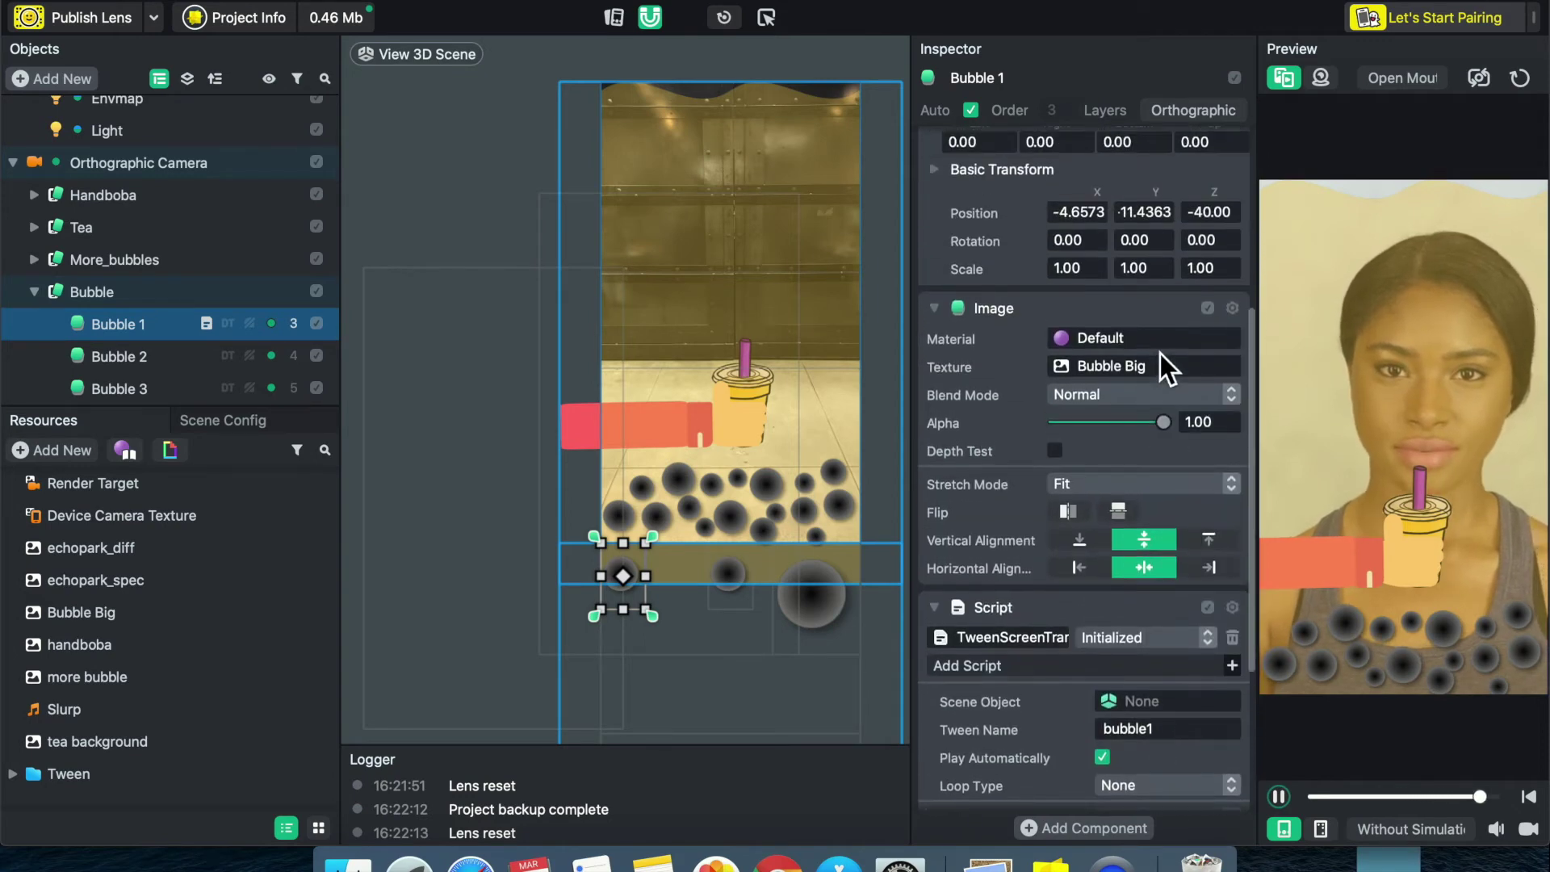
click(1204, 212)
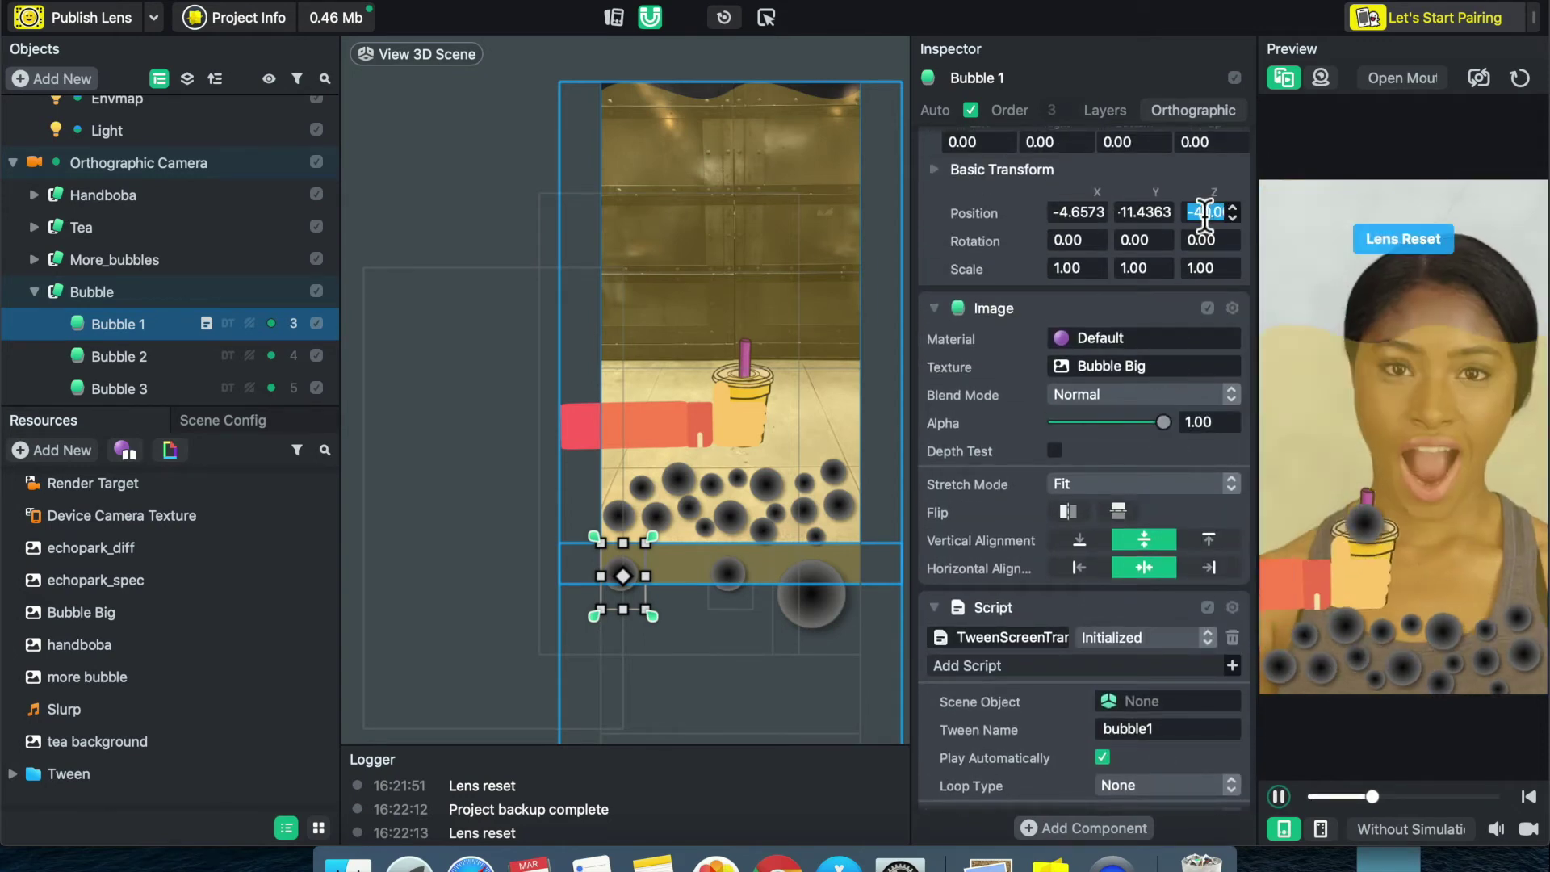
scroll(1203, 422, up, 3)
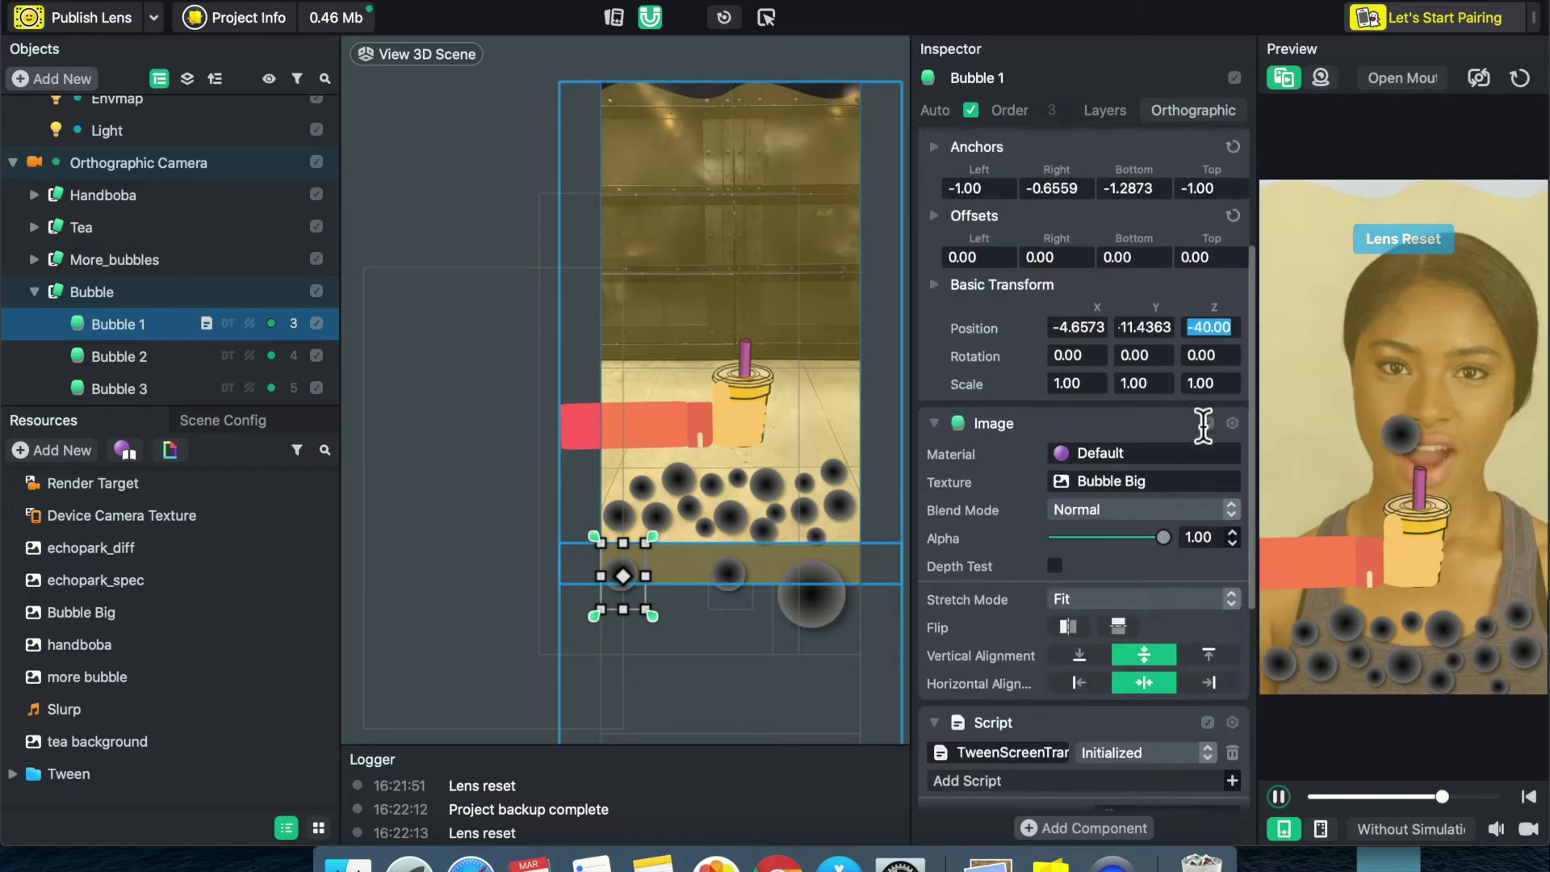
scroll(1203, 424, down, 8)
click(1220, 648)
text(-40.00)
- Move Bubble 1 up into the frame above the arm and copy its X position of -3.6373 into the bubble1 tween's End X value
click(1136, 673)
drag(639, 568, 668, 314)
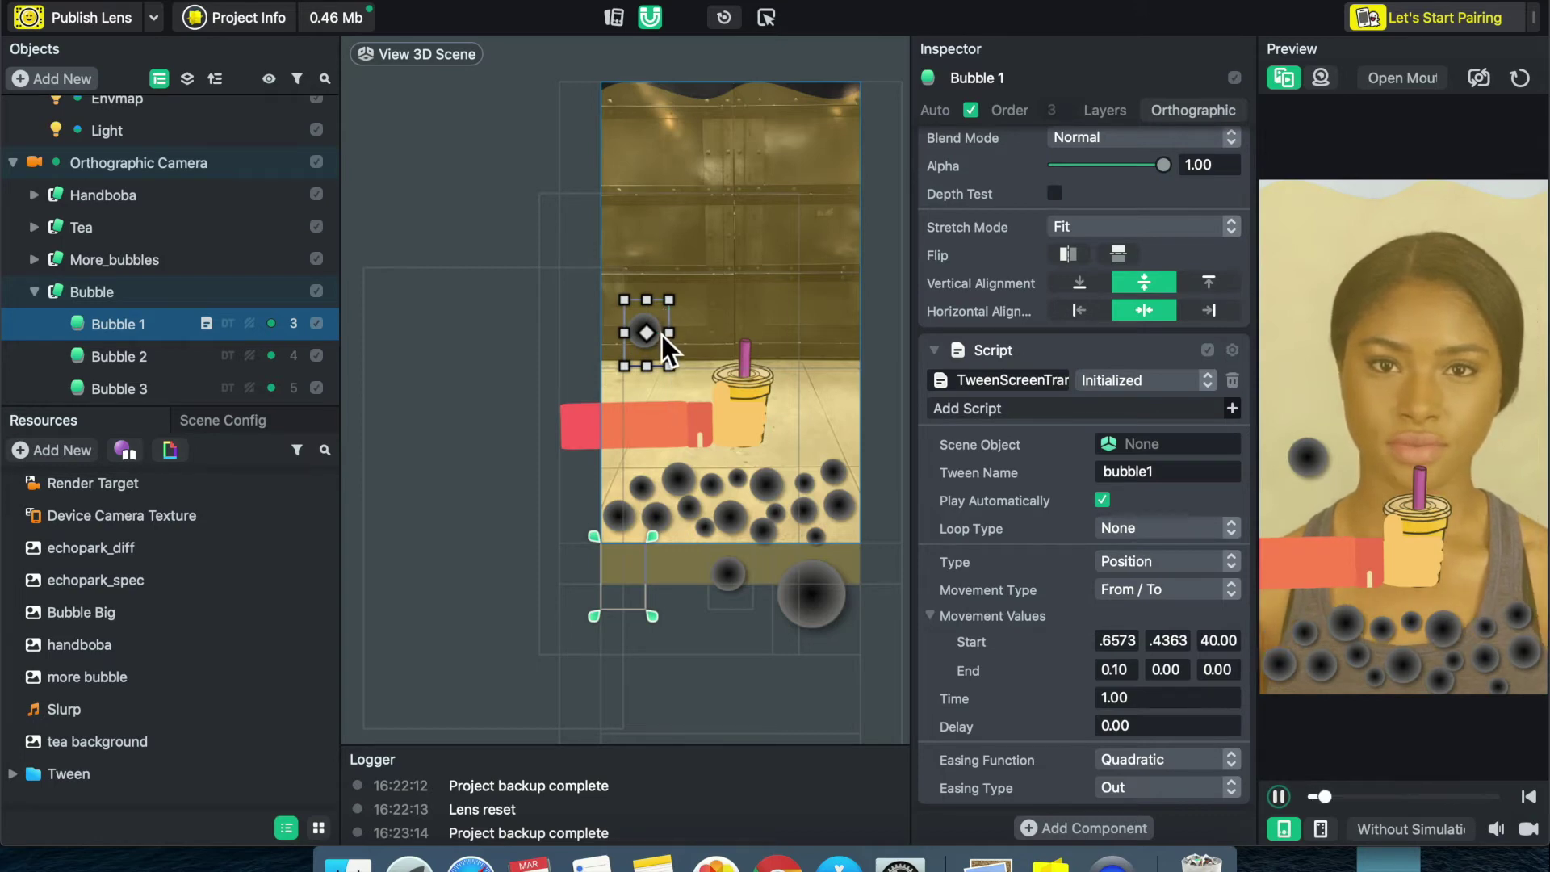
scroll(1084, 476, up, 4)
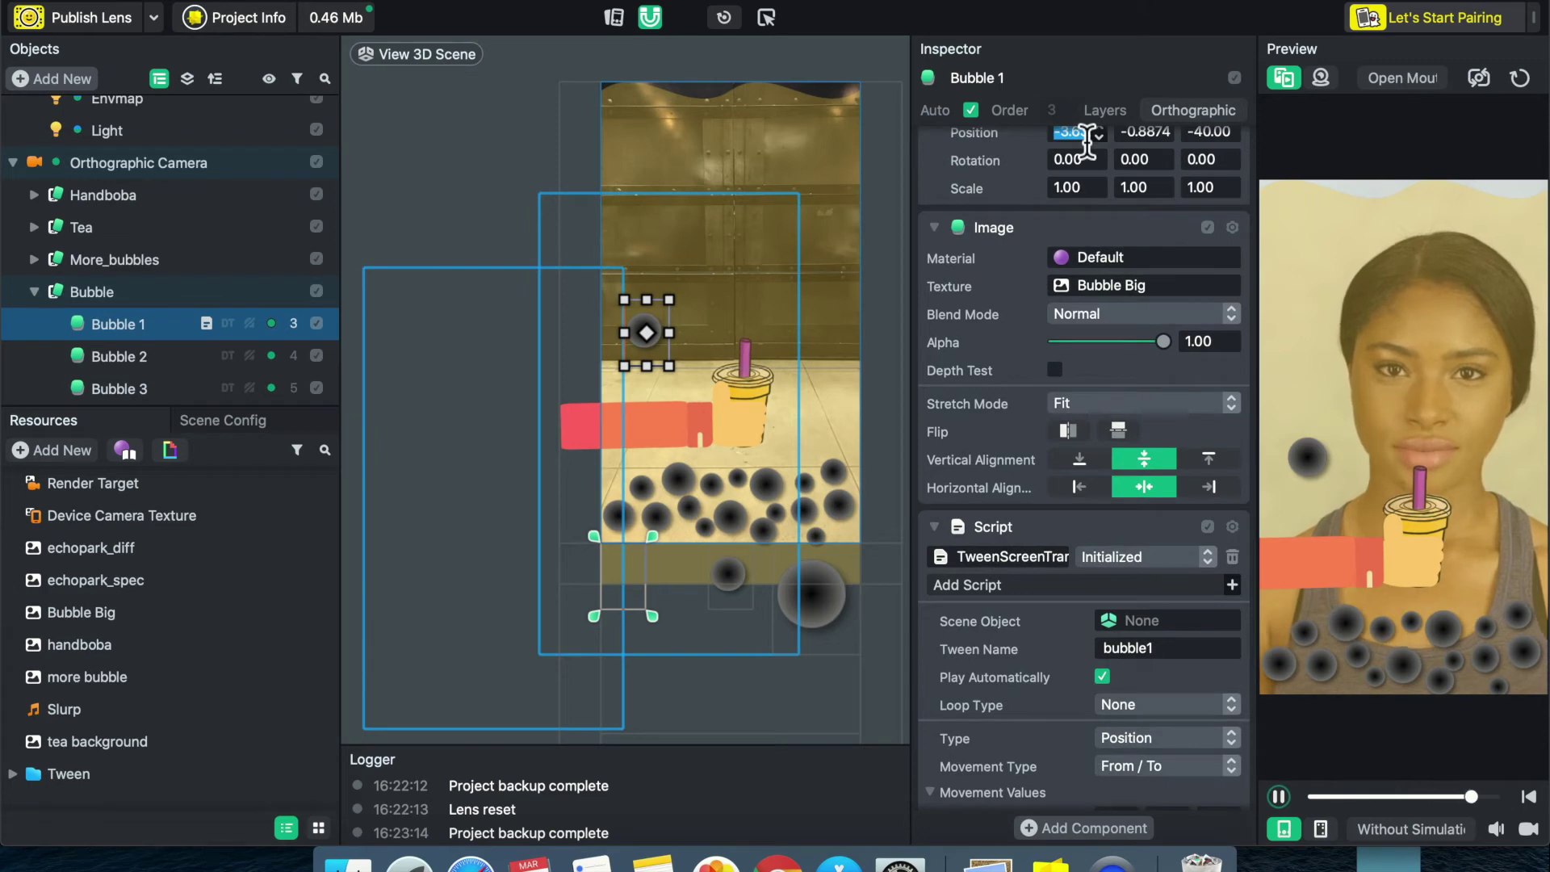
scroll(1169, 654, down, 3)
click(1130, 677)
click(1130, 677)
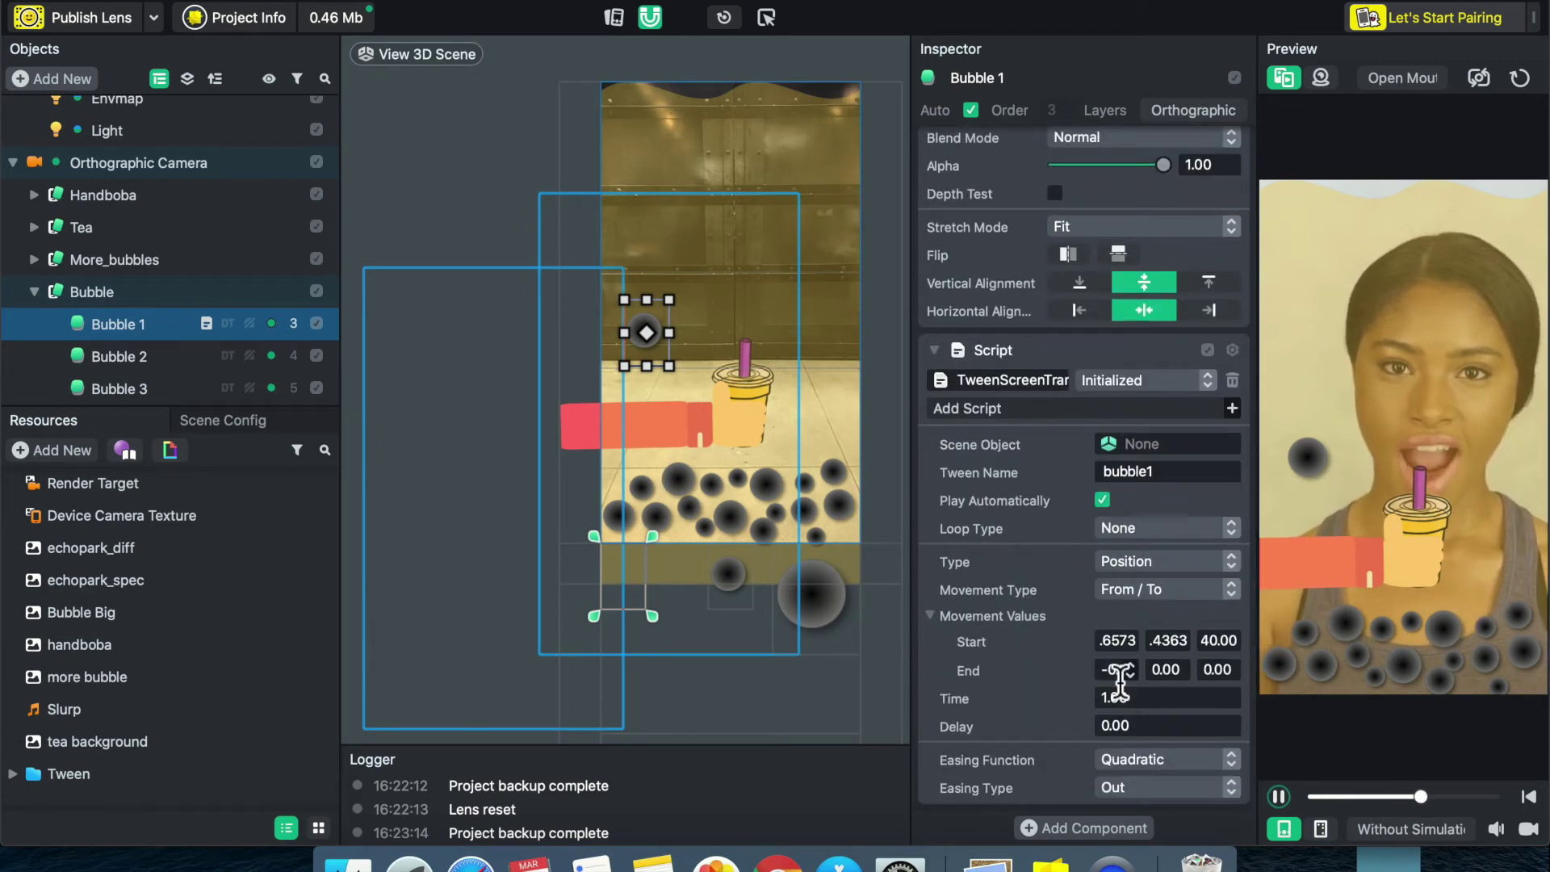
- Copy Bubble 1's Y position of -0.8874 into the bubble1 tween's End Y value
scroll(1110, 496, up, 4)
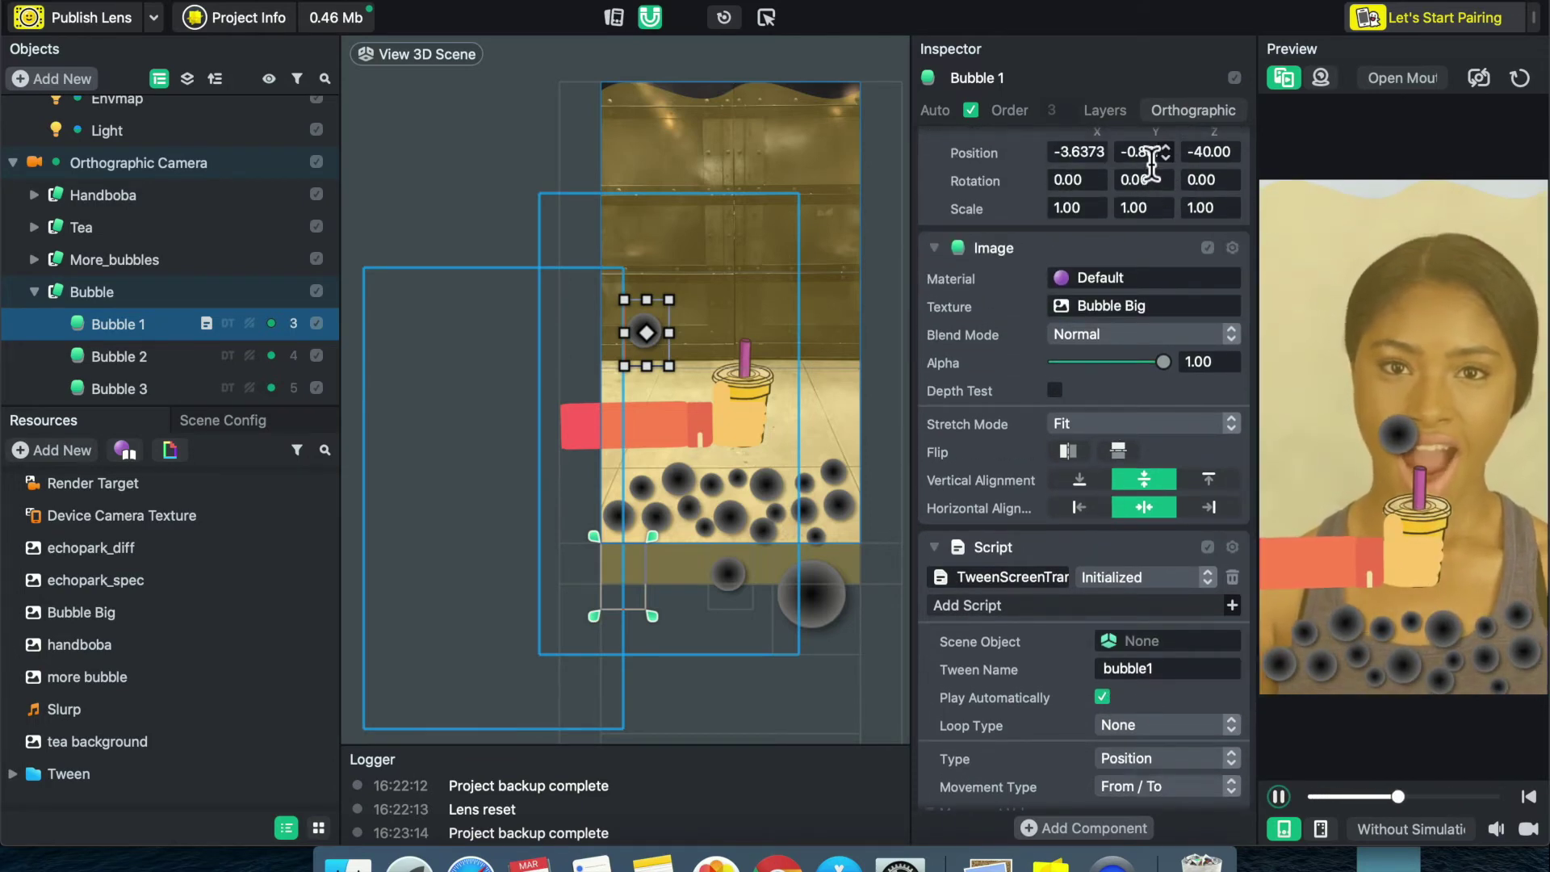
scroll(1114, 427, down, 4)
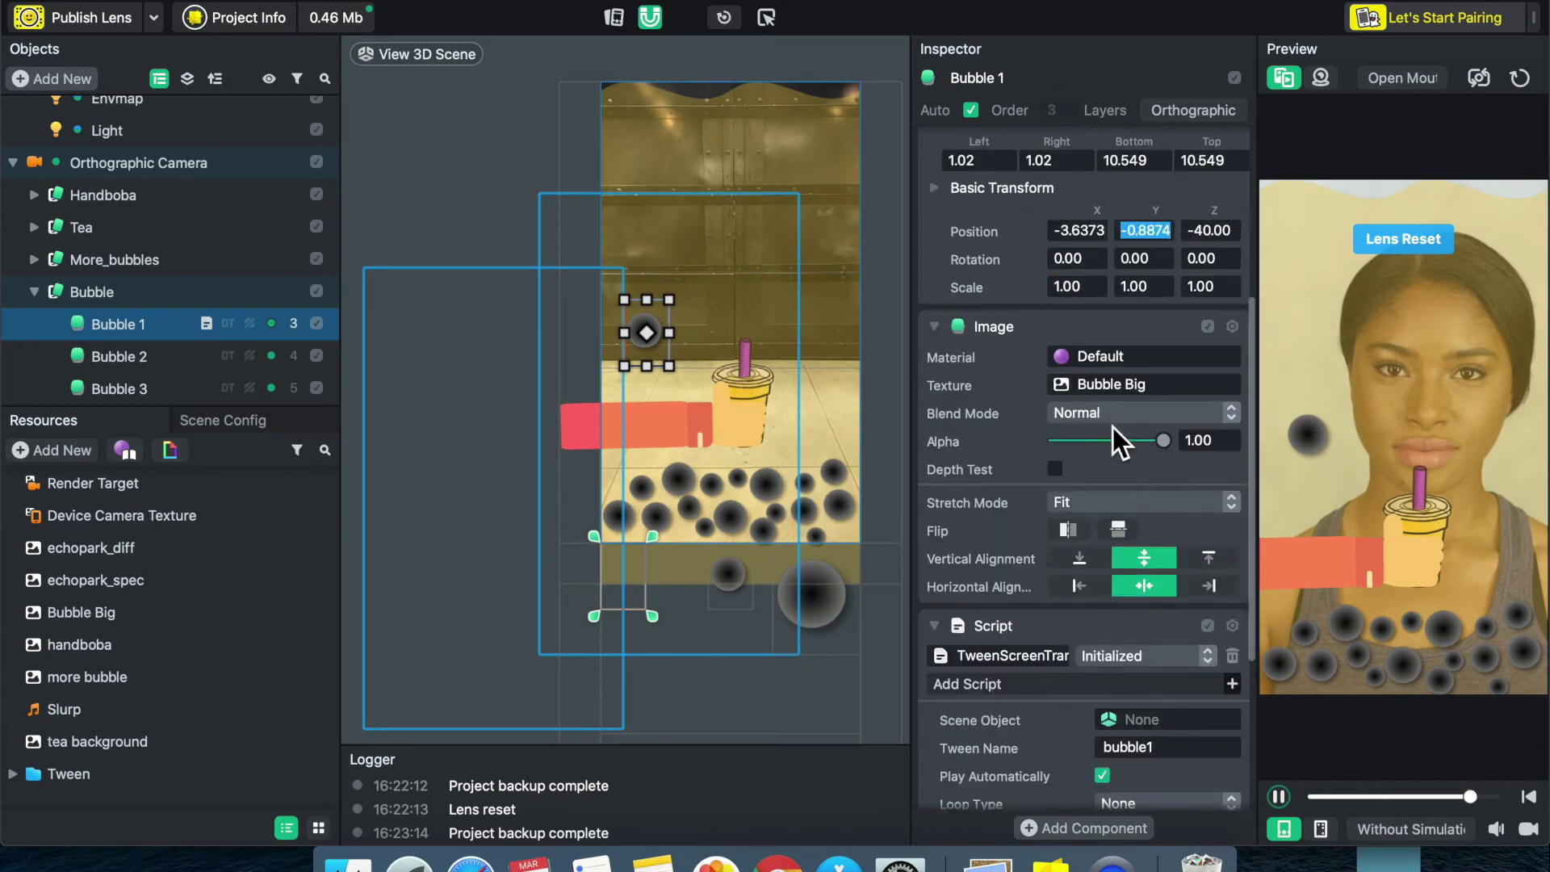
click(1175, 681)
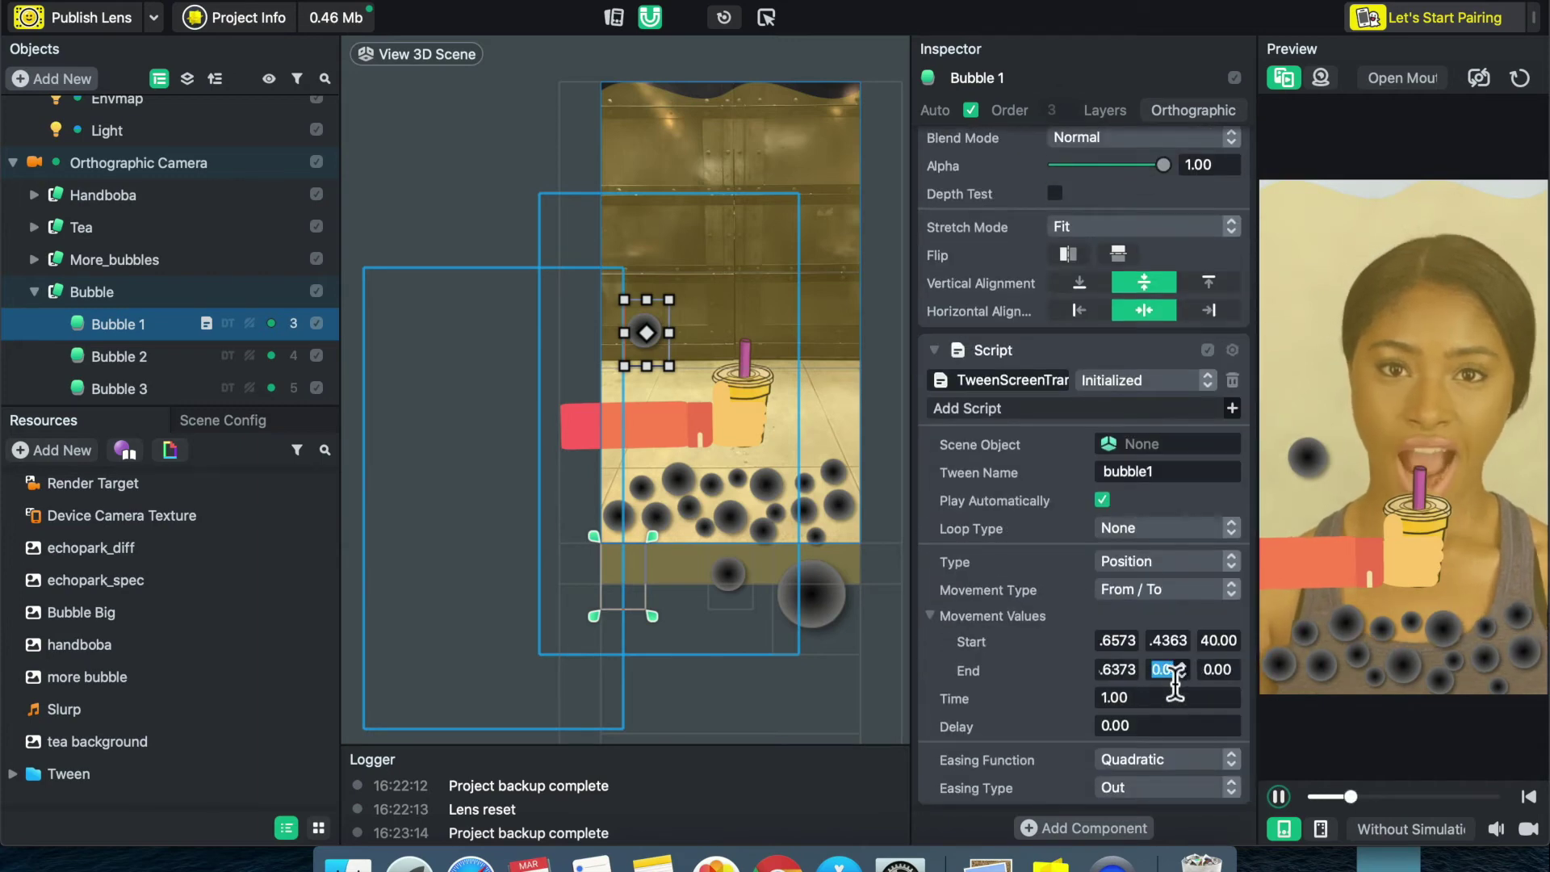
- Copy Bubble 1's Z position of -40.00 into the bubble1 tween's End Z value
scroll(1176, 520, up, 5)
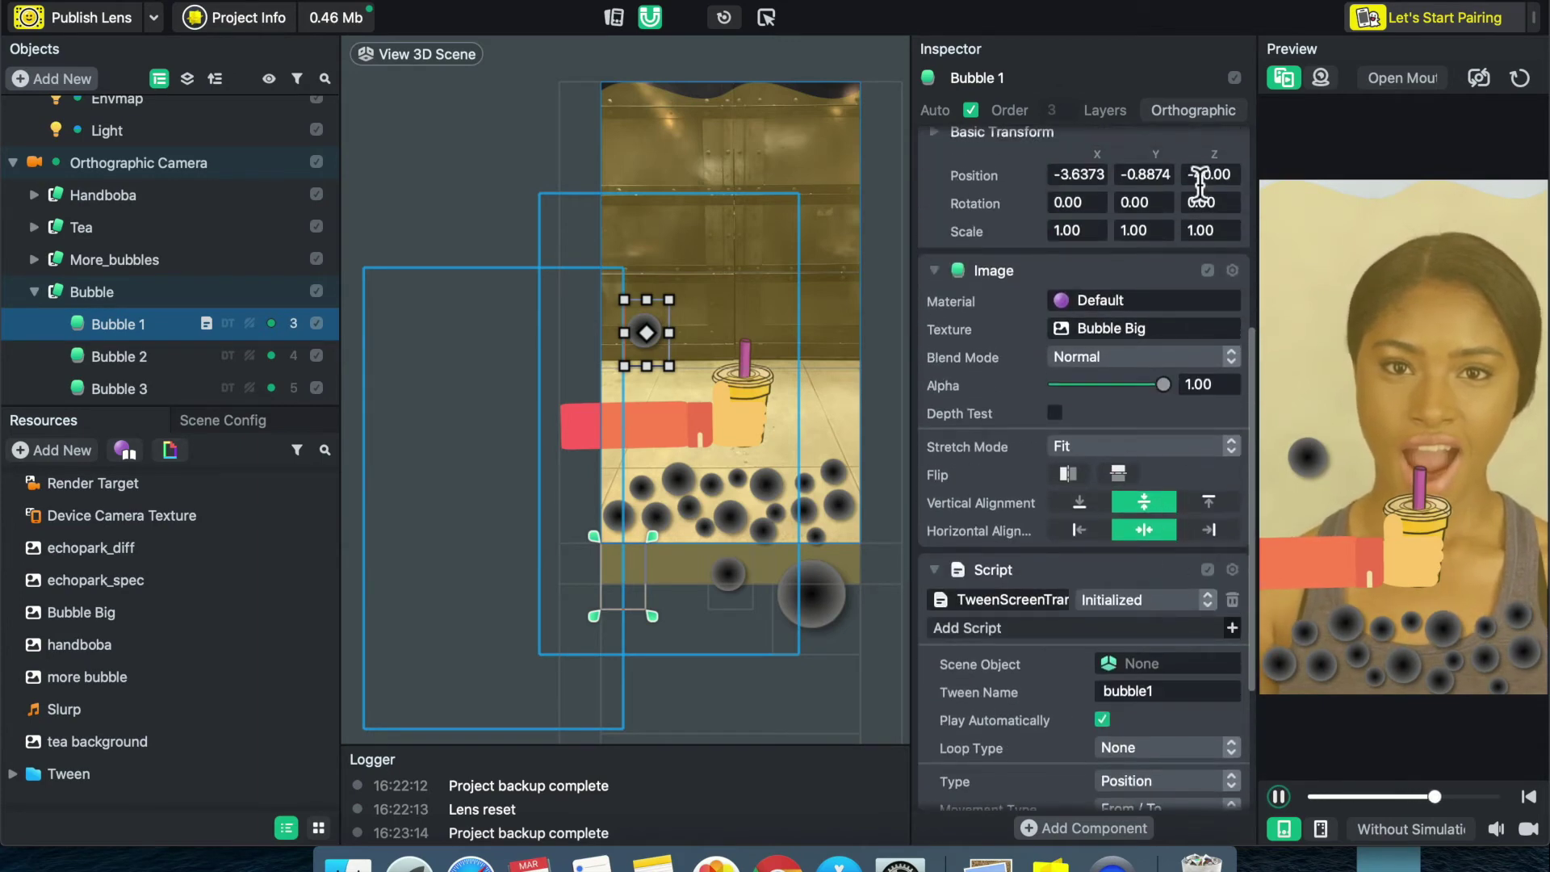
click(1207, 176)
scroll(1214, 443, up, 4)
scroll(1214, 442, down, 6)
scroll(1213, 442, down, 2)
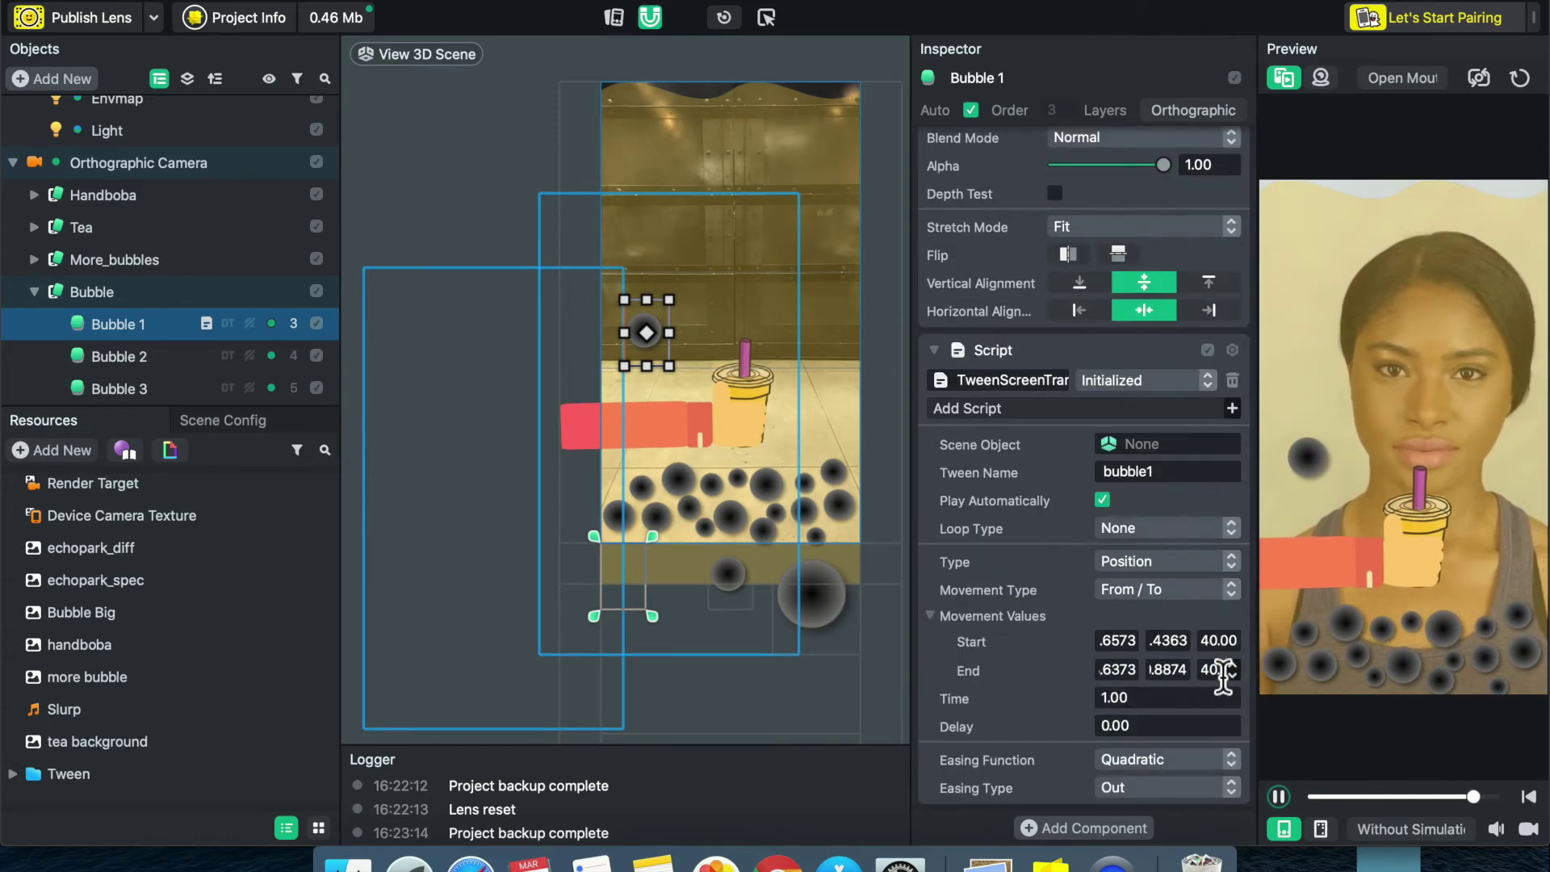
- Set the bubble1 tween's time to 0.80 and its delay to 0.10
click(1173, 709)
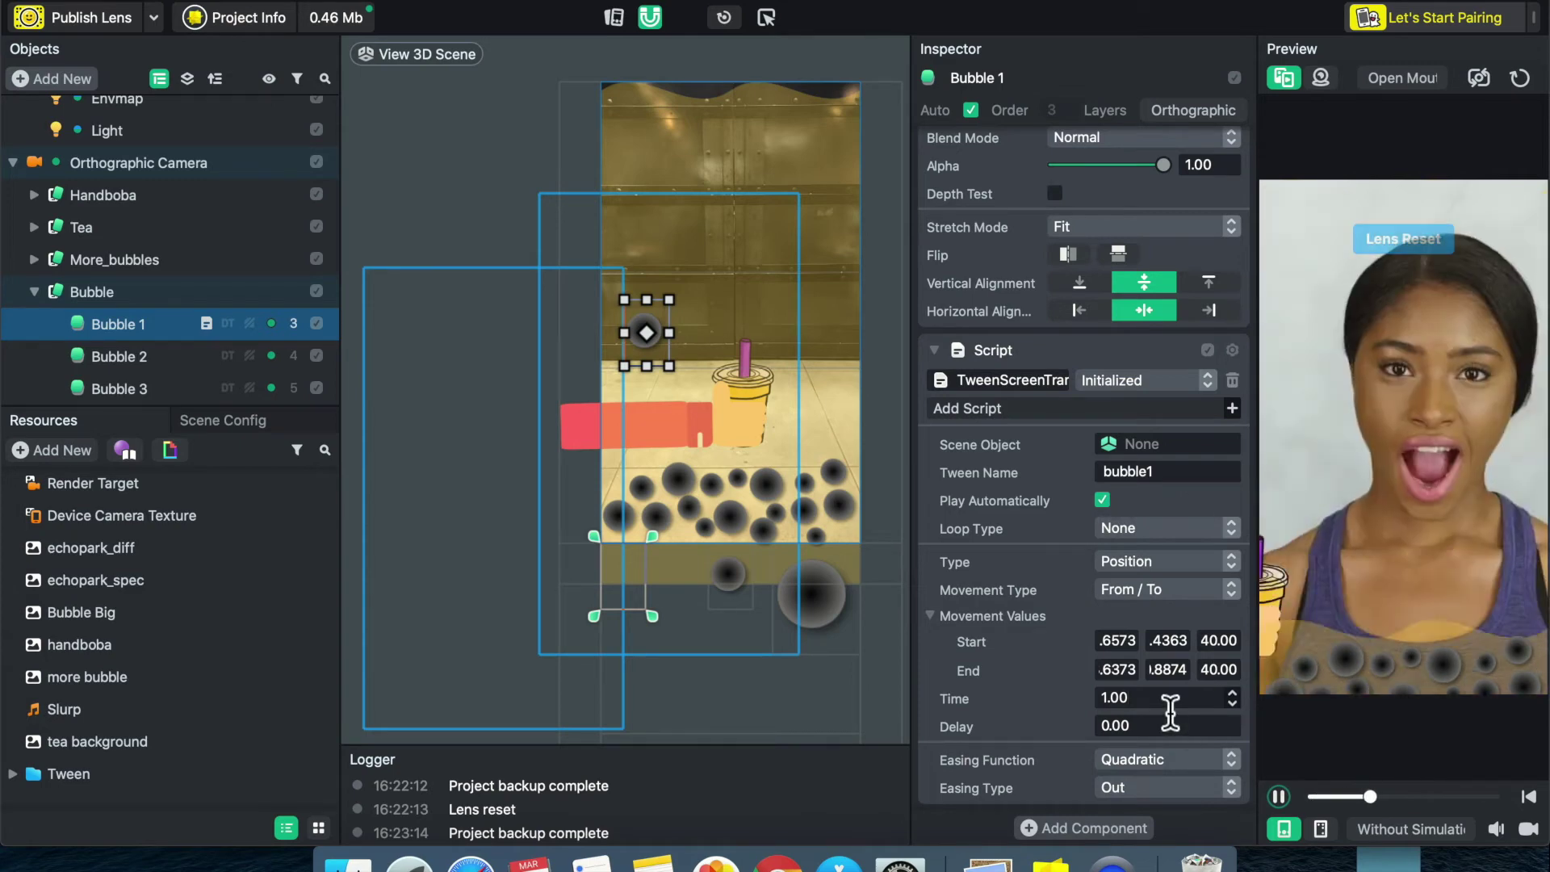
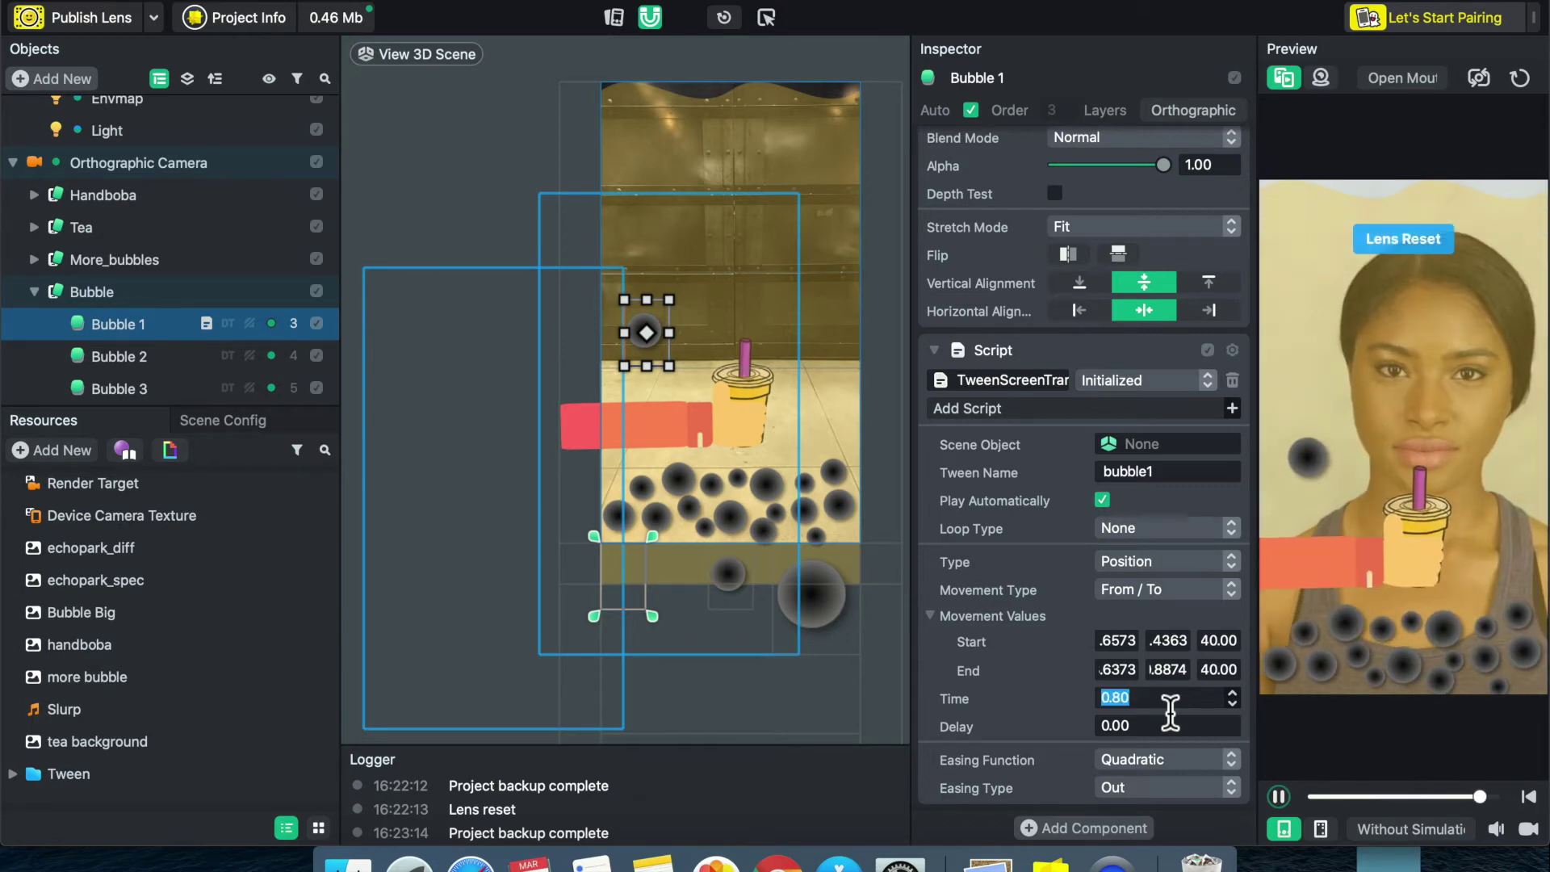
click(1159, 724)
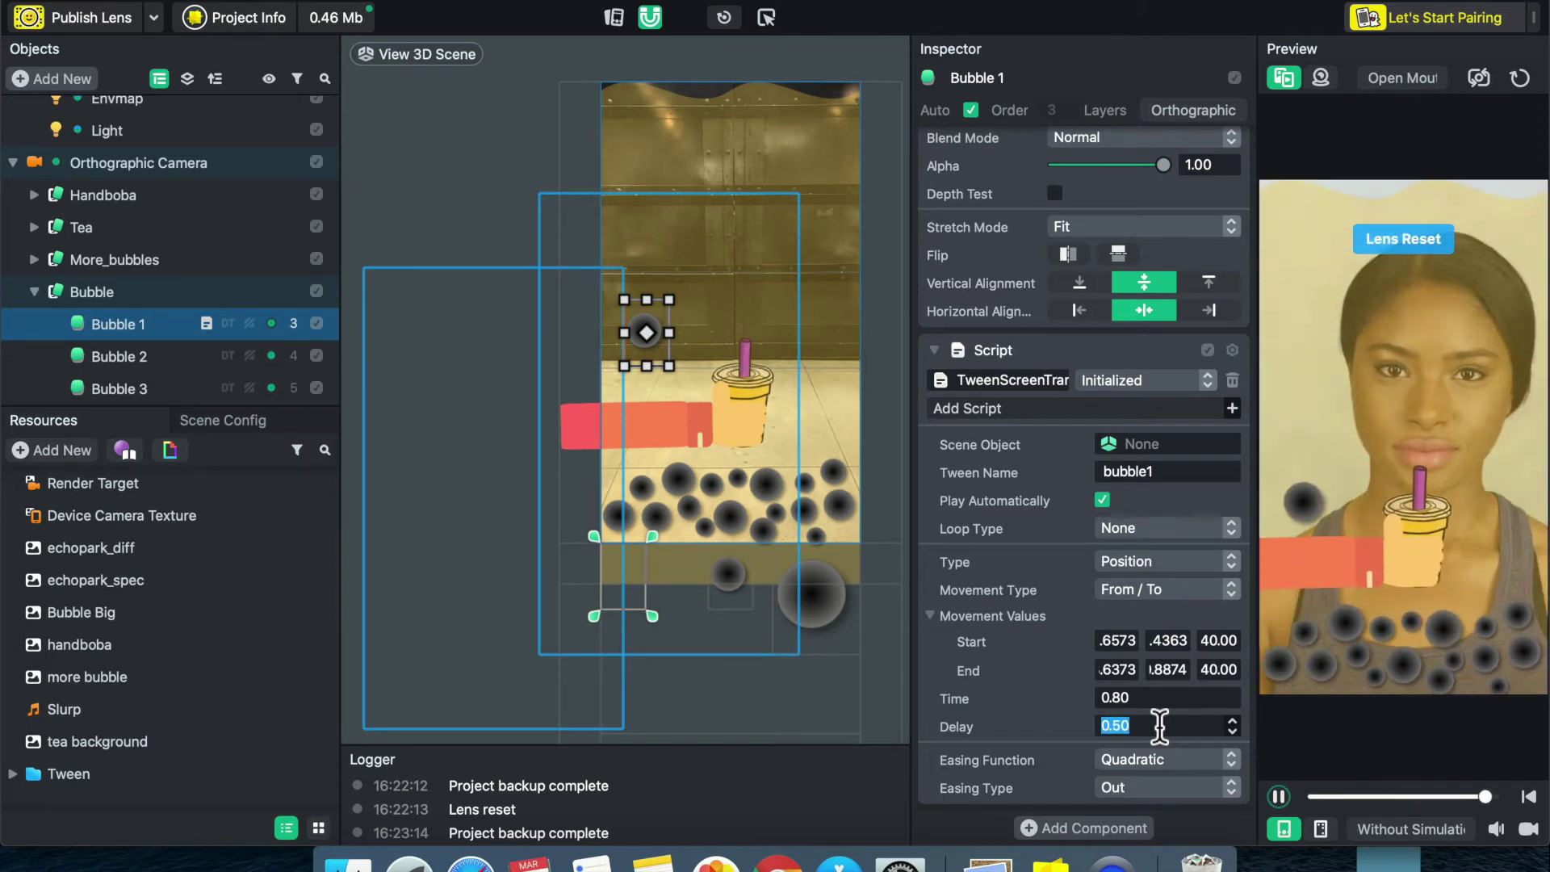
click(1232, 733)
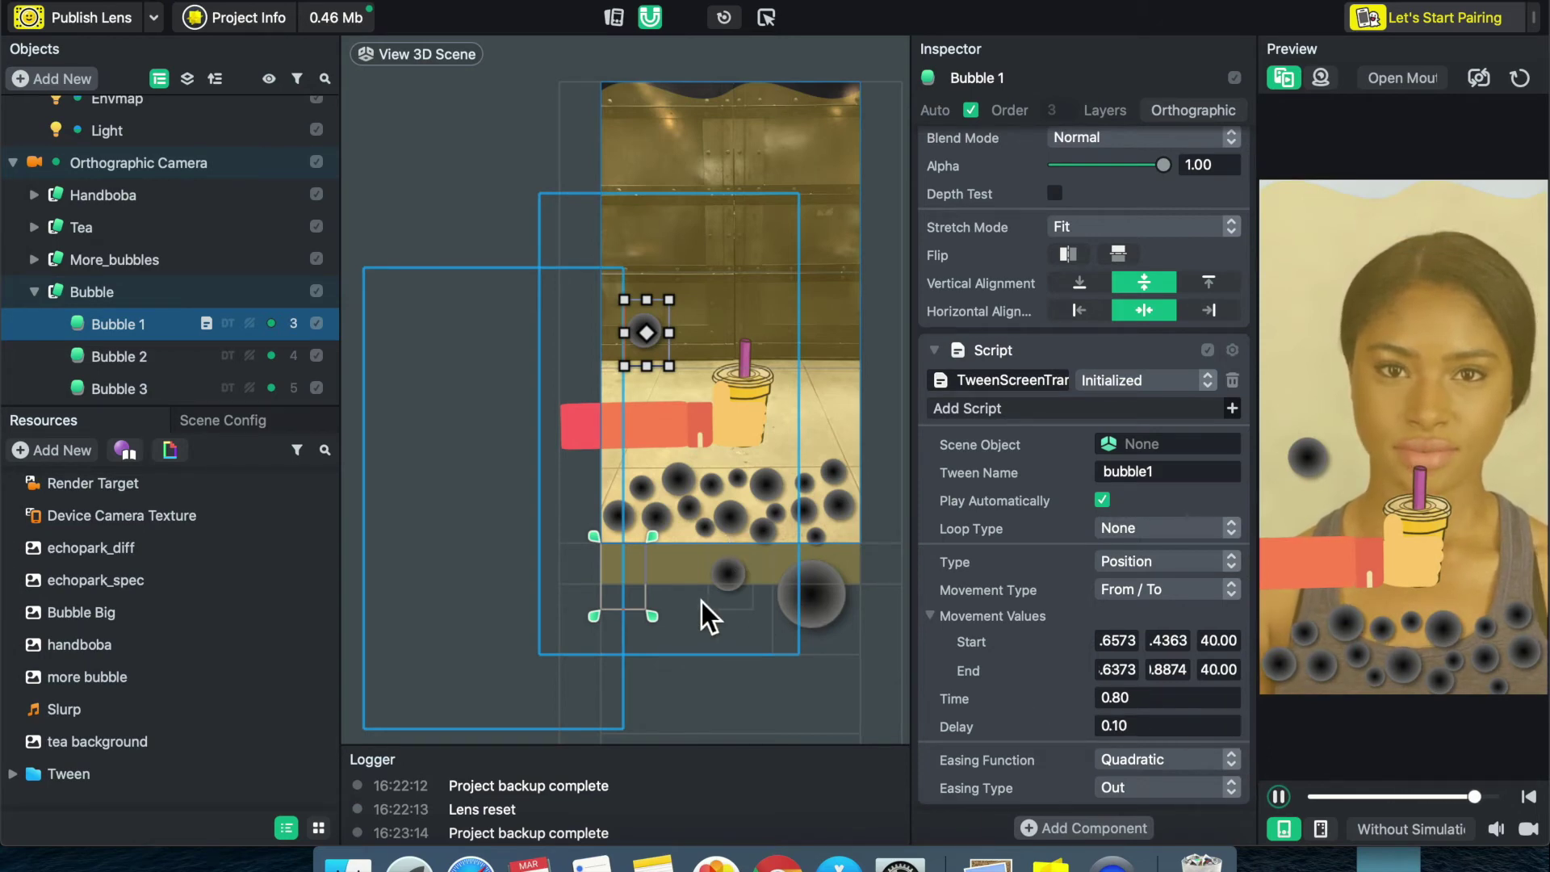
- Add a Script component to Bubble 2 and assign it the TweenScreenTransform script from the TweenTypes folder
click(162, 359)
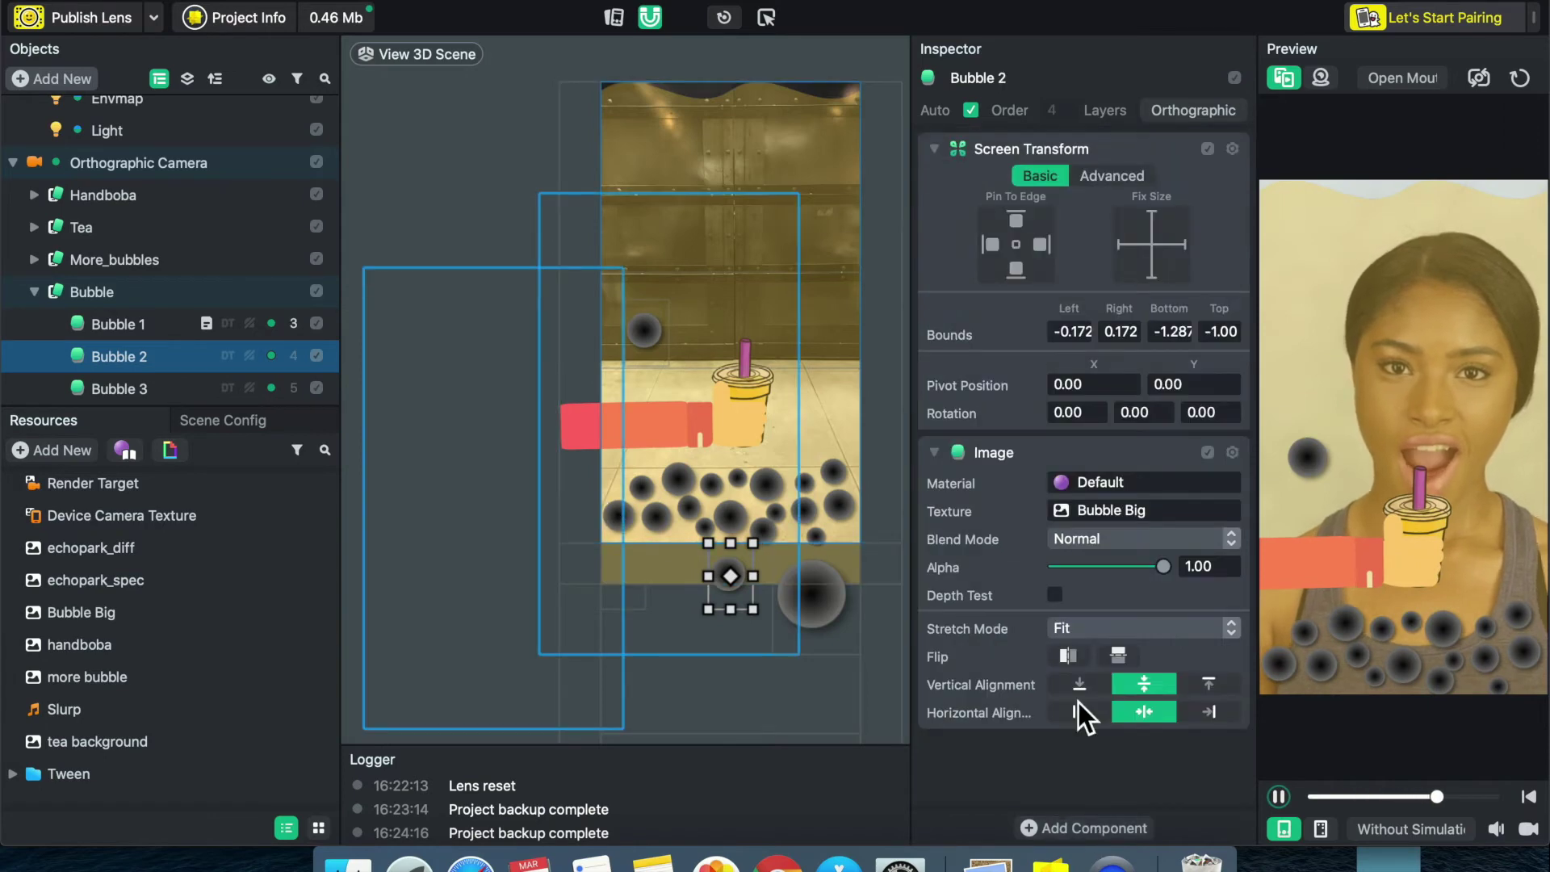
click(1142, 830)
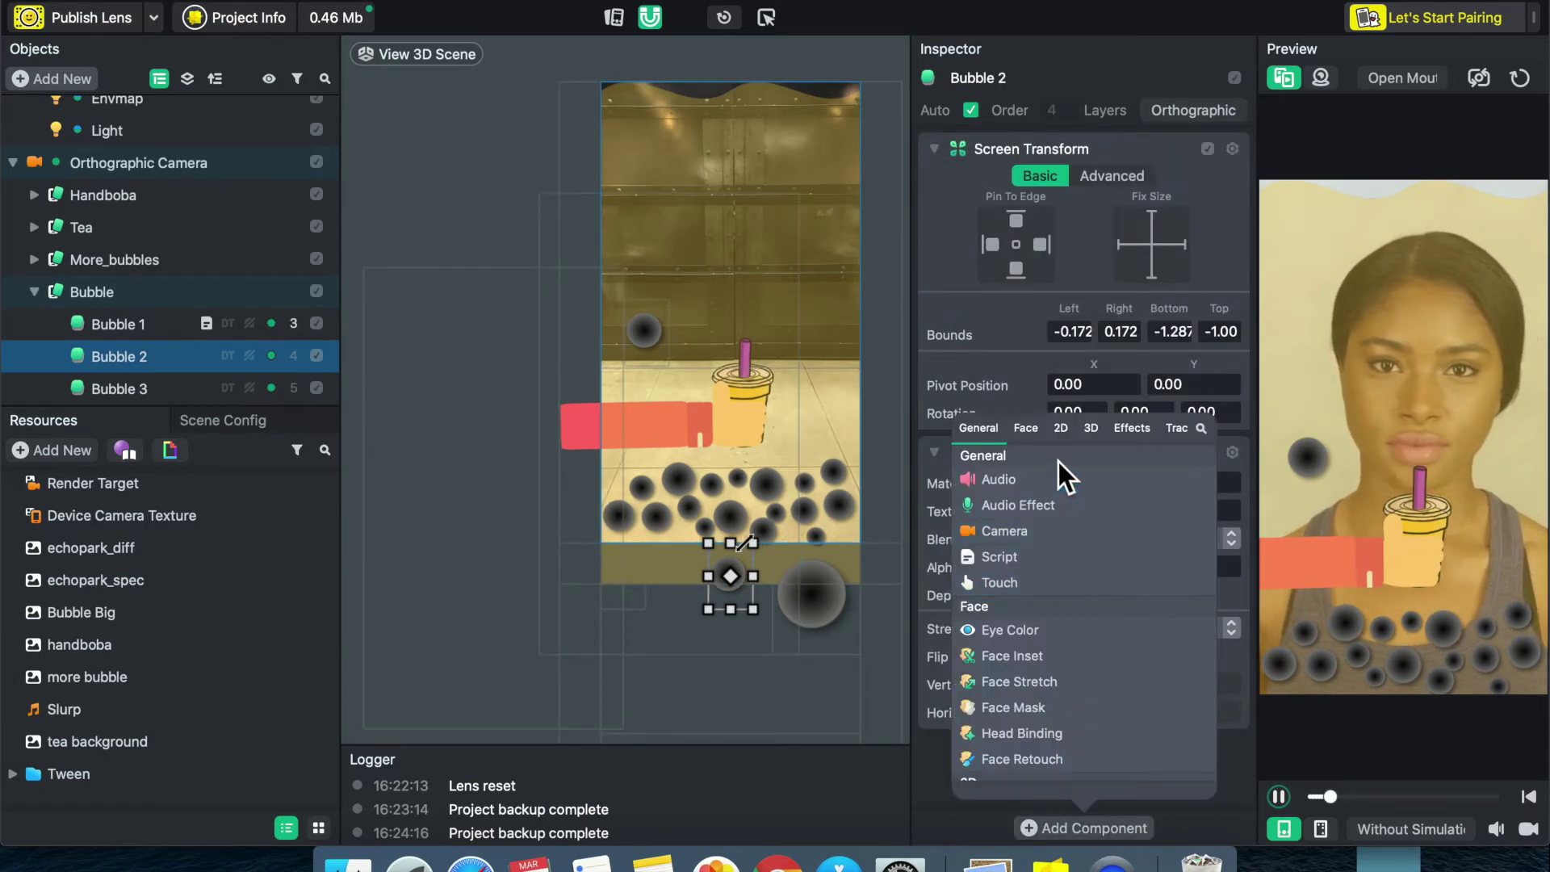
click(1039, 561)
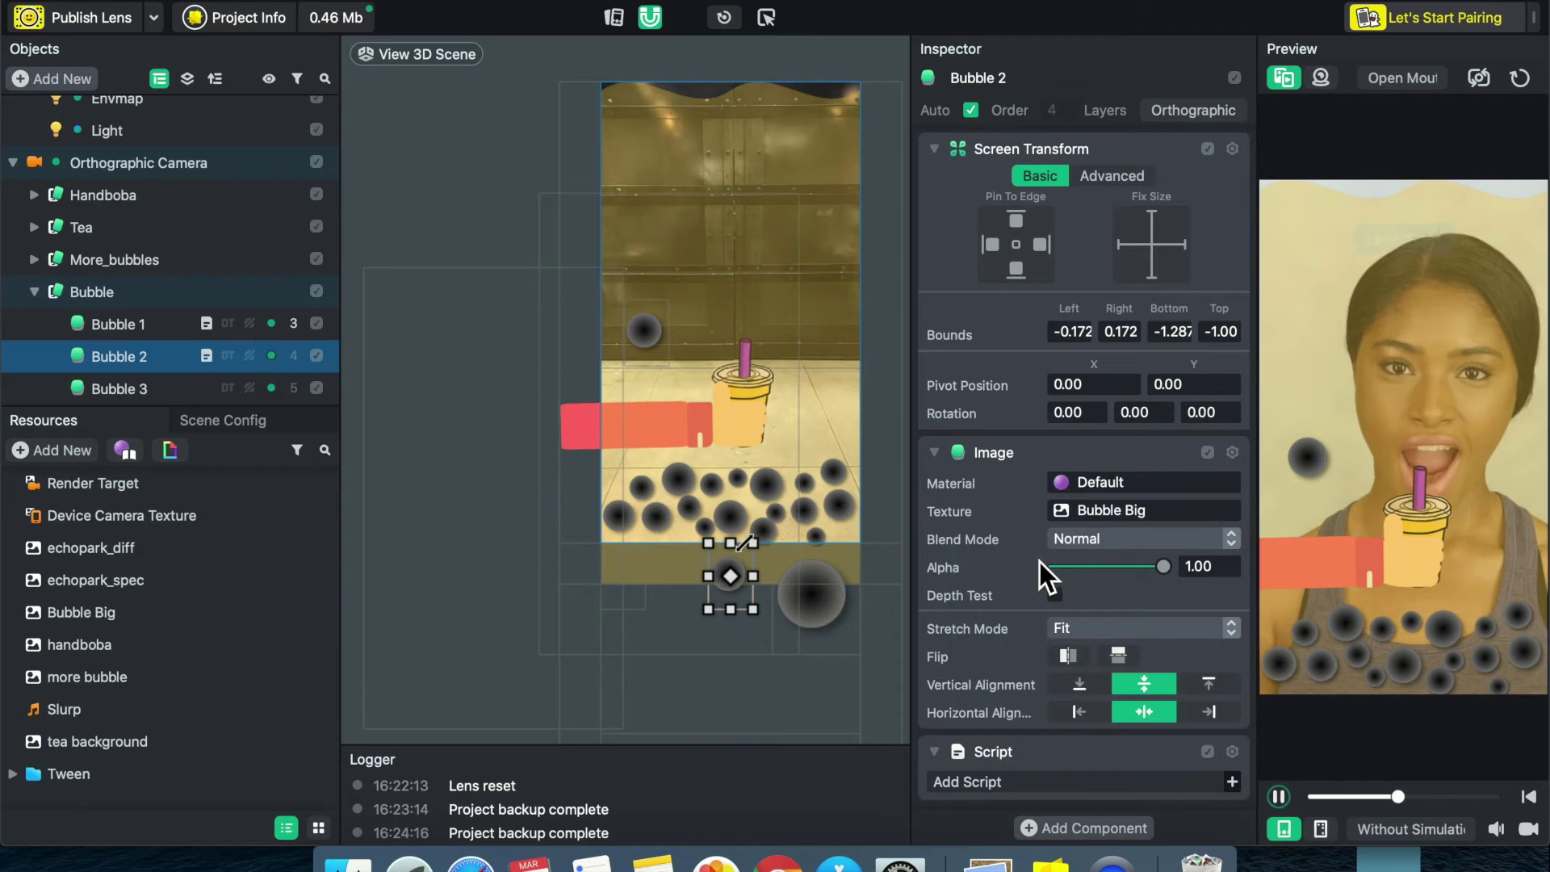
click(1032, 785)
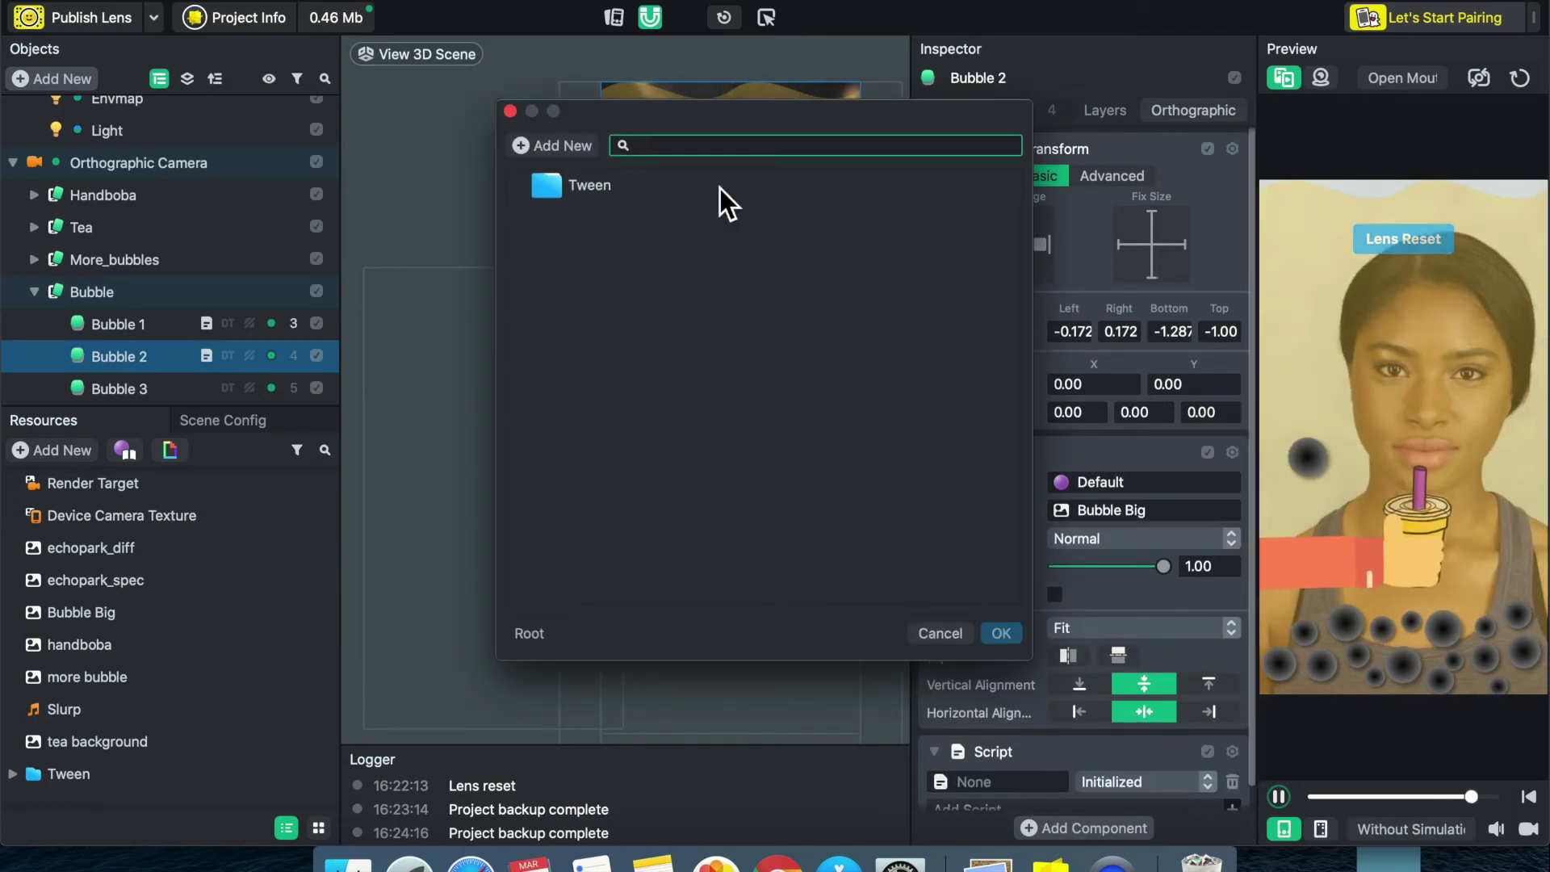
double_click(701, 189)
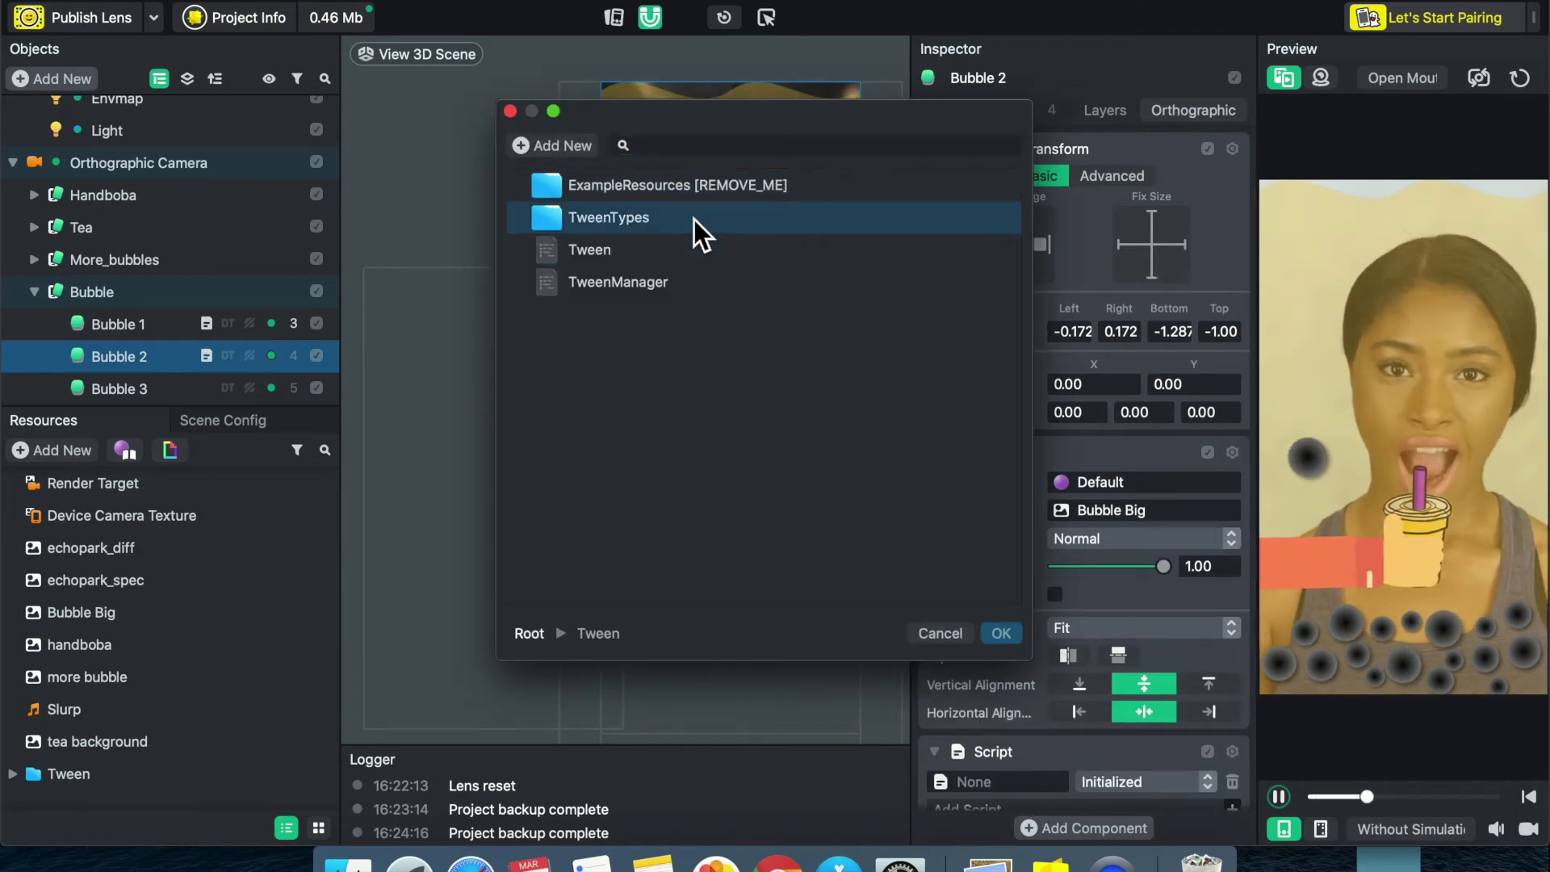
double_click(695, 216)
double_click(687, 316)
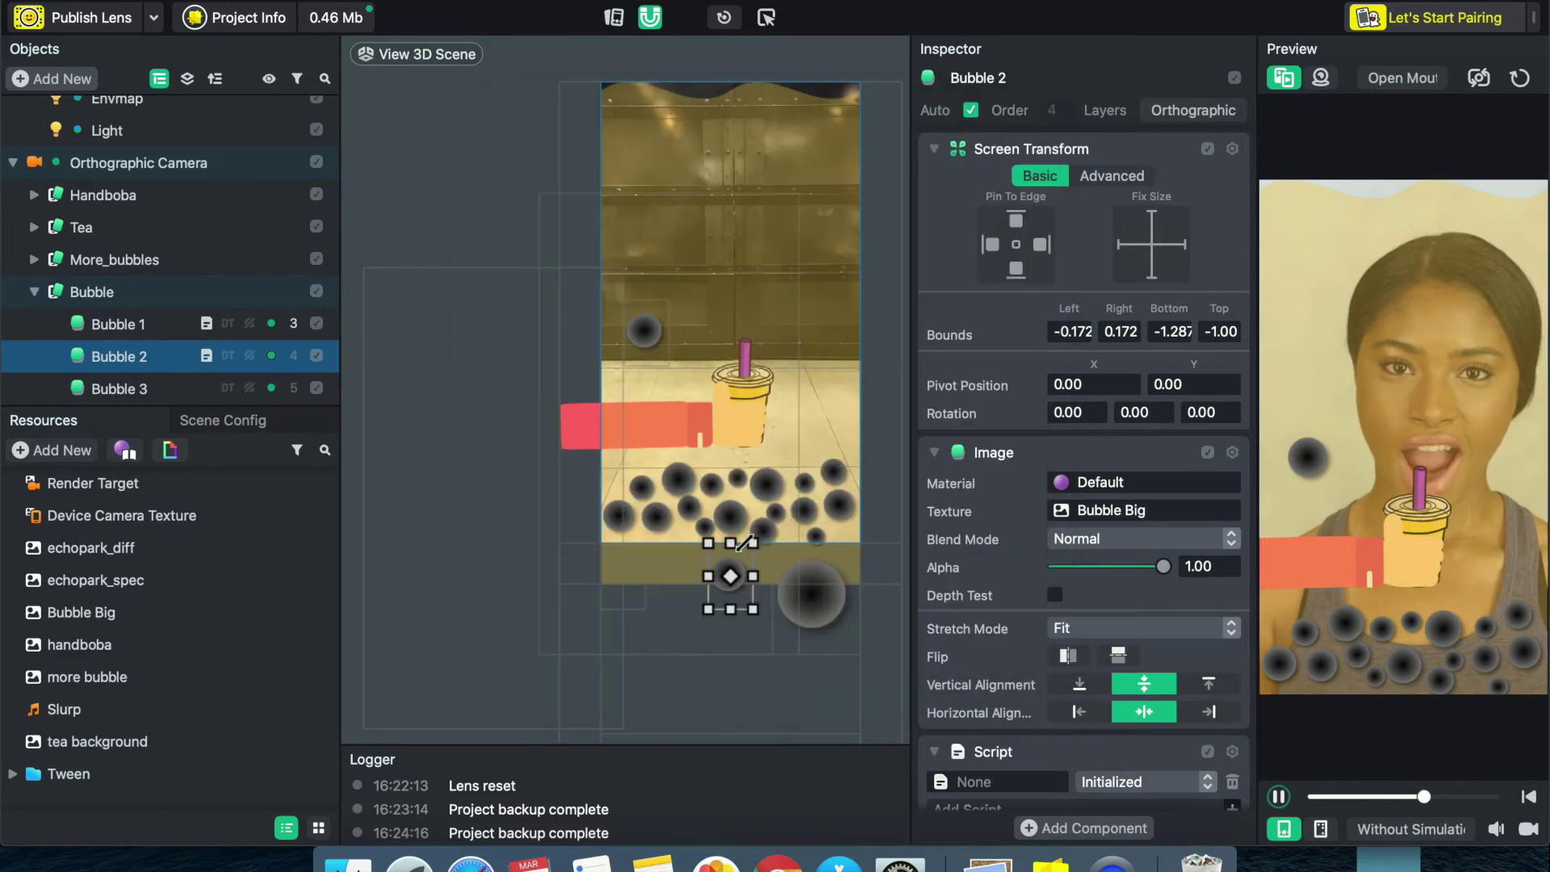
- Name Bubble 2's tween bubble2
scroll(1116, 764, down, 5)
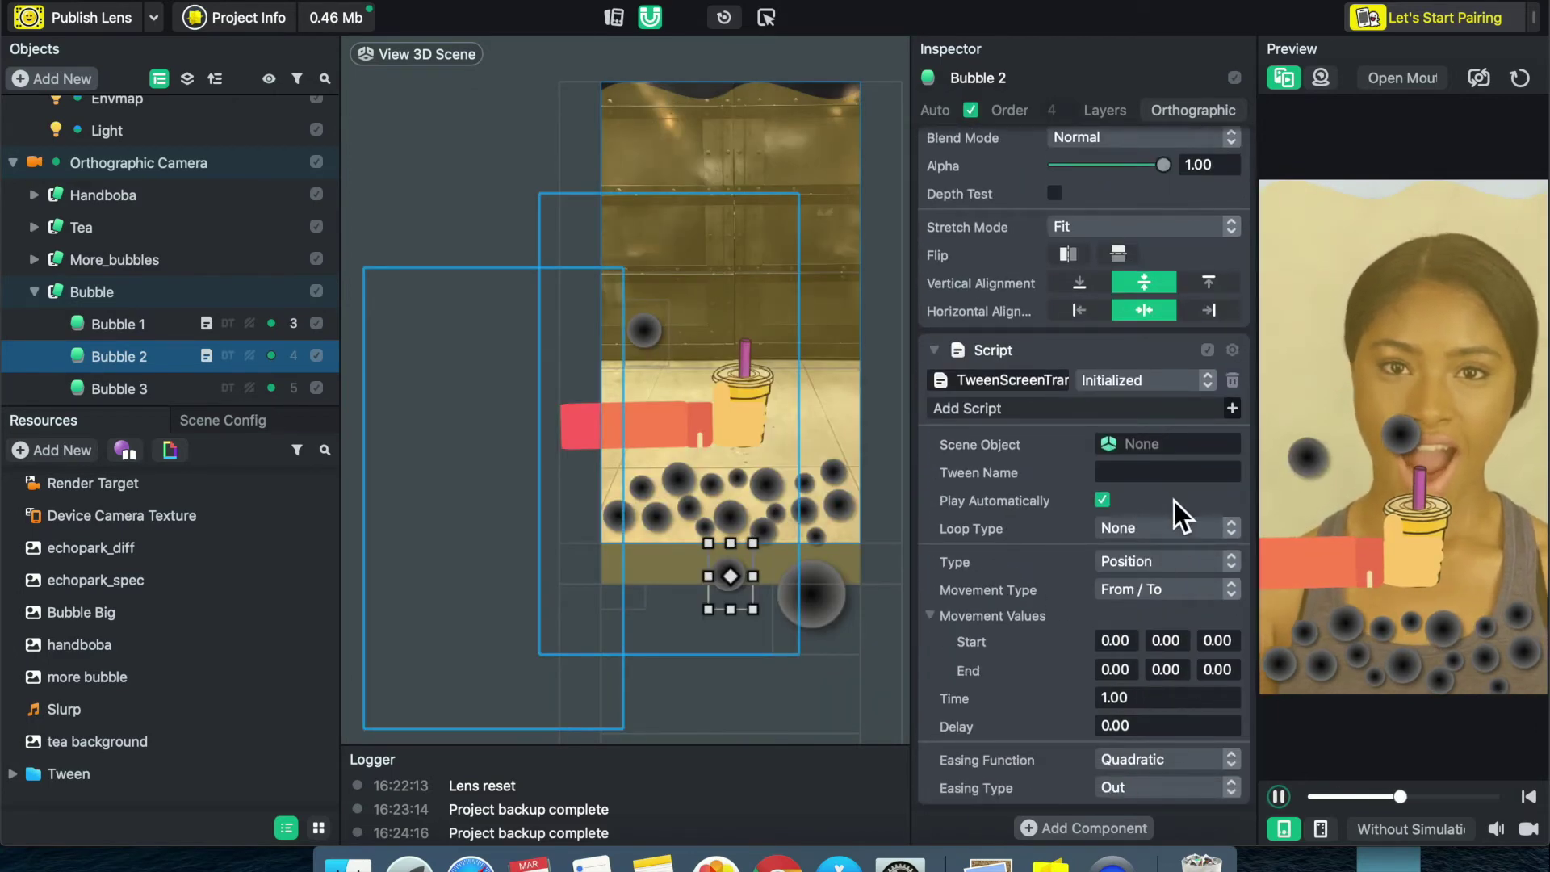
click(1170, 474)
text(bubble2)
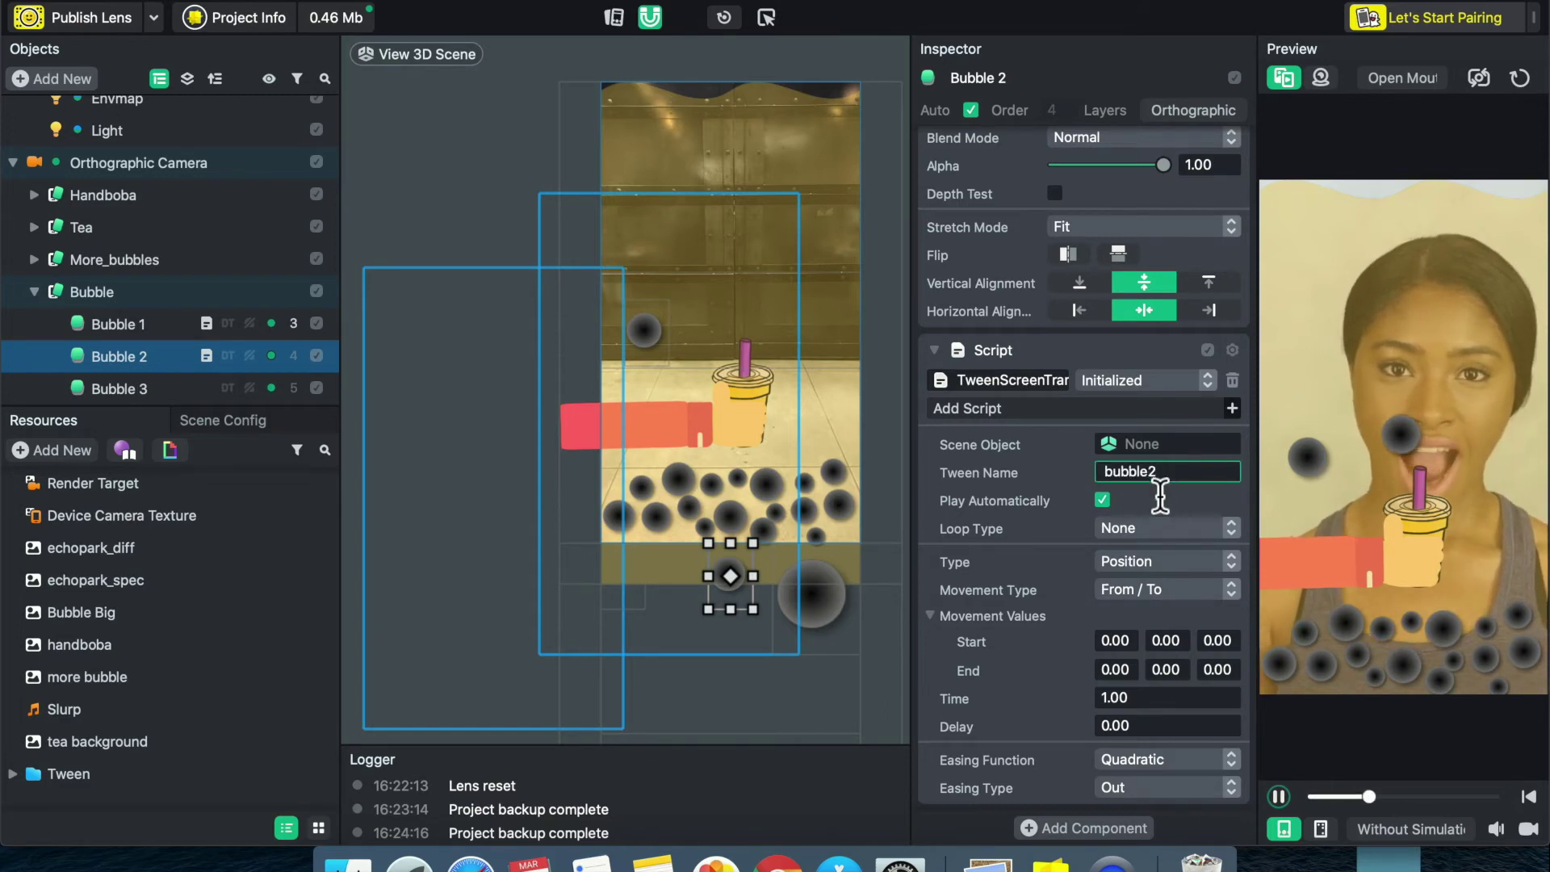
click(1001, 519)
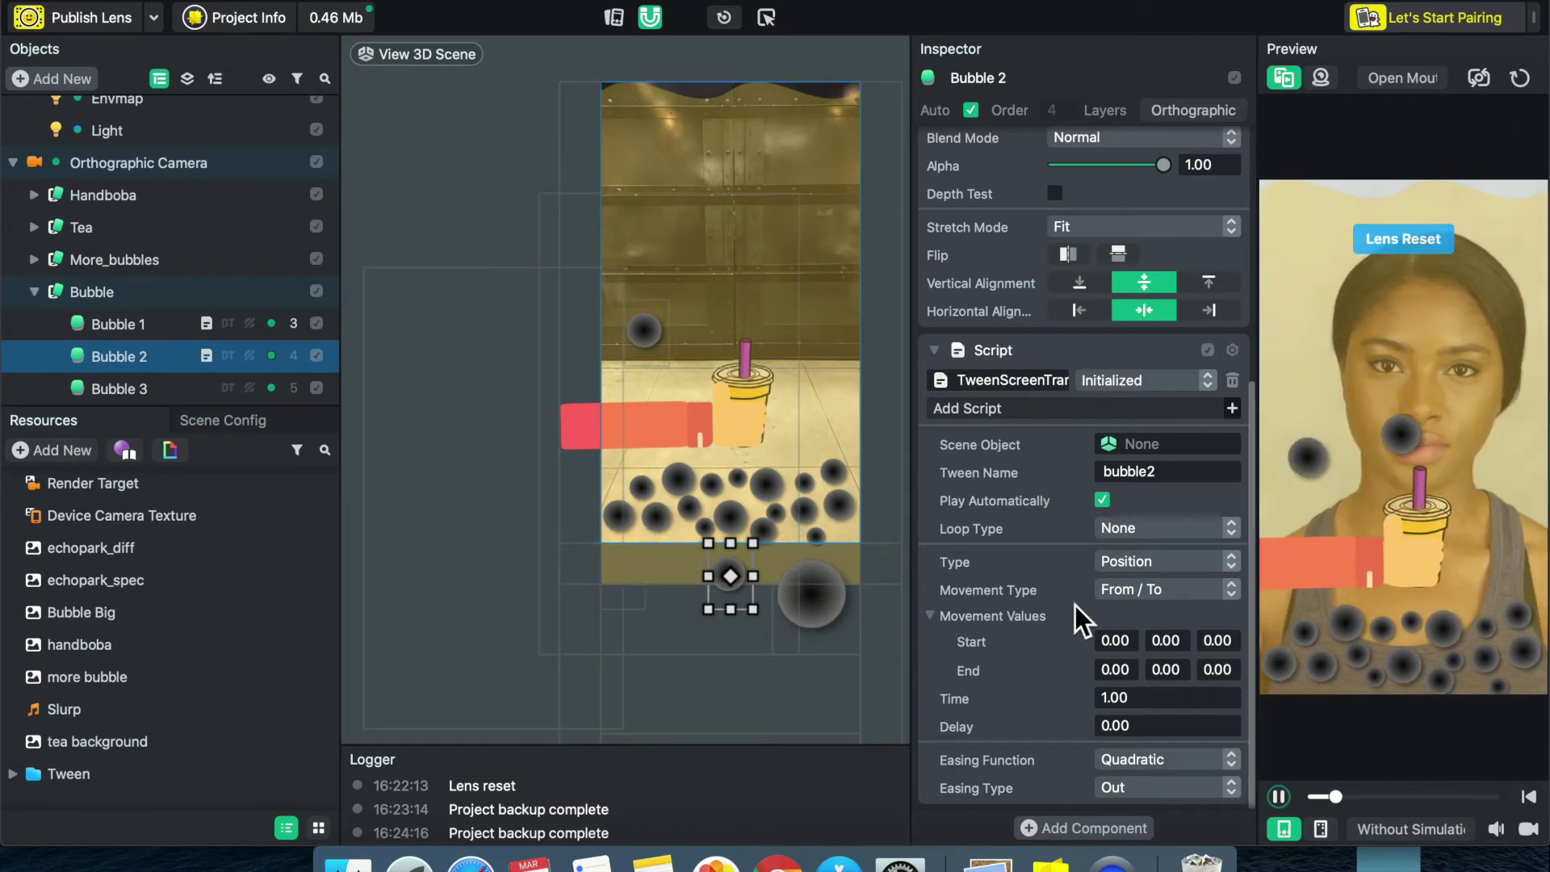
- Set the bubble2 tween's Start Y to -11.4363 and Start Z to -40.00, matching Bubble 2's position in the advanced screen transform
scroll(1074, 603, up, 5)
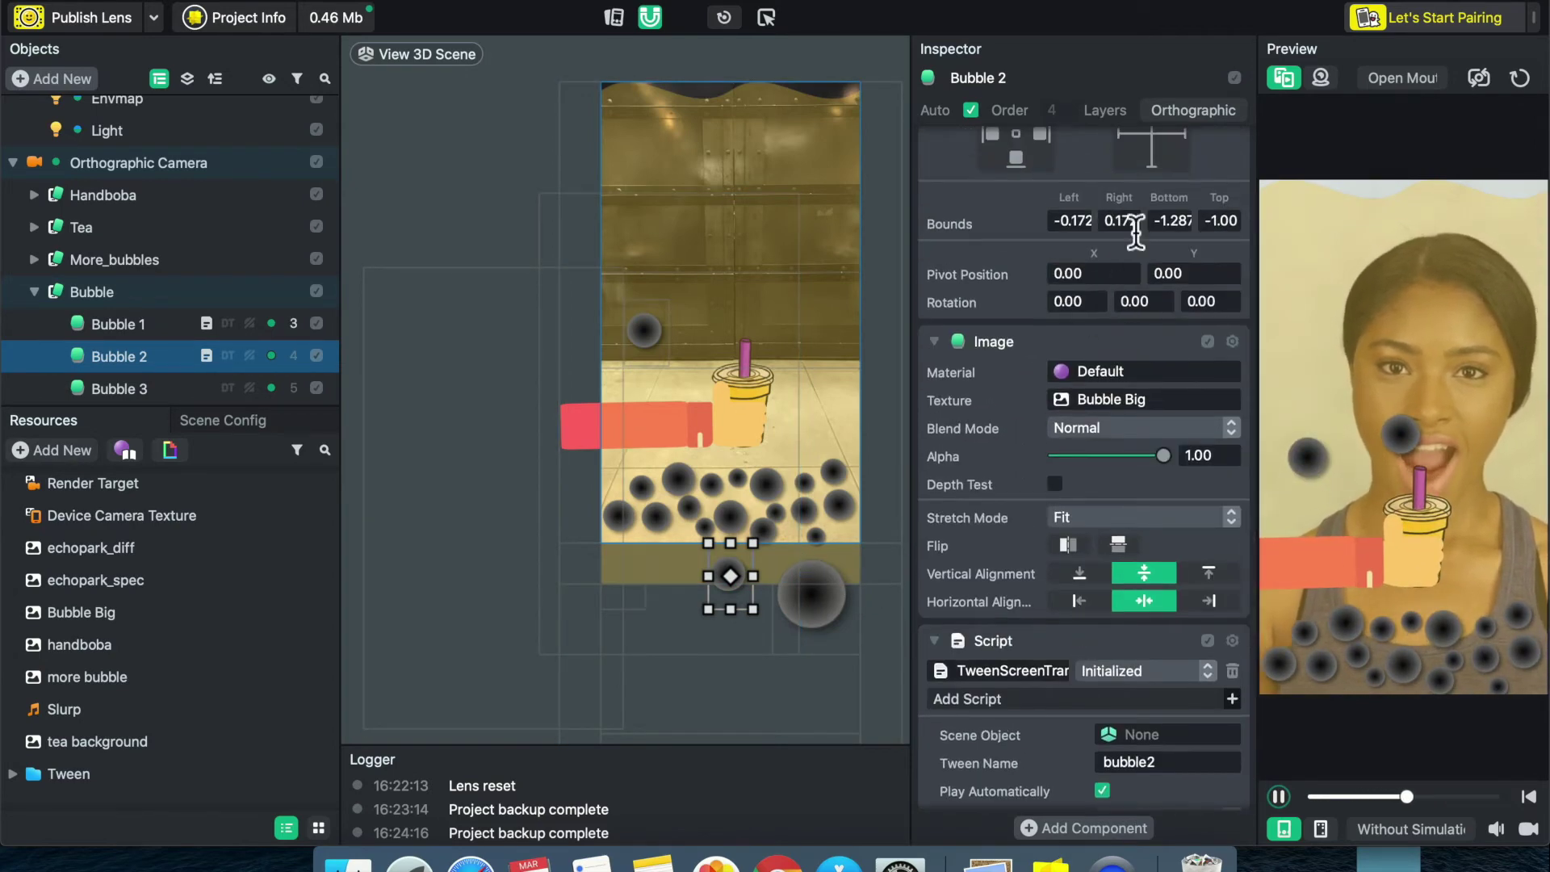
scroll(1130, 254, up, 2)
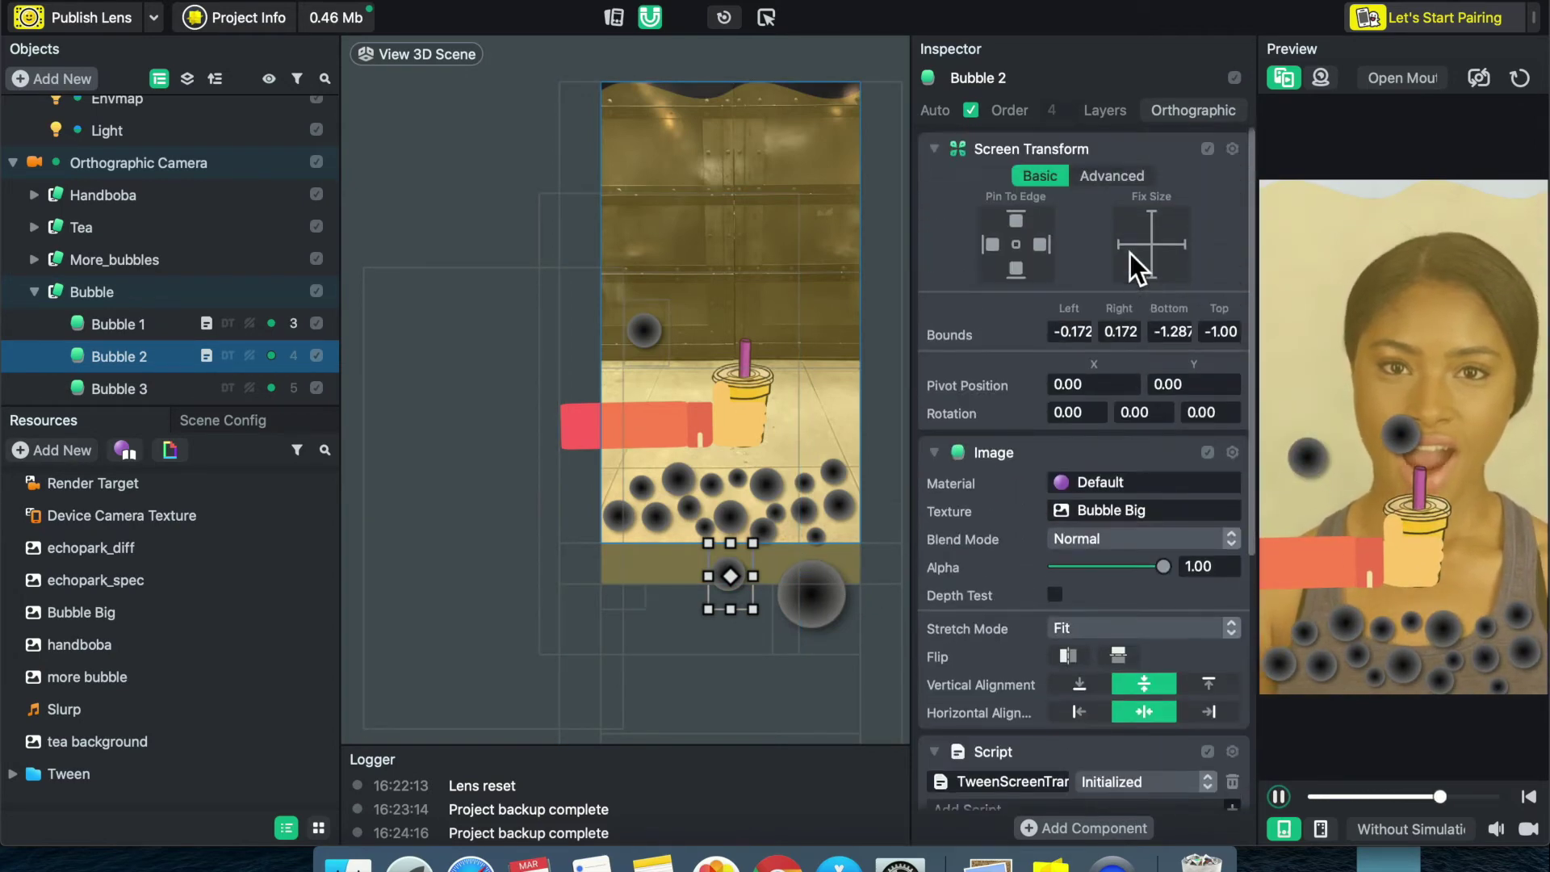
click(1127, 176)
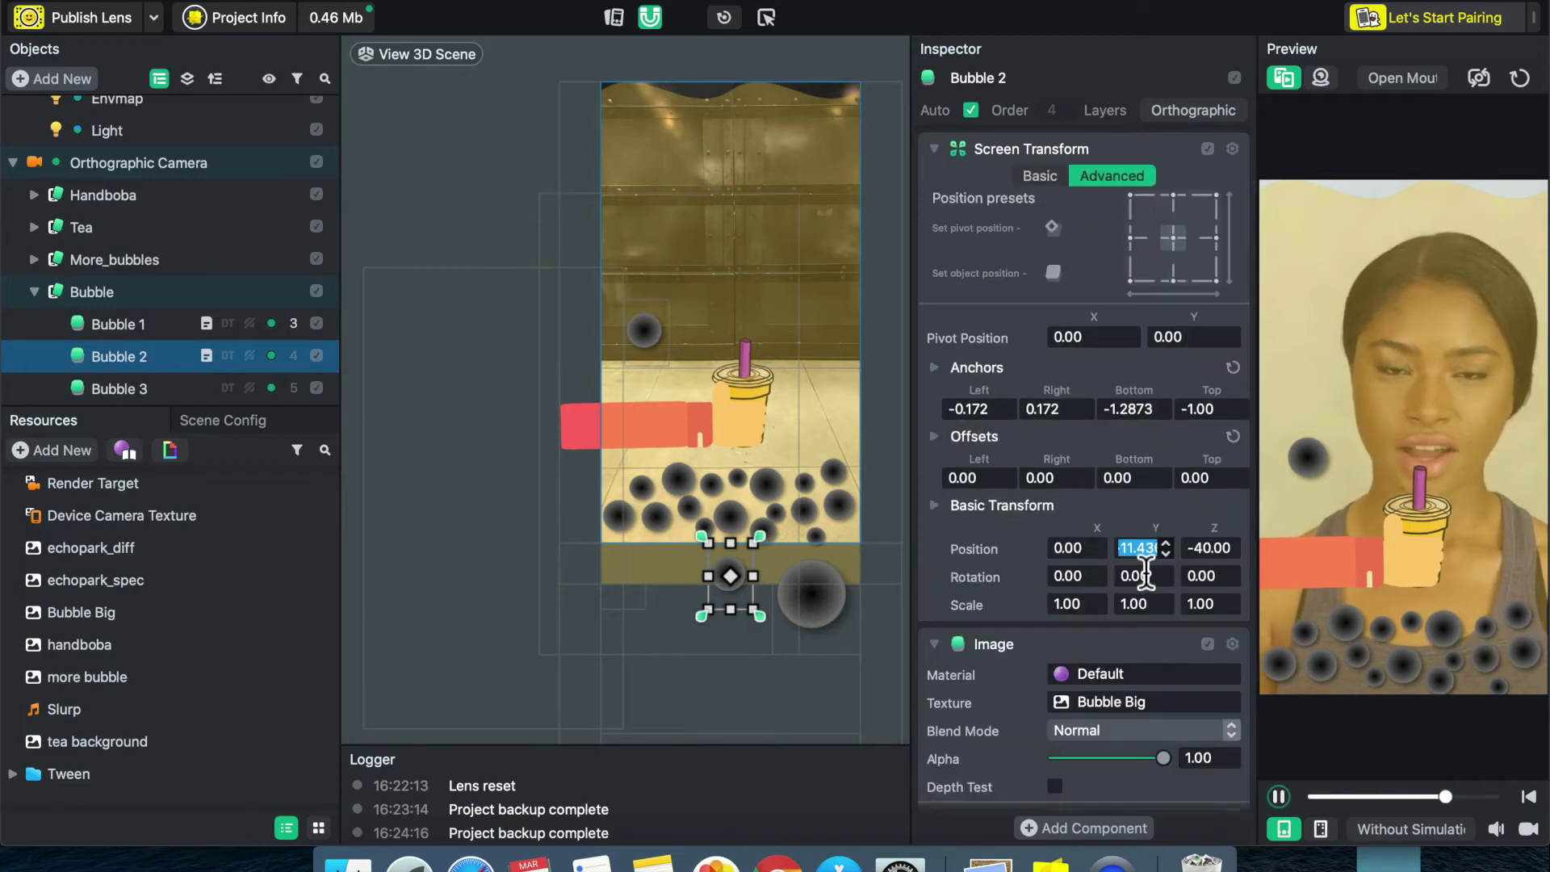
scroll(1146, 636, down, 10)
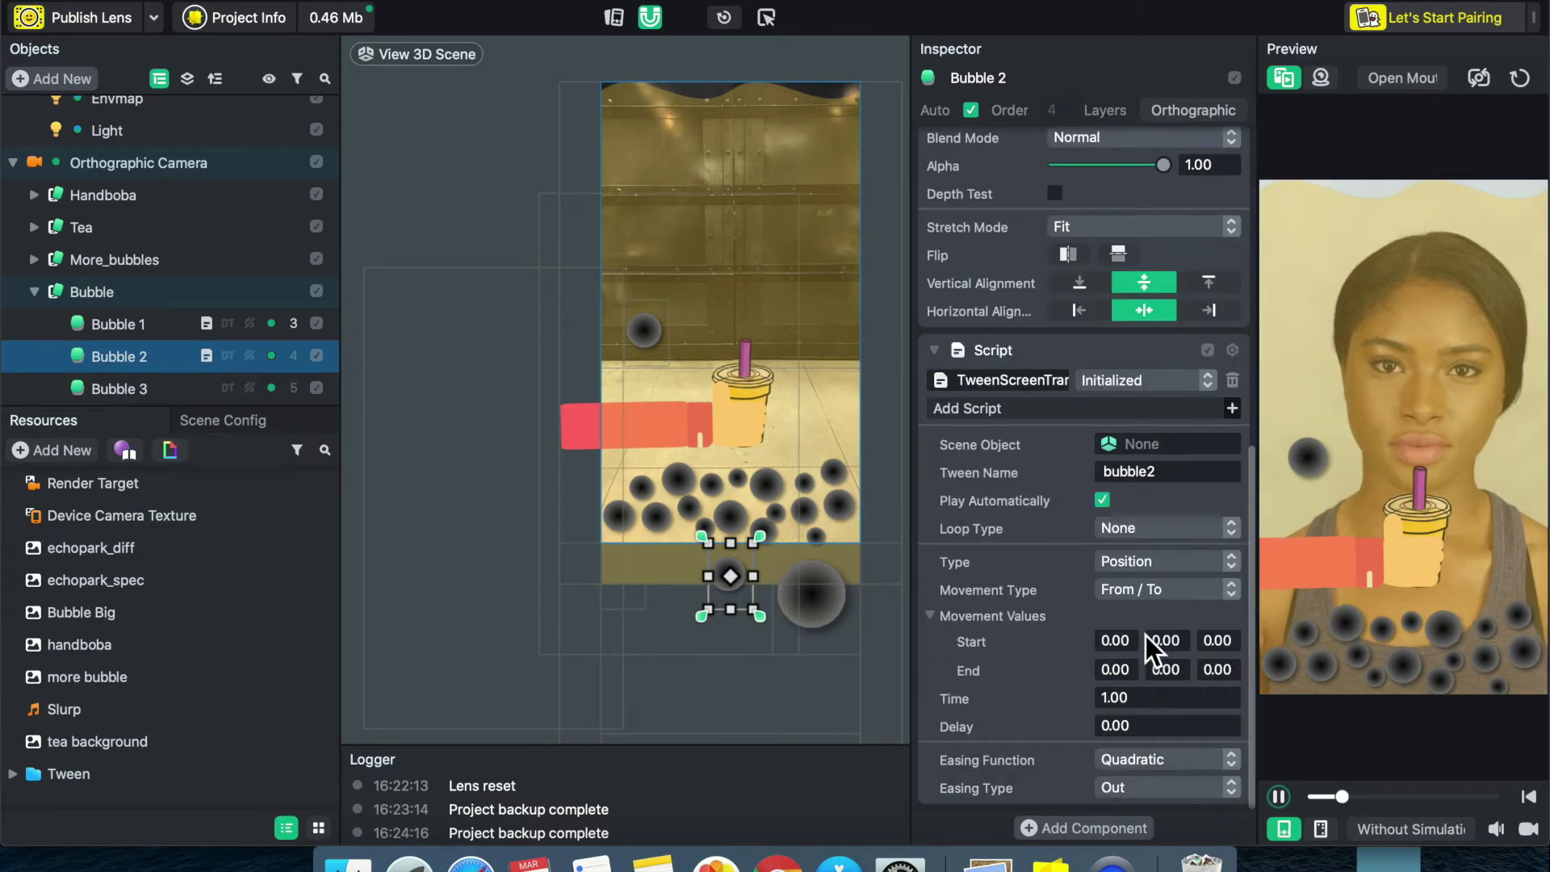
click(1159, 640)
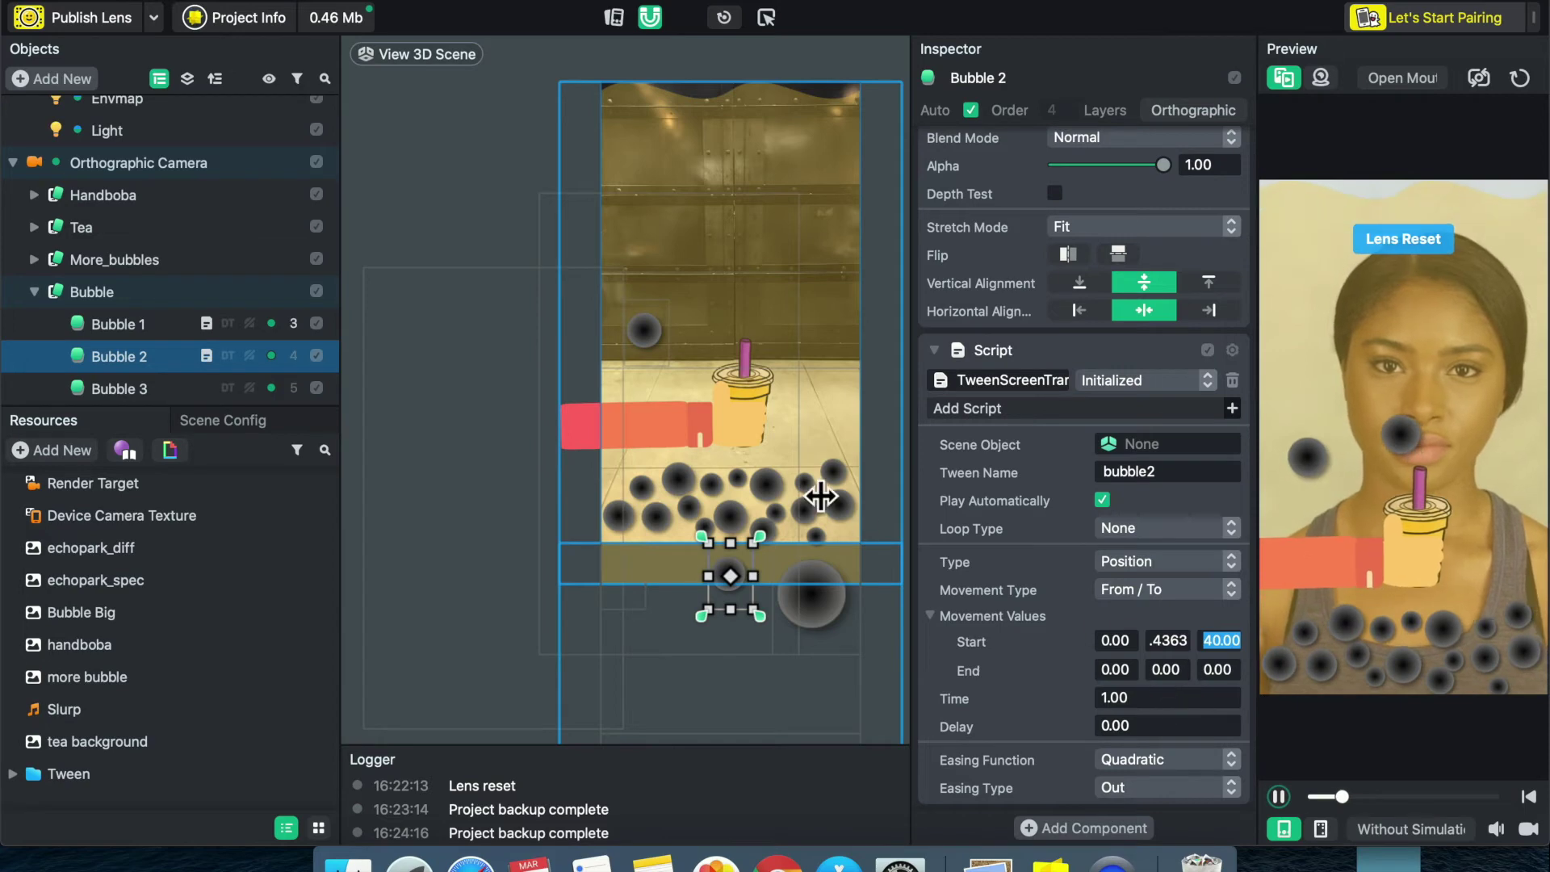
- Move Bubble 2 straight up near the frame's upper edge and copy its Y position of 5.1657 into the tween's End Y value
drag(744, 580, 749, 170)
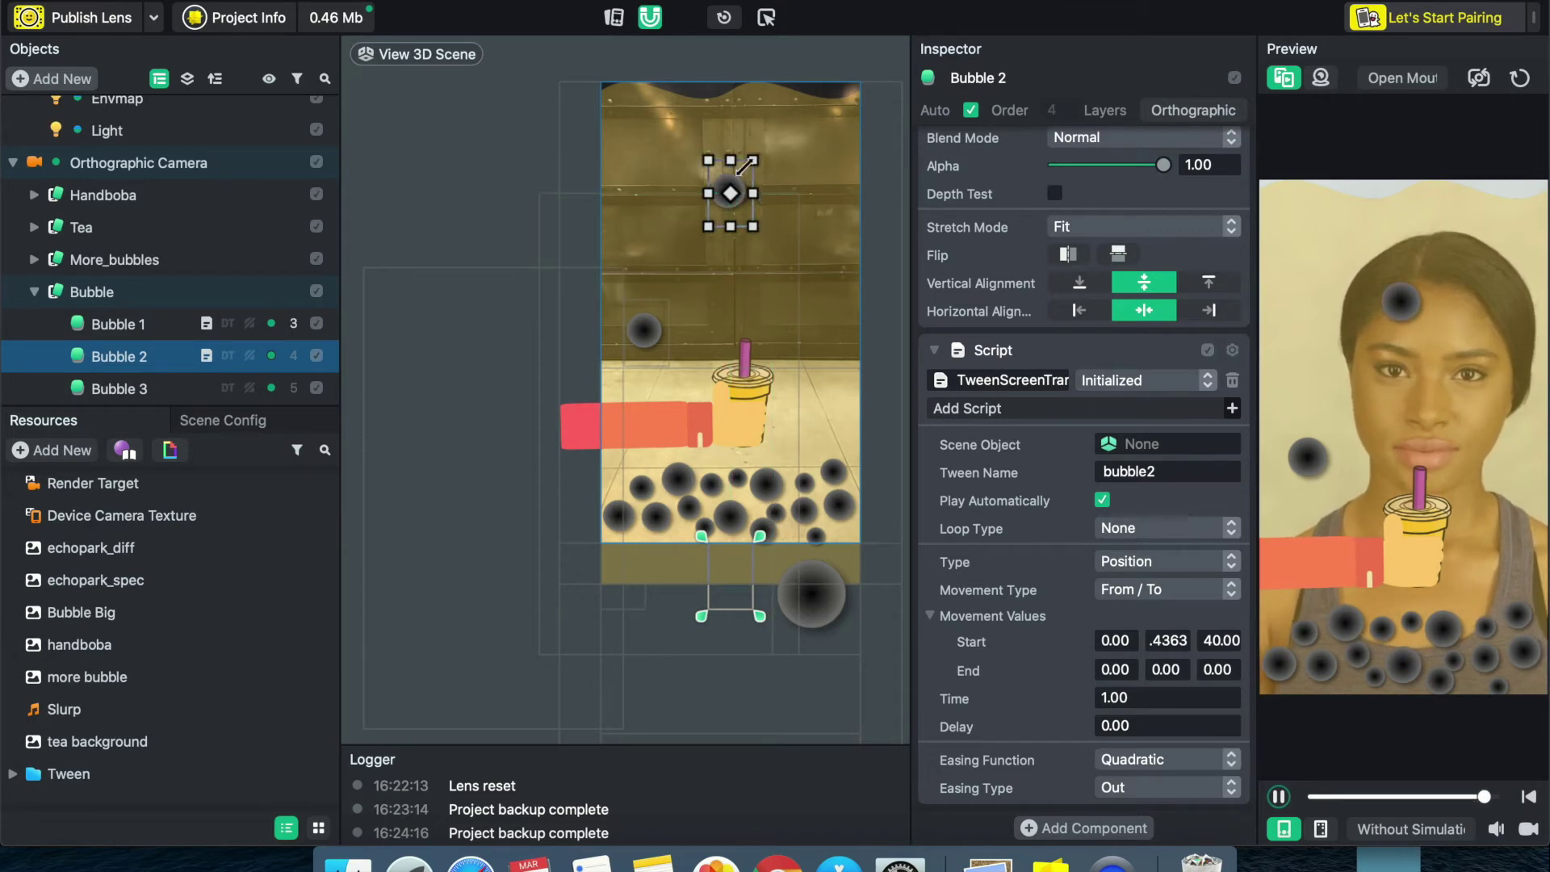
scroll(1111, 256, up, 5)
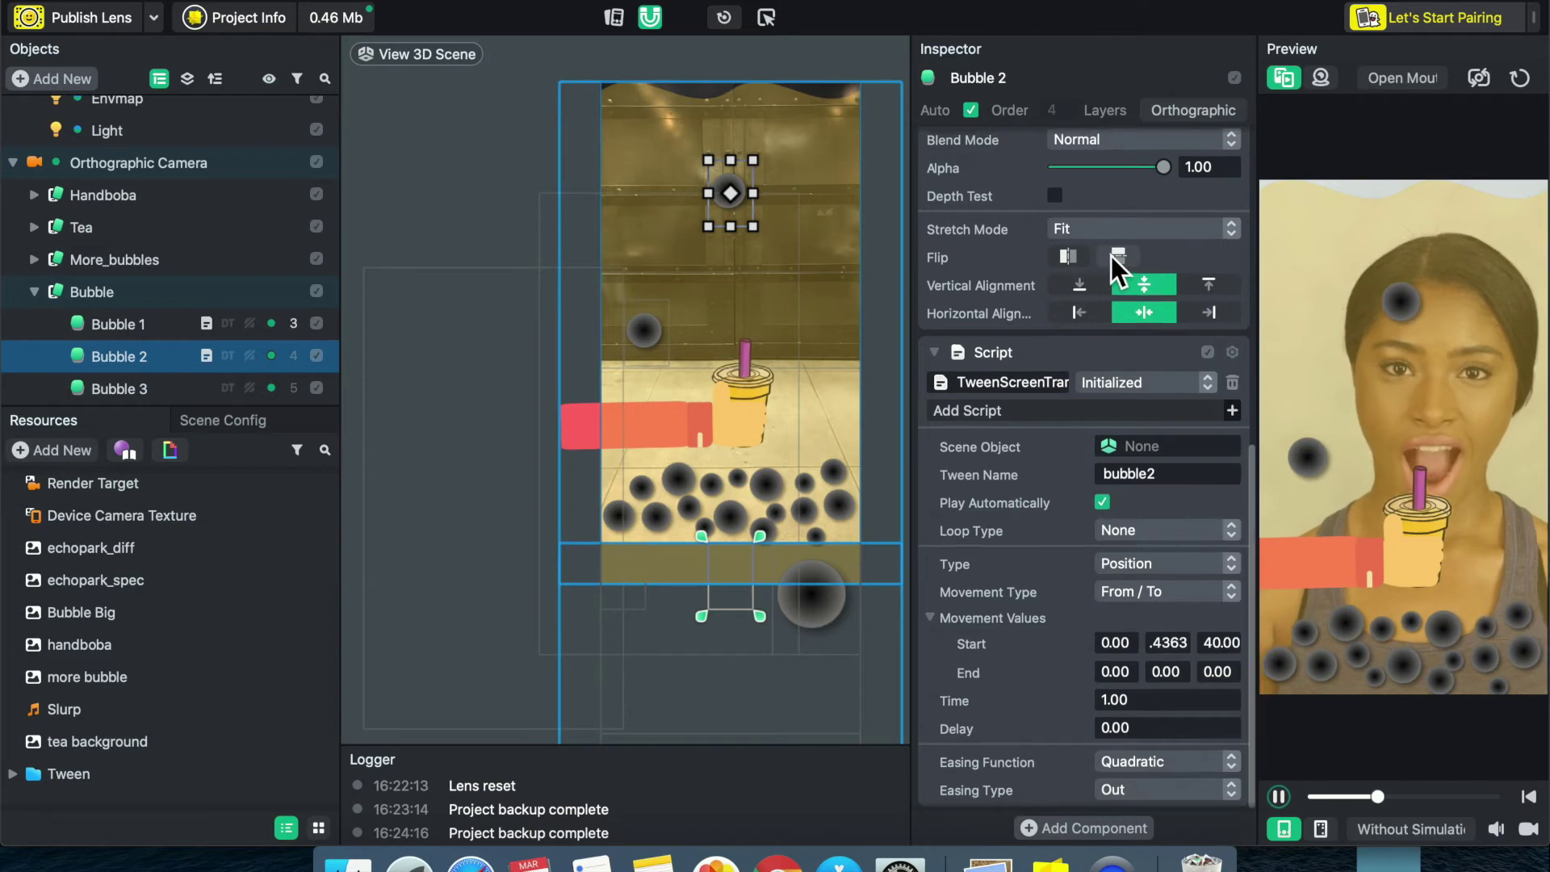
click(1143, 260)
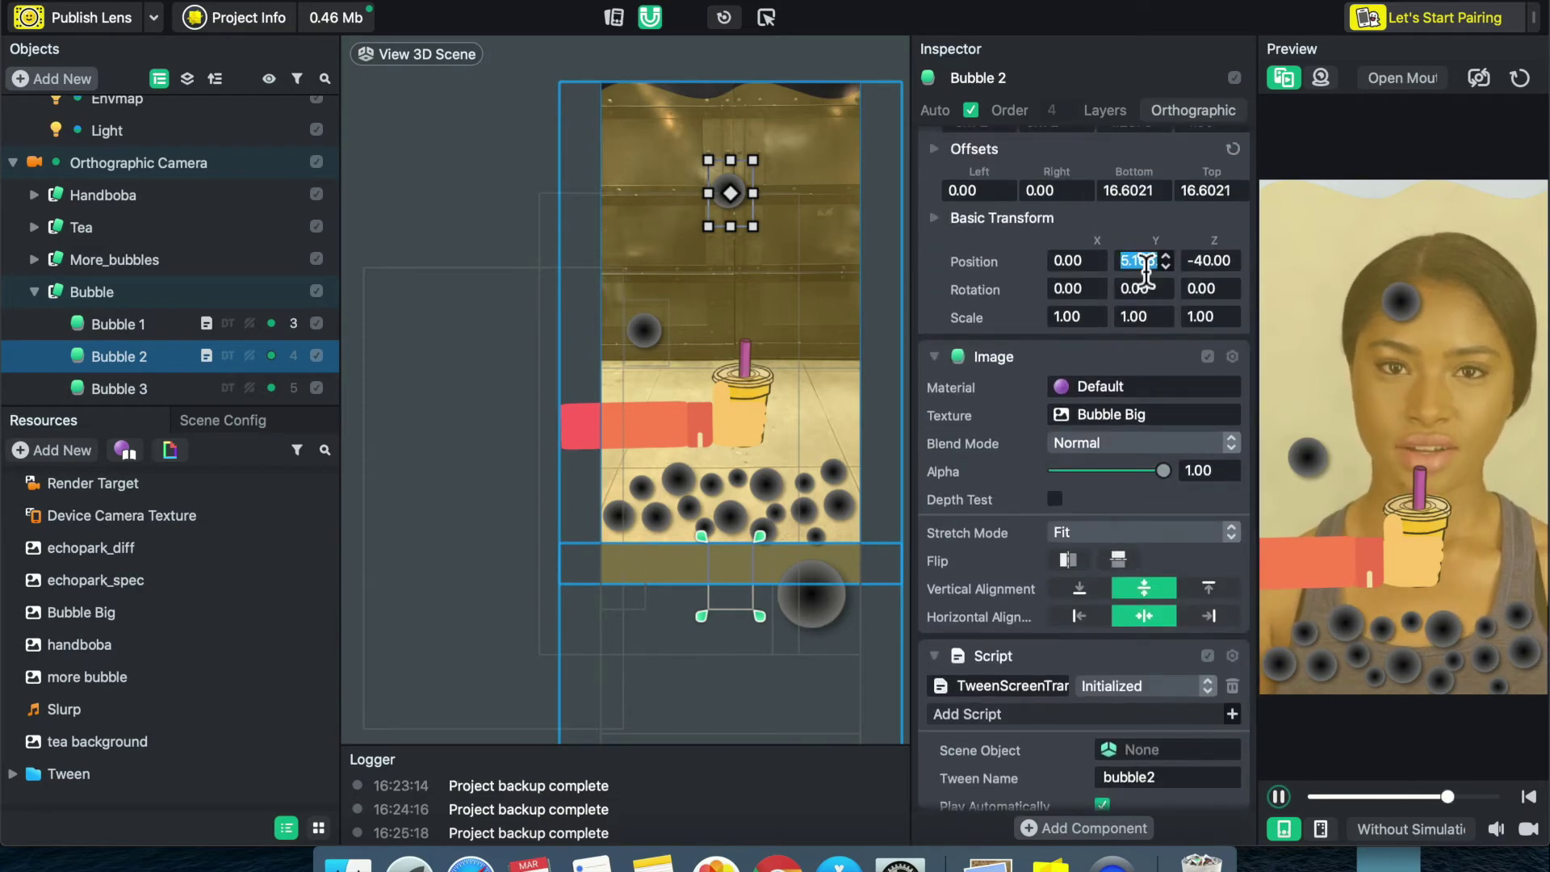
scroll(1147, 274, down, 5)
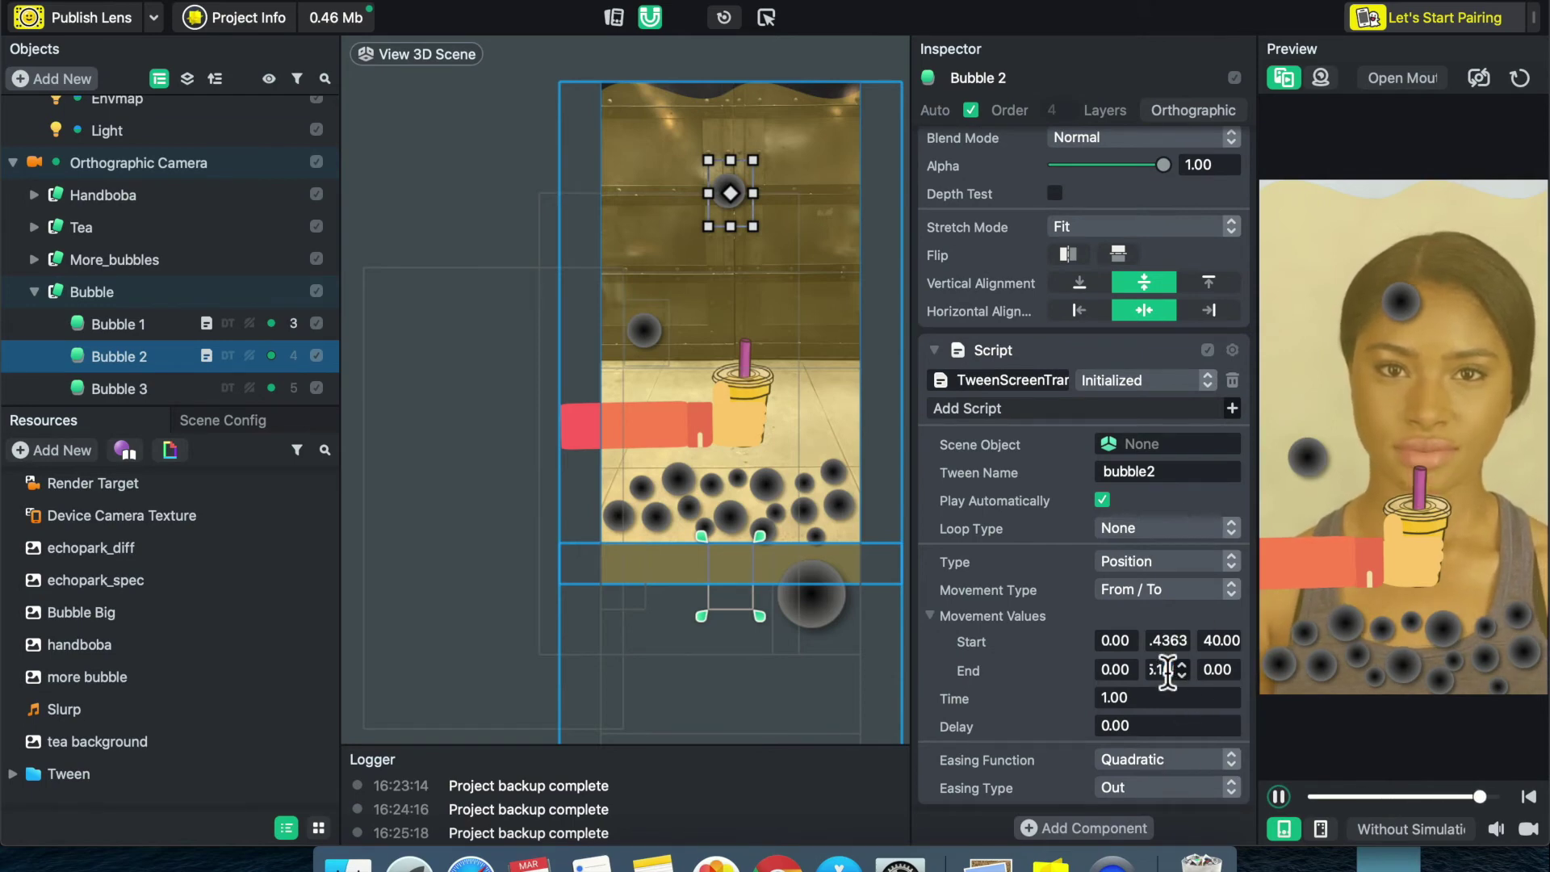
- Set the bubble2 tween's End Z value to -40.00, matching Bubble 2's Z position
scroll(1193, 578, up, 6)
click(1217, 514)
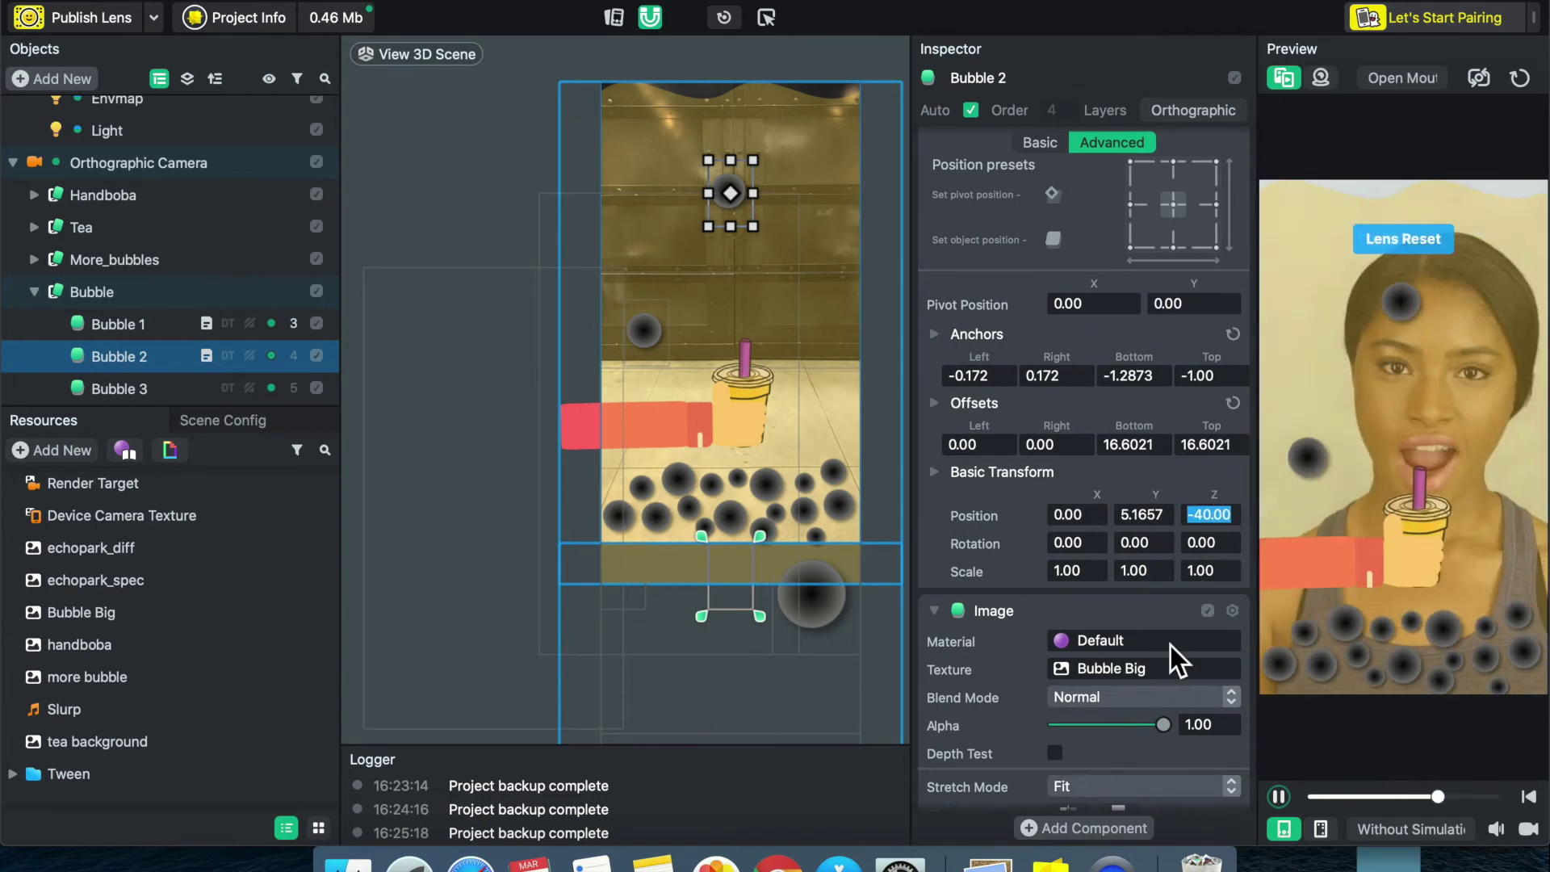
scroll(1170, 646, up, 1)
scroll(1170, 646, down, 7)
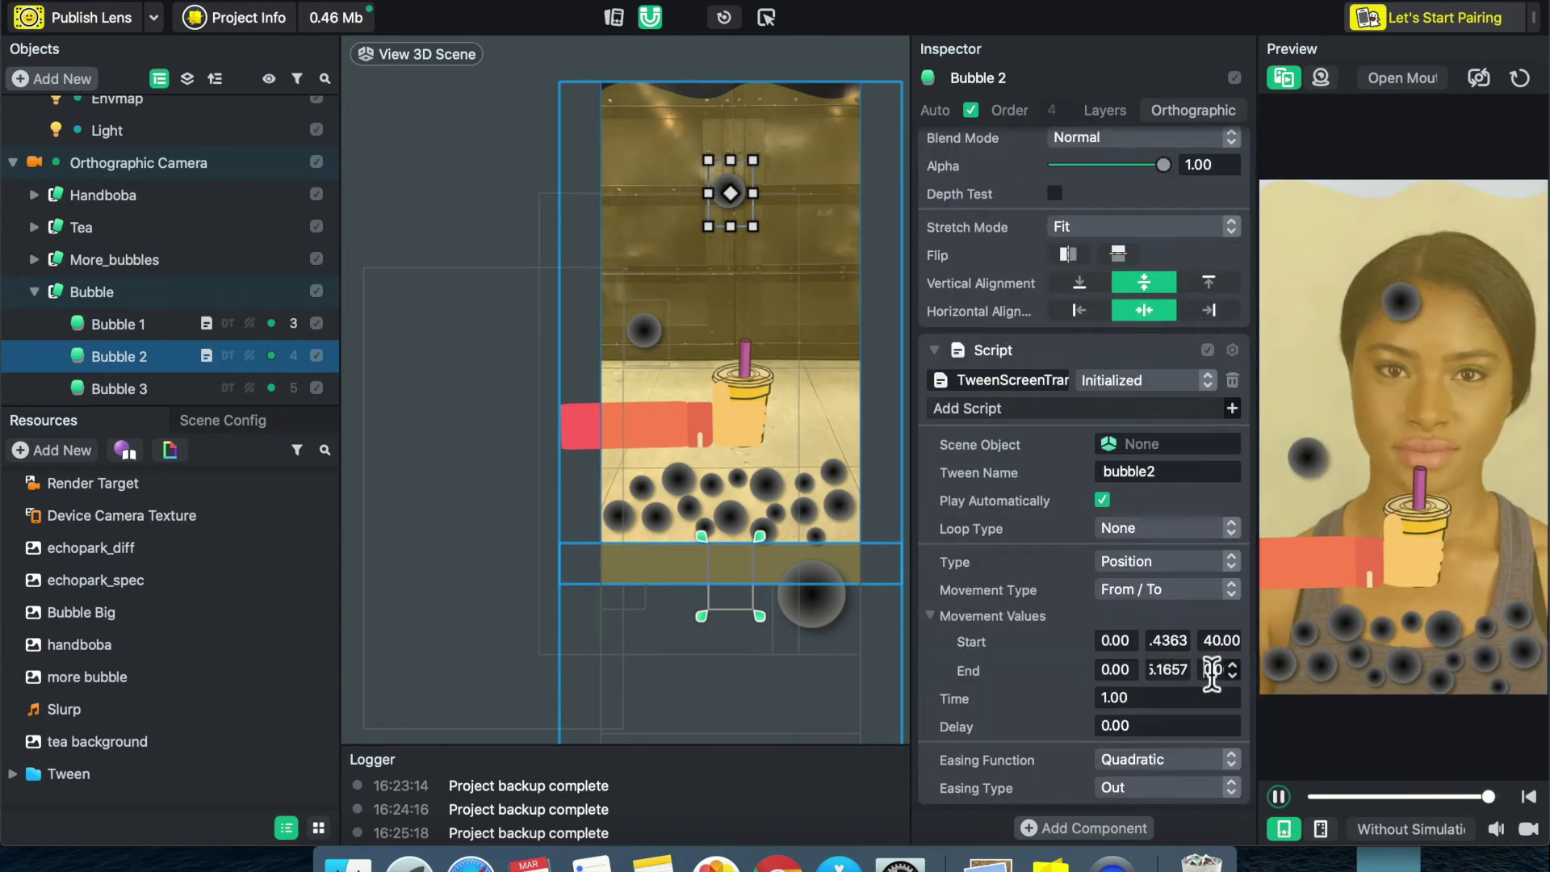
click(1212, 669)
text(40)
key(Return)
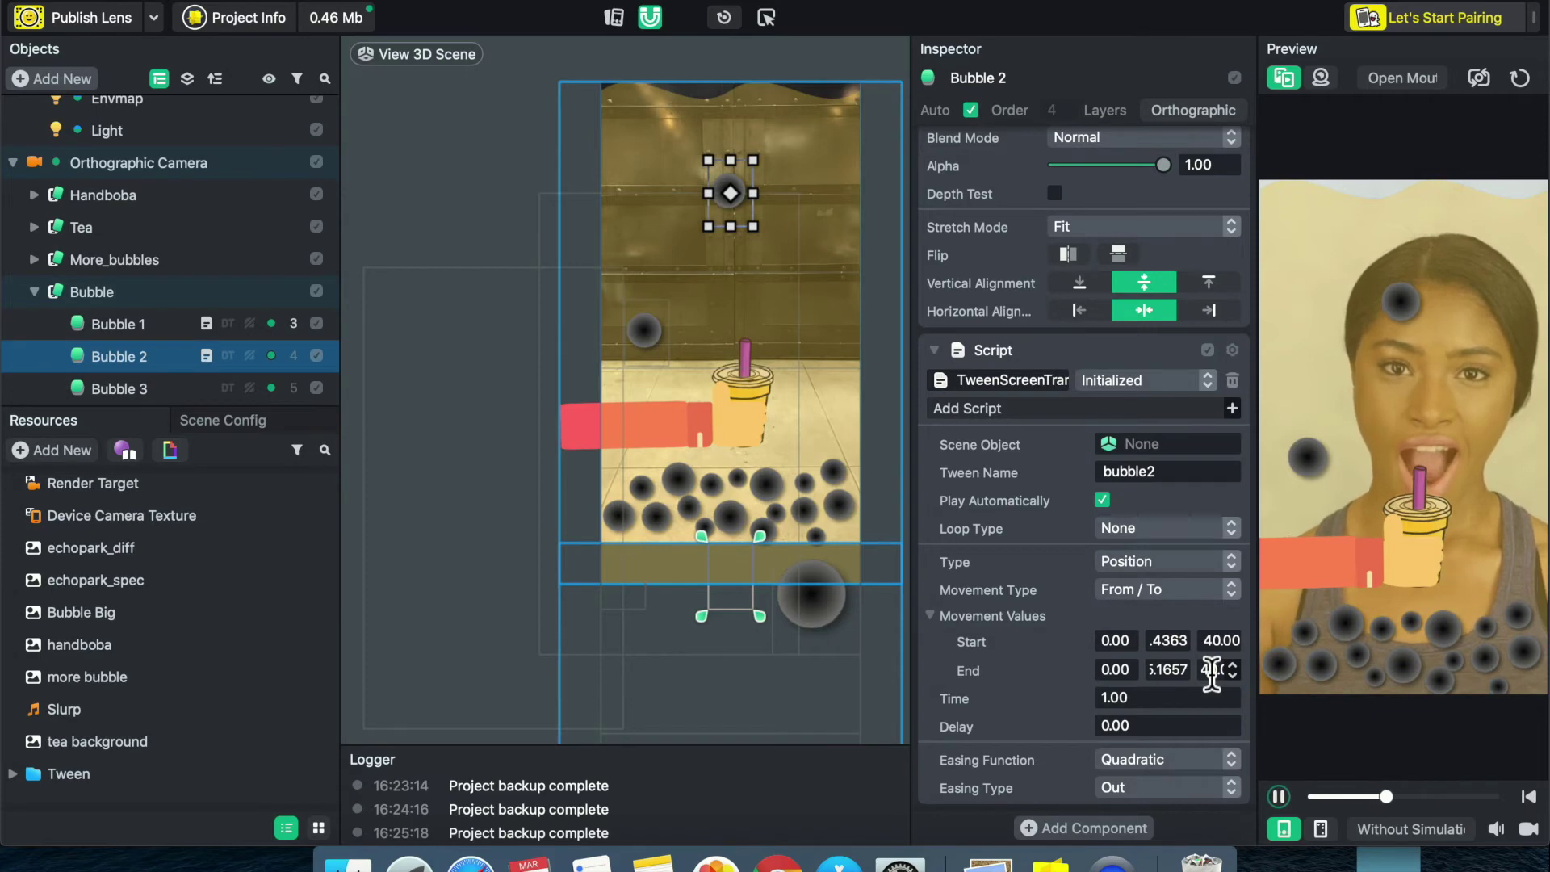
- Set the bubble2 tween's easing function to Elastic
click(1161, 788)
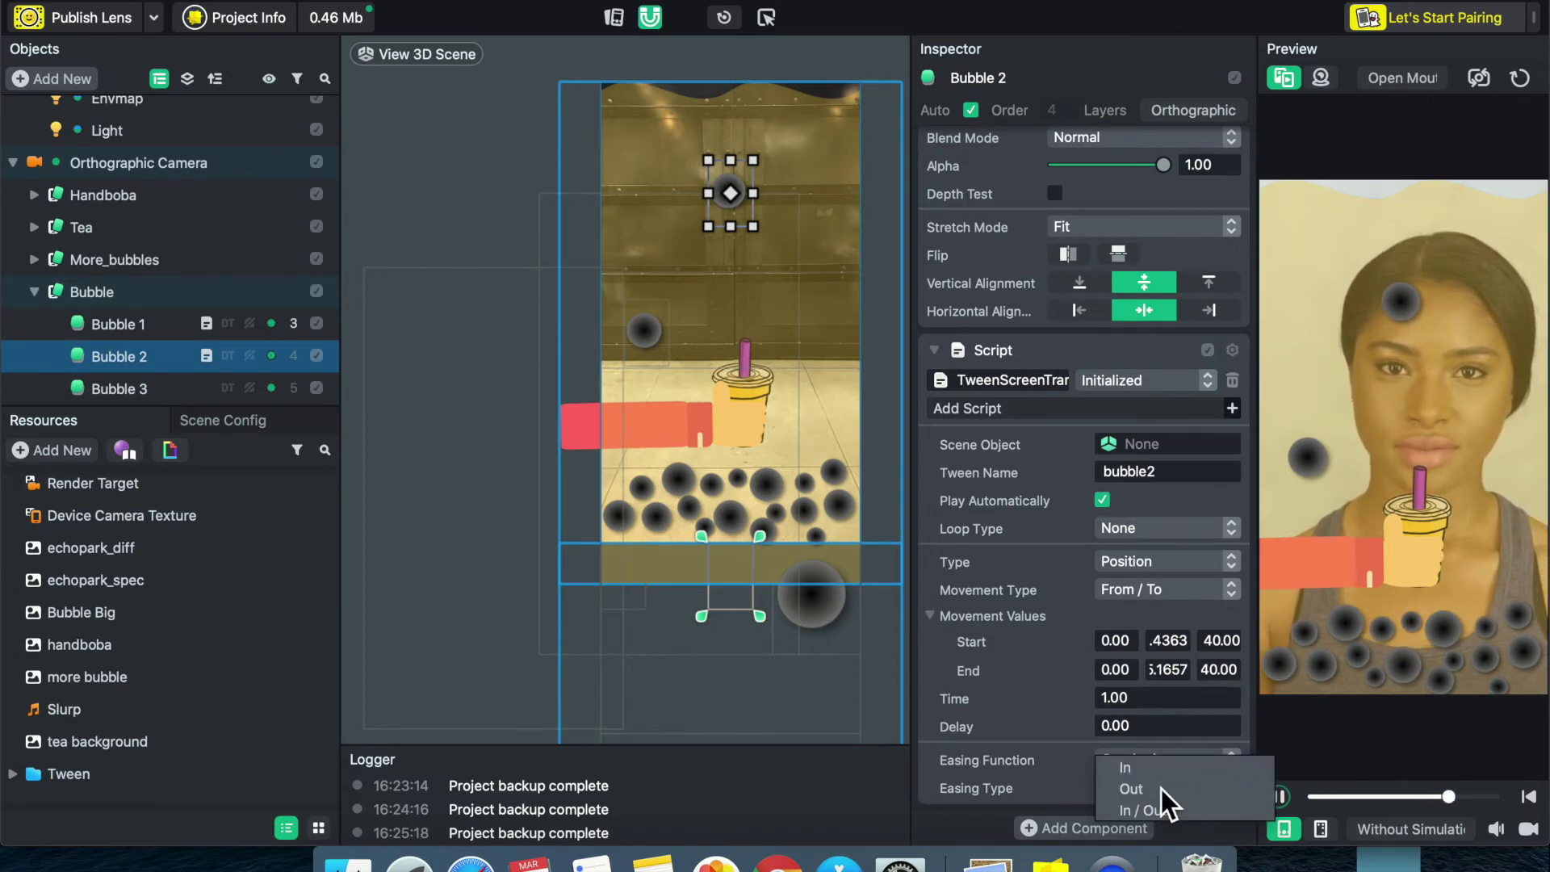
click(1159, 761)
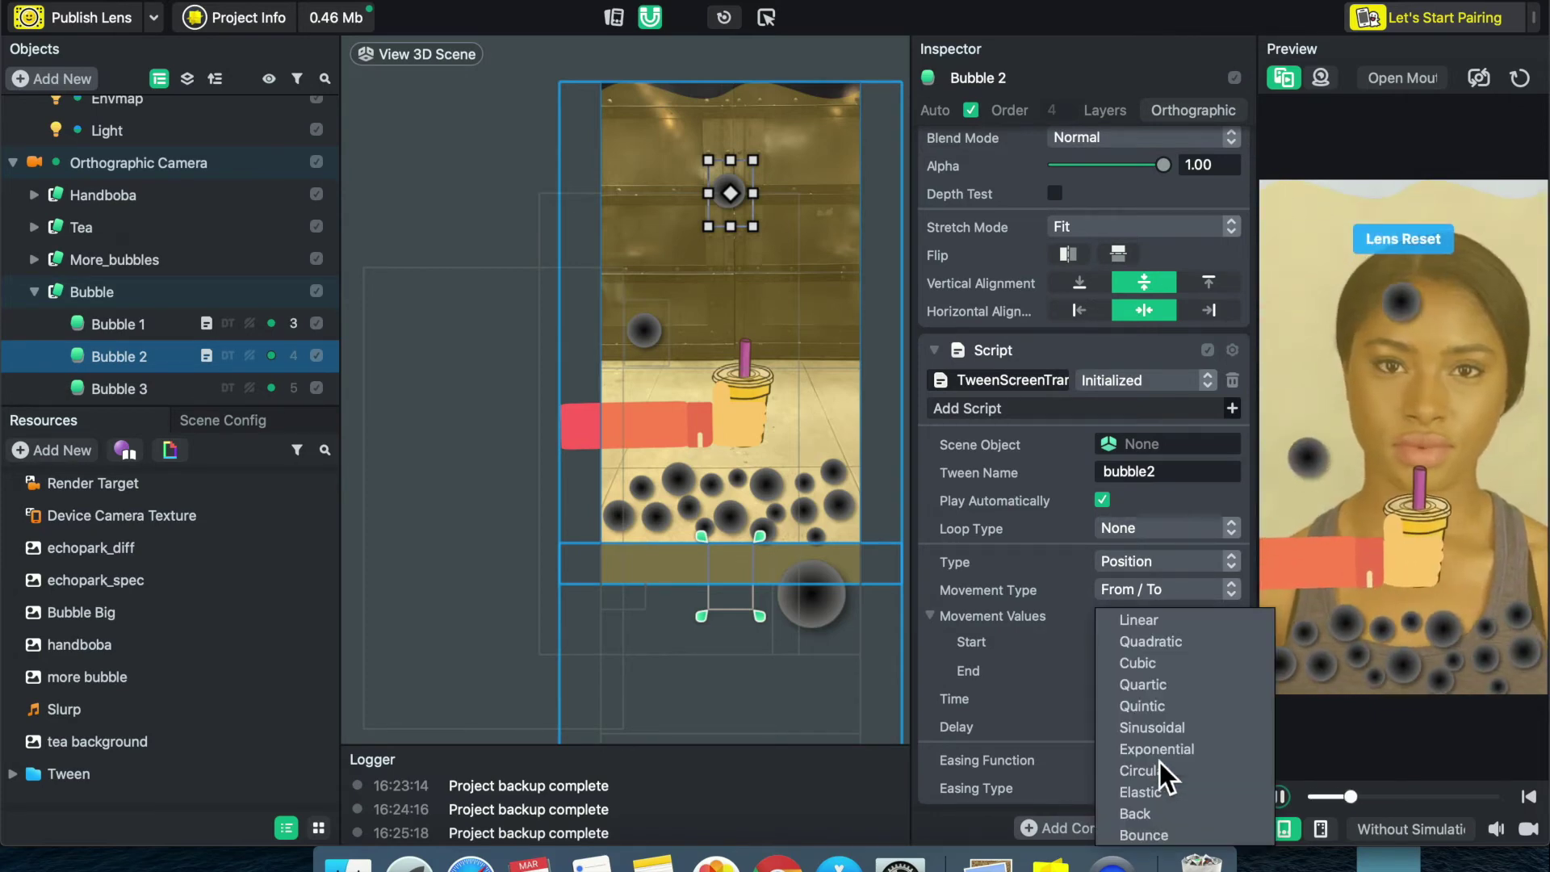
click(1141, 797)
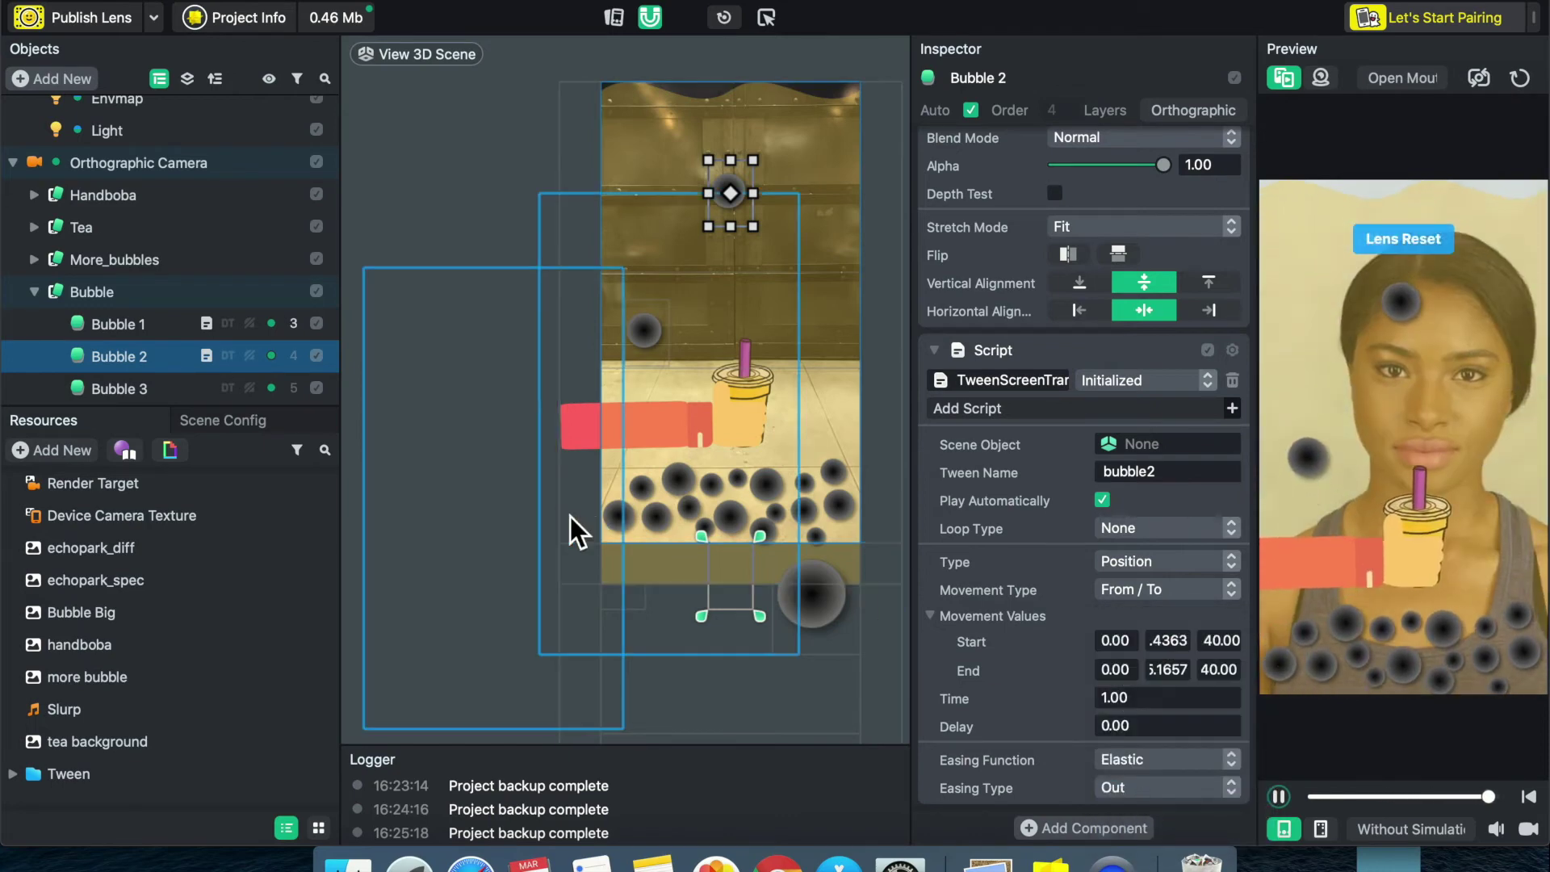
- Set the easing function of Bubble 1's tween to Elastic and restart the lens preview
click(153, 331)
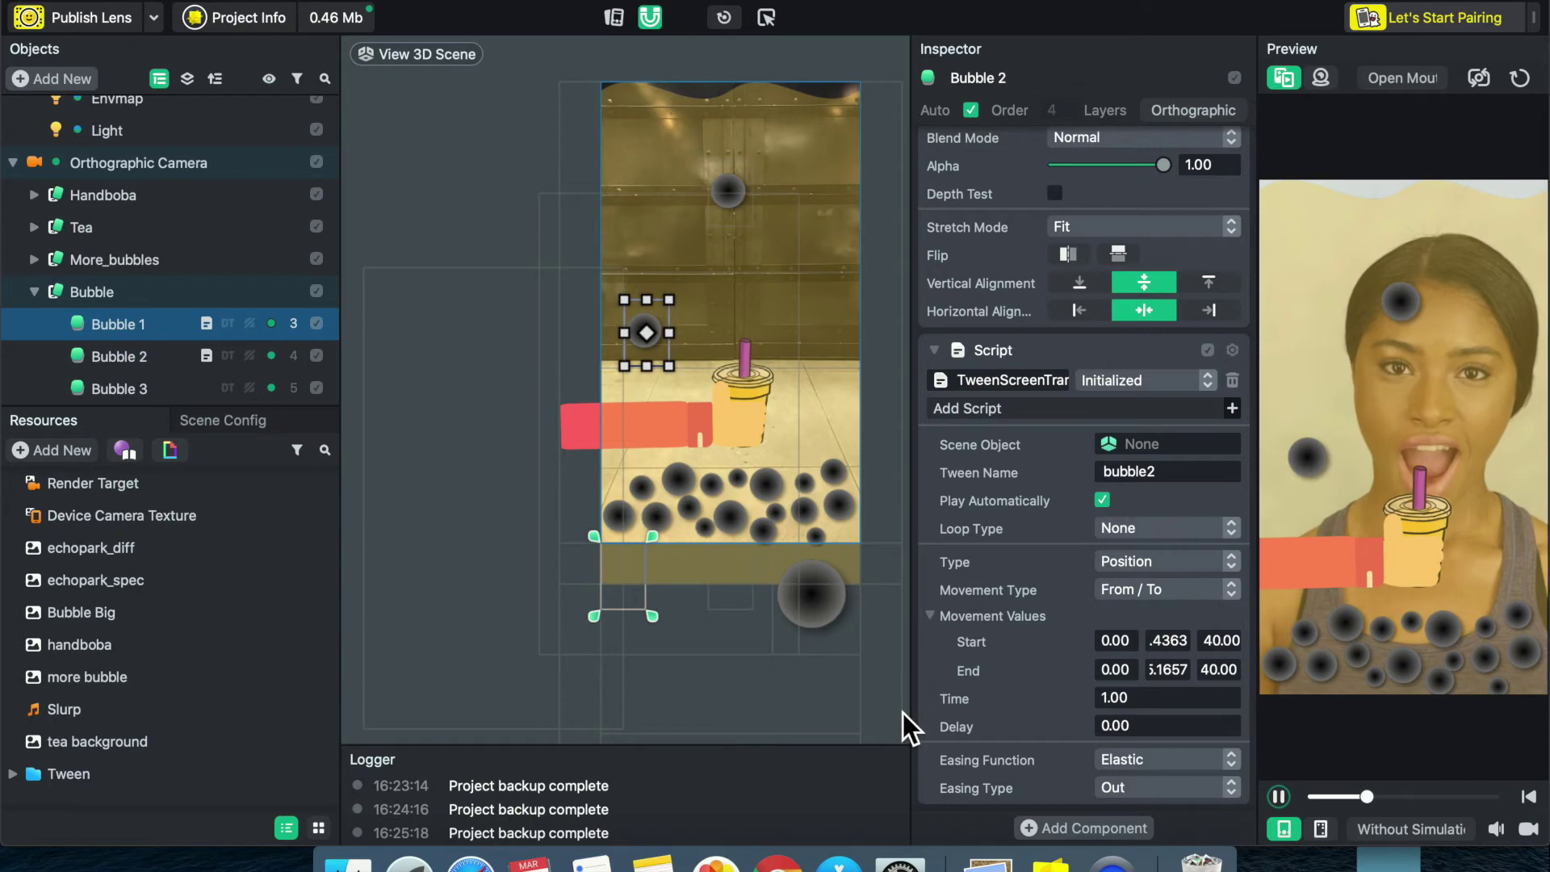
click(1130, 762)
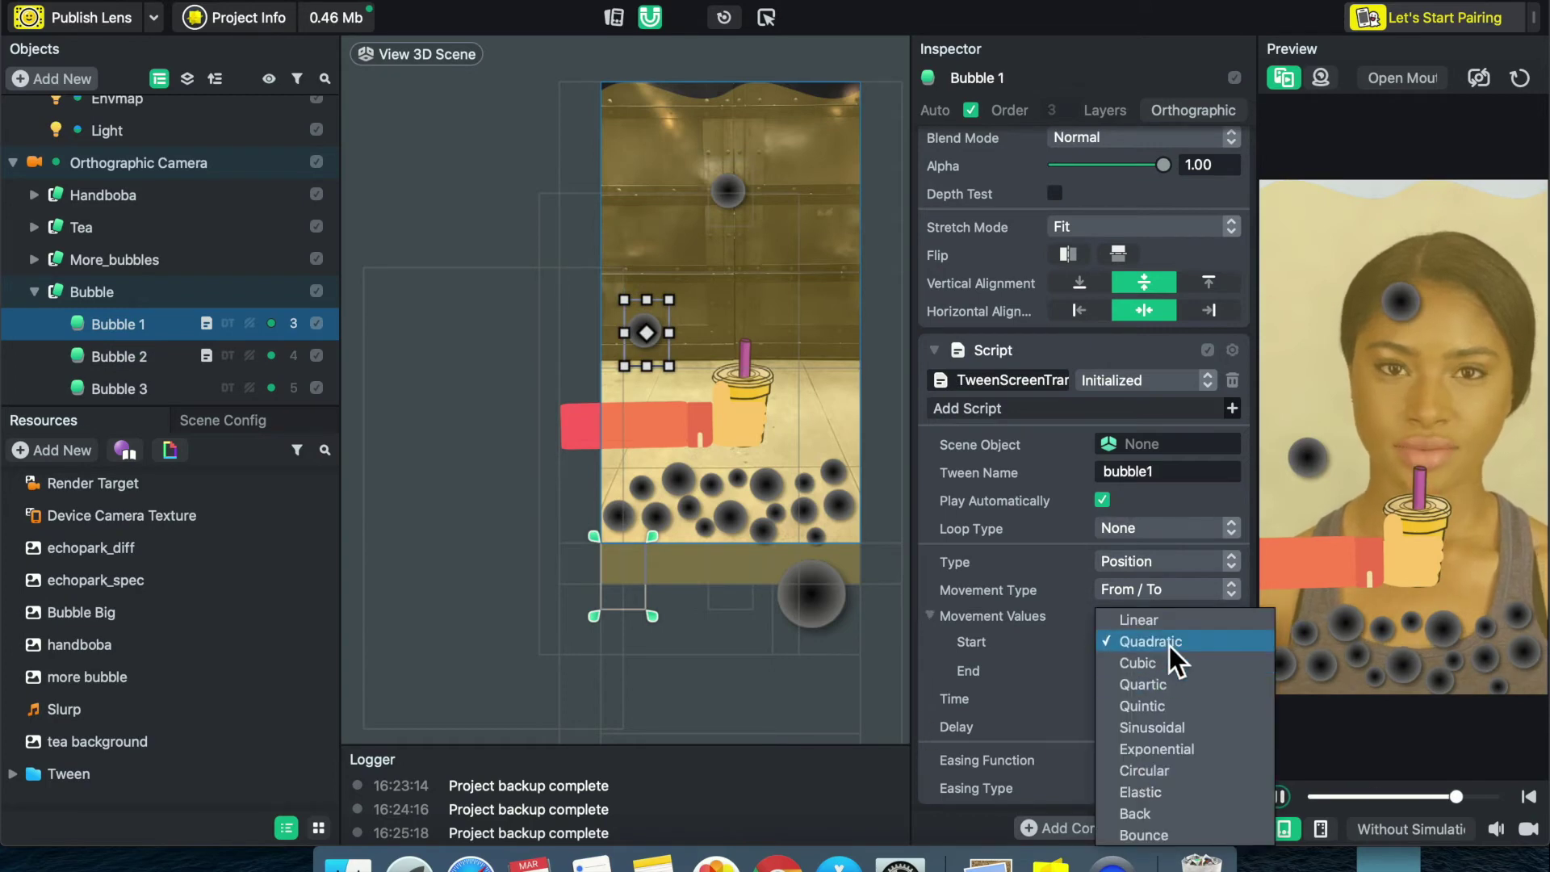
click(1139, 793)
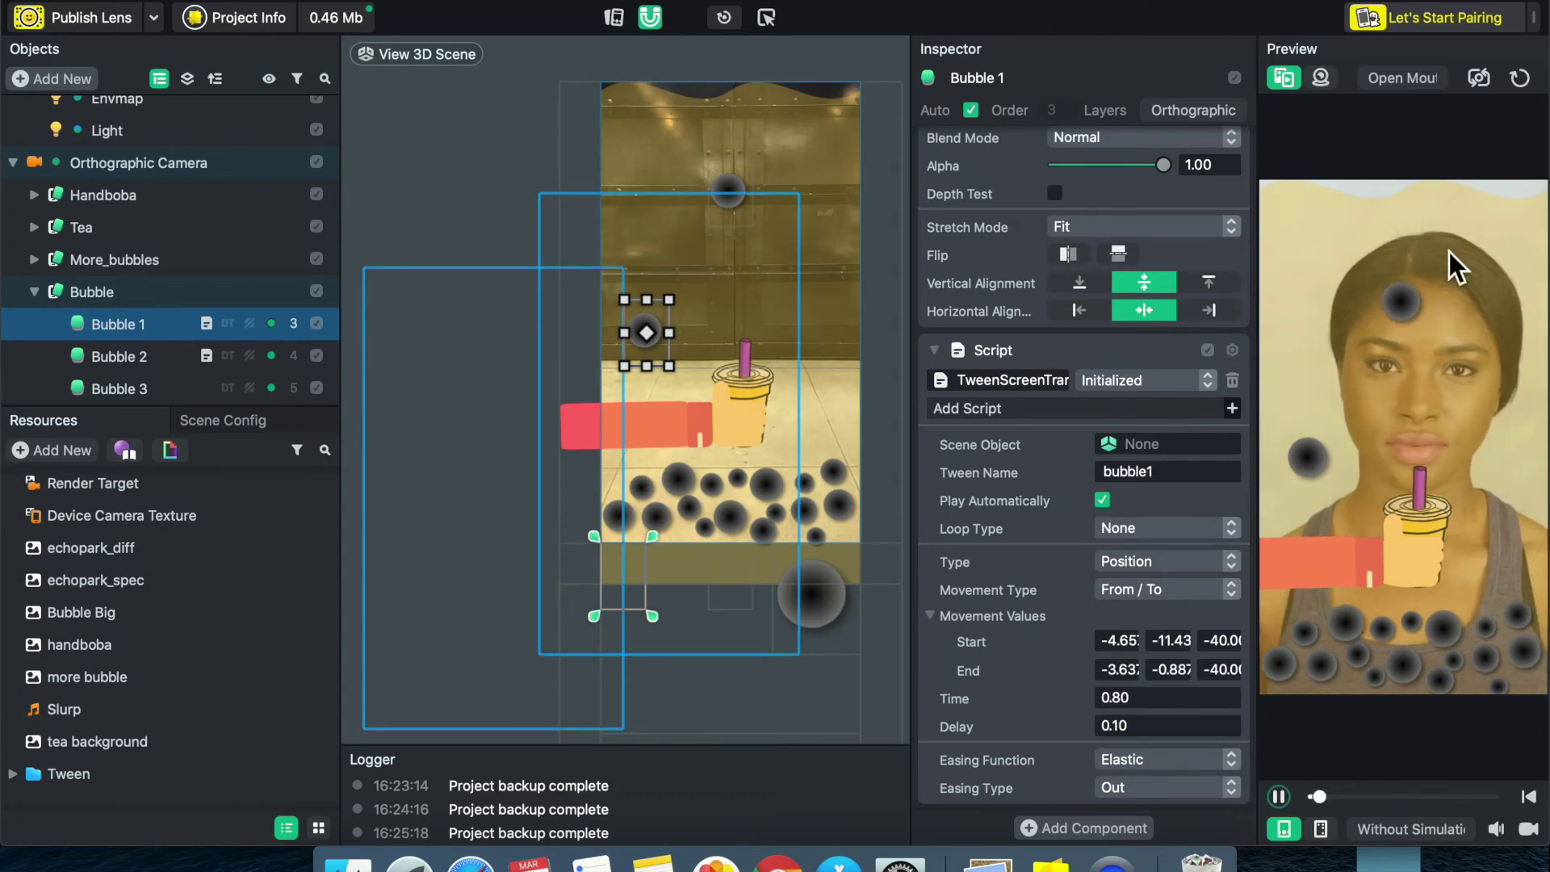
click(1528, 87)
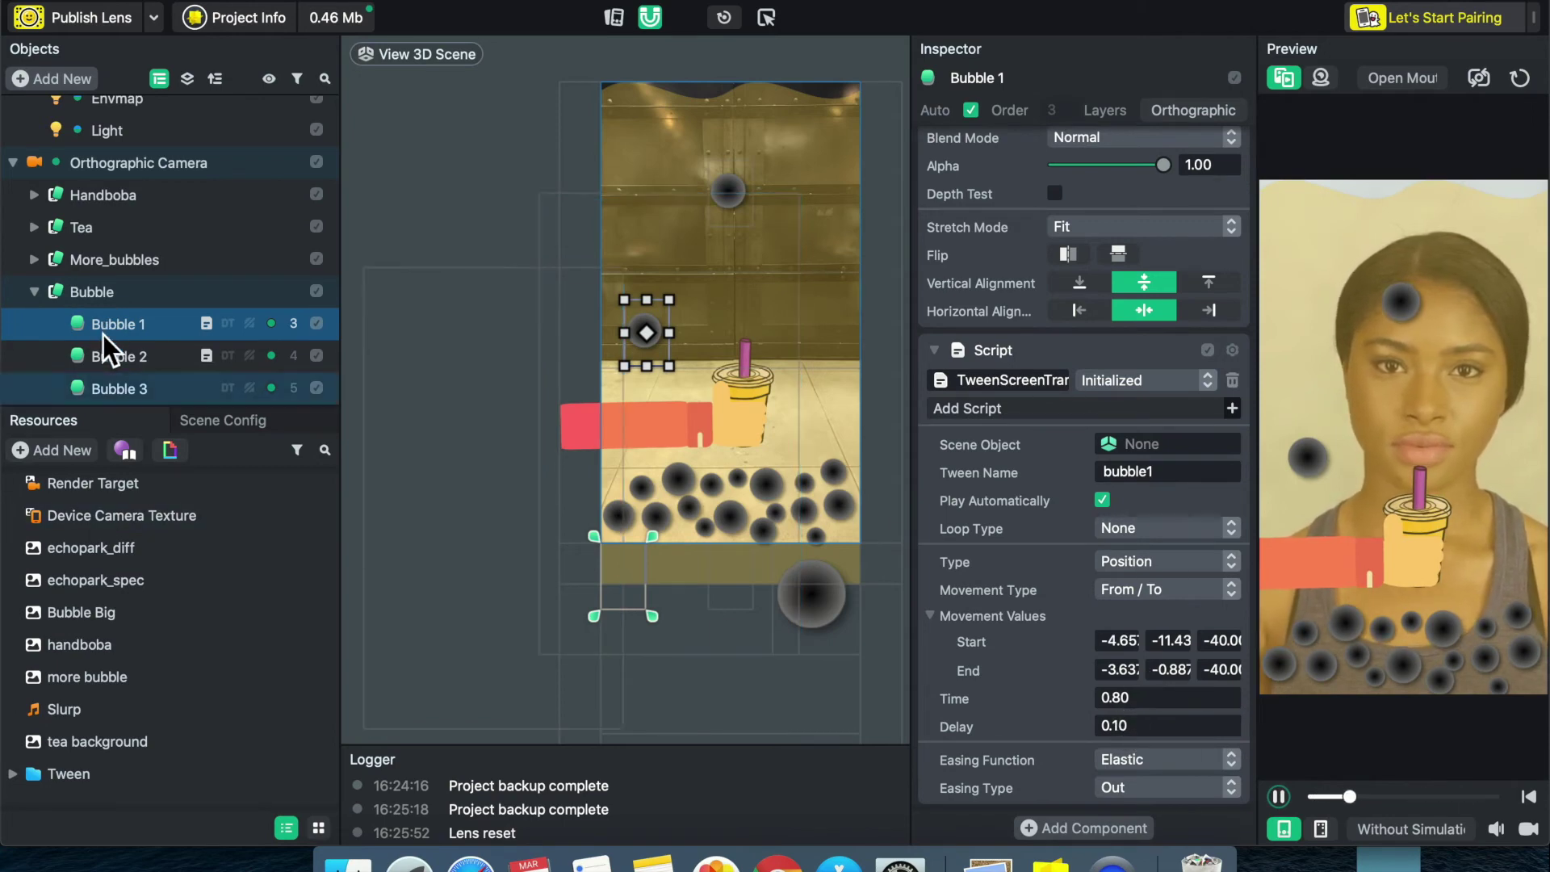
- Set the delay of Bubble 2's tween to 0.80
click(104, 360)
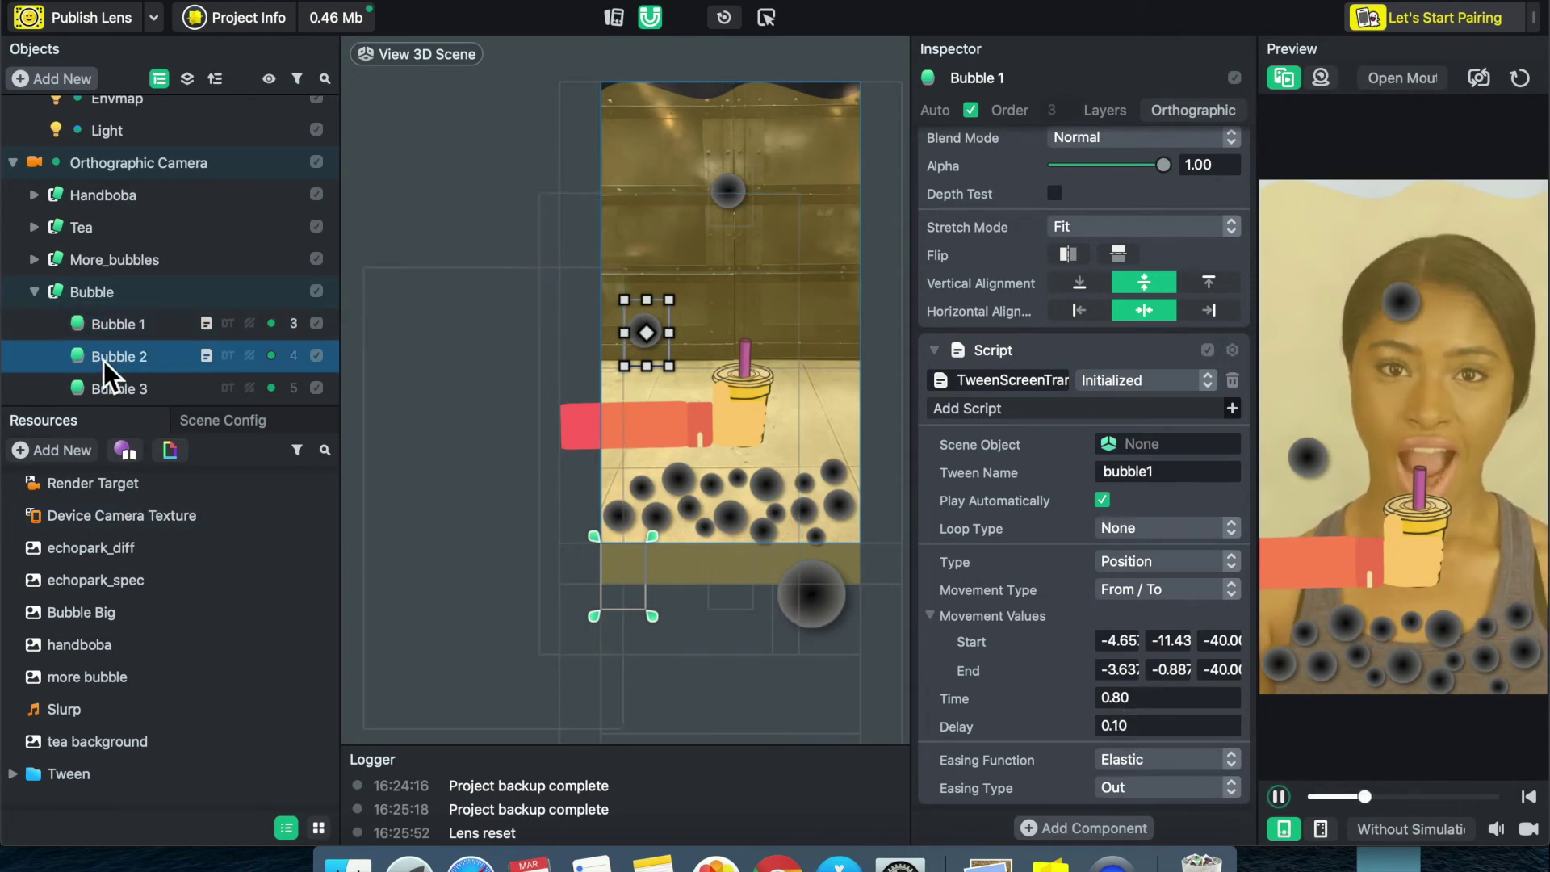
click(1151, 725)
key(BackSpace)
key(BackSpace)
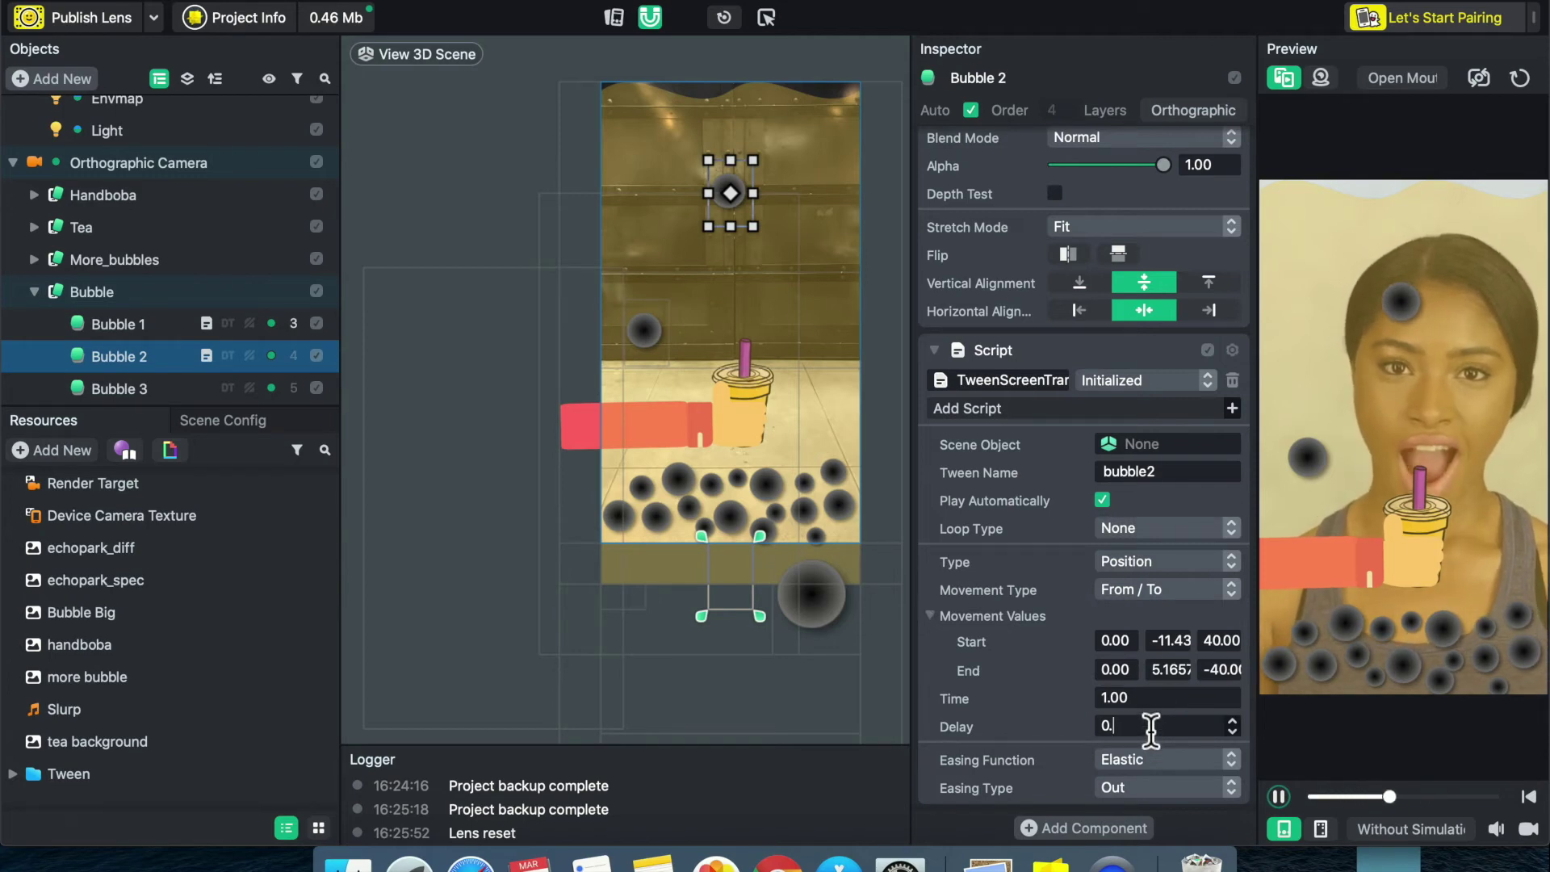
text(8)
key(Return)
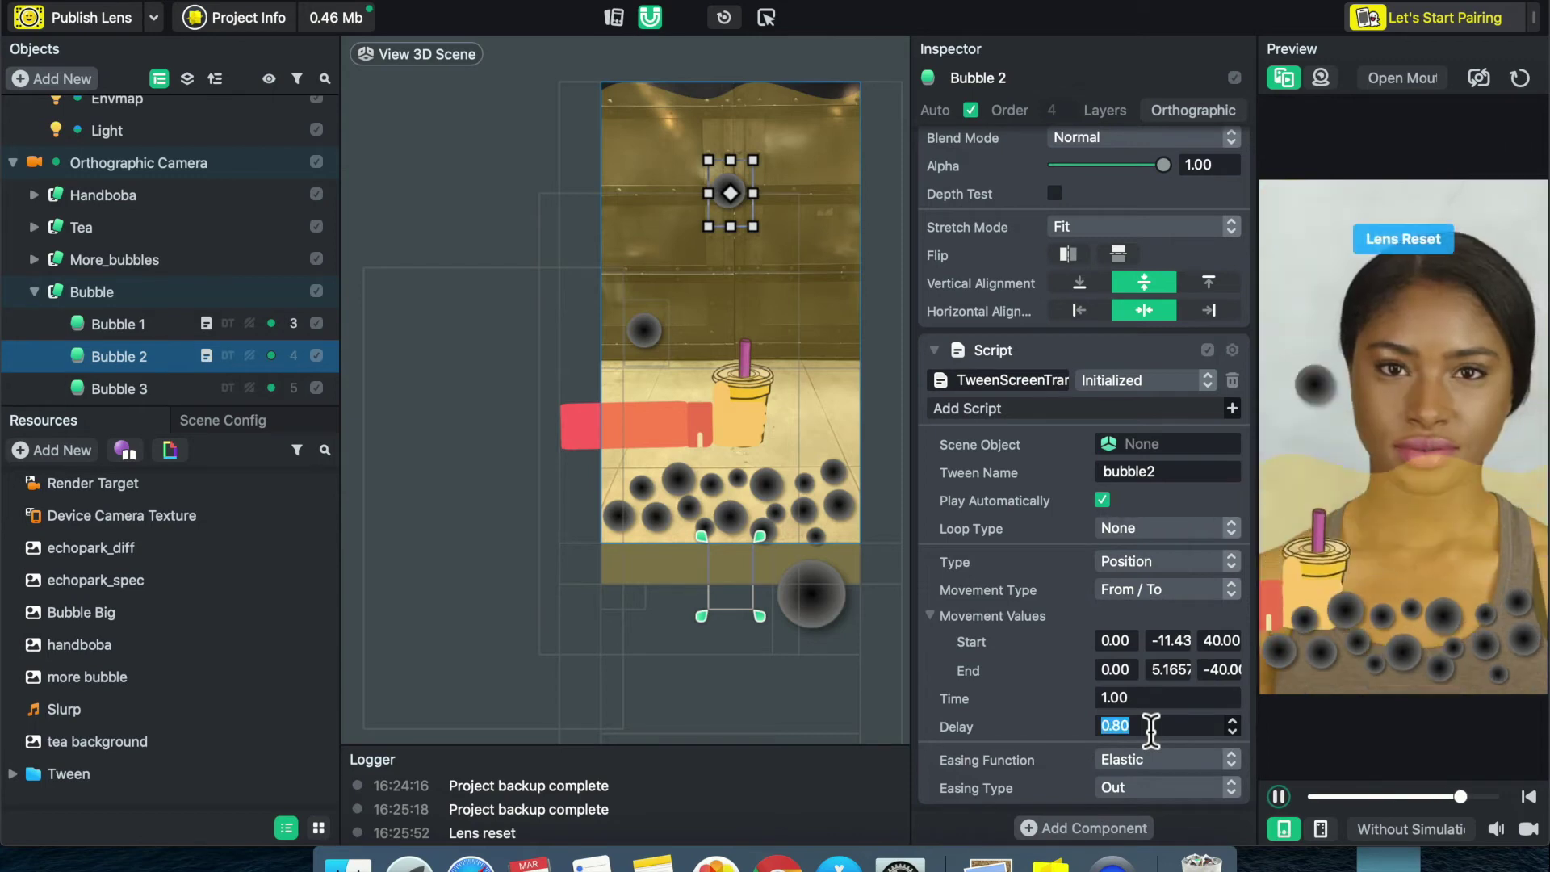
click(1150, 725)
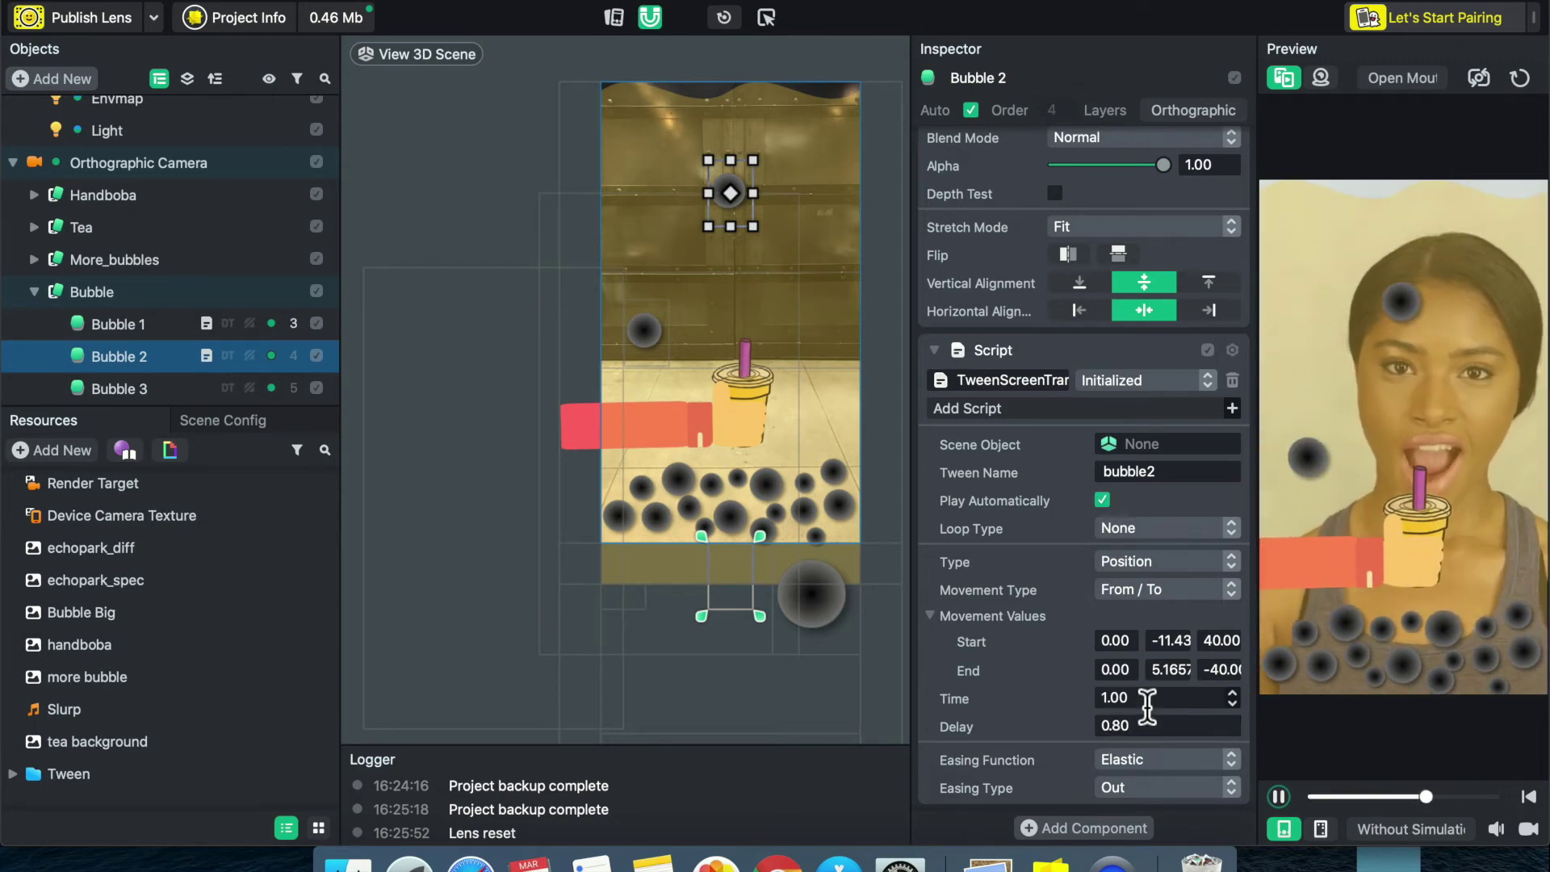
- Set the time of the bubble2 tween to 2.00
double_click(1147, 701)
text(3)
key(Return)
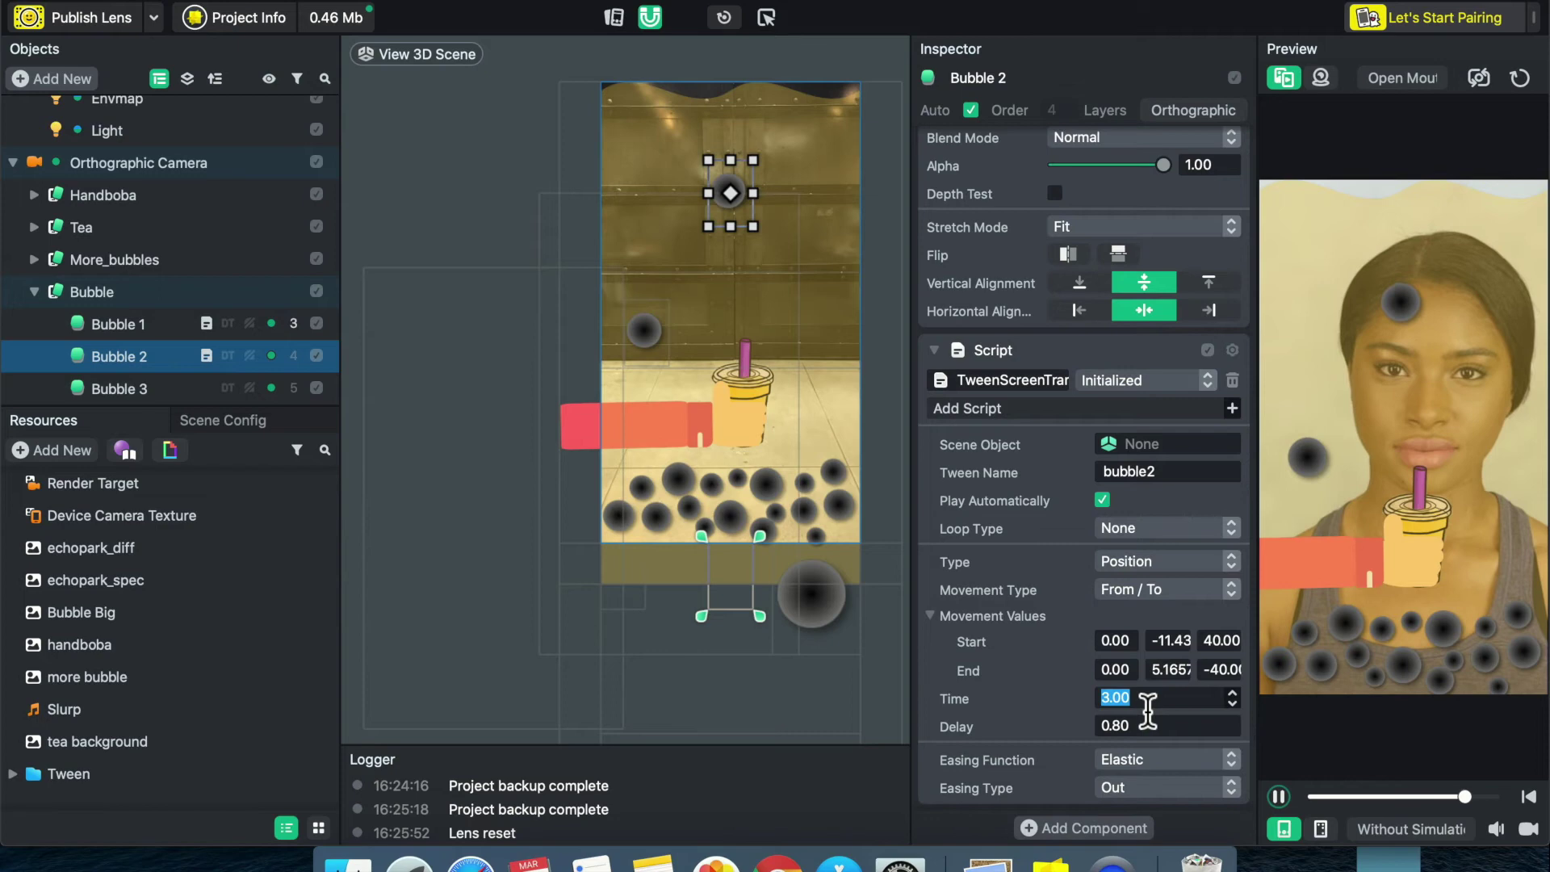
text(2)
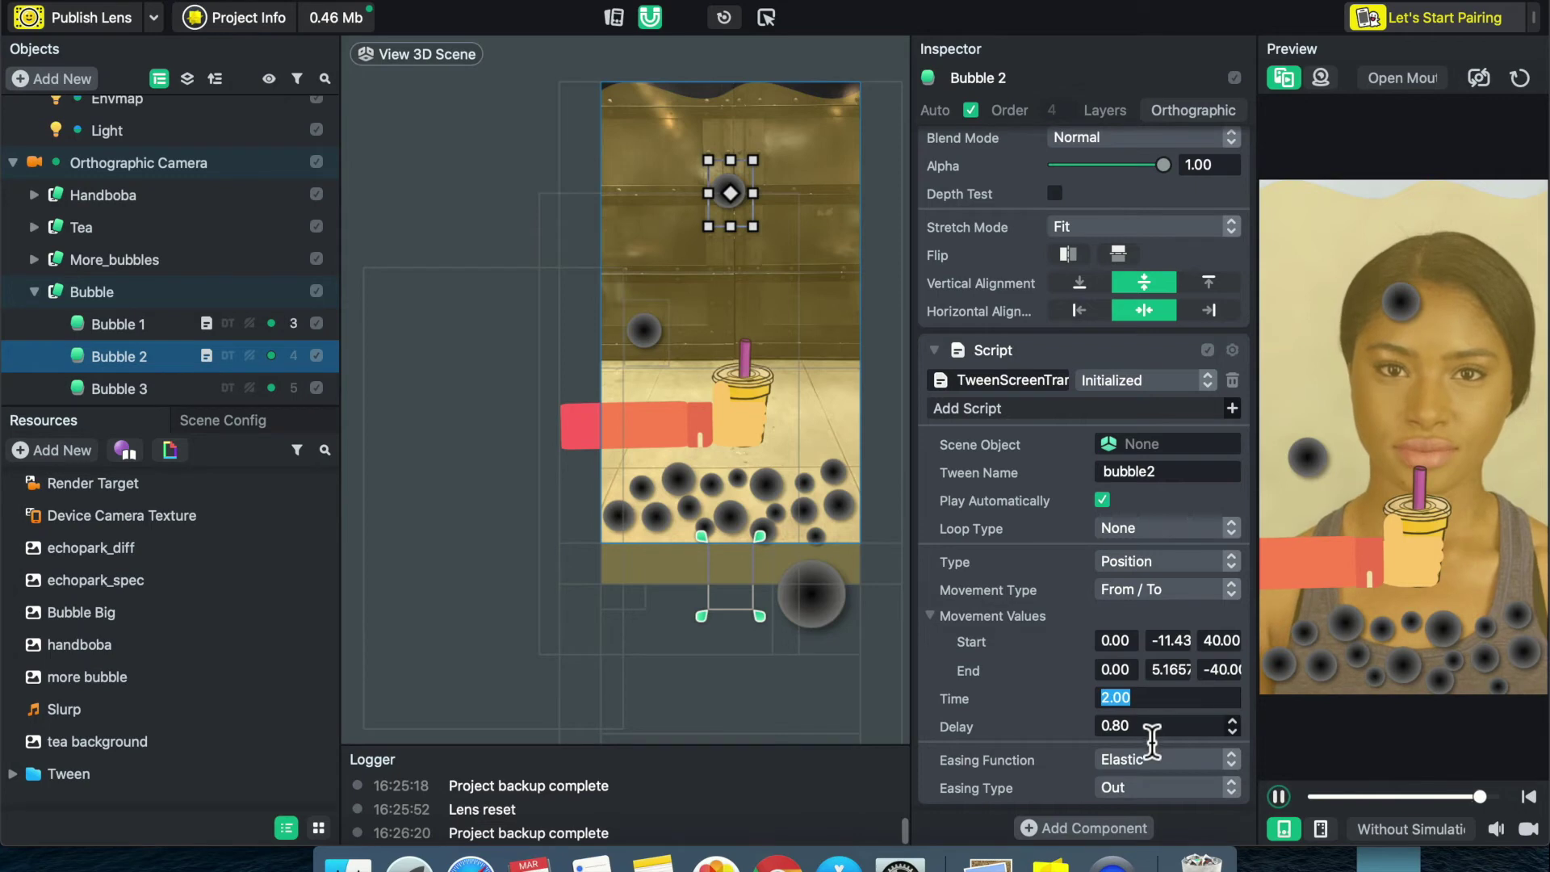
click(1069, 572)
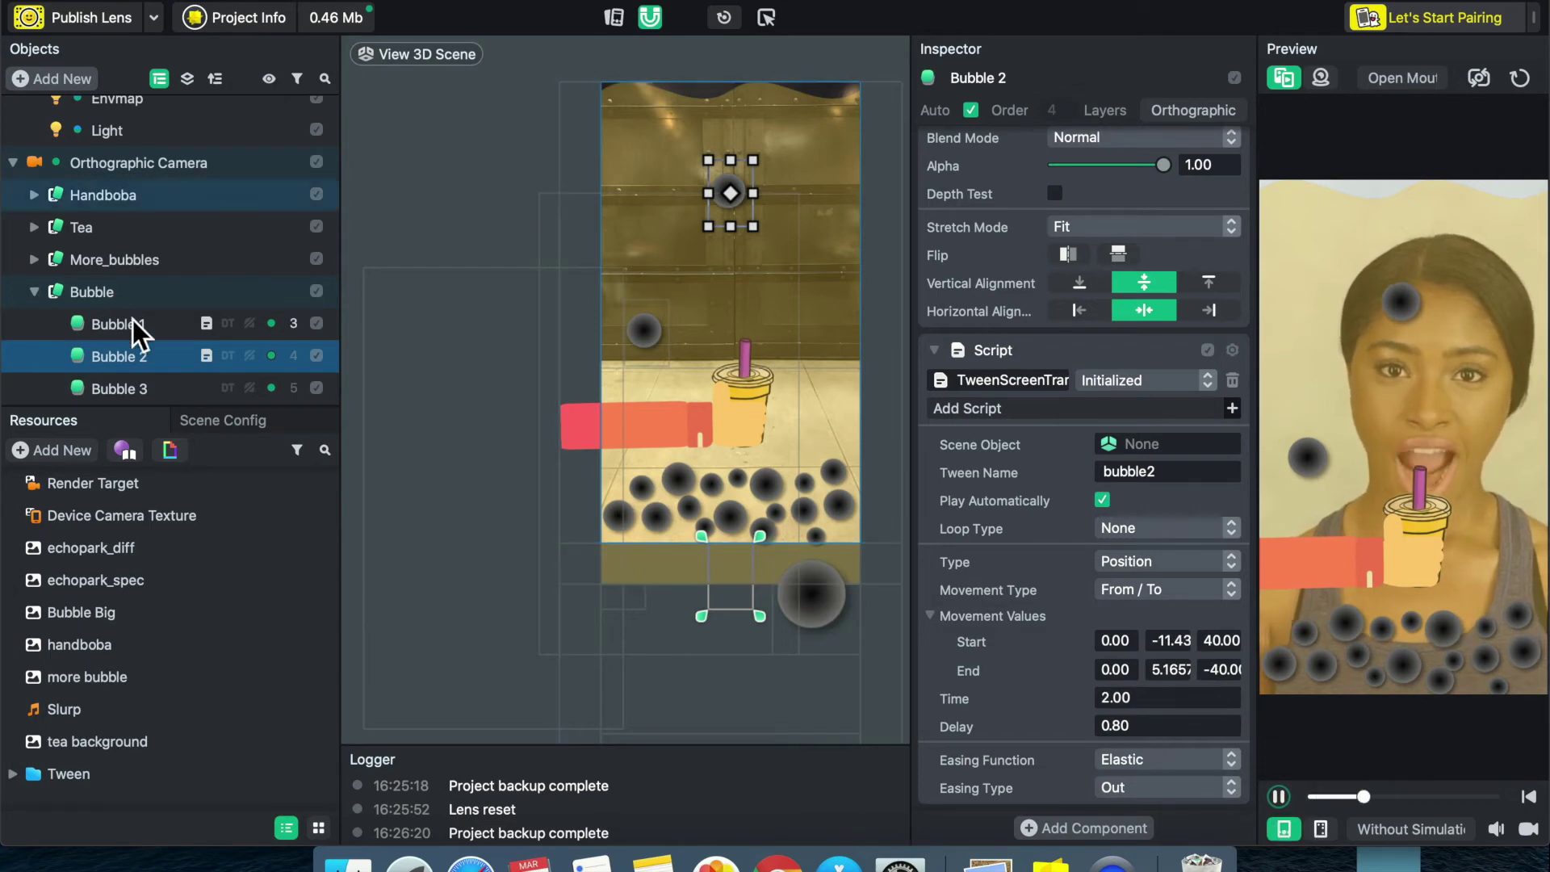
- Add a script component to Bubble 3 and assign the TweenScreenTransform script from the Tween folder's TweenTypes
click(152, 384)
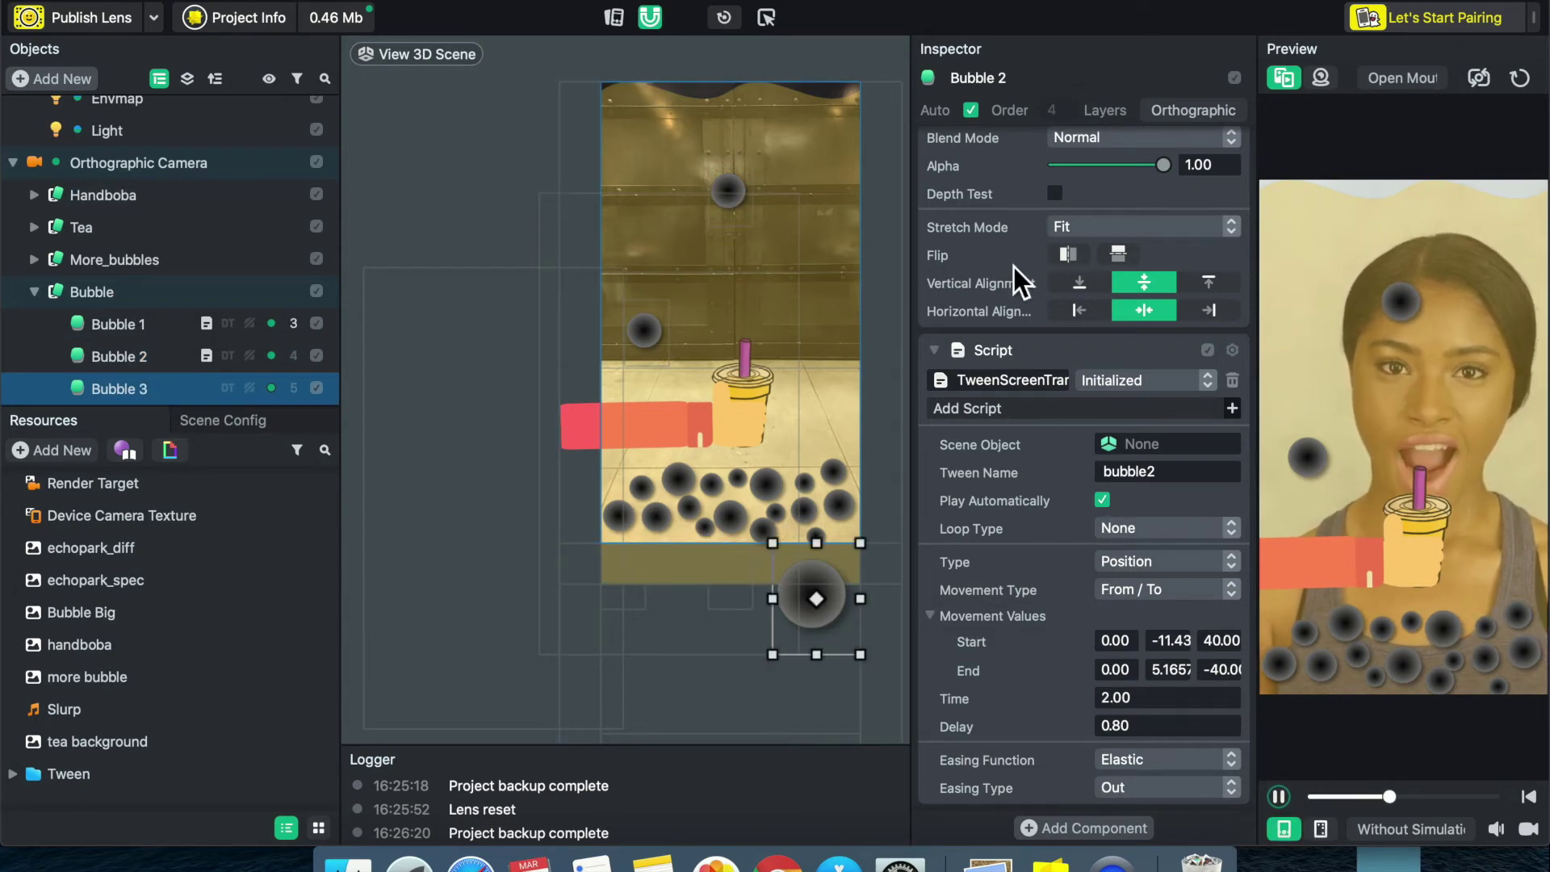
click(1106, 831)
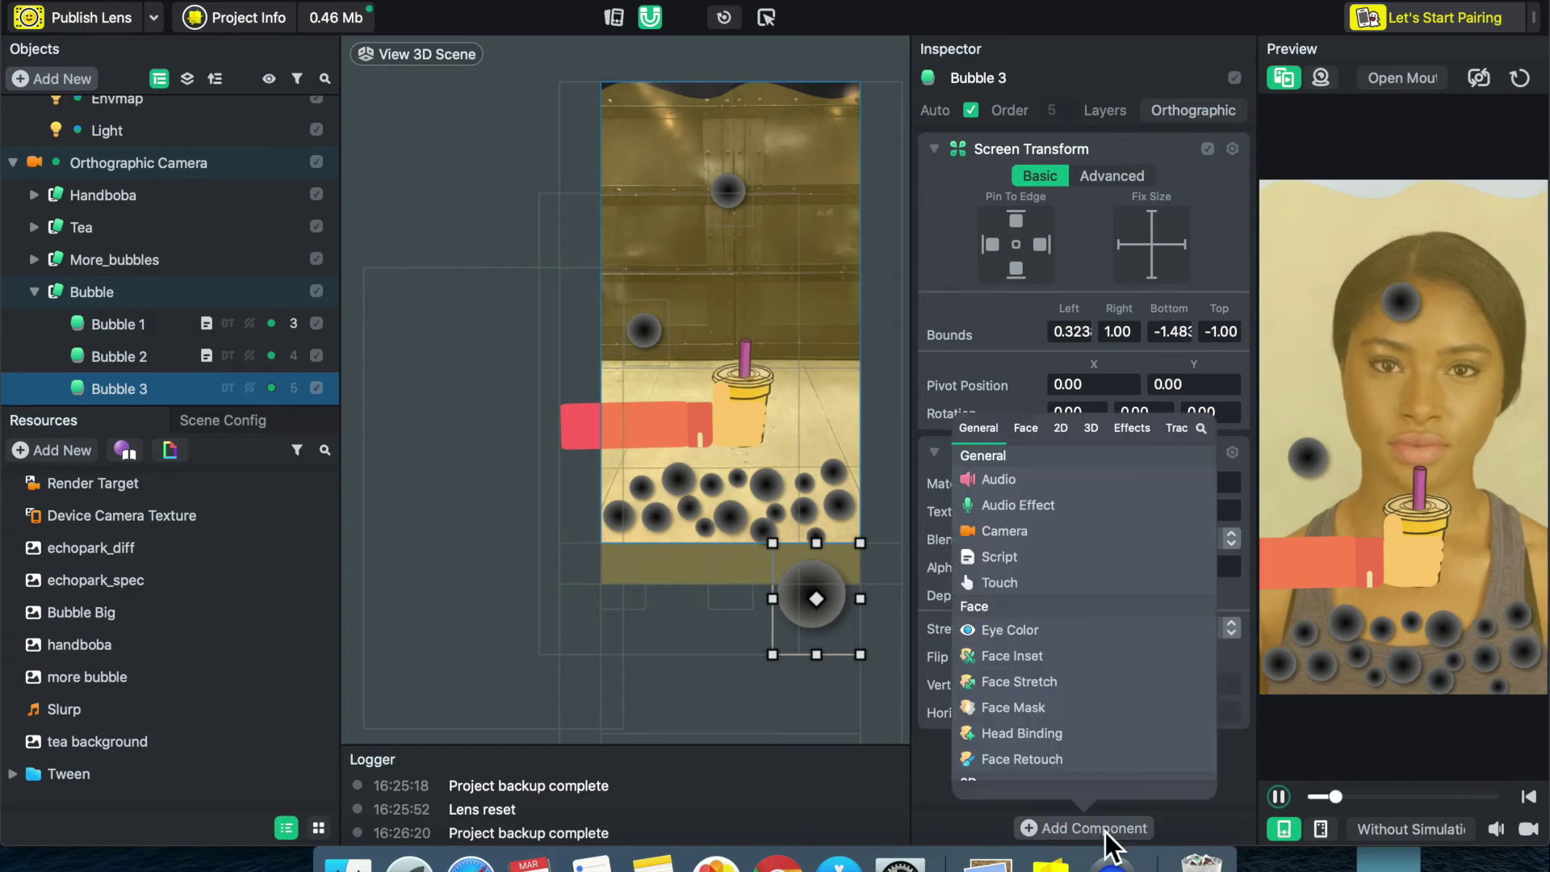
click(1044, 568)
click(1058, 784)
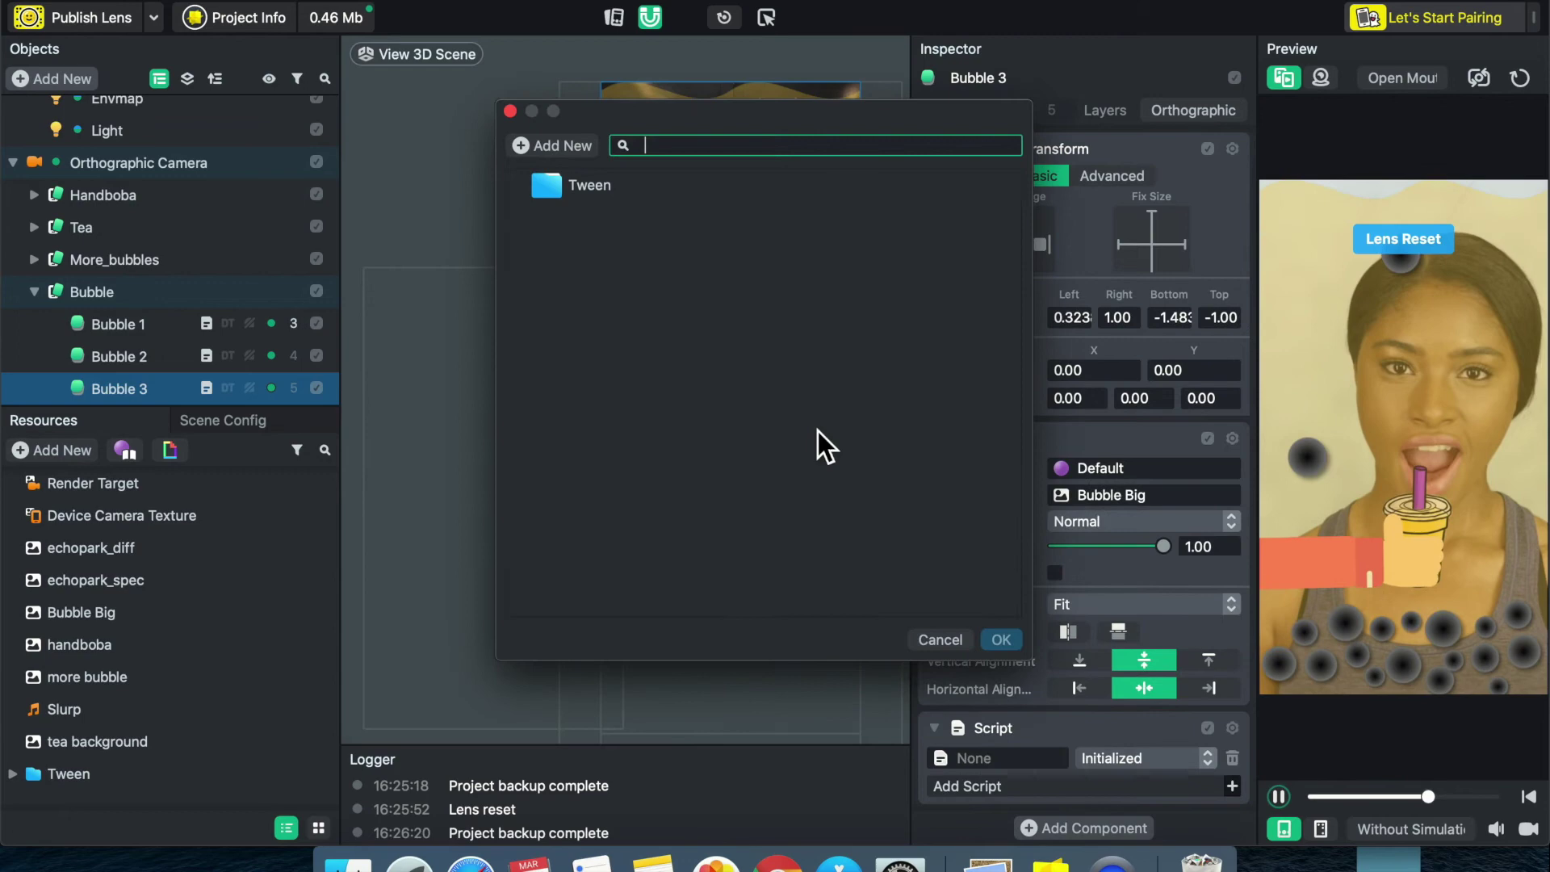
click(666, 193)
double_click(665, 194)
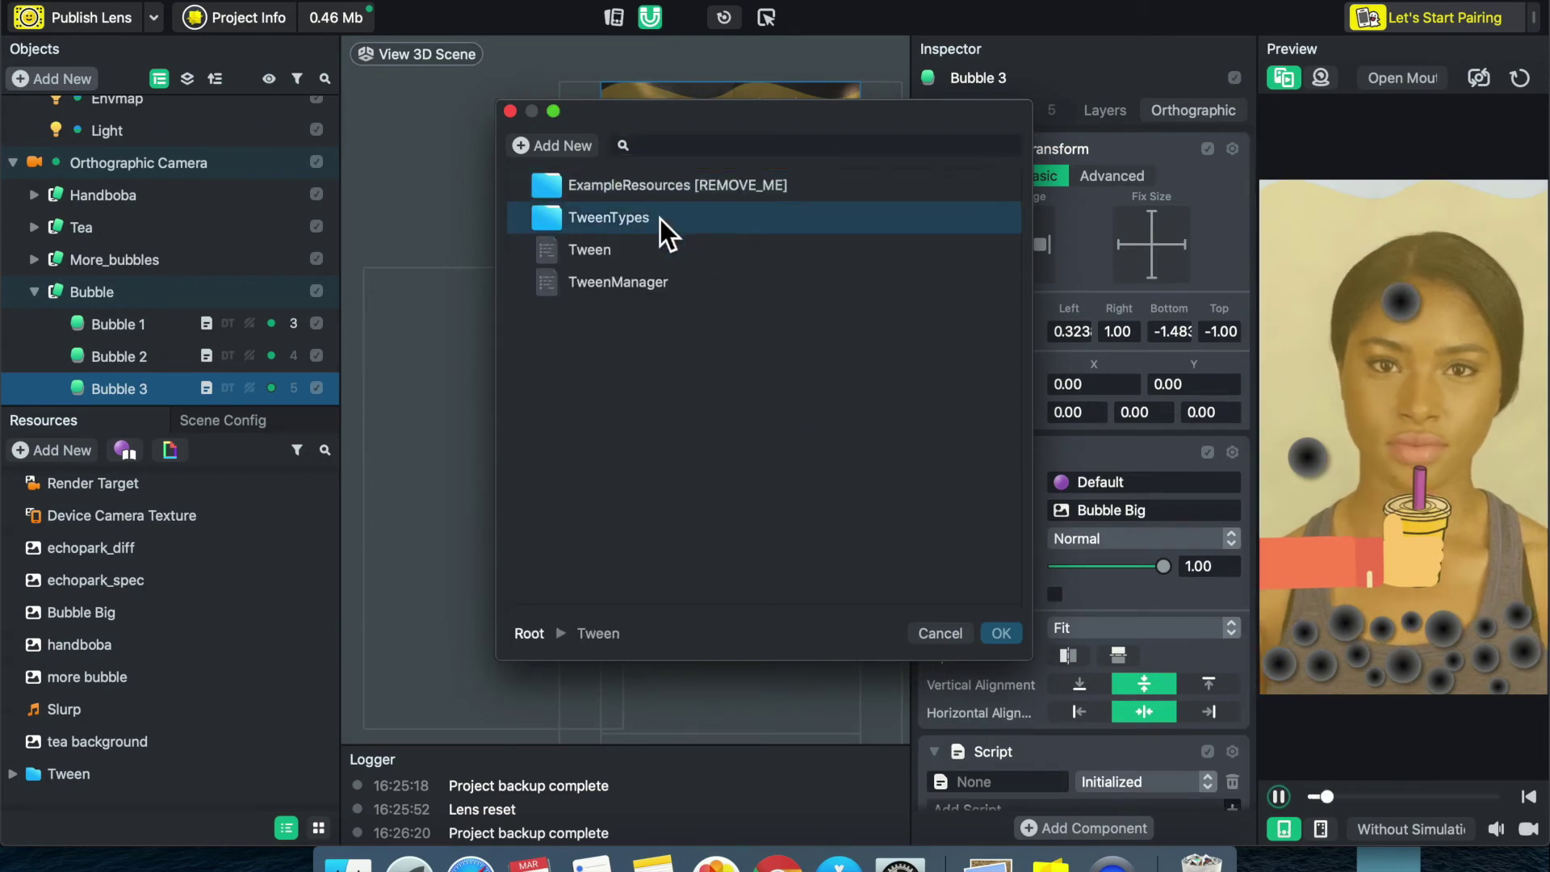
double_click(657, 223)
double_click(686, 313)
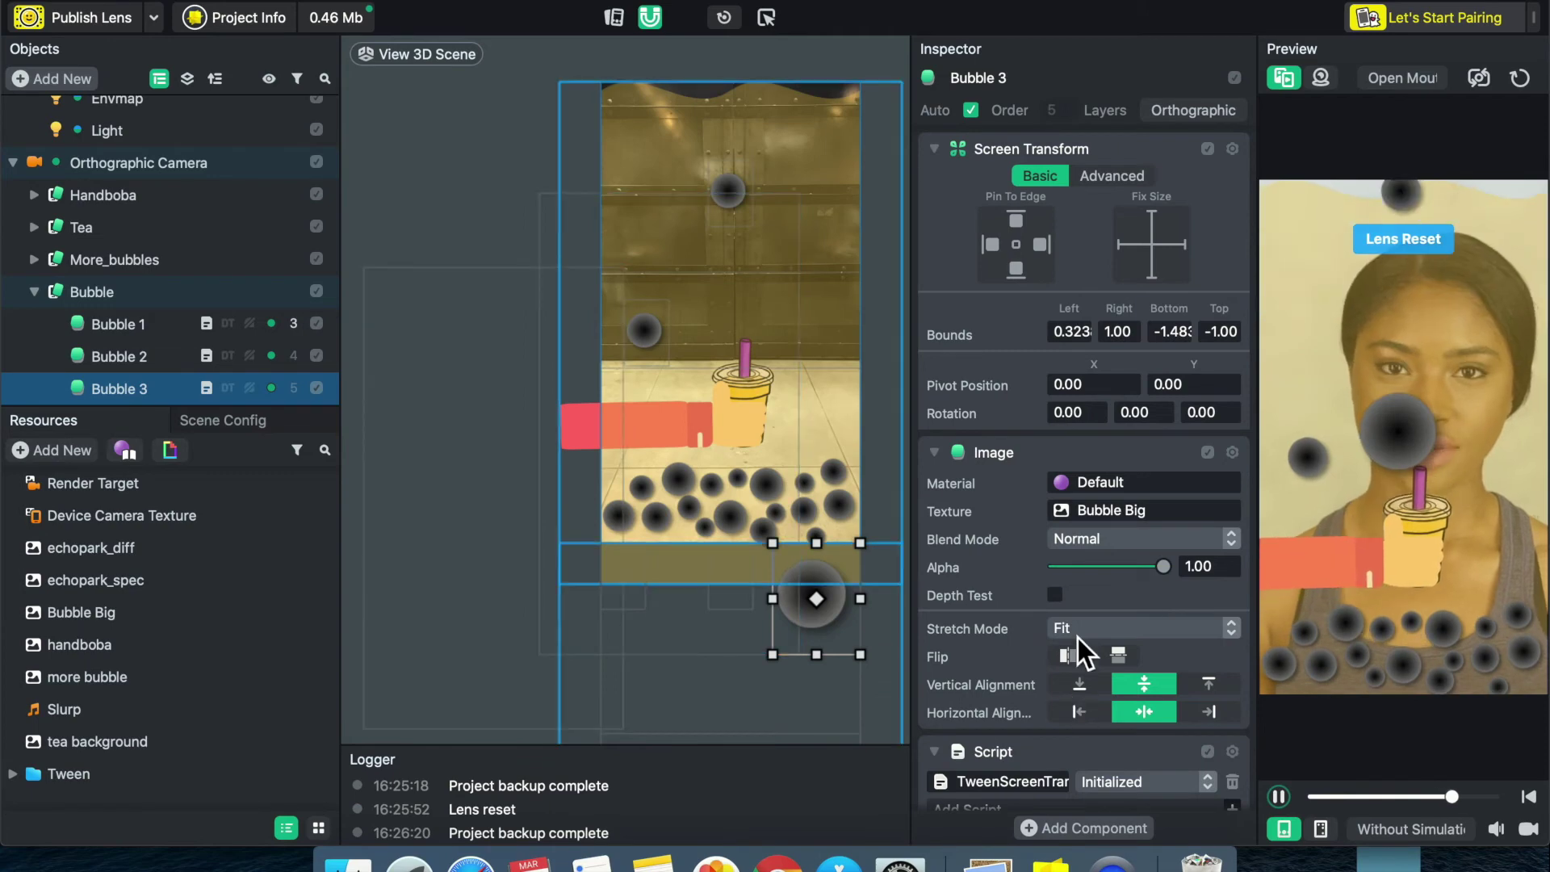
- Name Bubble 3's tween bubble3 and shrink the bubble image so its bounds end at about 0.86 right and -1.28 bottom
scroll(1078, 638, down, 5)
click(1115, 622)
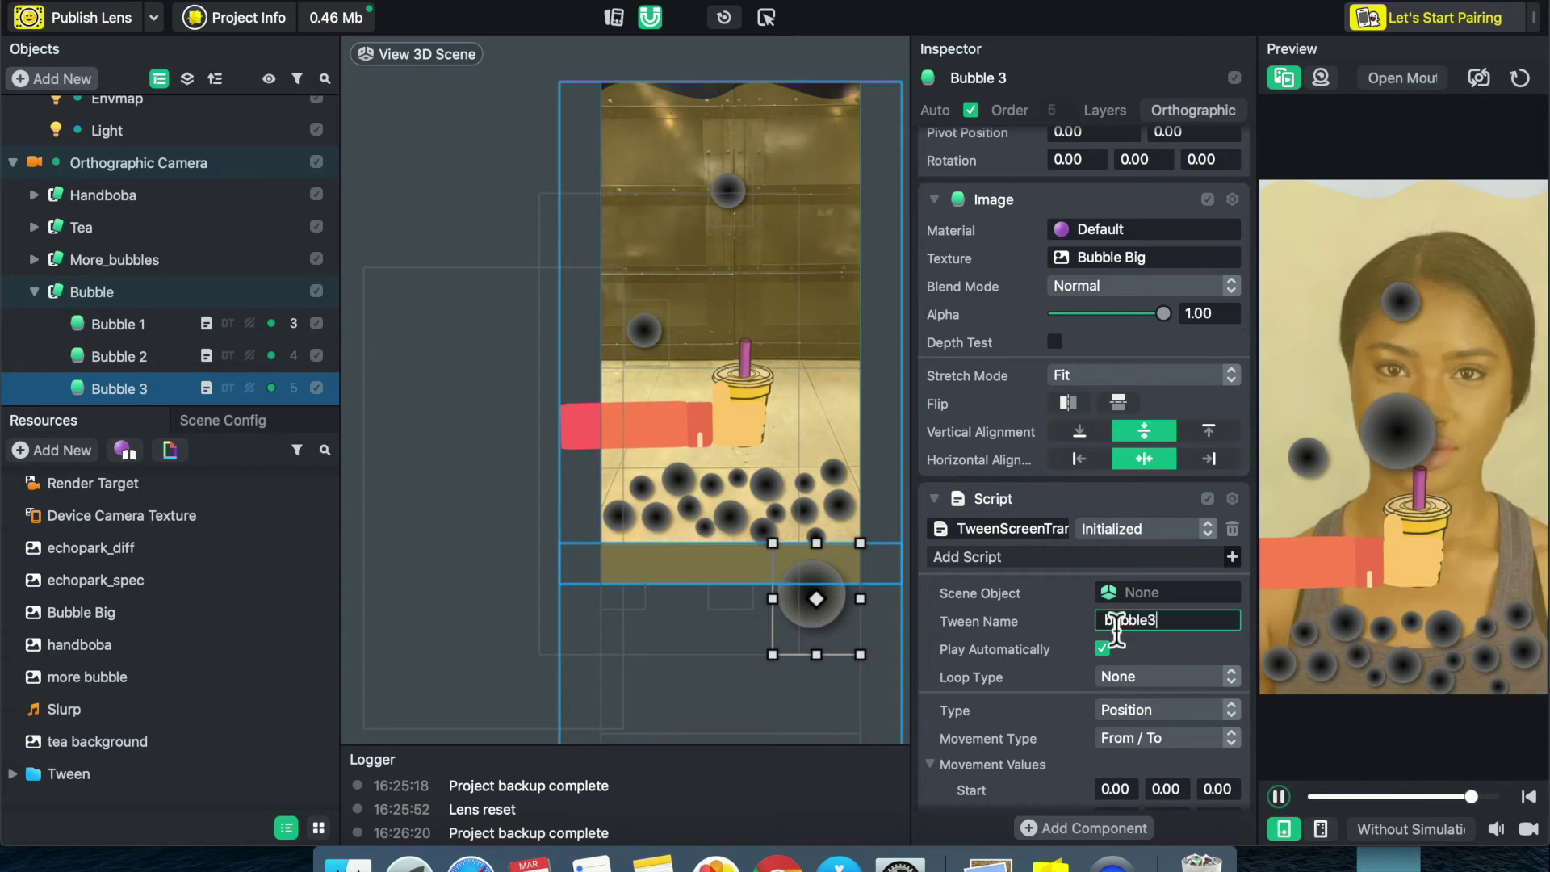
click(1125, 772)
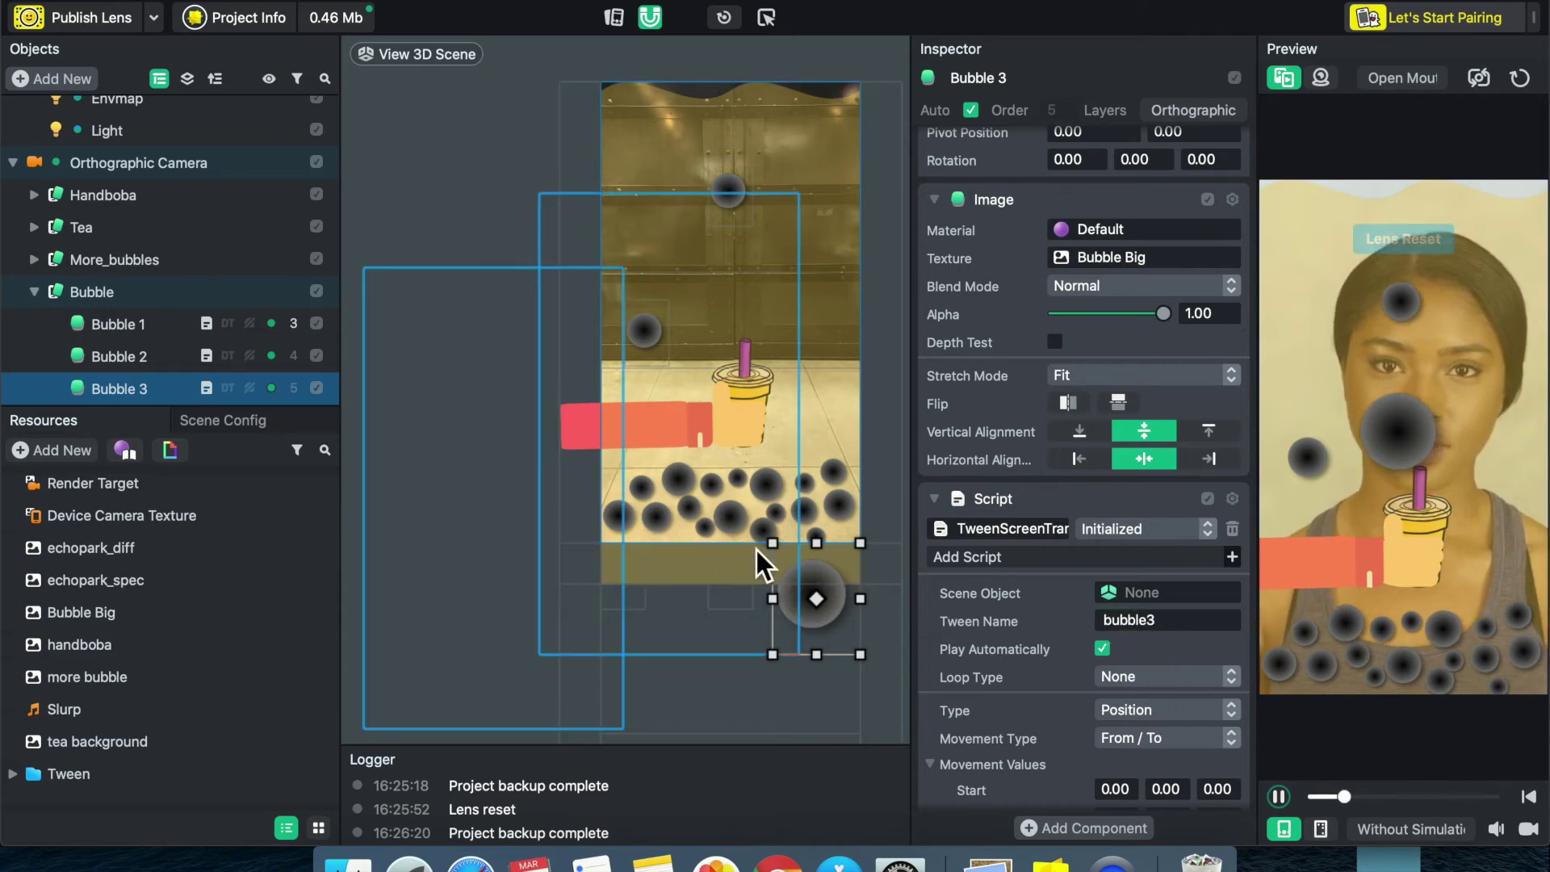
mouse_move(840, 594)
mouse_down()
mouse_move(839, 467)
mouse_move(848, 603)
mouse_up()
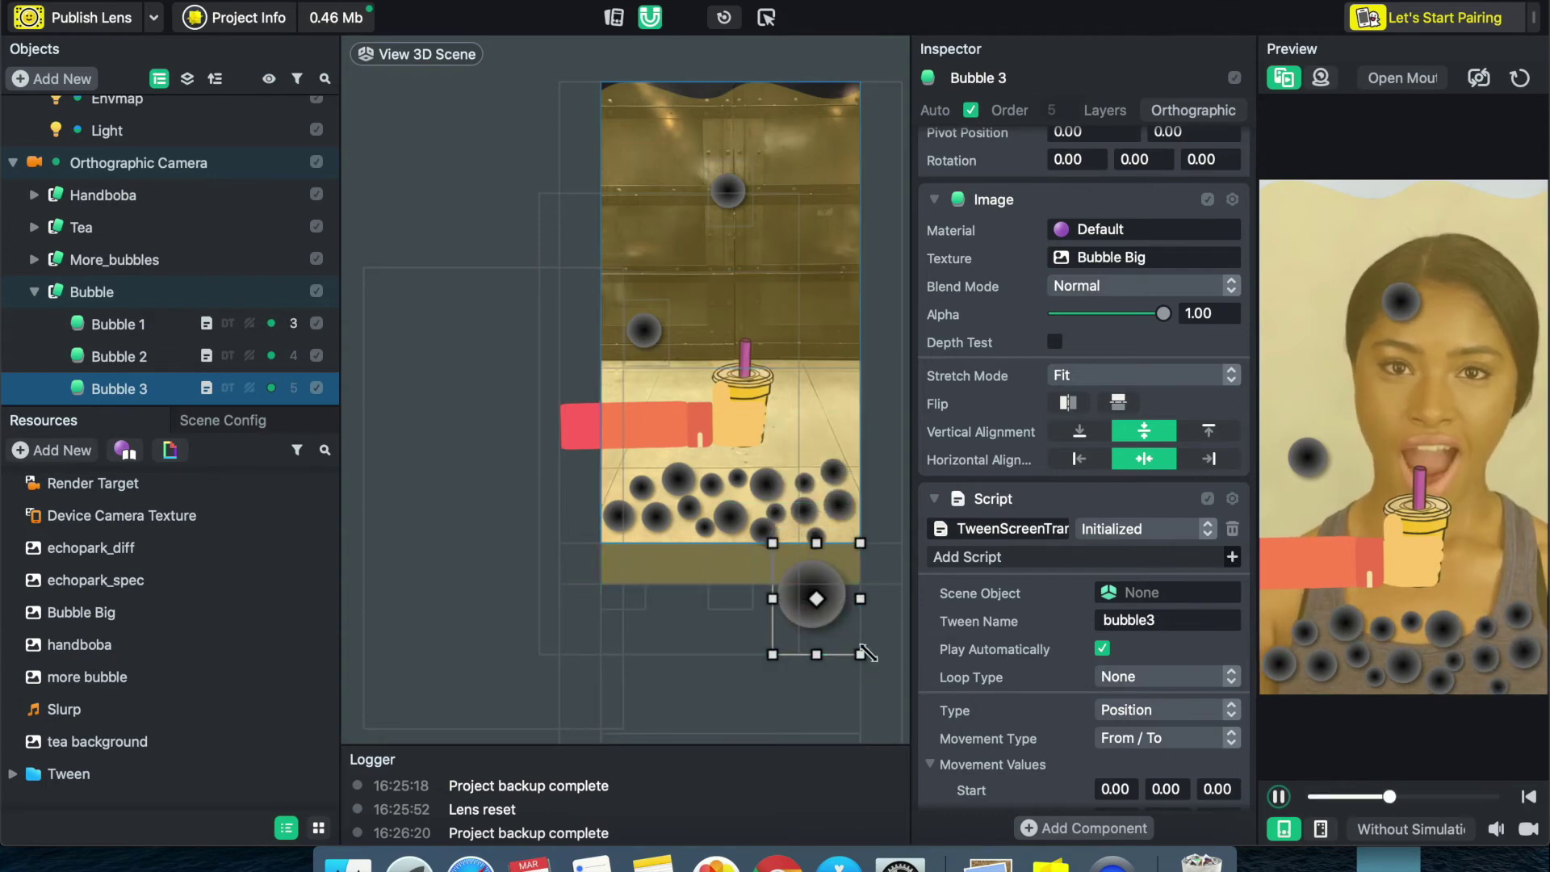
drag(860, 656, 842, 608)
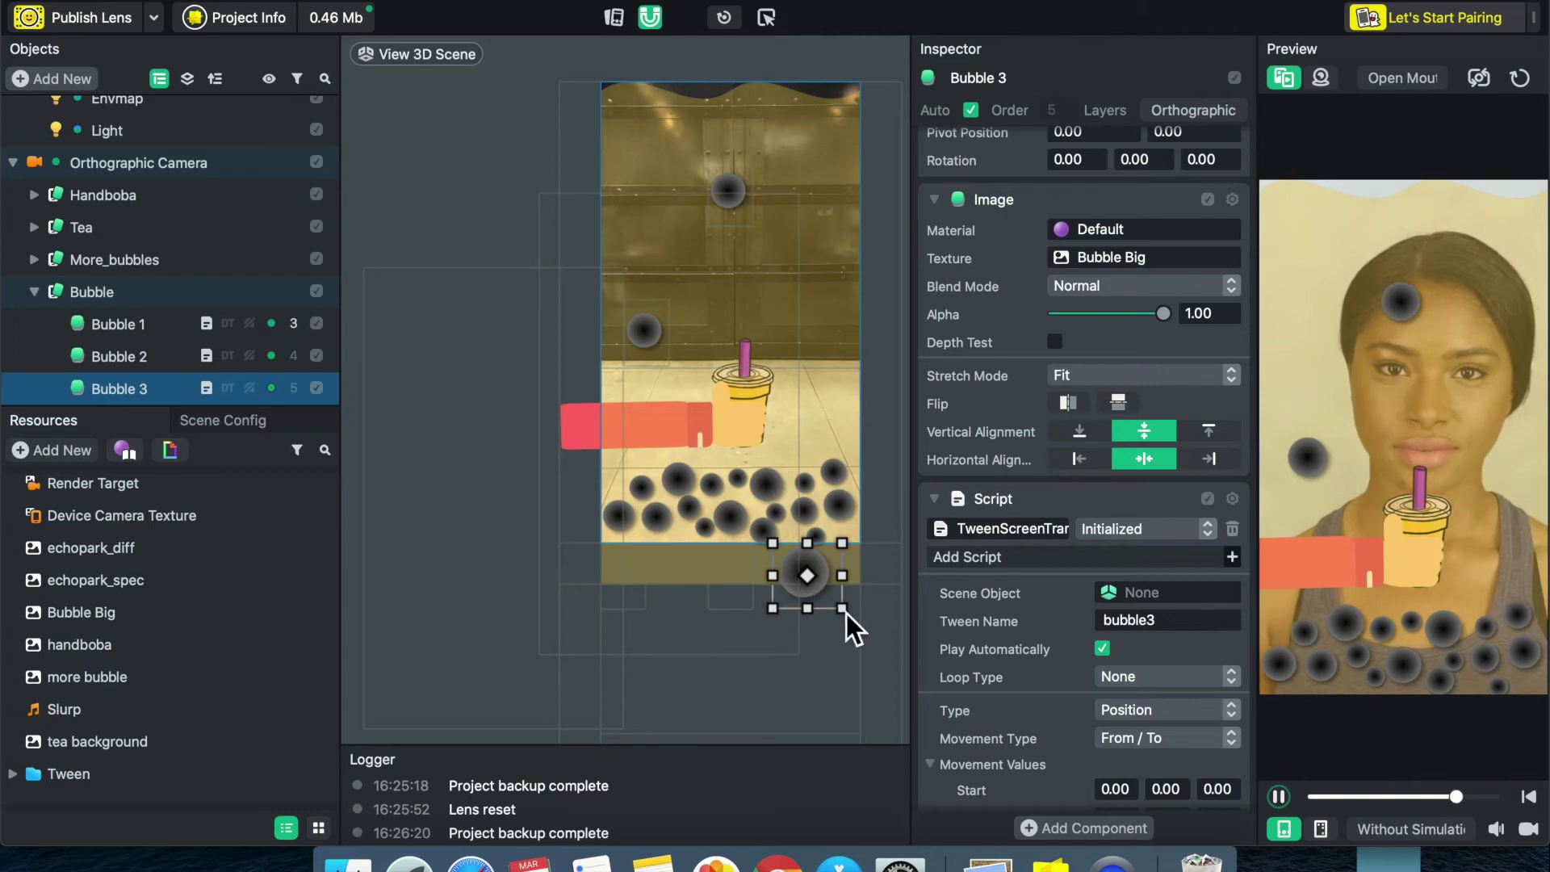
- Copy Bubble 3's X position of 3.3262 from the advanced screen transform into the bubble3 tween's Start X value
scroll(1203, 375, up, 5)
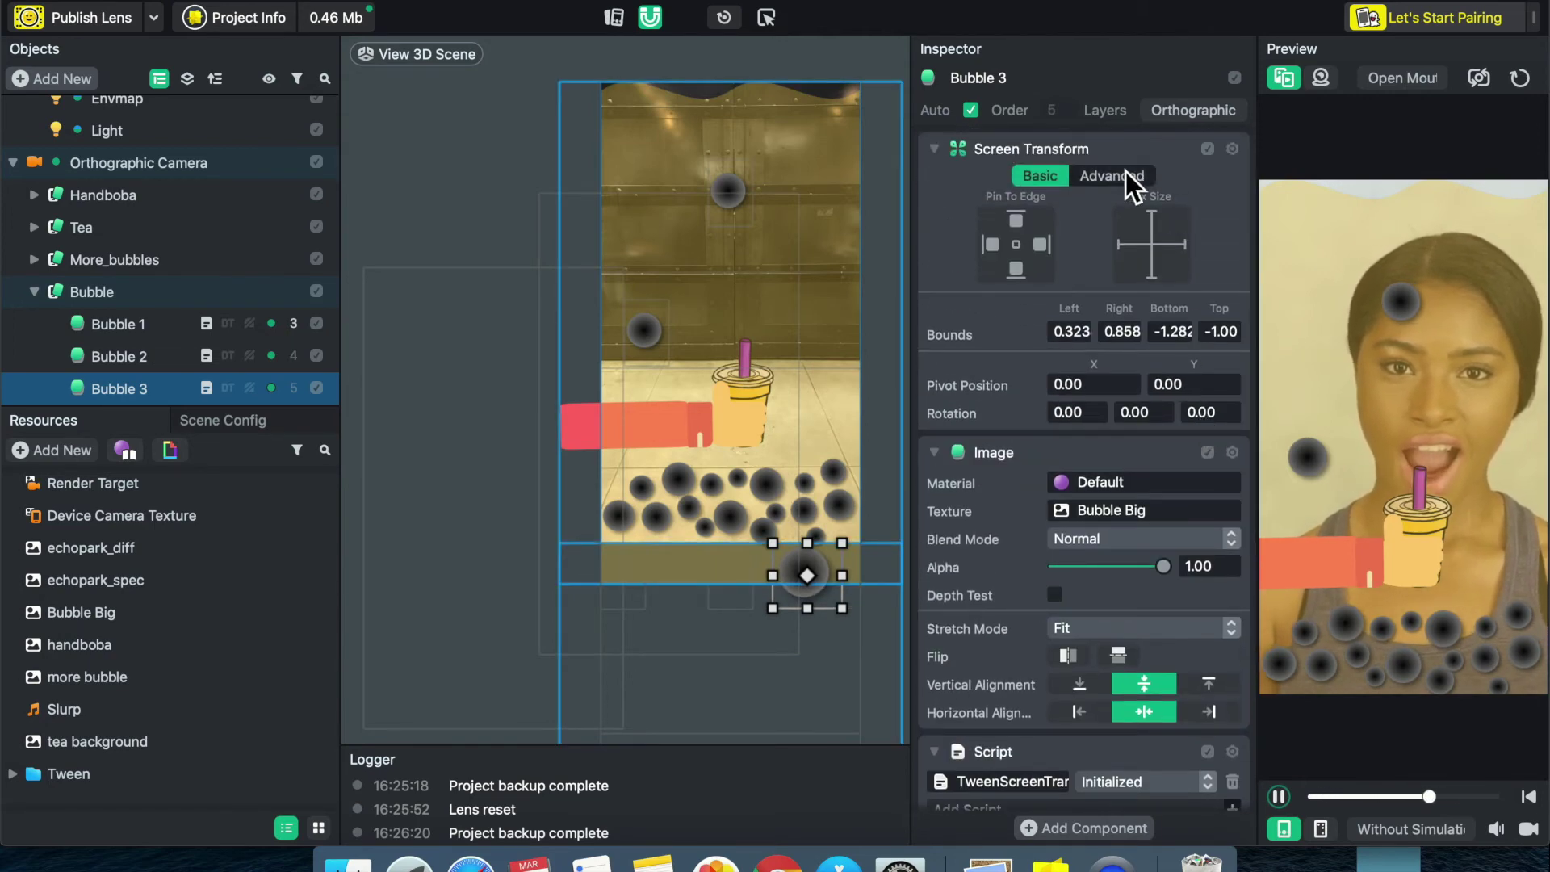
click(1125, 173)
click(1092, 552)
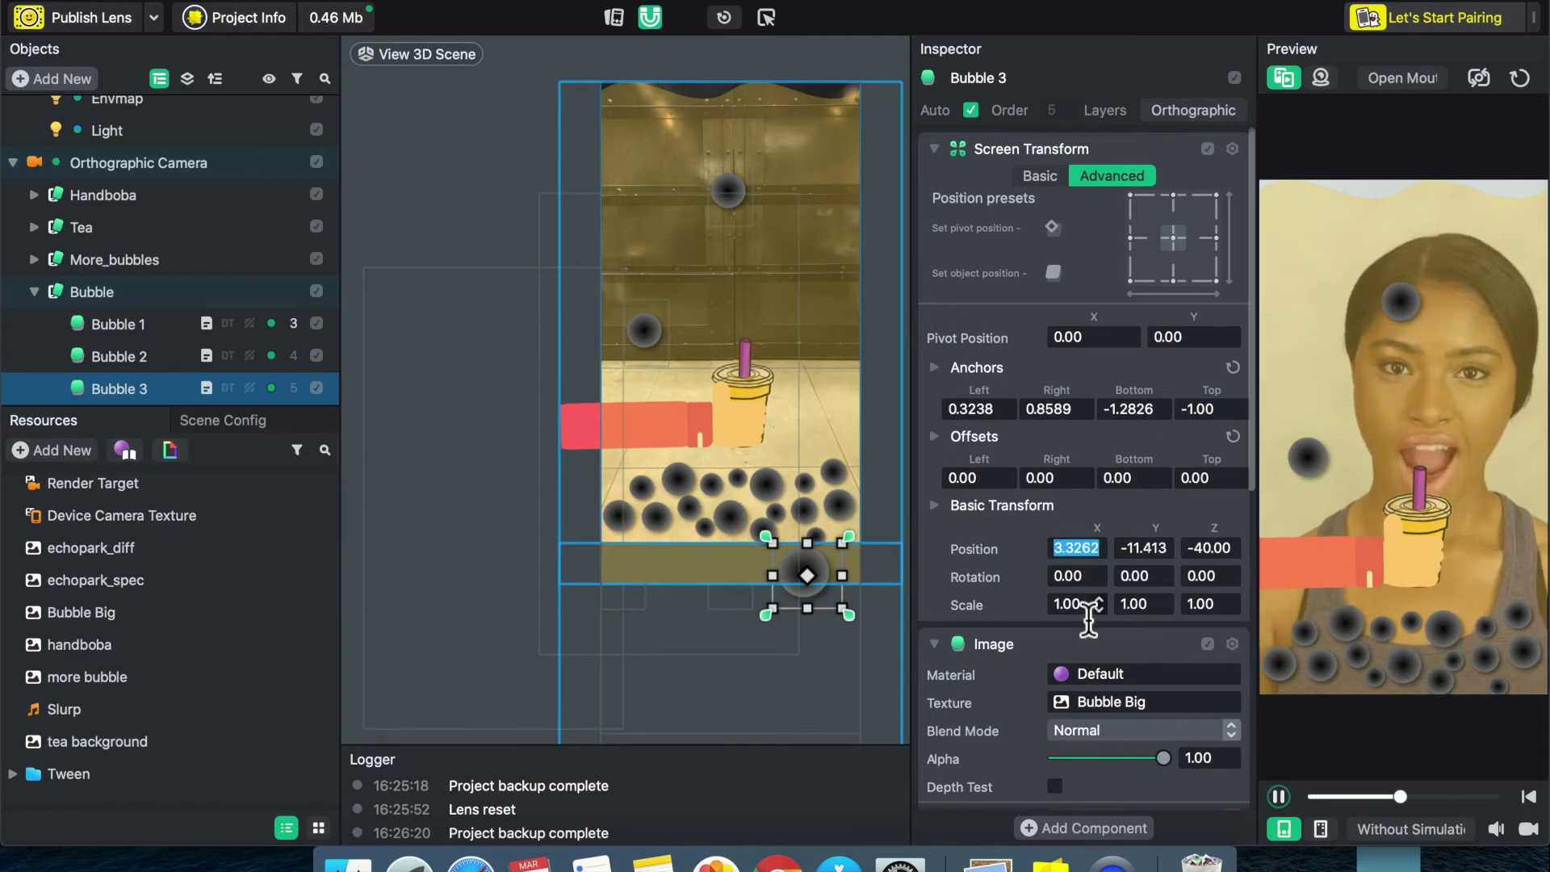
scroll(1090, 565, down, 5)
scroll(1101, 604, down, 4)
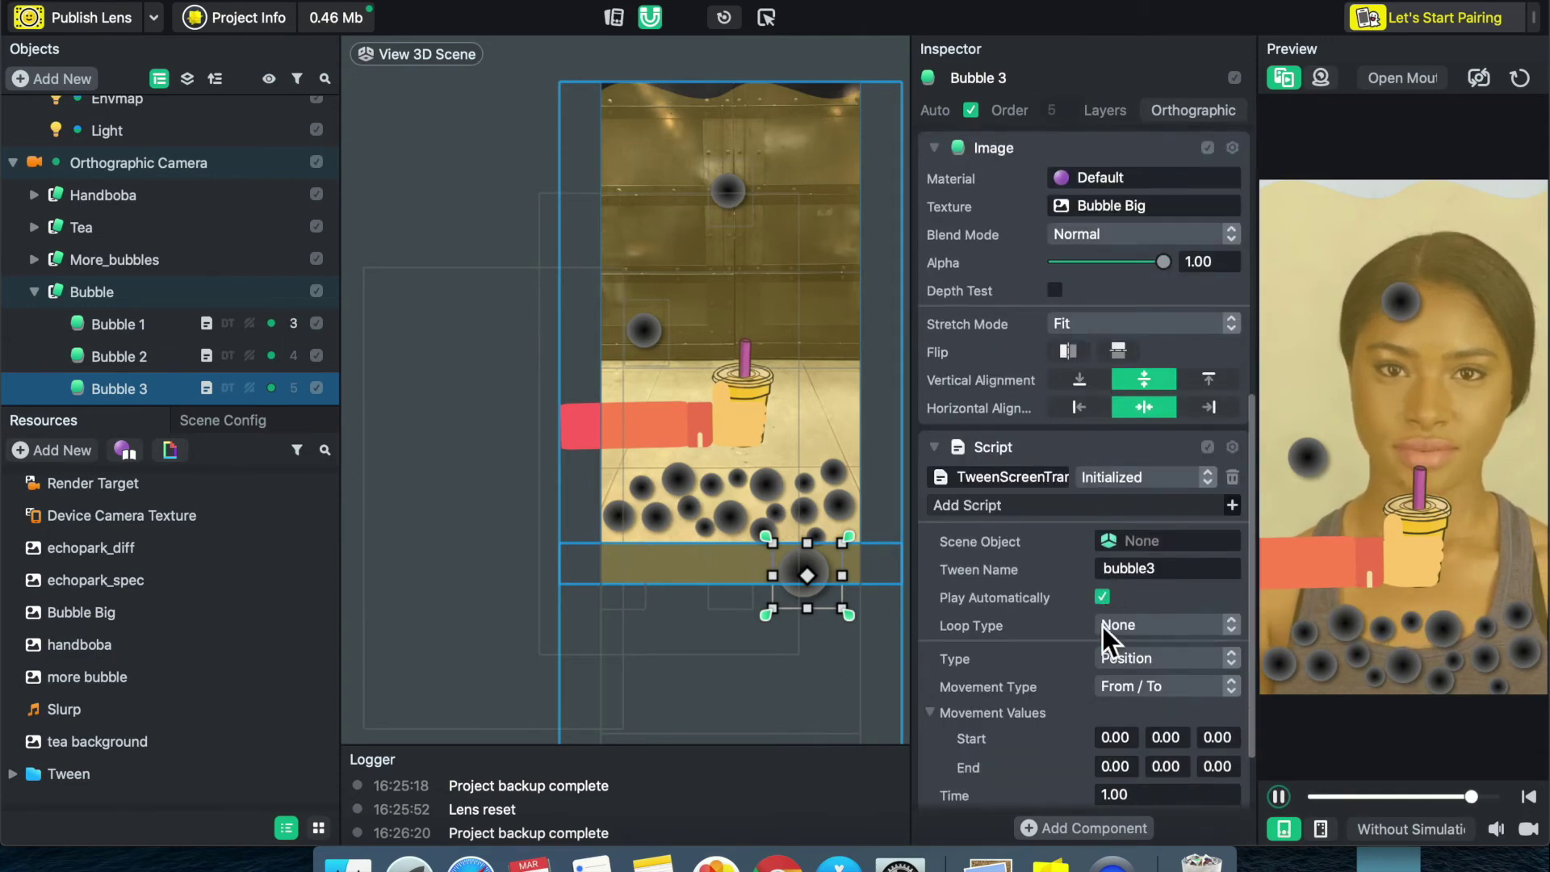
click(1114, 738)
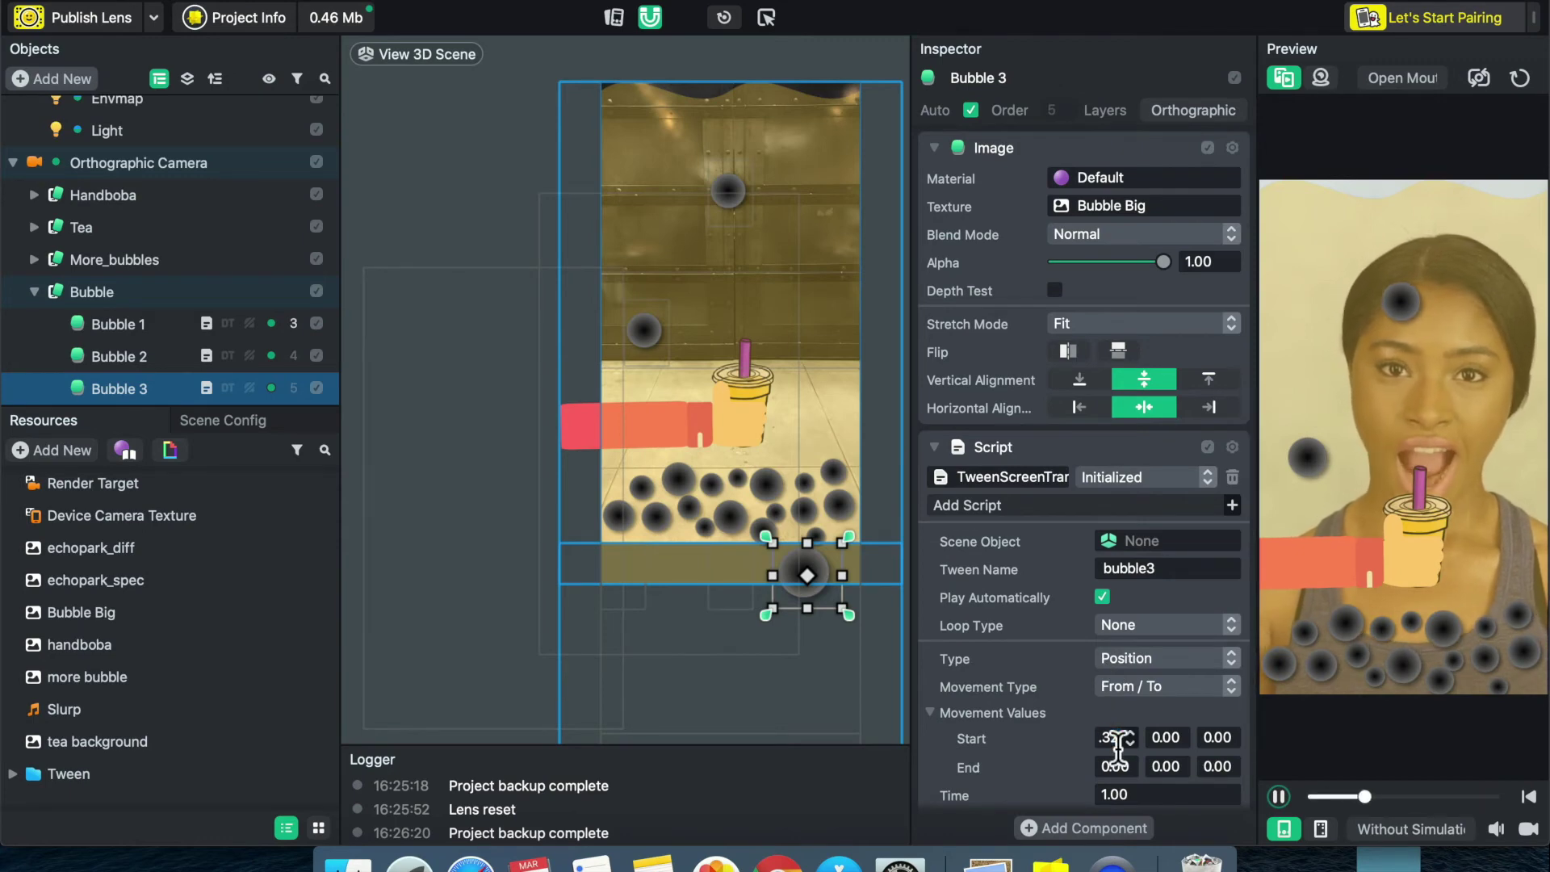
- Copy Bubble 3's Y position of -11.413 into the bubble3 tween's Start Y value
scroll(1114, 740, up, 5)
click(1147, 334)
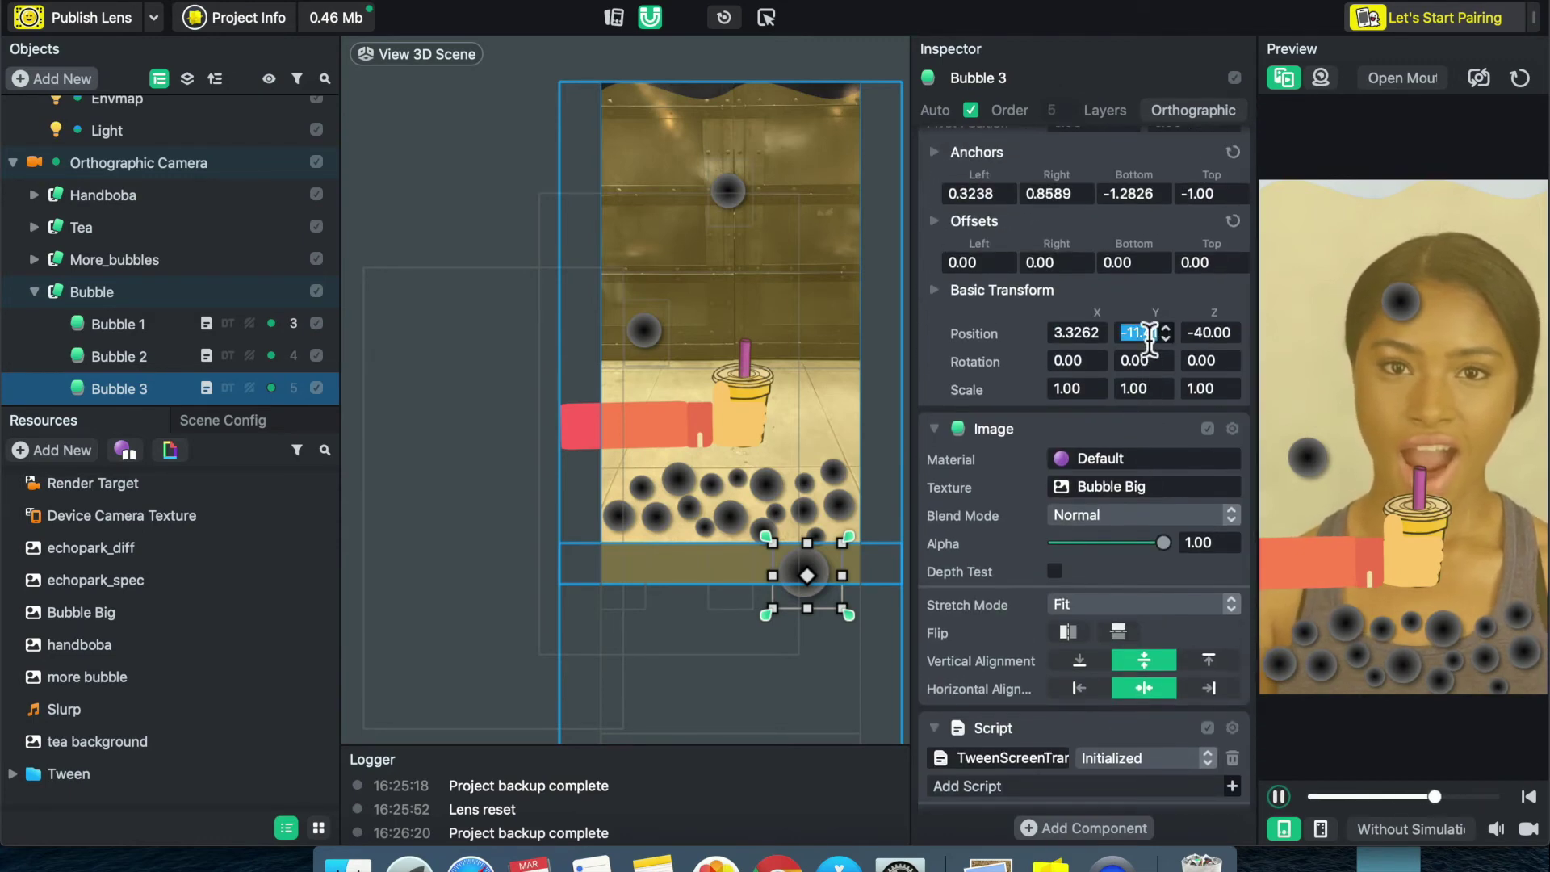
scroll(1154, 404, up, 1)
scroll(1170, 566, down, 6)
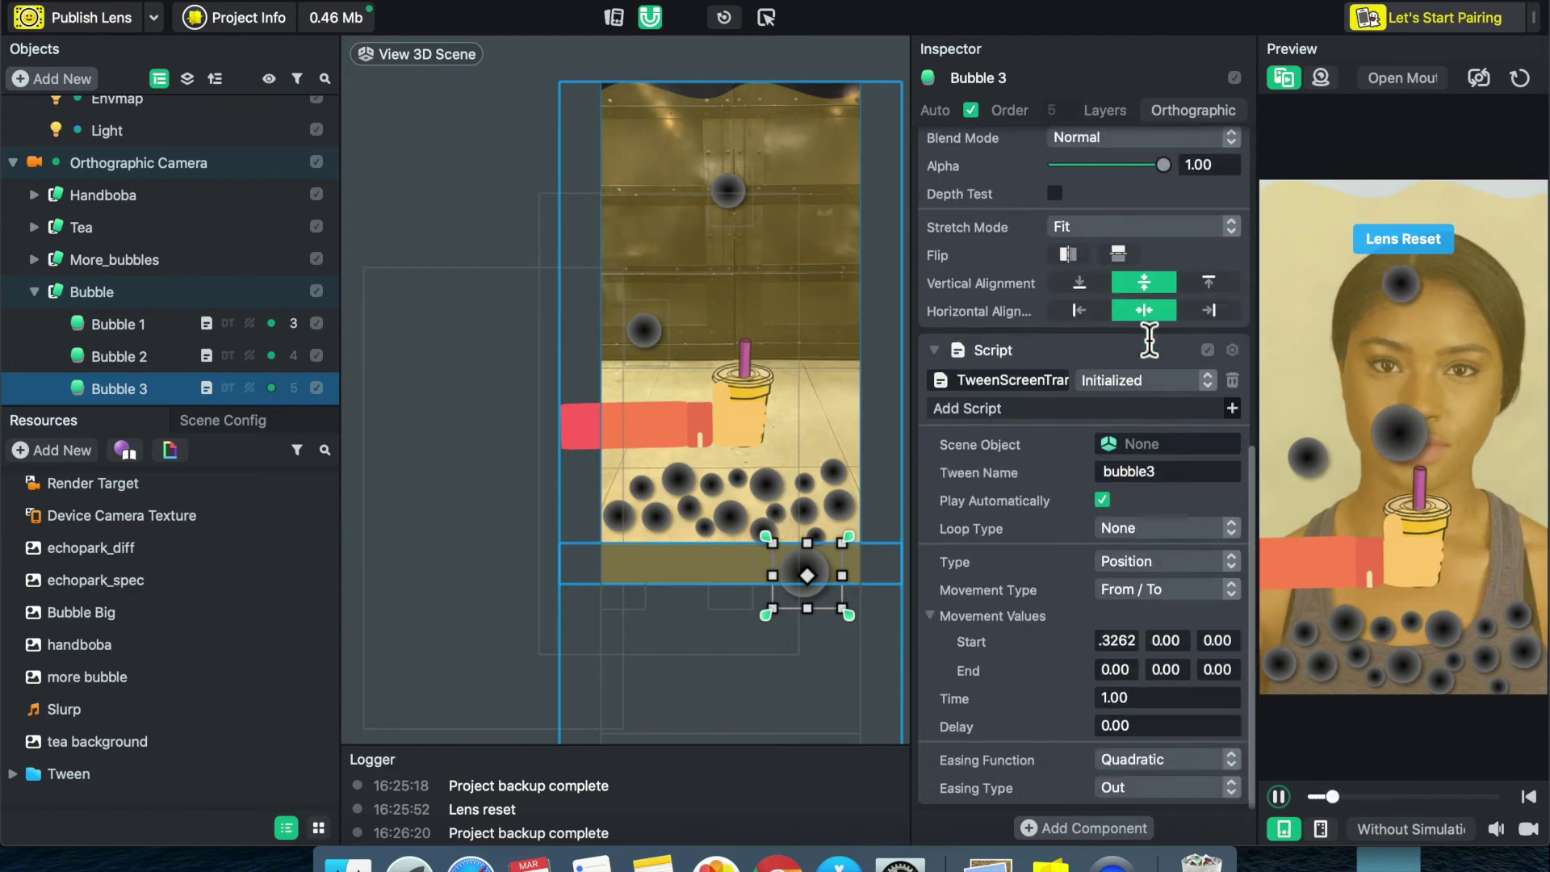
click(1174, 642)
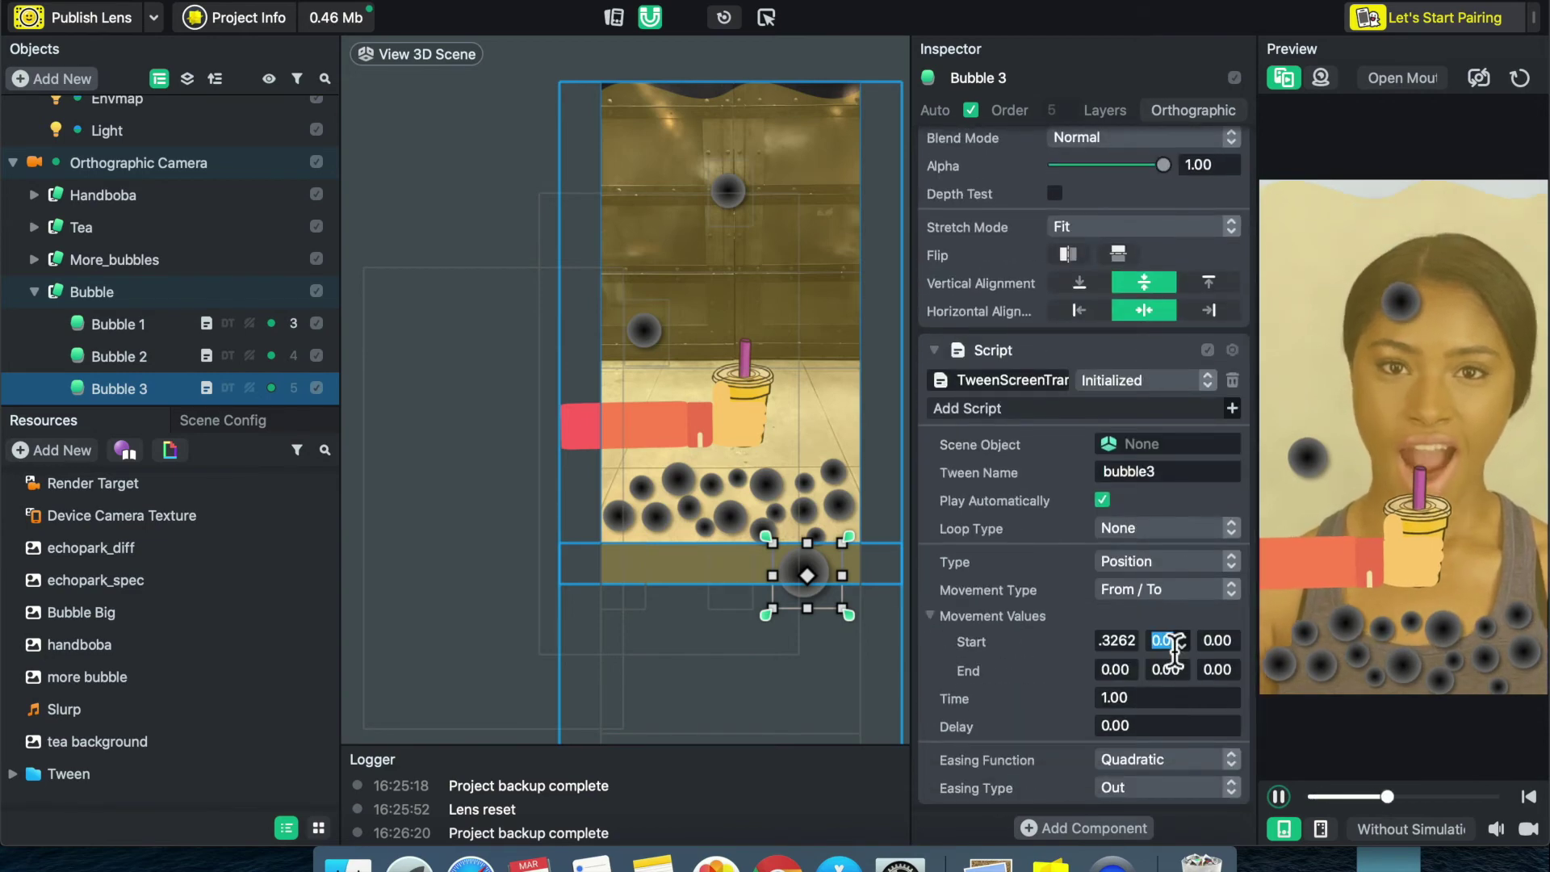
- Set the bubble3 tween's Start Z value to 40.00
scroll(1170, 501, up, 3)
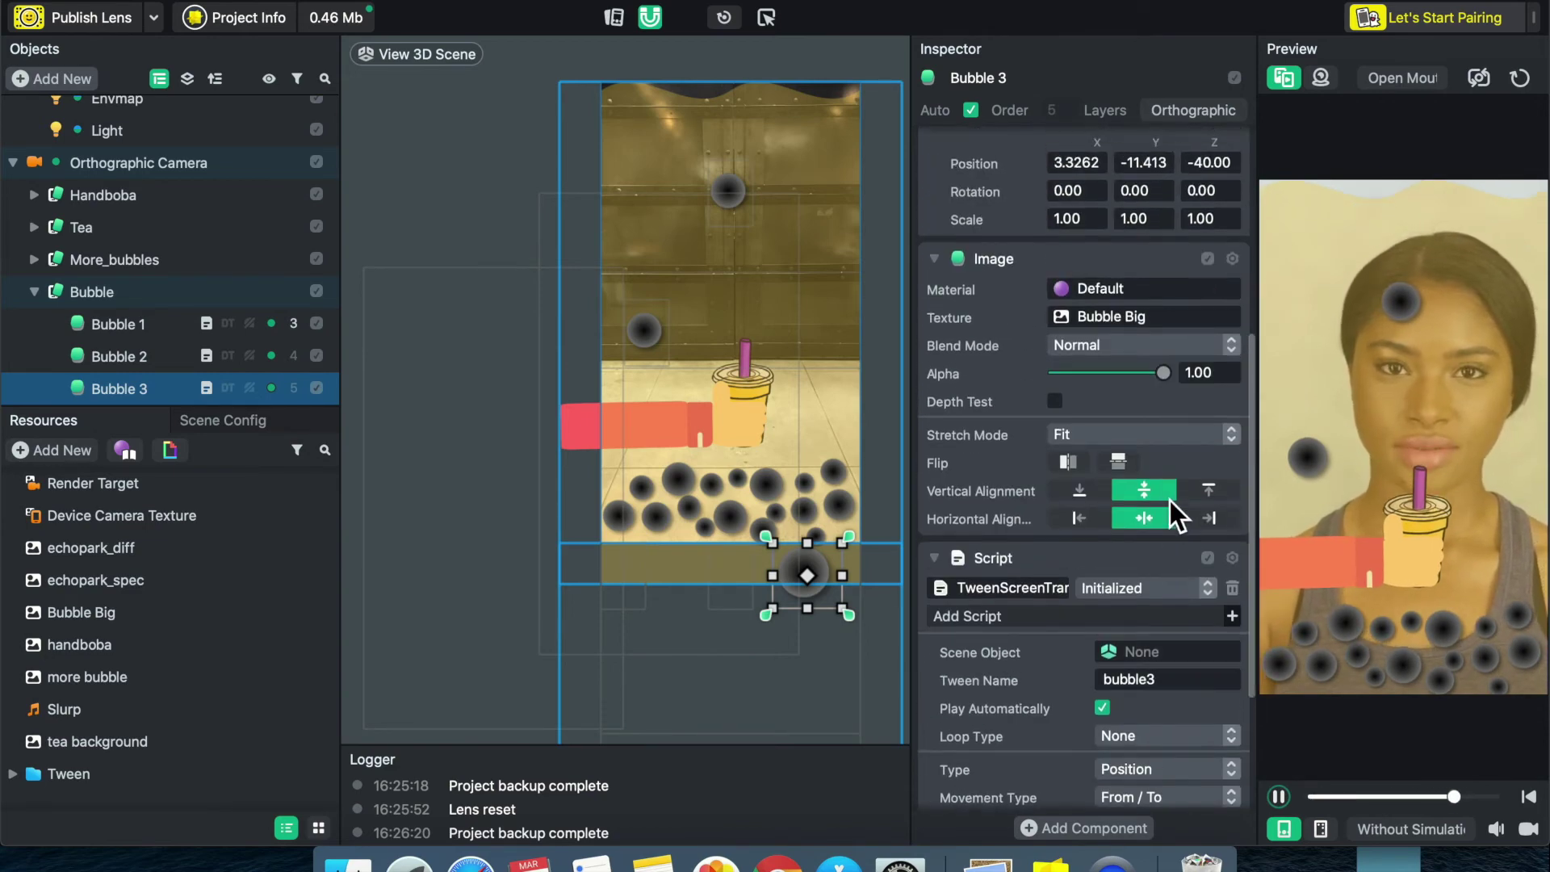
click(1212, 162)
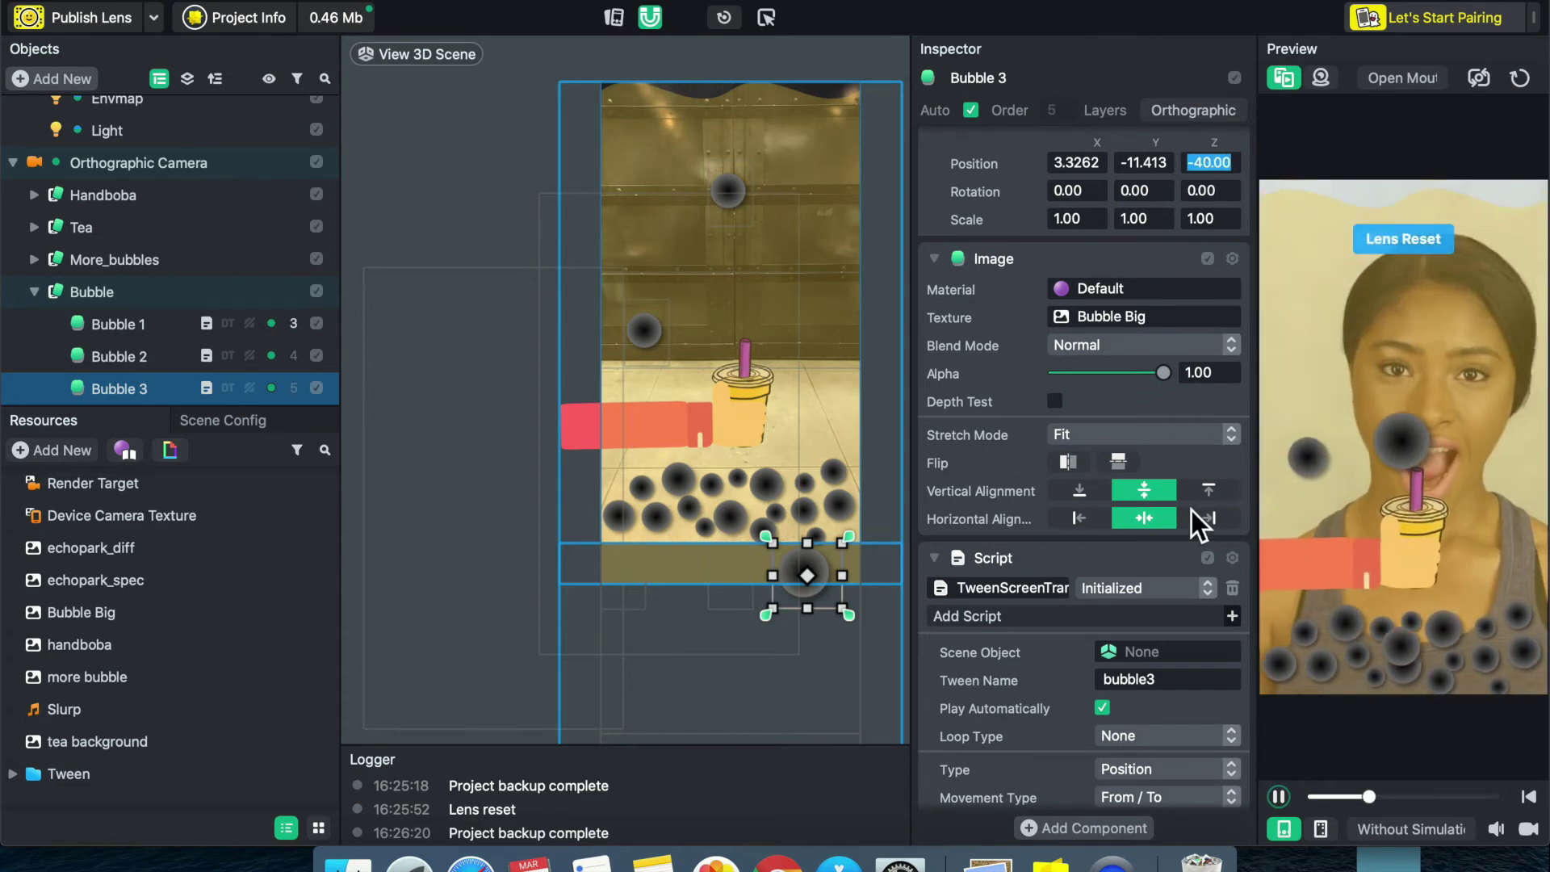
scroll(1192, 511, down, 3)
double_click(1230, 639)
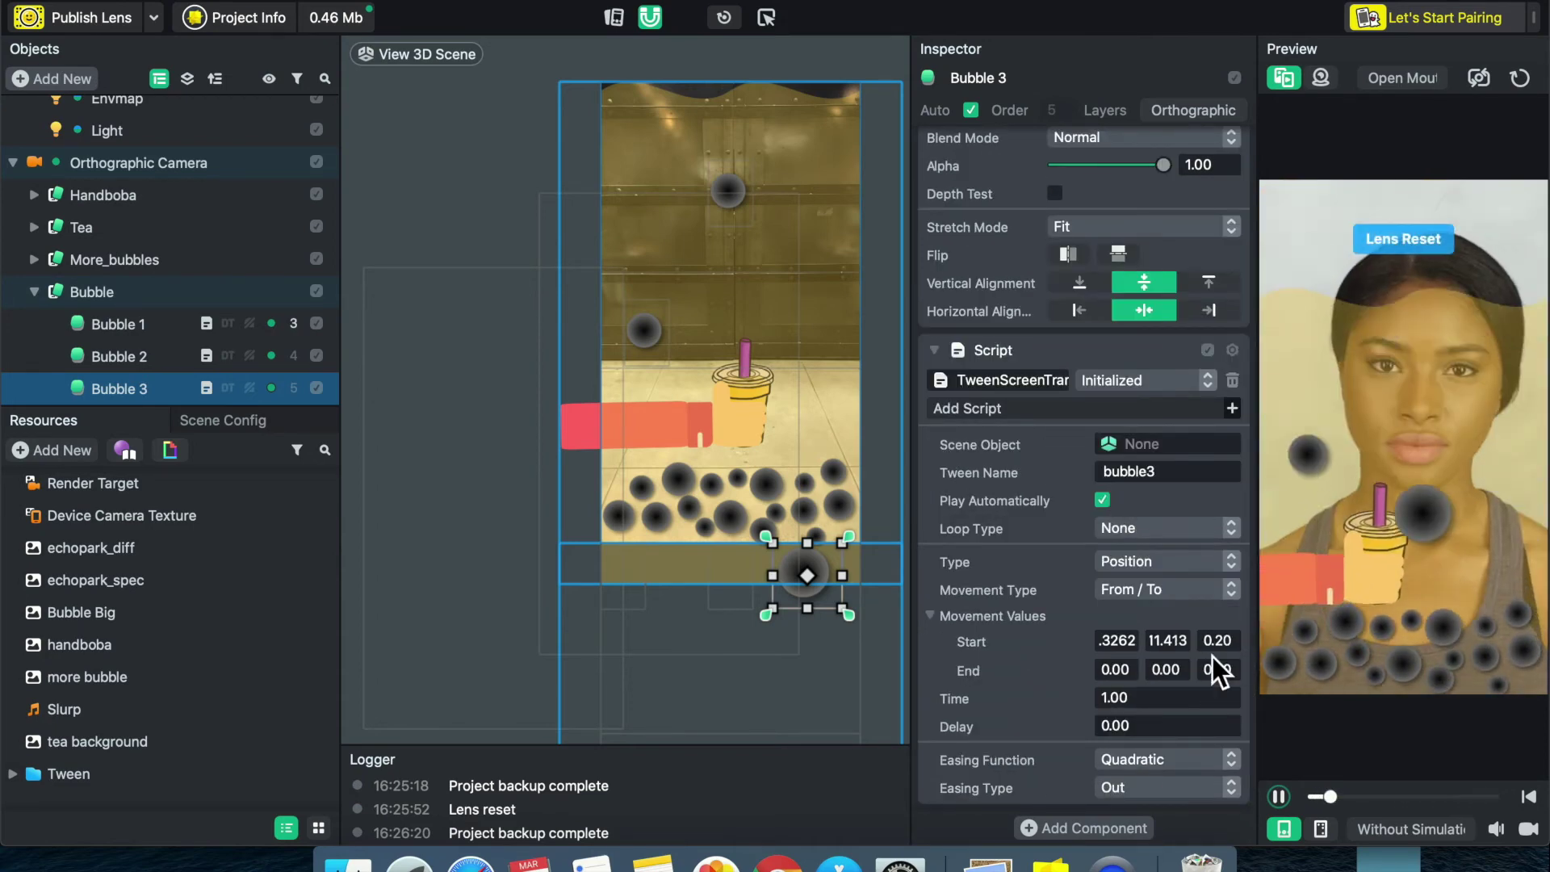
double_click(1215, 643)
text(40)
key(Return)
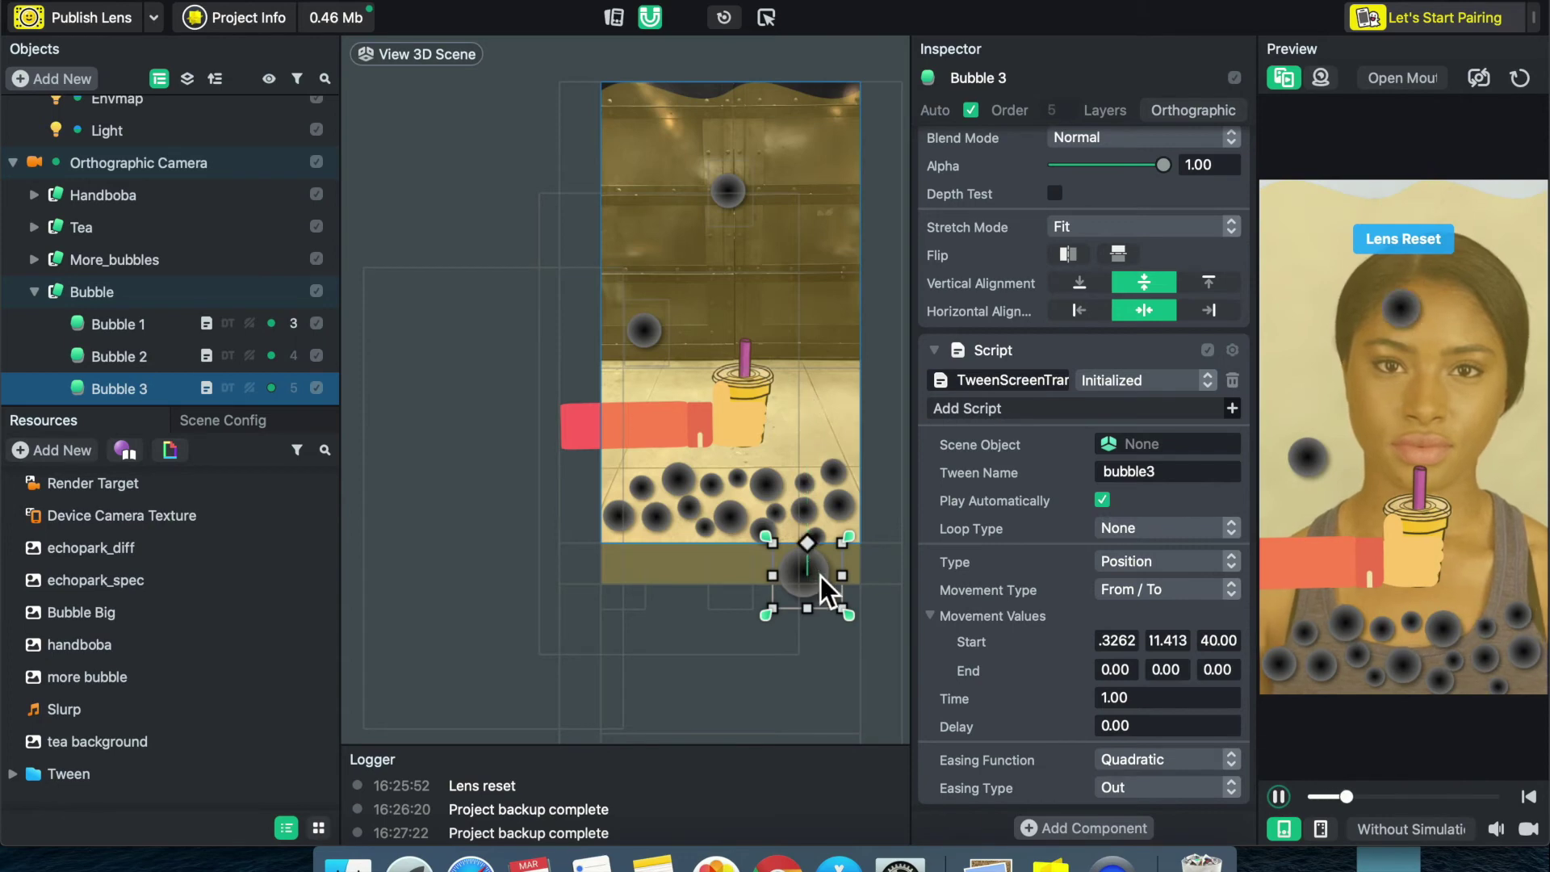
- Move Bubble 3 up beside the face near the frame's right edge, shrink it, and adjust its position to X 4.3202, Y 2.5044
drag(822, 580, 846, 433)
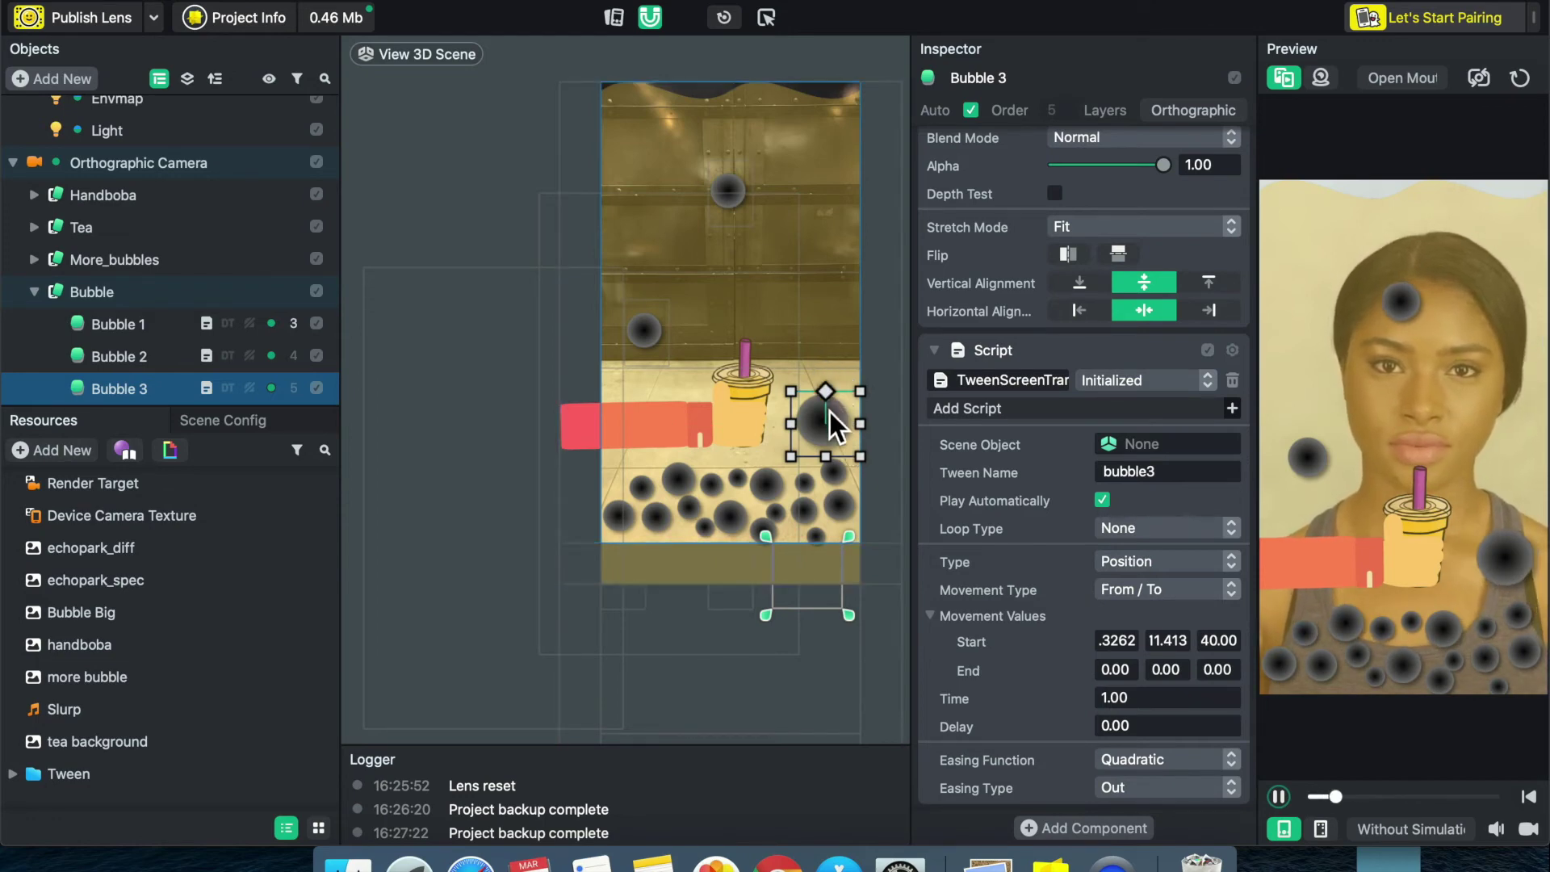
drag(850, 420, 849, 271)
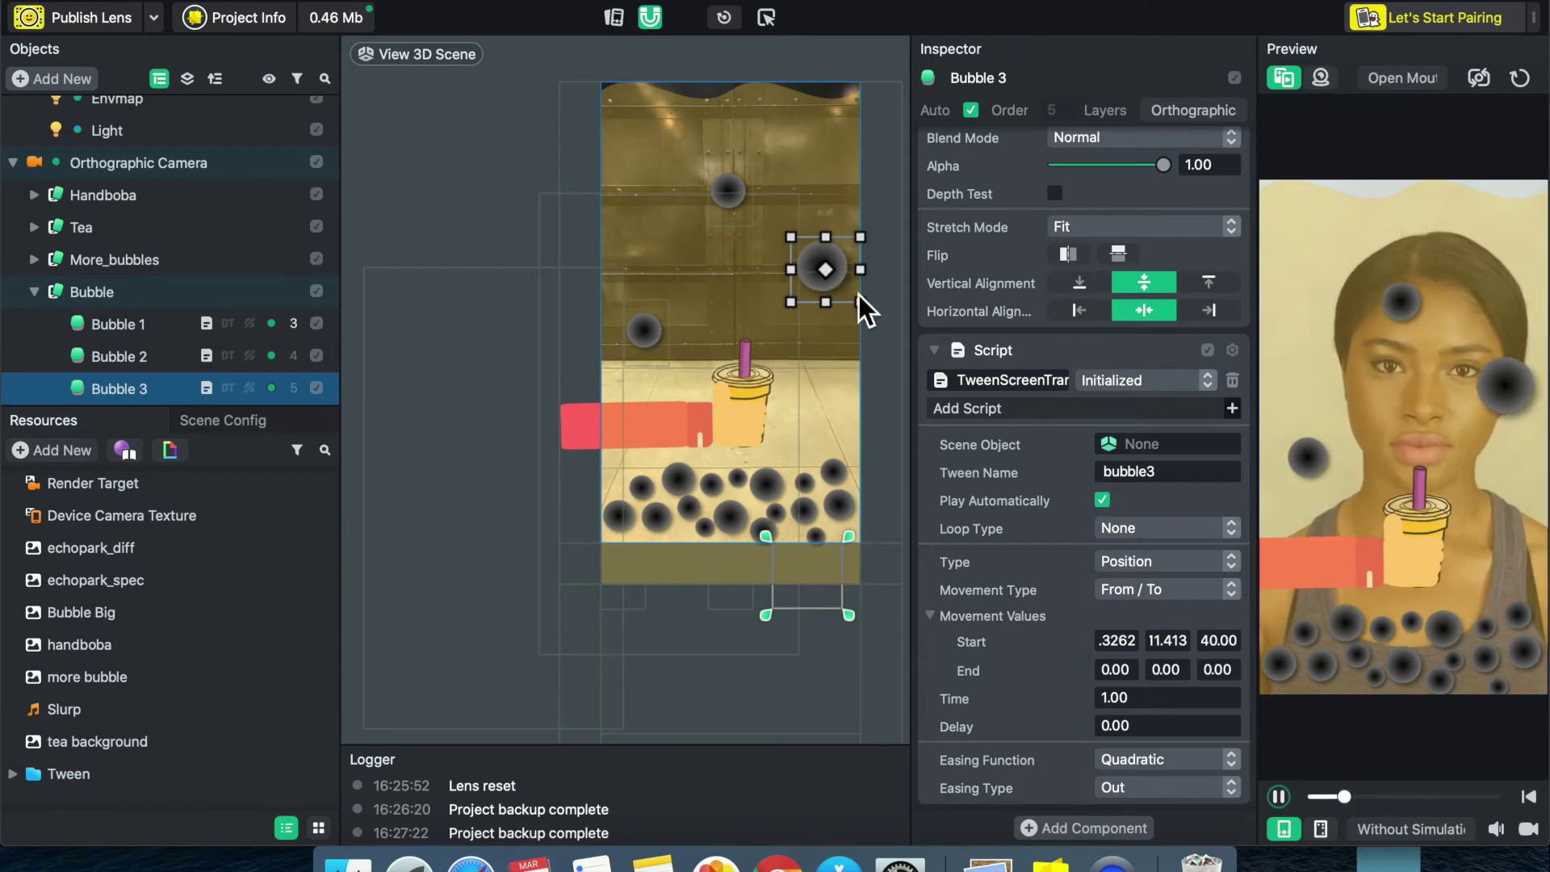
drag(860, 301, 857, 260)
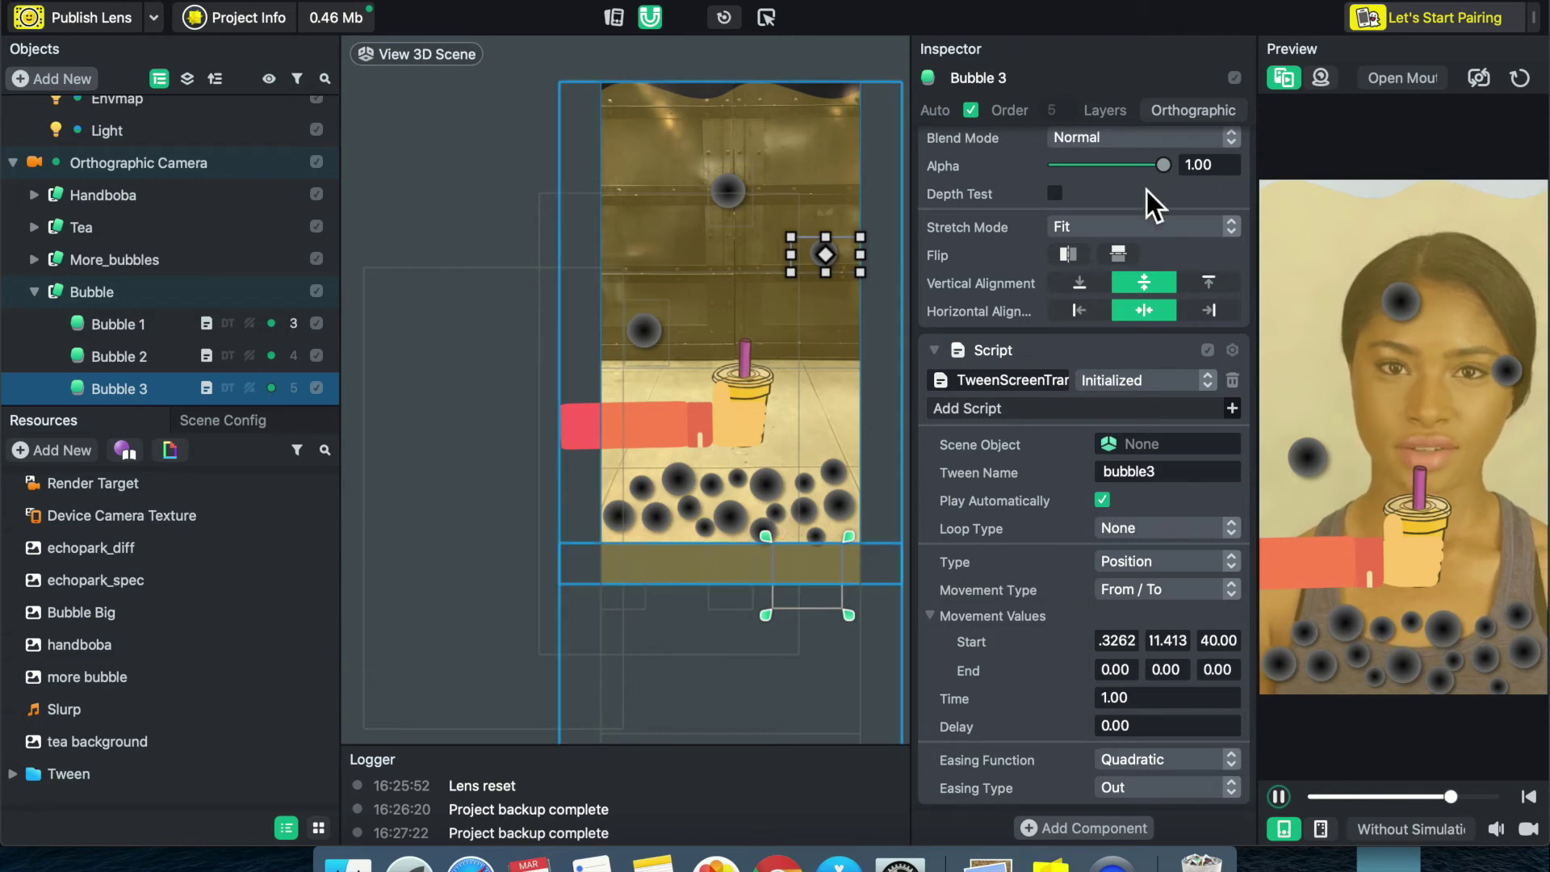
scroll(1147, 191, up, 5)
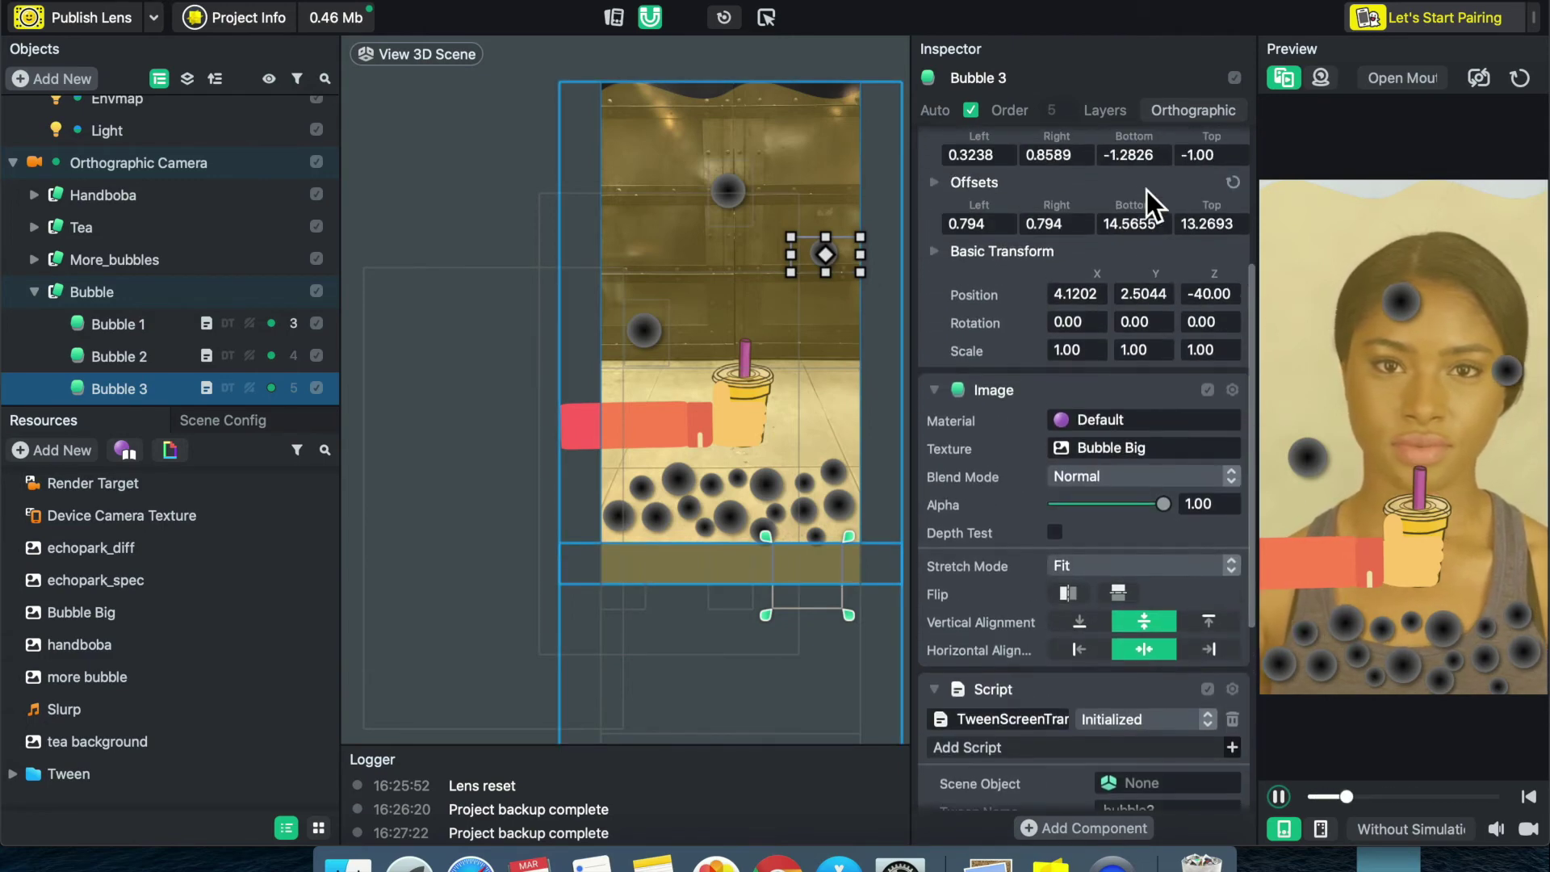
click(1097, 294)
click(1097, 294)
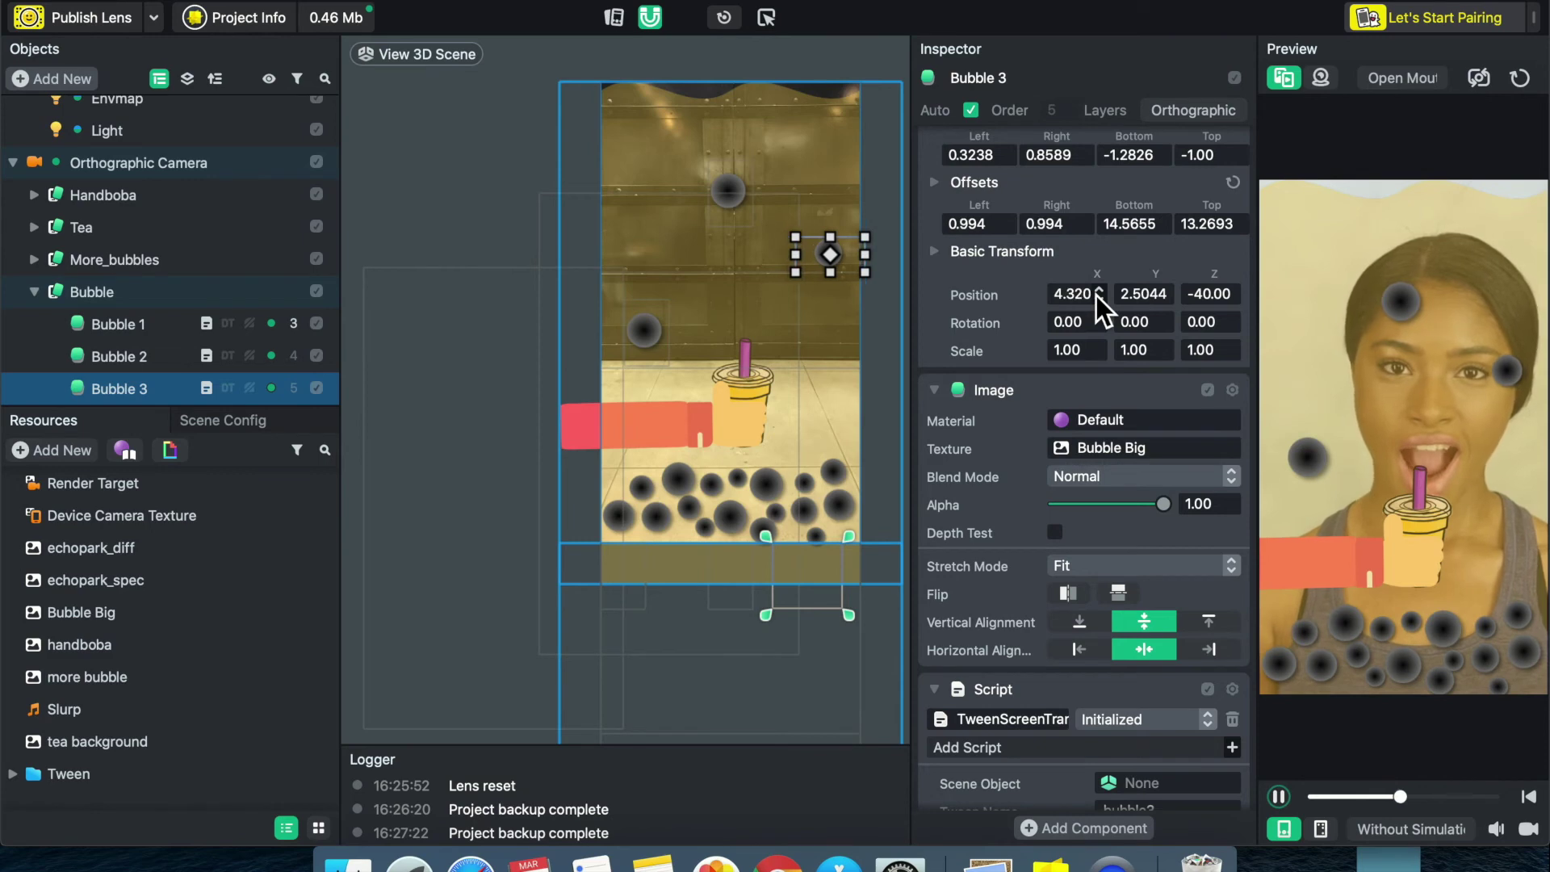
scroll(1031, 492, down, 4)
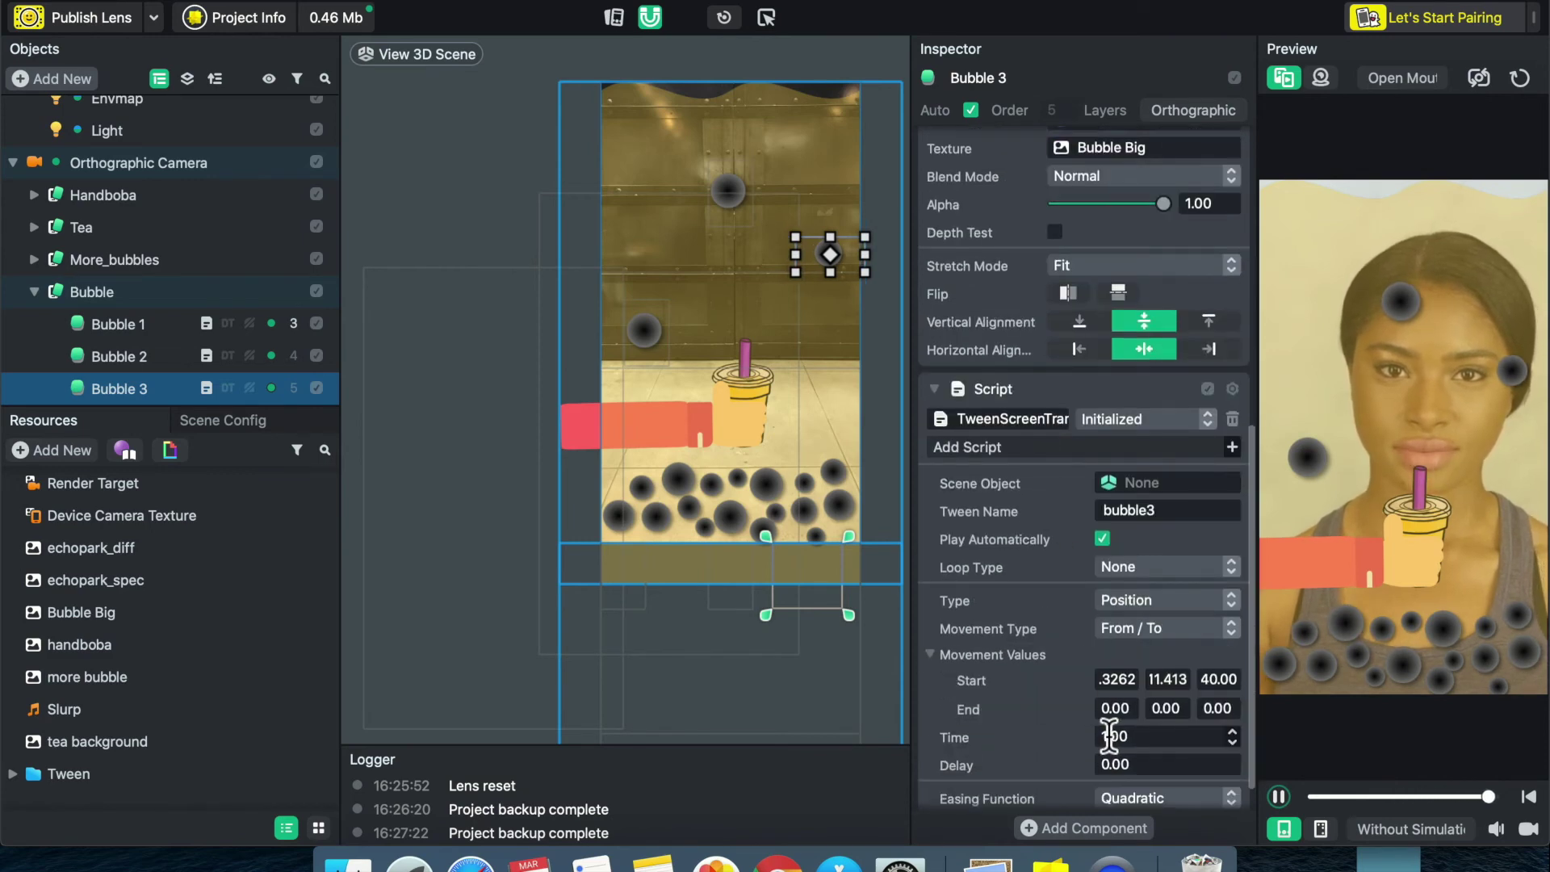
text(40.00)
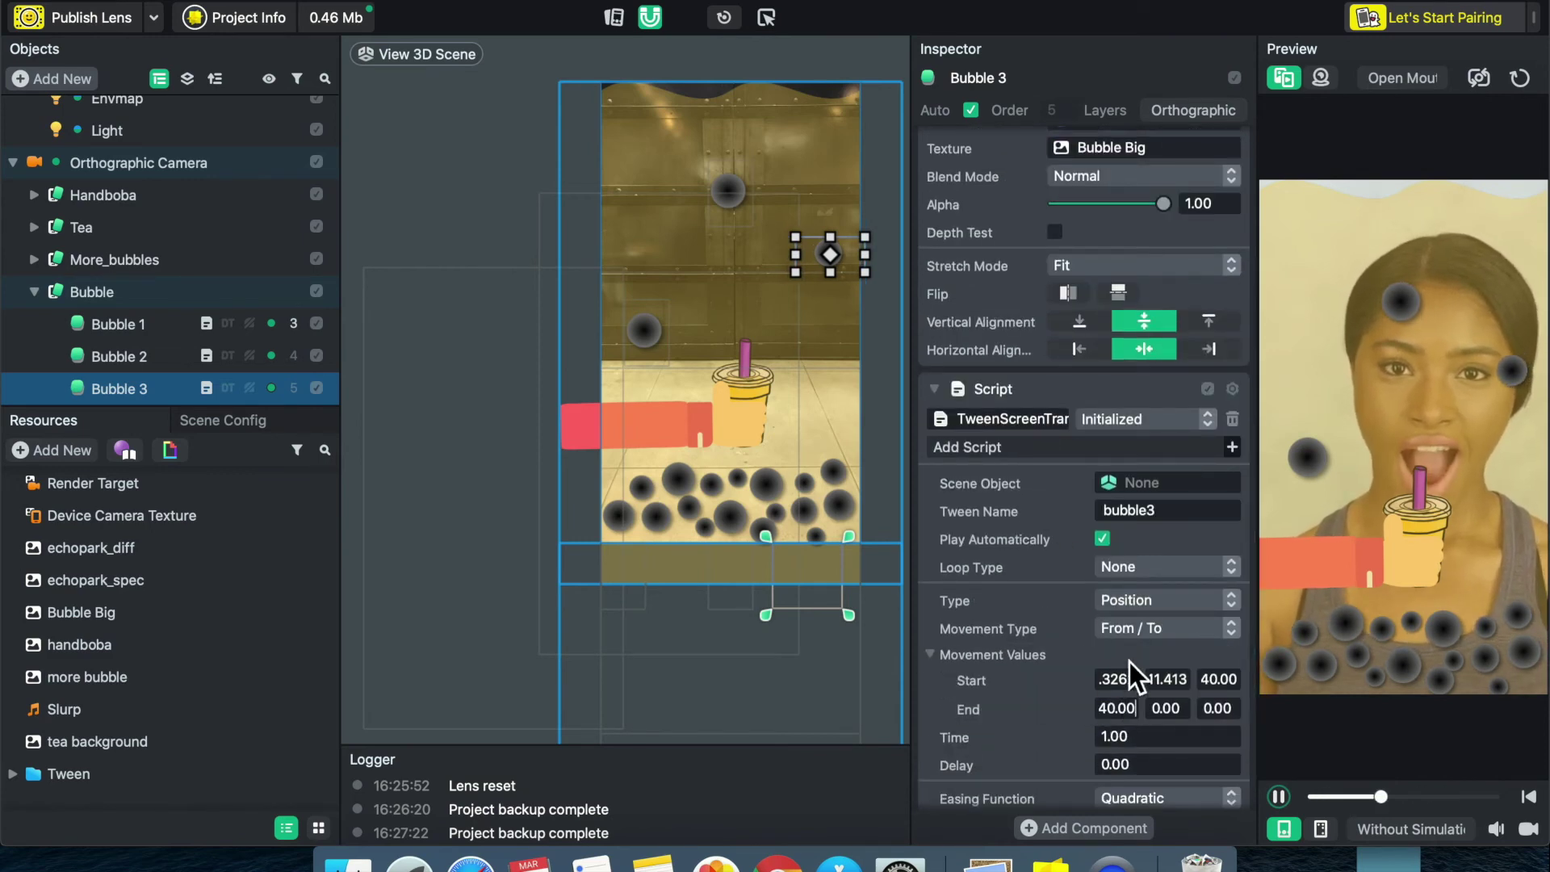
scroll(1121, 609, up, 1)
scroll(1121, 609, down, 1)
scroll(1121, 609, down, 1)
- Copy Bubble 3's X position of 4.3202 into the bubble3 tween's End X value
scroll(1097, 394, up, 5)
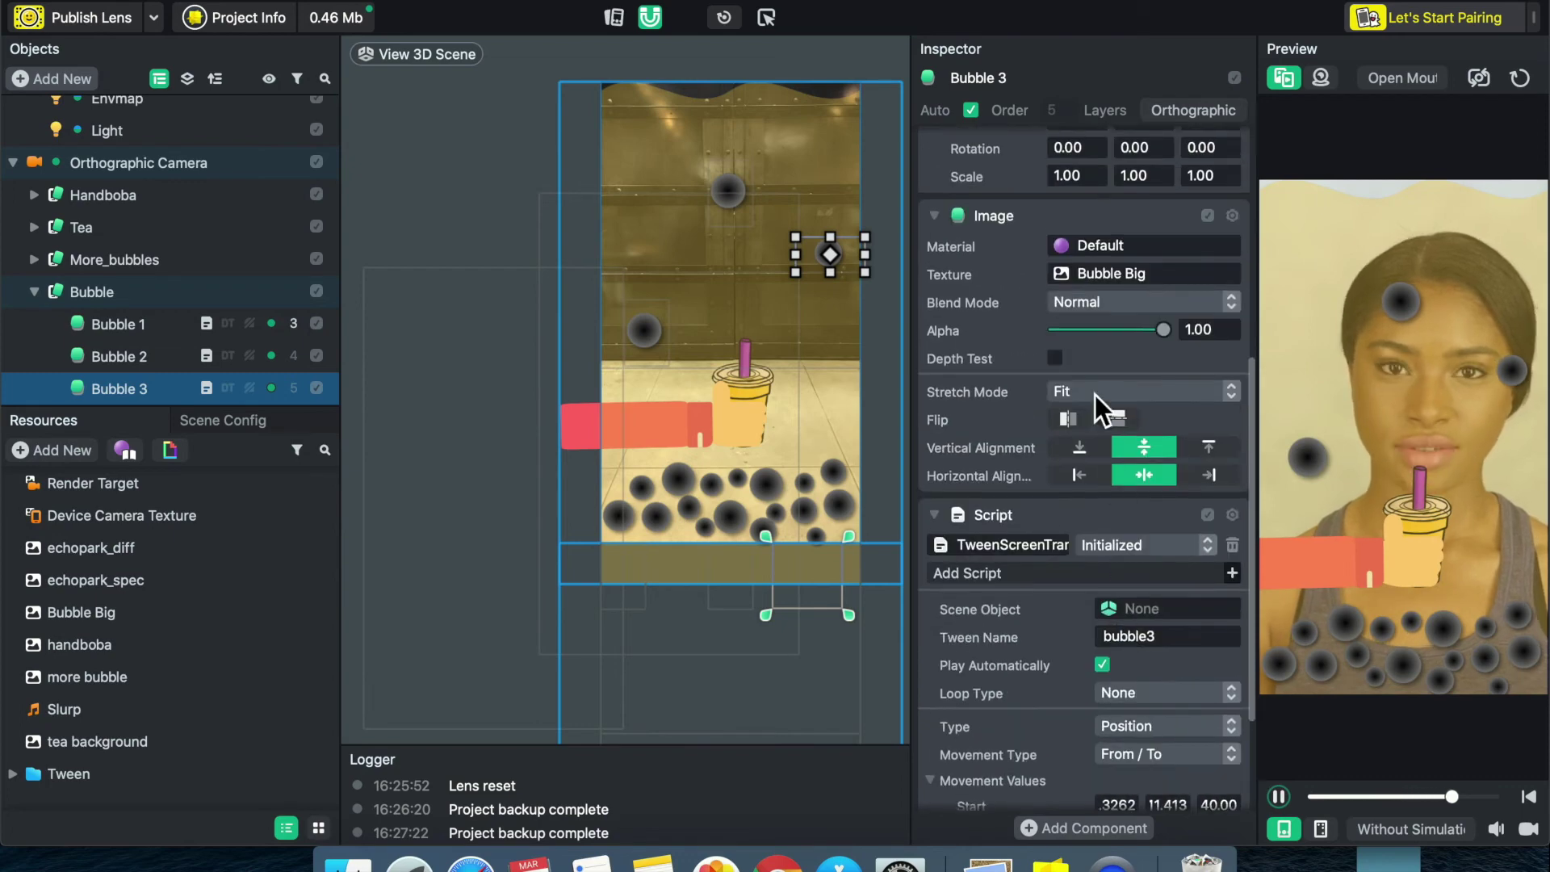
click(1078, 267)
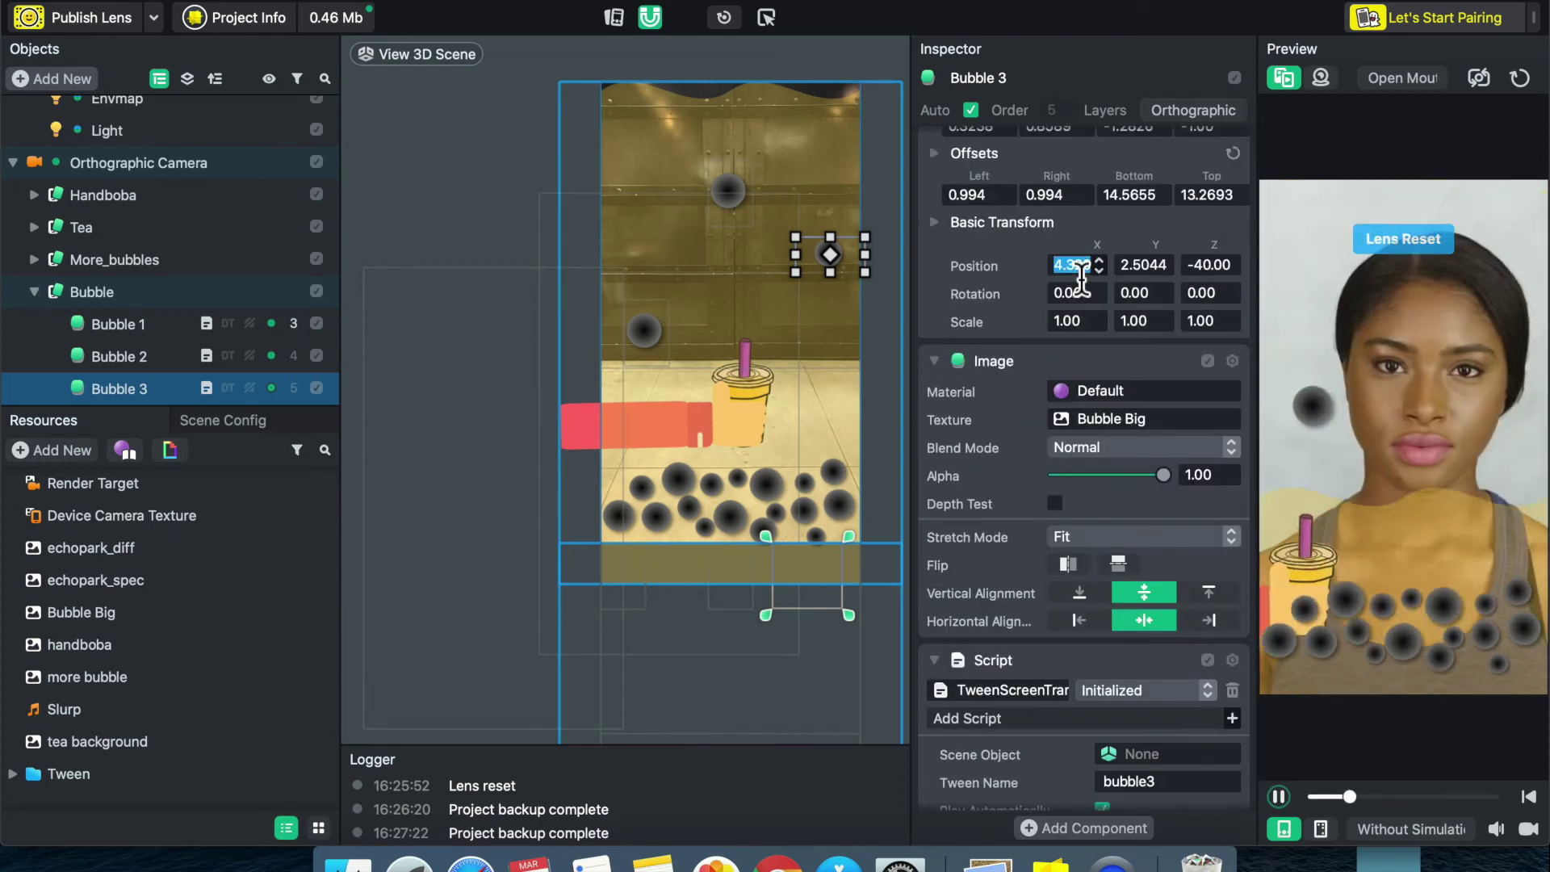
scroll(1120, 472, down, 4)
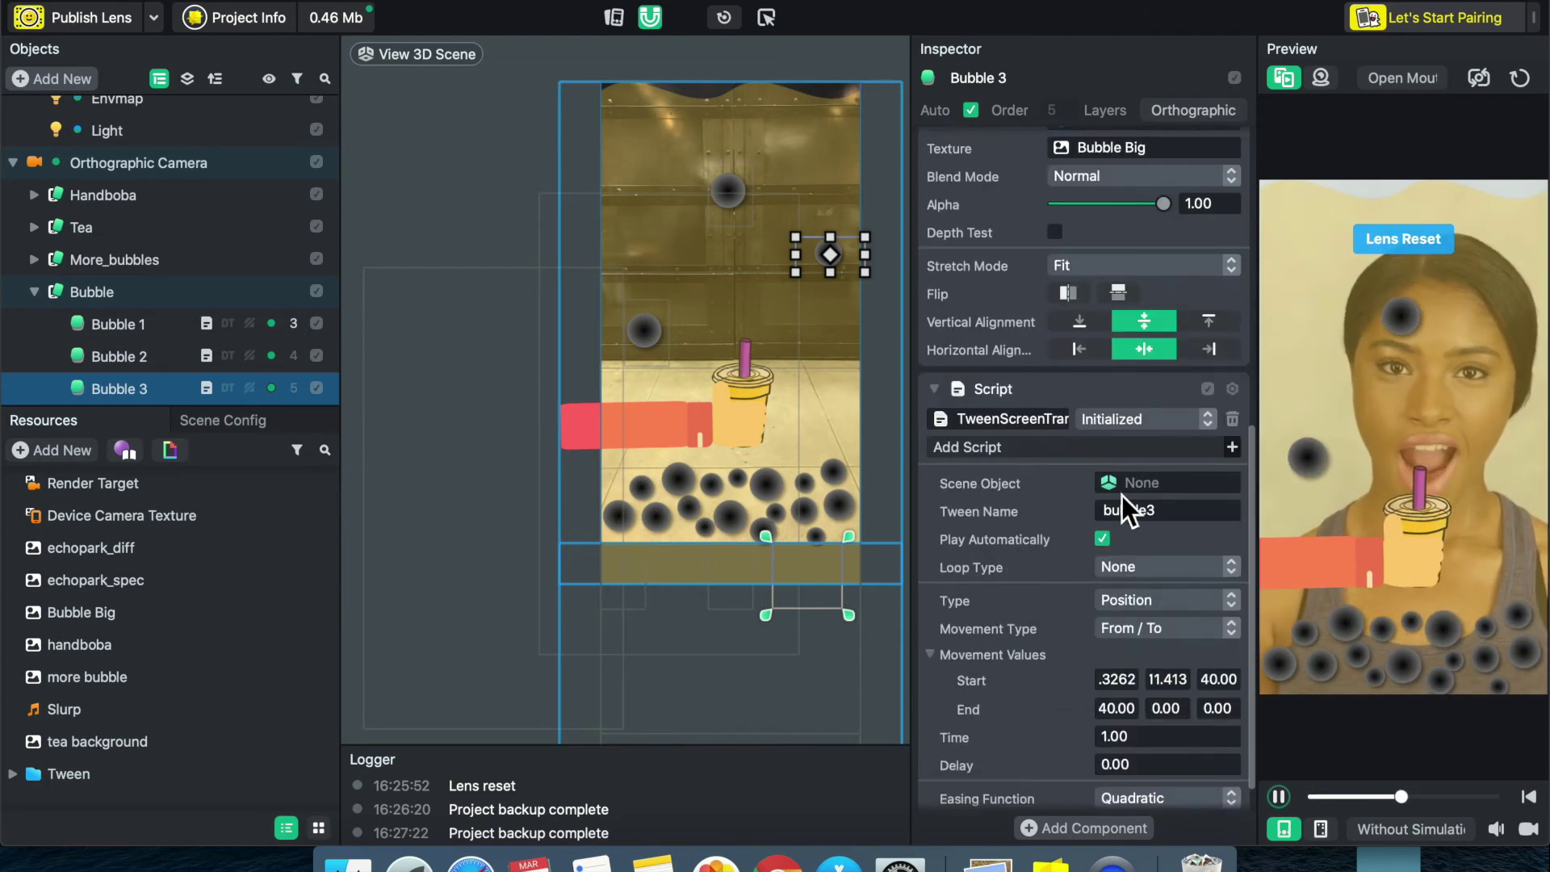
click(1118, 709)
- Copy Bubble 3's Y position of 2.5044 into the bubble3 tween's End Y value
scroll(1181, 487, up, 6)
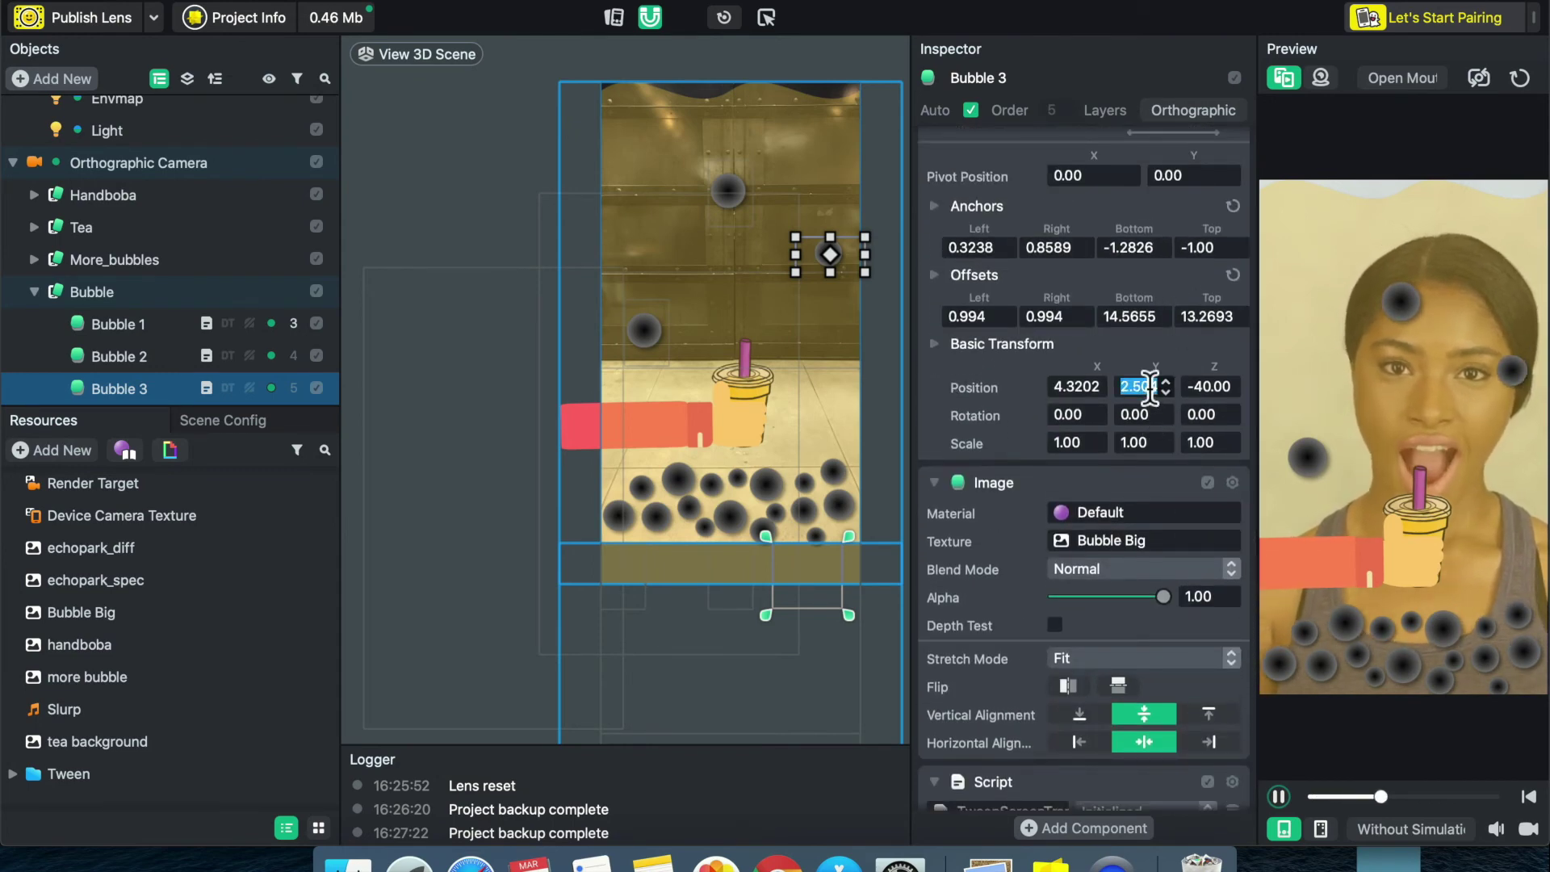
scroll(1125, 548, down, 6)
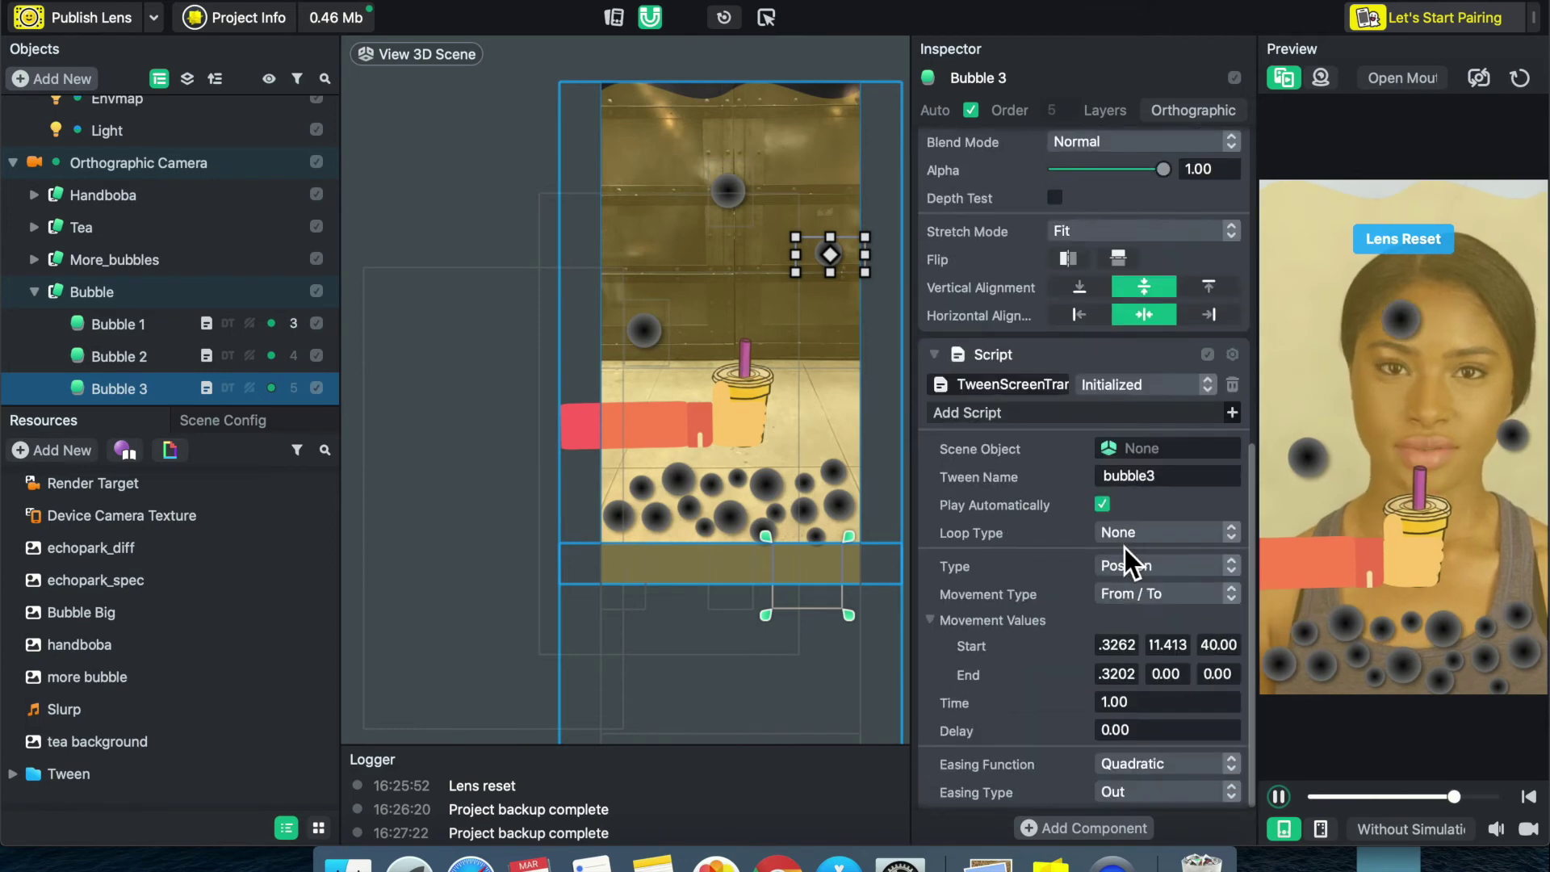
click(1157, 670)
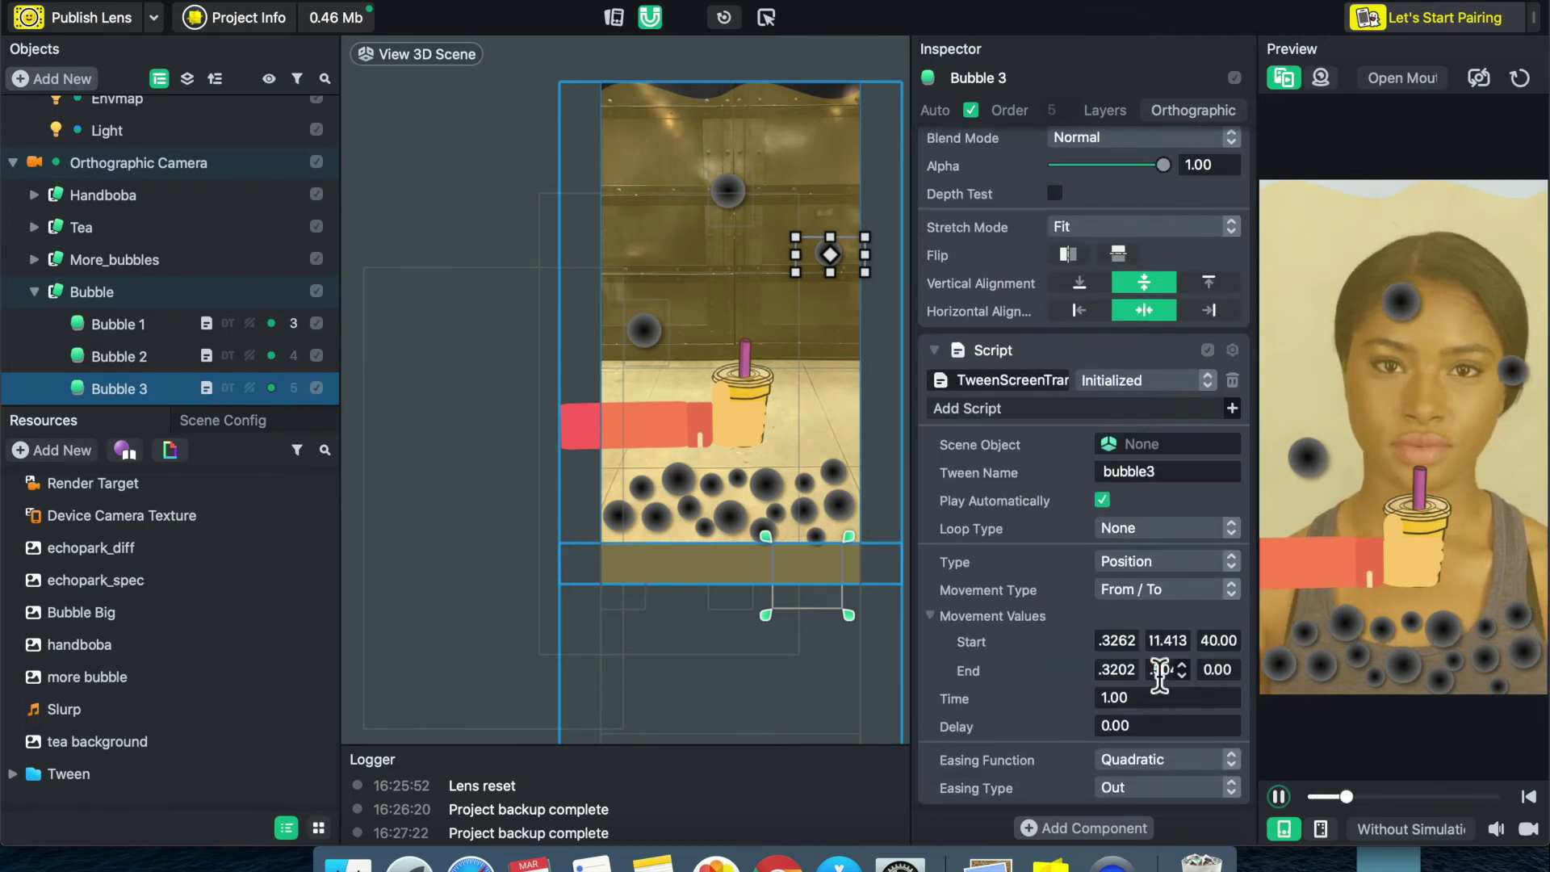
- Copy Bubble 3's Z position of -40.00 into the bubble3 tween's End Z value
scroll(1179, 549, up, 3)
click(1200, 188)
scroll(1207, 452, down, 2)
scroll(1203, 446, down, 1)
click(1214, 671)
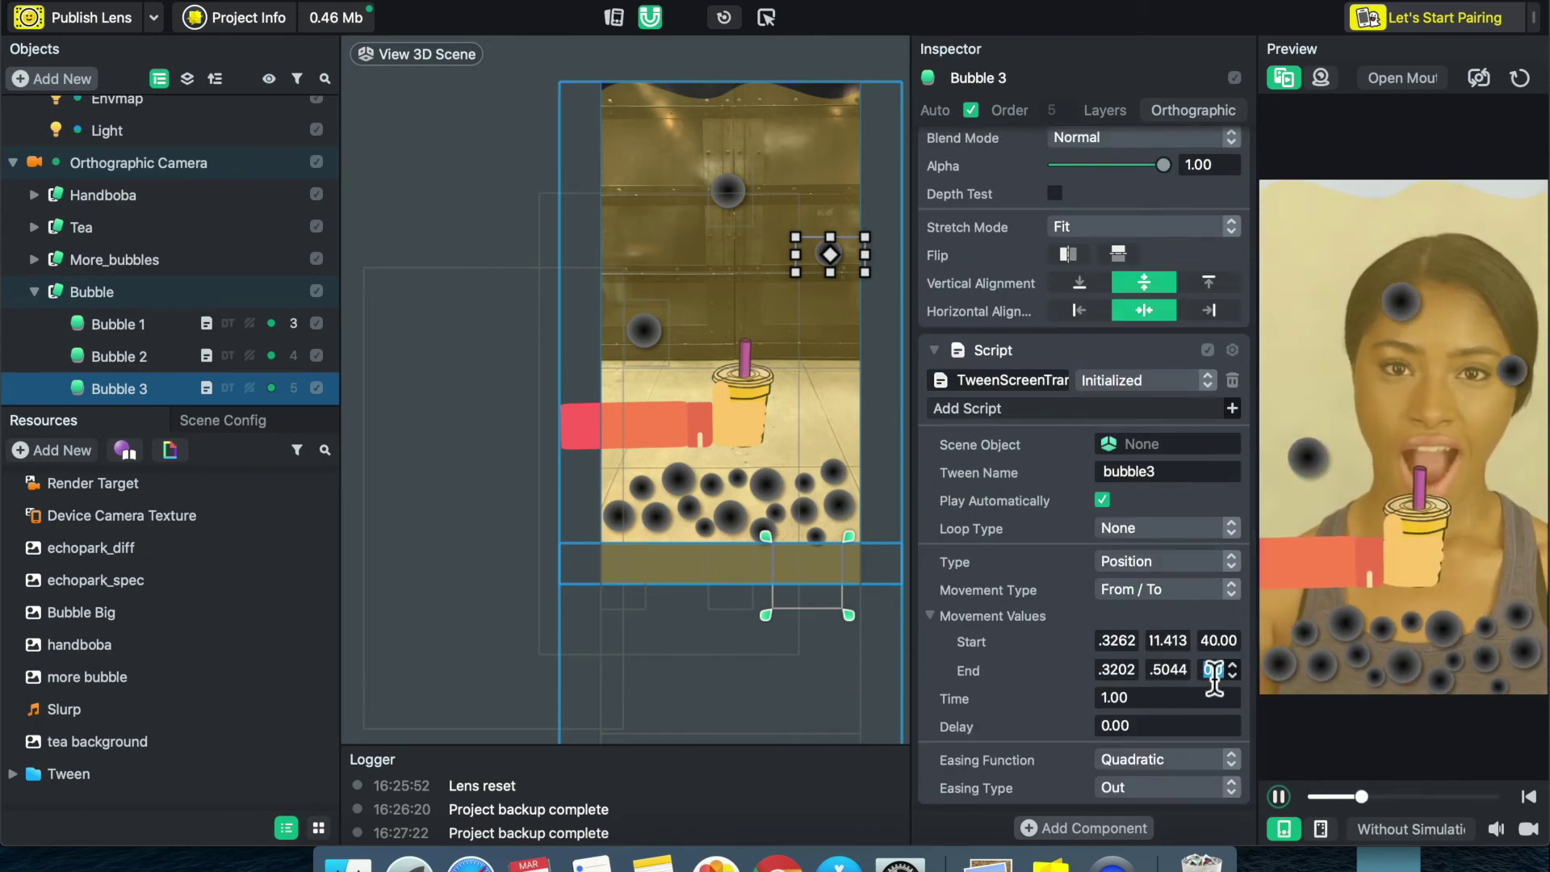
- Set the bubble3 tween's easing function to Elastic and its time to 2.00
click(1160, 763)
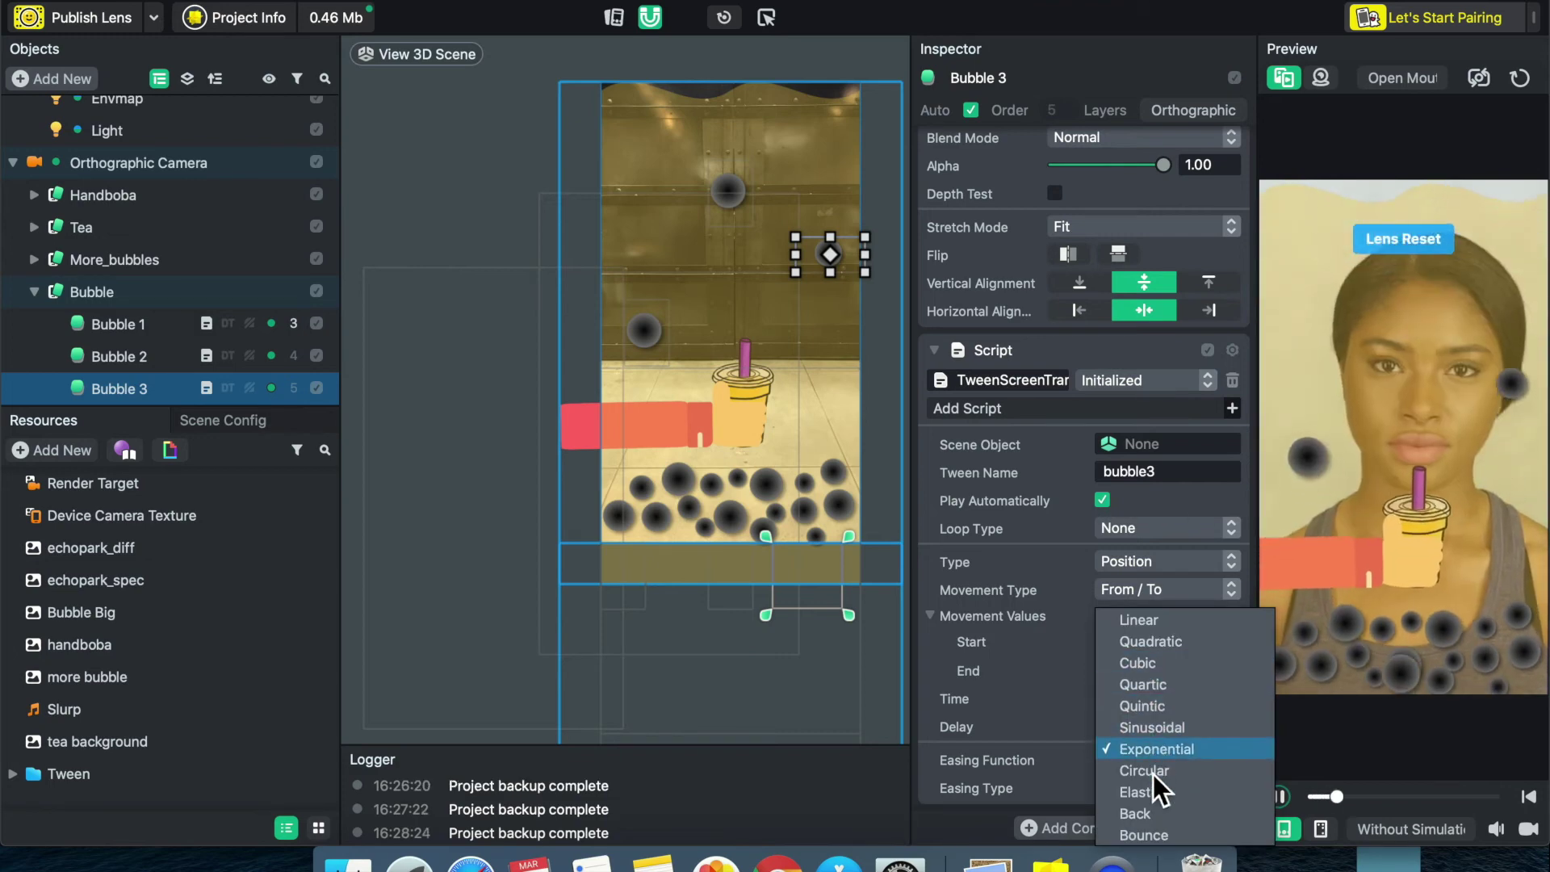
click(1147, 790)
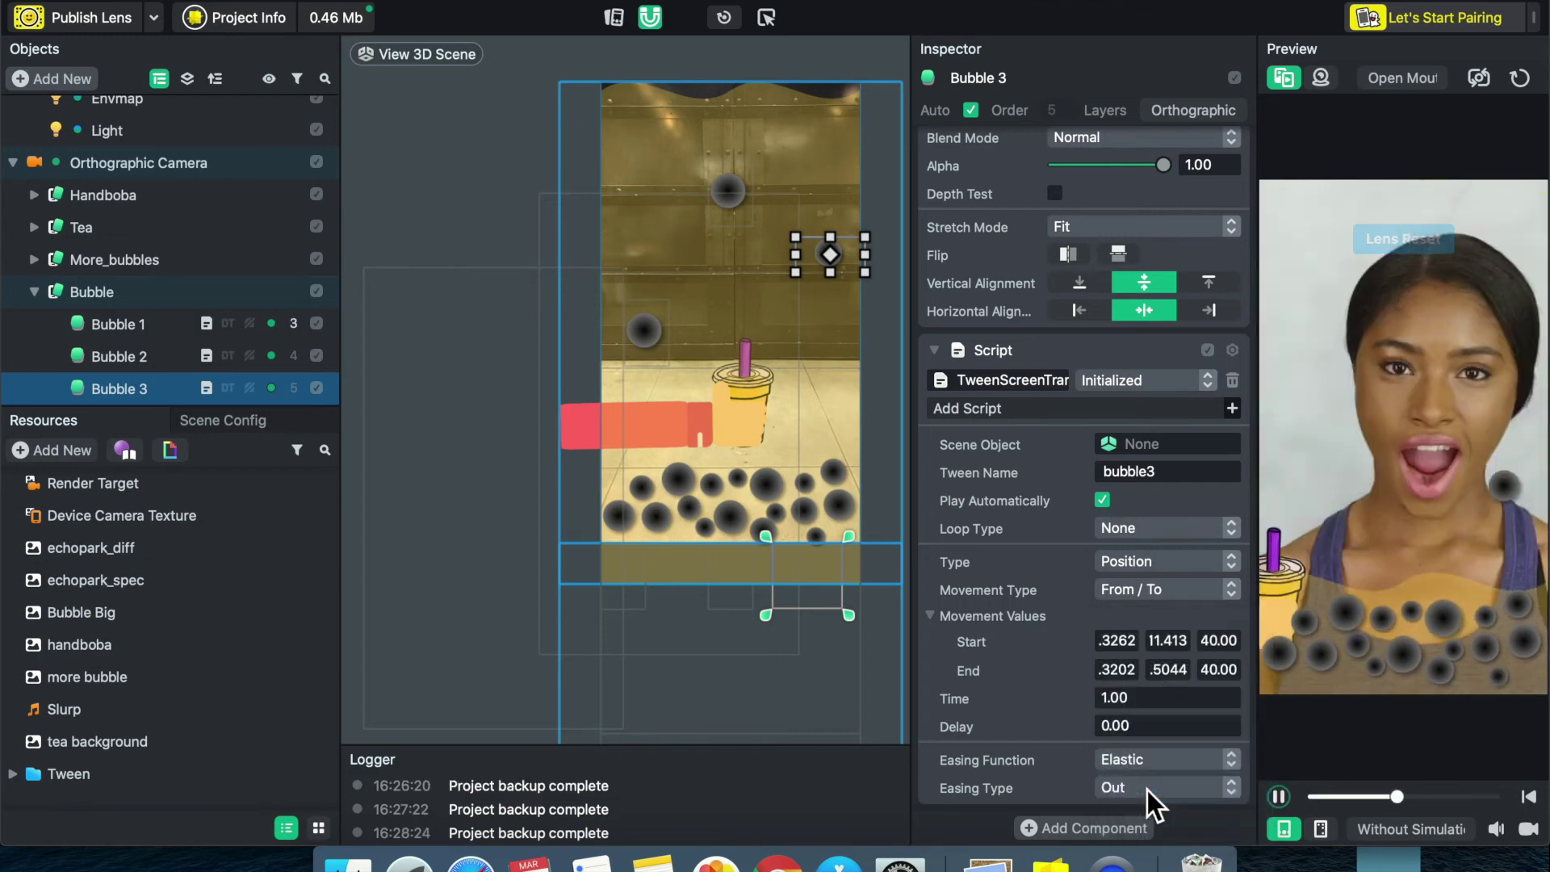
click(1150, 725)
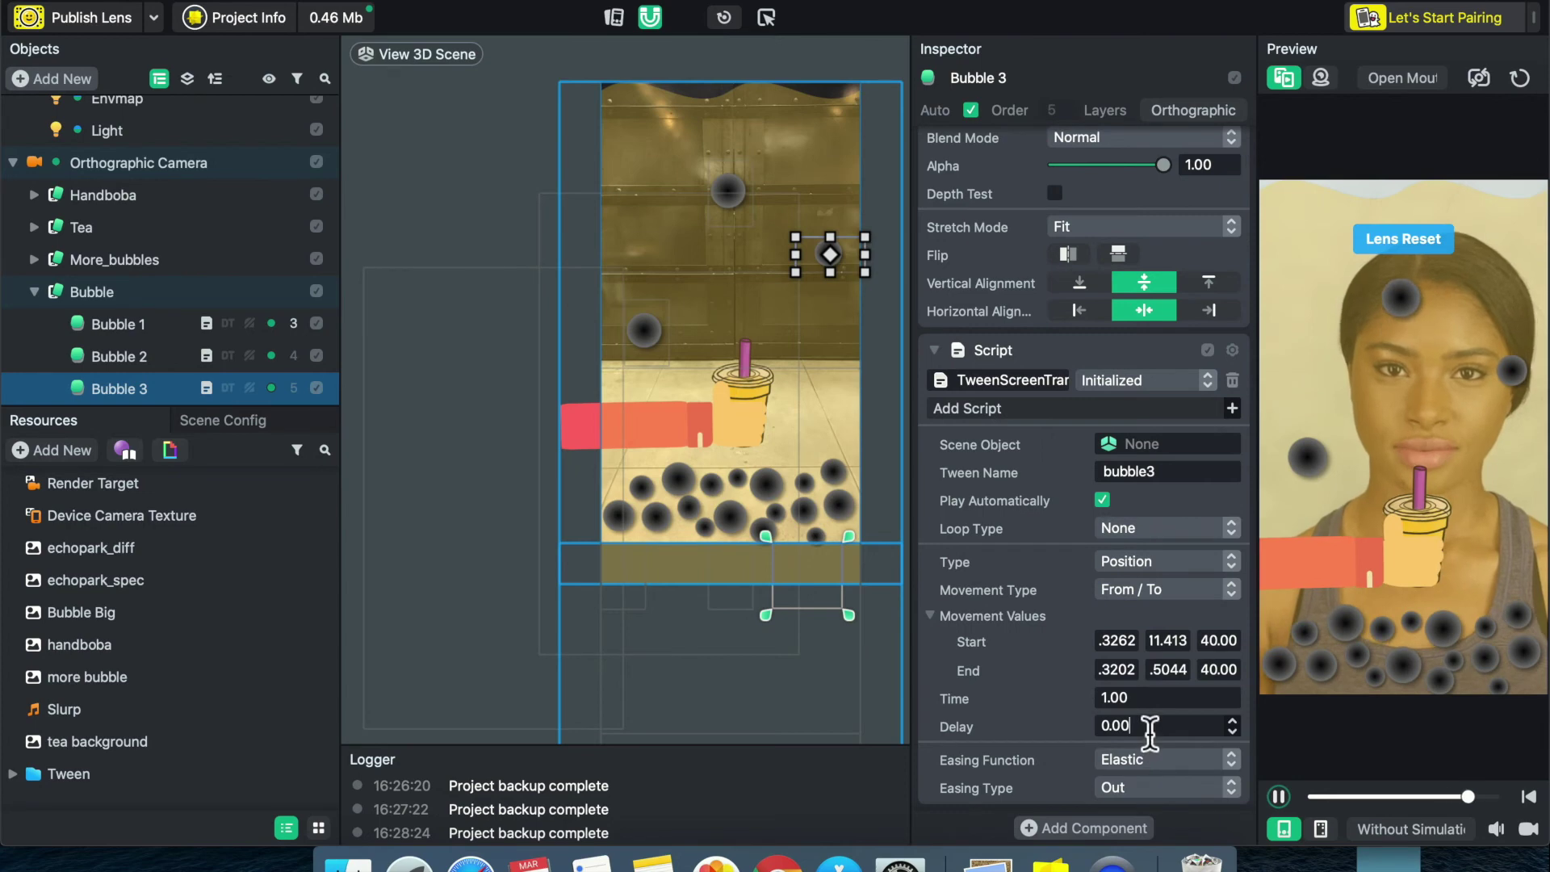
click(1148, 699)
double_click(1148, 699)
text(2)
double_click(1142, 727)
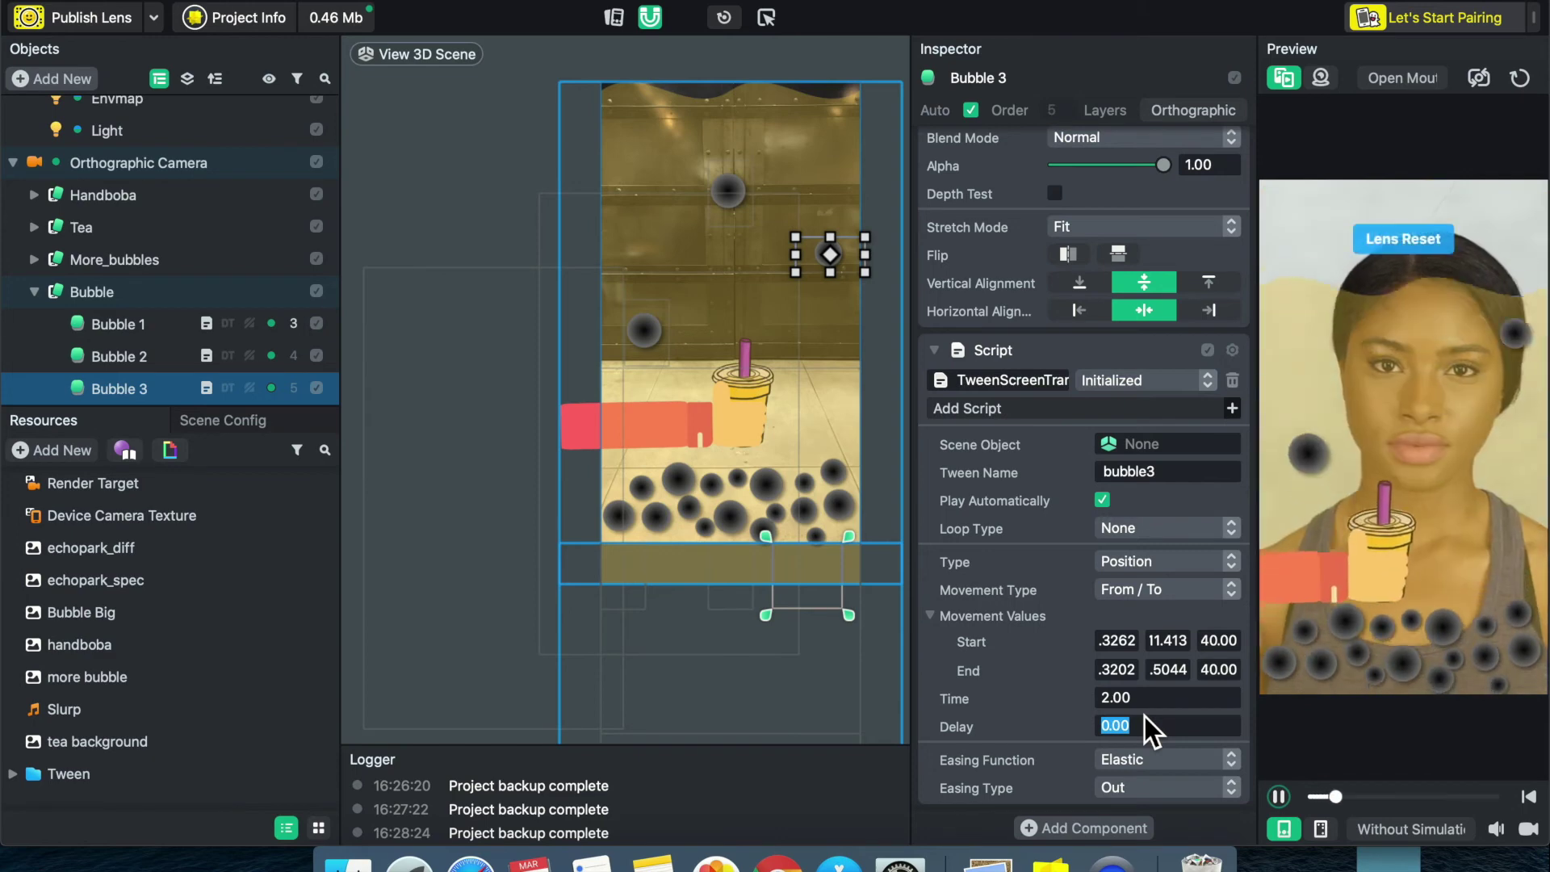
click(124, 369)
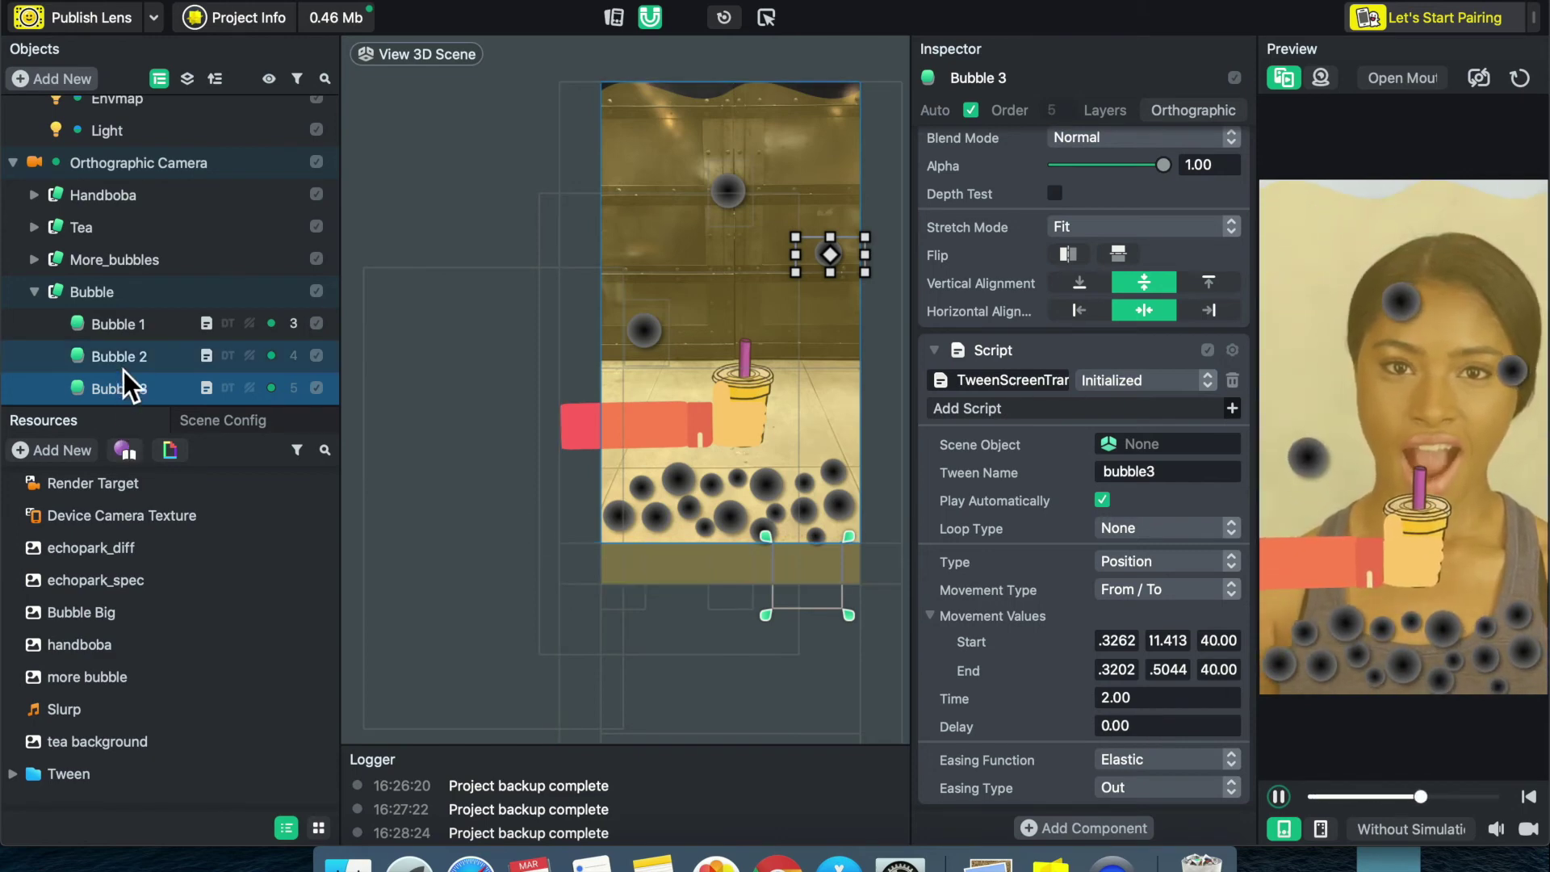
click(1140, 736)
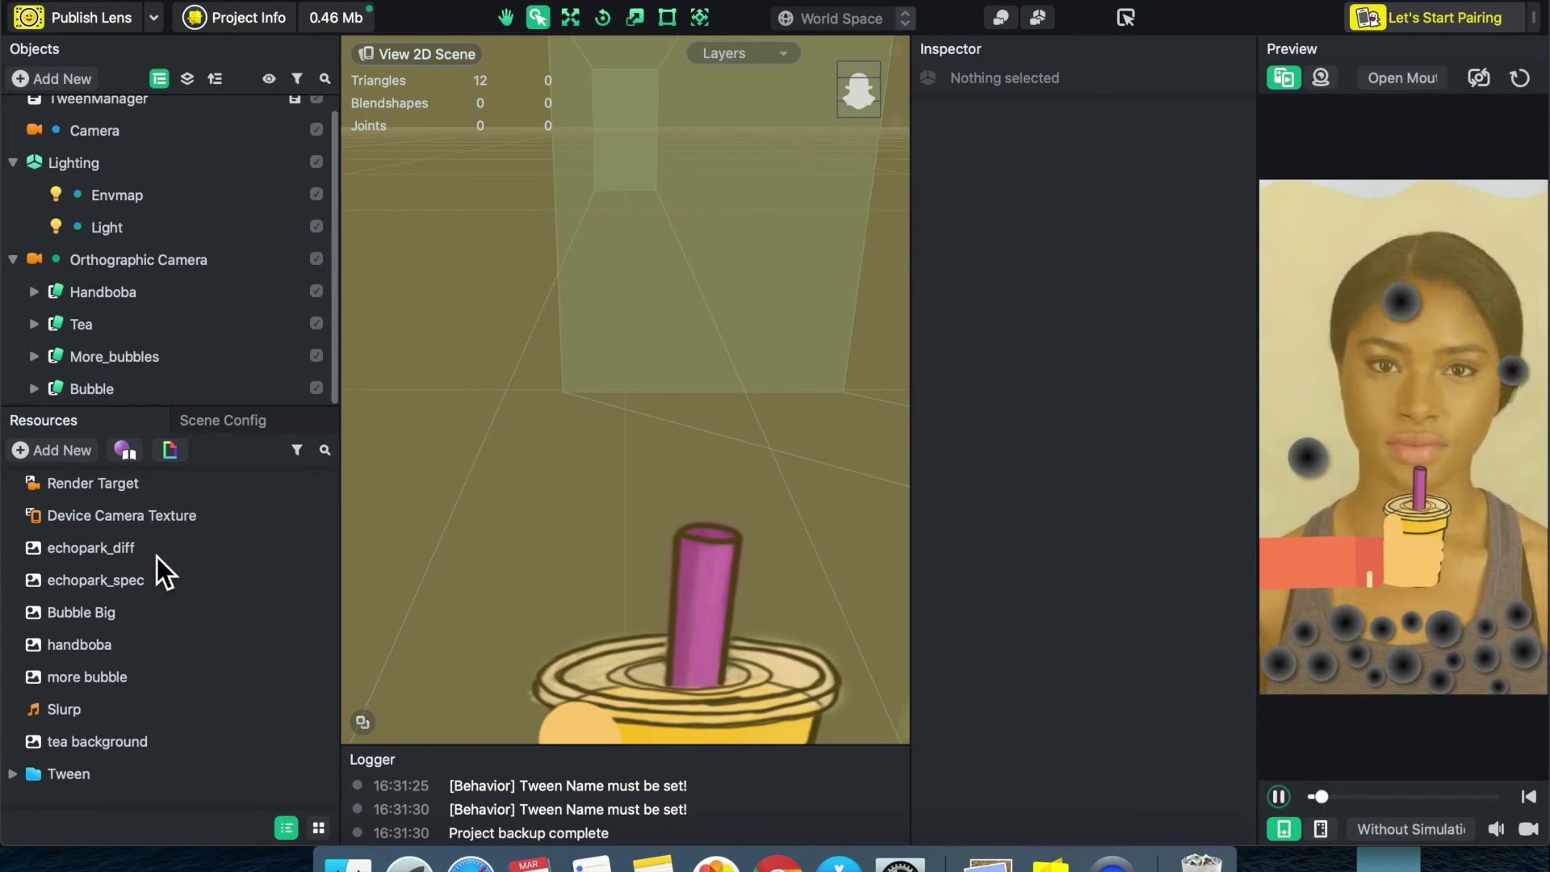
- Add a Behavior helper script object to the scene
click(45, 82)
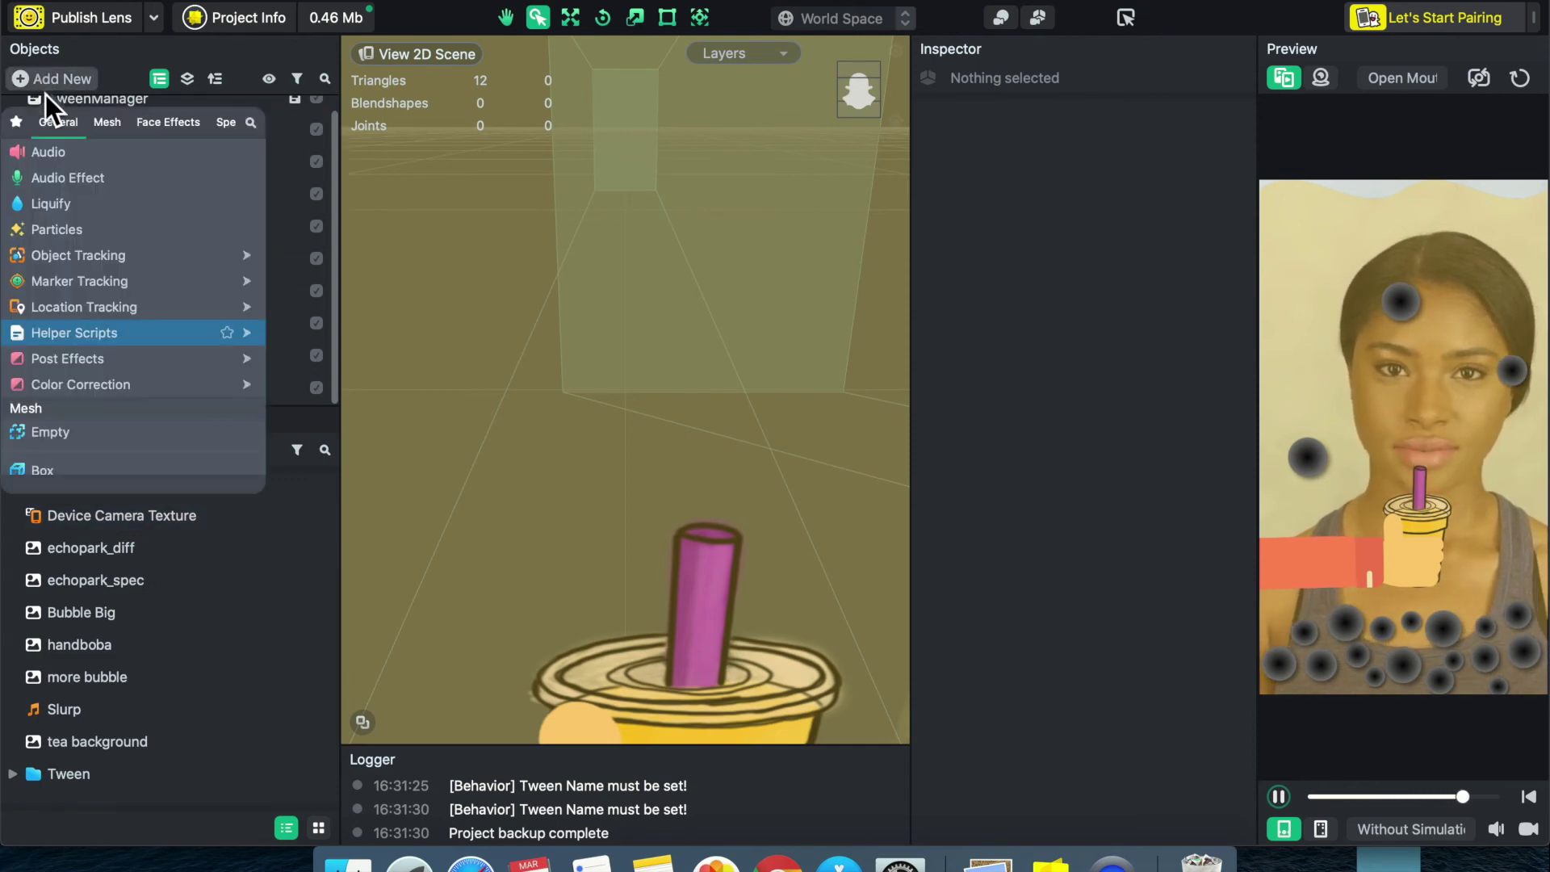
mouse_move(147, 336)
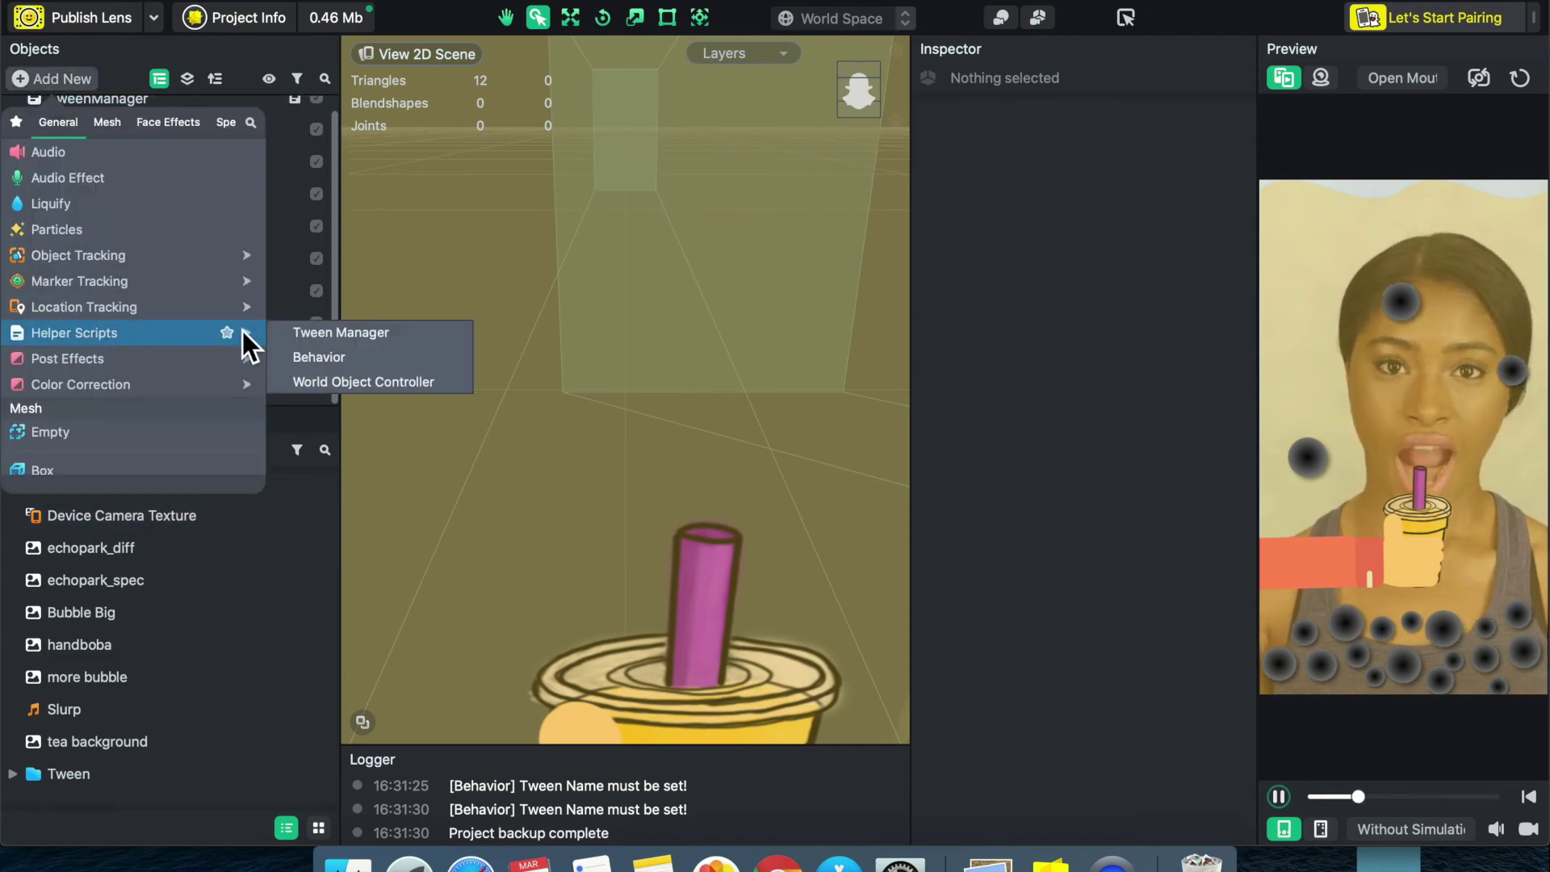
click(308, 359)
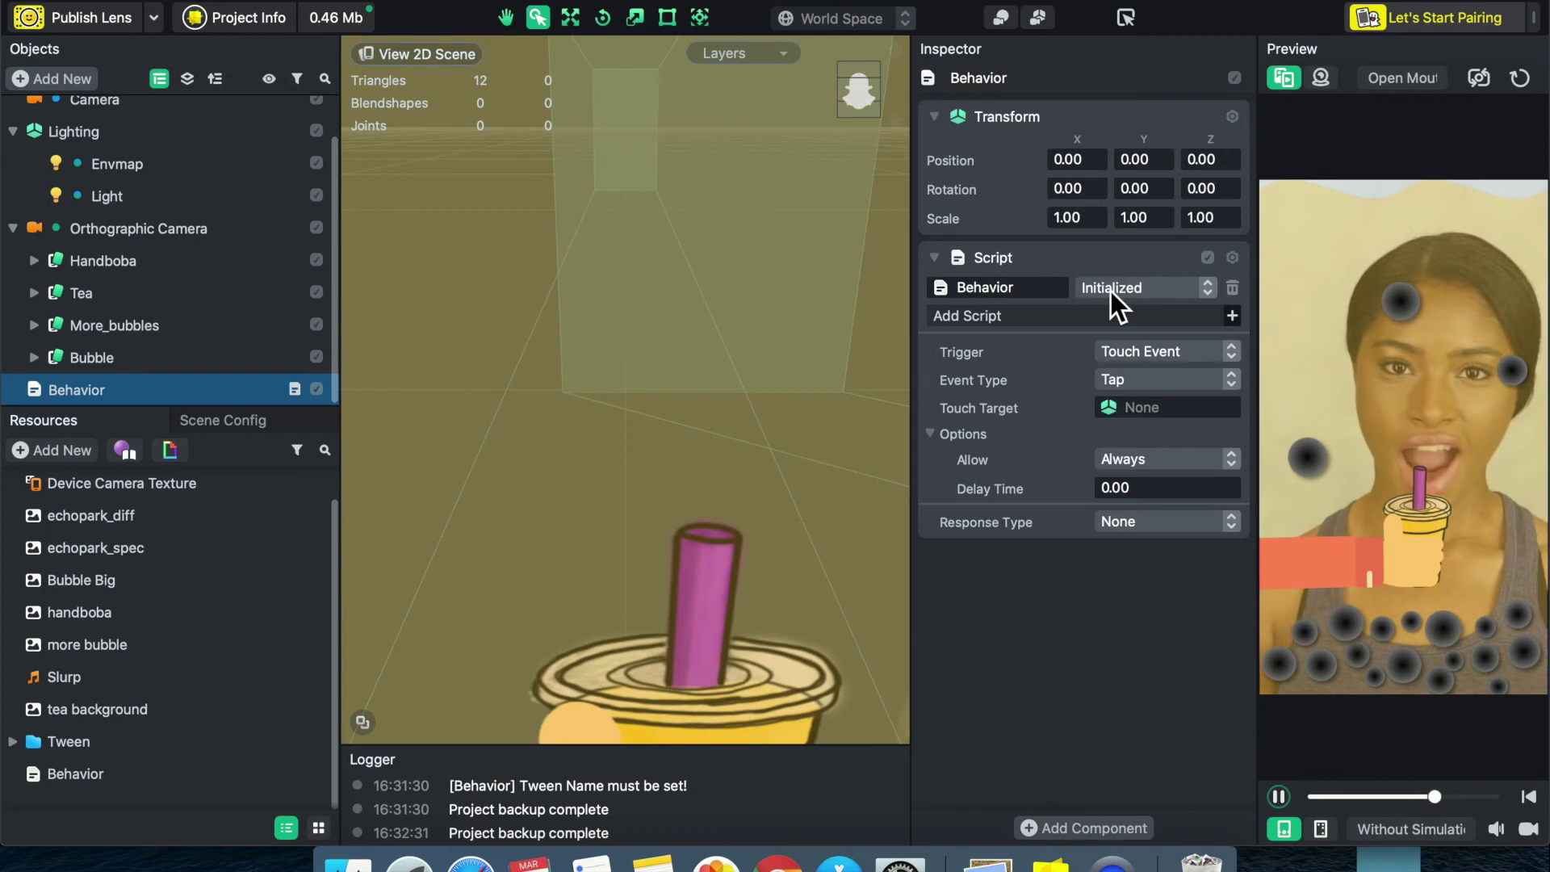
- Set the Behavior script's trigger to Face Event with the event type Mouth Opened
click(1126, 356)
click(1131, 373)
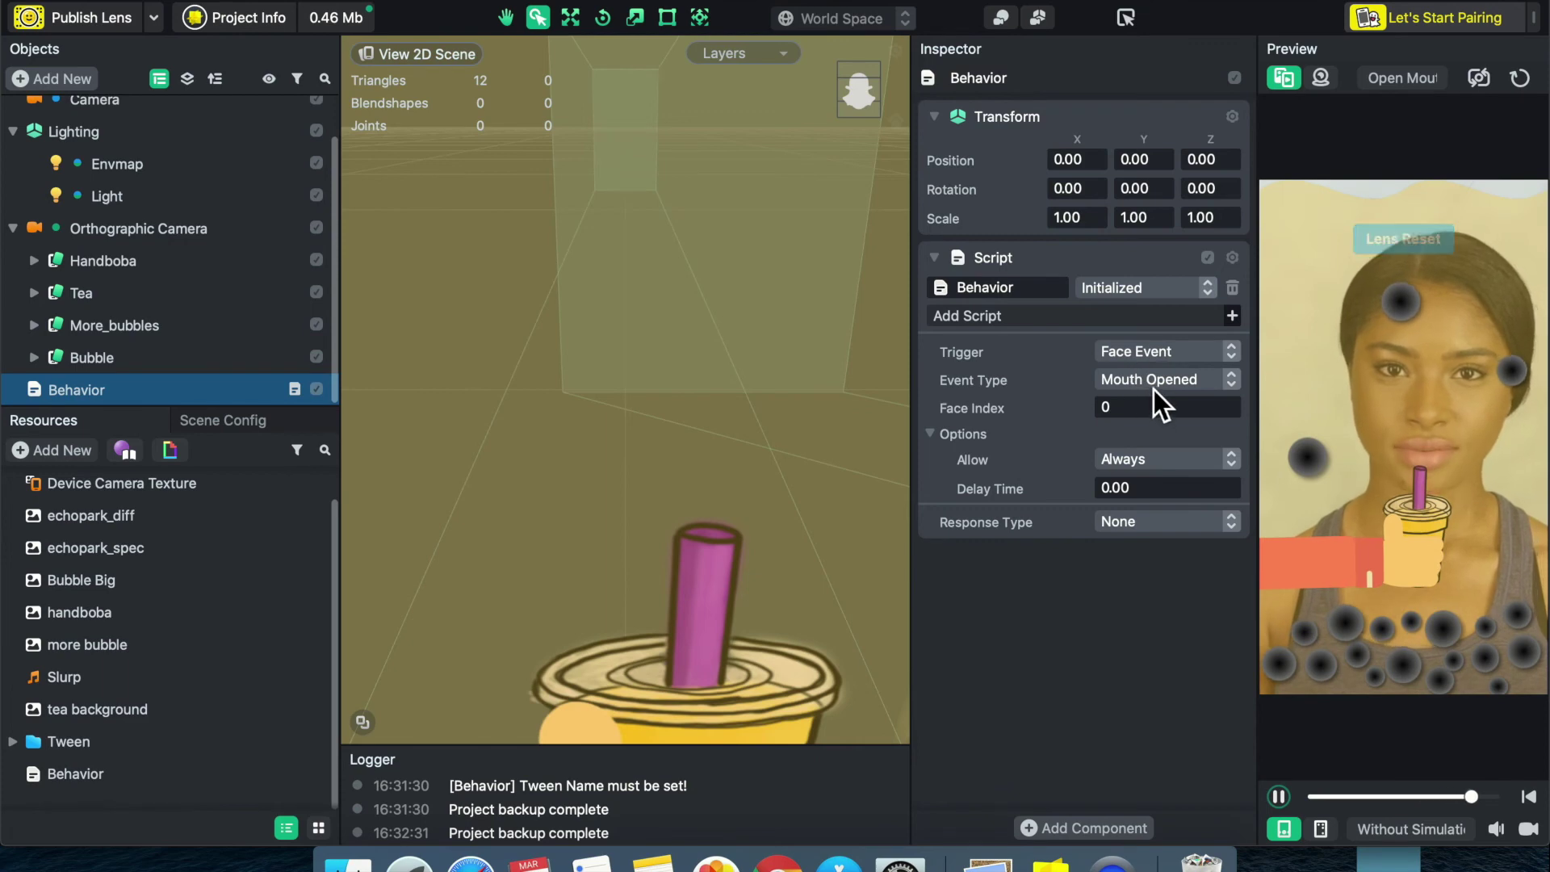
click(1155, 389)
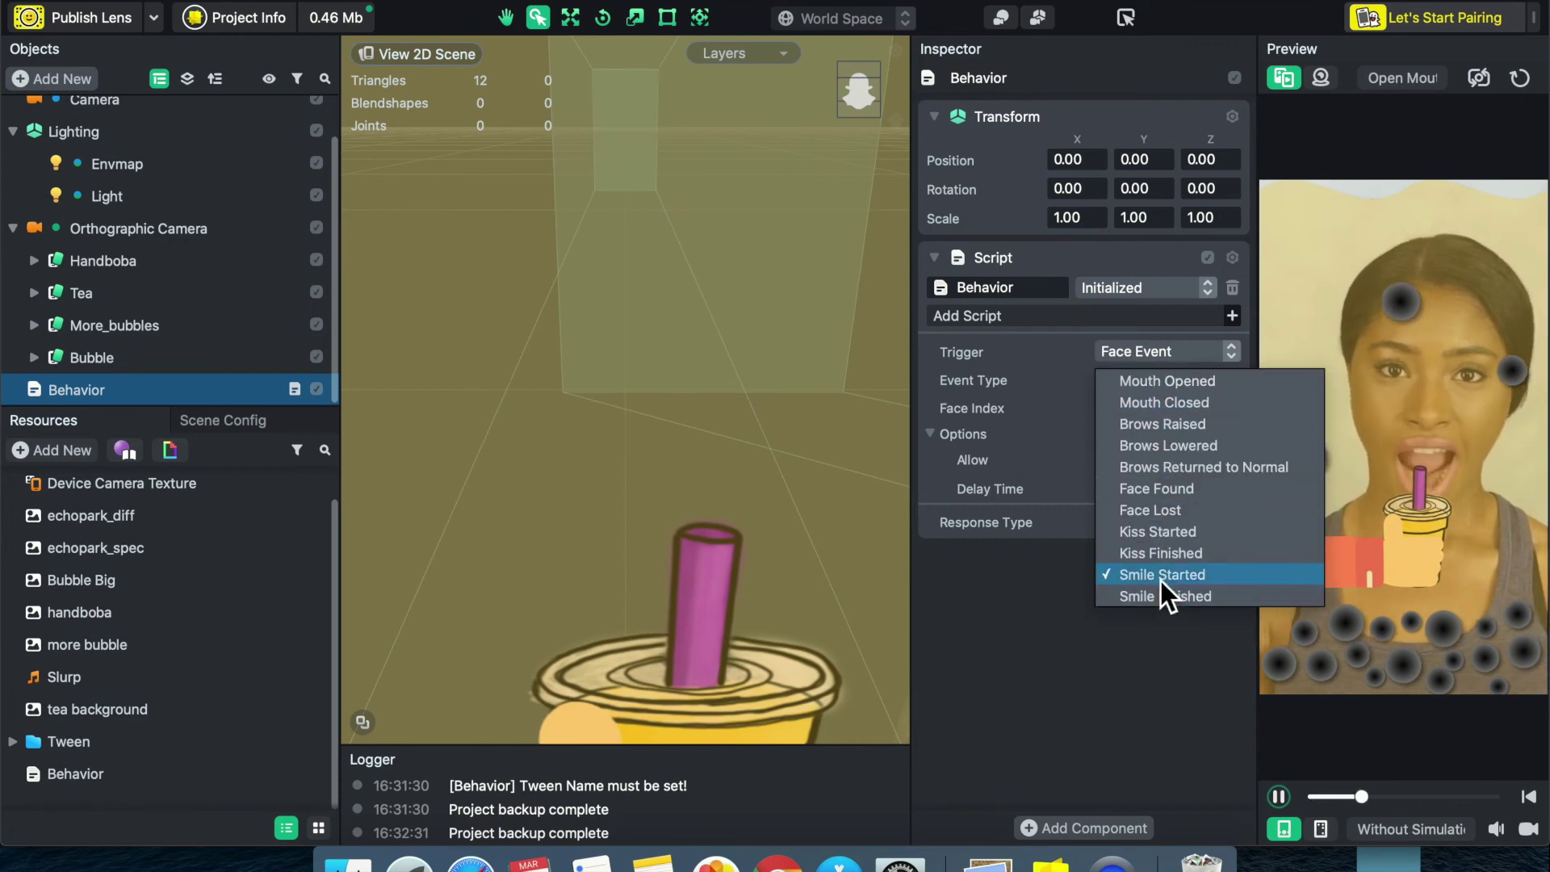
click(1177, 386)
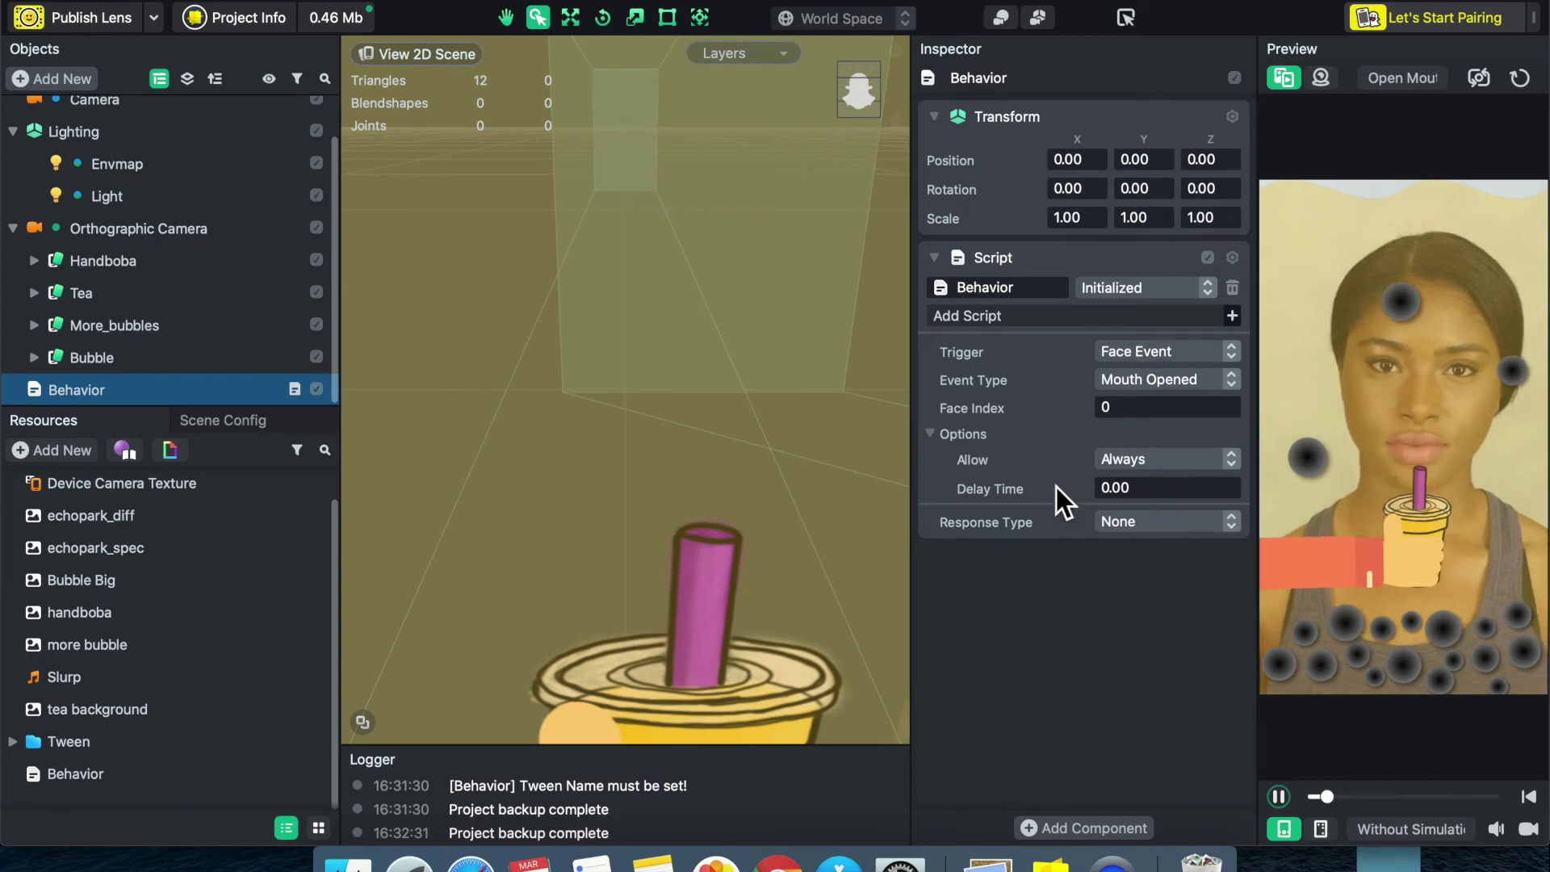
- Set the Behavior's response type to Run Tween with the Tea image under the Orthographic Camera's Tea region as target object
click(1140, 526)
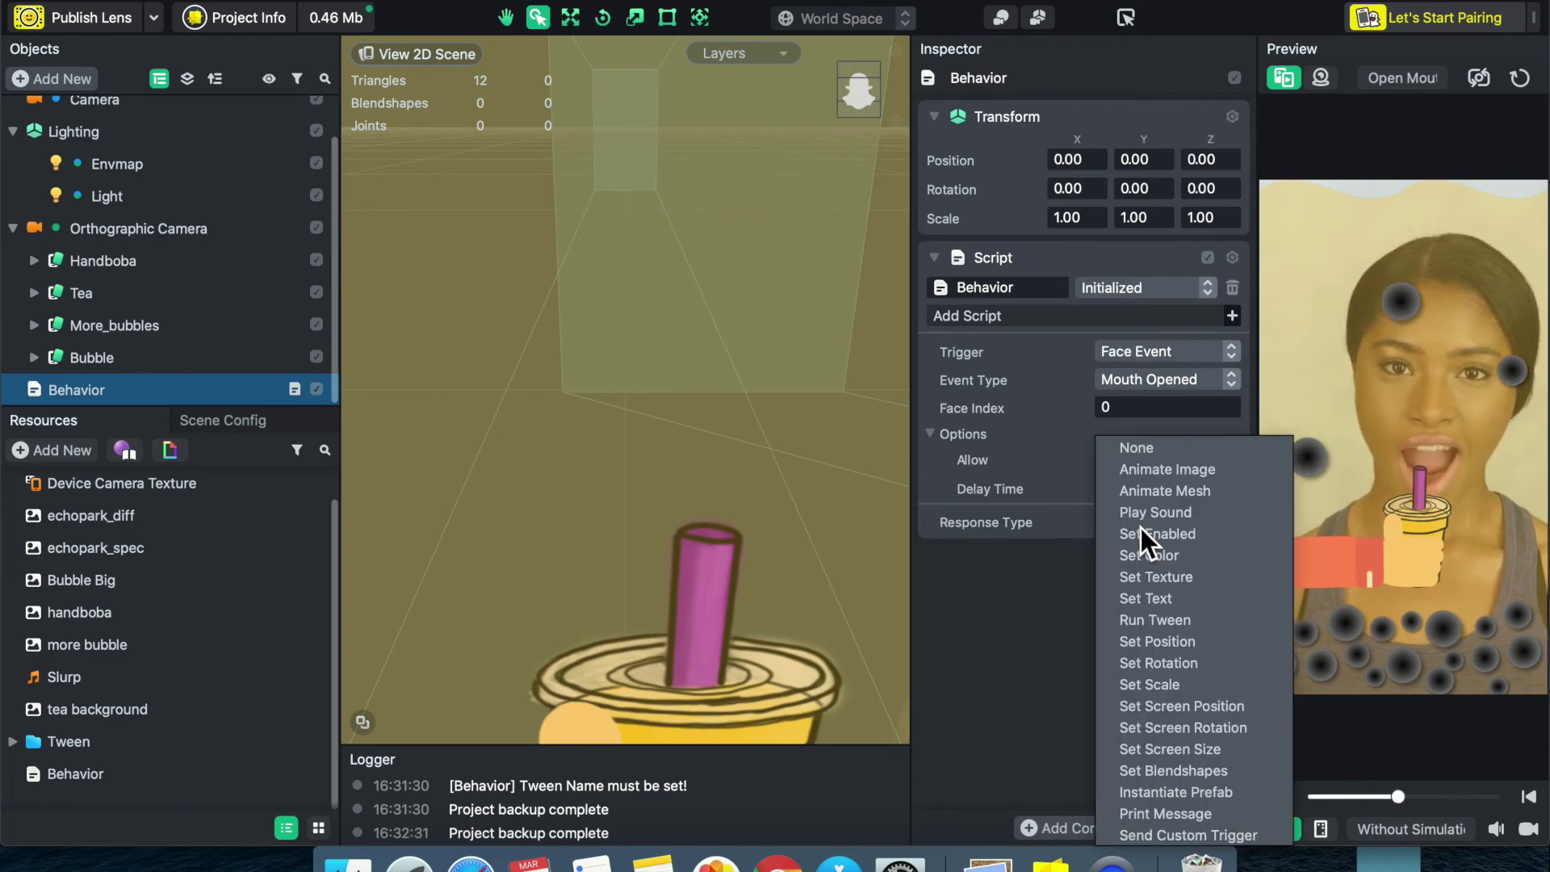
click(1145, 620)
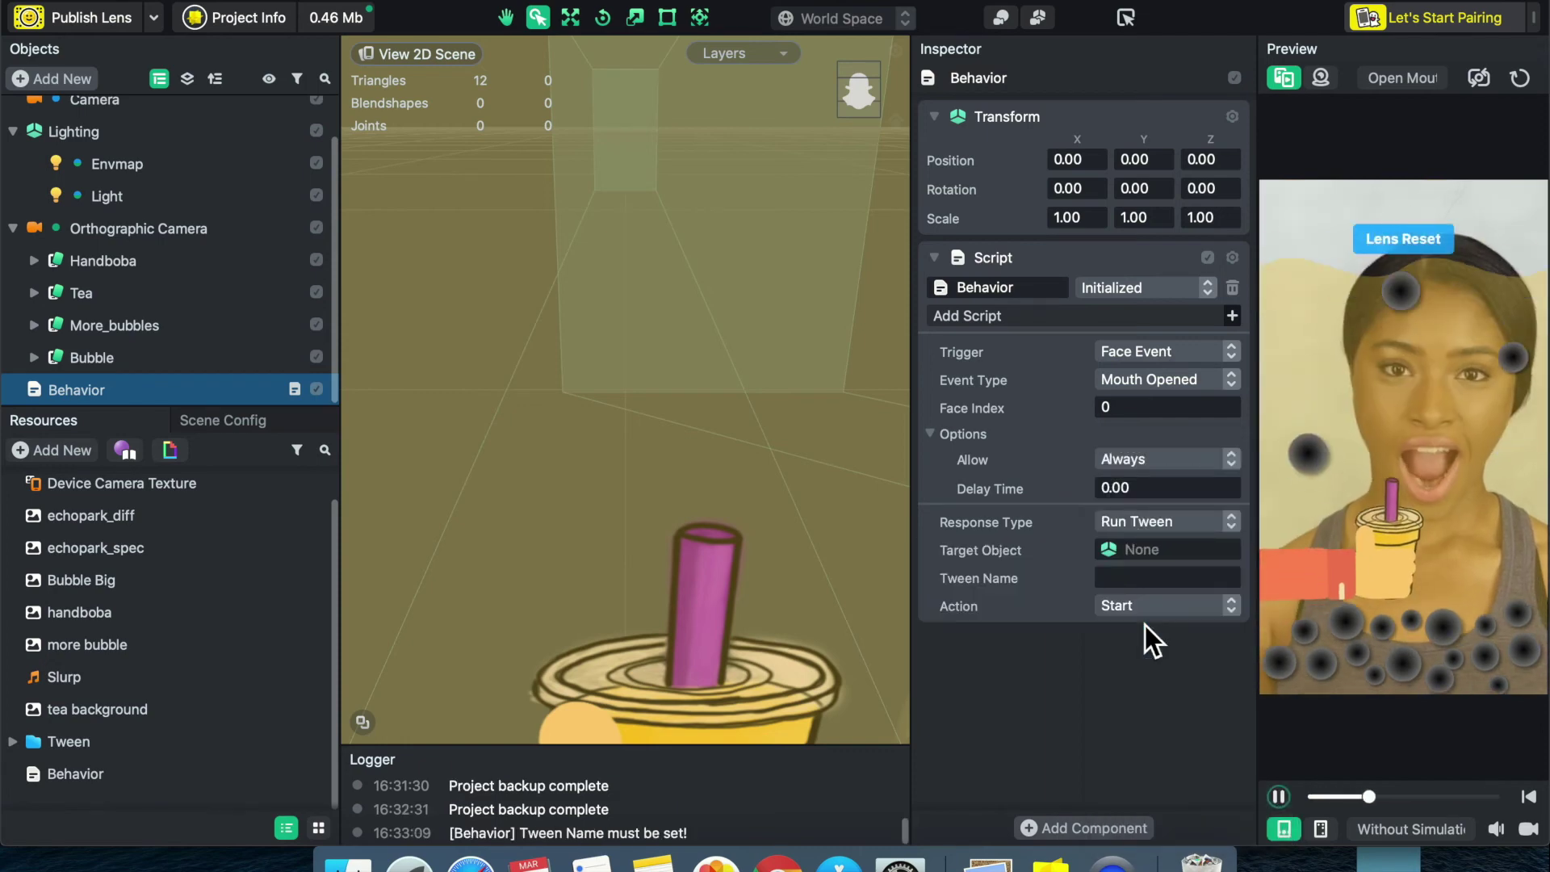
click(1159, 553)
click(545, 279)
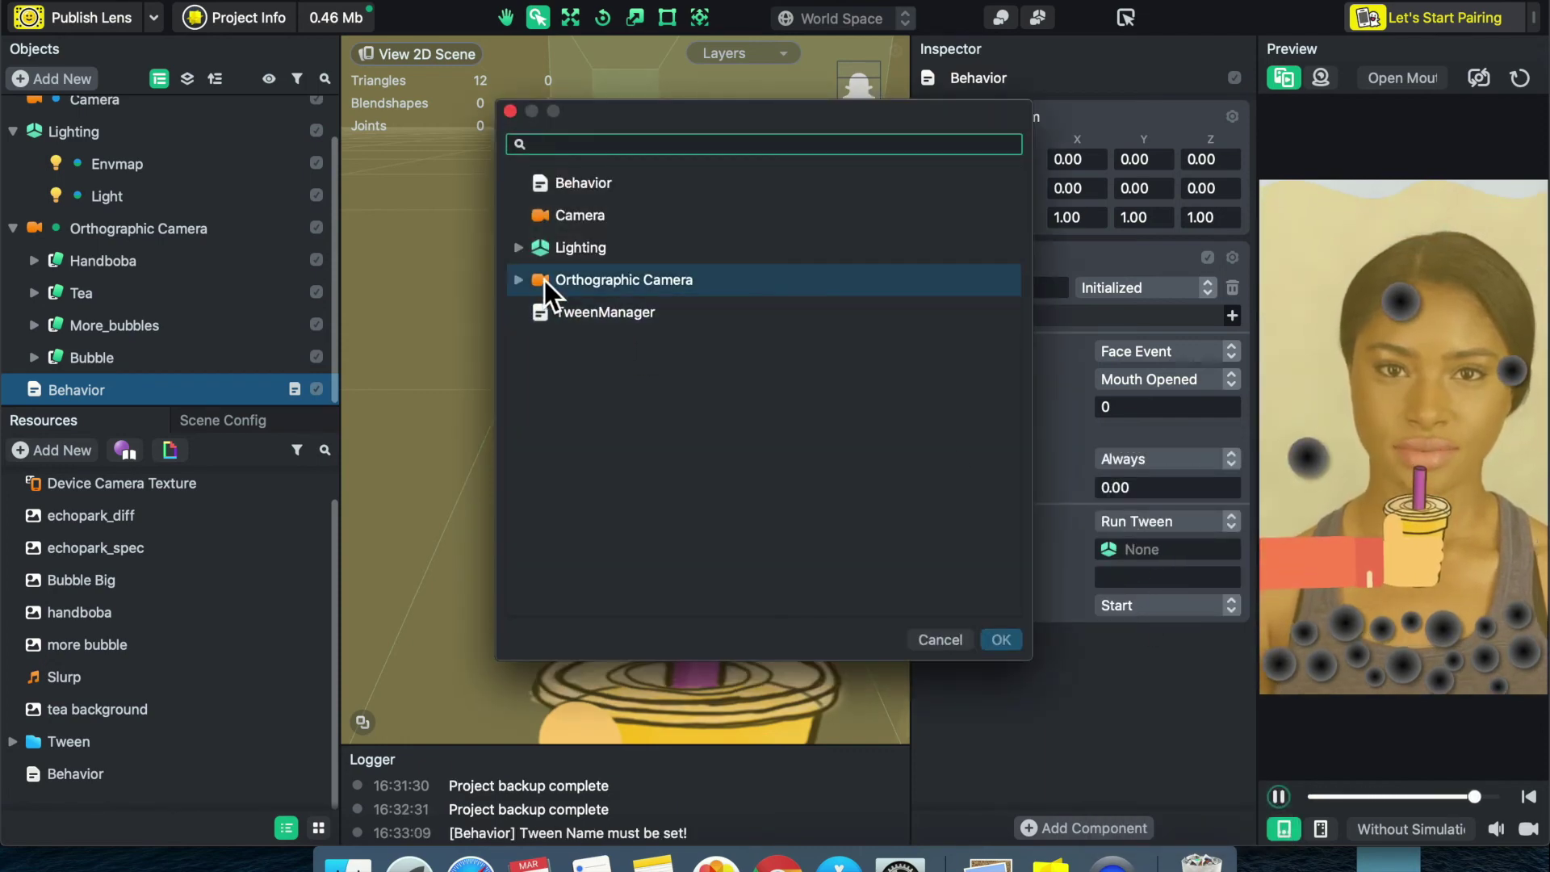
click(526, 284)
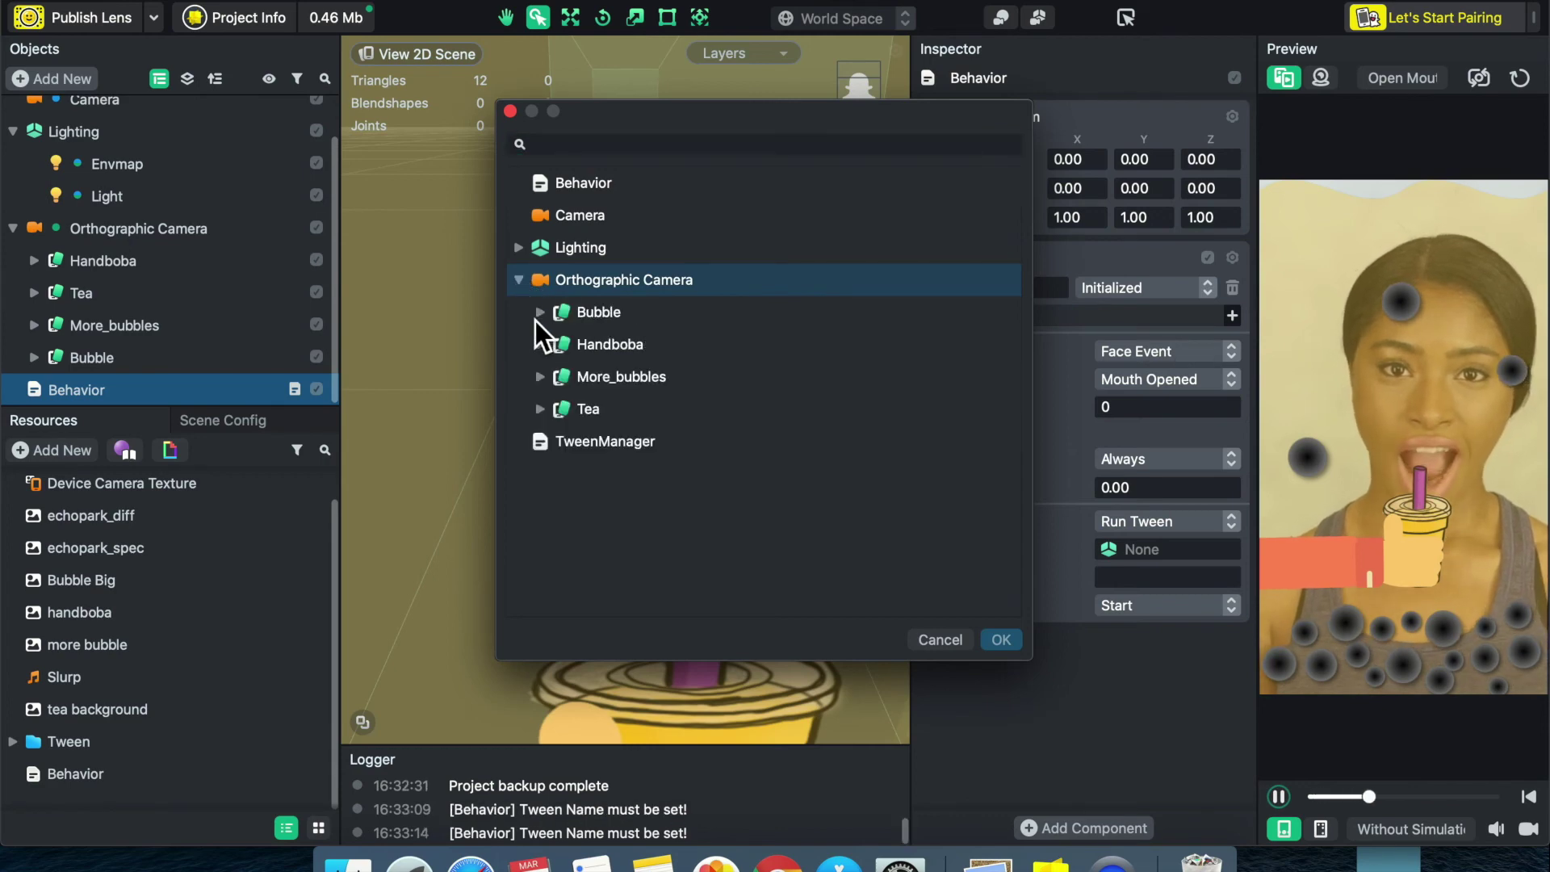
click(541, 409)
click(545, 413)
click(603, 442)
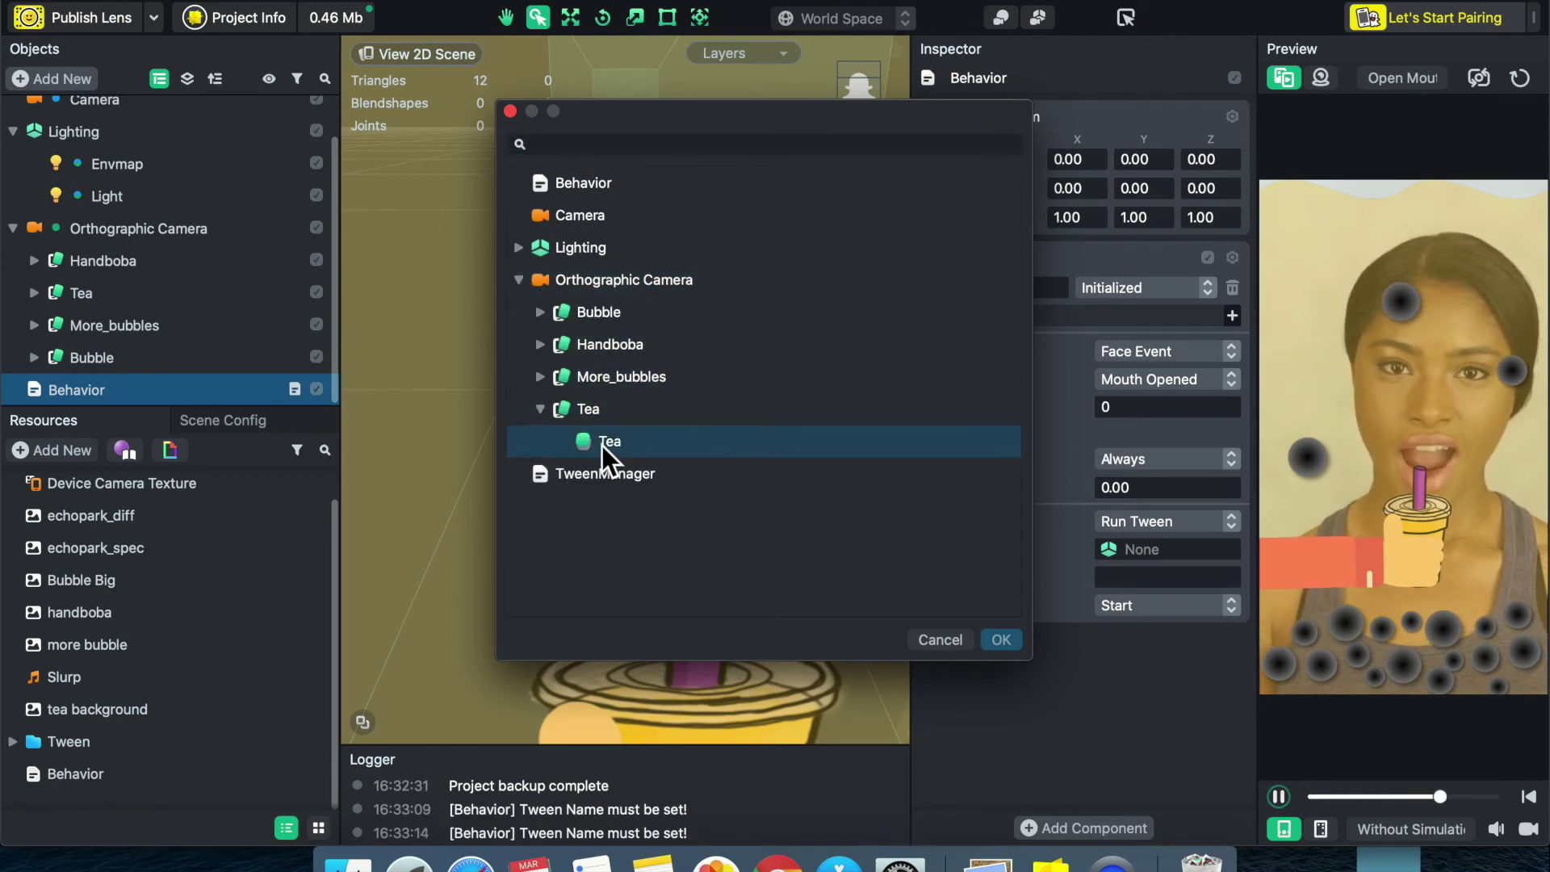
click(613, 452)
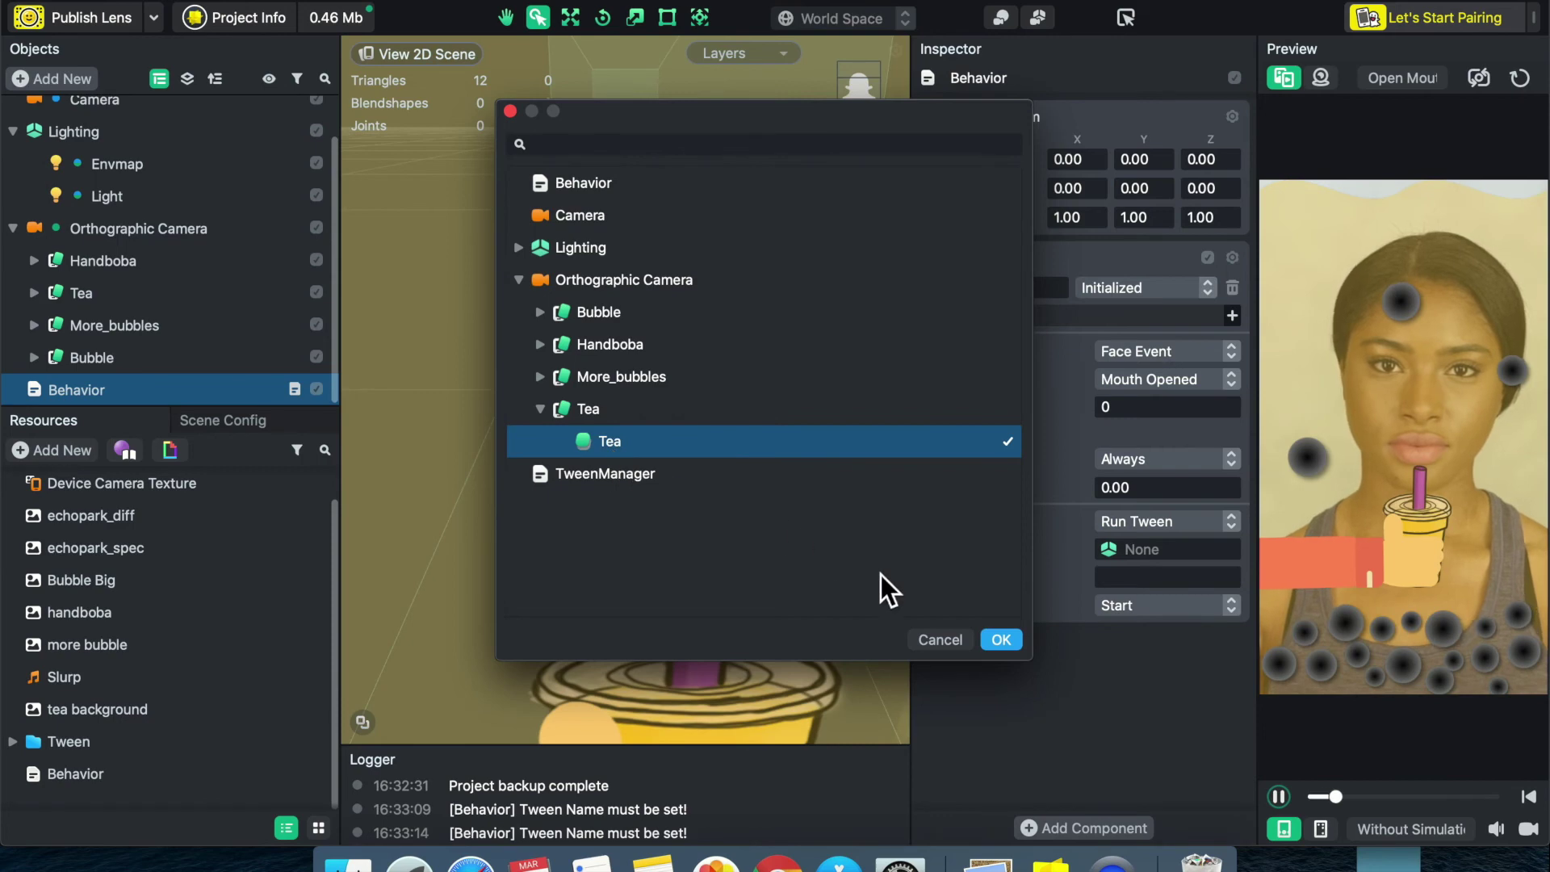
click(991, 639)
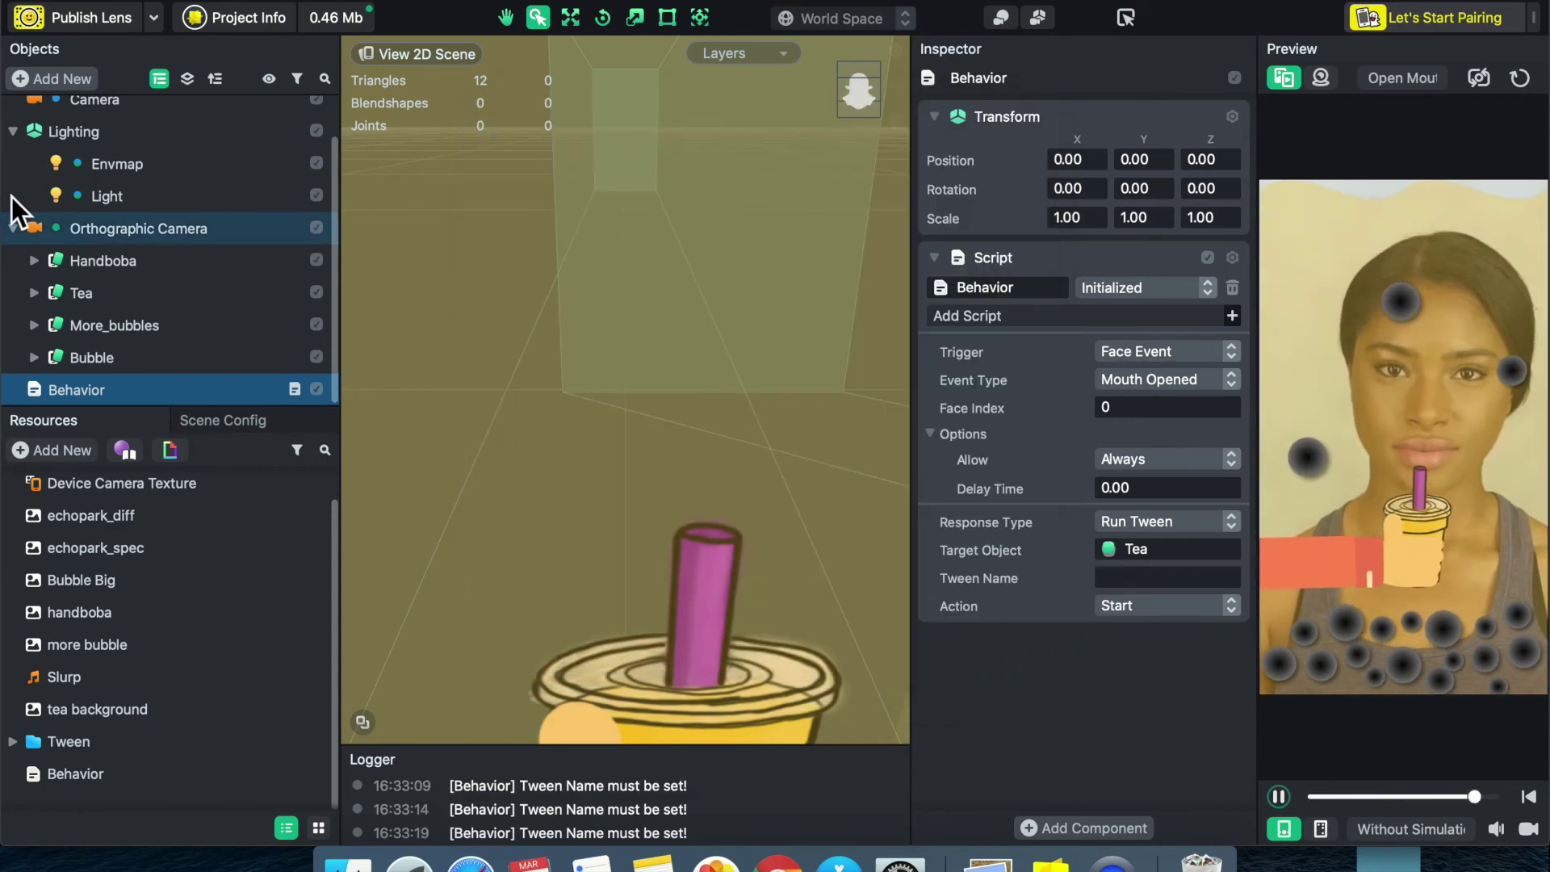
- Copy the tween name from the Tea image's script, enter it as the Behavior's tween name, tea, and reset the lens preview
click(34, 292)
click(113, 325)
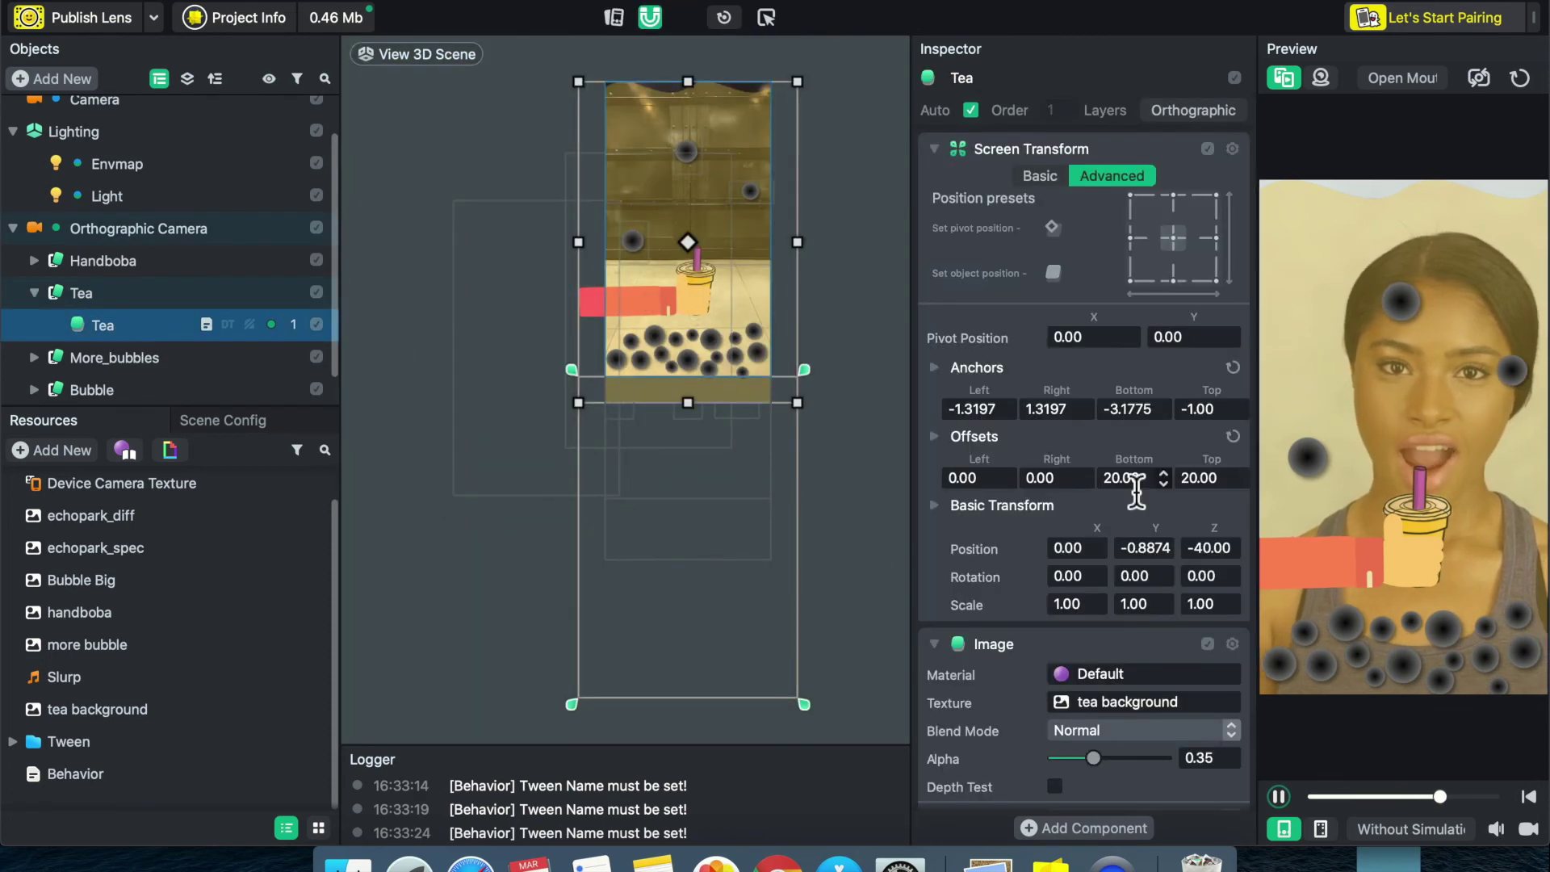
scroll(1137, 489, down, 3)
scroll(1137, 488, down, 9)
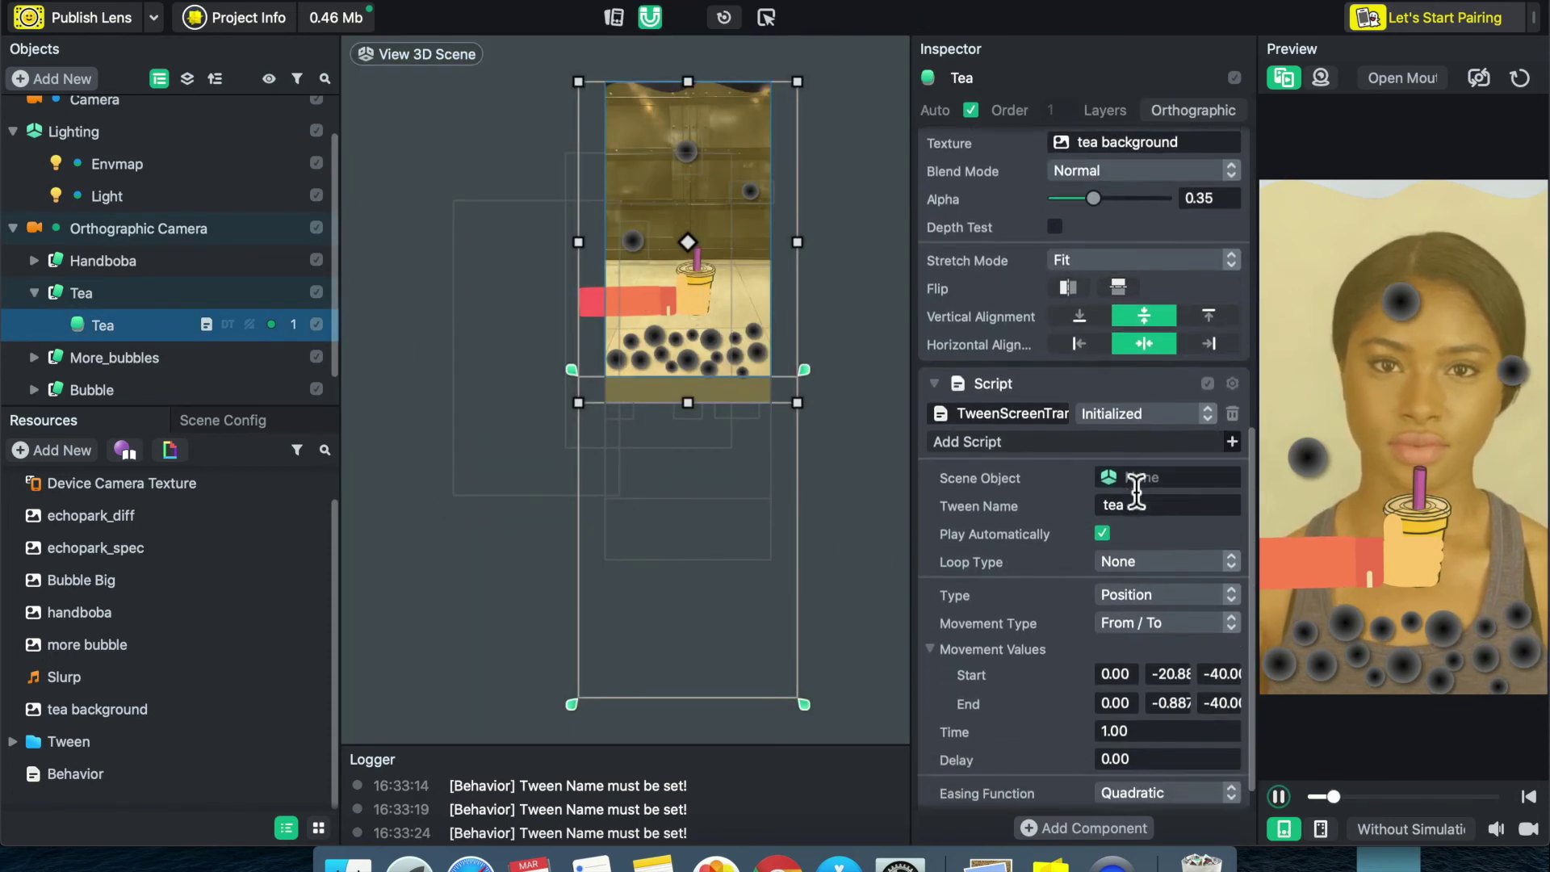
double_click(1137, 488)
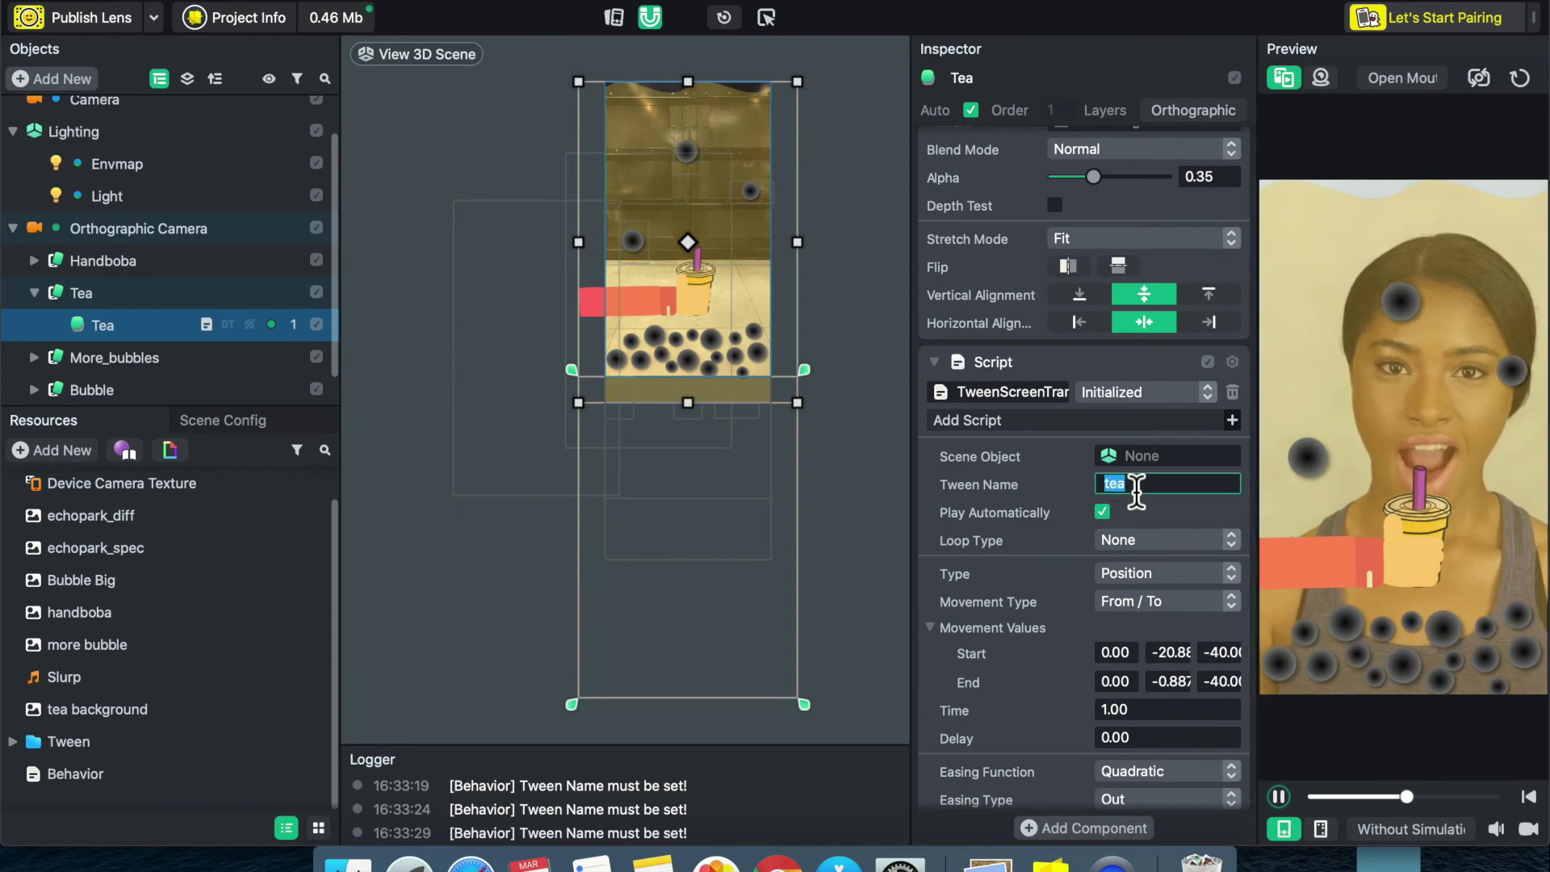
click(36, 294)
click(67, 385)
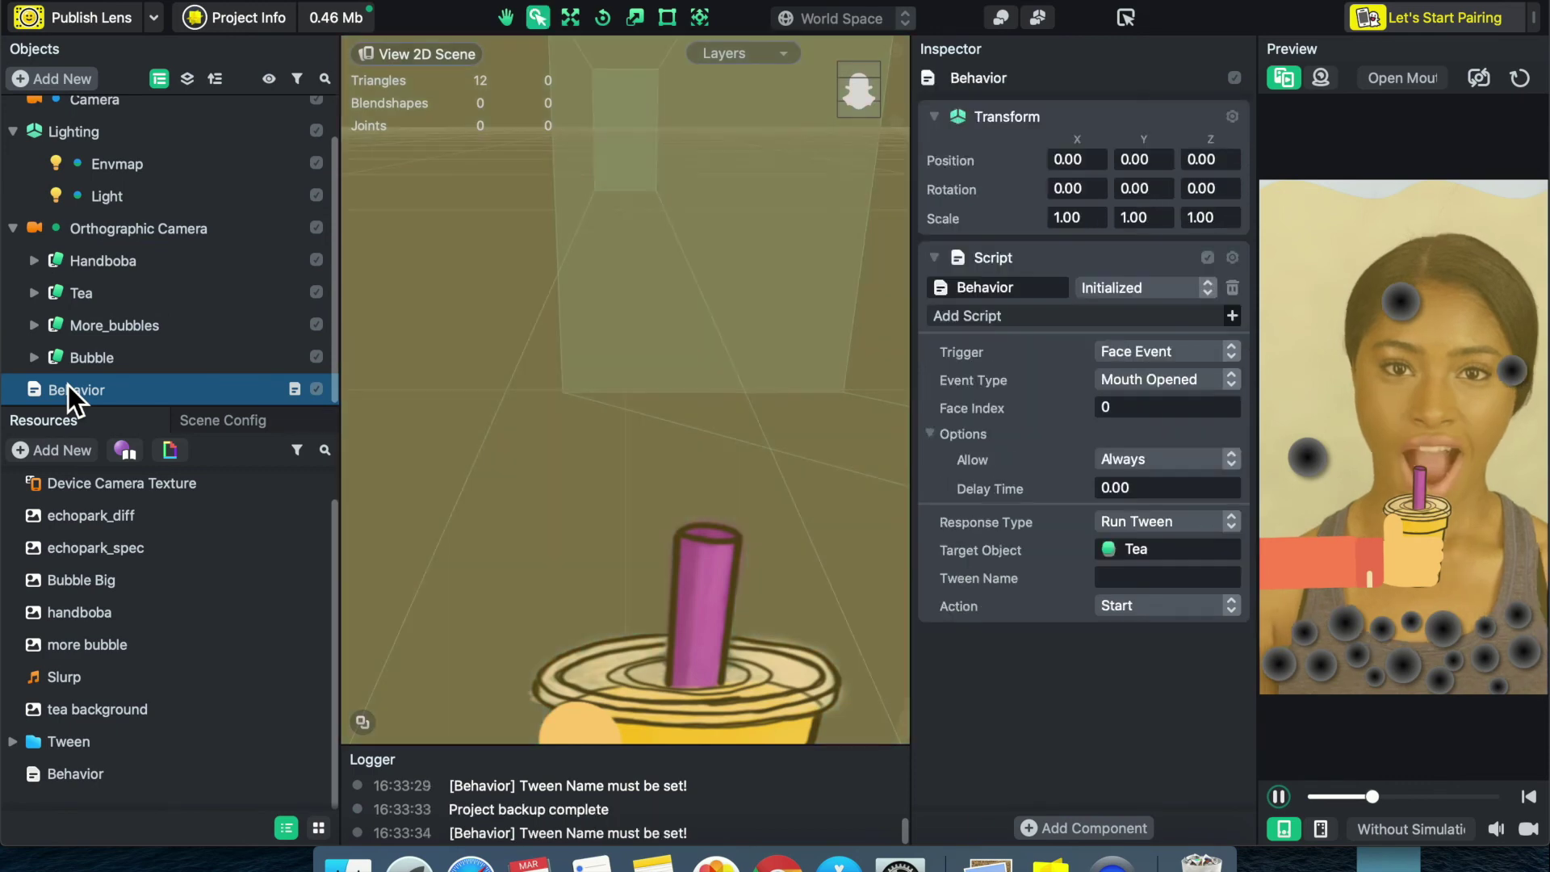
text(tea)
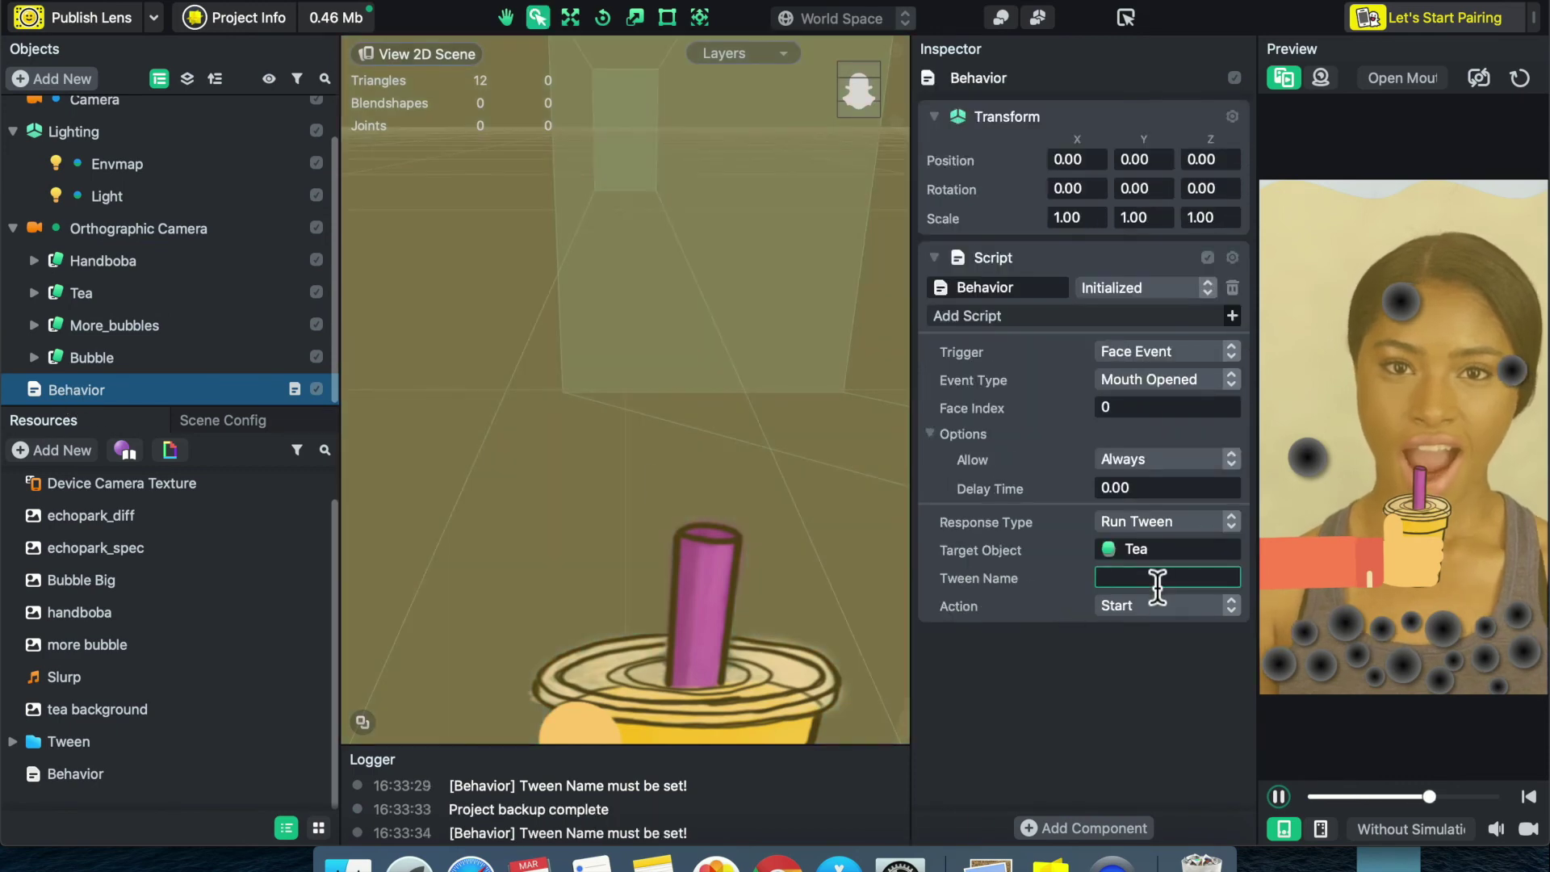
key(Return)
click(1524, 80)
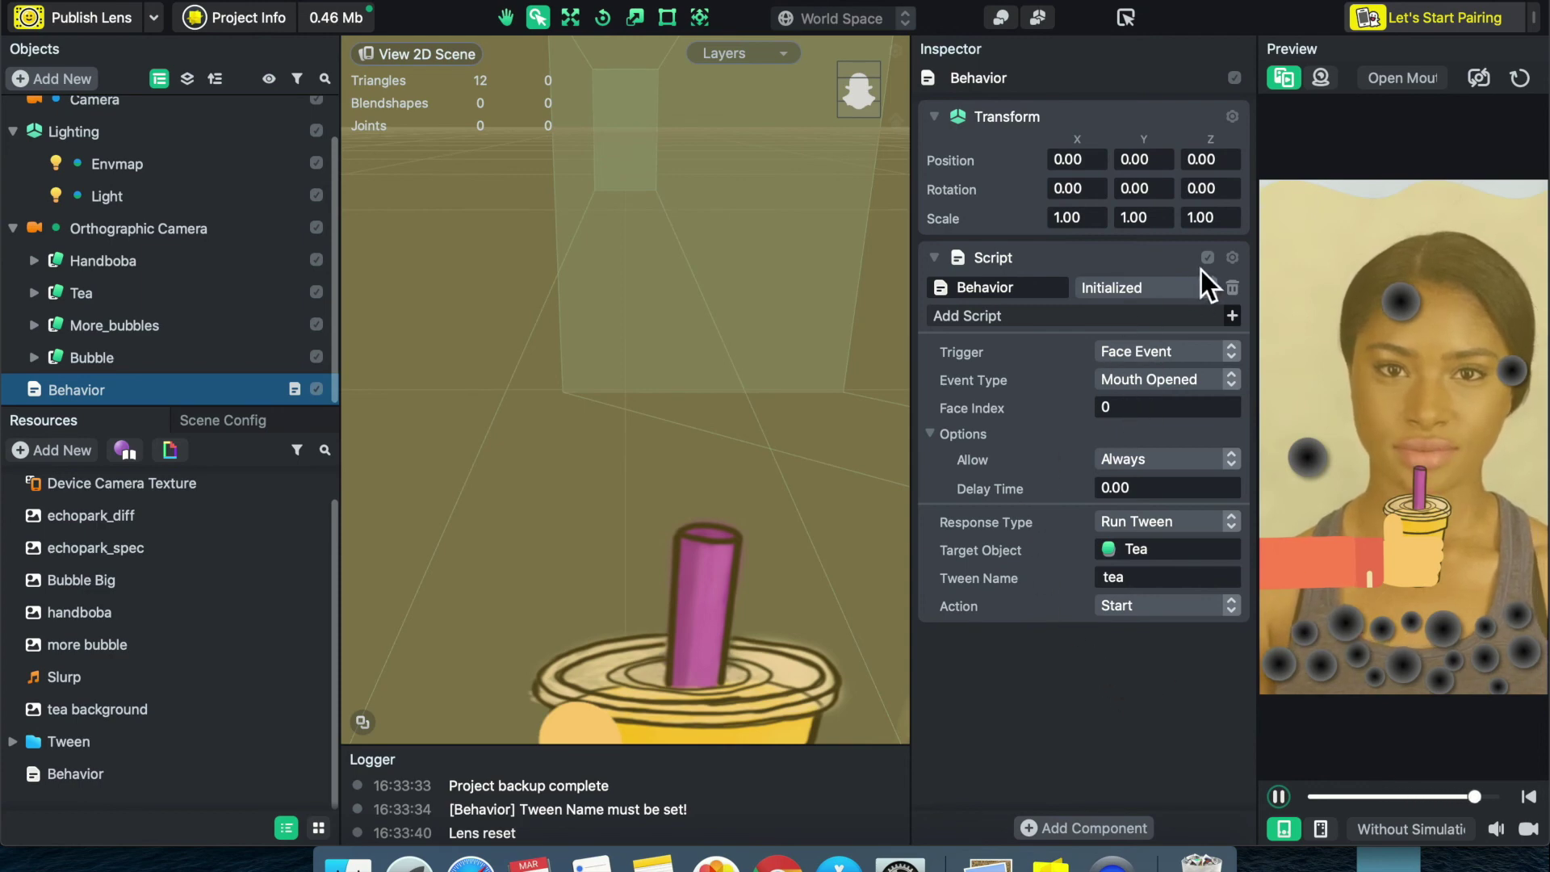
- Duplicate the Behavior script component on the Behavior object by copying and pasting it
click(1239, 270)
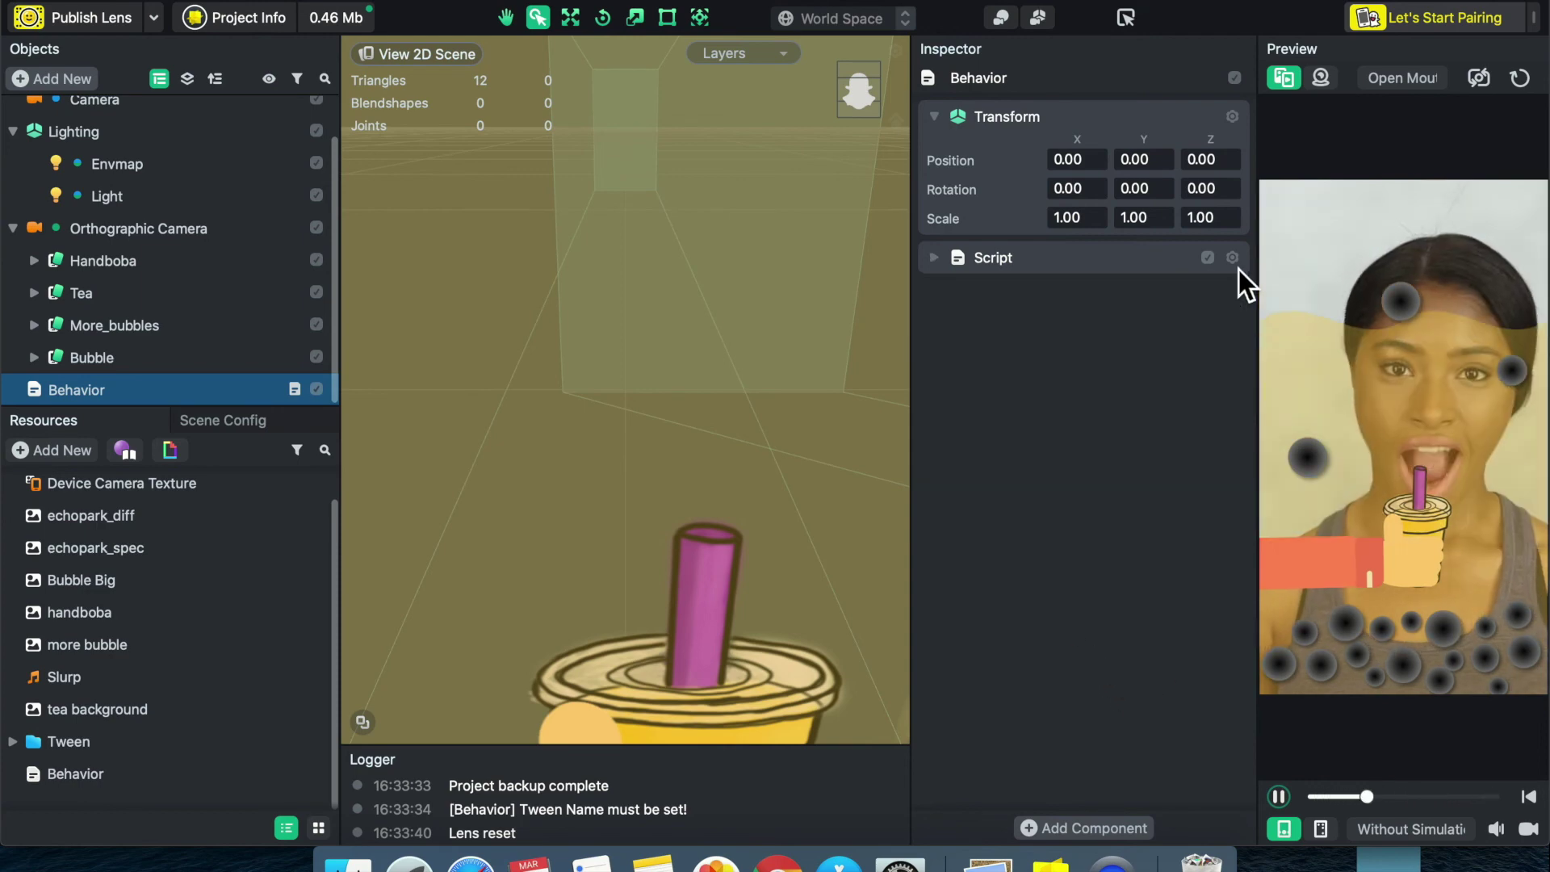
click(1239, 270)
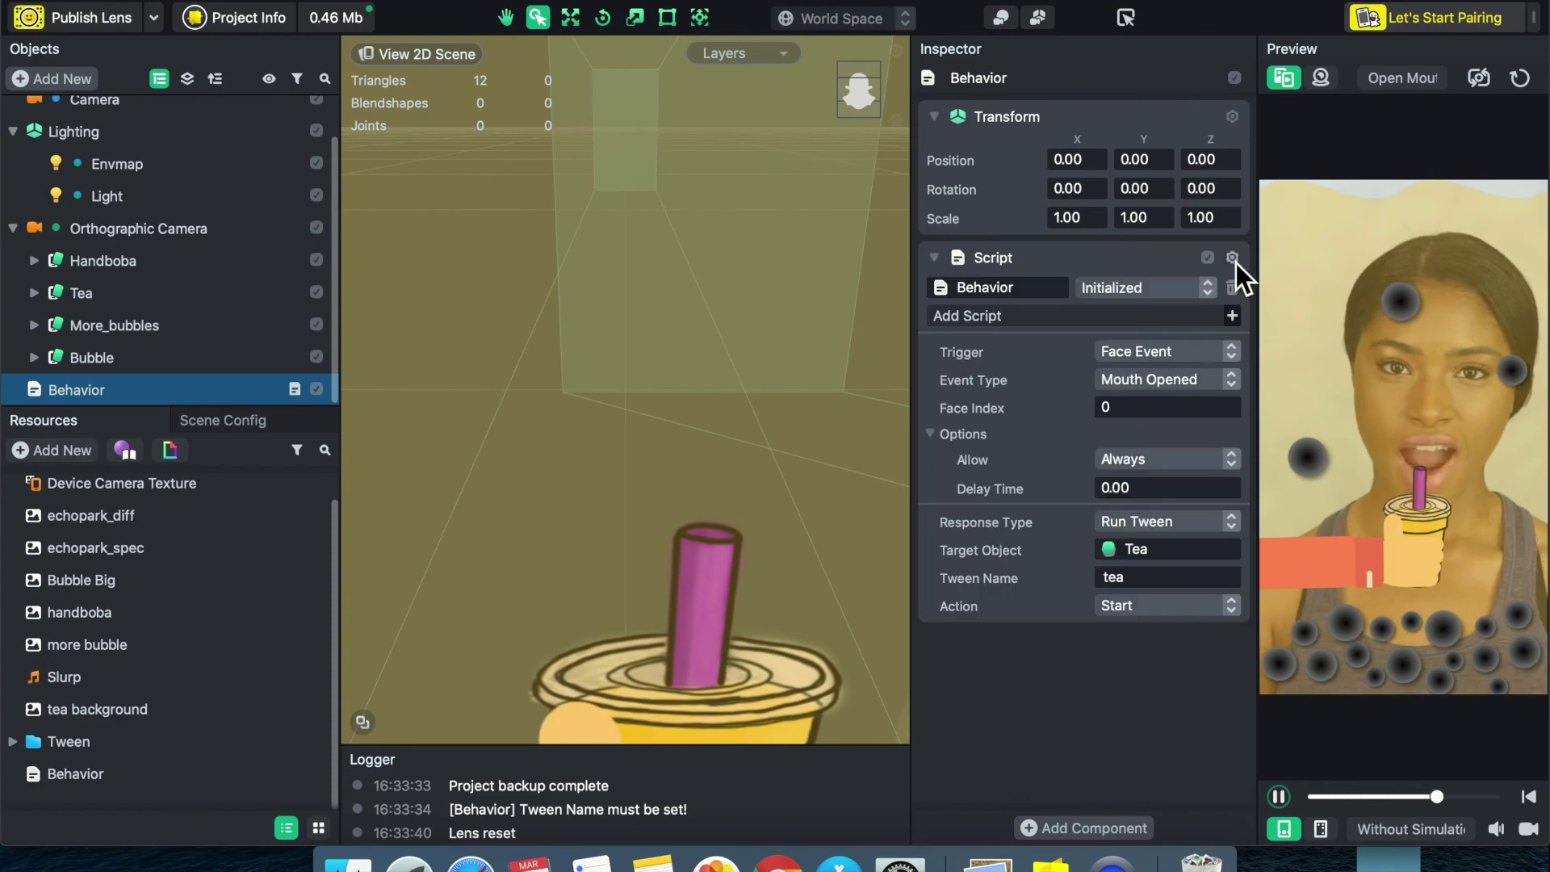
click(1236, 261)
click(1239, 307)
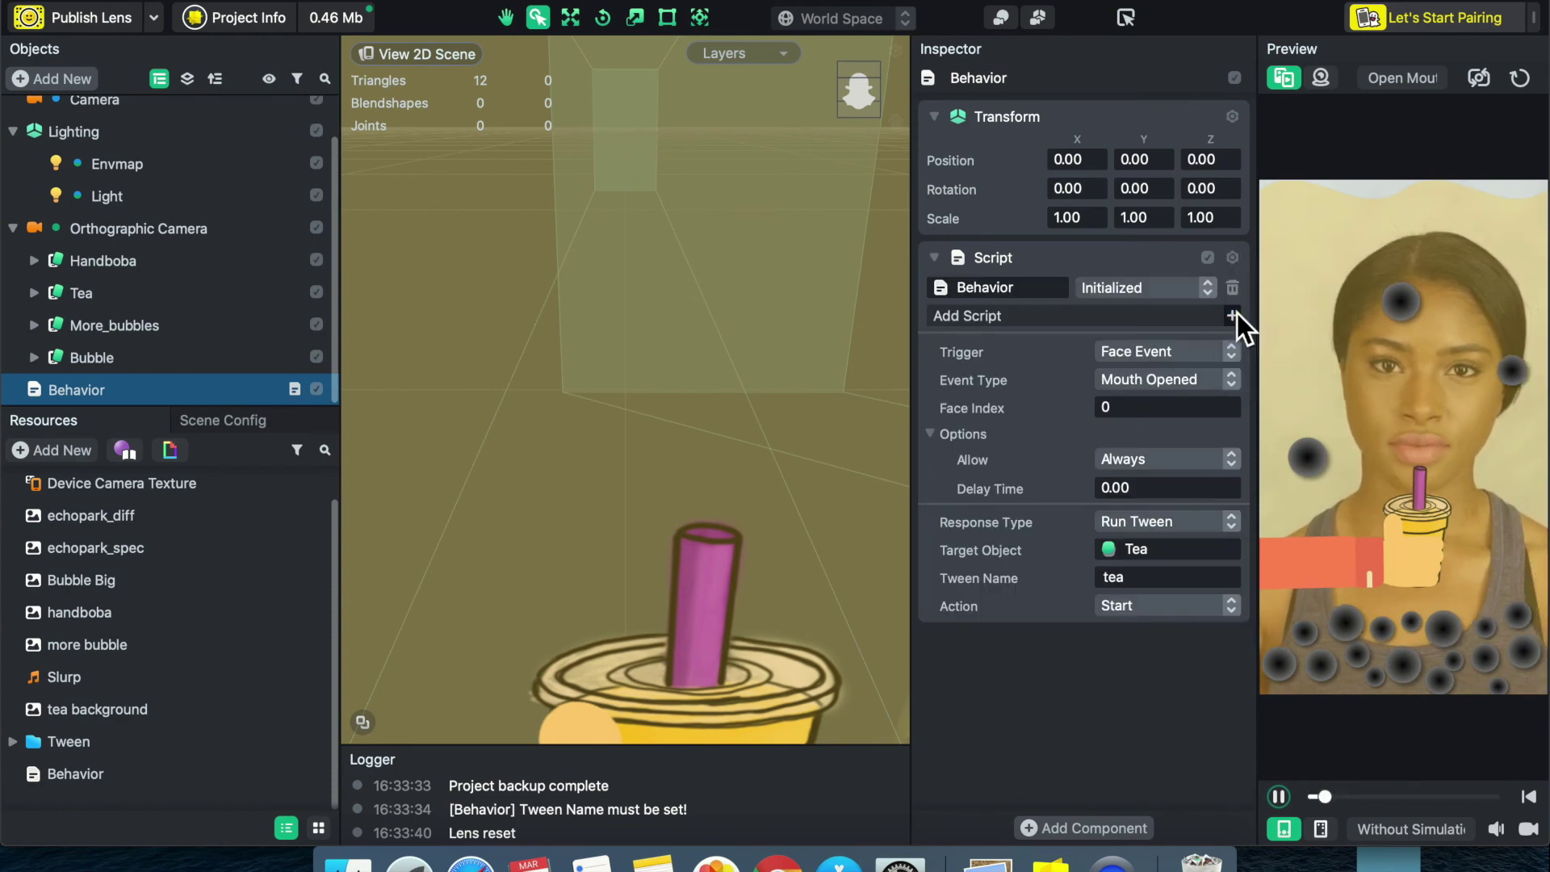
right_click(996, 671)
click(1023, 687)
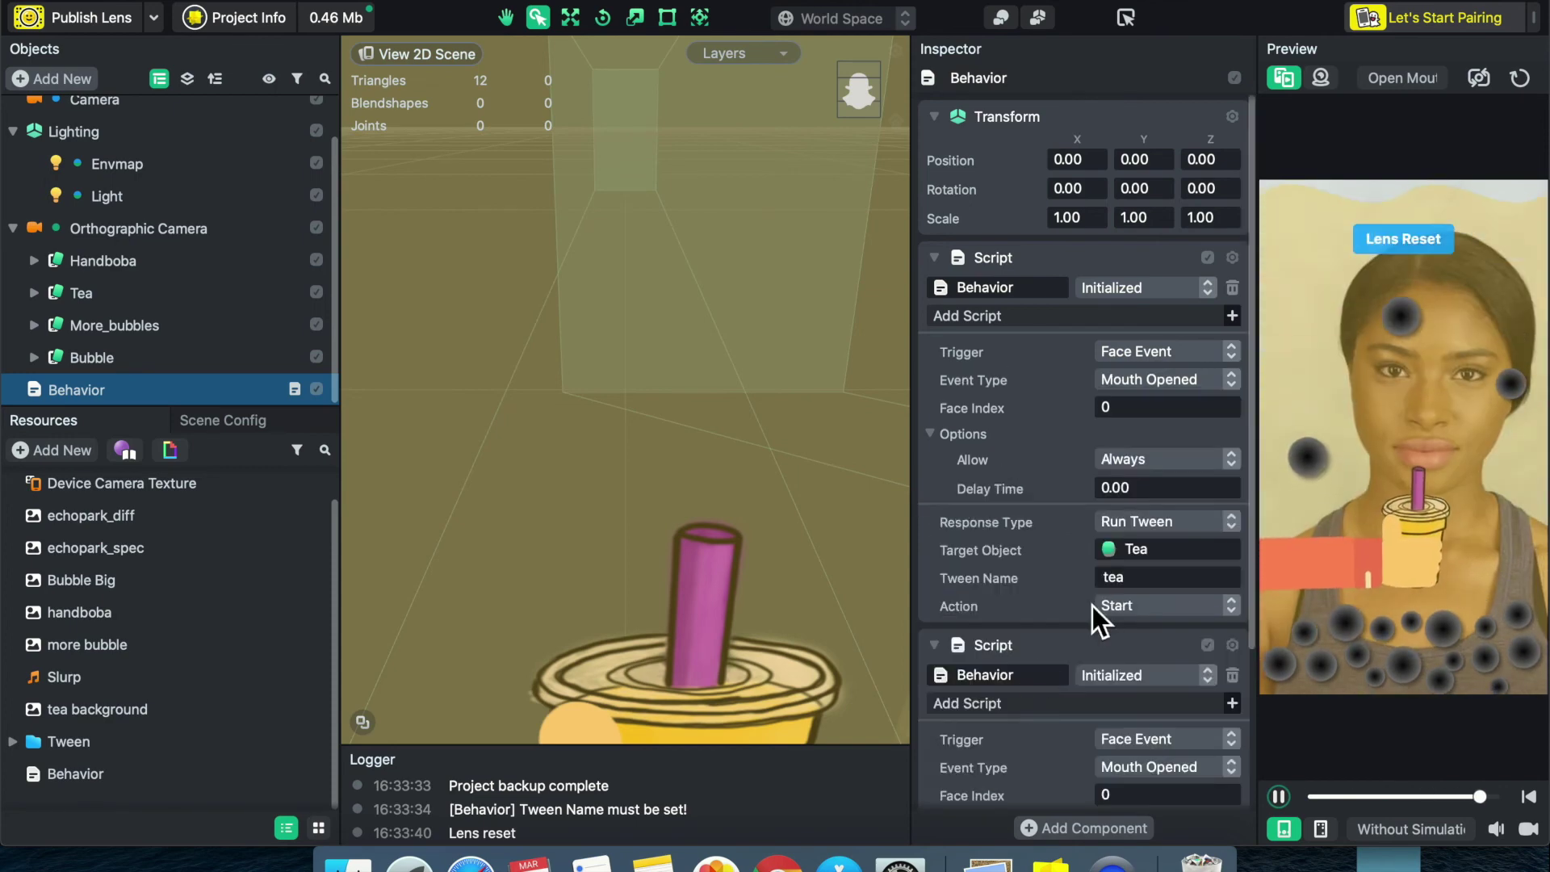
scroll(1093, 605, down, 3)
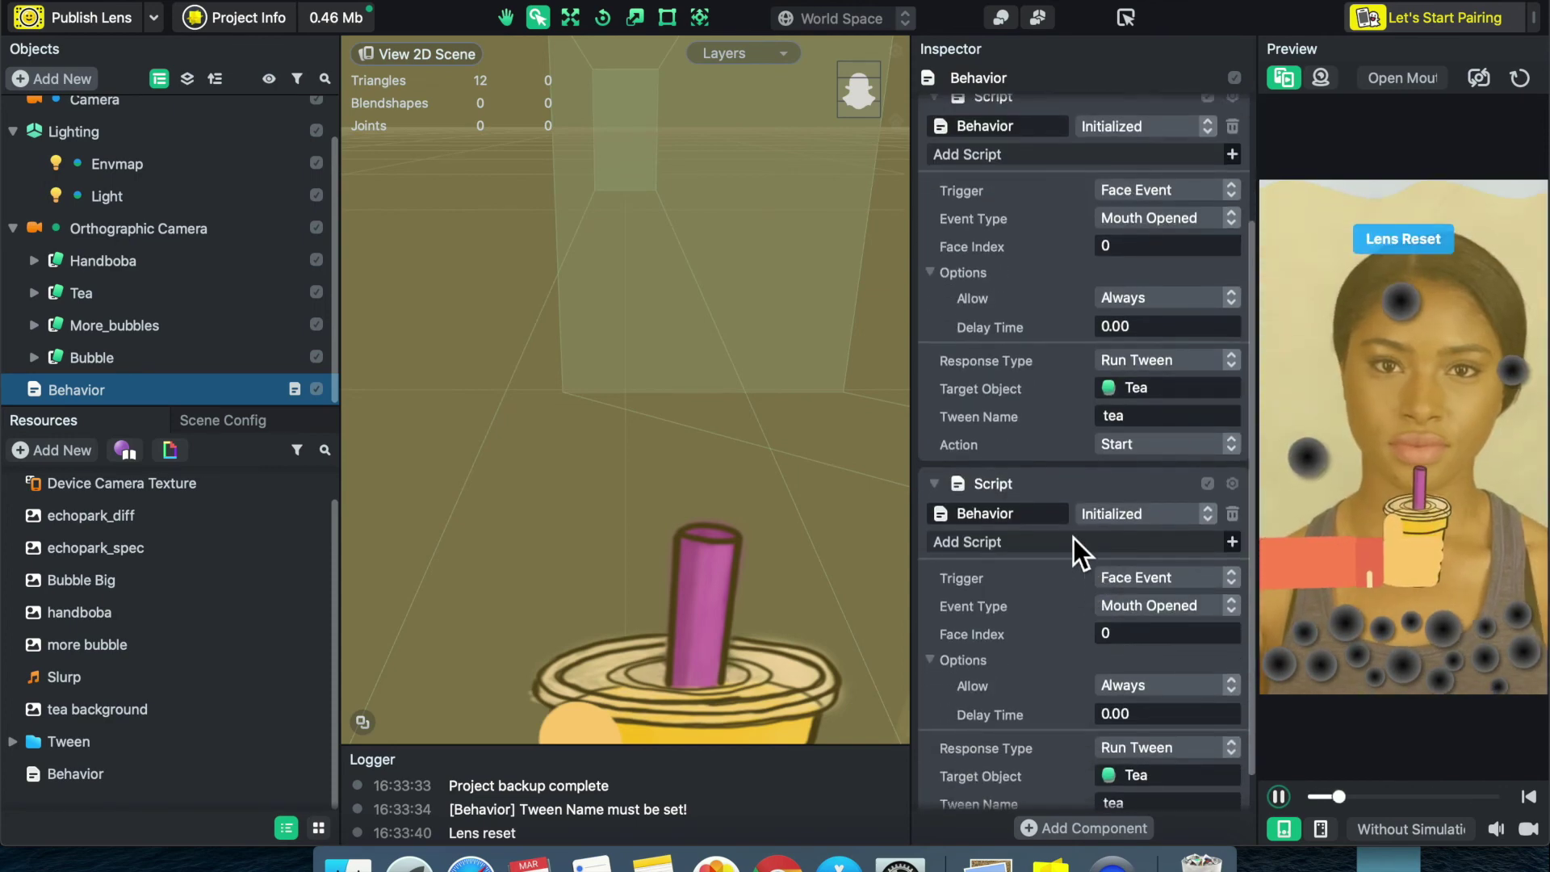
- Collapse the first script and set the second Behavior script's target object to the More_bubbles image under the More_bubbles region
click(942, 107)
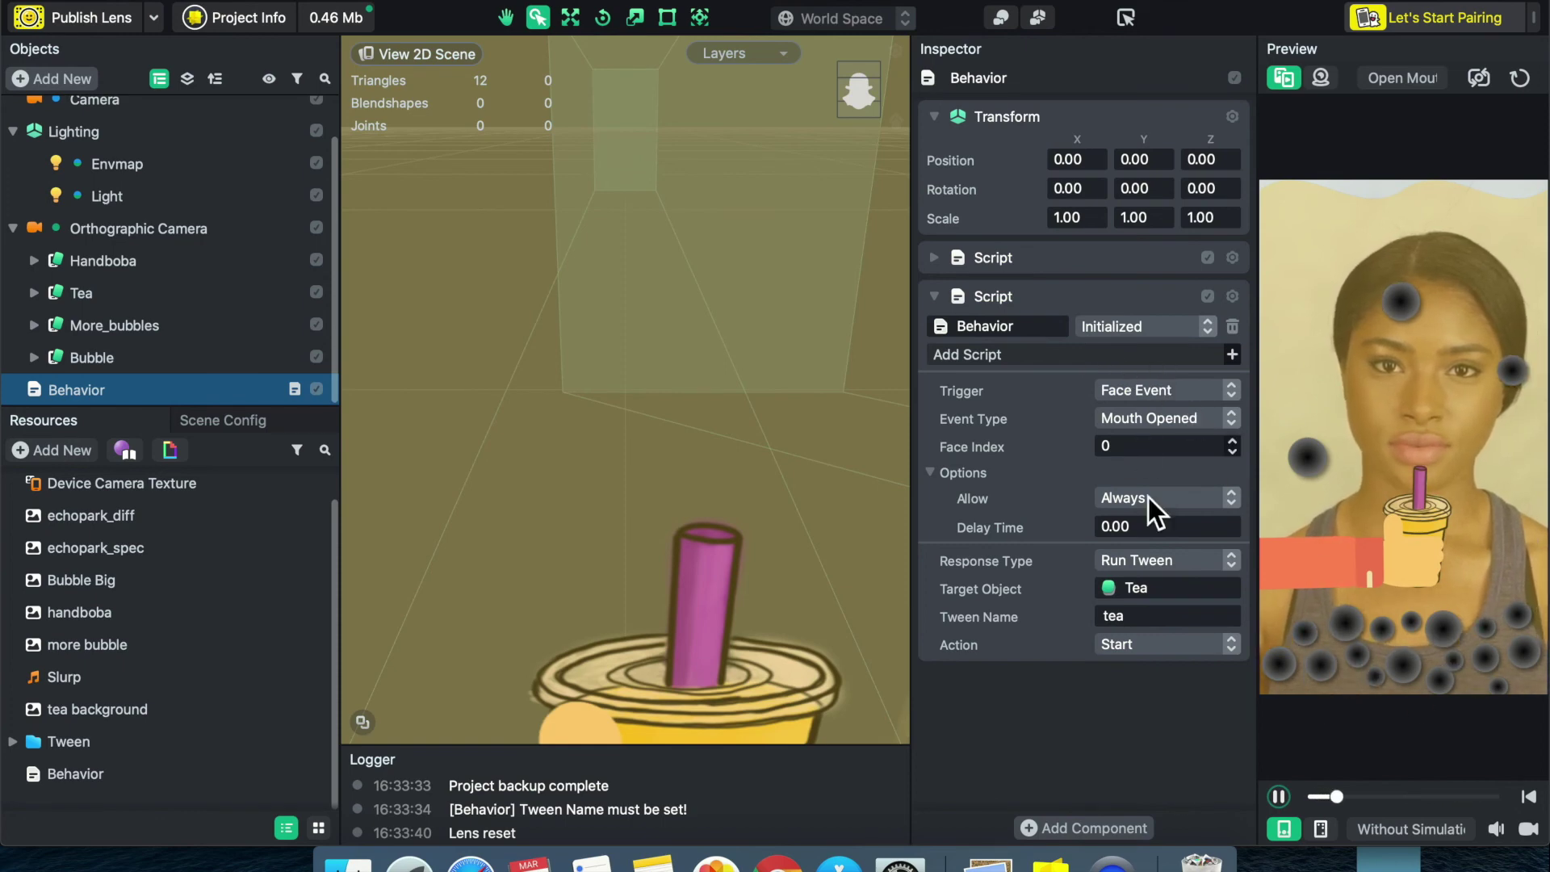
click(1147, 590)
click(524, 280)
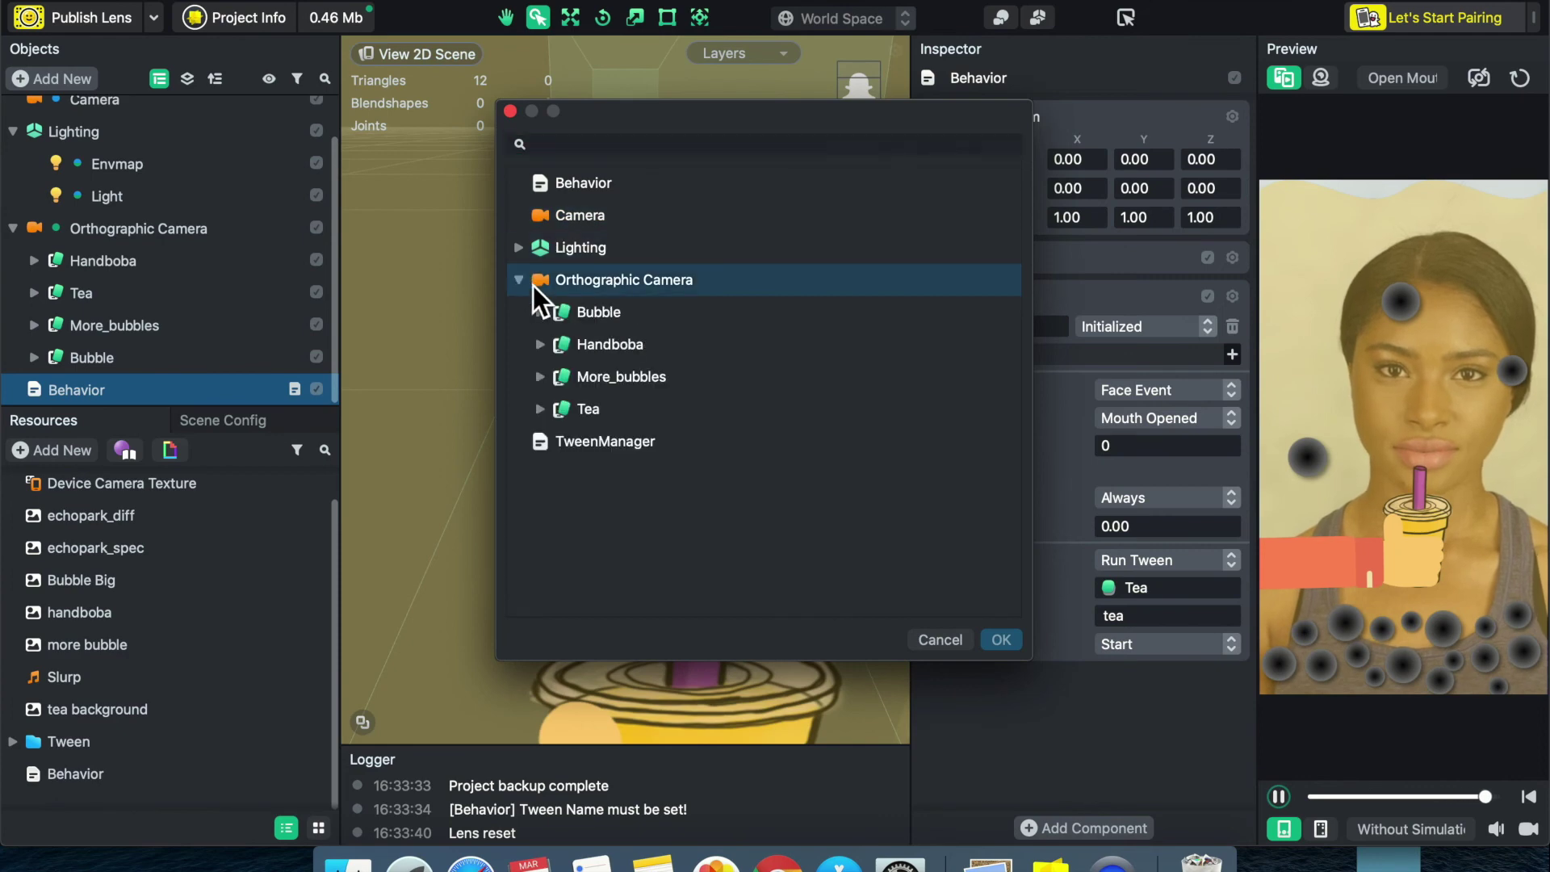
click(541, 377)
click(602, 411)
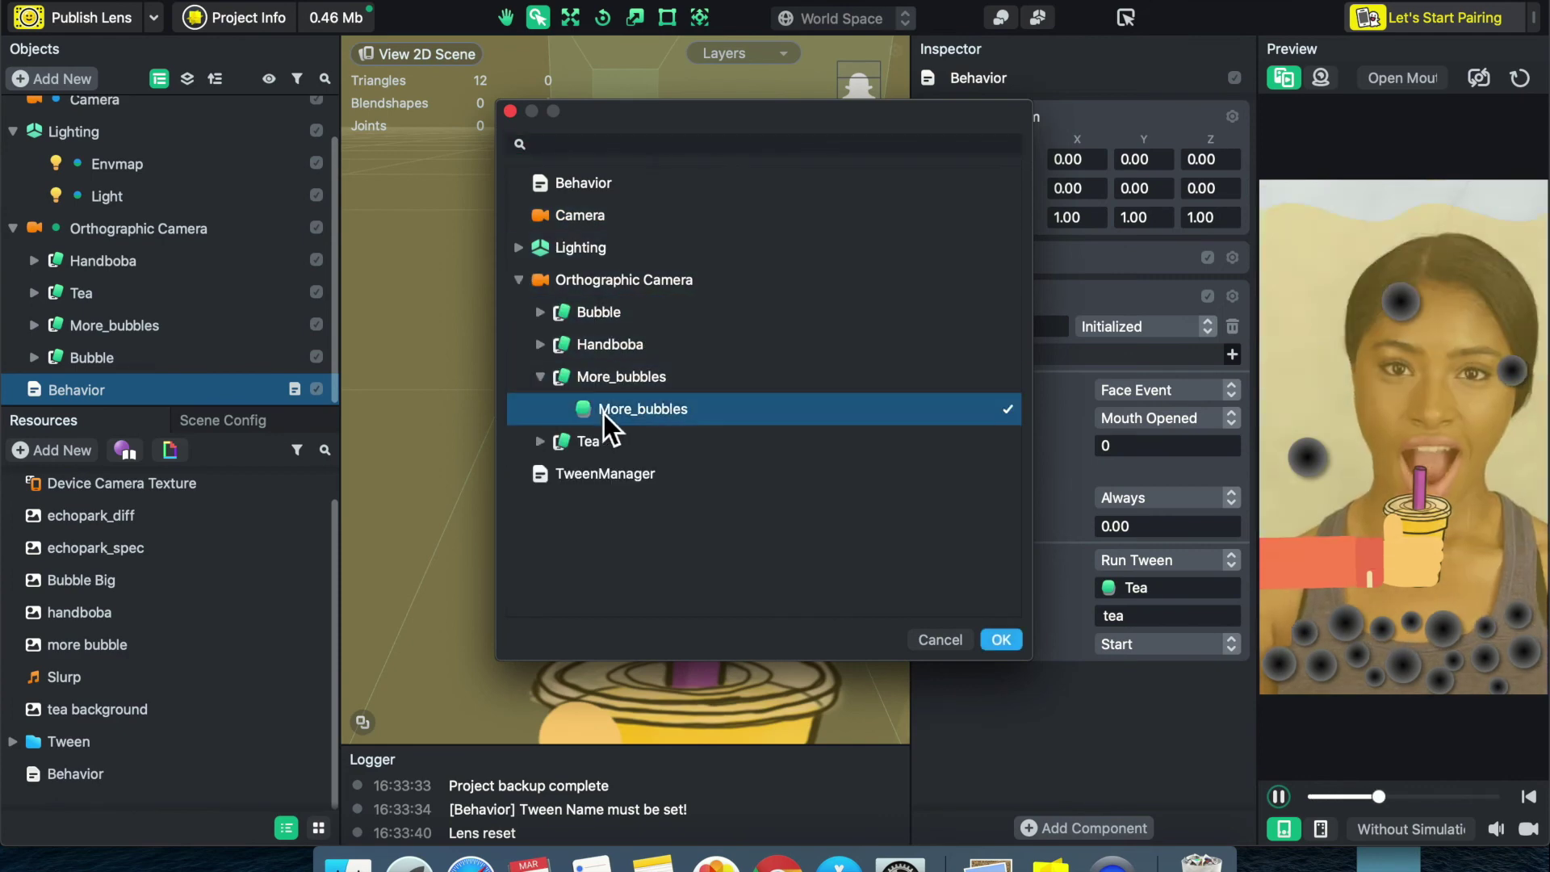
click(1000, 644)
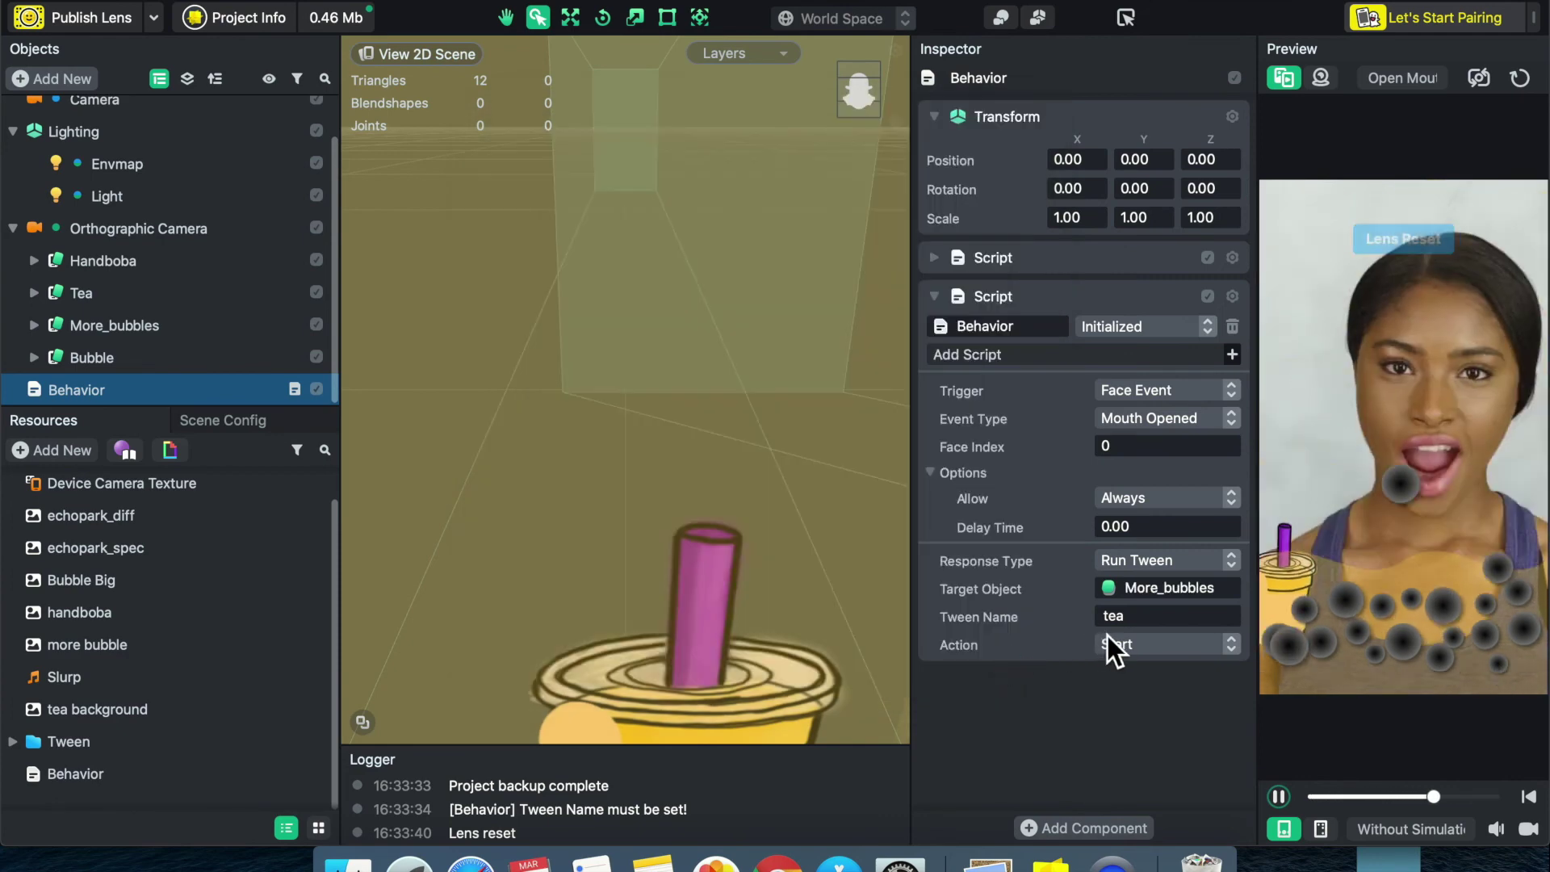
- Copy the tween name from the More_bubbles image and set the second Behavior script's tween name to more_bubble
click(45, 323)
click(108, 357)
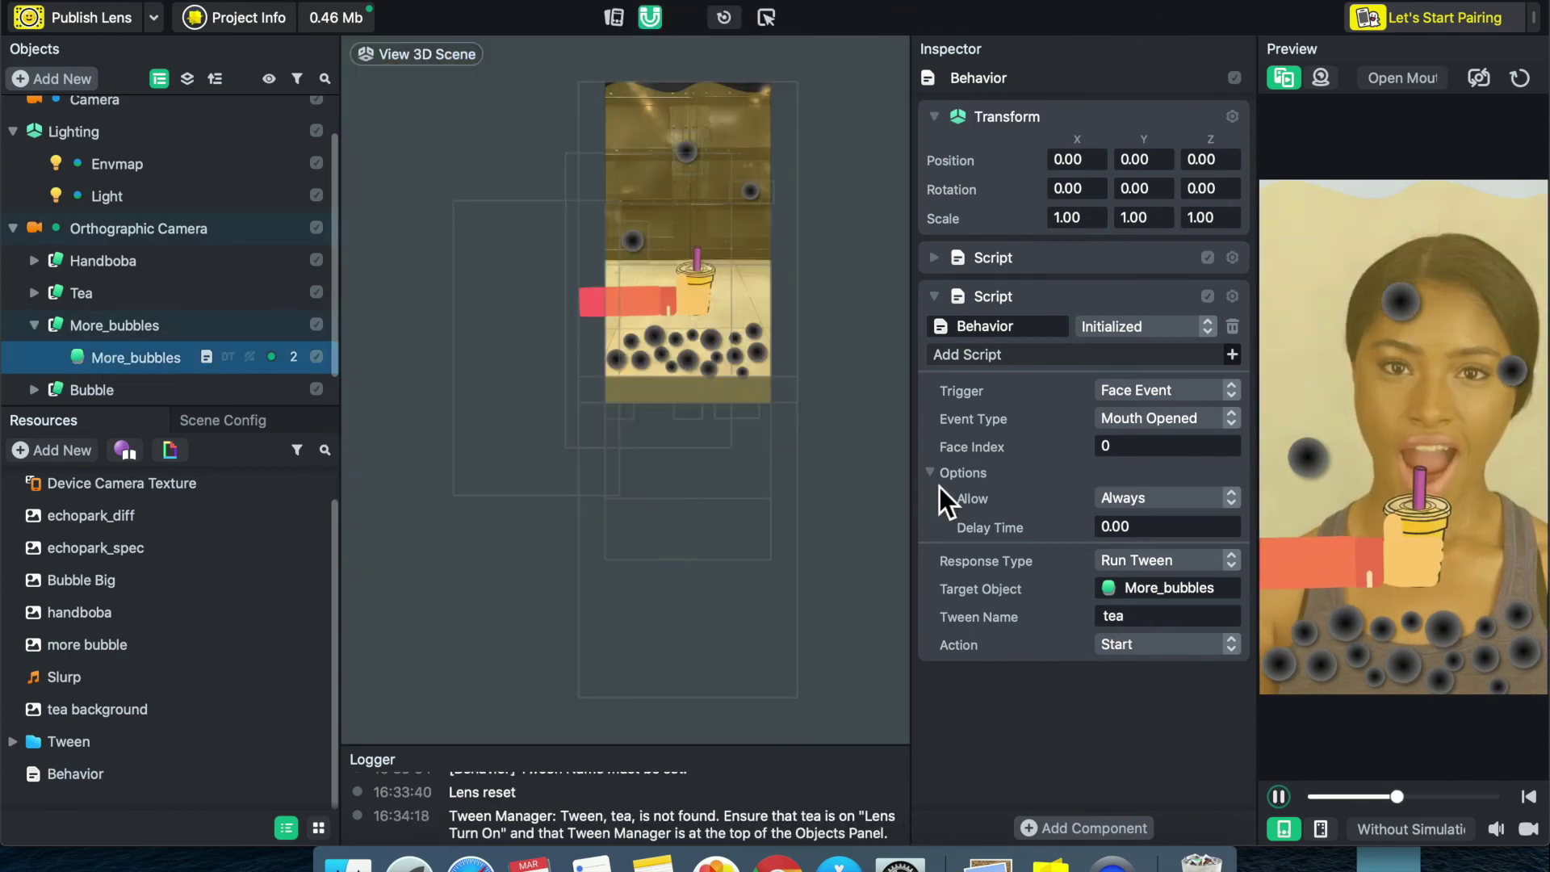
scroll(1065, 539, down, 8)
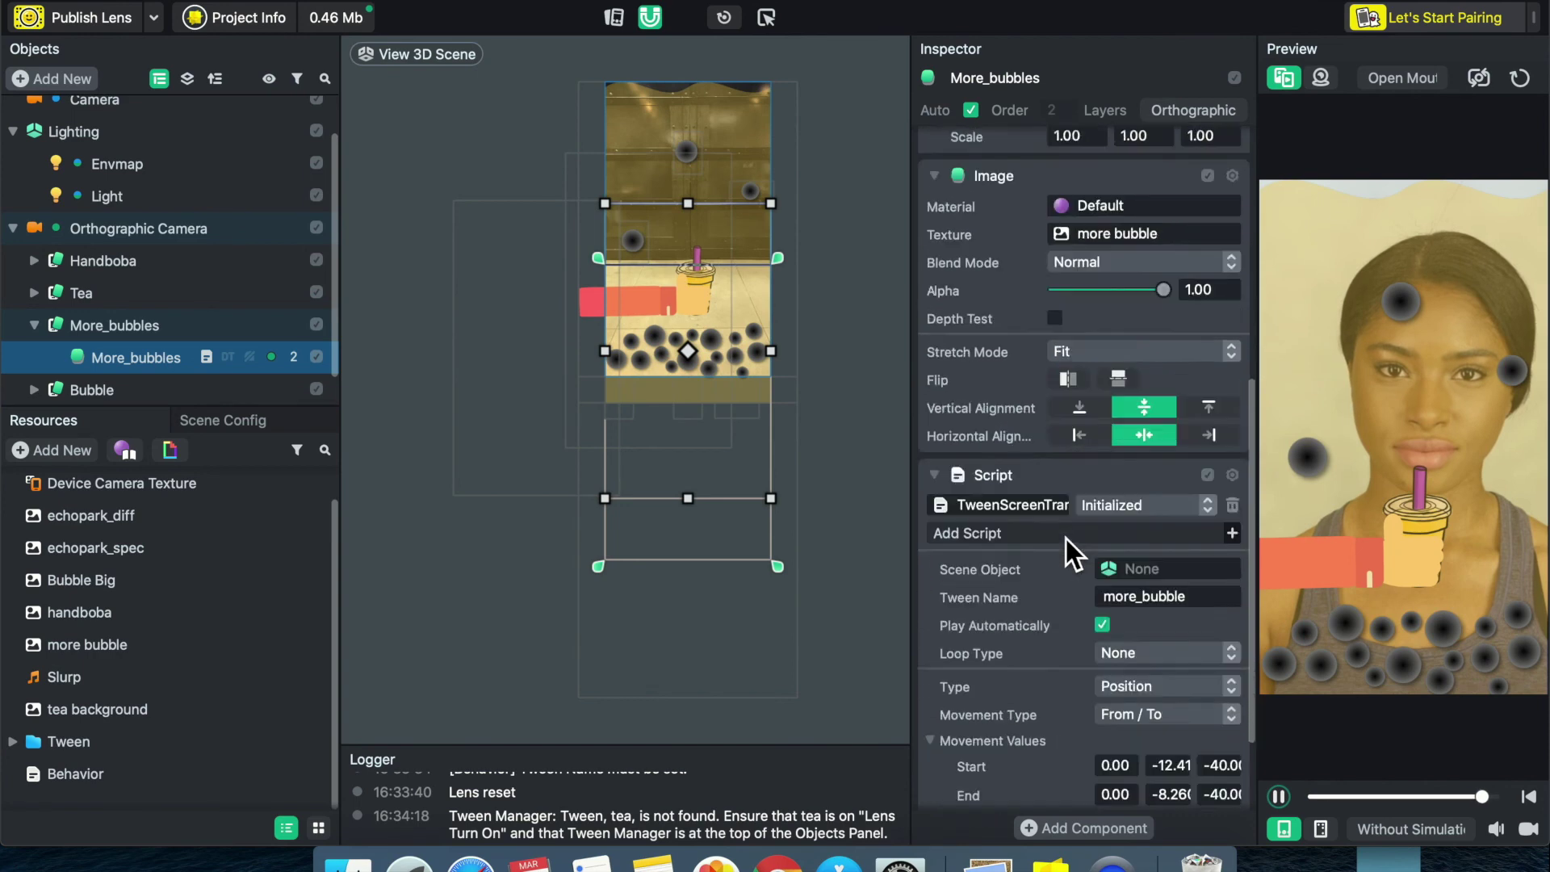
scroll(1066, 540, down, 3)
double_click(1151, 476)
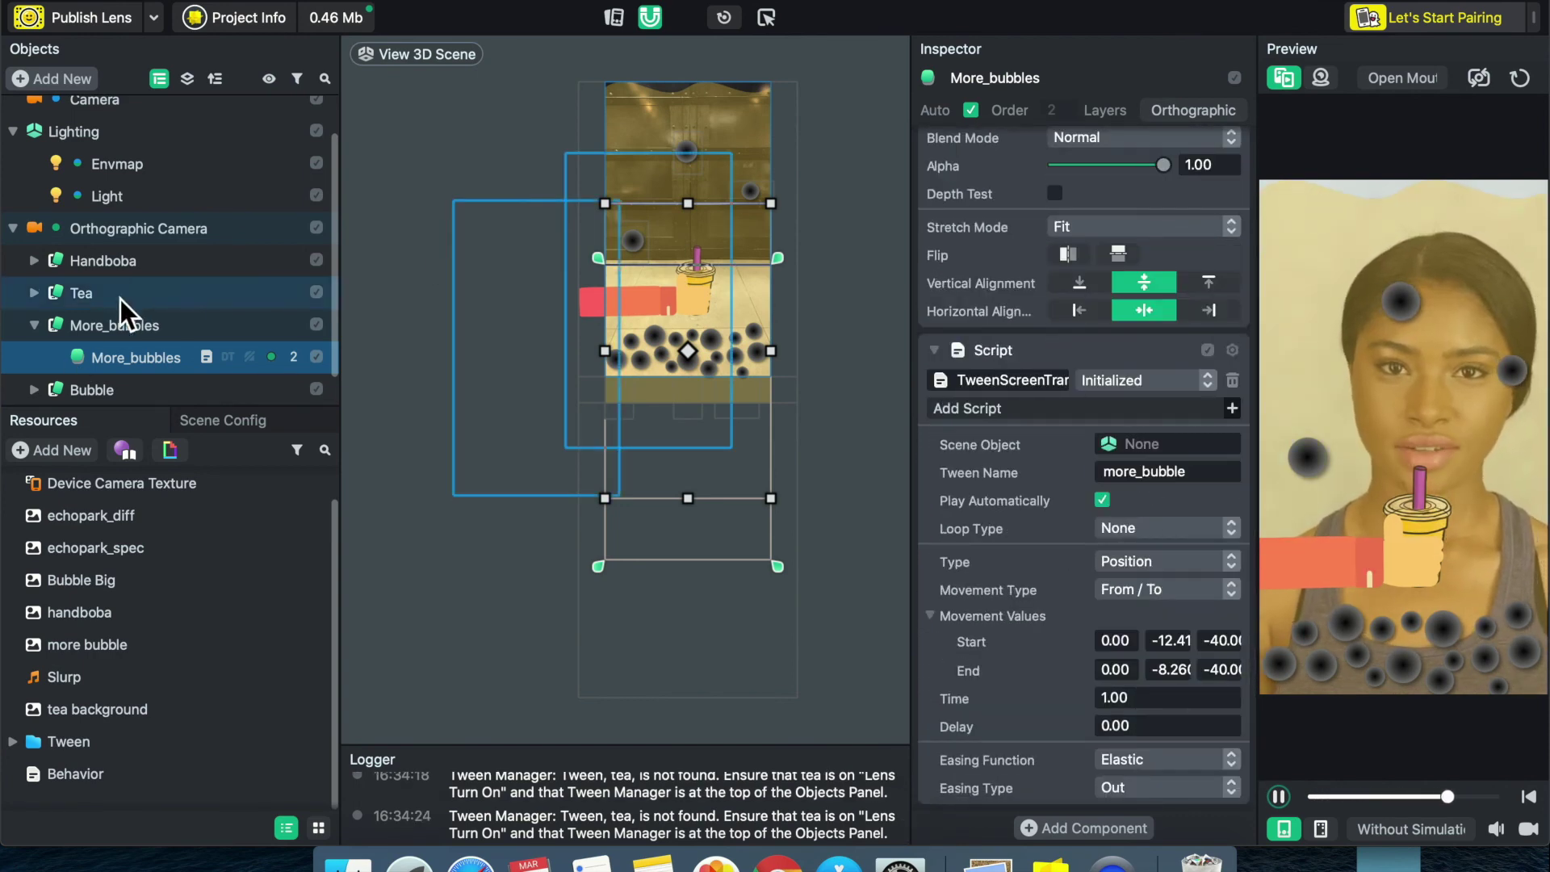
click(40, 328)
click(46, 394)
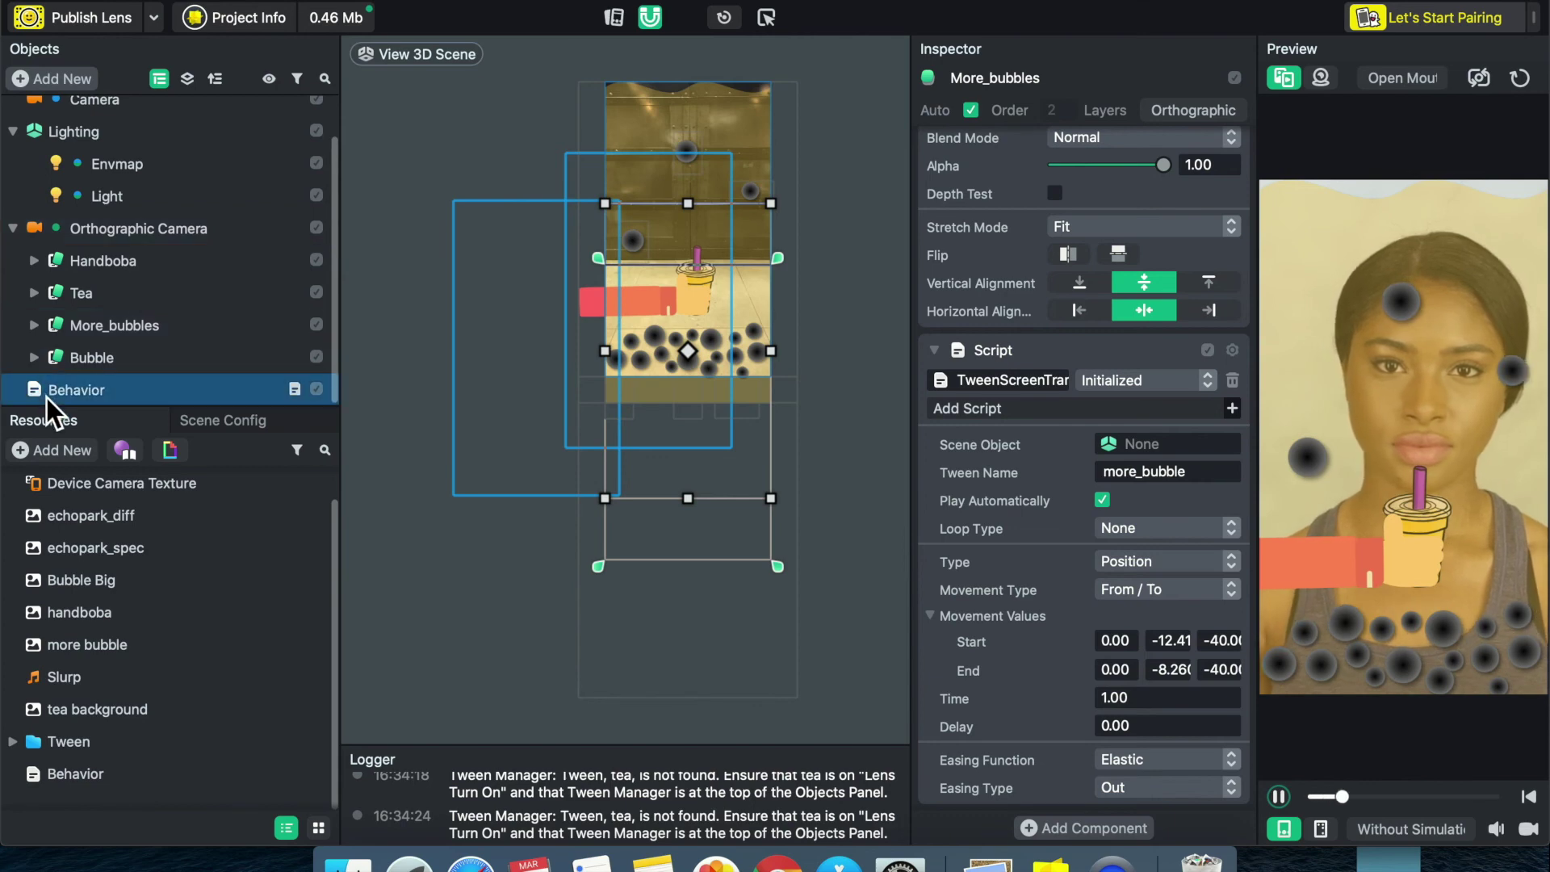
double_click(1147, 616)
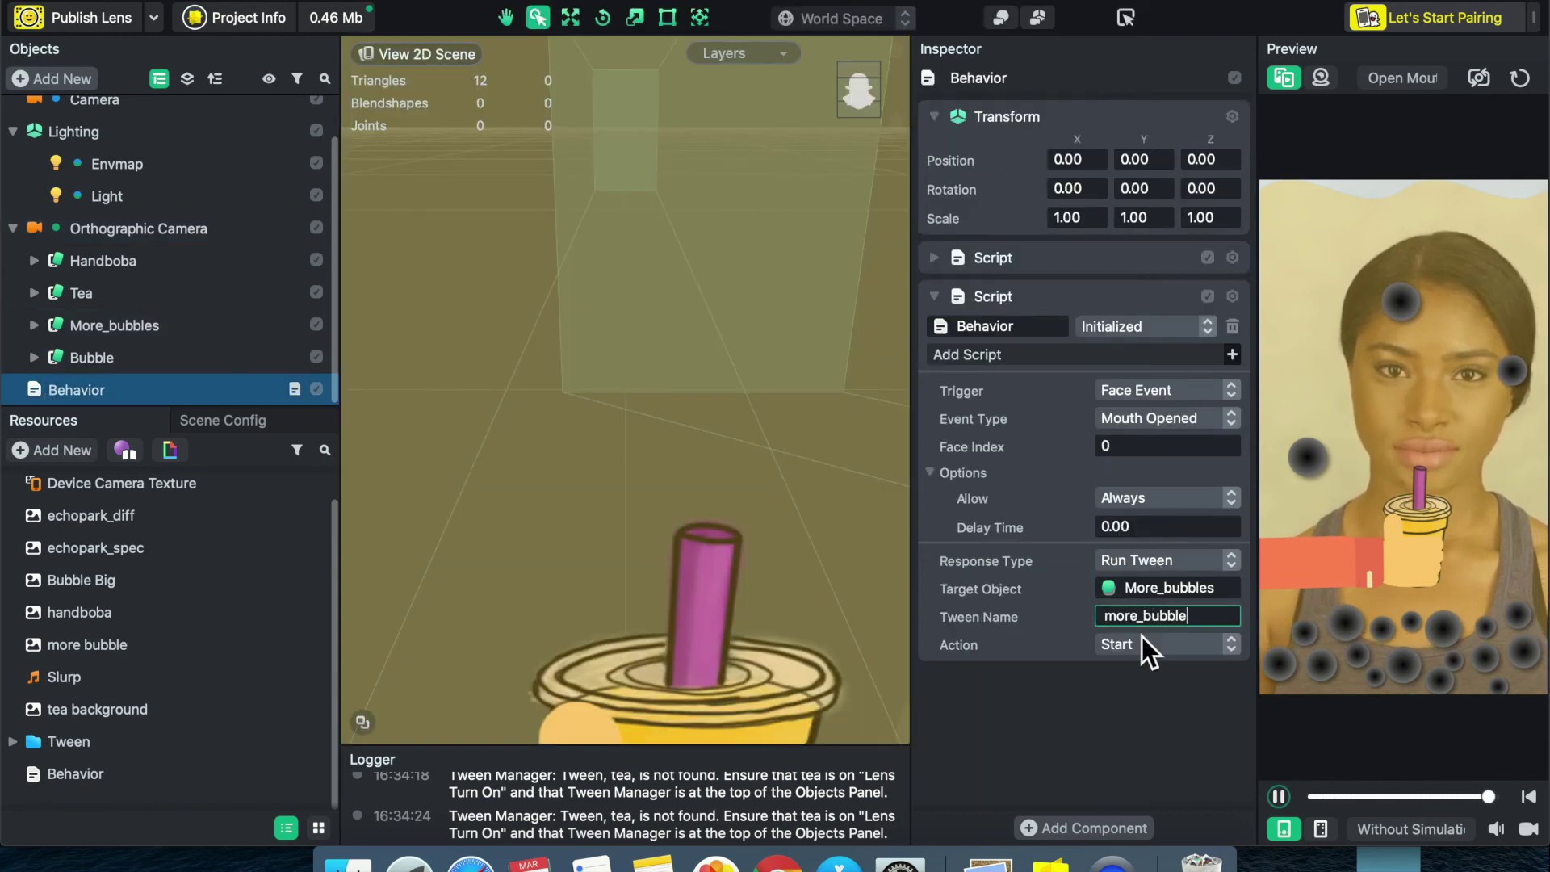
click(1130, 731)
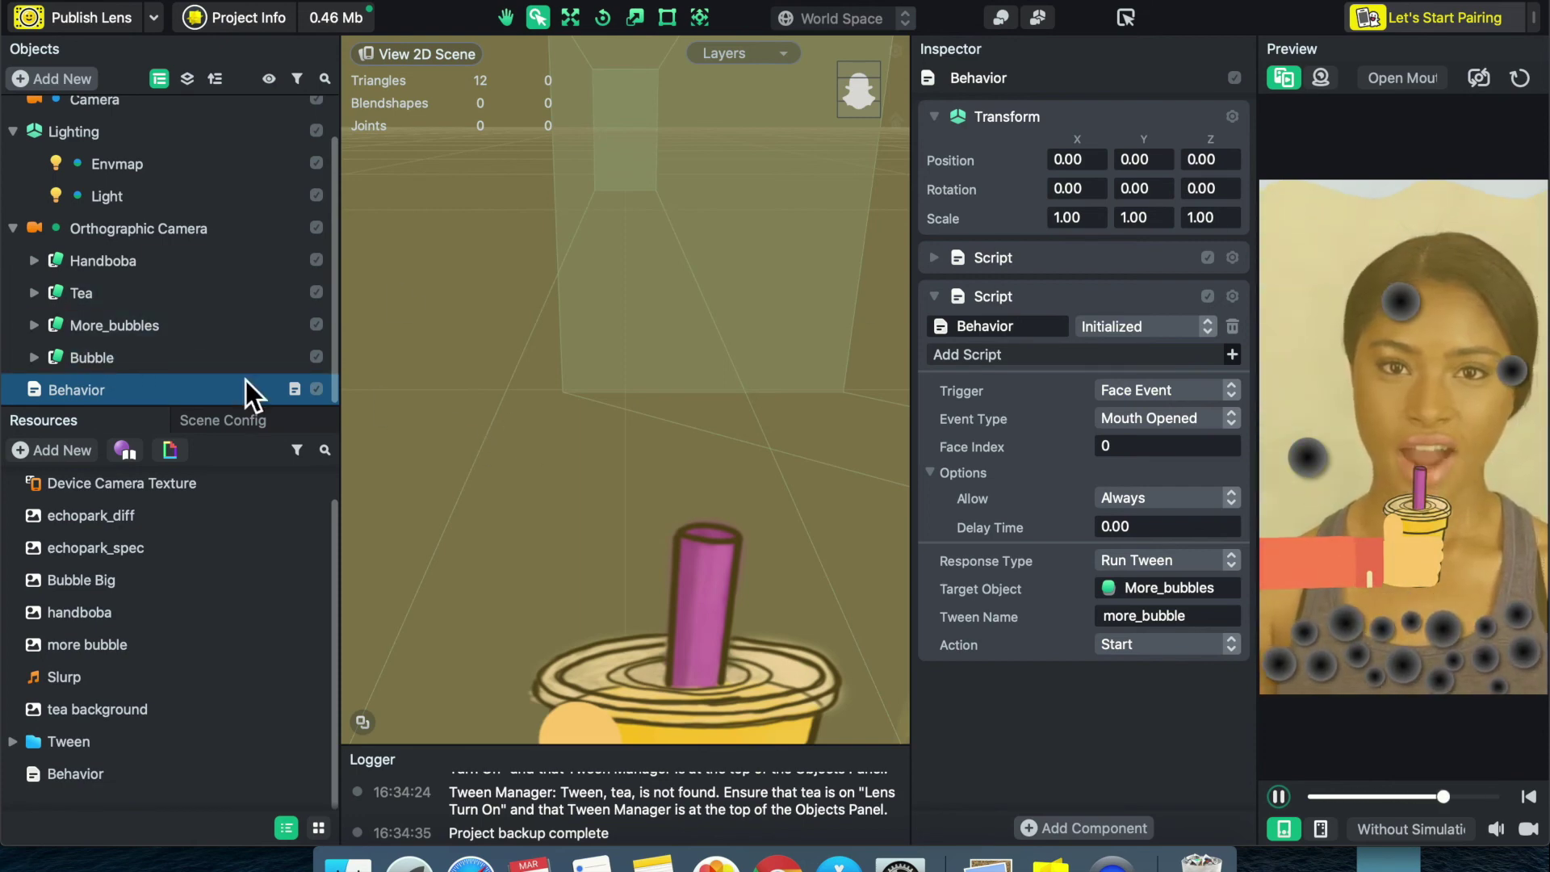
- Copy the More_bubbles Behavior script component and paste it as a third script on the Behavior object
click(1232, 297)
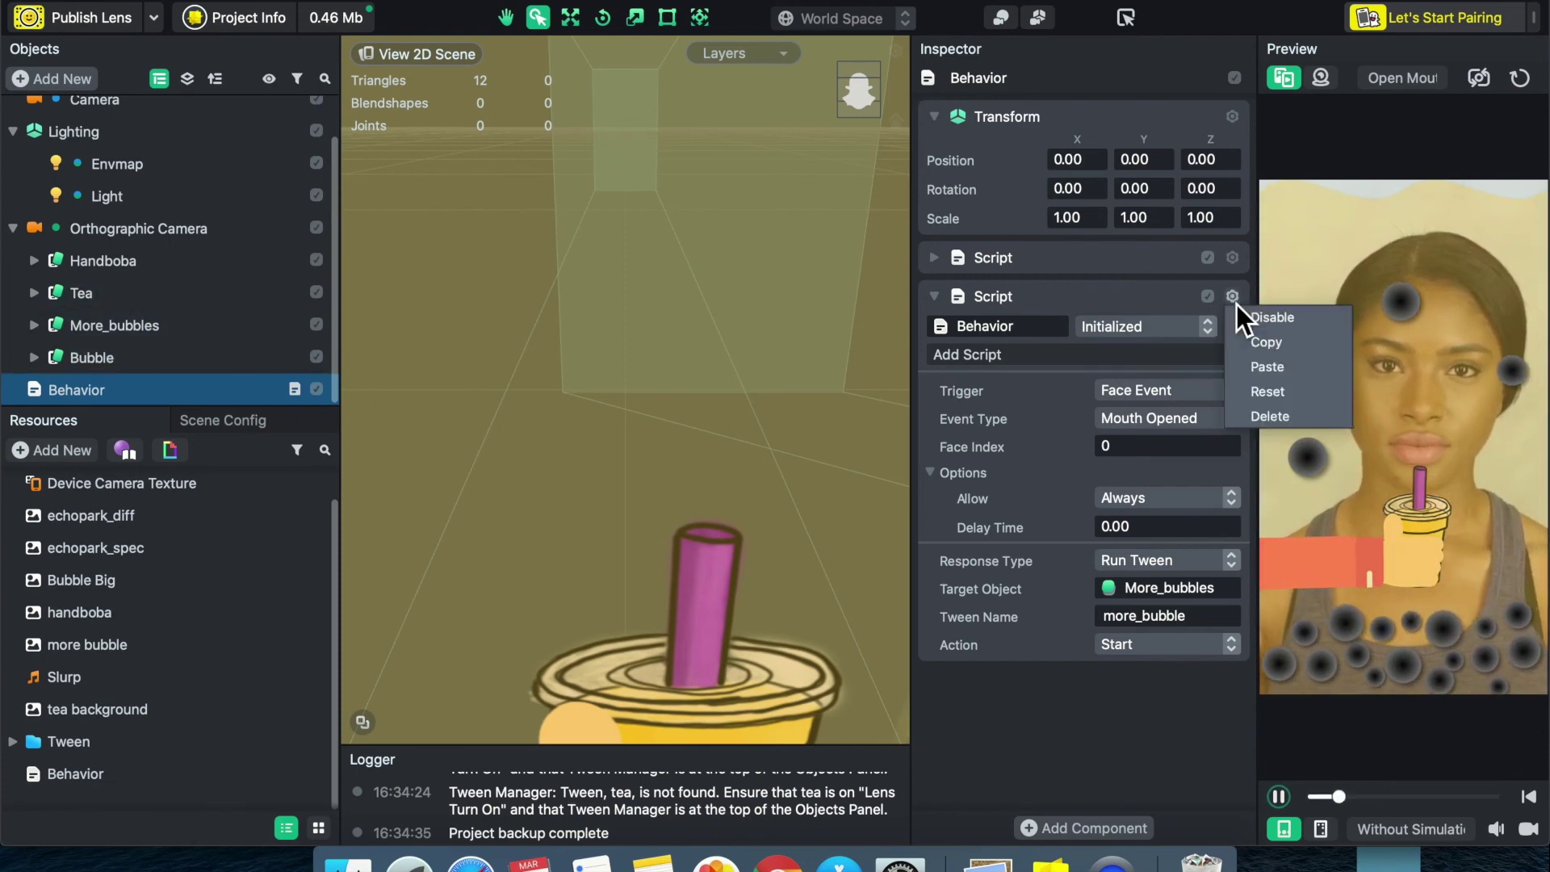
click(1242, 343)
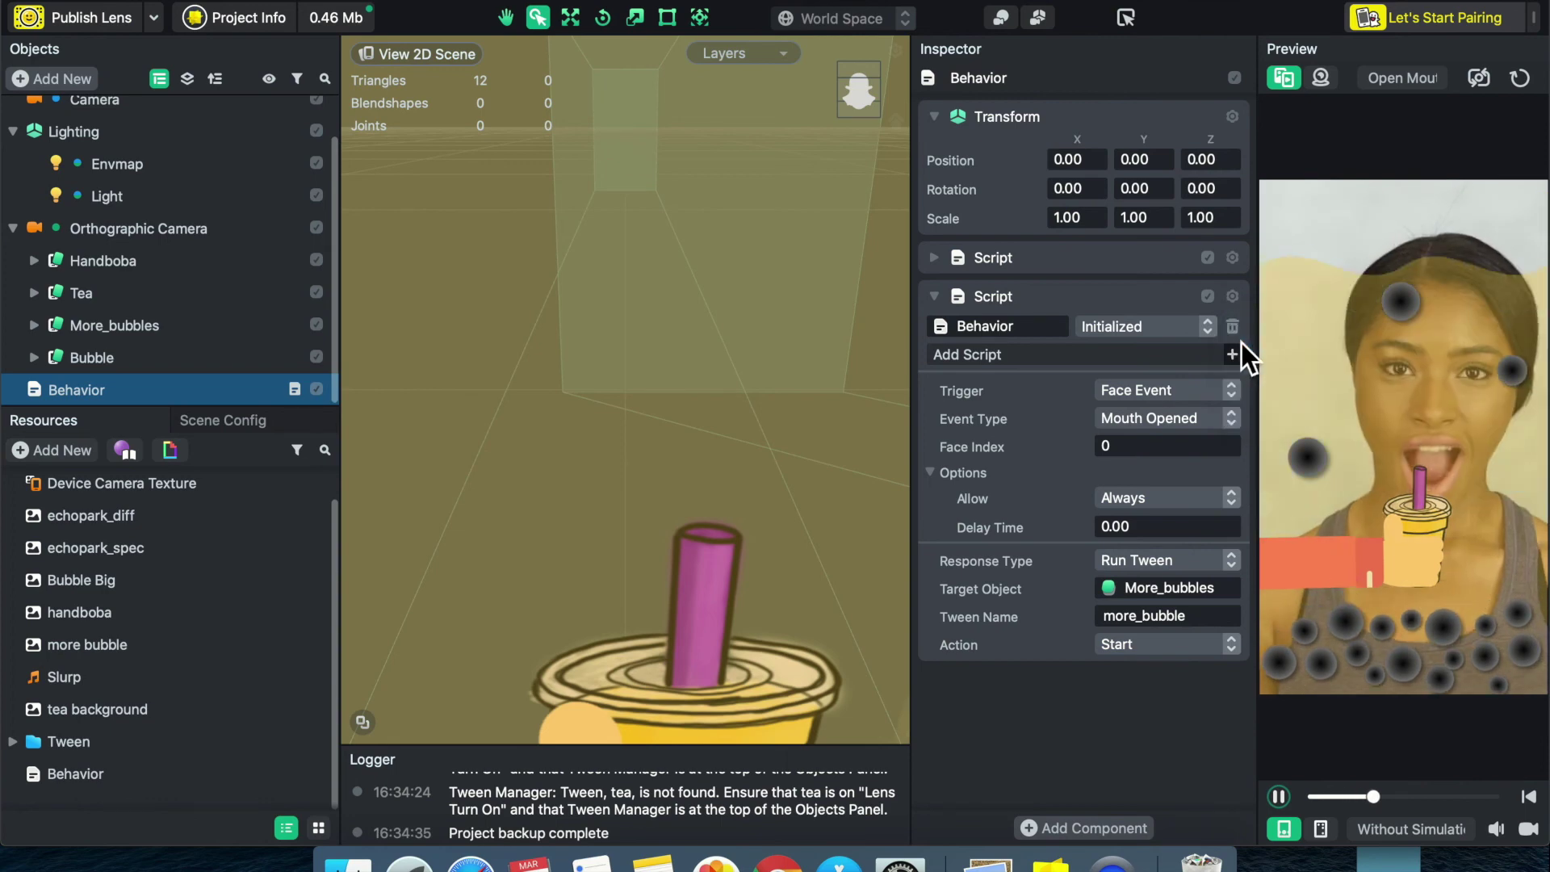
right_click(996, 733)
click(1019, 745)
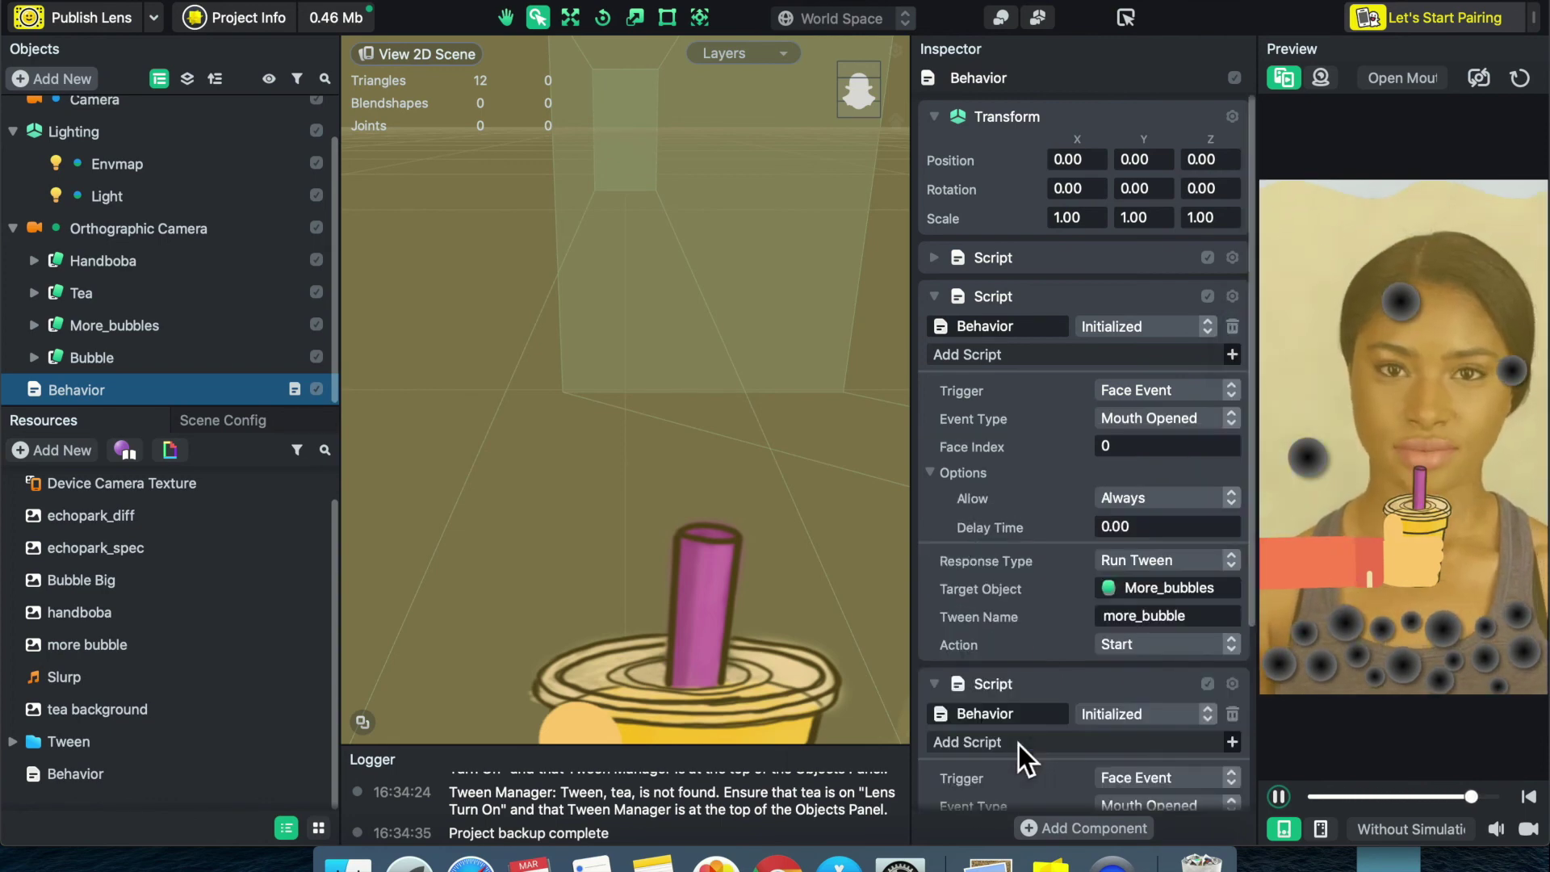
- Collapse the second script and set the third Behavior script's target object to Bubble 1 in the Bubble region
click(937, 300)
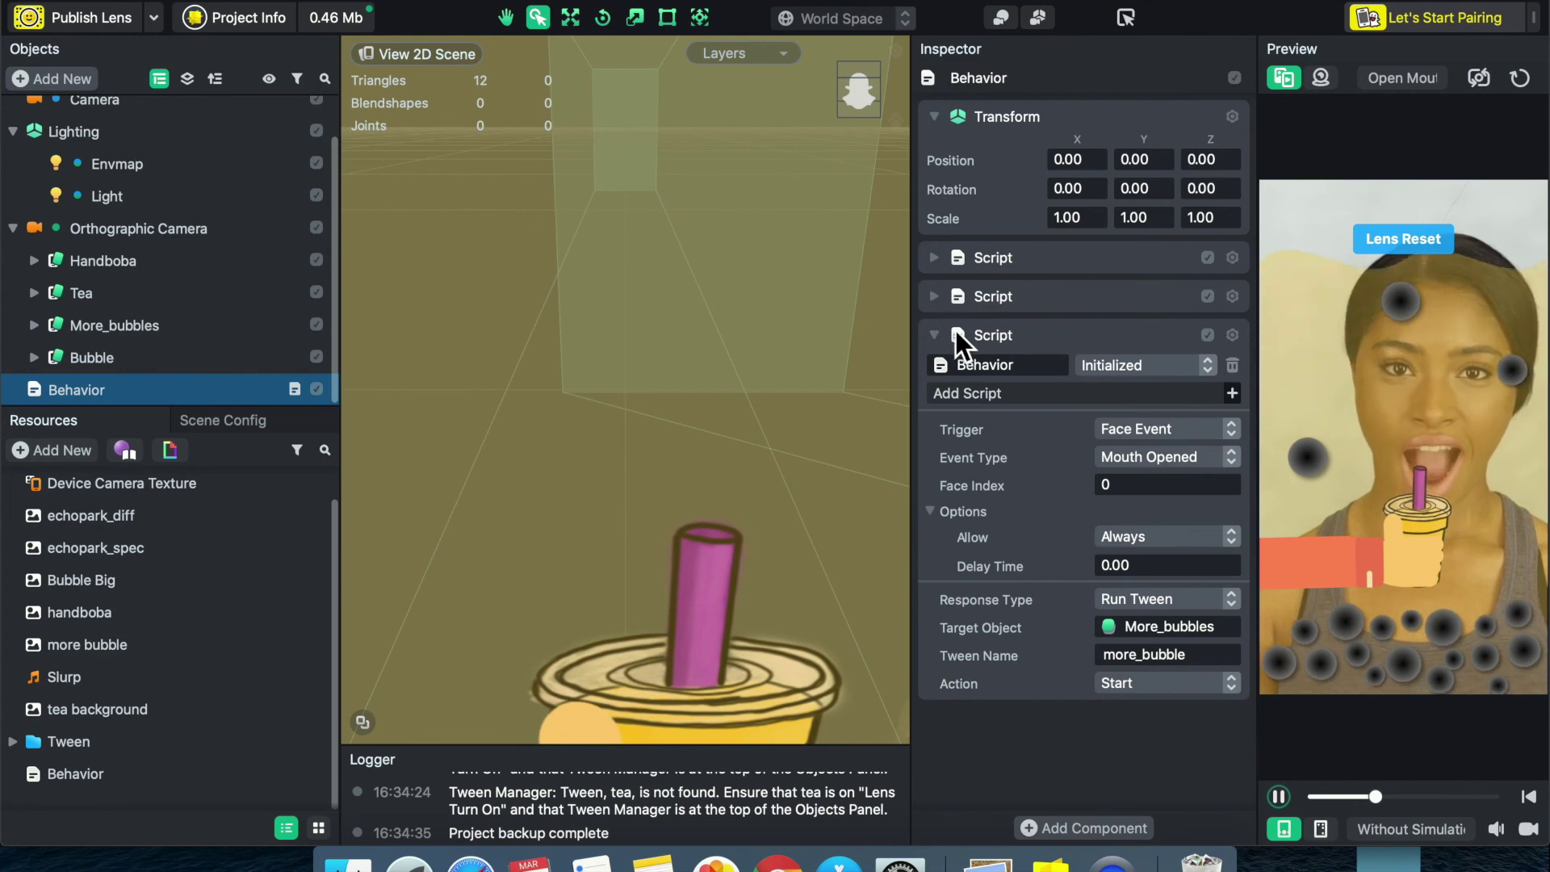
click(1150, 629)
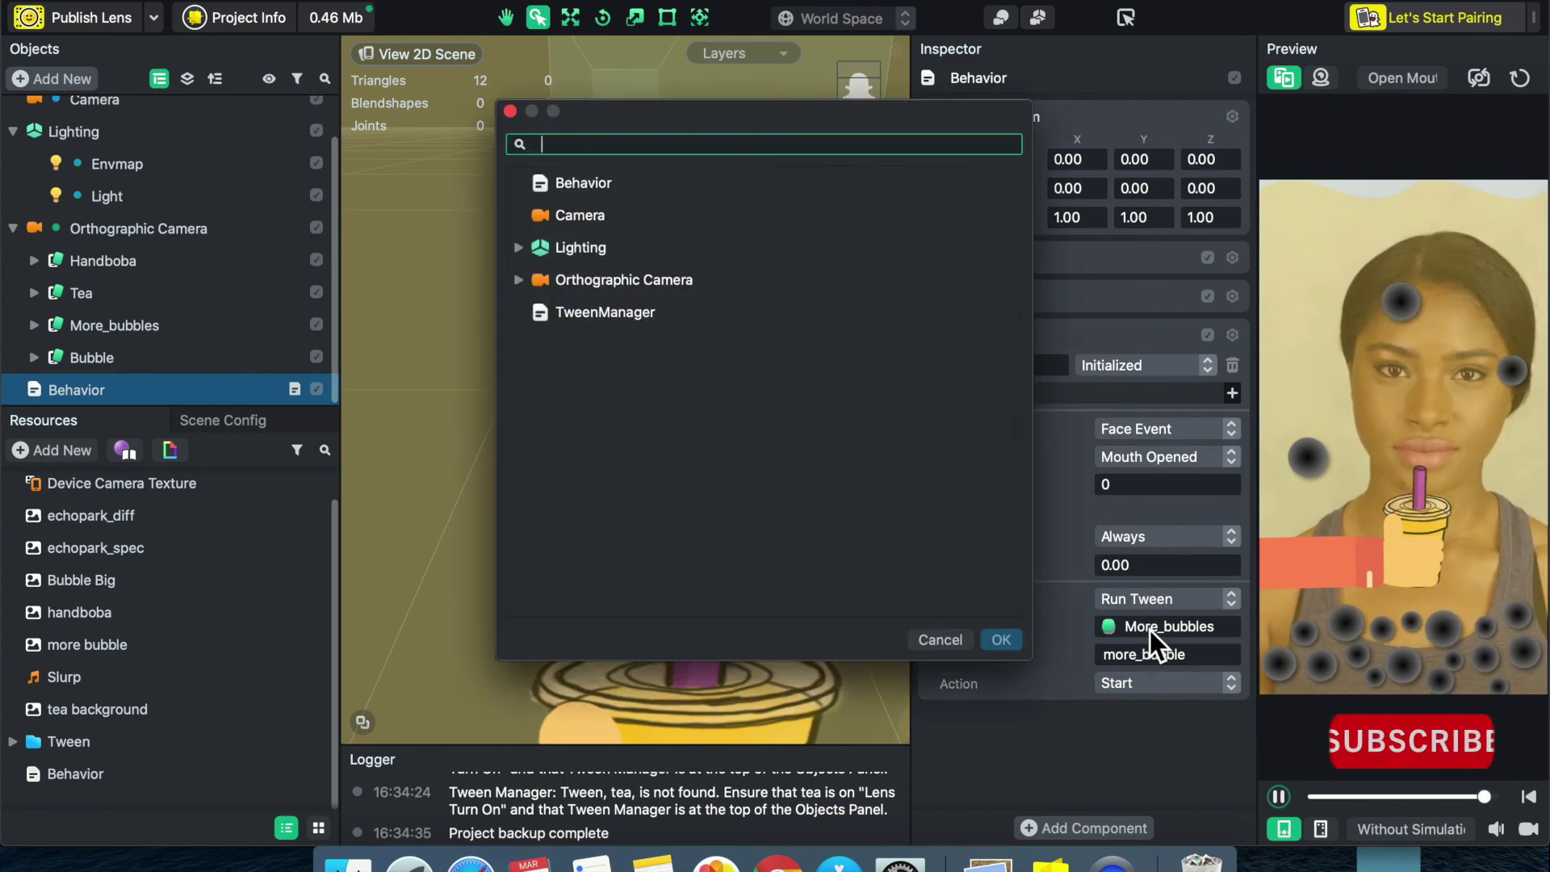
click(525, 279)
click(545, 315)
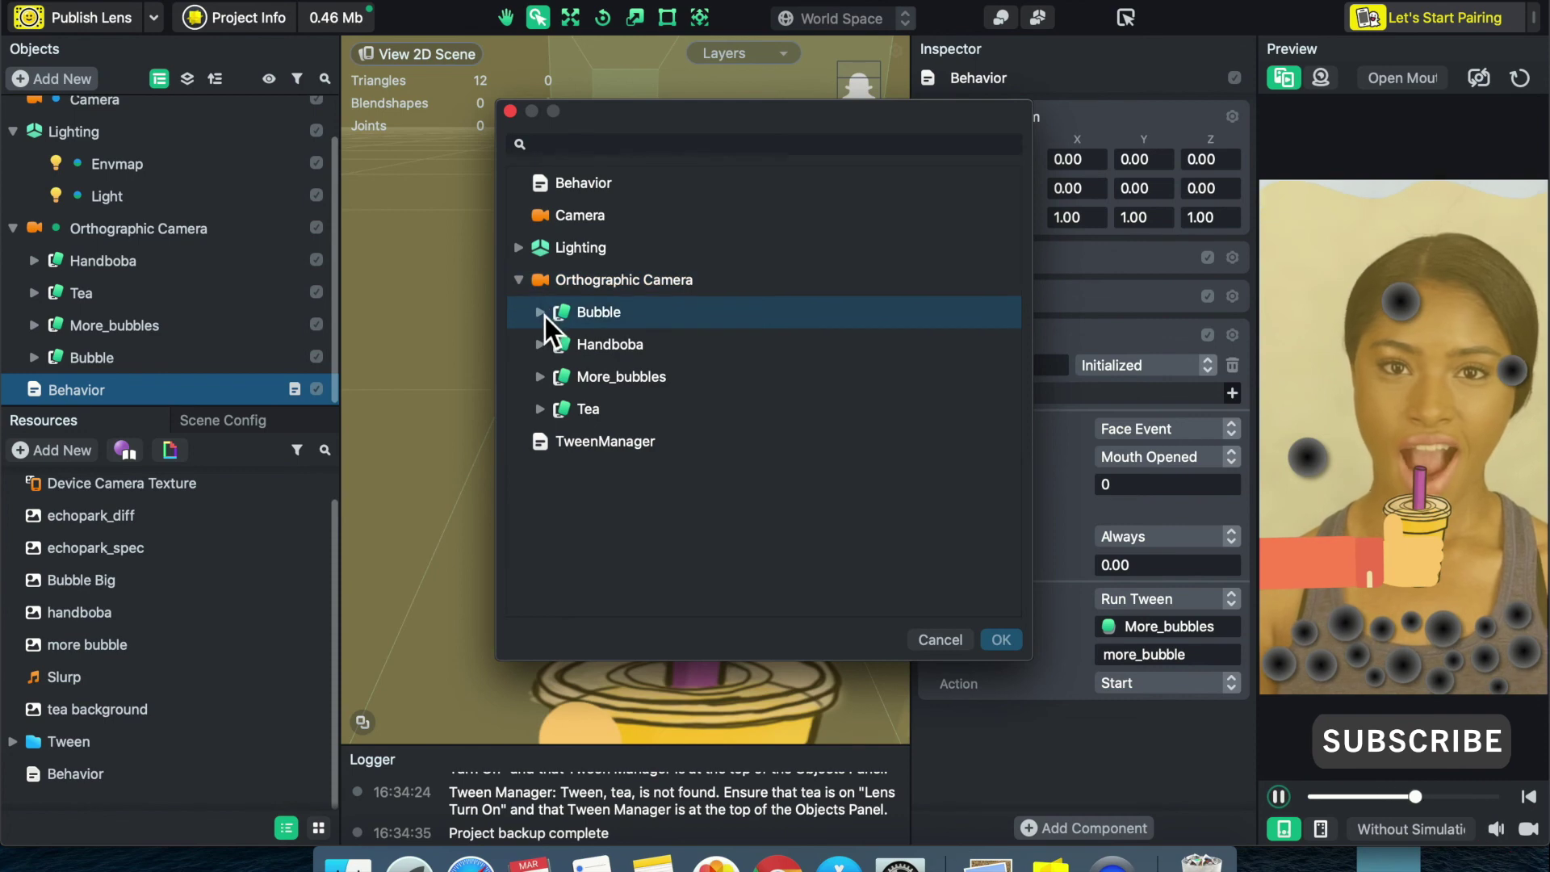
click(541, 314)
click(613, 344)
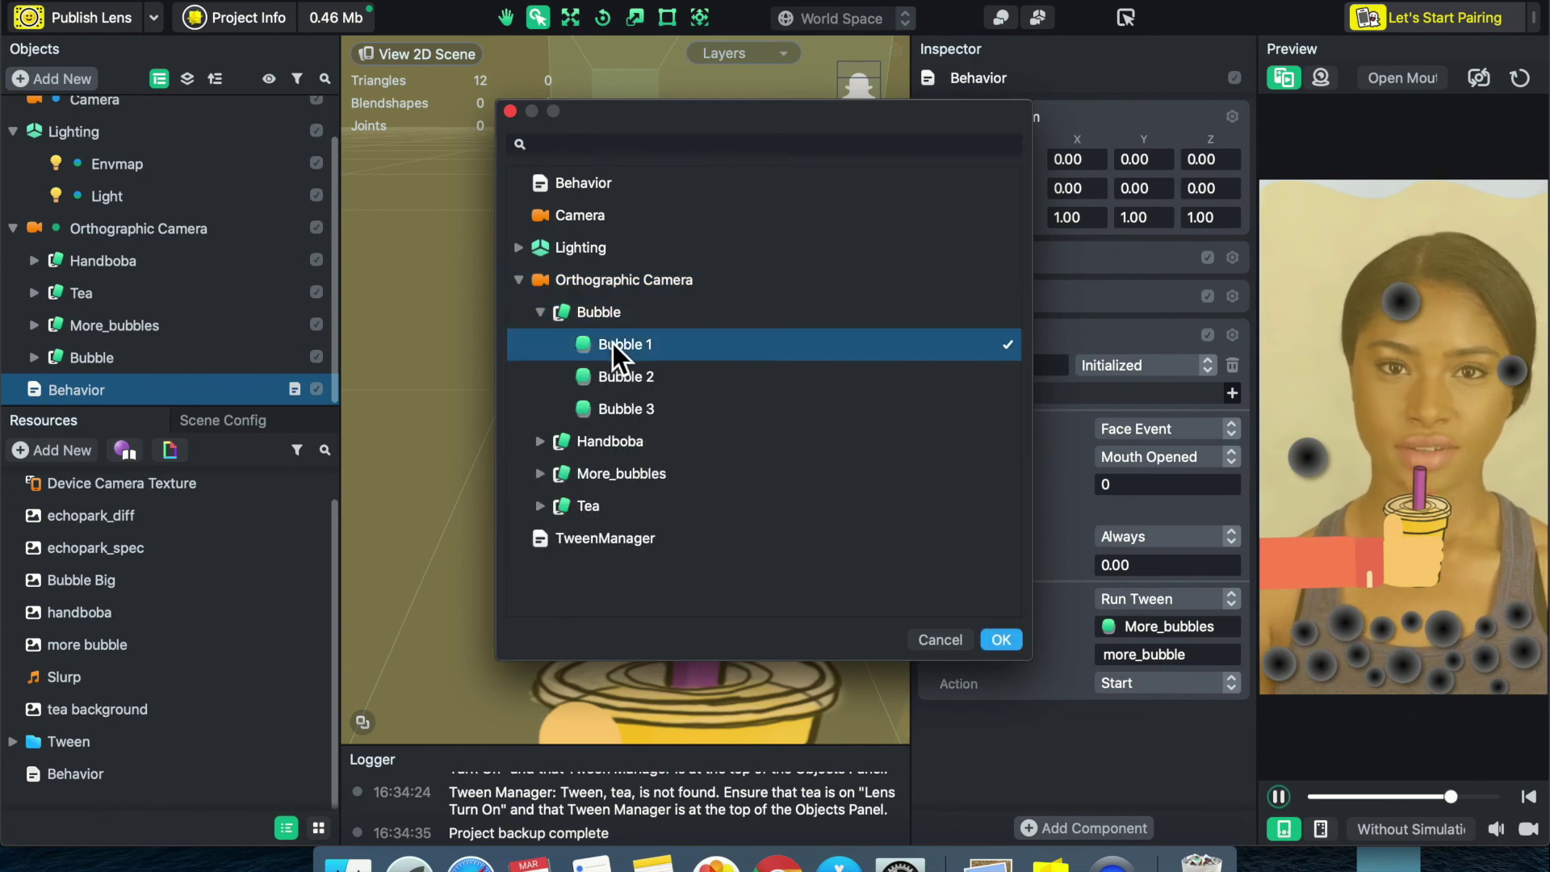
click(1001, 639)
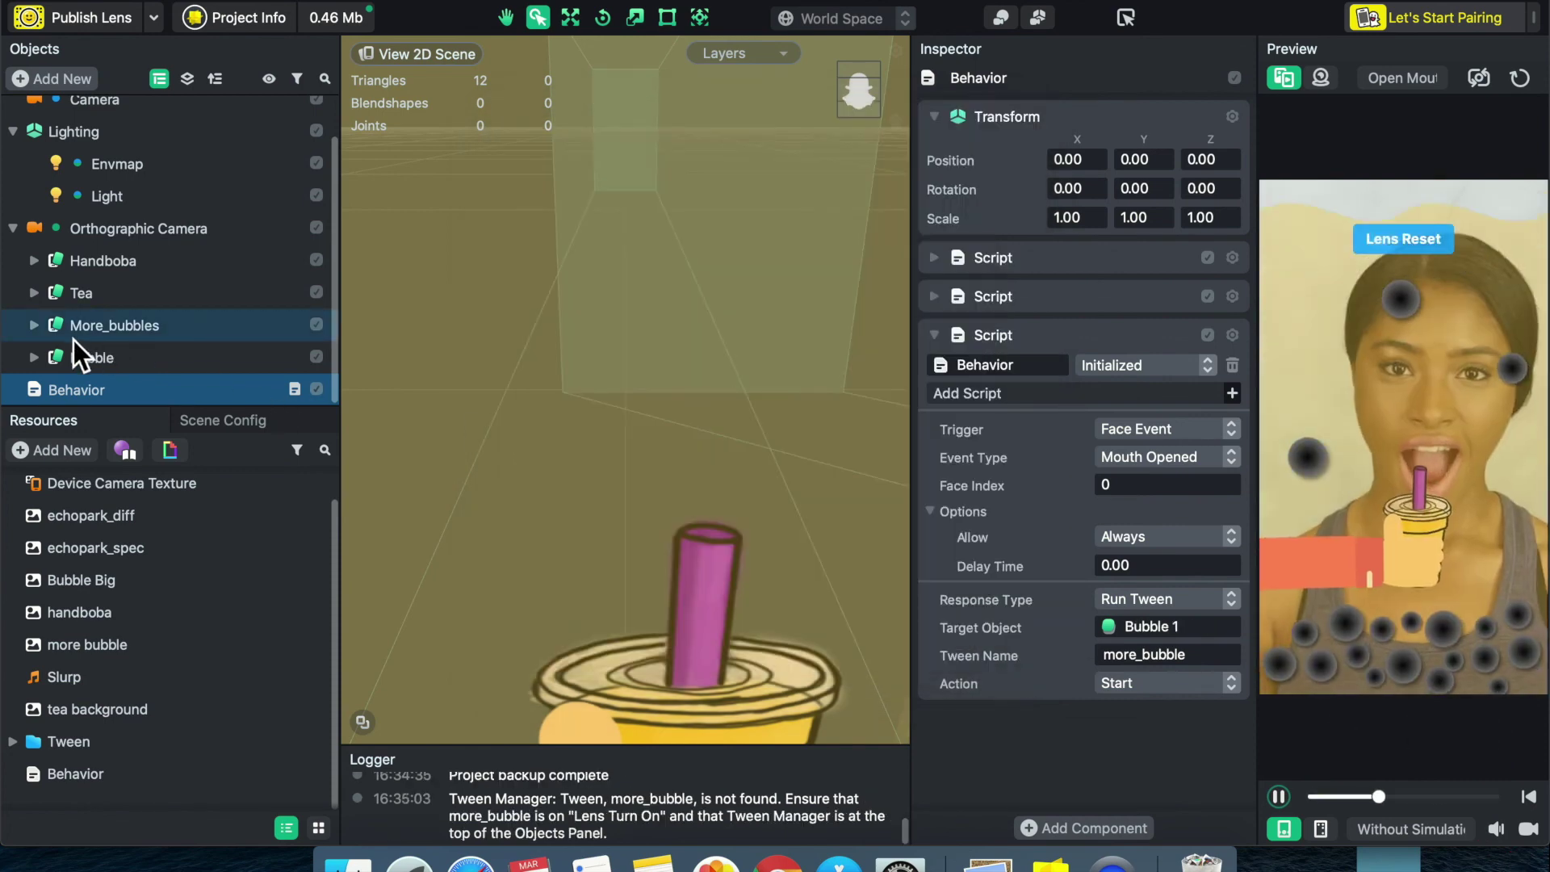
- Copy the tween name from the Bubble 1 image and set the third Behavior script's tween name to bubble1
click(34, 357)
click(114, 386)
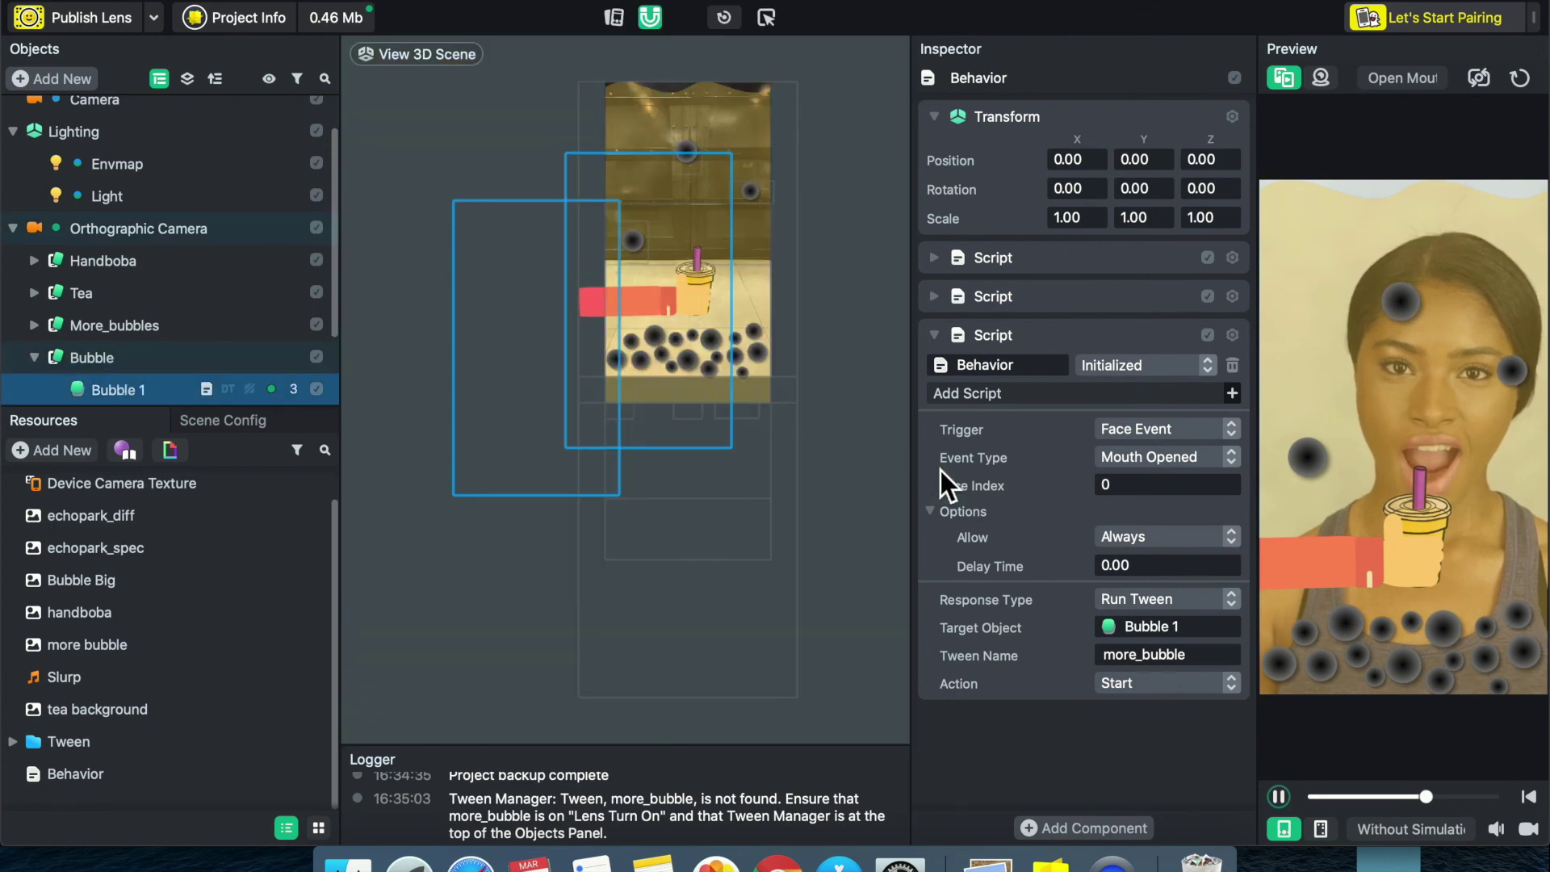
scroll(1088, 680, down, 5)
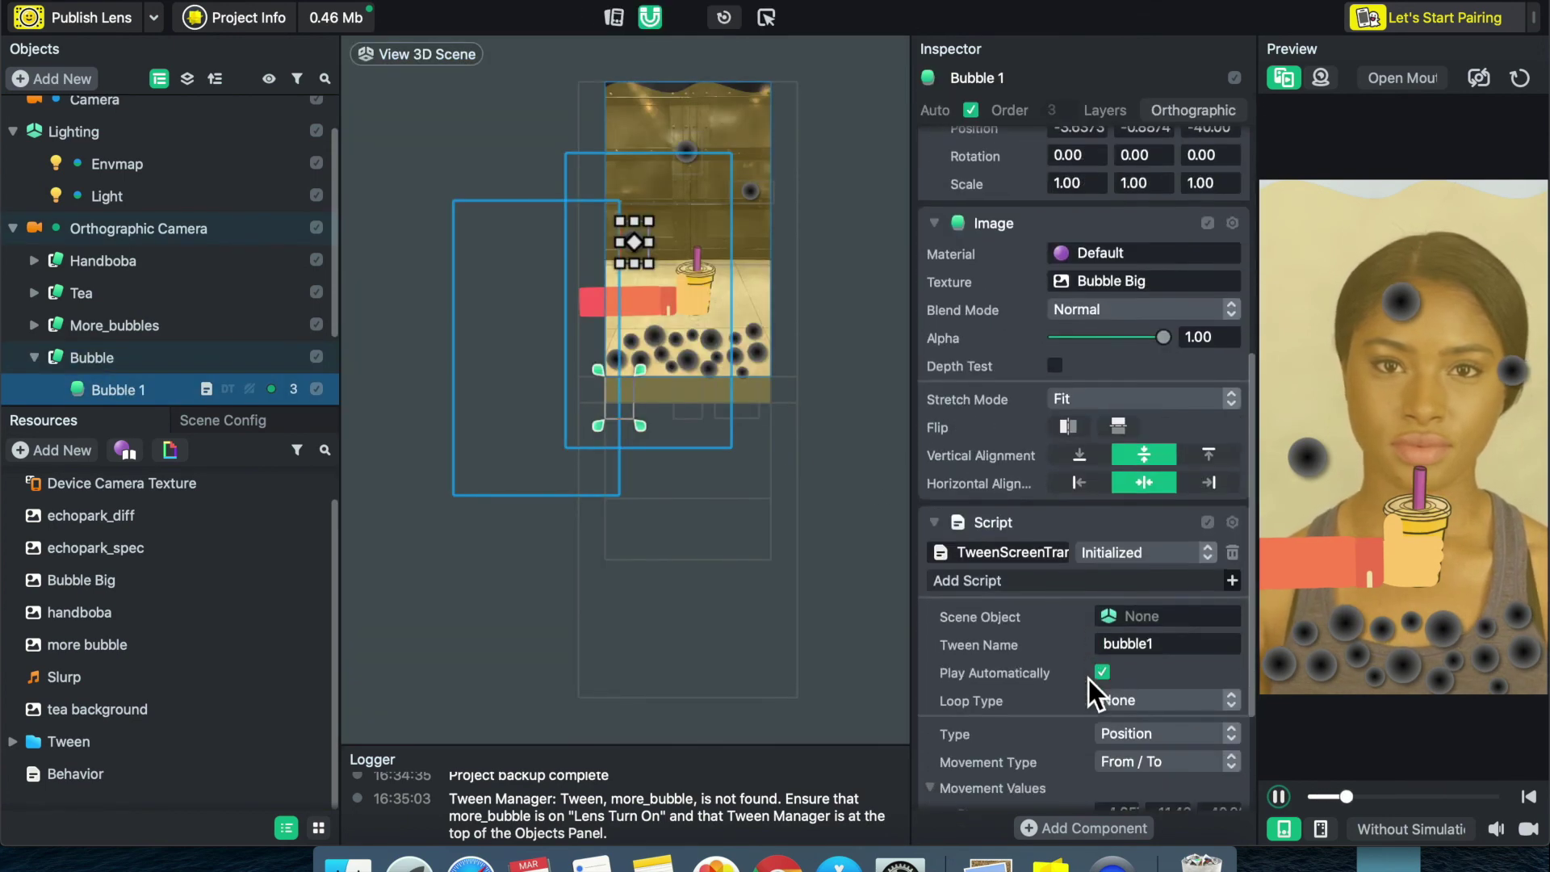
click(1141, 644)
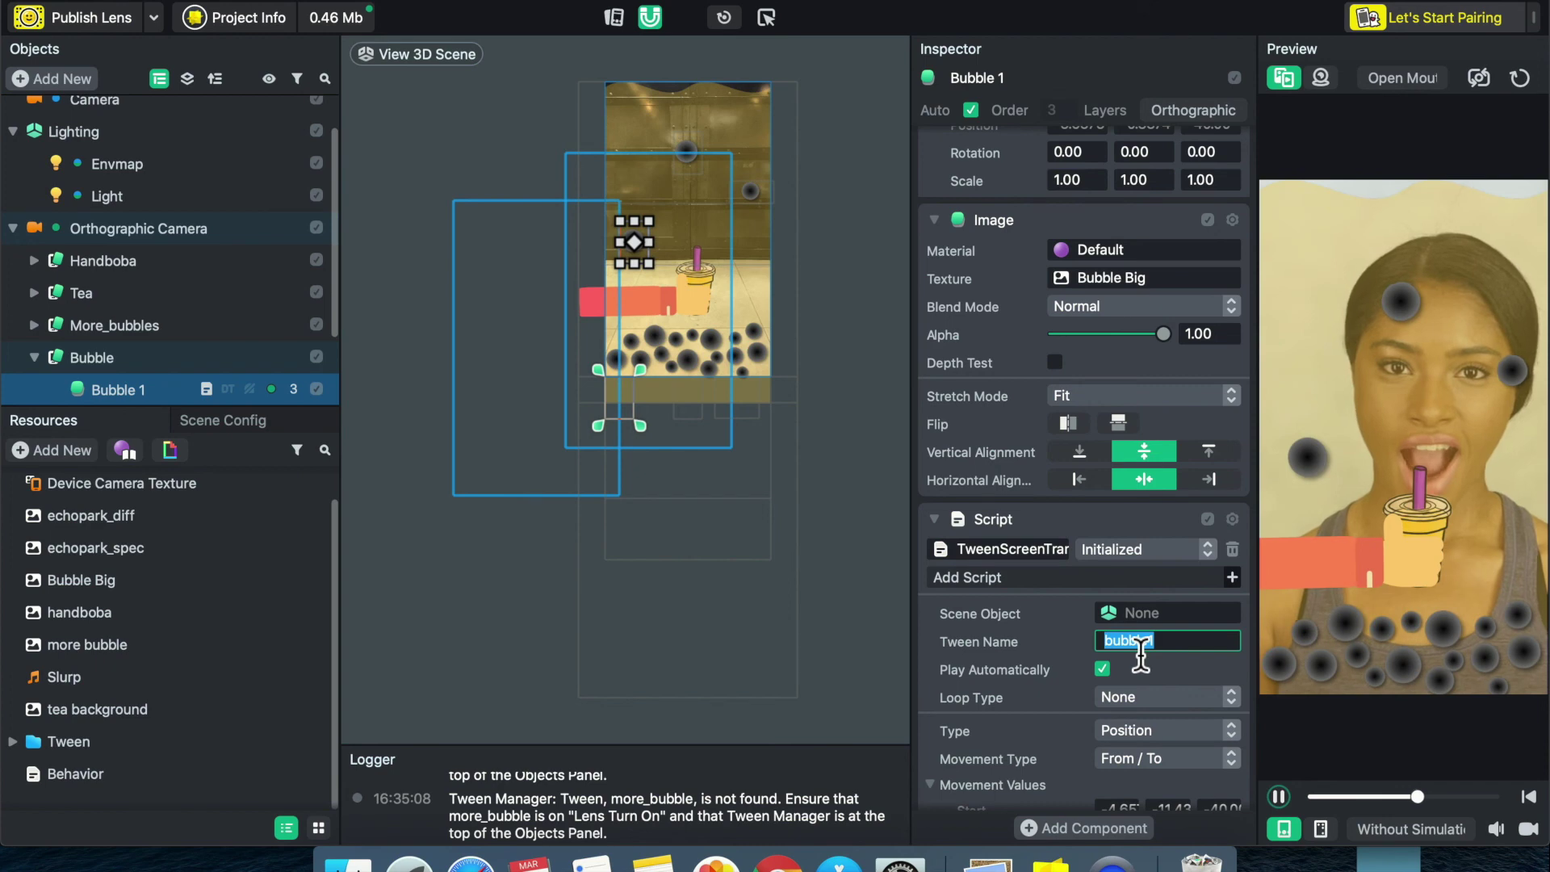
click(35, 359)
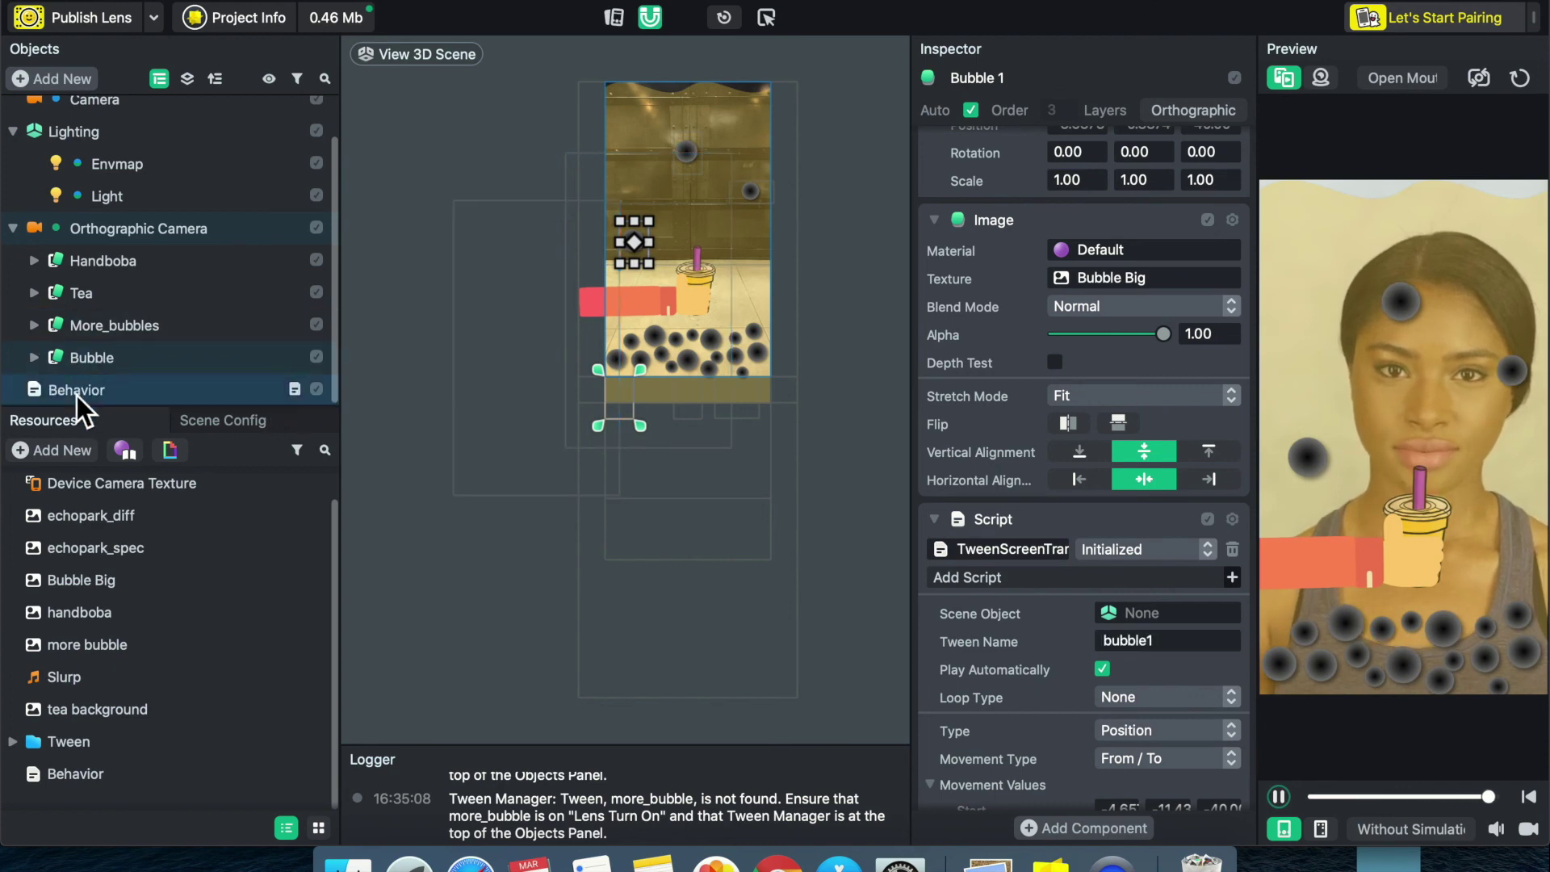
click(76, 394)
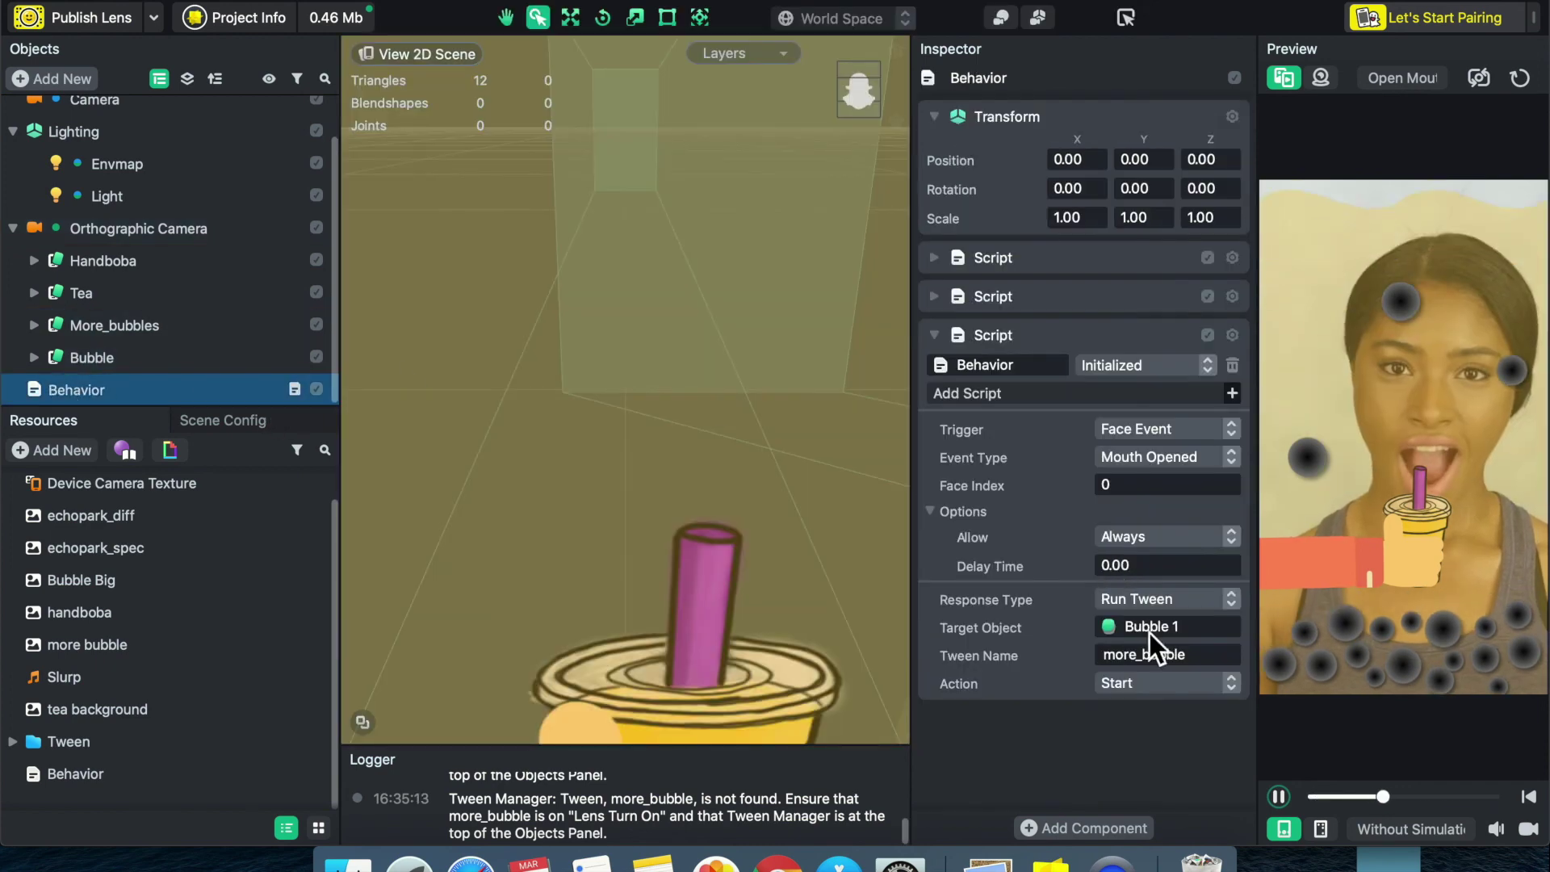
text(bubble1)
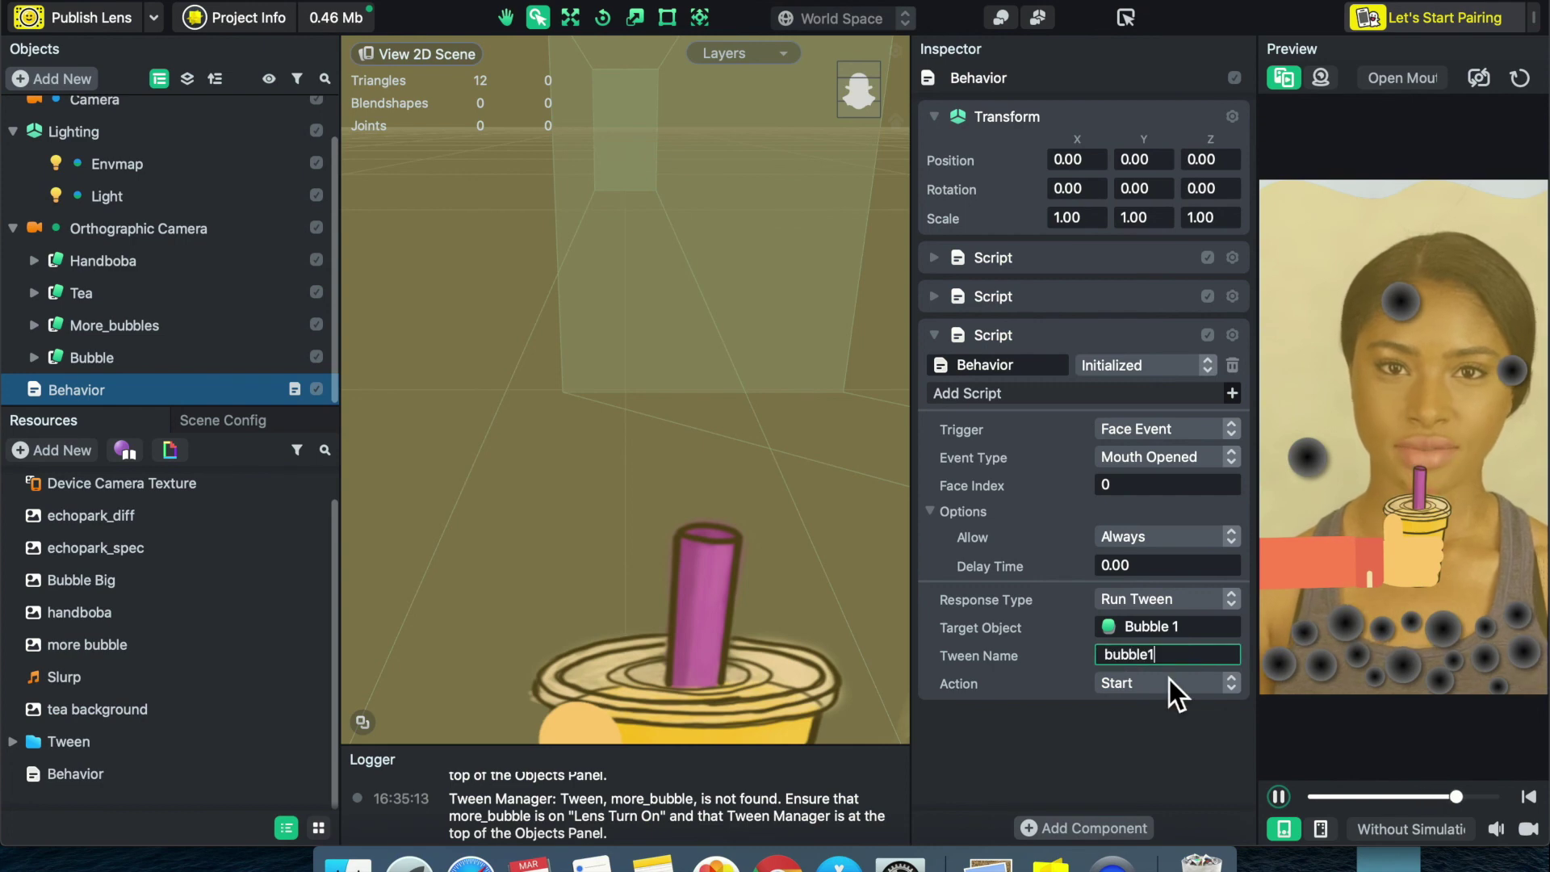
- Copy the Bubble 1 Behavior script component, paste it as a fourth script on the Behavior object, and collapse the third script
click(1150, 719)
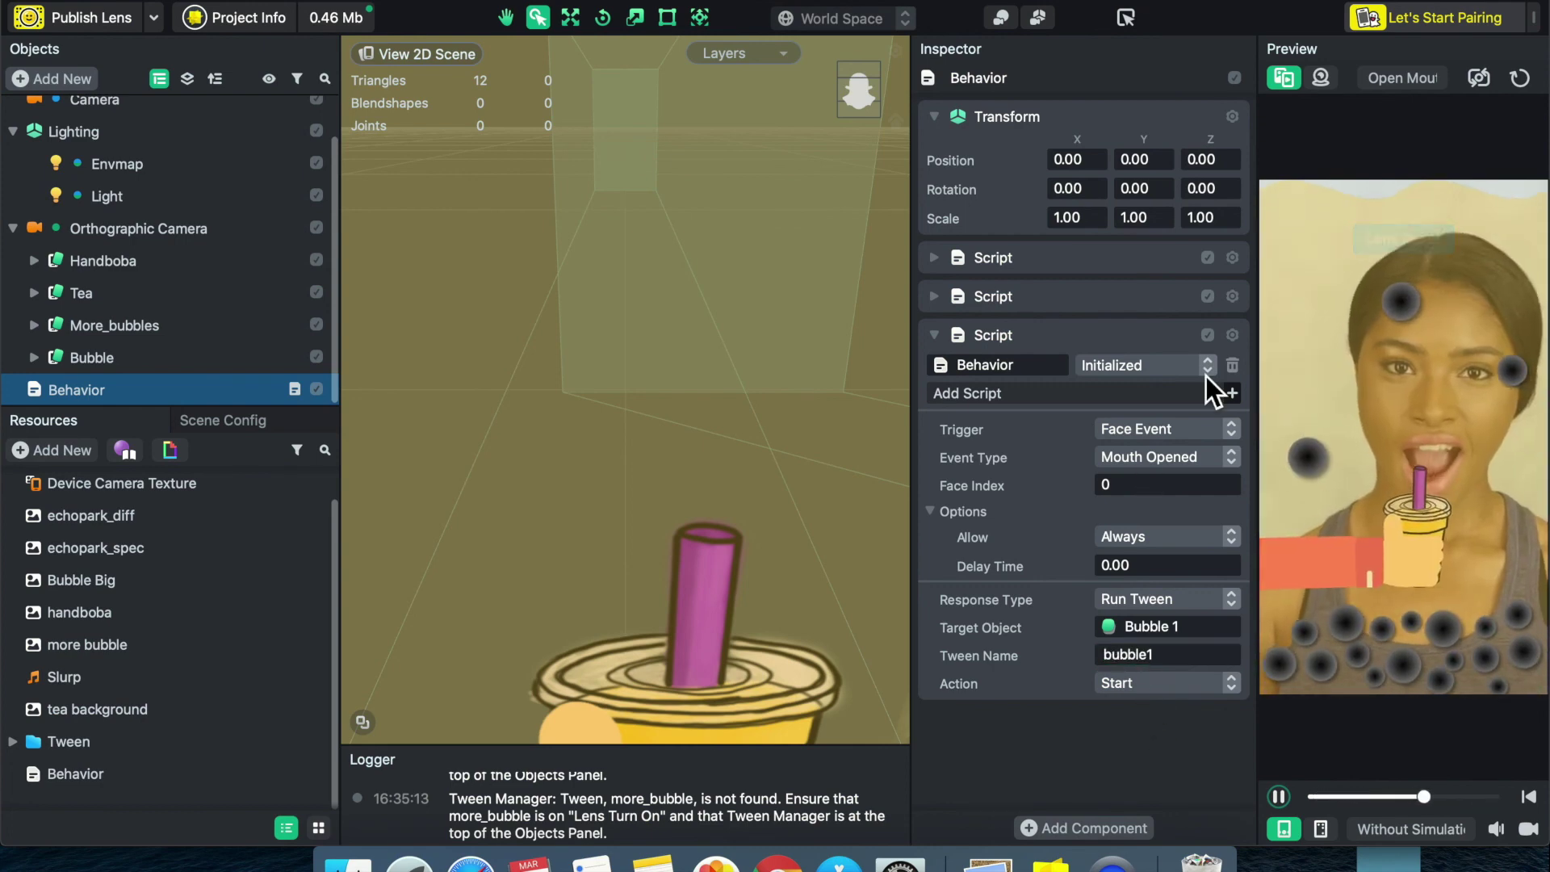
click(1233, 335)
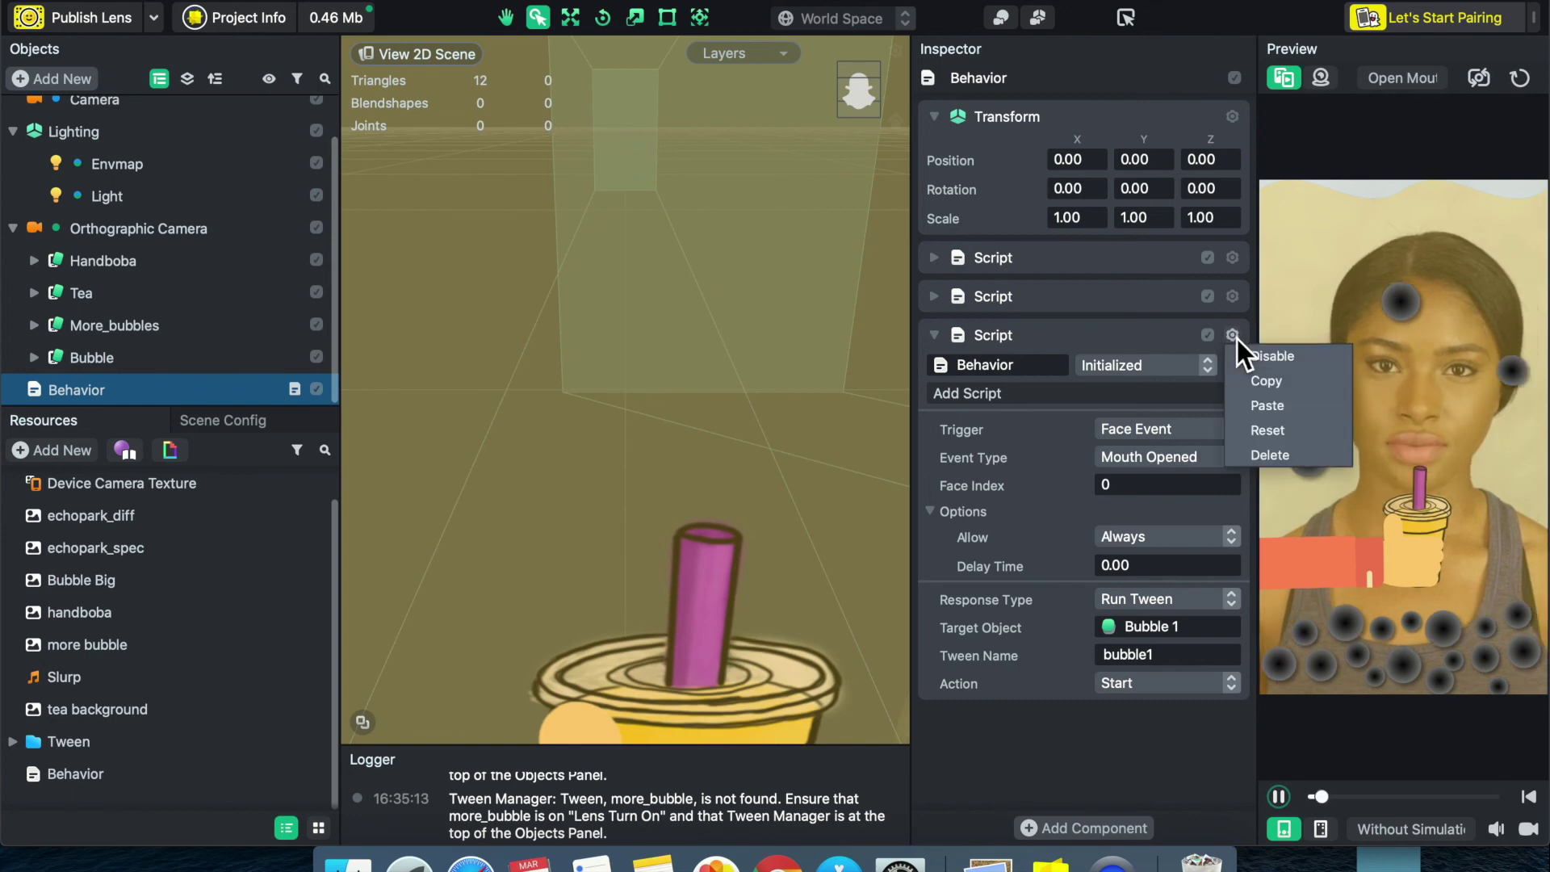
click(1248, 375)
right_click(1048, 746)
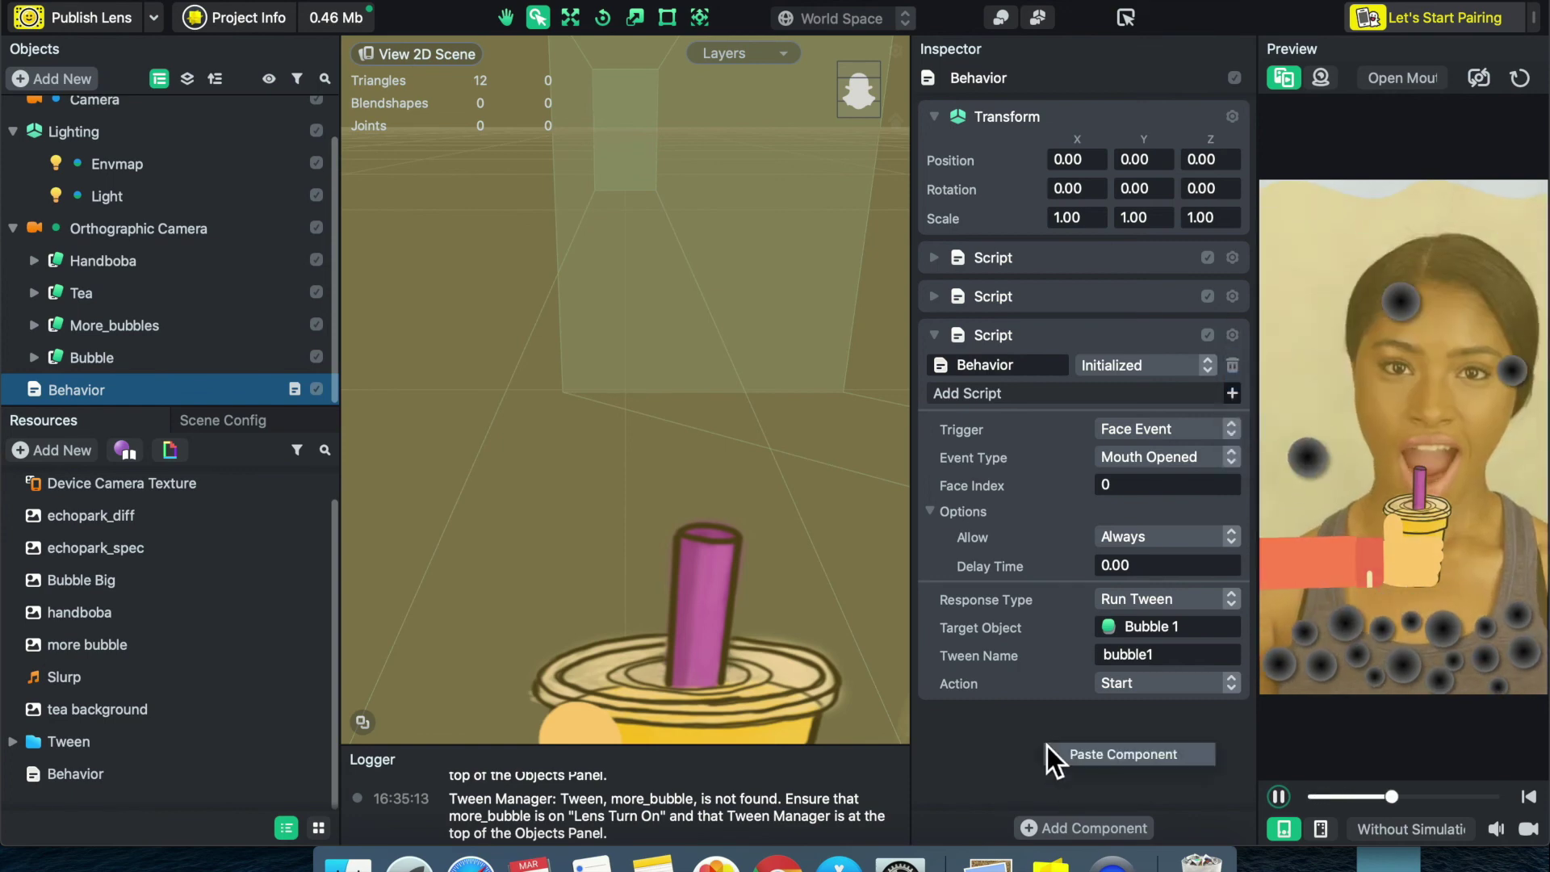
click(1072, 756)
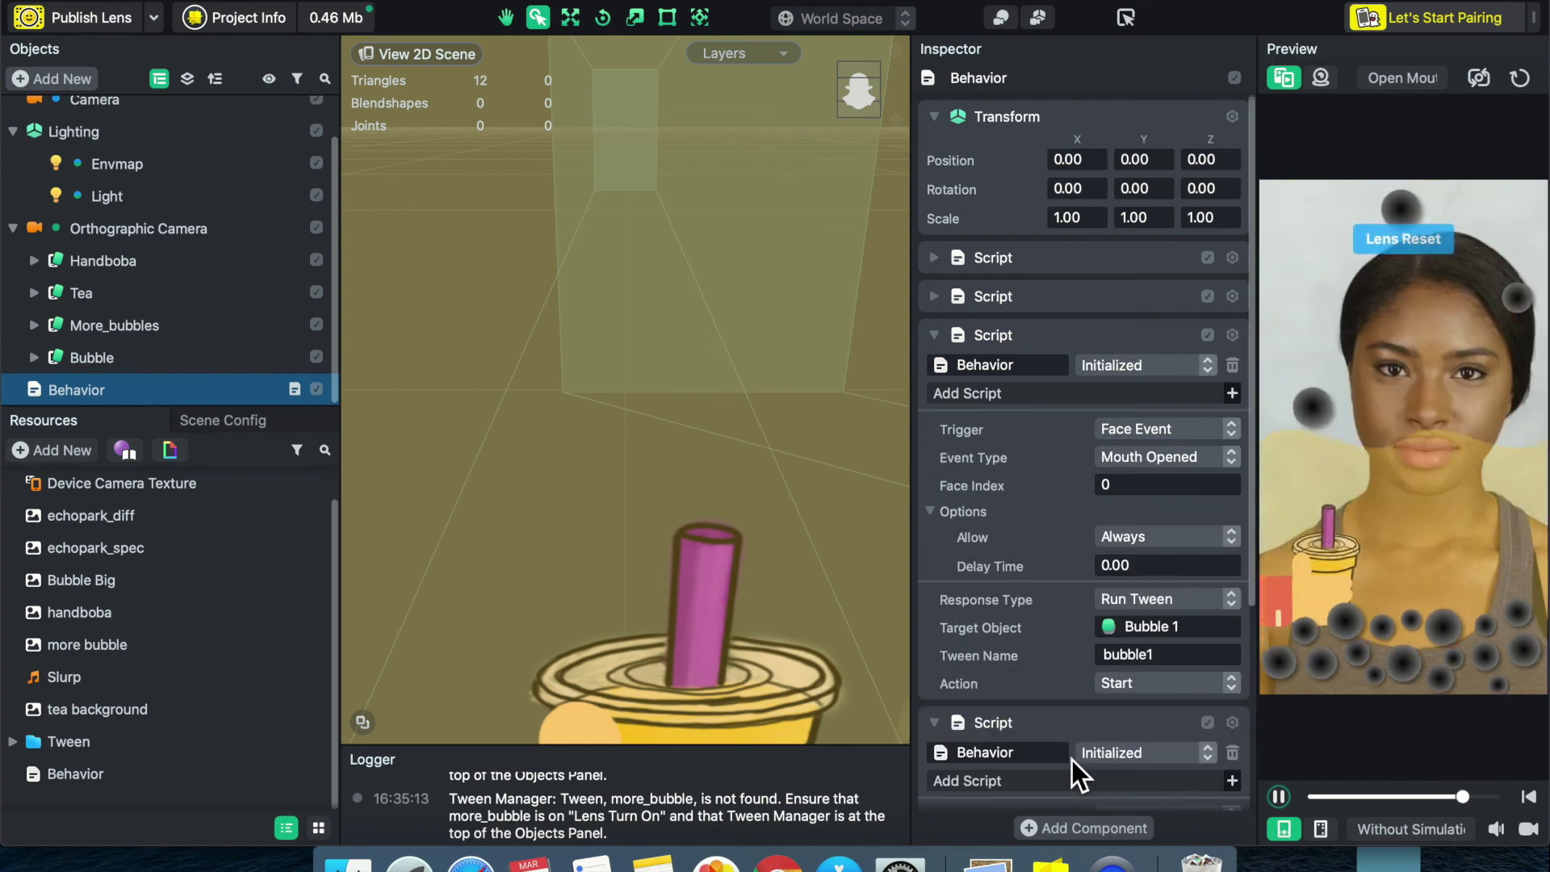
scroll(1099, 698, down, 5)
scroll(1098, 698, up, 2)
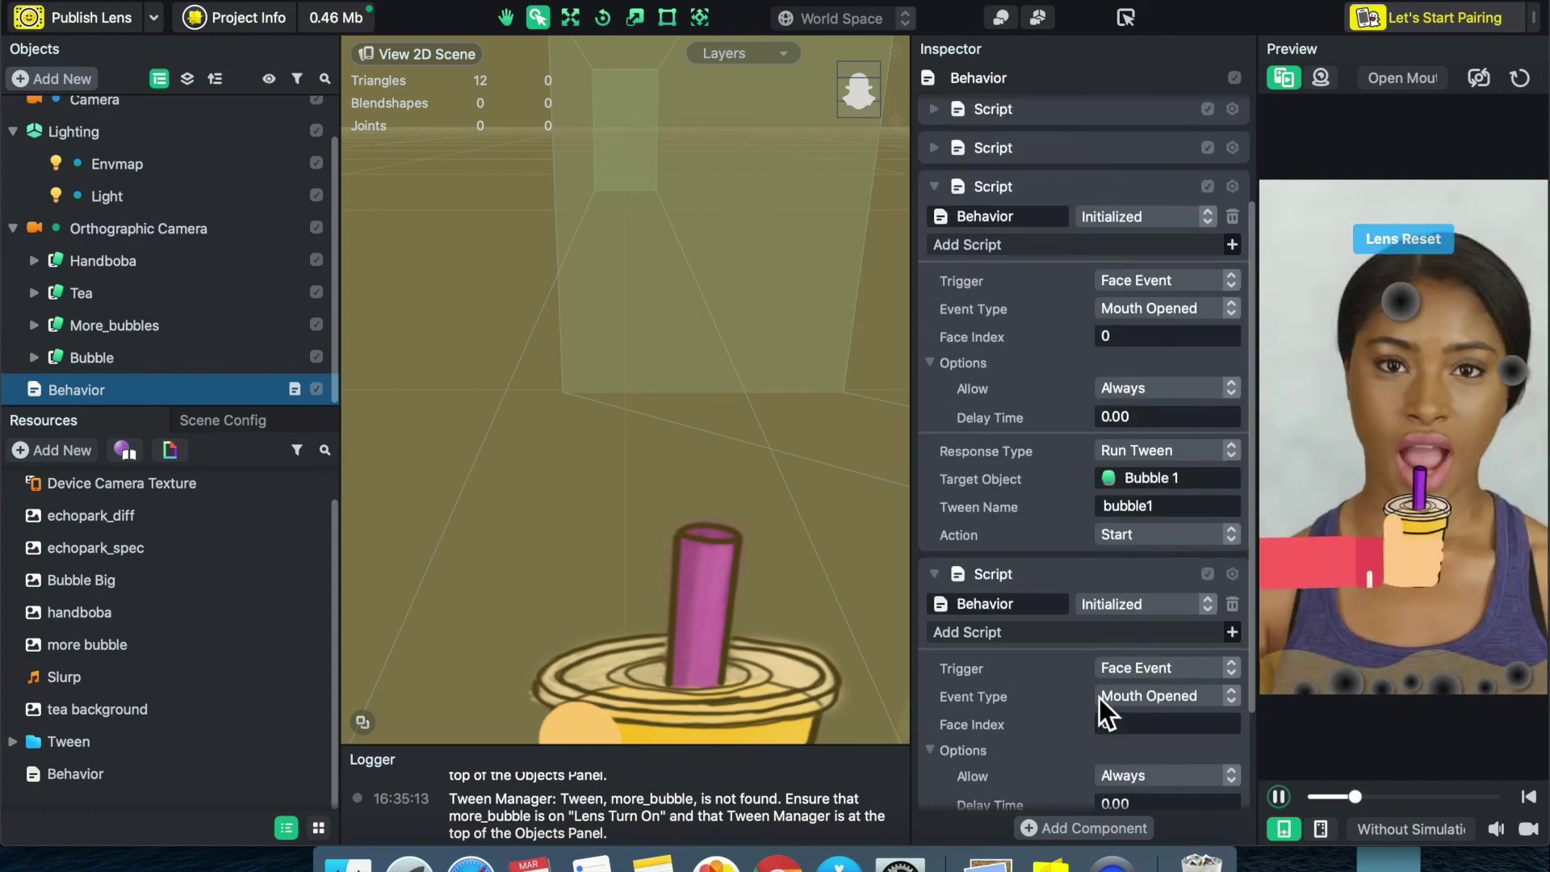
scroll(943, 193, up, 4)
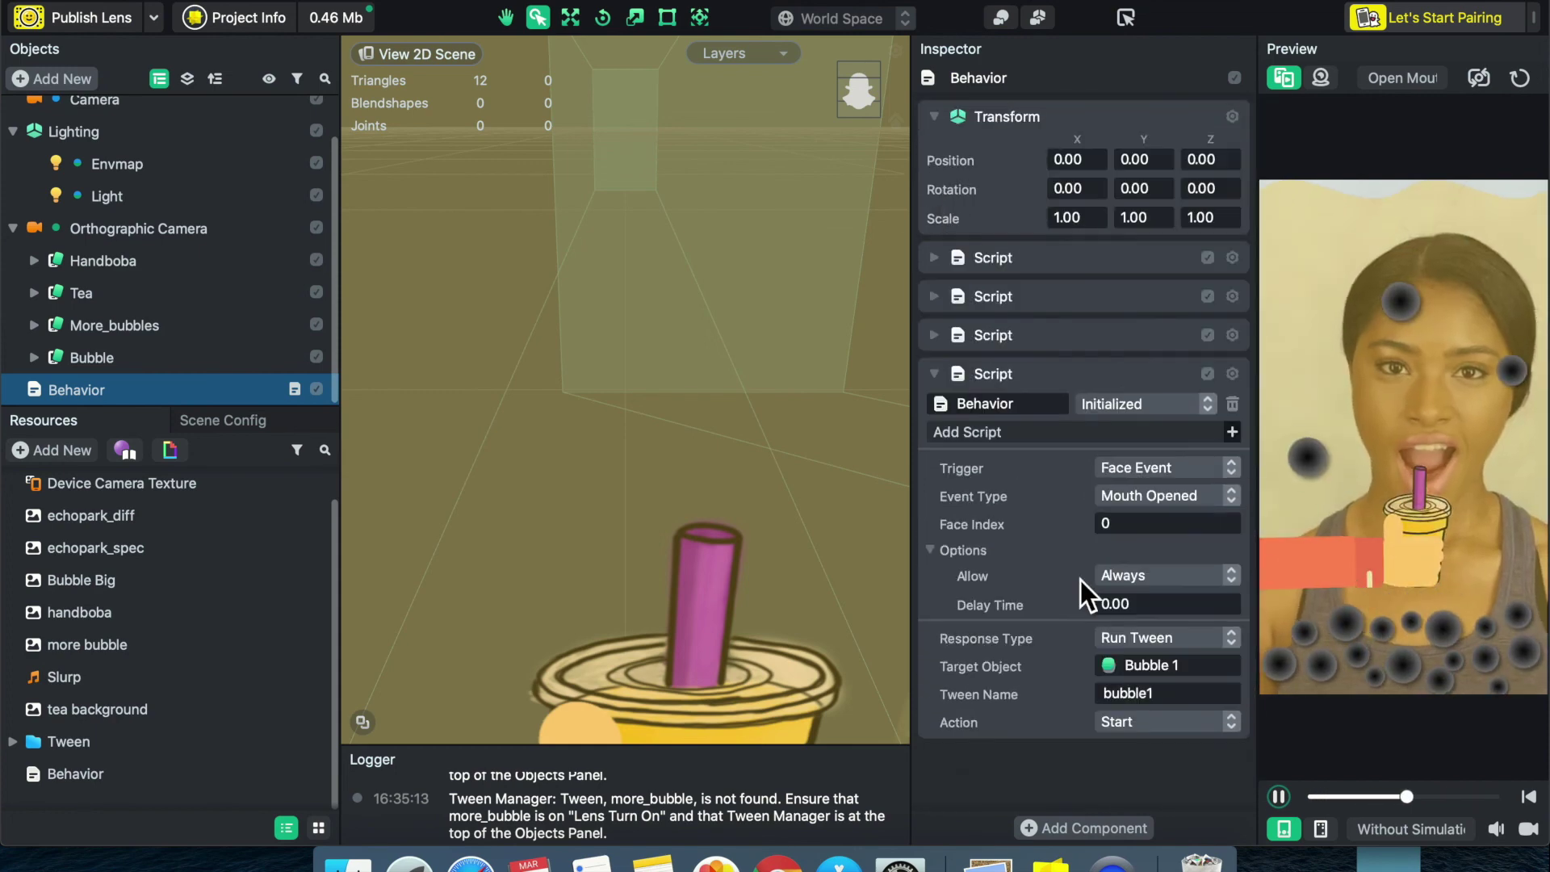
- Set the fourth Behavior script's target object to Bubble 2 in the Bubble region and its tween name to bubble2
click(1159, 670)
click(538, 275)
click(519, 280)
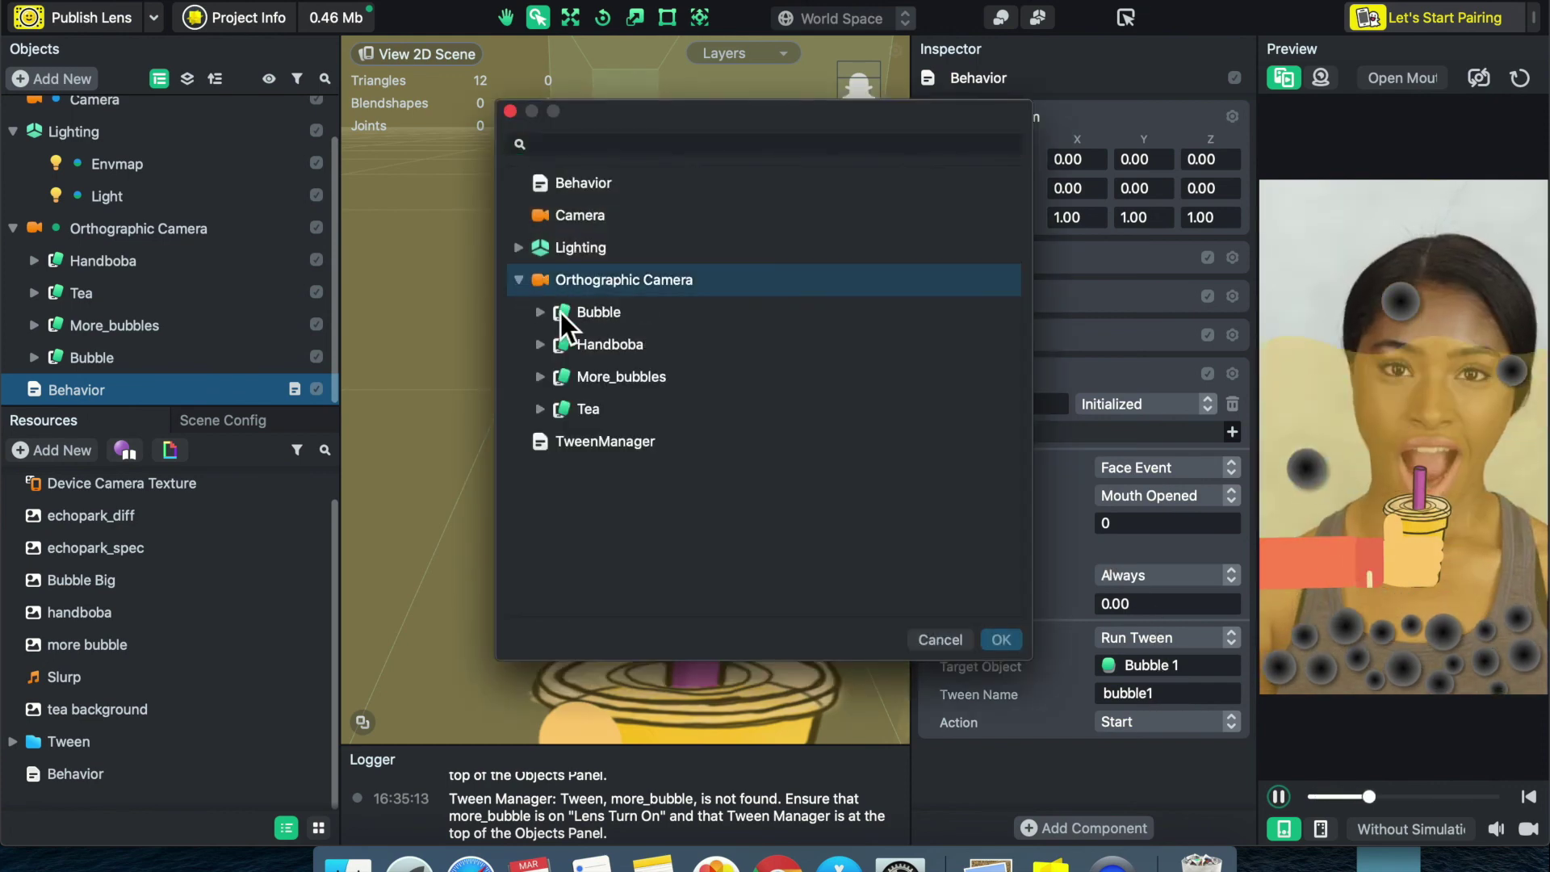
click(555, 377)
click(542, 355)
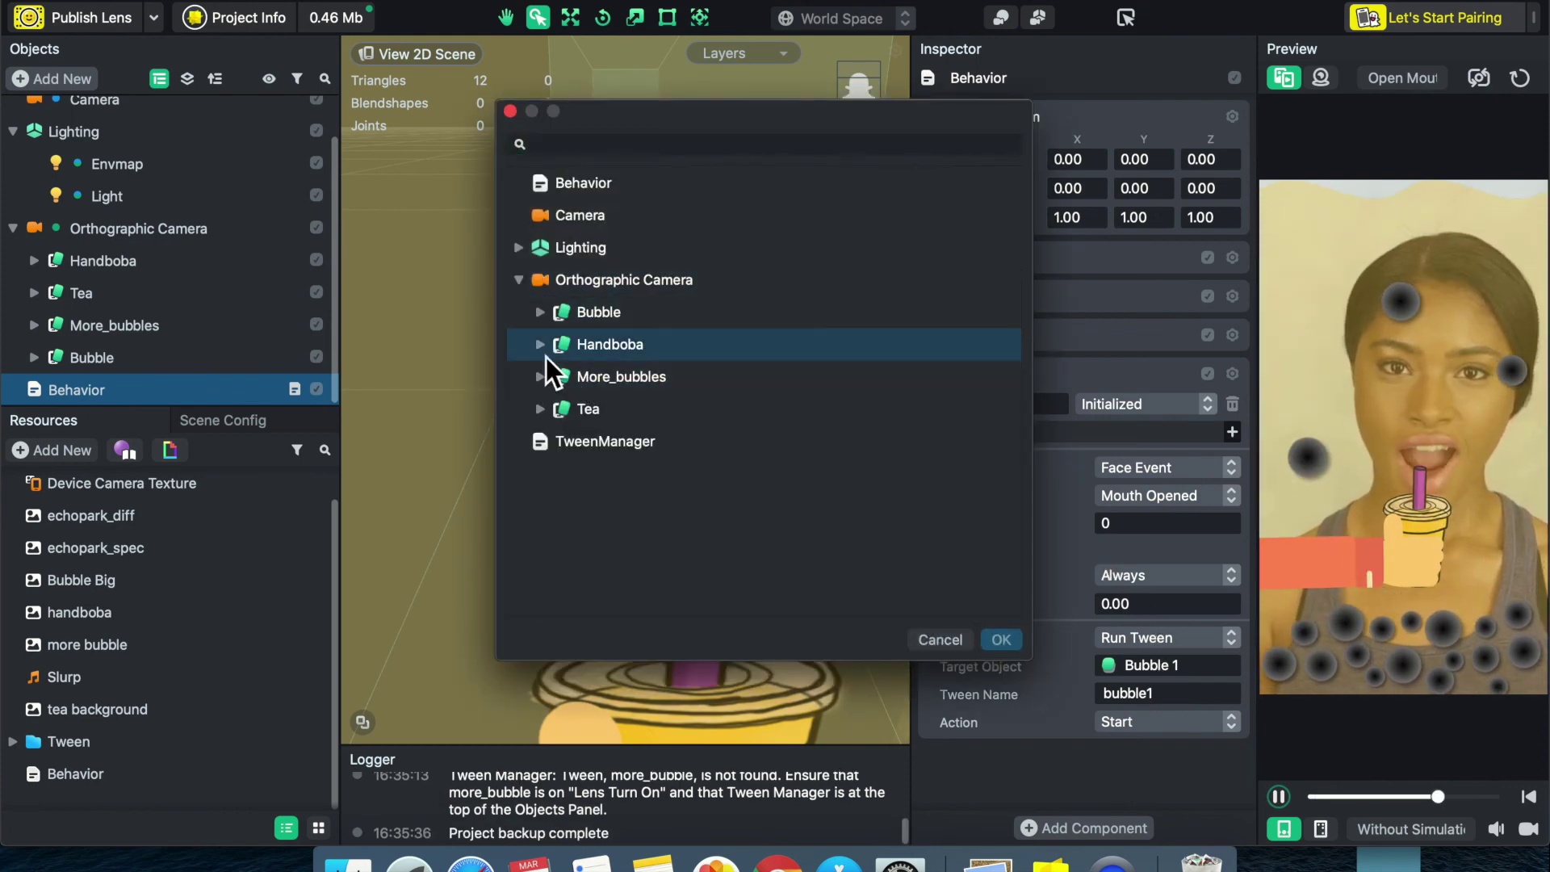
click(540, 314)
click(541, 312)
click(588, 345)
click(588, 378)
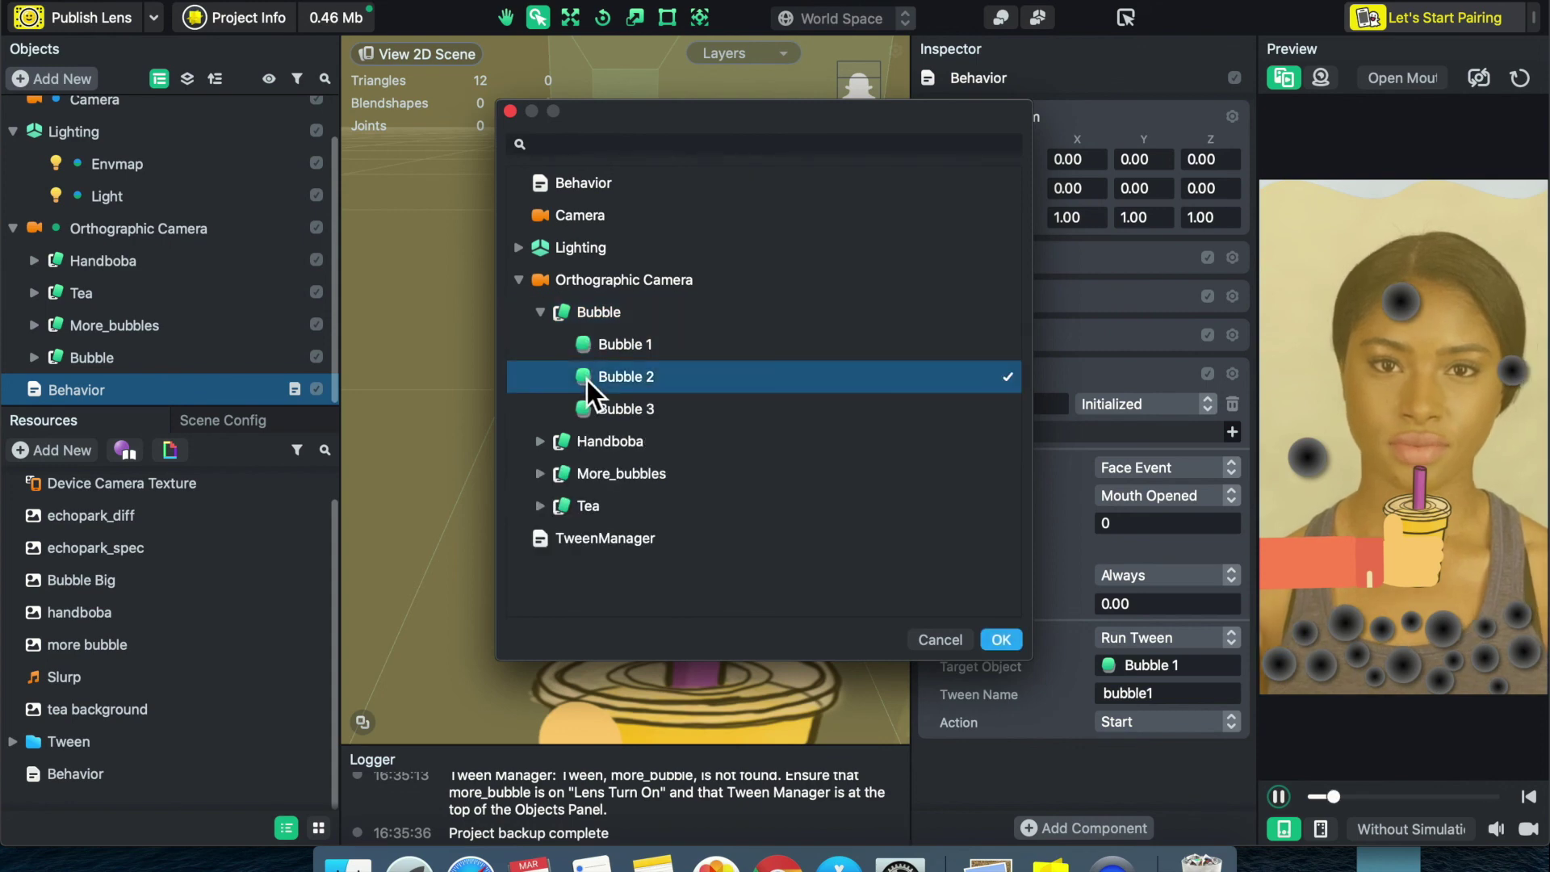
click(993, 641)
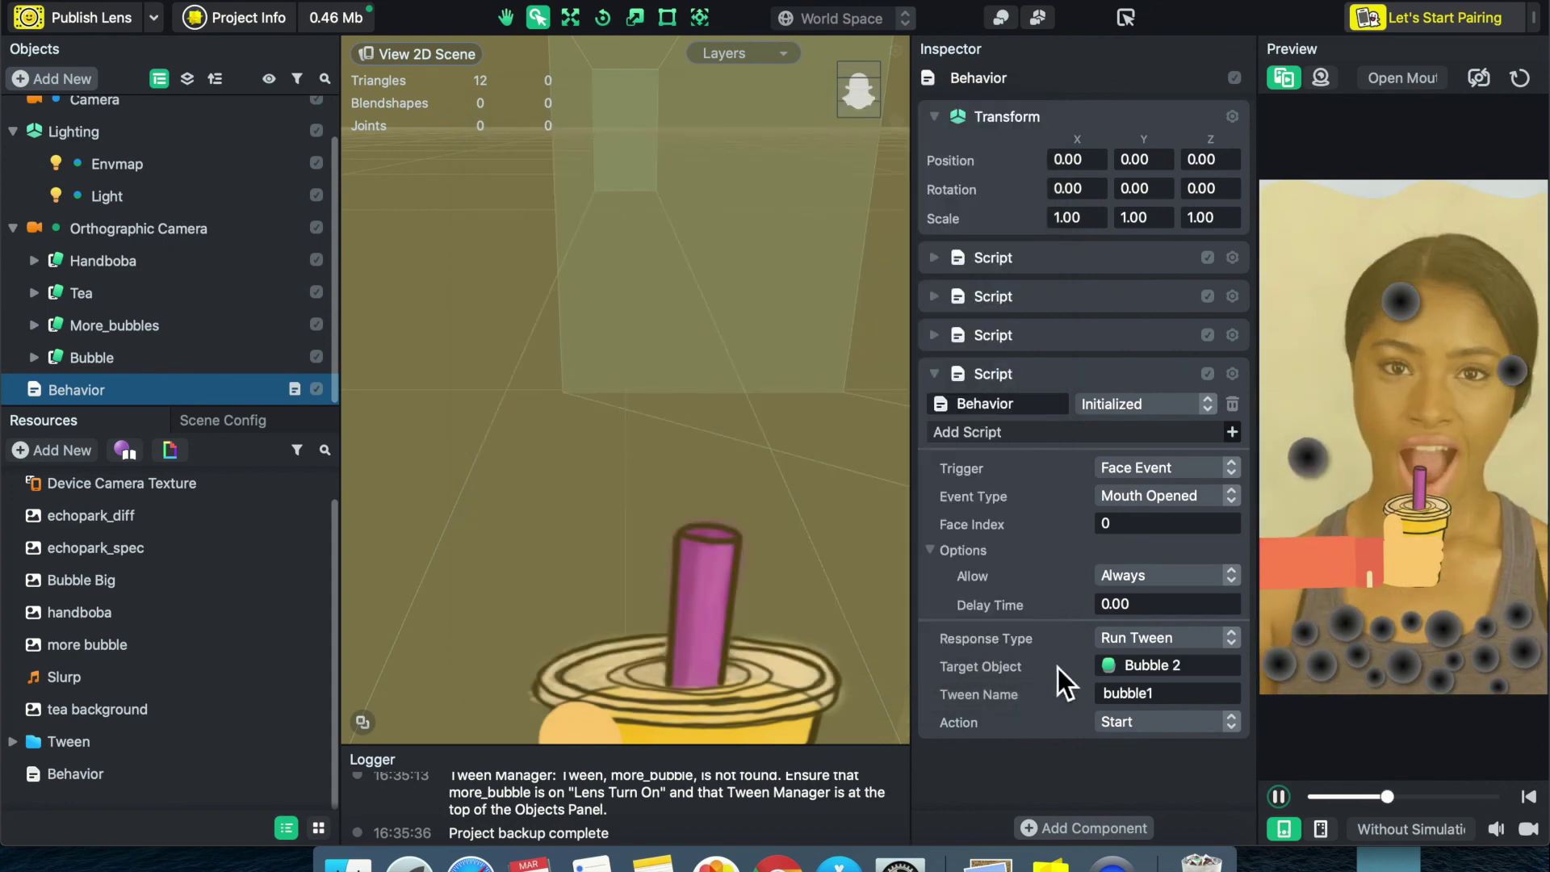
click(1153, 695)
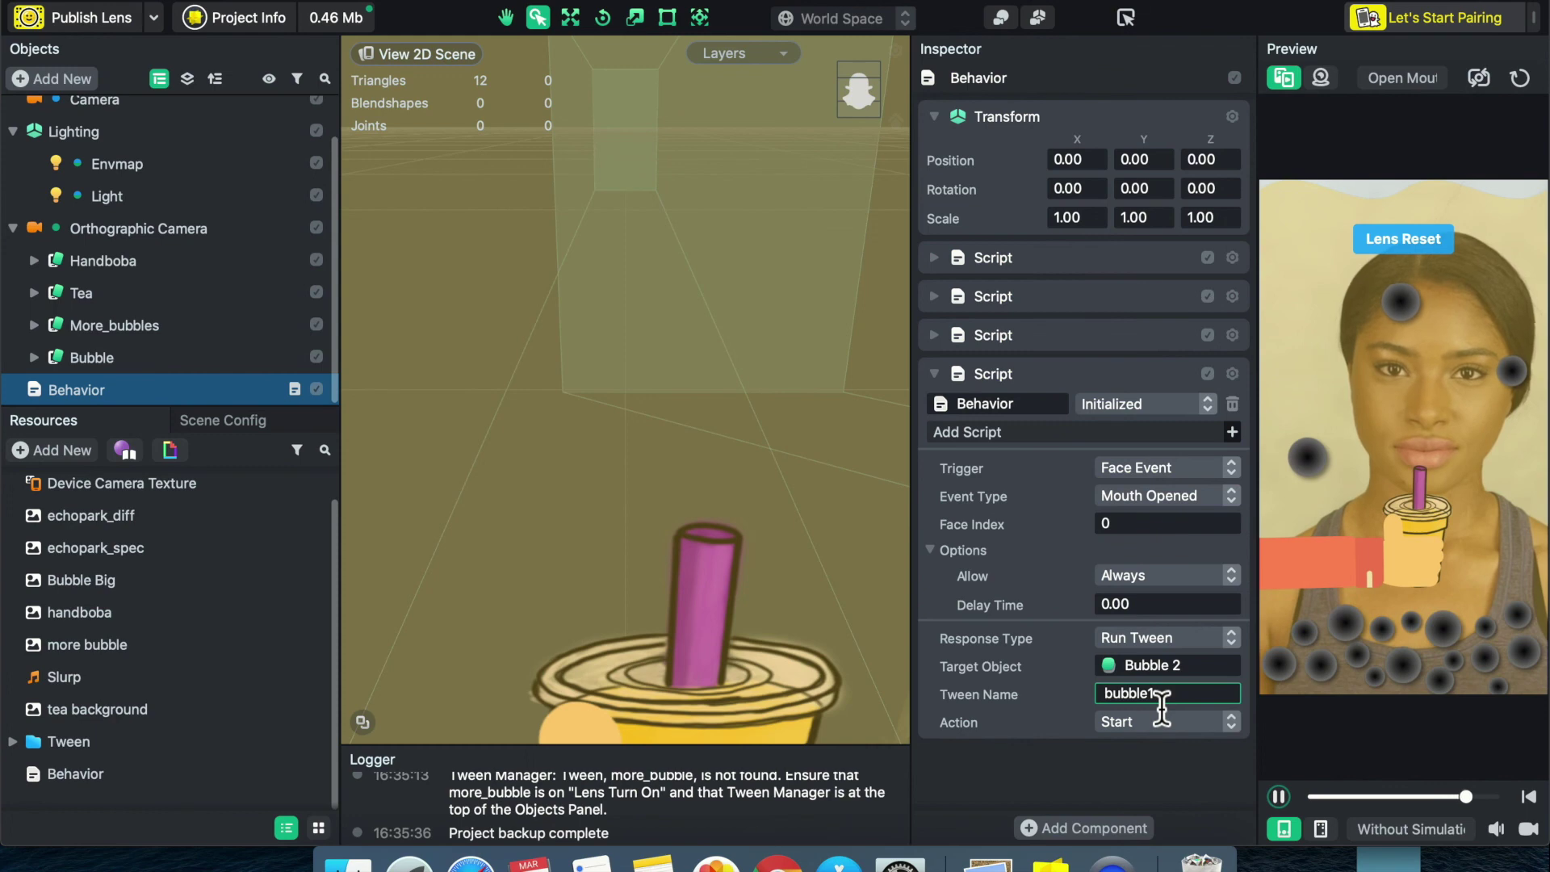
click(1118, 763)
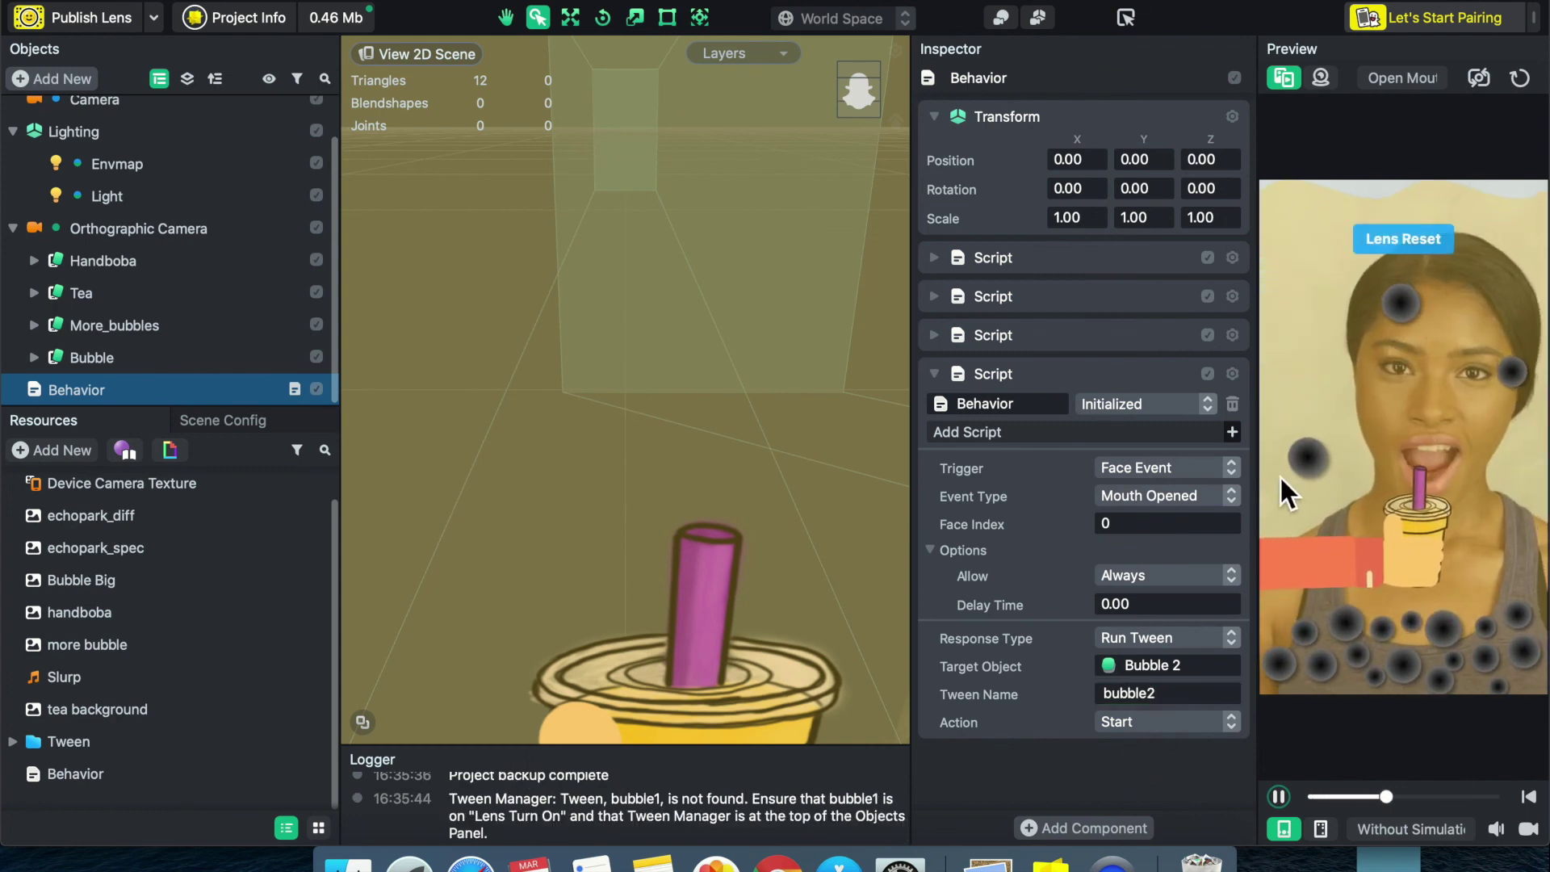
- Copy the Bubble 2 Behavior script component, paste it as a fifth script on the Behavior object, and collapse the fourth script
click(1233, 374)
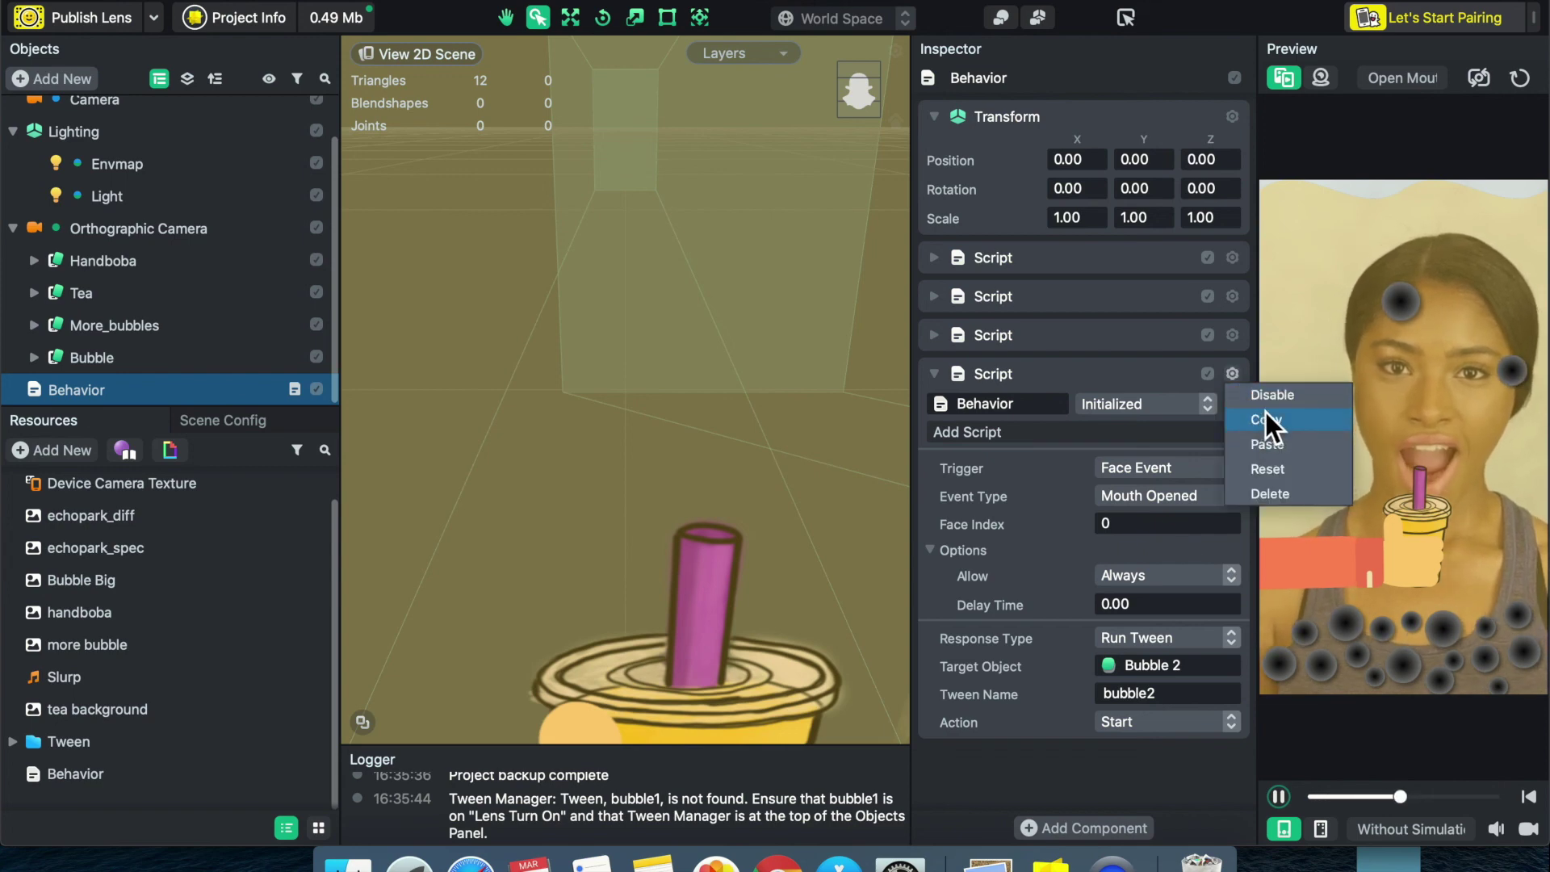
click(1266, 418)
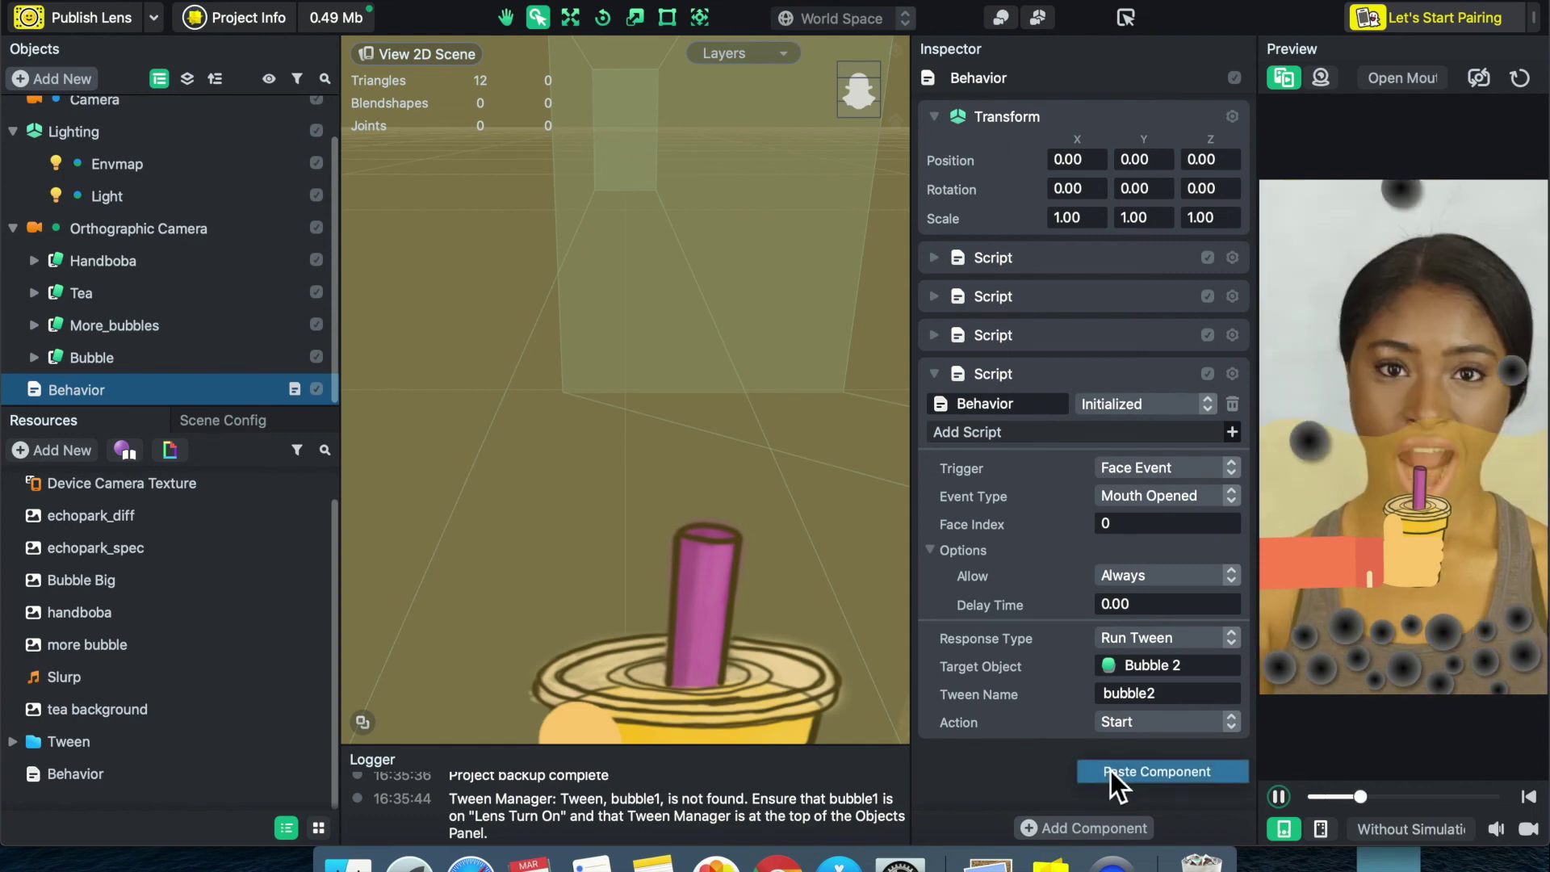
click(1111, 771)
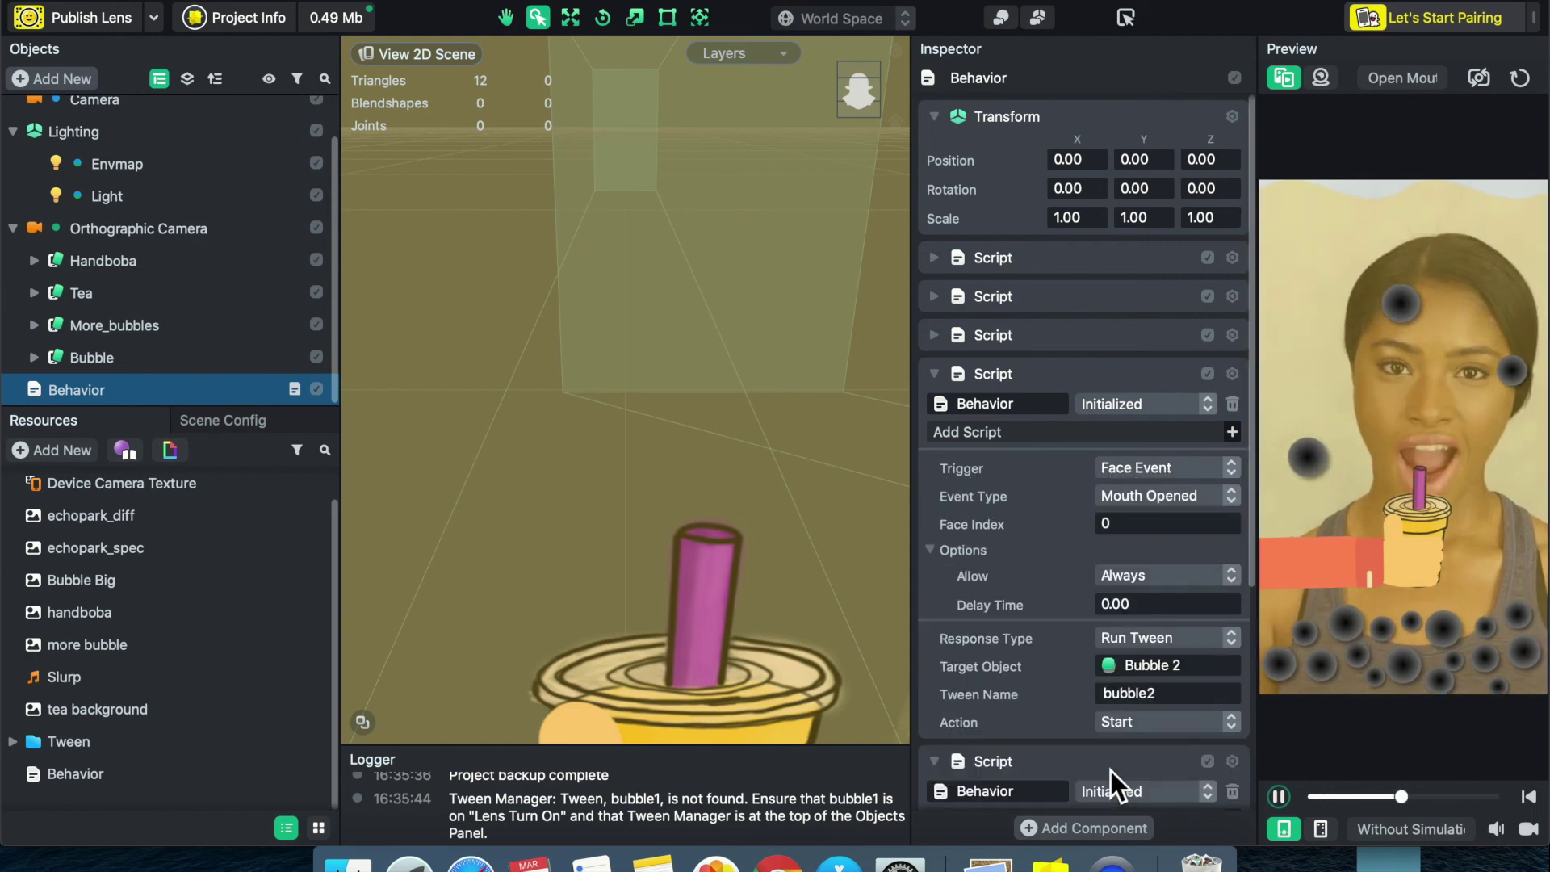
click(941, 375)
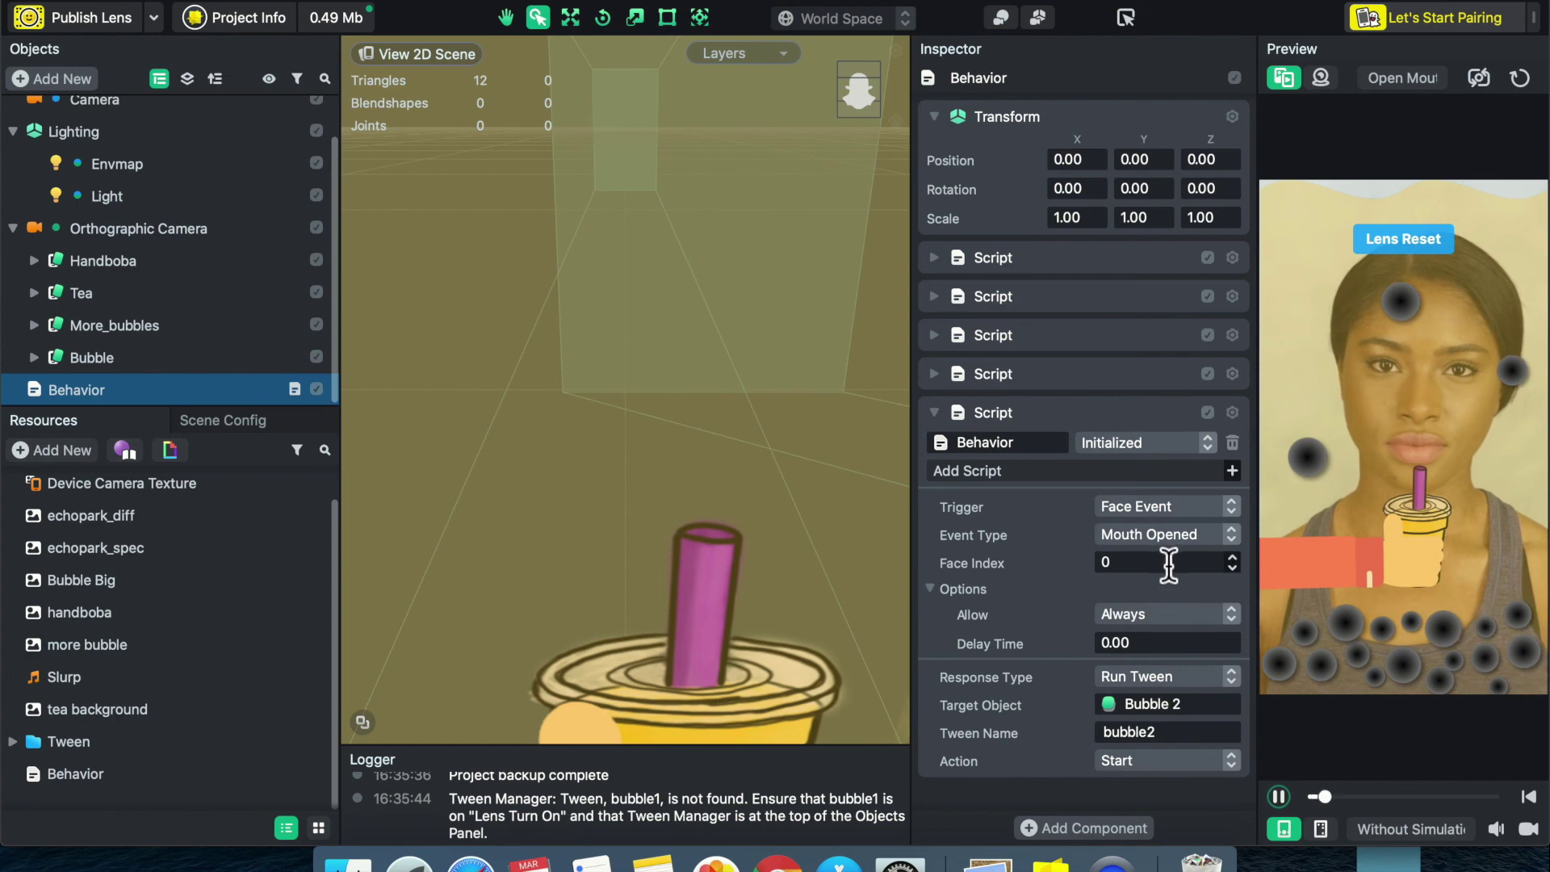
- Set the fifth Behavior script's target object to Bubble 3 and its tween name to bubble3, and collapse the script
click(1169, 710)
click(517, 280)
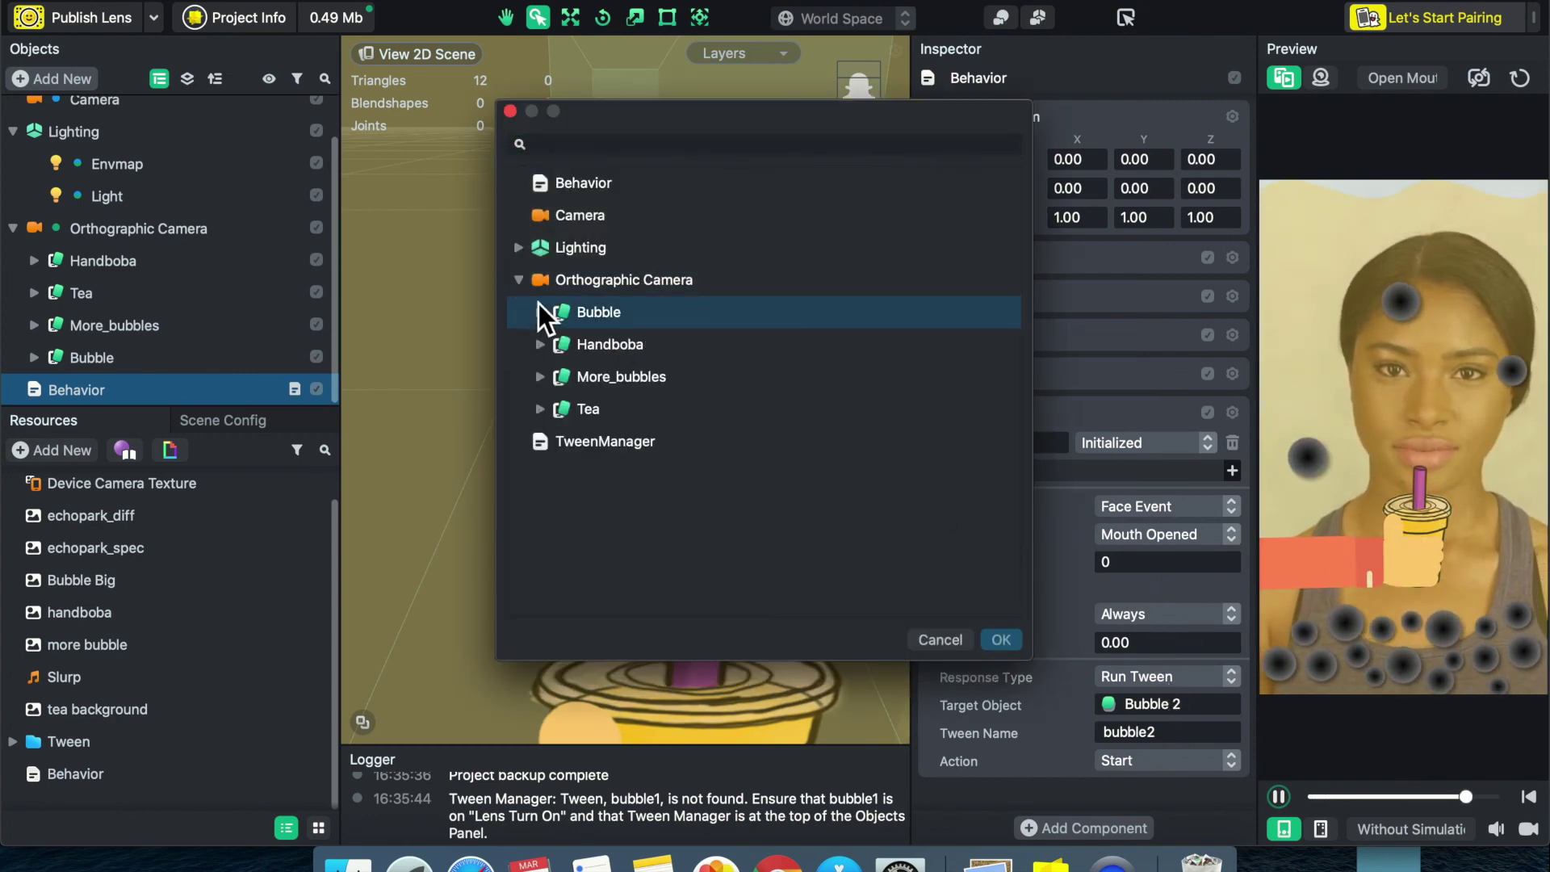
click(540, 311)
click(604, 408)
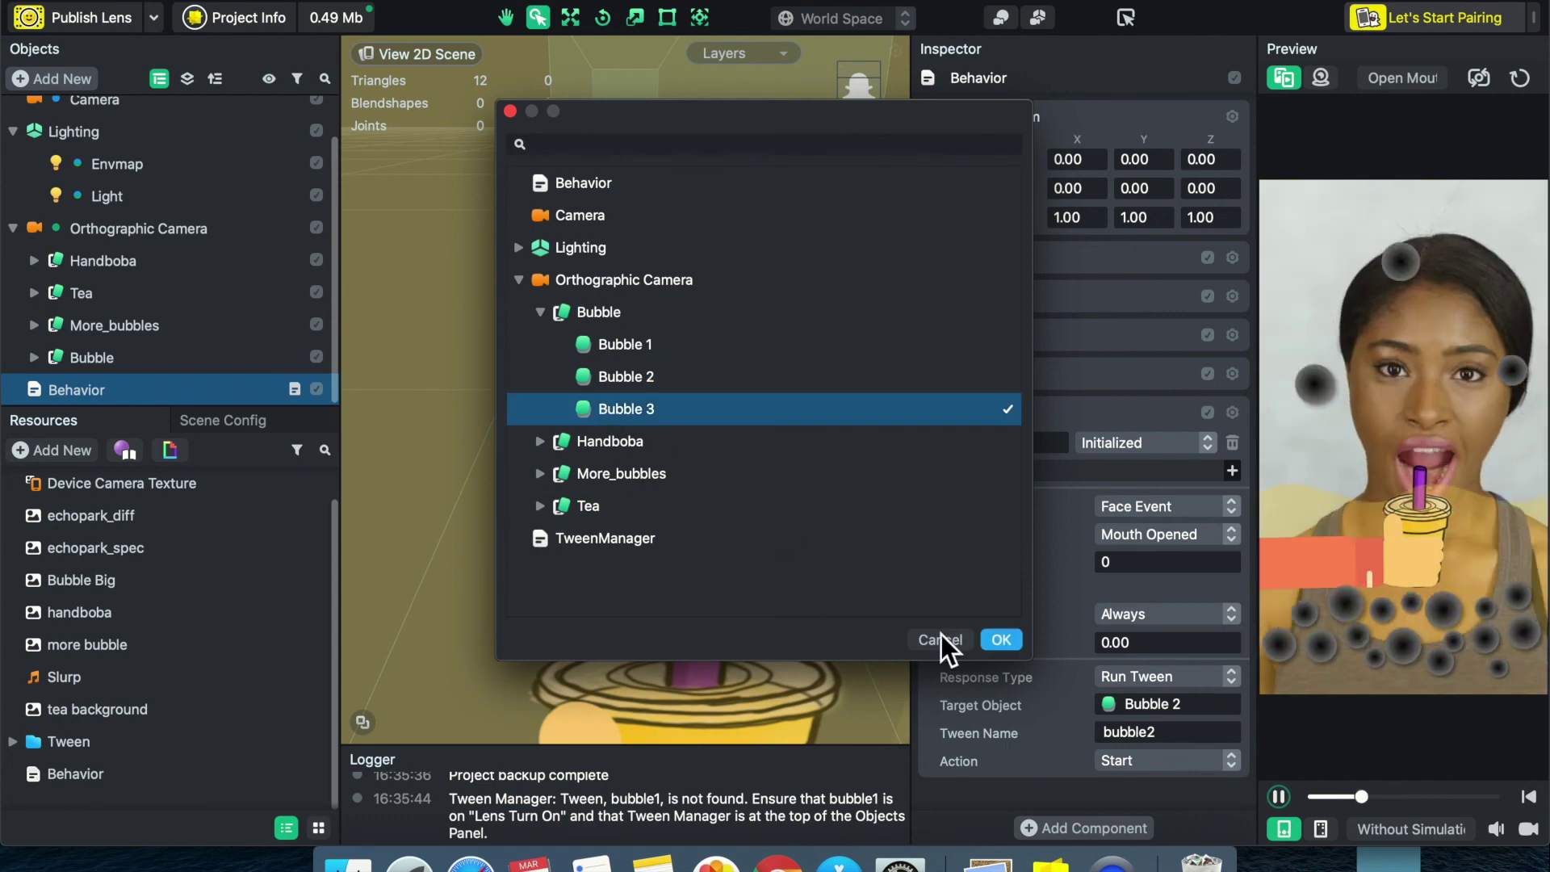
click(1005, 642)
click(1165, 733)
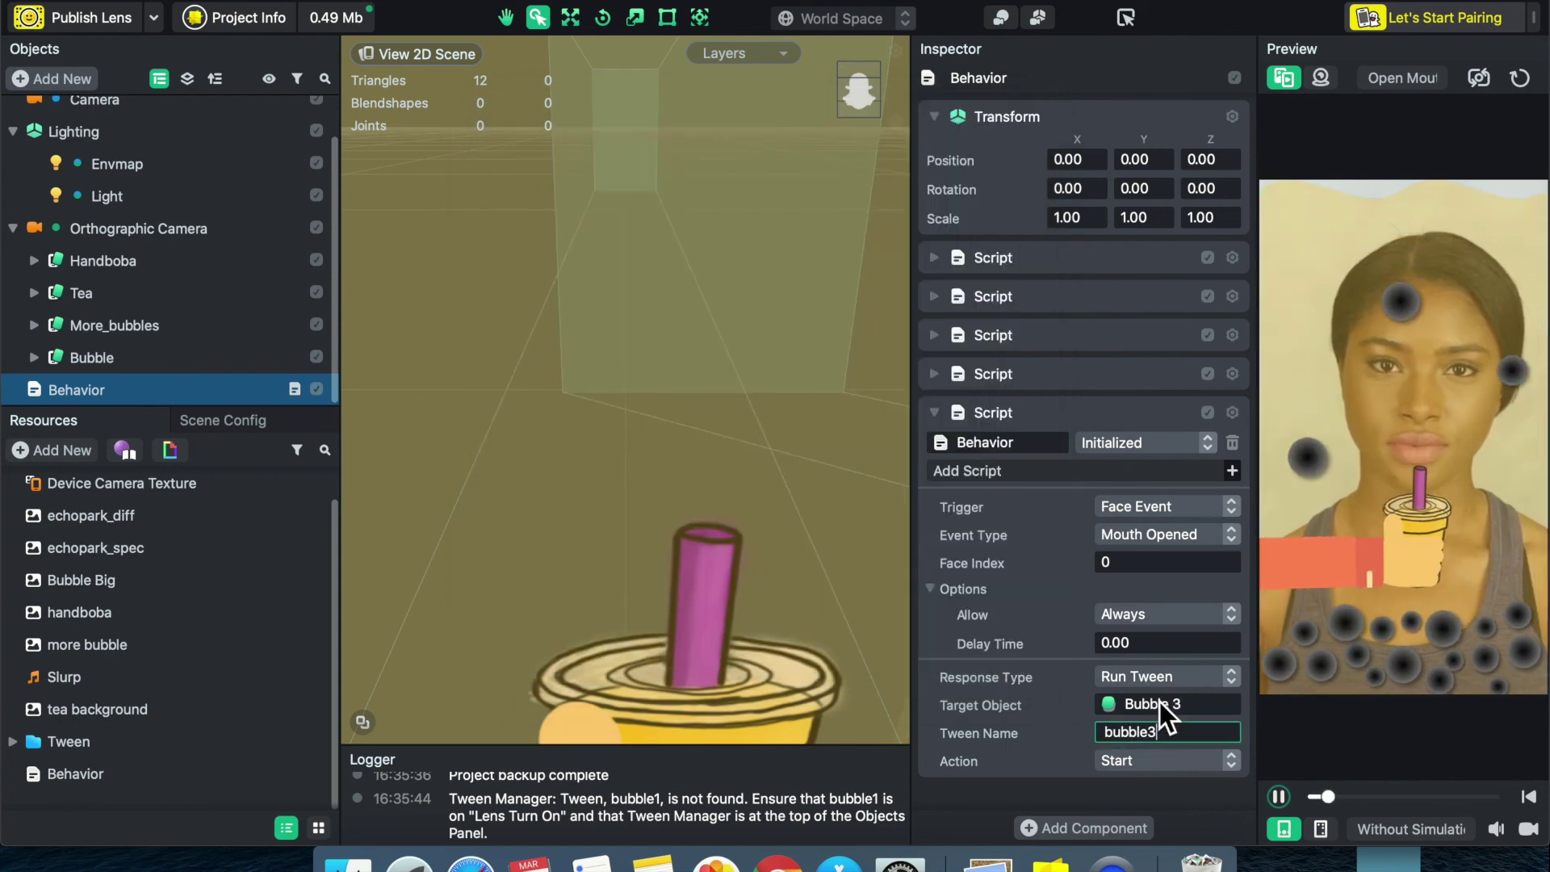
click(937, 415)
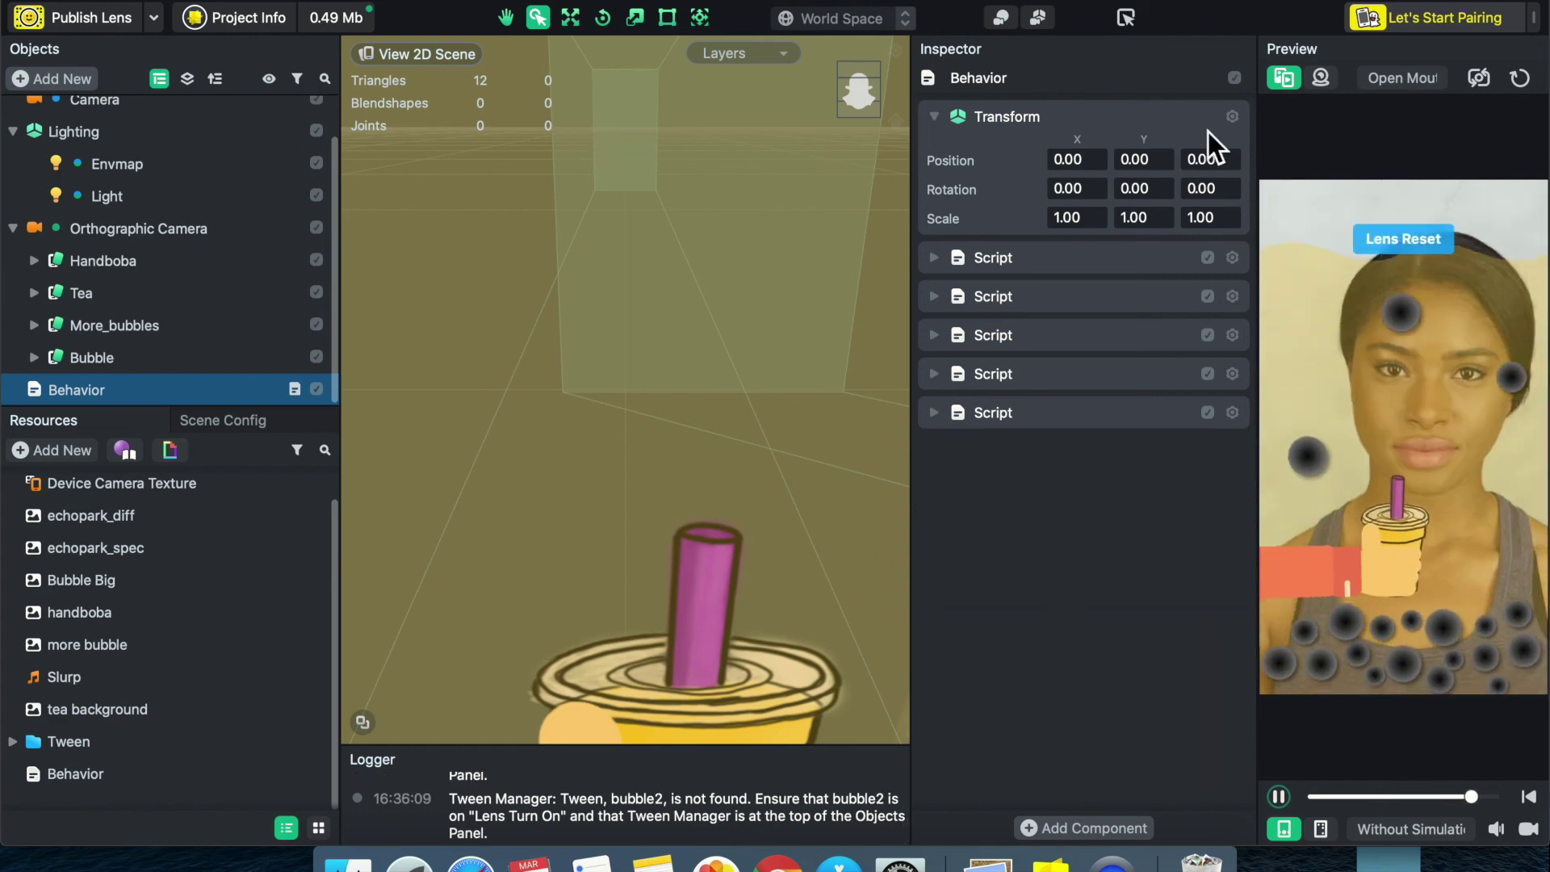
- Turn off Play Automatically in the TweenScreenTransform script of the Tea image inside the Tea region
click(95, 293)
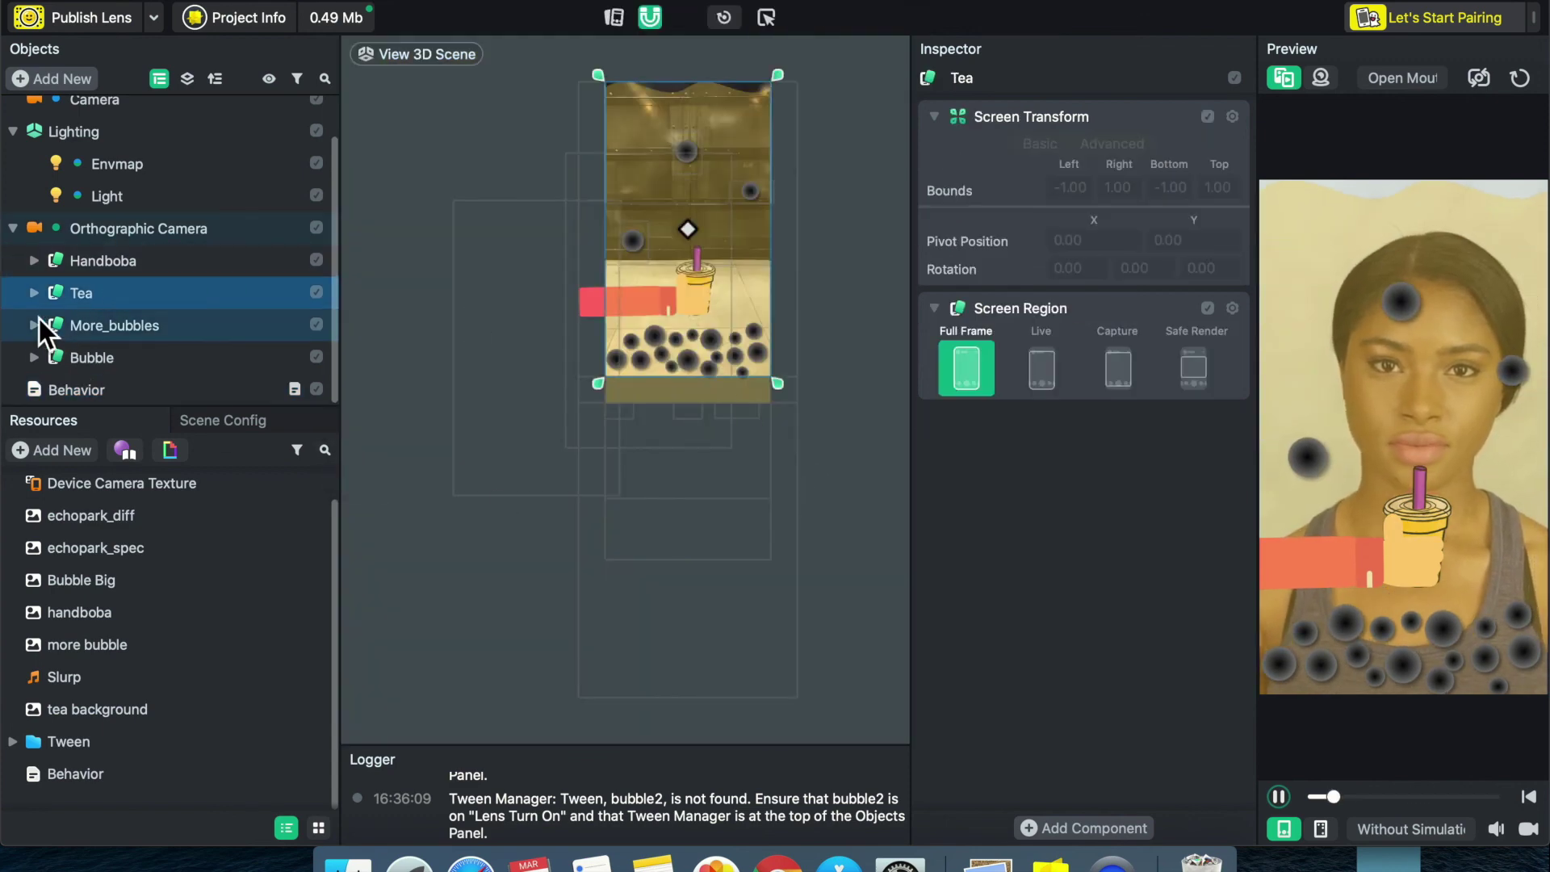
click(35, 294)
click(100, 333)
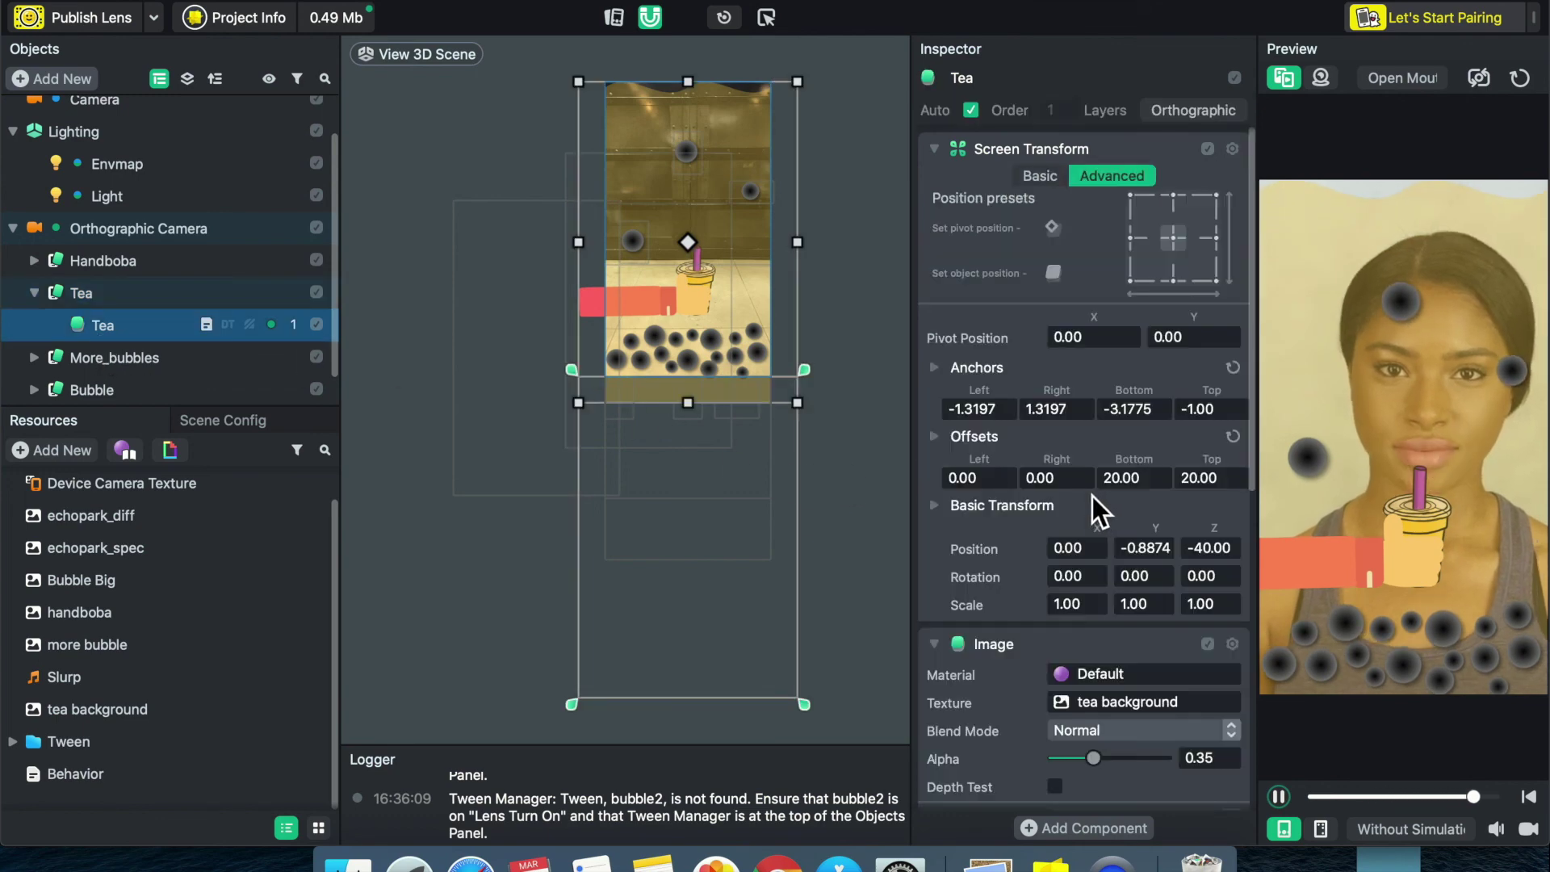
scroll(1093, 524, down, 3)
scroll(1093, 525, down, 10)
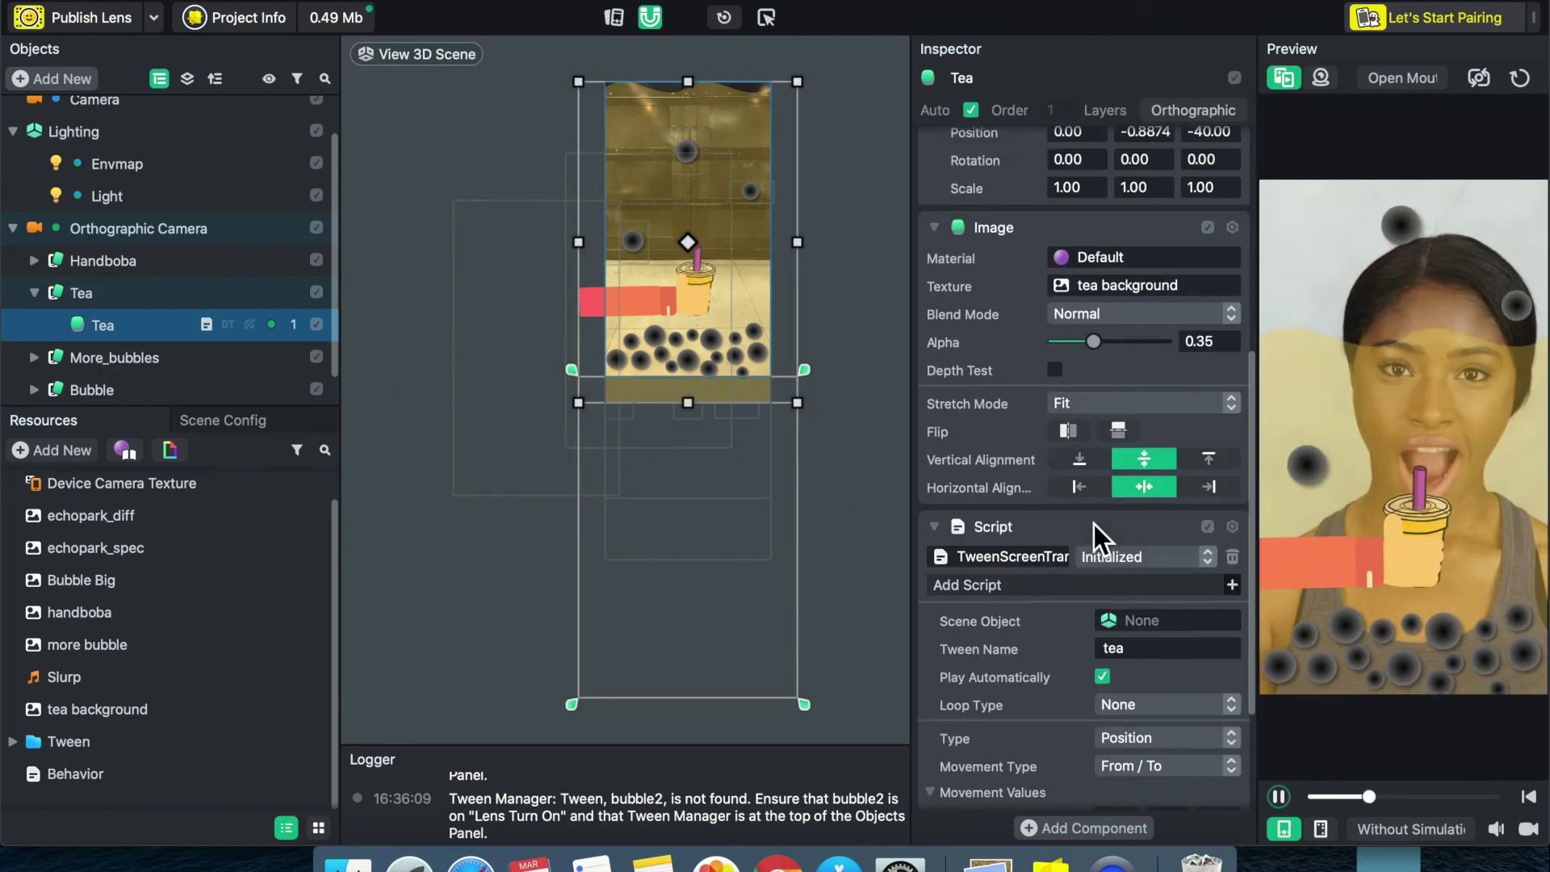
click(1103, 535)
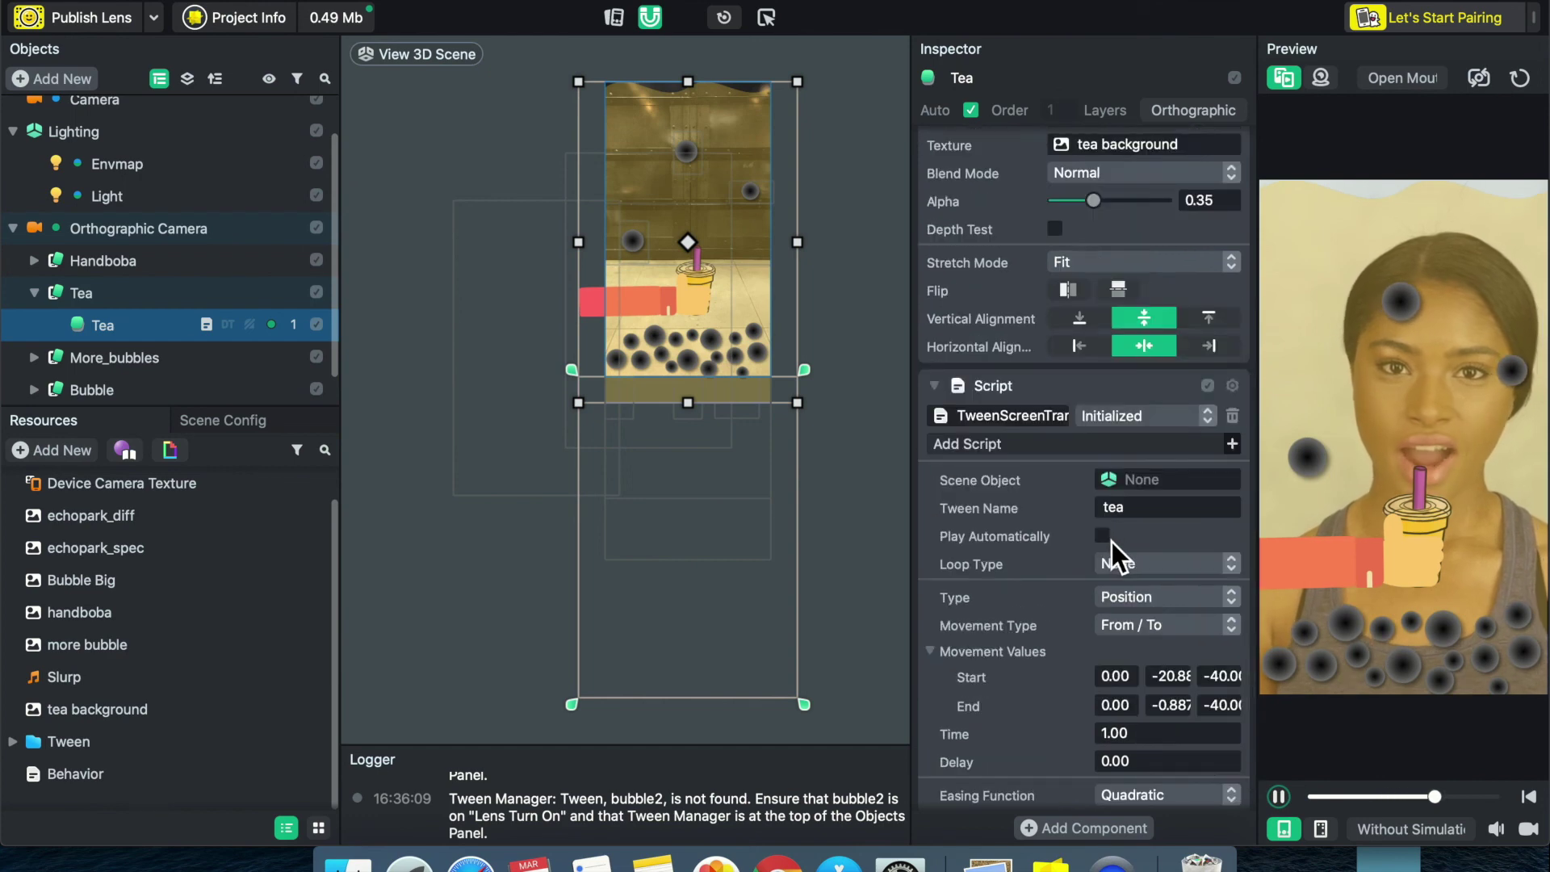
- Turn off Play Automatically in the More_bubbles image's TweenScreenTransform script
click(41, 361)
click(98, 394)
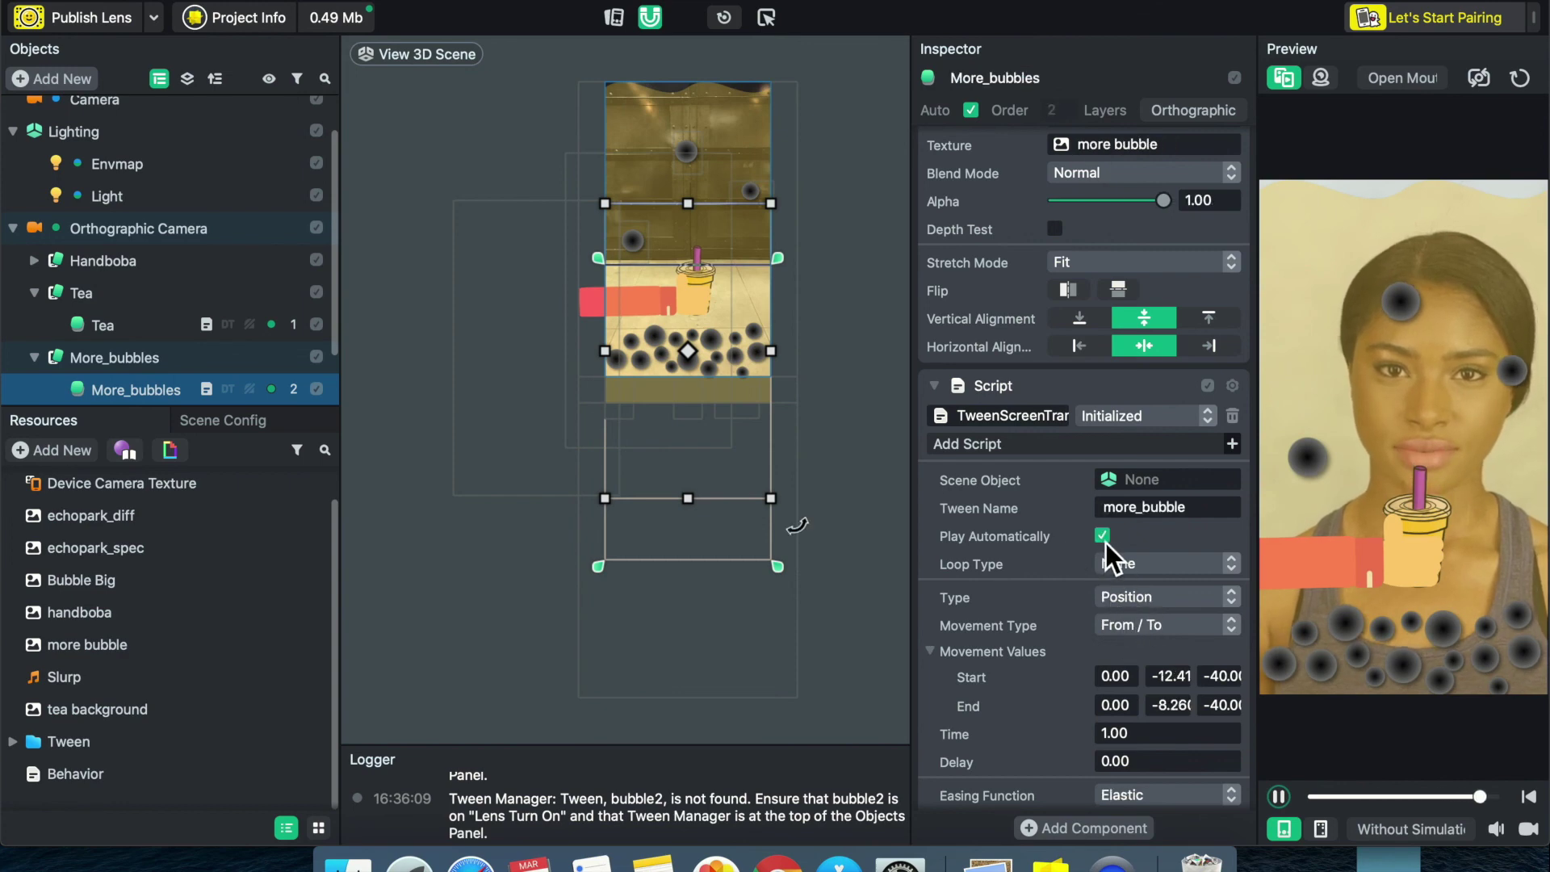
scroll(79, 342, down, 2)
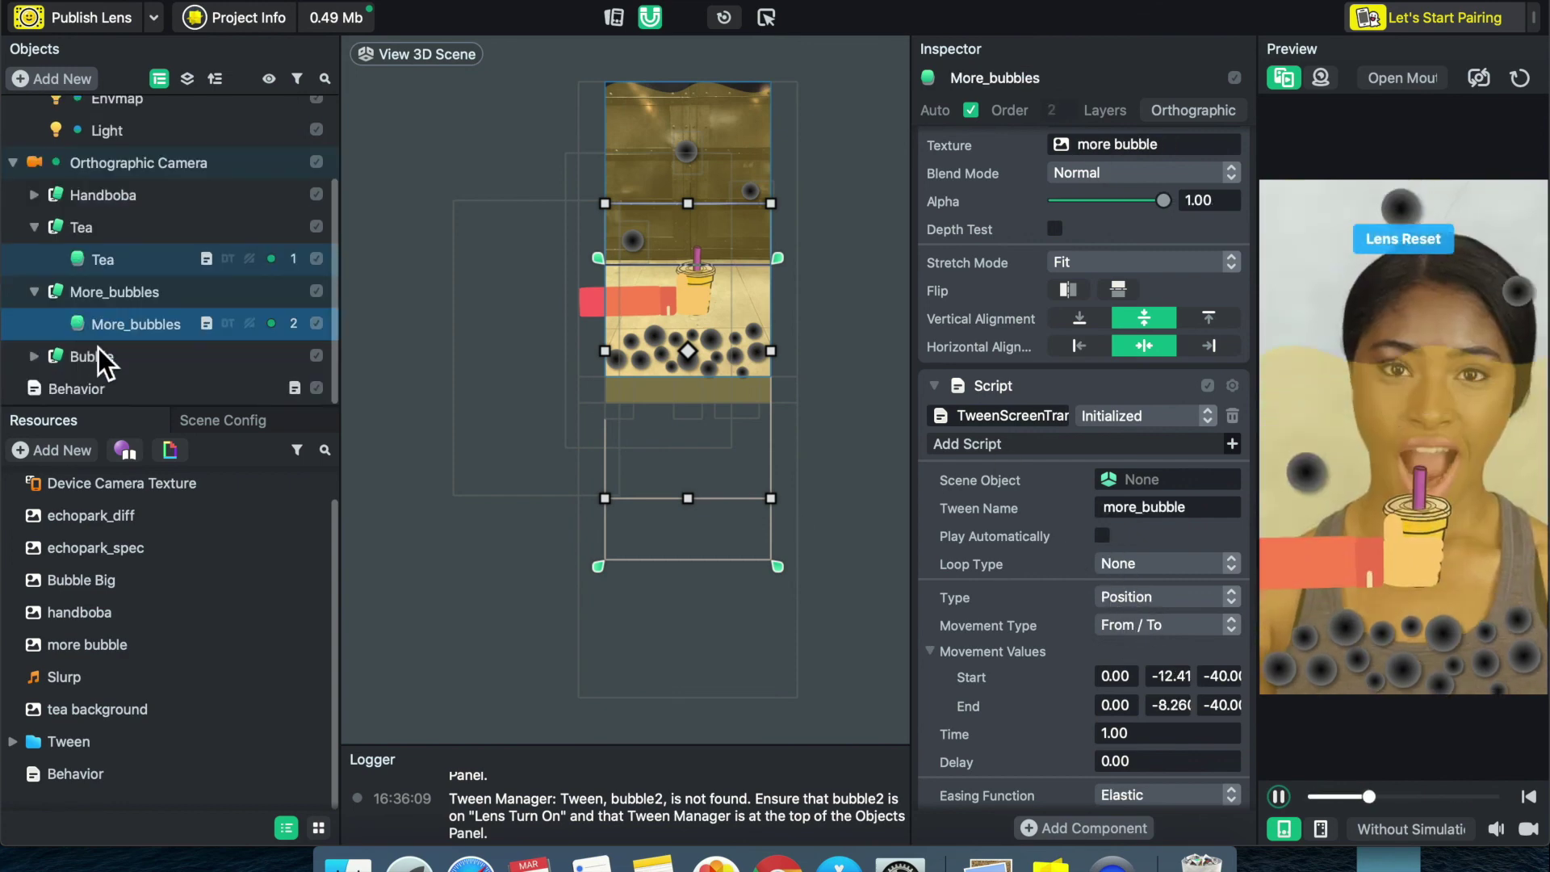
- Turn off Play Automatically in the tween scripts of the Bubble 1 and Bubble 2 images inside the Bubble region
click(34, 356)
click(100, 387)
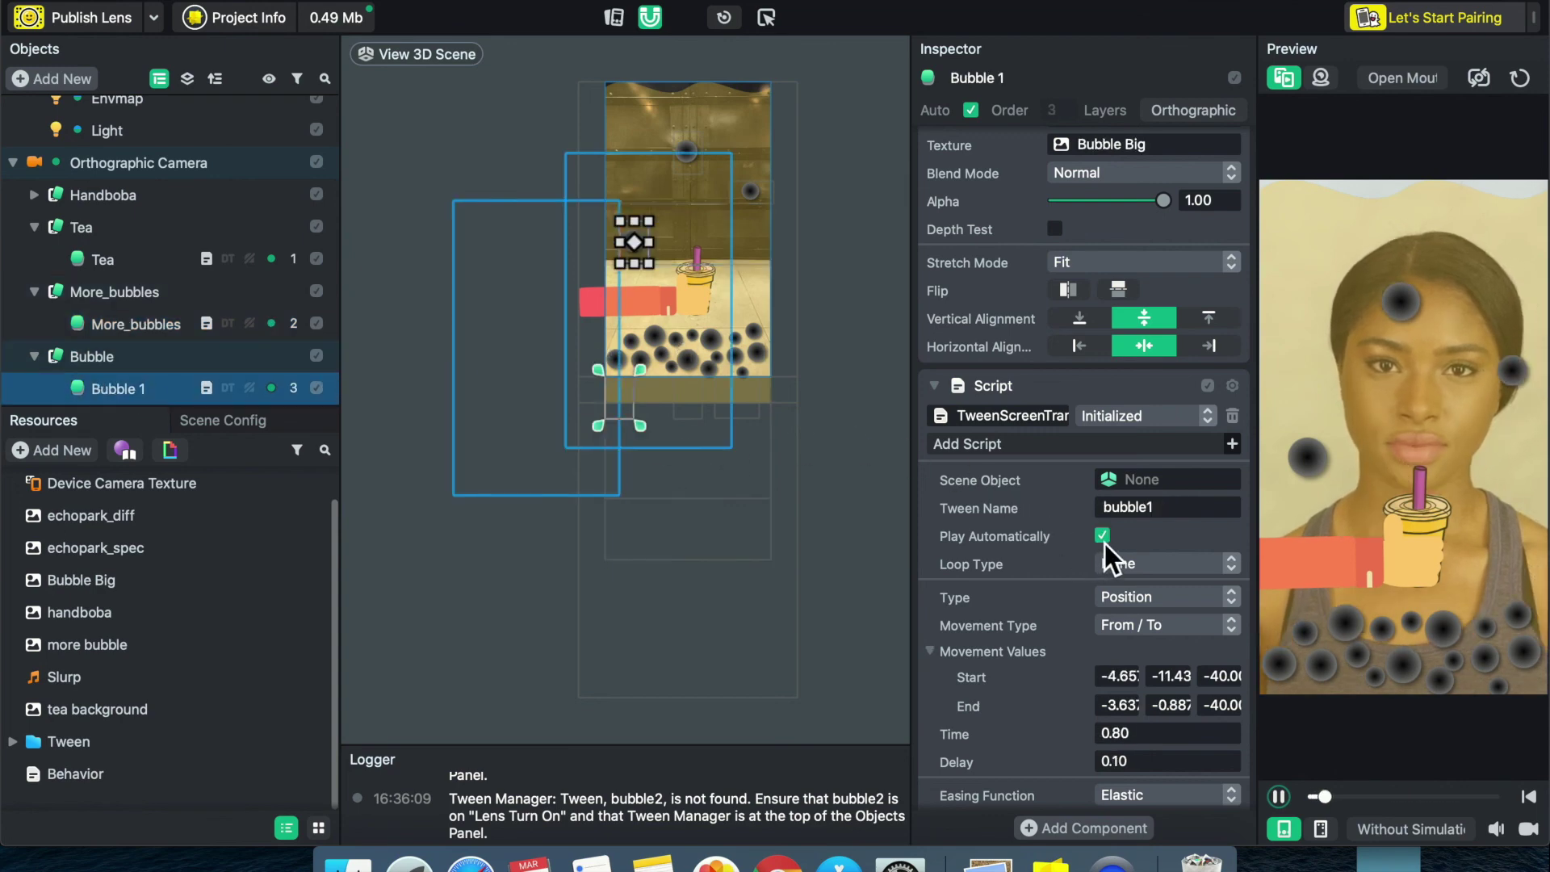
scroll(113, 360, down, 3)
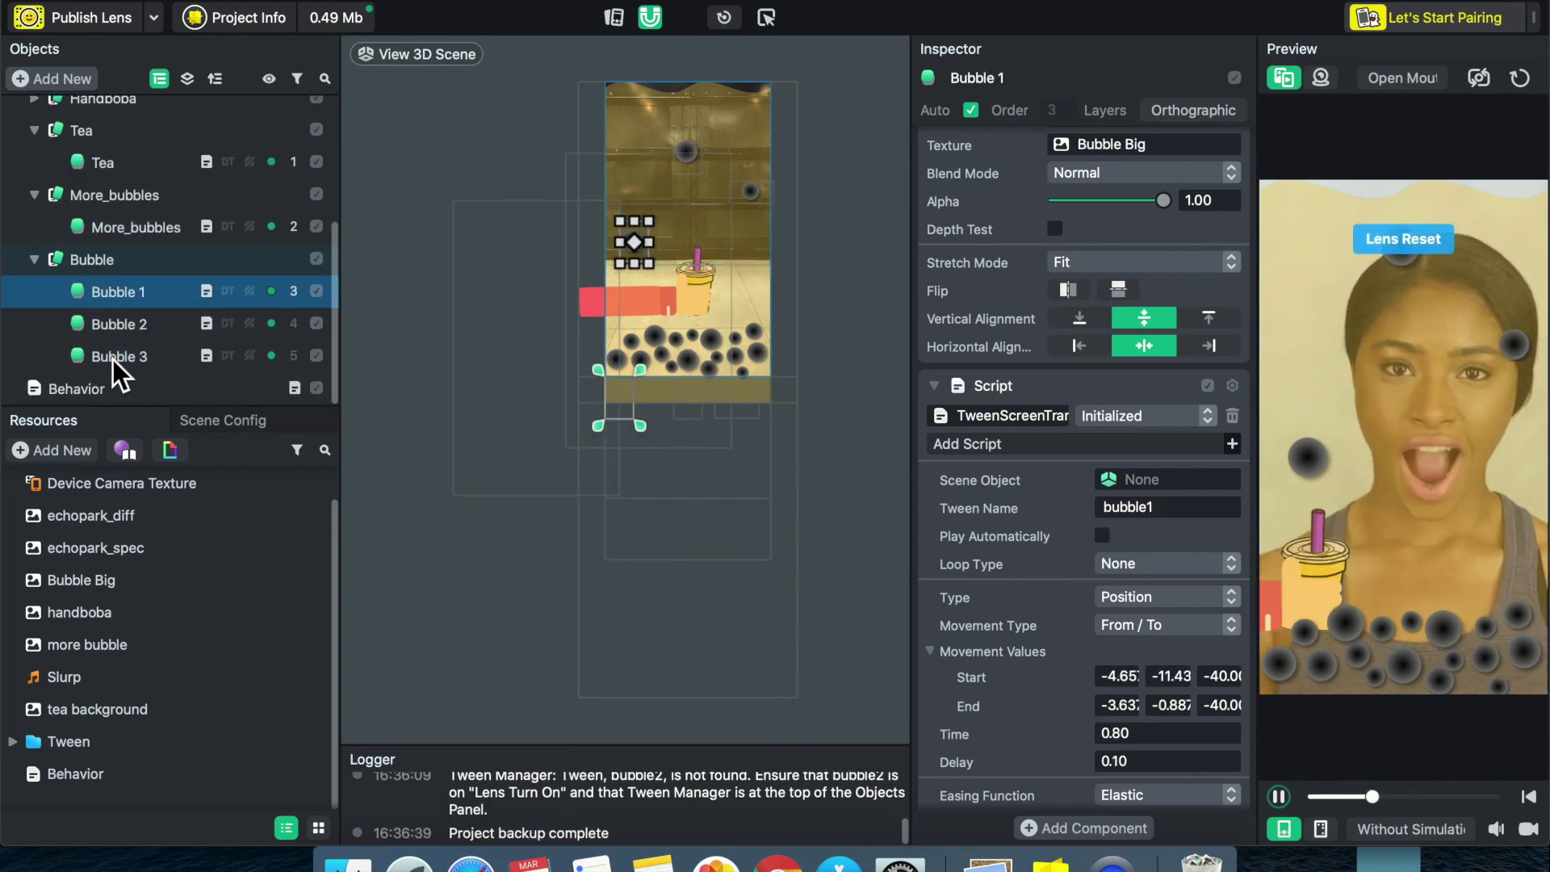
click(132, 323)
click(1102, 536)
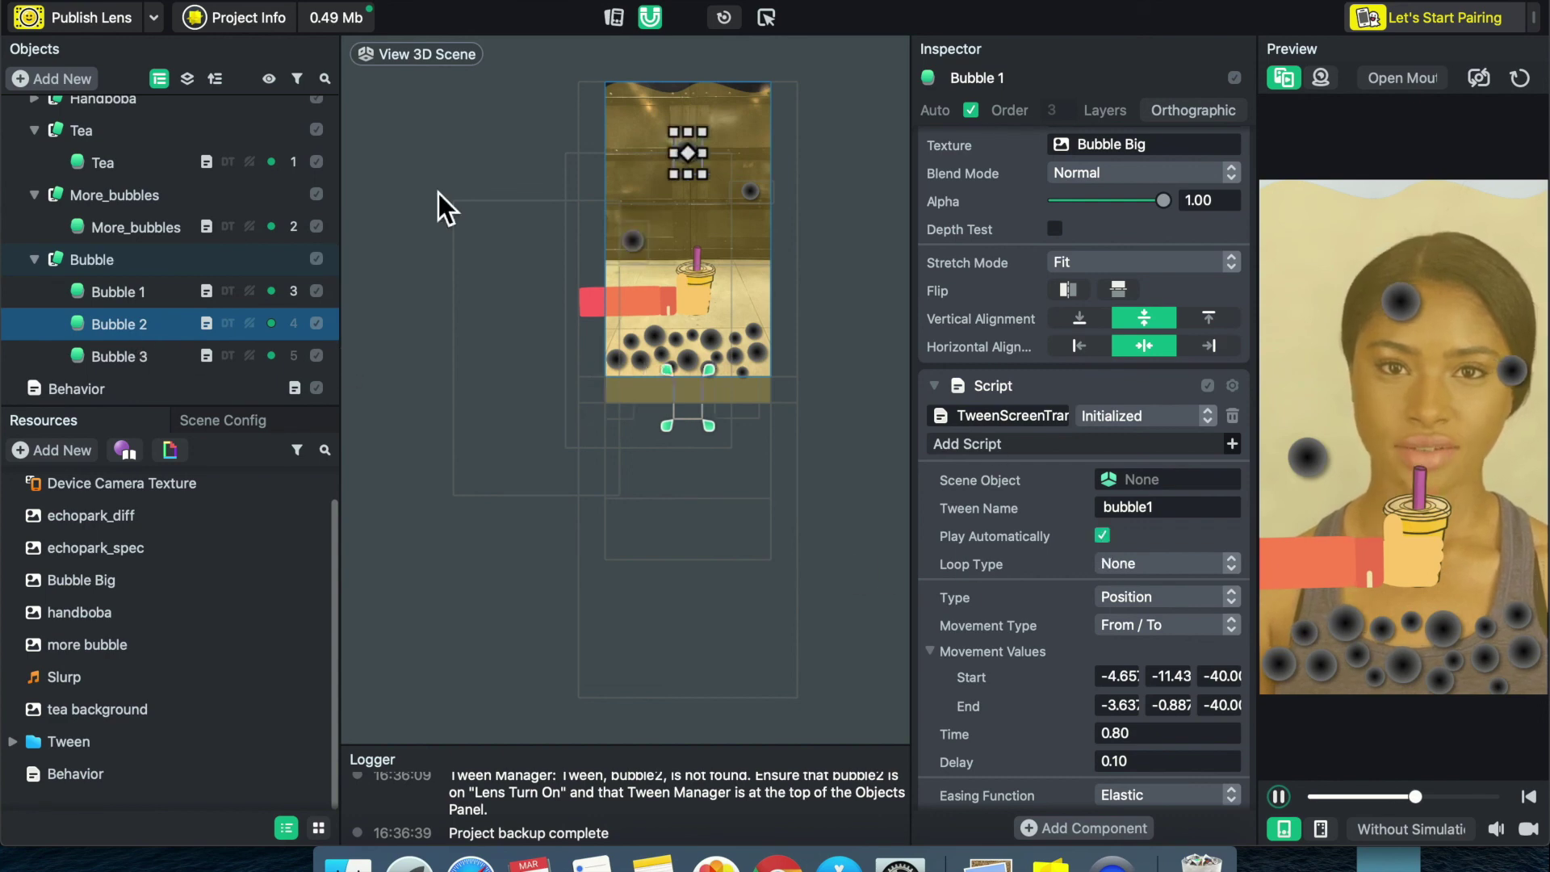
click(1106, 536)
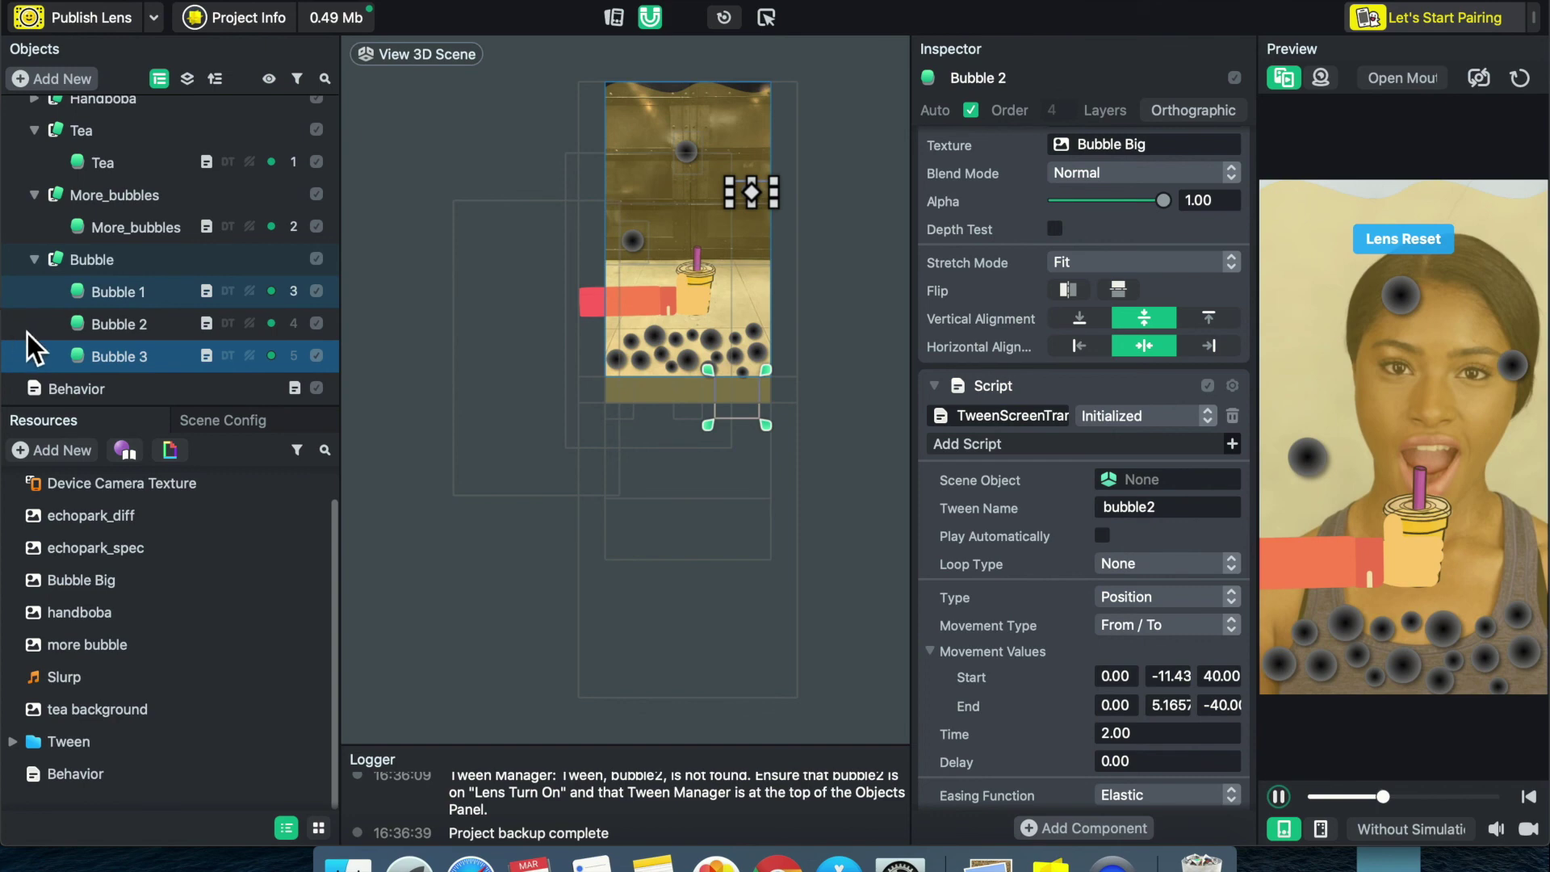
- Collapse the expanded image regions in the object hierarchy and reset the lens preview to test the mouth-open animations
click(35, 259)
click(35, 226)
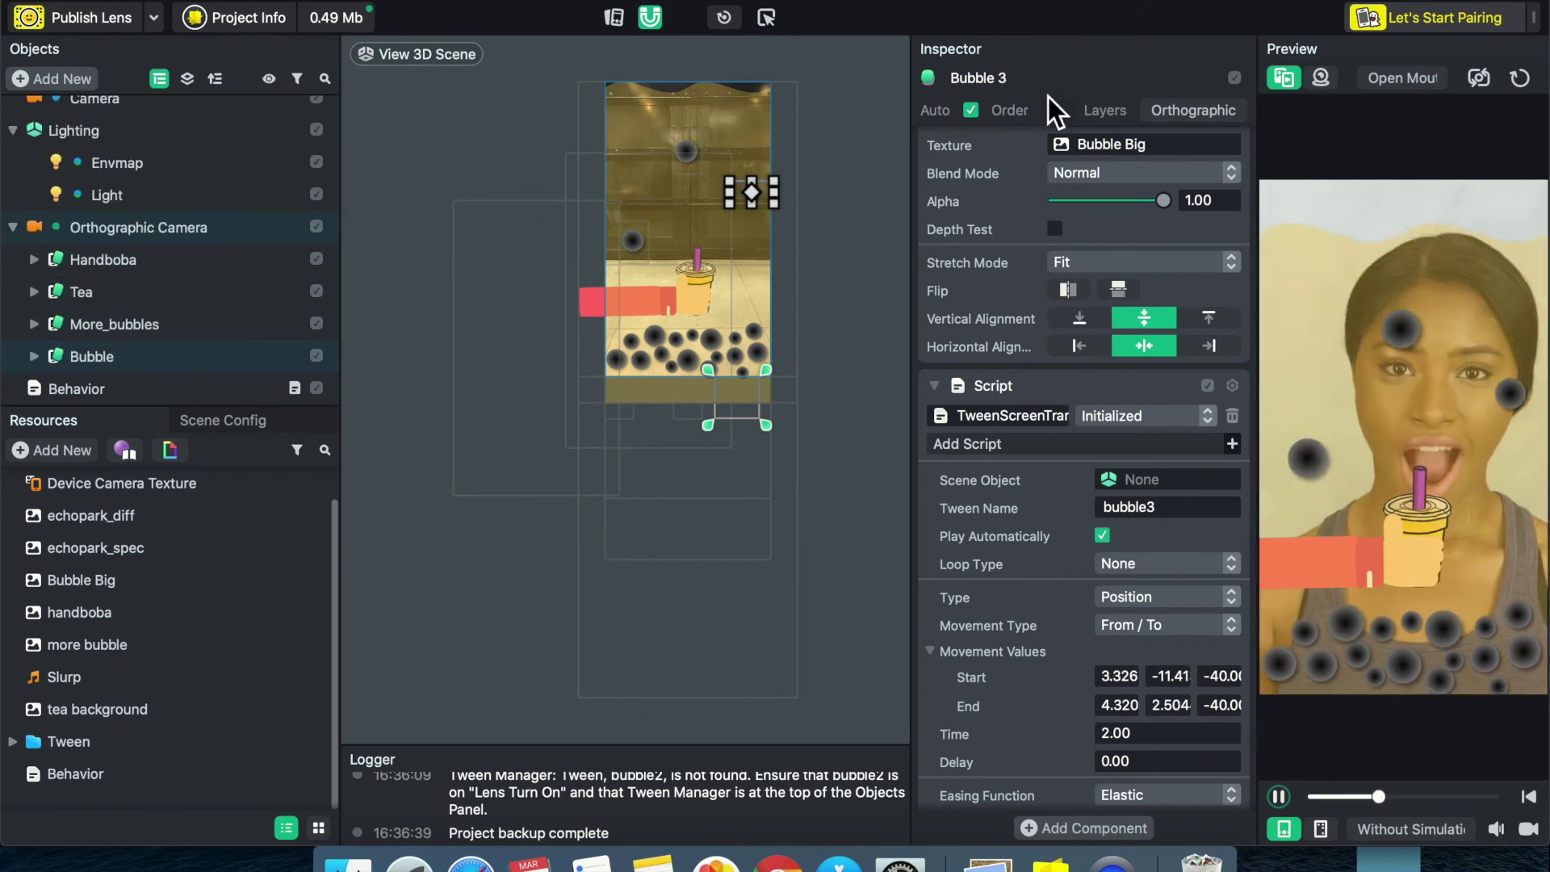
click(1526, 86)
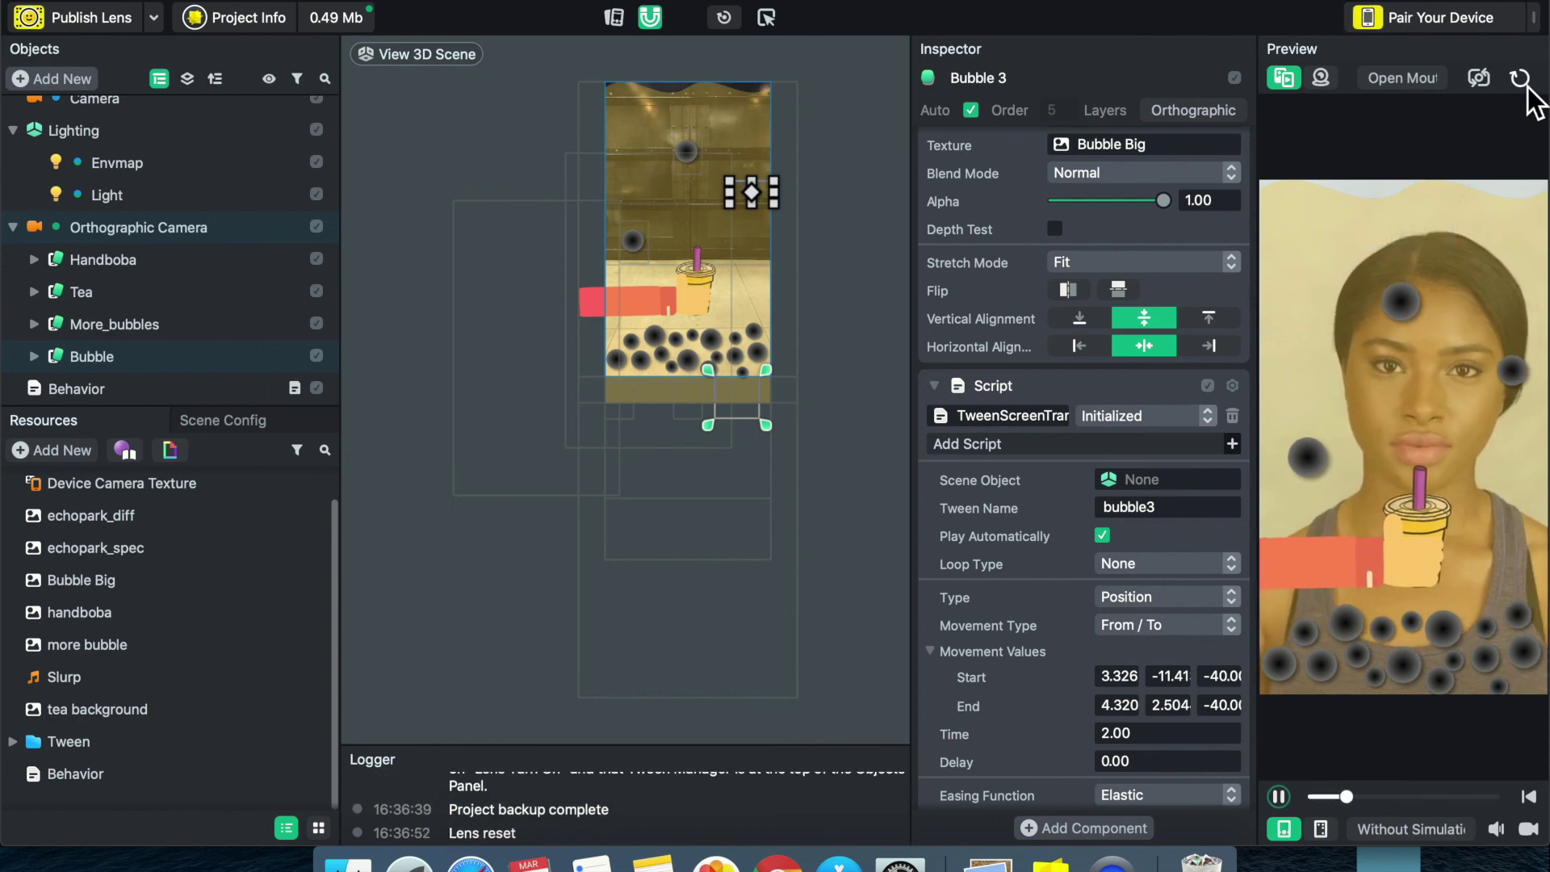
click(1527, 86)
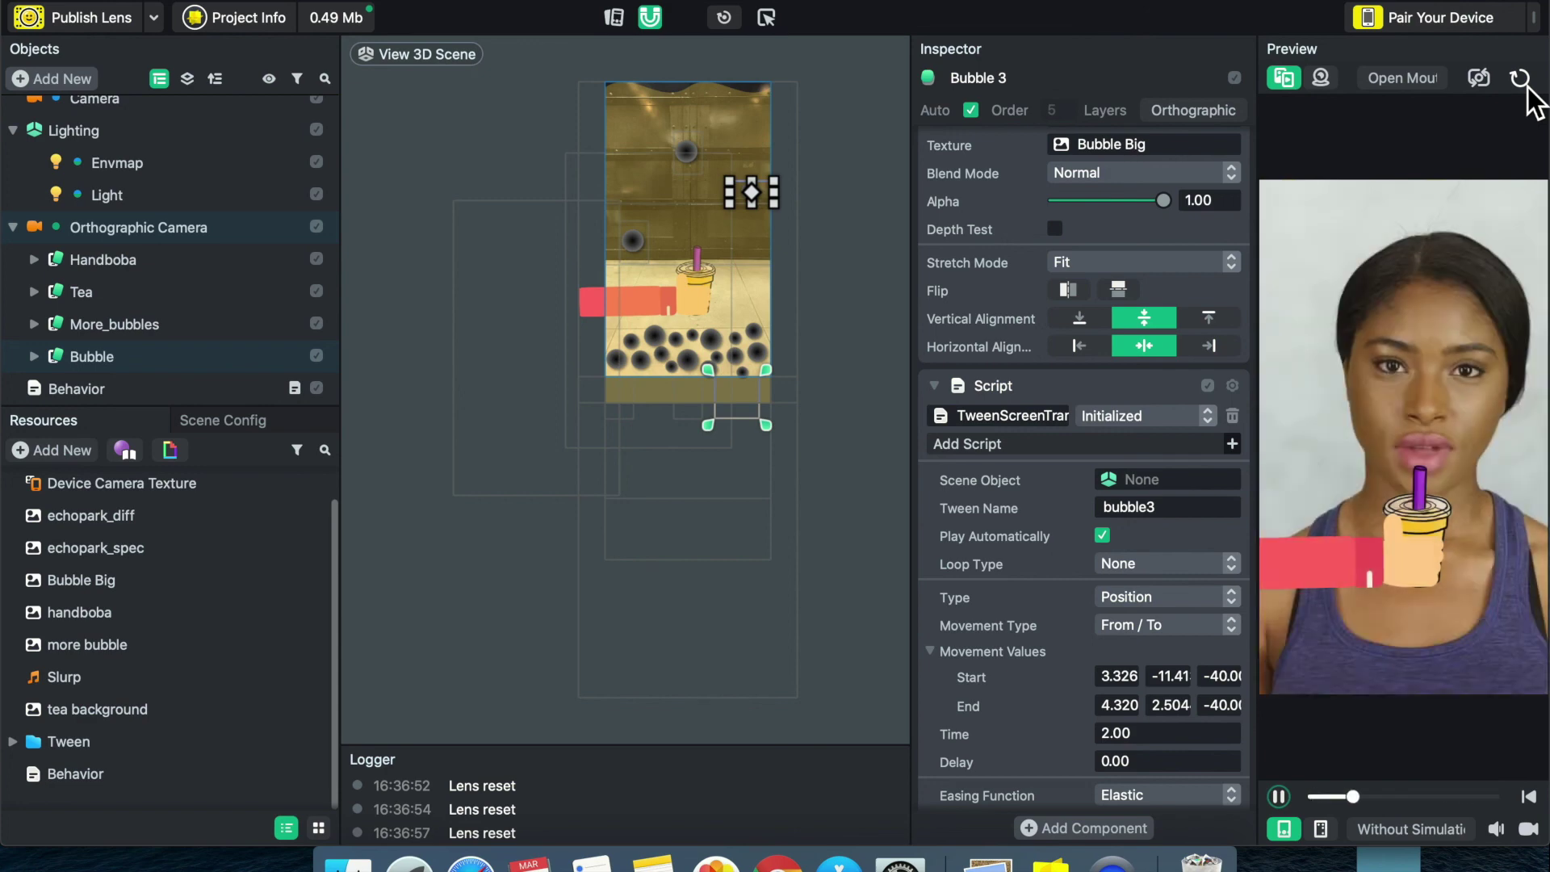
- Switch the preview video to Open Mouth Person 2.webm and collapse the Orthographic Camera in the object hierarchy
click(1423, 81)
click(1407, 251)
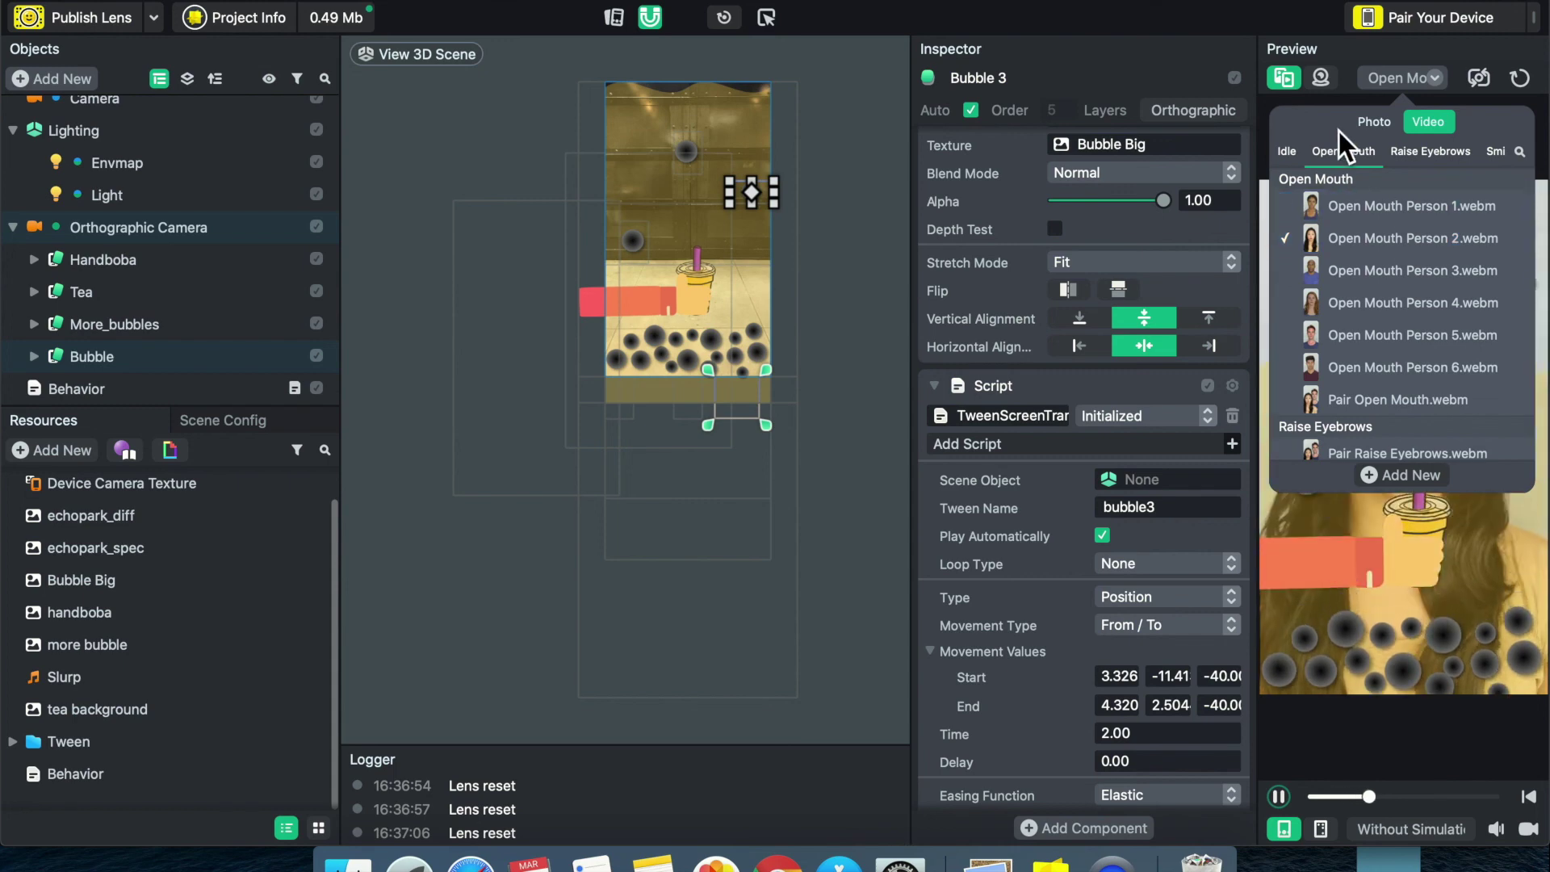
click(1291, 104)
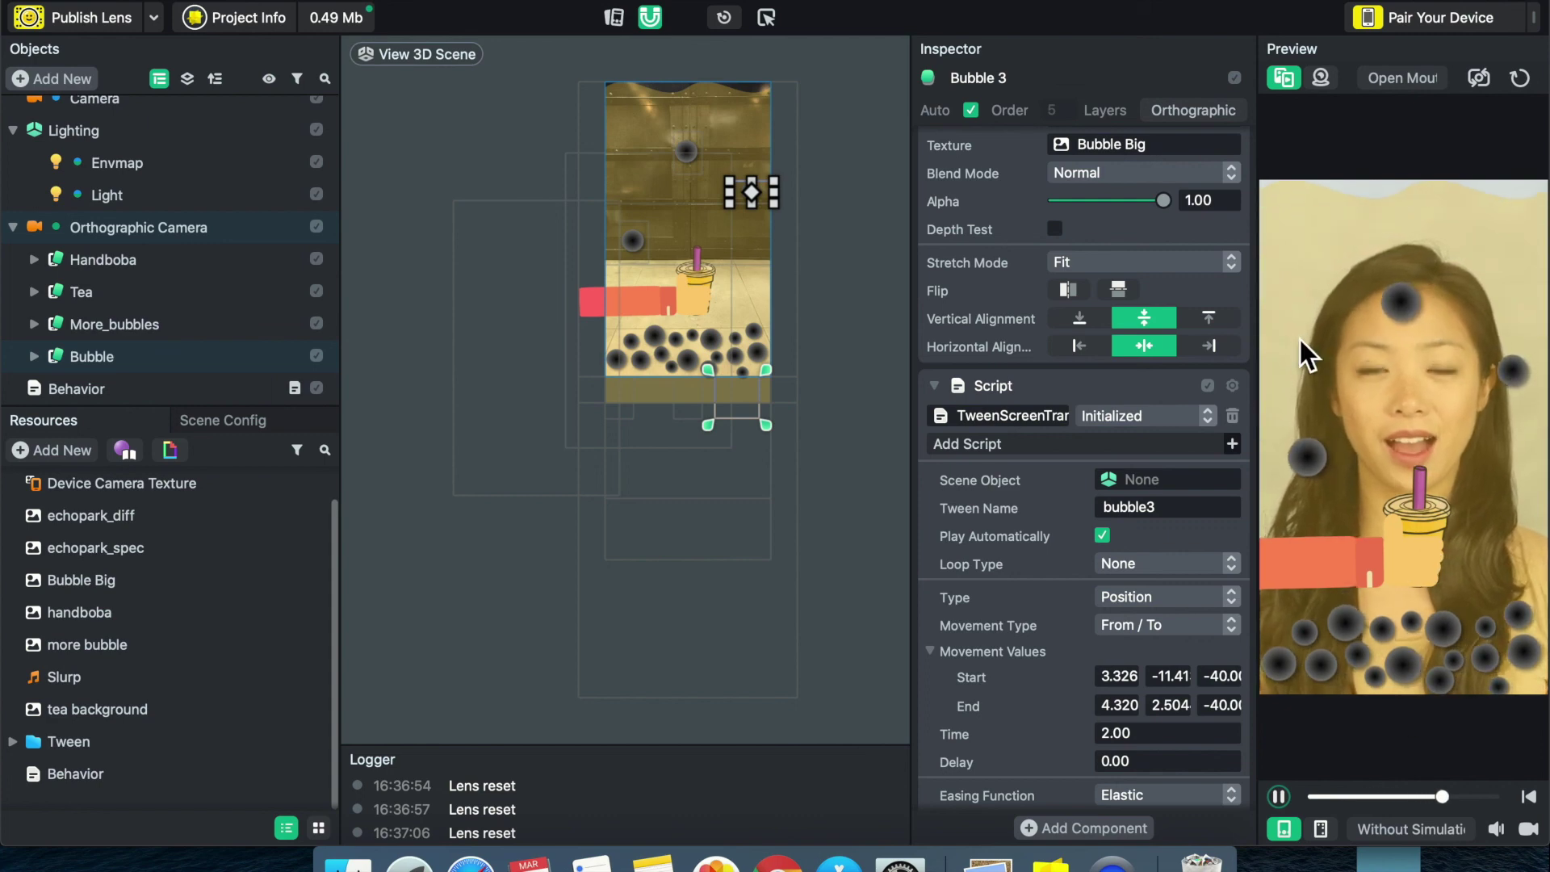
click(14, 229)
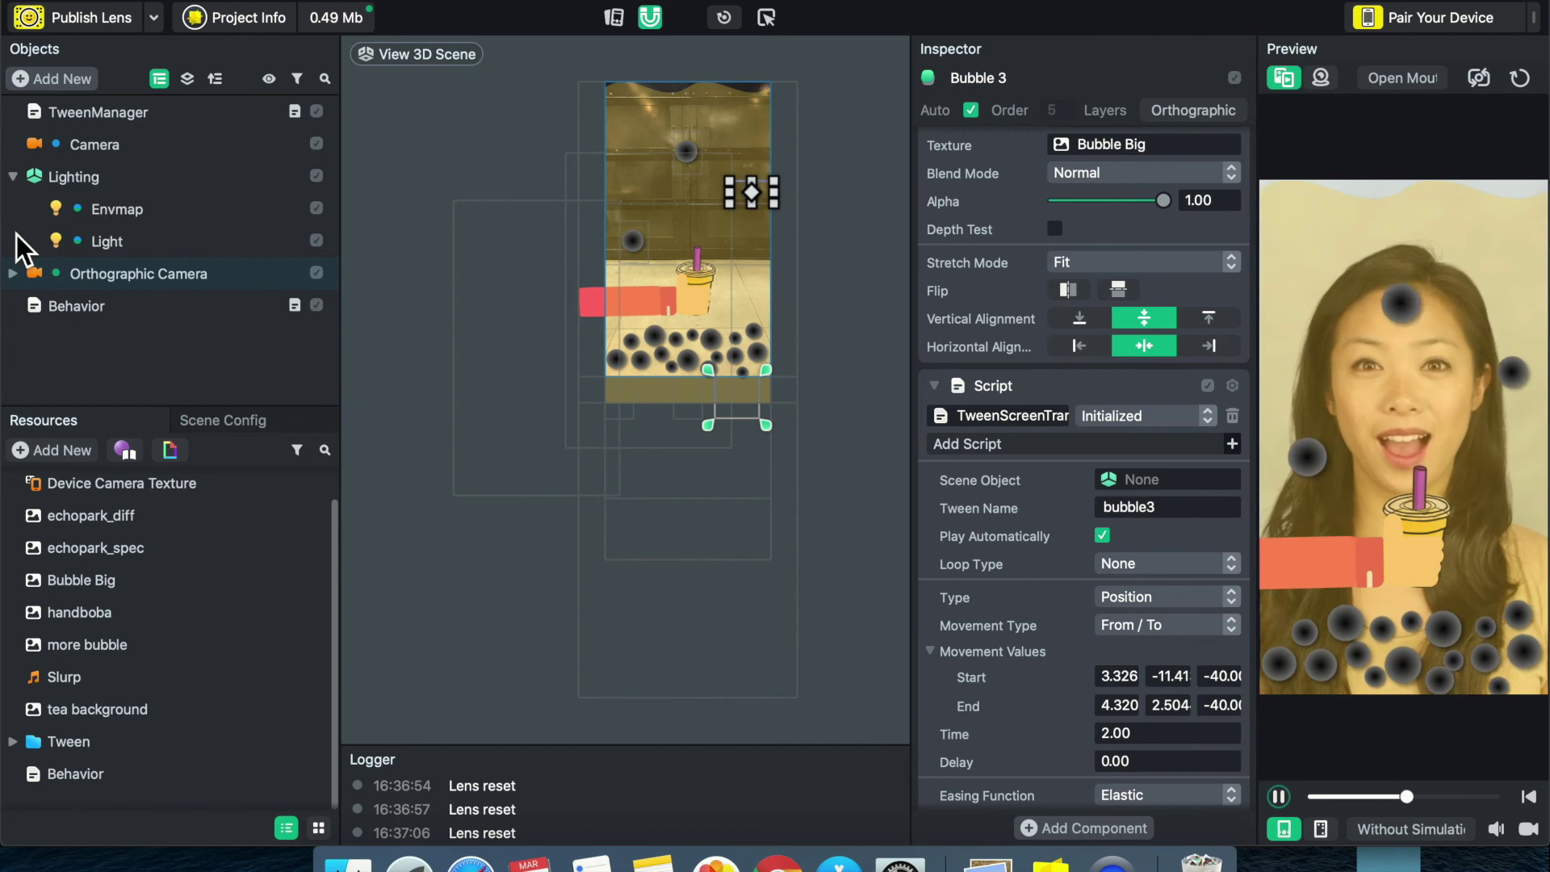